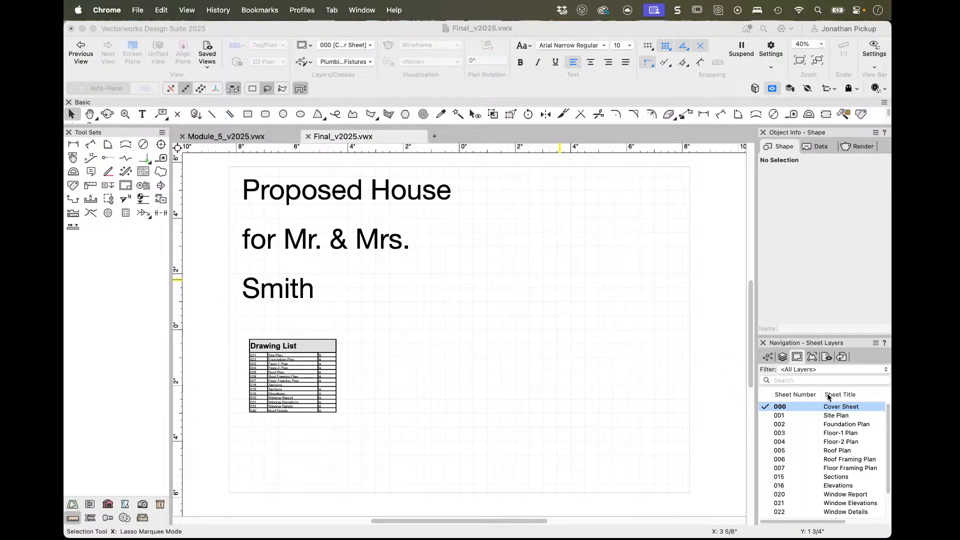
{"action": "right_click", "coordinate": [784, 358]}
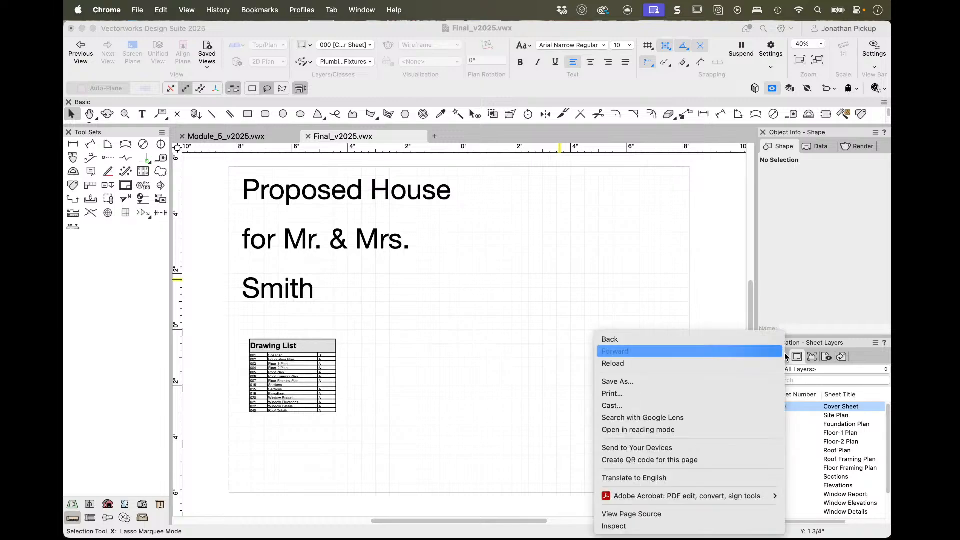
{"action": "left_click", "coordinate": [828, 378]}
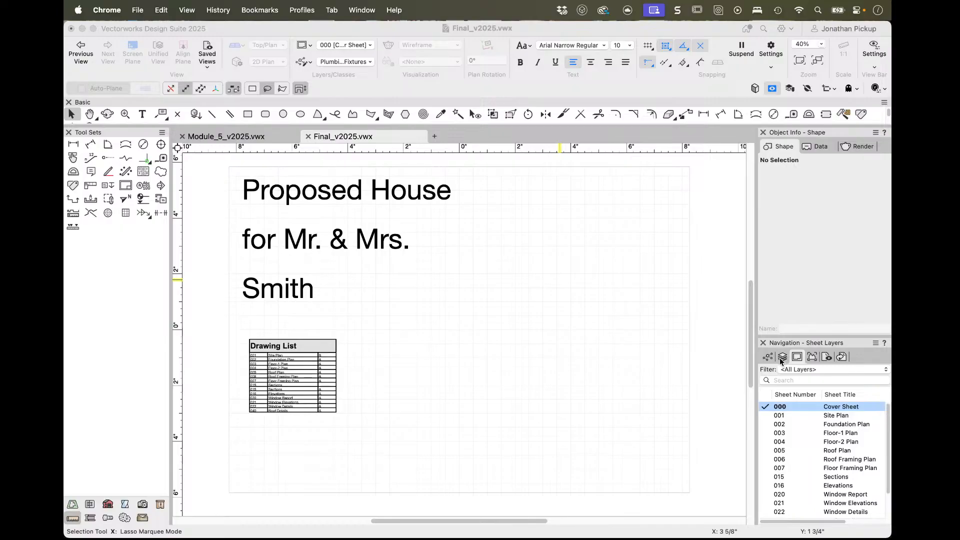
{"action": "right_click", "coordinate": [500, 318]}
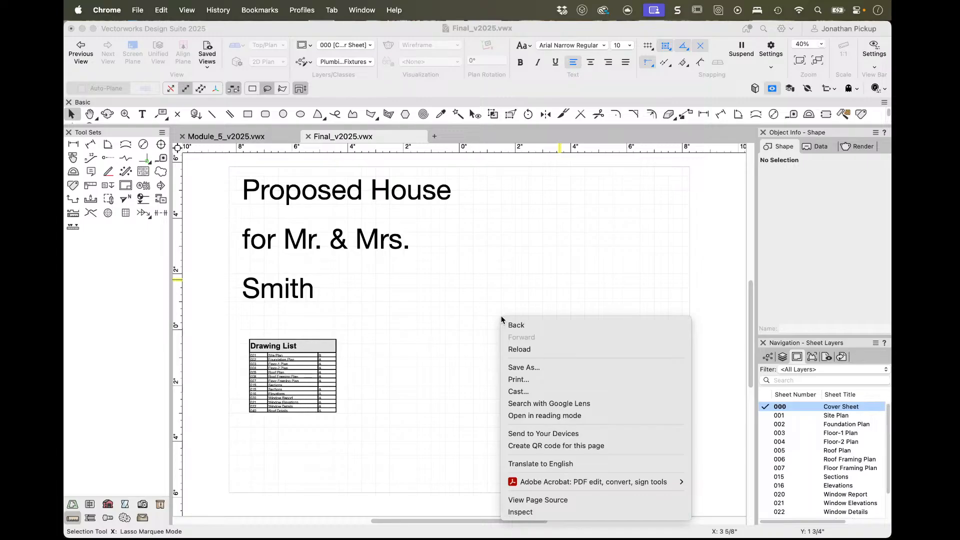
{"action": "left_click", "coordinate": [486, 299]}
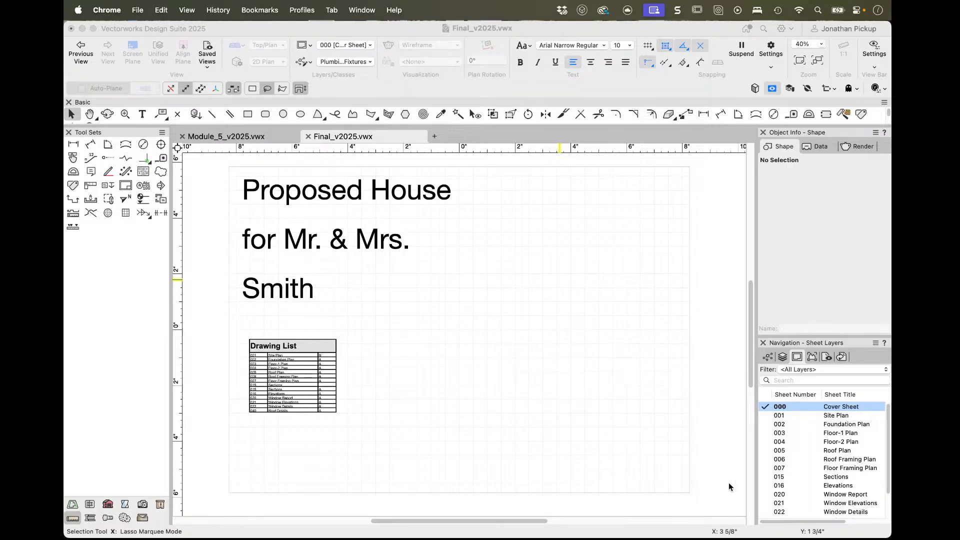
- Switch to Vectorworks and hide the visible design layers from 2-Ceiling down to 1-Foundation
{"action": "key", "text": "super+Tab"}
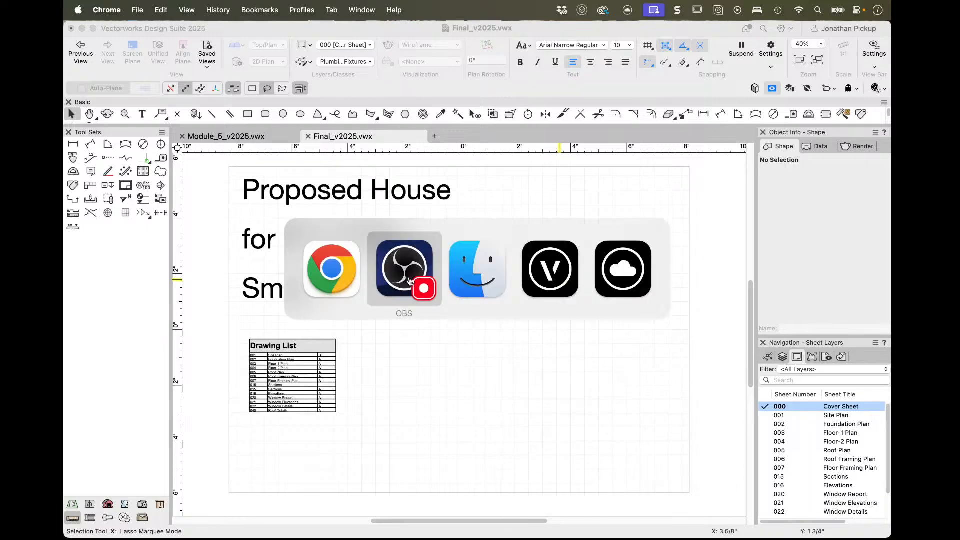
{"action": "left_click", "coordinate": [565, 263]}
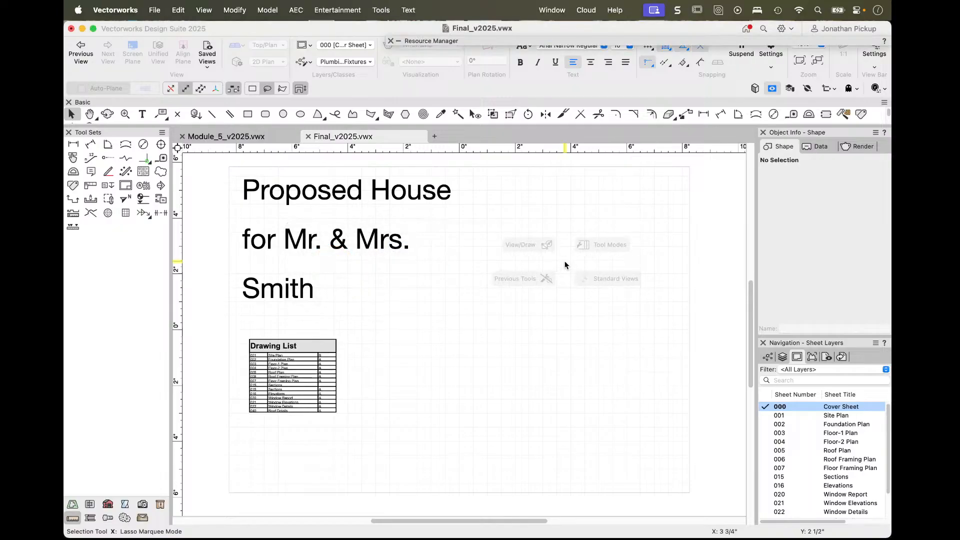
{"action": "left_click", "coordinate": [783, 357]}
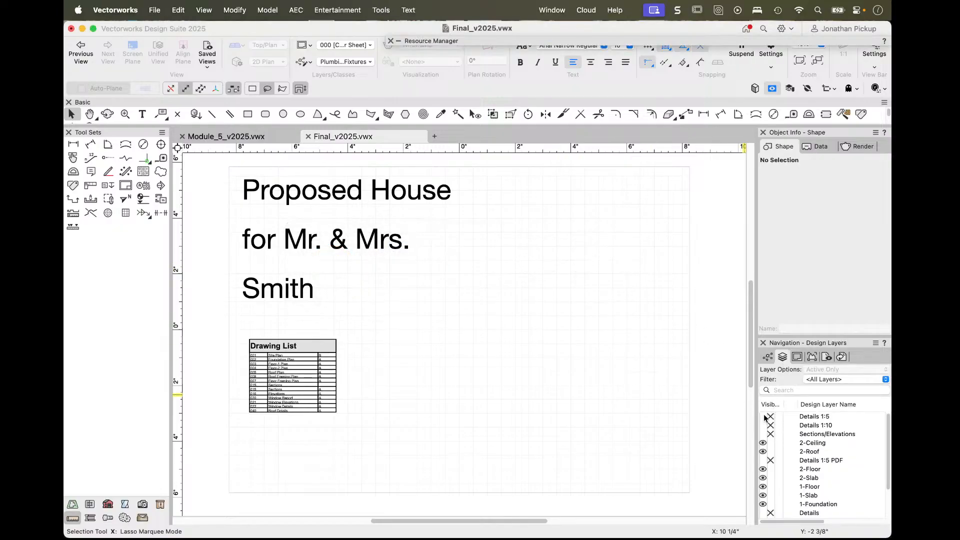
{"action": "left_click", "coordinate": [770, 442]}
{"action": "left_click", "coordinate": [770, 452]}
{"action": "left_click", "coordinate": [770, 469]}
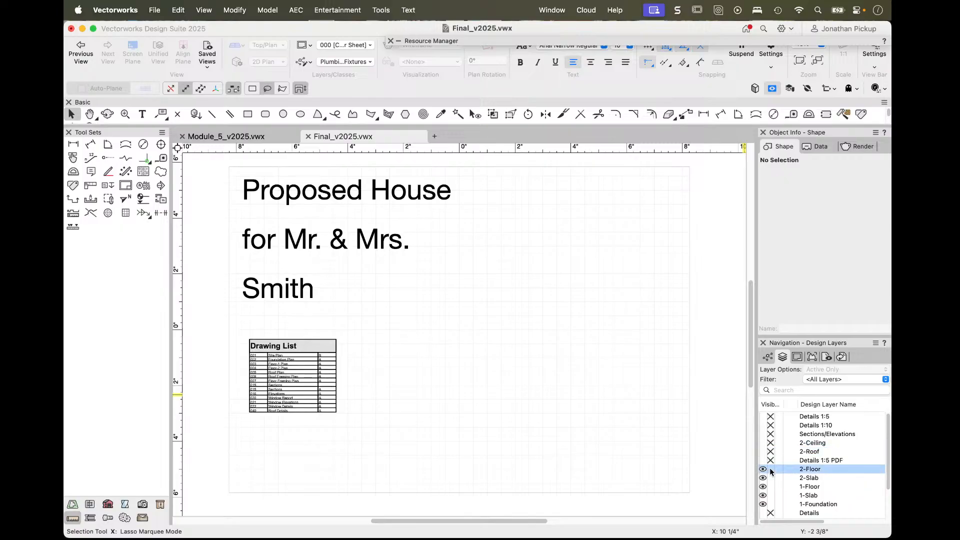
{"action": "left_click", "coordinate": [771, 486]}
{"action": "left_click", "coordinate": [771, 478], "text": "alt"}
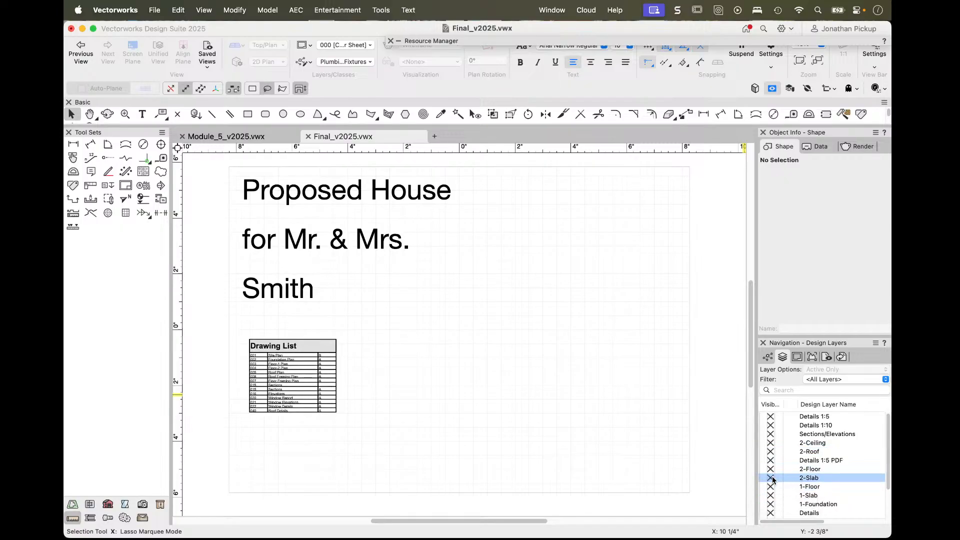
- Make Site Model the active design layer and look over the lot with its boundaries and surrounding buildings
{"action": "scroll", "coordinate": [775, 452], "scroll_direction": "down", "scroll_amount": 5}
{"action": "scroll", "coordinate": [778, 487], "scroll_direction": "up", "scroll_amount": 5}
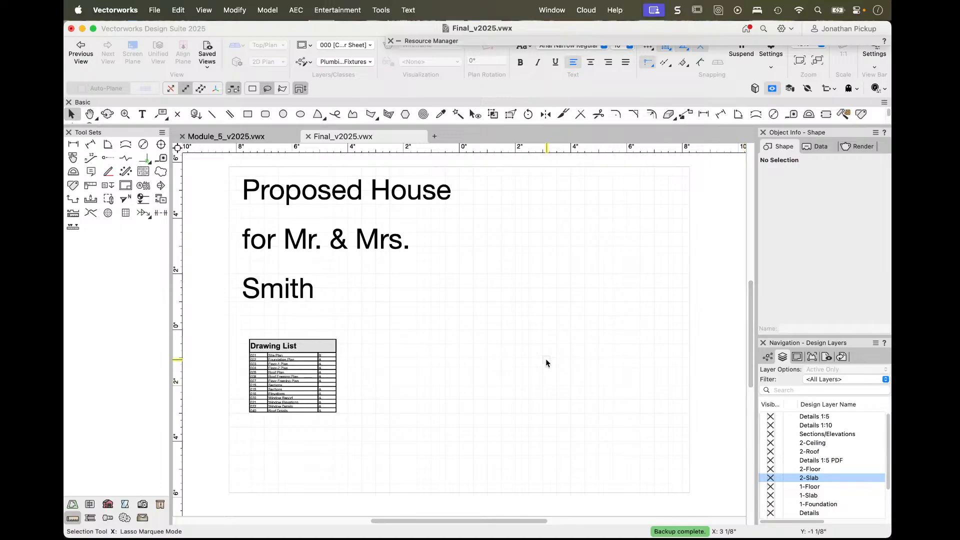
{"action": "scroll", "coordinate": [778, 475], "scroll_direction": "down", "scroll_amount": 5}
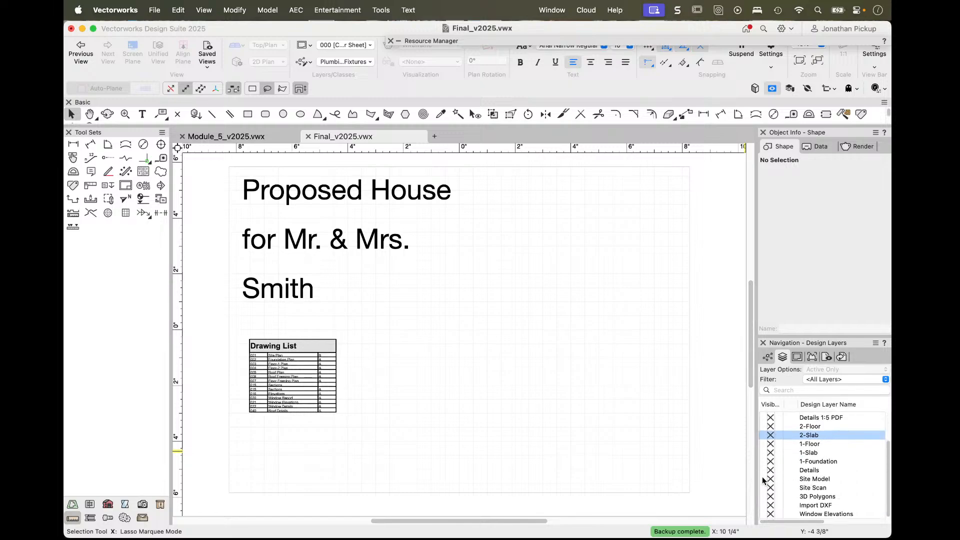
{"action": "left_click", "coordinate": [765, 479]}
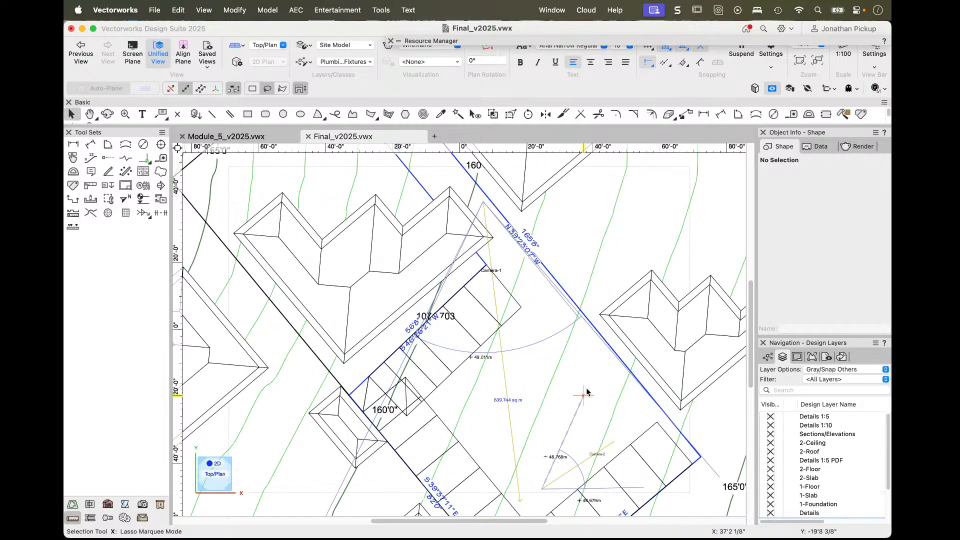
{"action": "scroll", "coordinate": [567, 382], "scroll_direction": "down", "scroll_amount": 5}
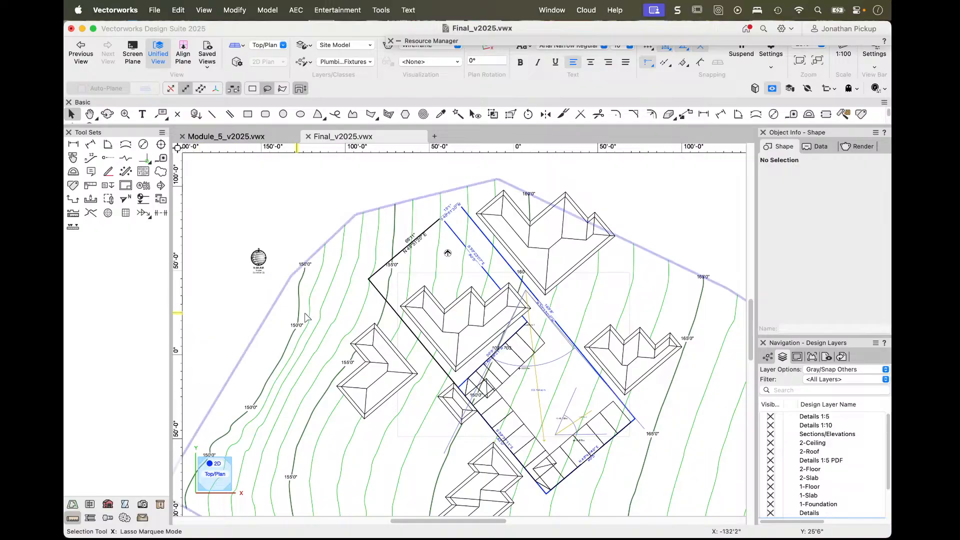
{"action": "scroll", "coordinate": [448, 252], "scroll_direction": "up", "scroll_amount": 3}
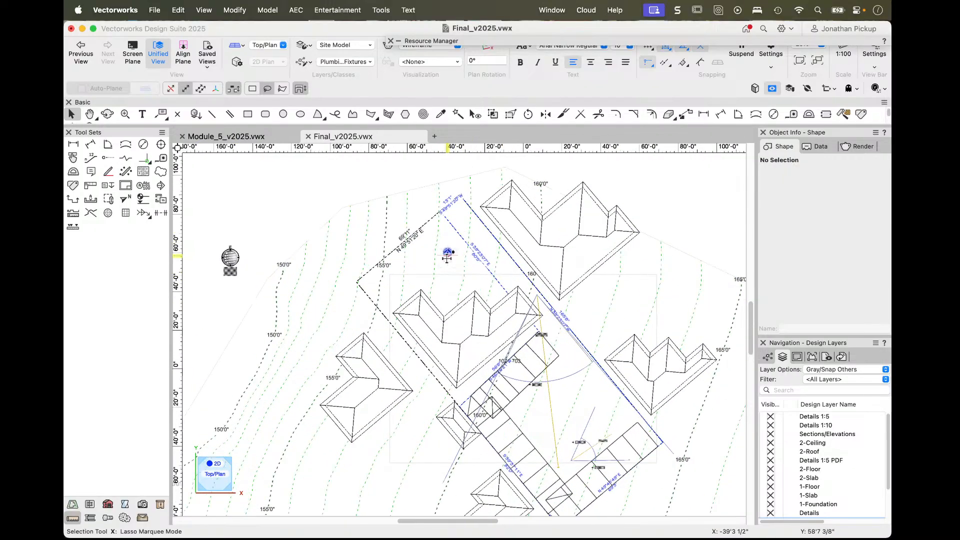
{"action": "scroll", "coordinate": [442, 244], "scroll_direction": "down", "scroll_amount": 3}
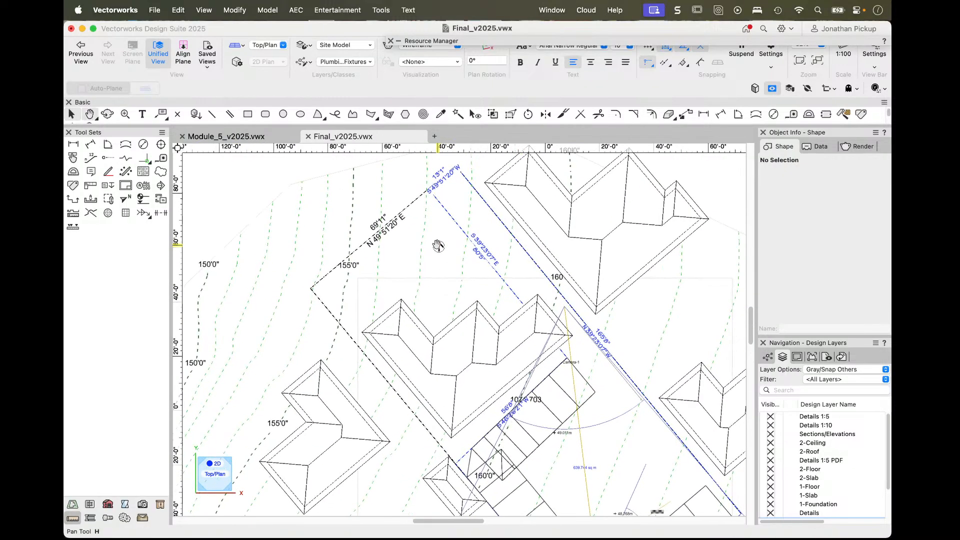
{"action": "scroll", "coordinate": [350, 206], "scroll_direction": "down", "scroll_amount": 2}
{"action": "scroll", "coordinate": [388, 247], "scroll_direction": "up", "scroll_amount": 2}
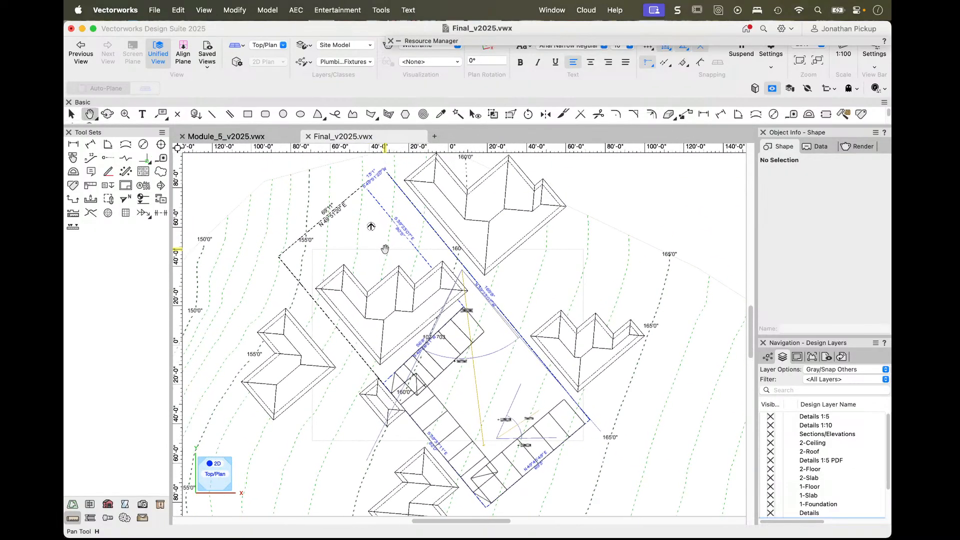
{"action": "scroll", "coordinate": [389, 248], "scroll_direction": "down", "scroll_amount": 1}
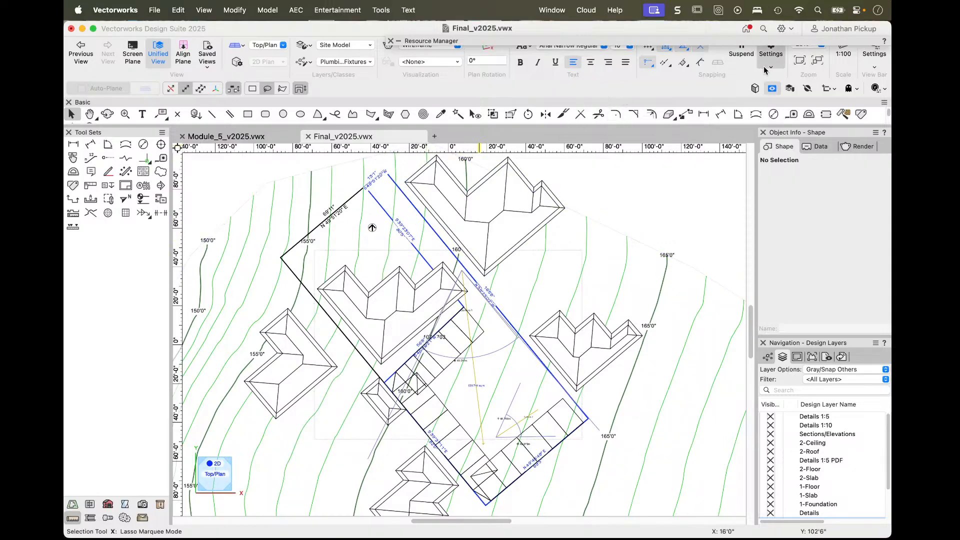
- Move the Resource Manager palette clear of the view bar controls and make it narrower
{"action": "mouse_move", "coordinate": [756, 40]}
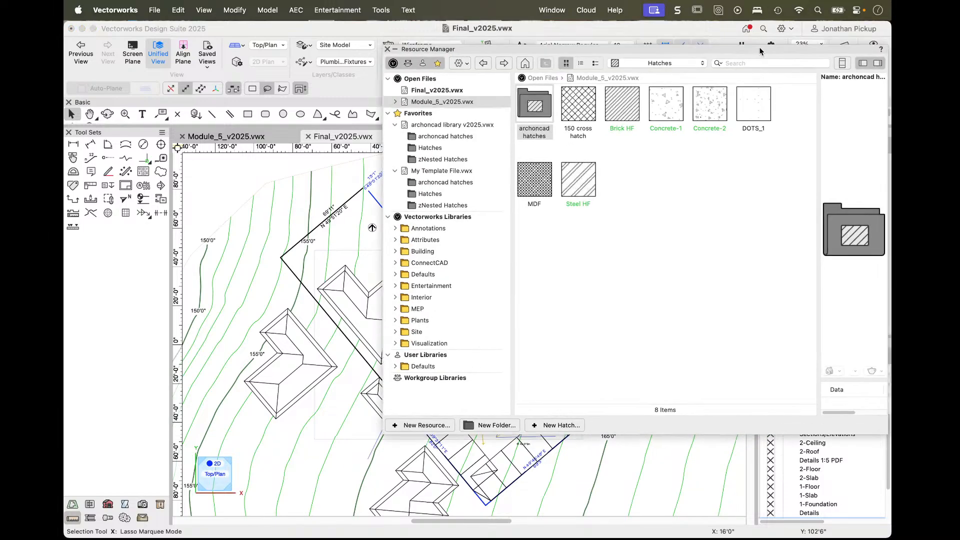
{"action": "left_click_drag", "start_coordinate": [756, 39], "coordinate": [617, 89]}
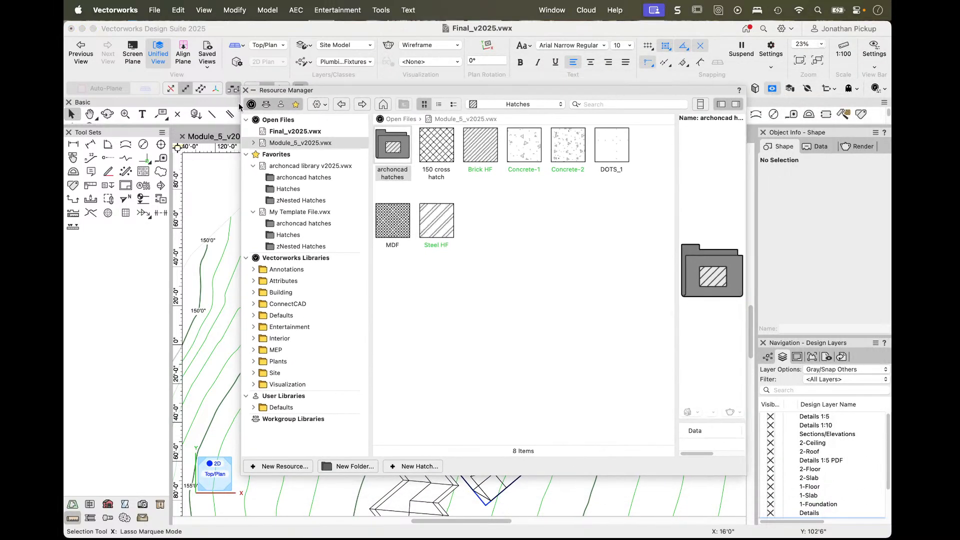
{"action": "left_click_drag", "start_coordinate": [240, 106], "coordinate": [329, 105]}
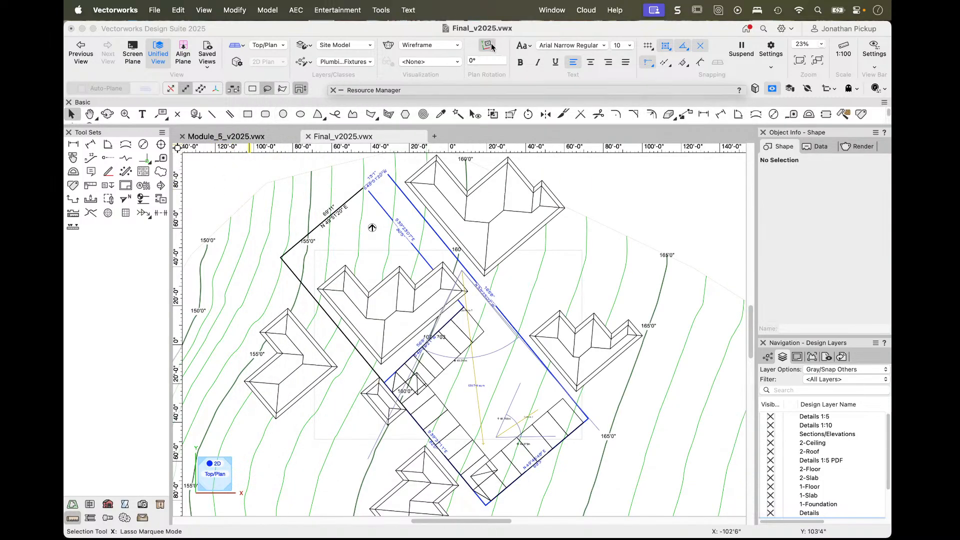
- Rotate the plan 50.38° about the lot's west corner, using the south corner to set the long boundary horizontal
{"action": "left_click", "coordinate": [486, 46]}
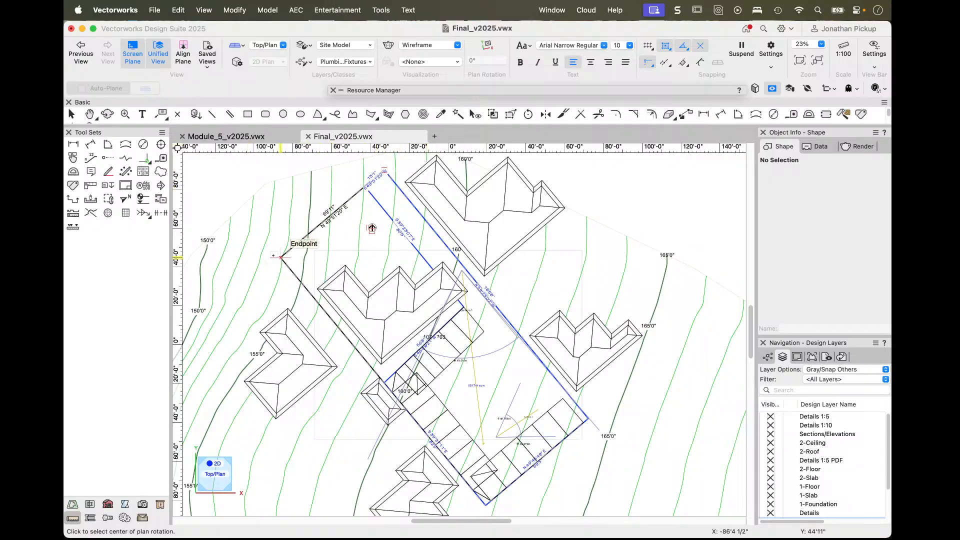
{"action": "left_click", "coordinate": [281, 257]}
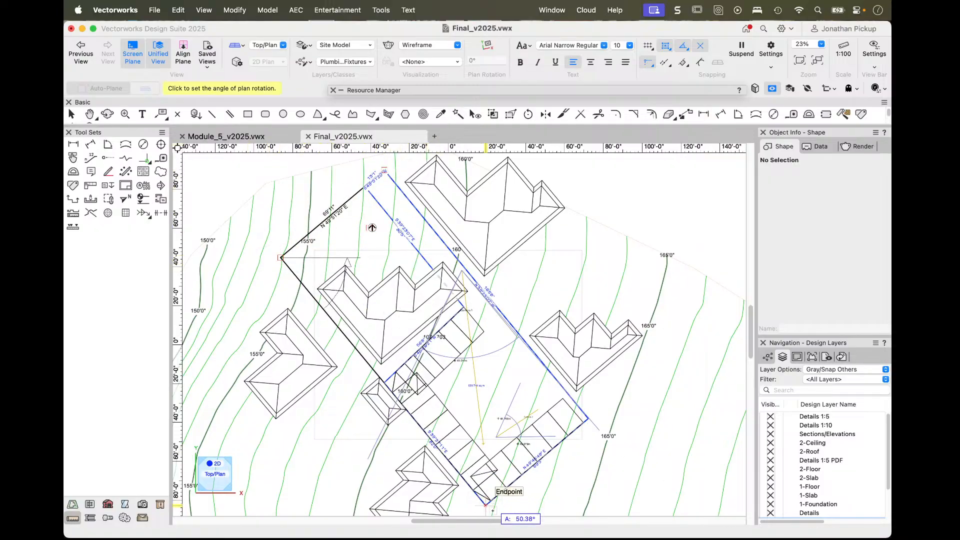
{"action": "left_click", "coordinate": [485, 365]}
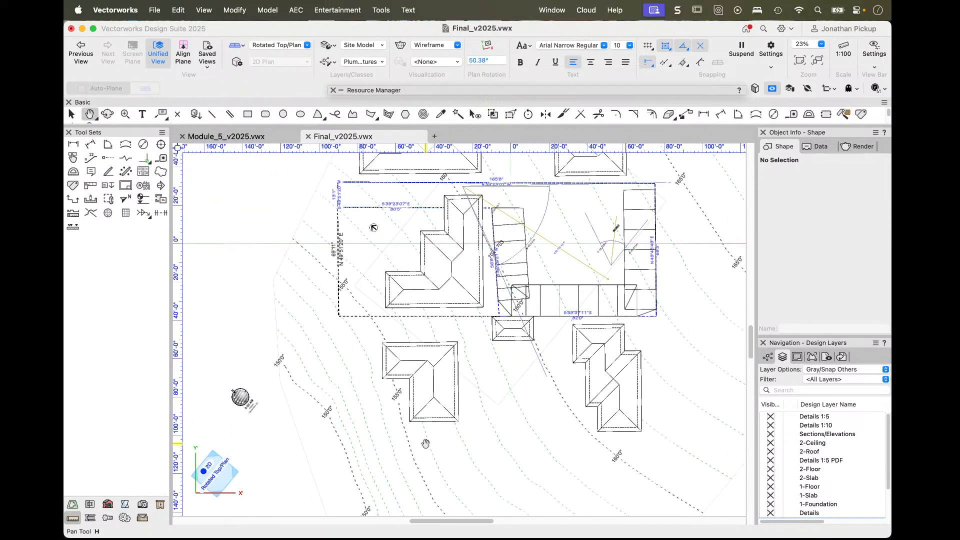
{"action": "scroll", "coordinate": [520, 323], "scroll_direction": "up", "scroll_amount": 3}
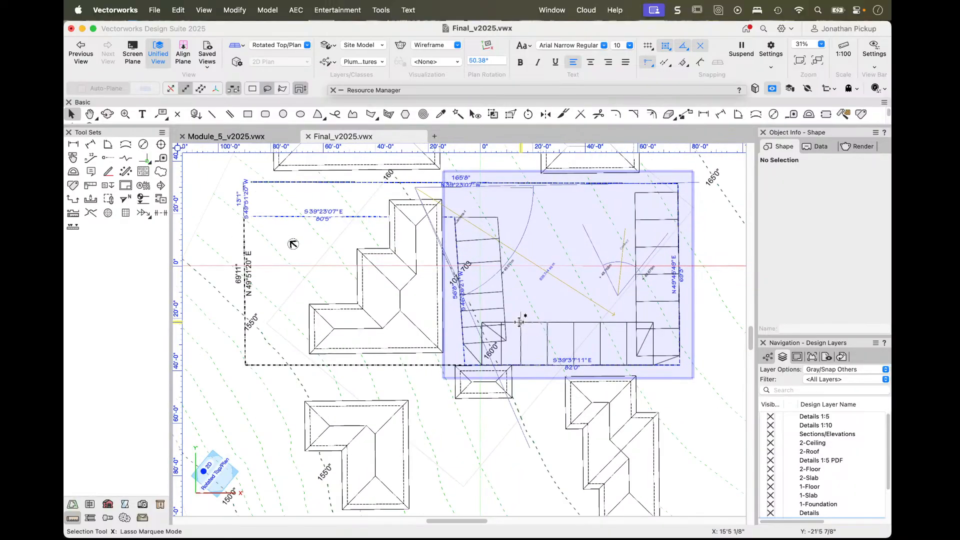
{"action": "mouse_move", "coordinate": [520, 322]}
{"action": "middle_mouse_down"}
{"action": "mouse_move", "coordinate": [524, 388]}
{"action": "mouse_move", "coordinate": [542, 392]}
{"action": "middle_mouse_up"}
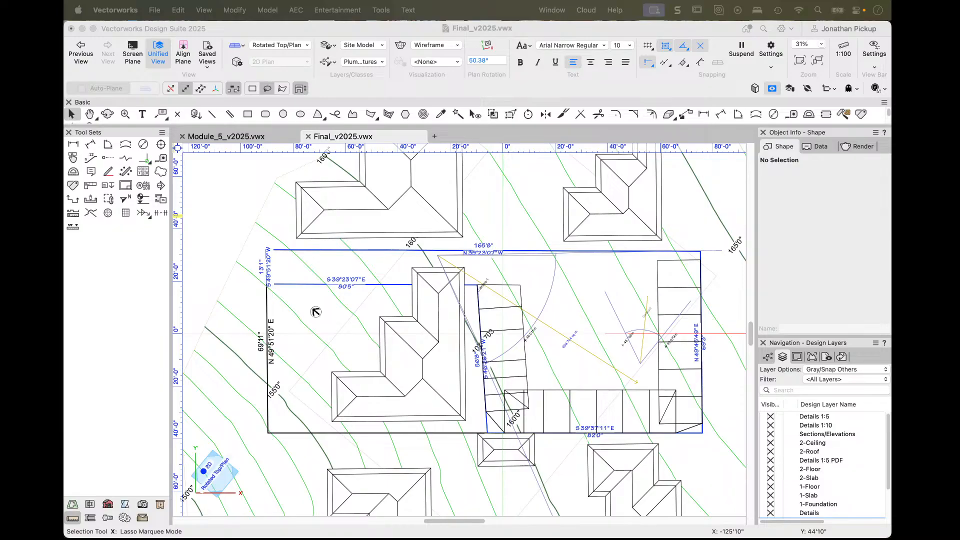
- Return the drawing to the unrotated Top/Plan view
{"action": "left_click", "coordinate": [245, 202]}
{"action": "key", "text": "F5"}
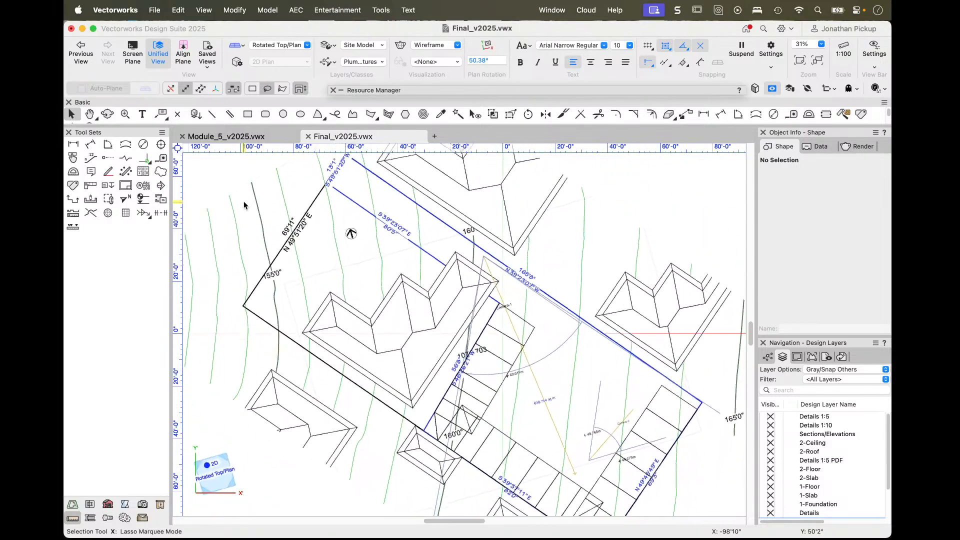
{"action": "scroll", "coordinate": [383, 238], "scroll_direction": "down", "scroll_amount": 2}
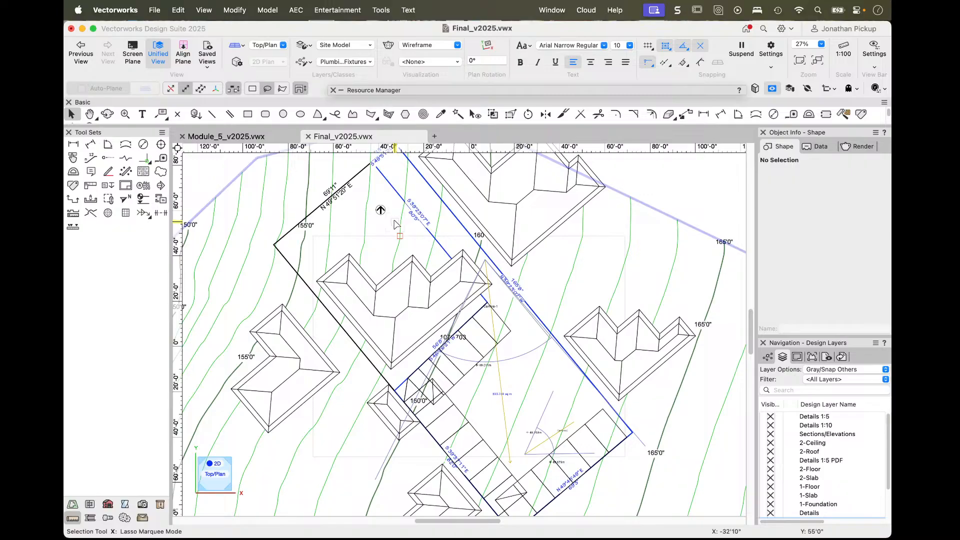
- Rotate the plan again by 50.38° from the lot's west corner, aligning the southwest boundary with the horizontal
{"action": "left_click", "coordinate": [487, 45]}
{"action": "left_click", "coordinate": [275, 245]}
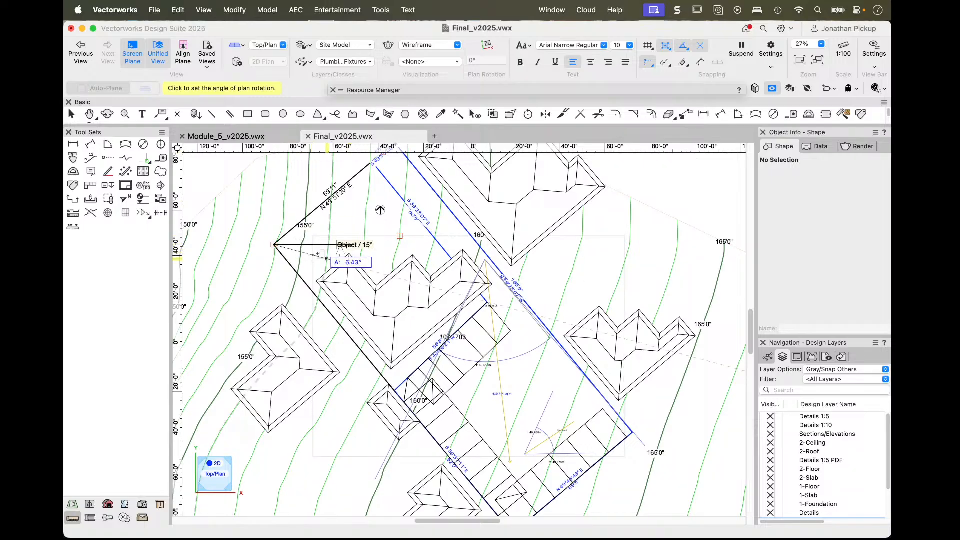
{"action": "middle_click_drag", "start_coordinate": [486, 474], "coordinate": [500, 348]}
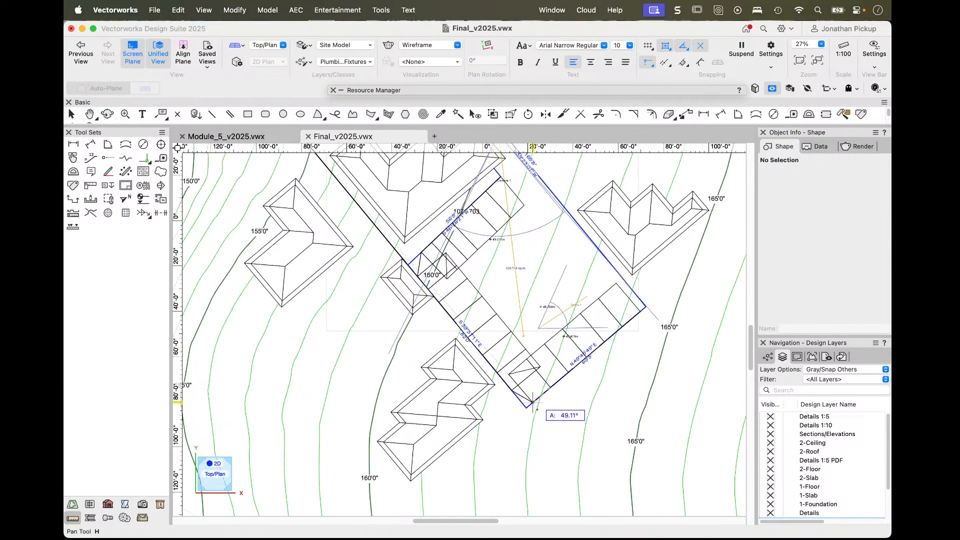
{"action": "left_click", "coordinate": [517, 404]}
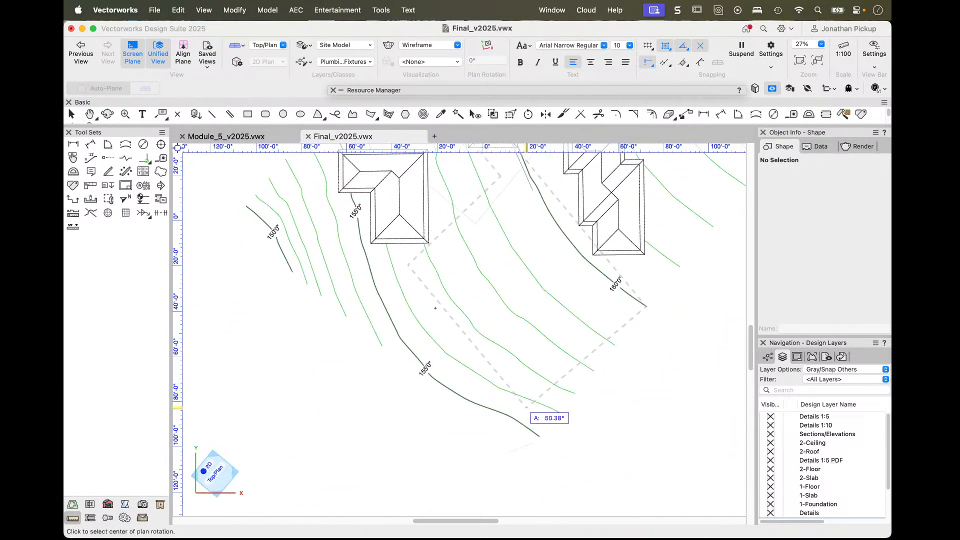
{"action": "left_click", "coordinate": [435, 308]}
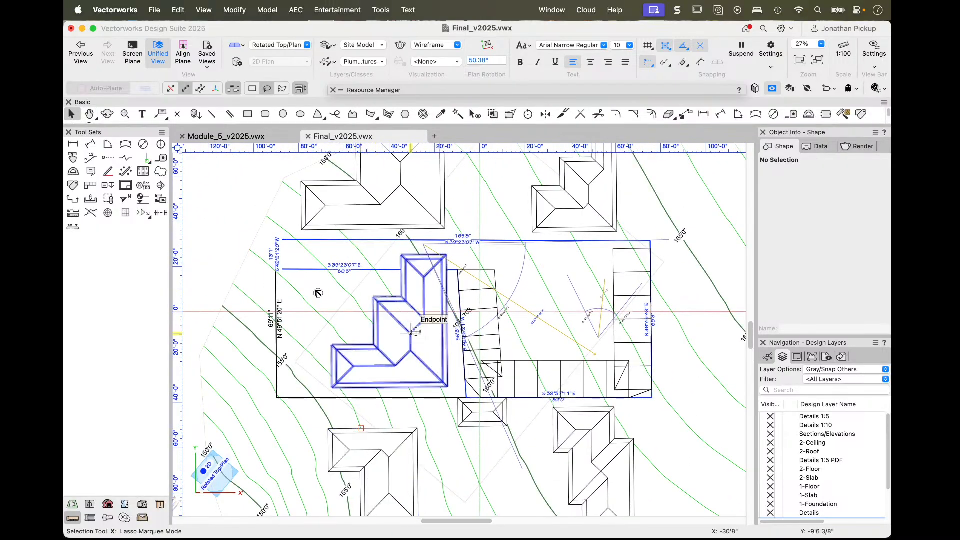
{"action": "middle_click_drag", "start_coordinate": [415, 331], "coordinate": [419, 304]}
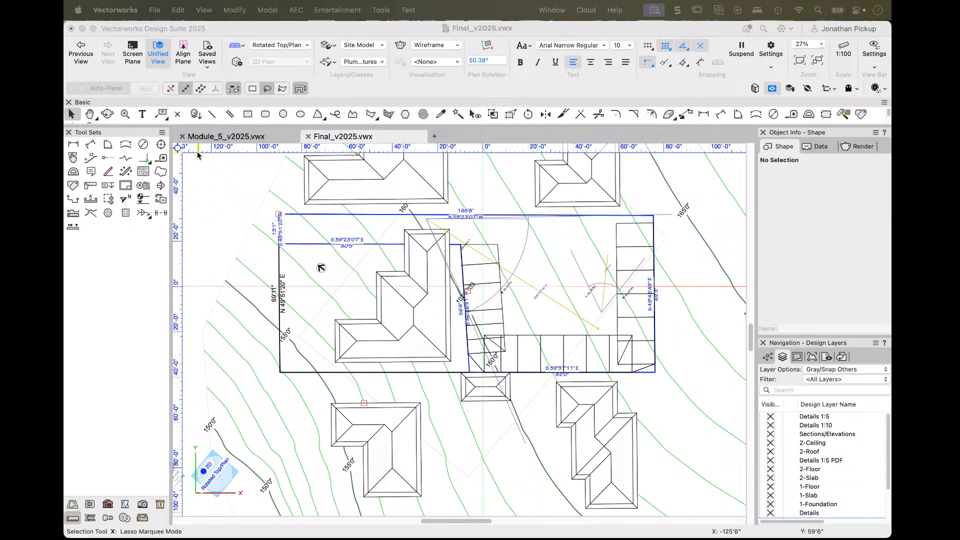
- Inspect the properties of the Camera-1 Renderworks camera and of the recession planes group on the lot
{"action": "left_click", "coordinate": [512, 275]}
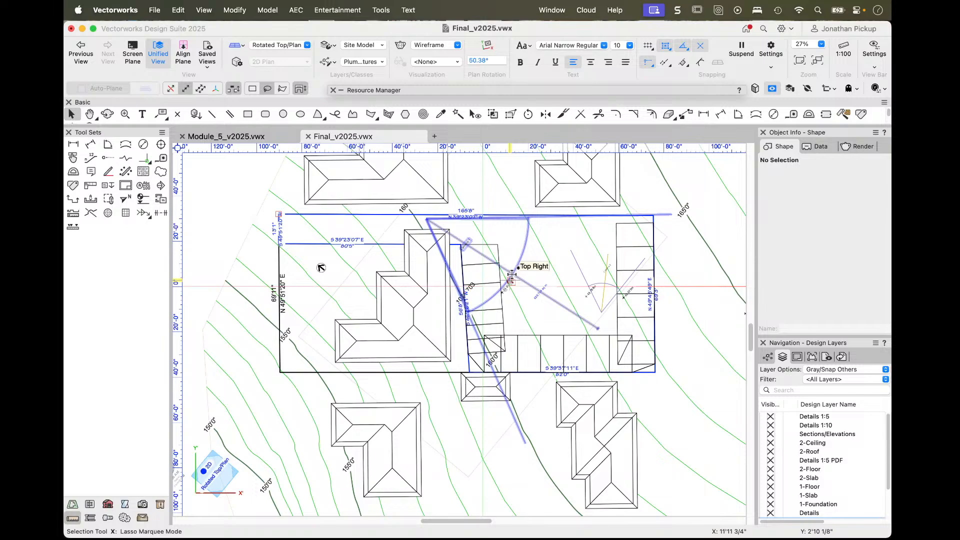
{"action": "left_click", "coordinate": [512, 275]}
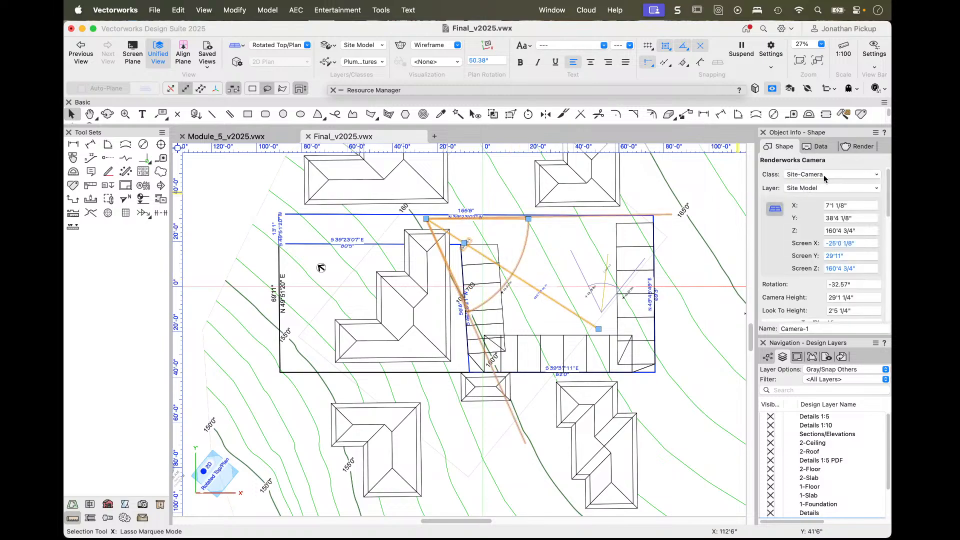
{"action": "left_click", "coordinate": [623, 319]}
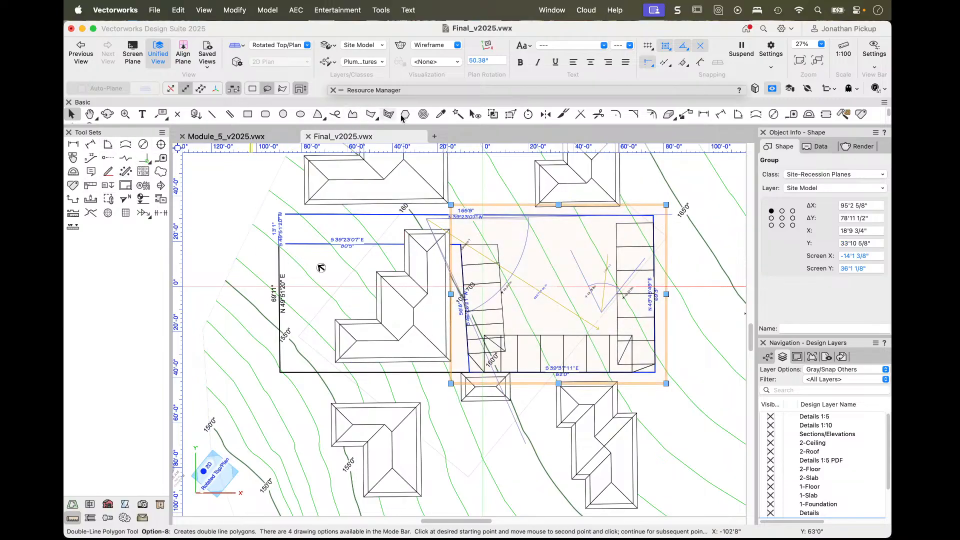
- Hide the Site-Camera and Site-Recession Planes classes with the Visibility tool, keeping the None class visible
{"action": "left_click", "coordinate": [475, 114]}
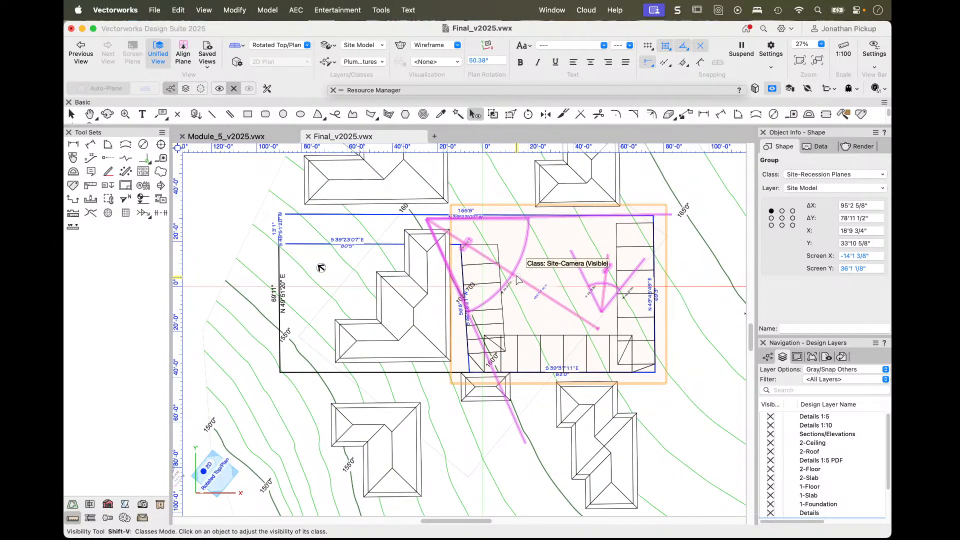
{"action": "left_click", "coordinate": [635, 324]}
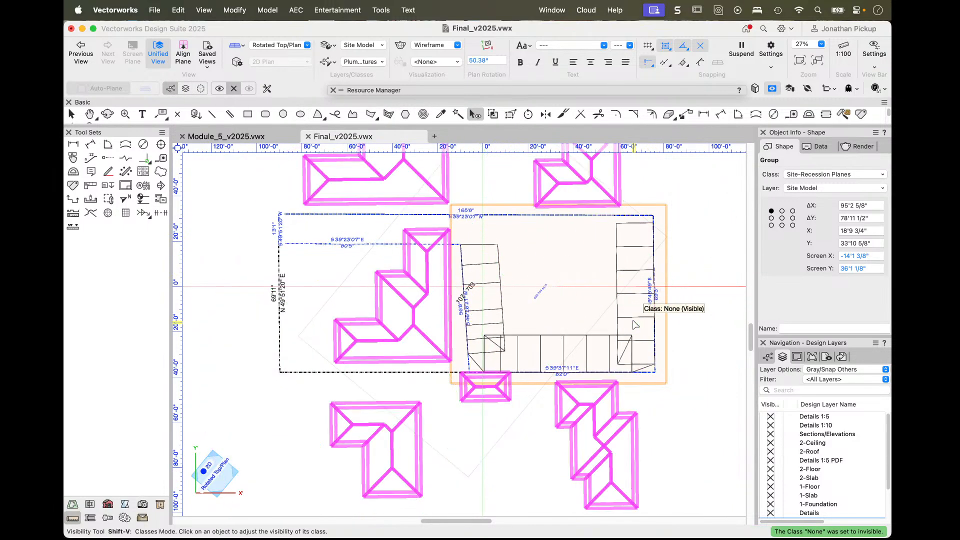
{"action": "left_click", "coordinate": [634, 322]}
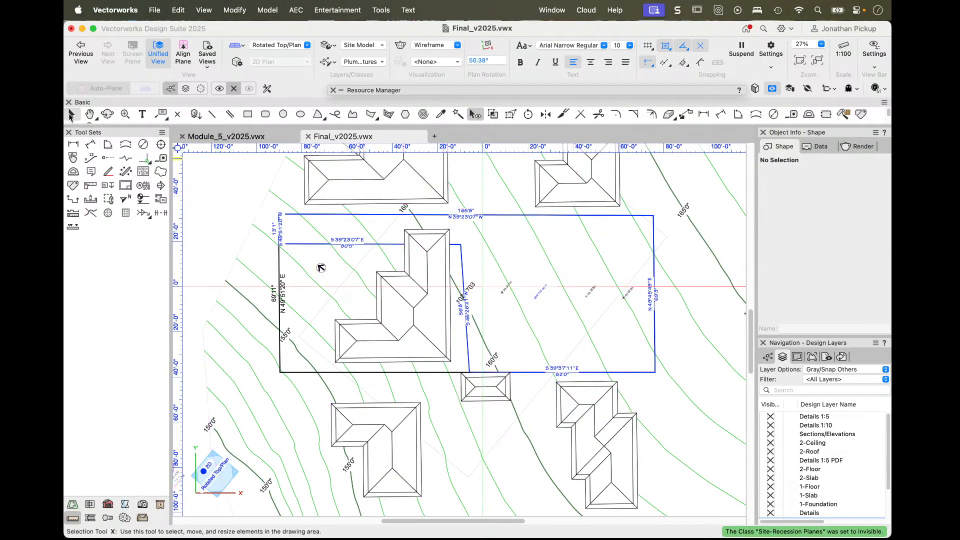
{"action": "left_click", "coordinate": [71, 116]}
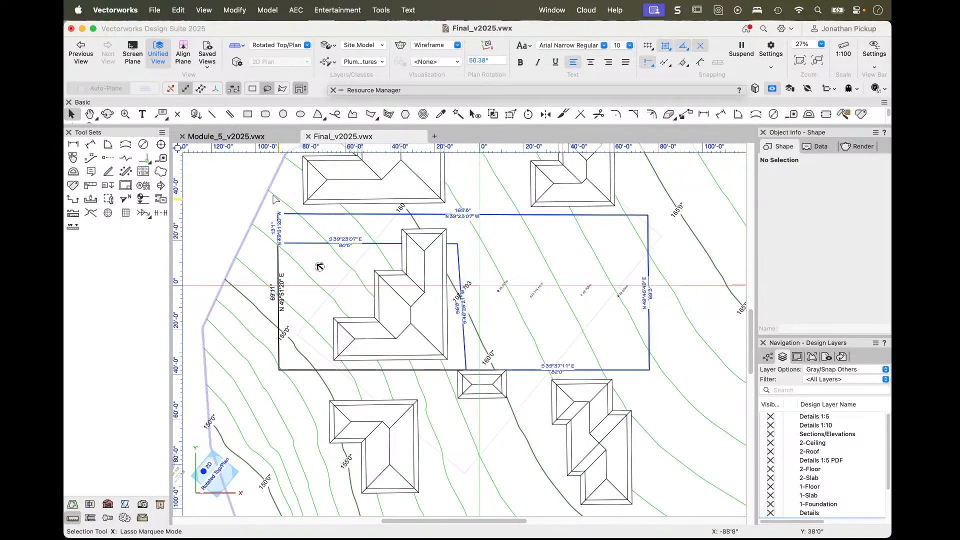
- Draw a rectangle about 190'8" by 85'6" enclosing the whole lot boundary
{"action": "left_click", "coordinate": [248, 114]}
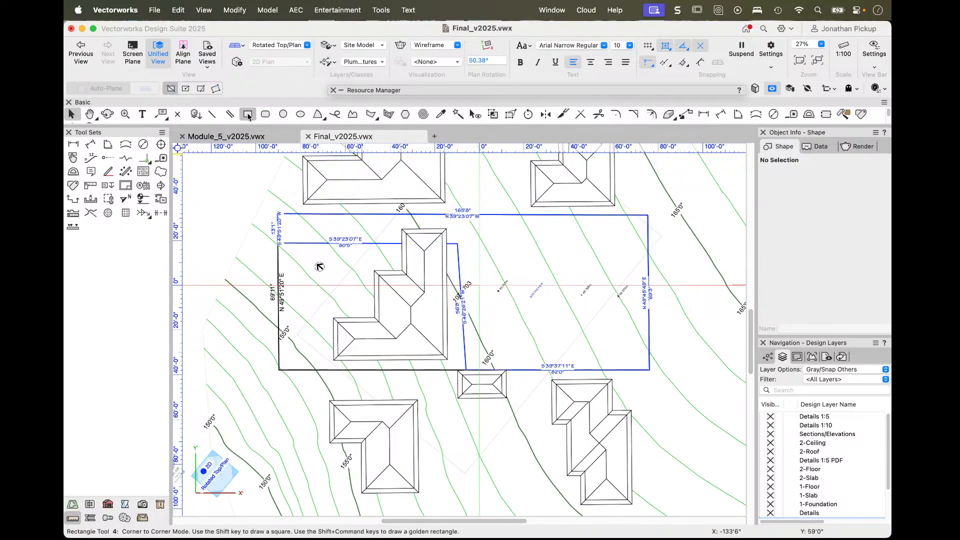
{"action": "left_click", "coordinate": [255, 198]}
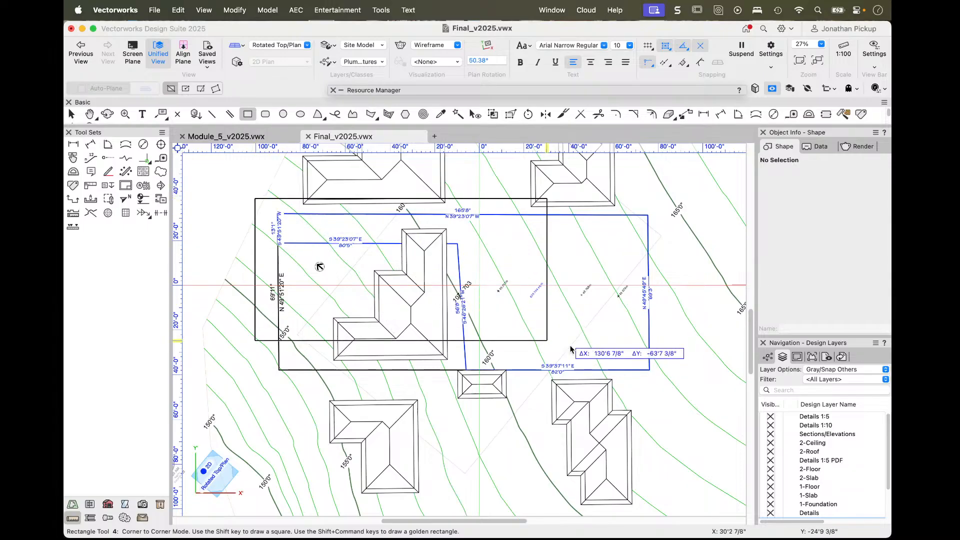
{"action": "left_click", "coordinate": [681, 390]}
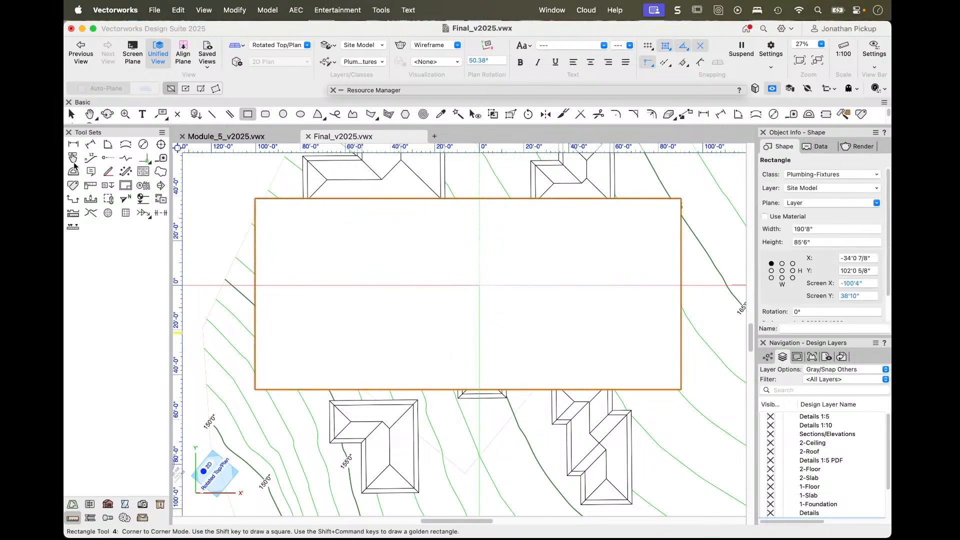
- Start a new viewport from the rectangle and review its layer visibilities
{"action": "left_click", "coordinate": [204, 10]}
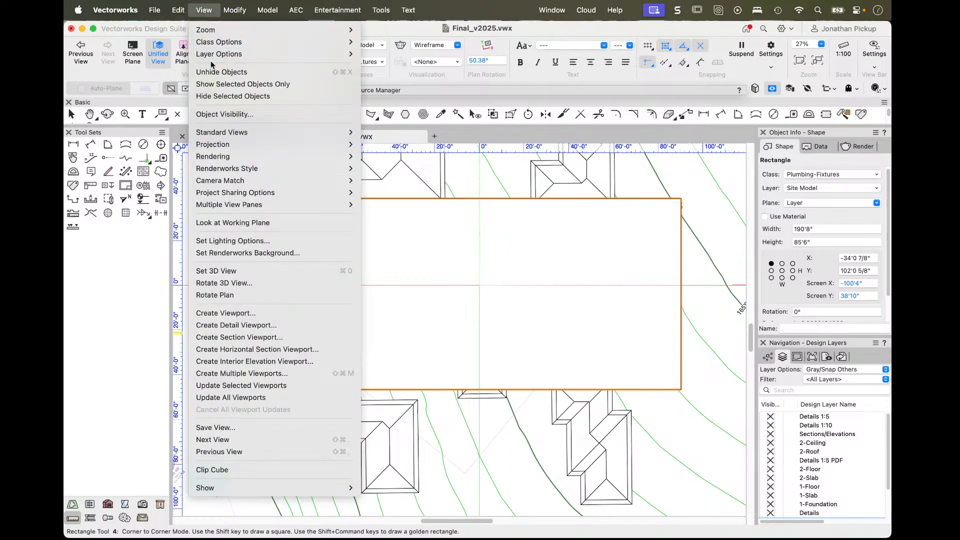
{"action": "left_click", "coordinate": [227, 313]}
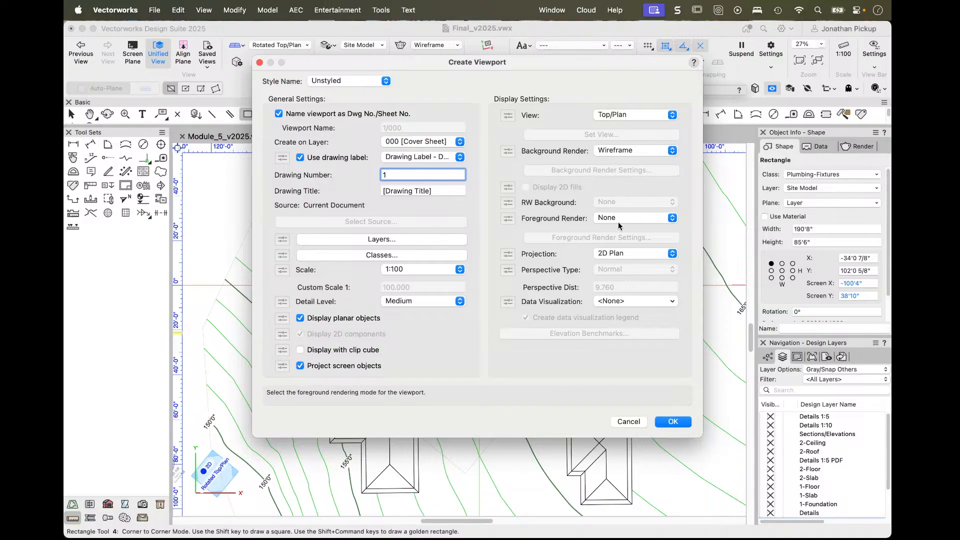
{"action": "left_click", "coordinate": [383, 240]}
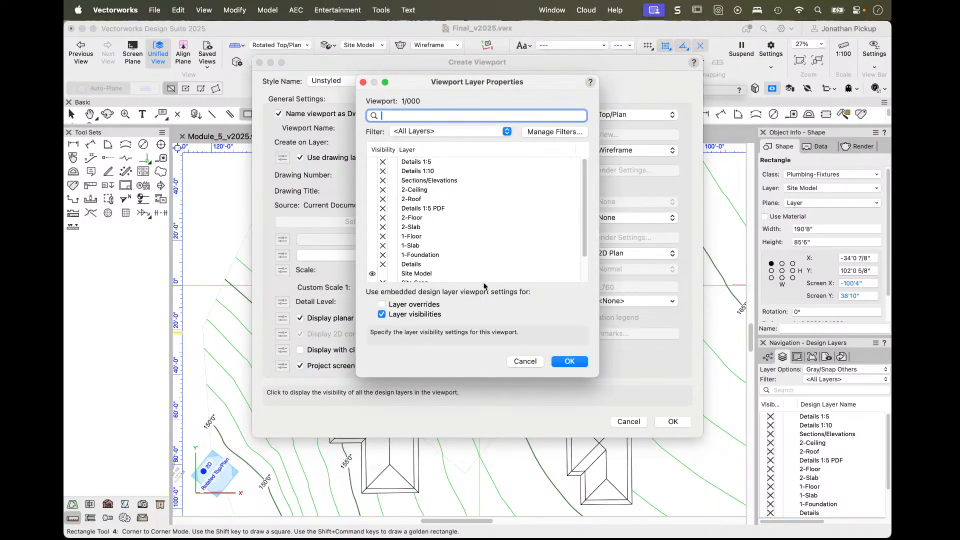
{"action": "left_click", "coordinate": [566, 364]}
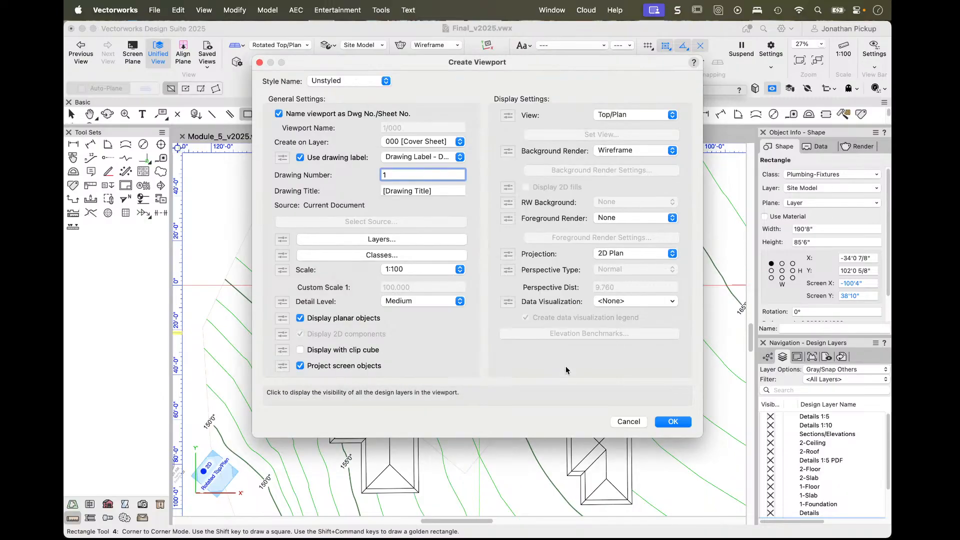
- Make the Roof-Main class visible in the viewport and check the visibility of the site classes
{"action": "left_click", "coordinate": [347, 255]}
{"action": "scroll", "coordinate": [415, 216], "scroll_direction": "down", "scroll_amount": 5}
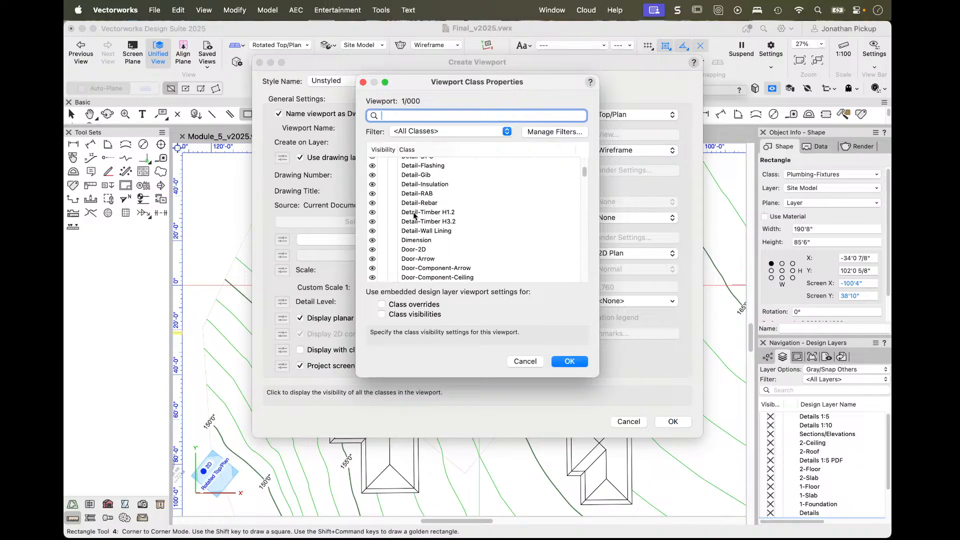
{"action": "scroll", "coordinate": [414, 216], "scroll_direction": "down", "scroll_amount": 15}
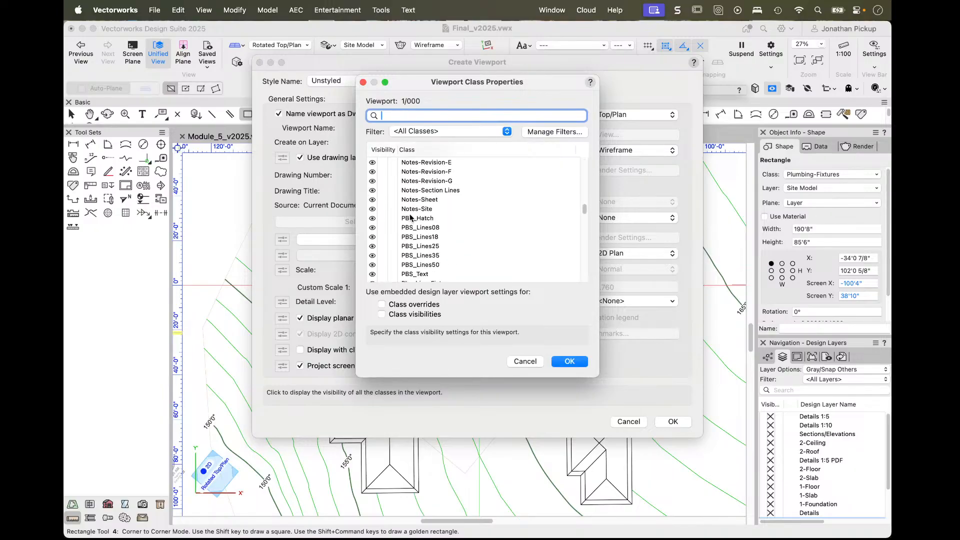
{"action": "scroll", "coordinate": [410, 218], "scroll_direction": "down", "scroll_amount": 10}
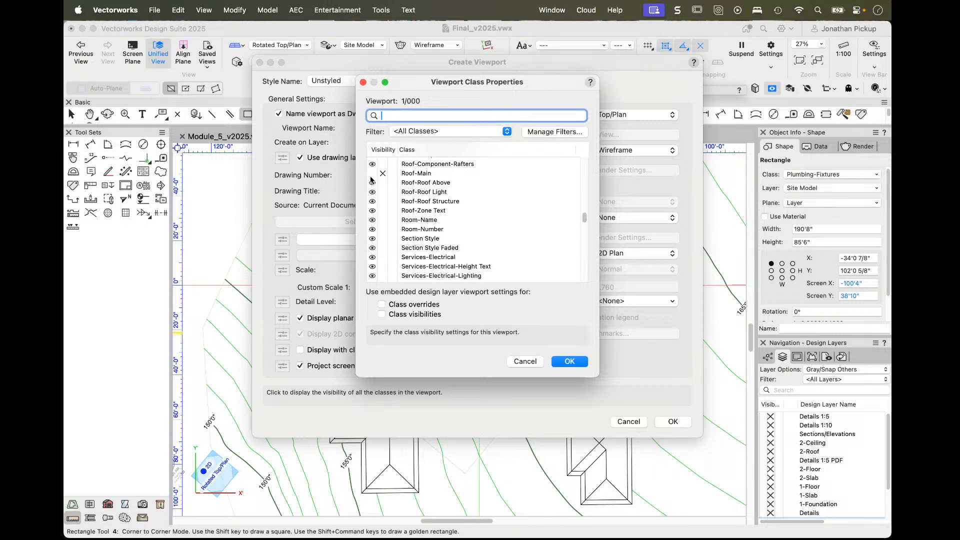
{"action": "left_click", "coordinate": [372, 174]}
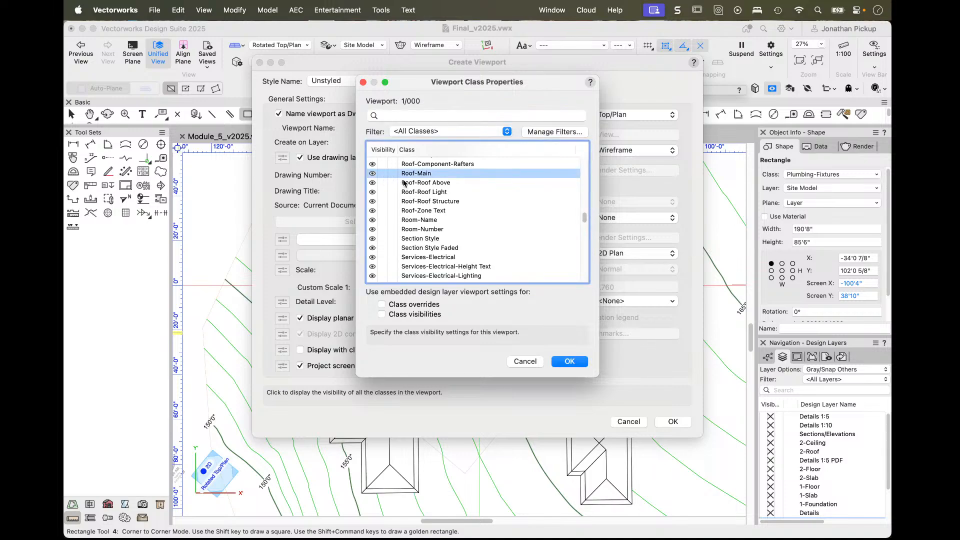
{"action": "scroll", "coordinate": [405, 185], "scroll_direction": "down", "scroll_amount": 10}
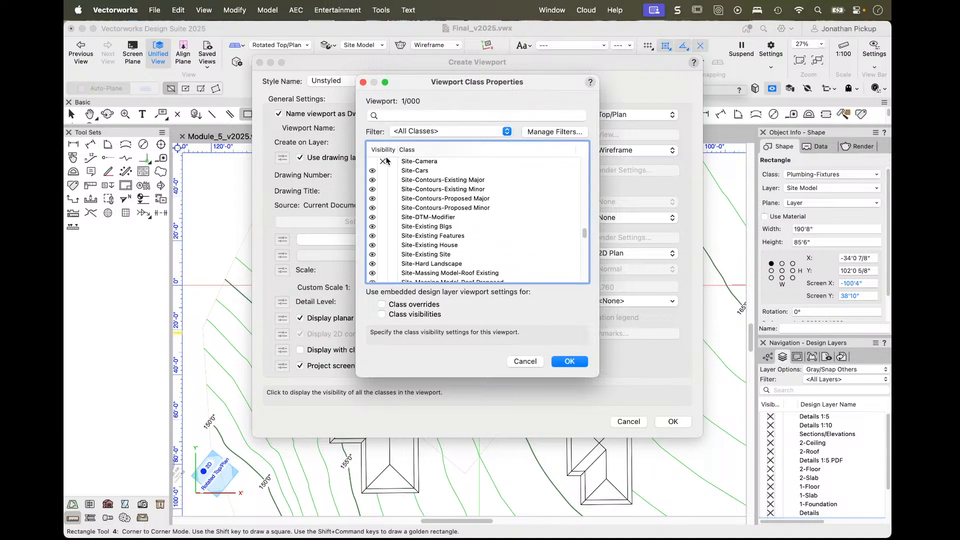
{"action": "scroll", "coordinate": [500, 216], "scroll_direction": "down", "scroll_amount": 5}
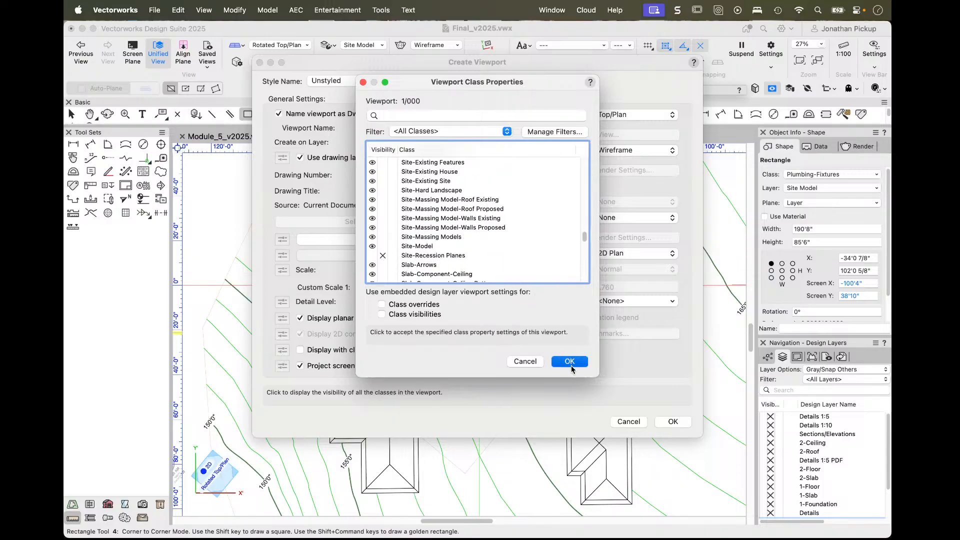
{"action": "left_click", "coordinate": [570, 361]}
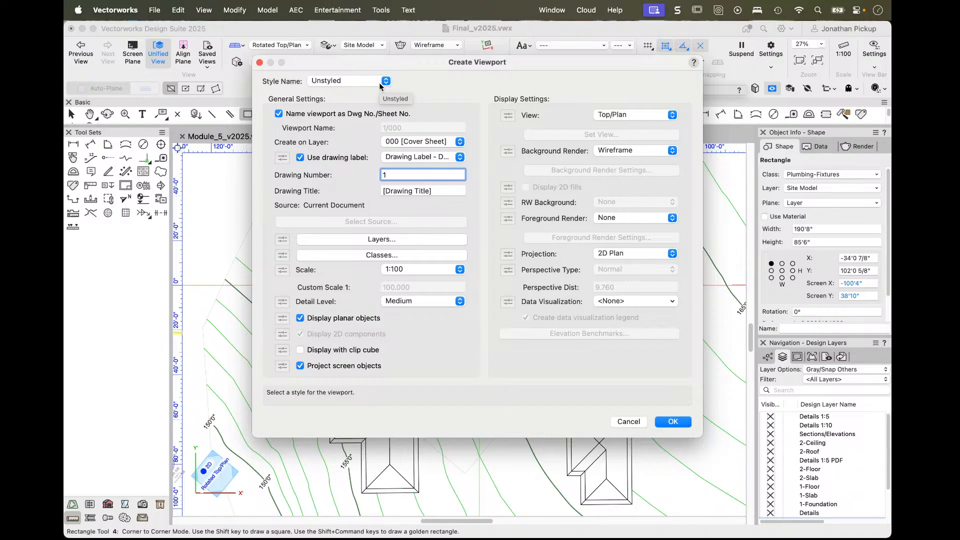
- Assign the viewport to sheet layer 001 [Site Plan] and use the Drawing Label - Dwg No. label style
{"action": "left_click", "coordinate": [400, 145]}
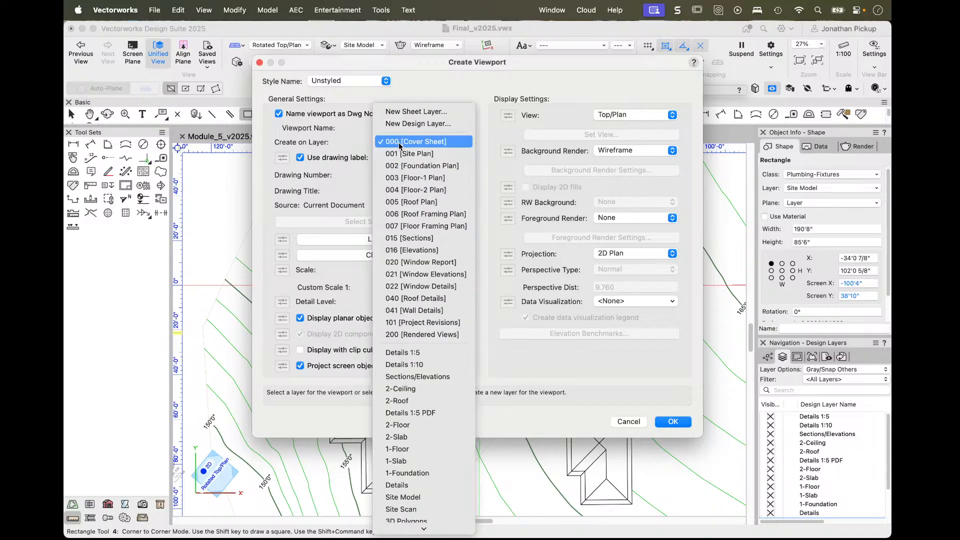
{"action": "left_click", "coordinate": [407, 153]}
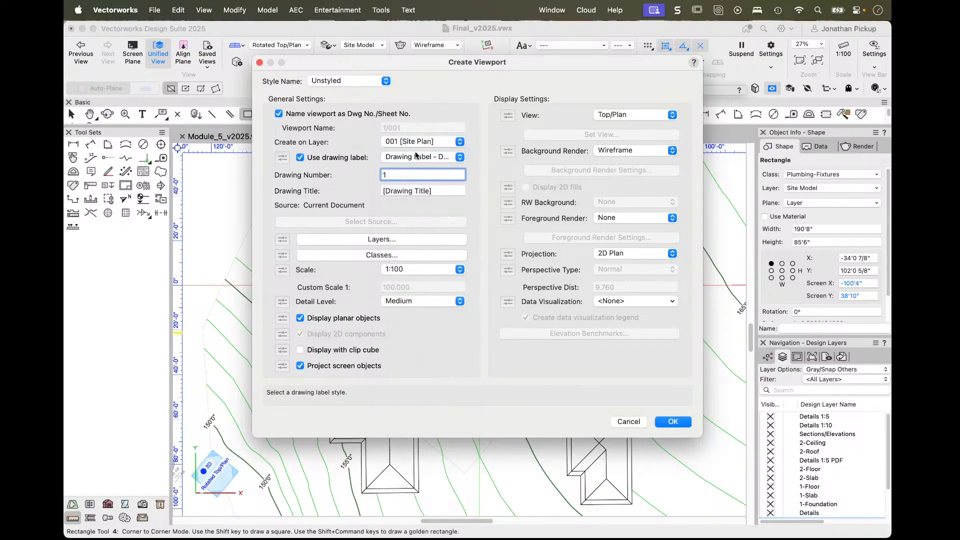
{"action": "left_click", "coordinate": [411, 158]}
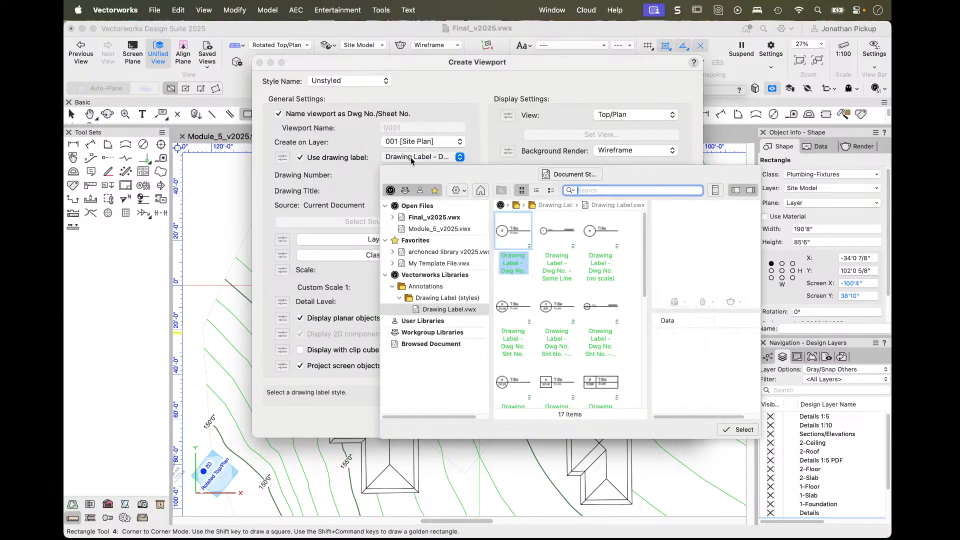
{"action": "left_click", "coordinate": [514, 233]}
{"action": "double_click", "coordinate": [515, 230]}
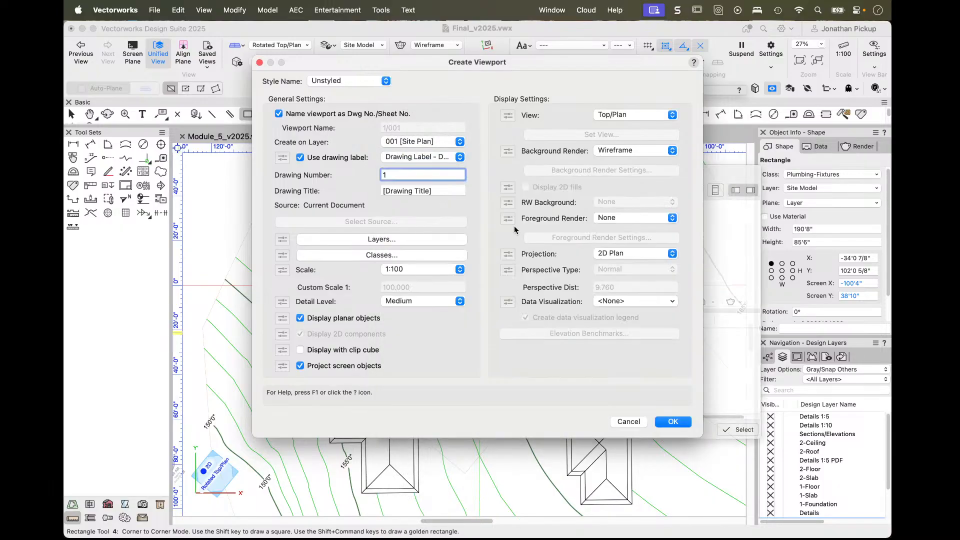
- Set the viewport's drawing title to Site Plan
{"action": "left_click", "coordinate": [405, 175]}
{"action": "key", "text": "Tab"}
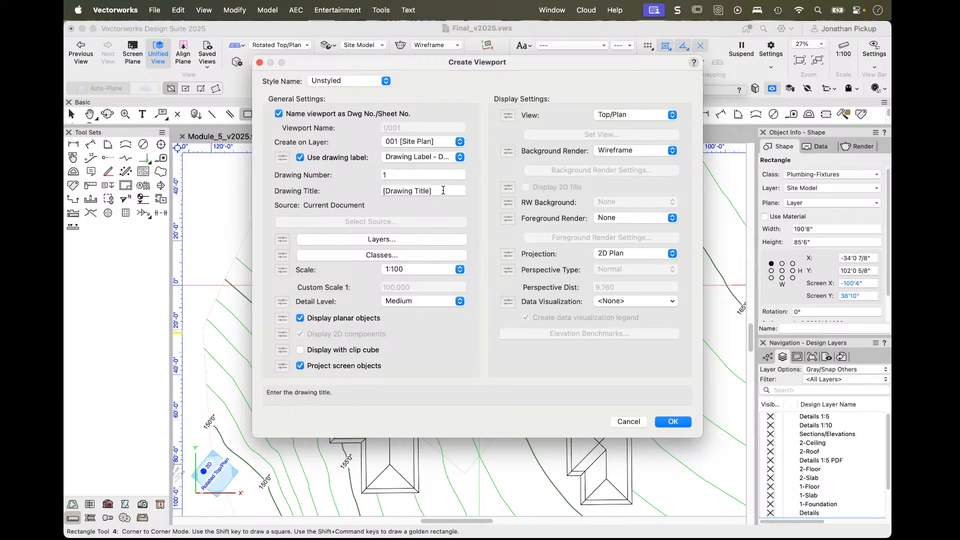
{"action": "type", "text": "Site Plan"}
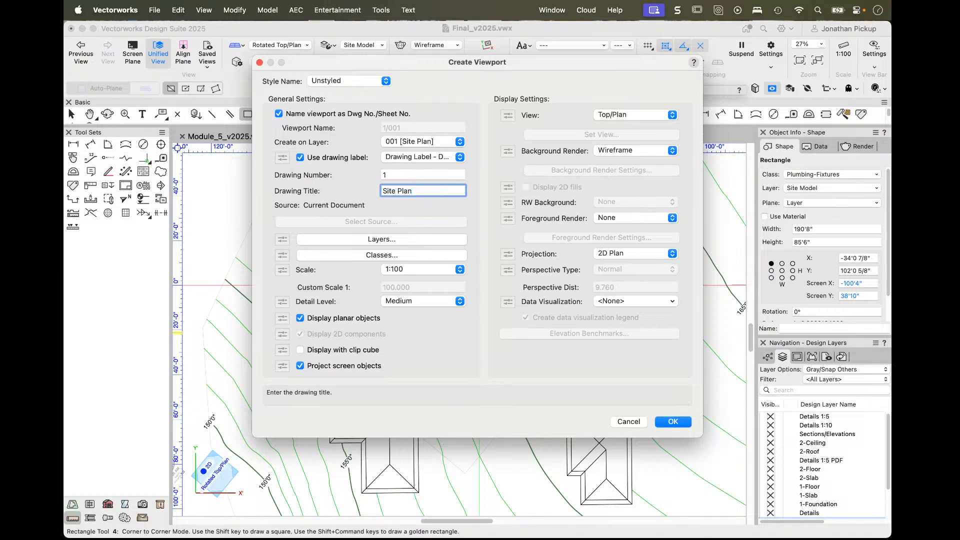
- Try viewport scales of 3/16"=1'0", 1/8"=1'0" and 3/32"=1'0", and return the scale to 1:100
{"action": "left_click", "coordinate": [405, 270]}
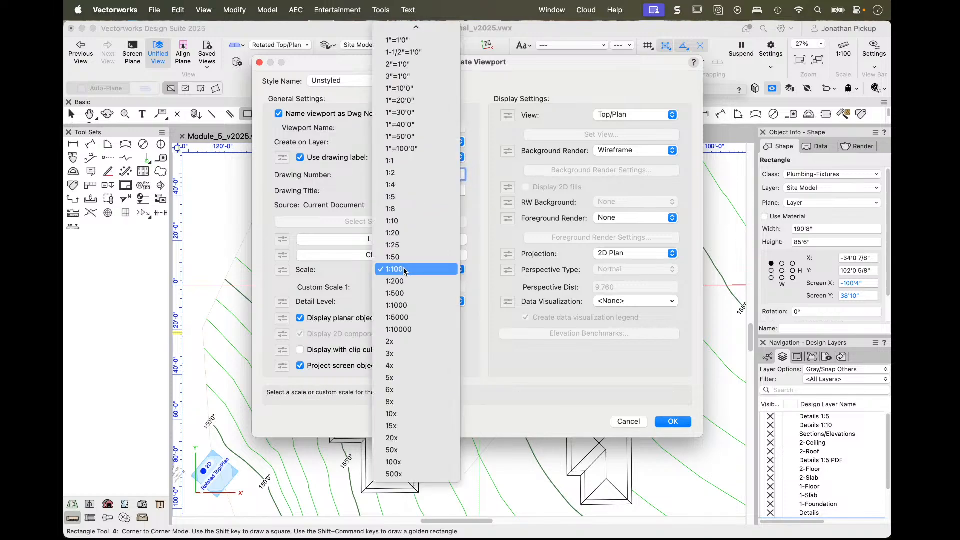
{"action": "scroll", "coordinate": [429, 53], "scroll_direction": "up", "scroll_amount": 2}
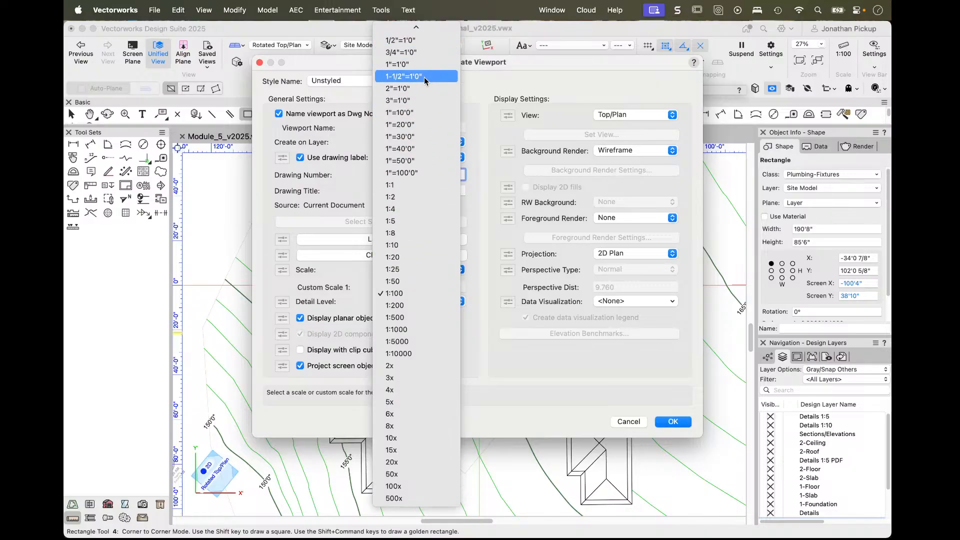
{"action": "scroll", "coordinate": [425, 81], "scroll_direction": "up", "scroll_amount": 7}
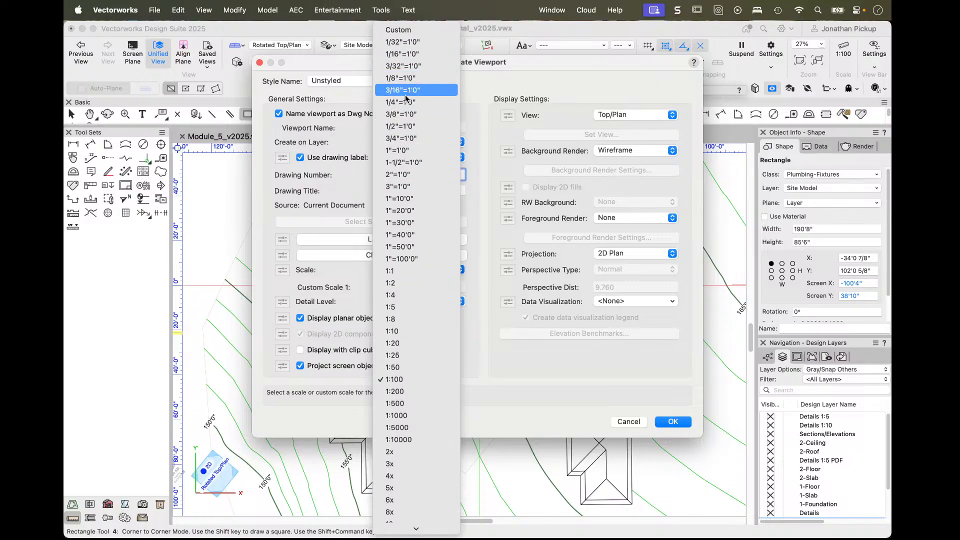
{"action": "left_click", "coordinate": [402, 91]}
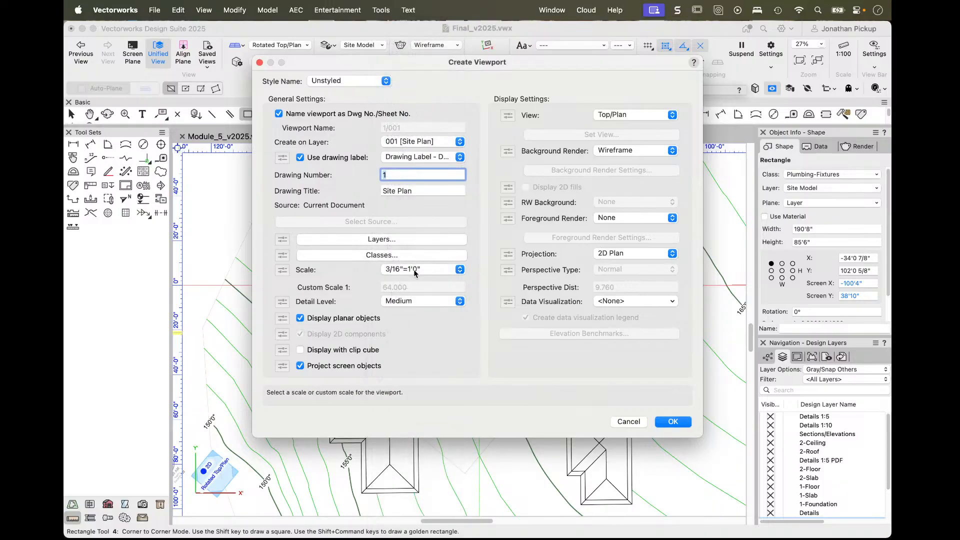
{"action": "left_click", "coordinate": [417, 269]}
{"action": "left_click", "coordinate": [416, 258]}
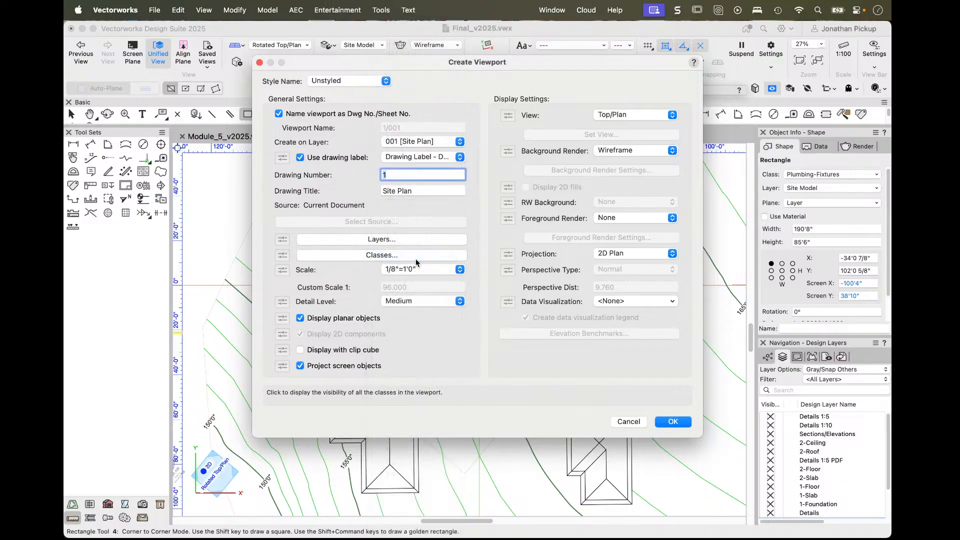
{"action": "left_click", "coordinate": [415, 270]}
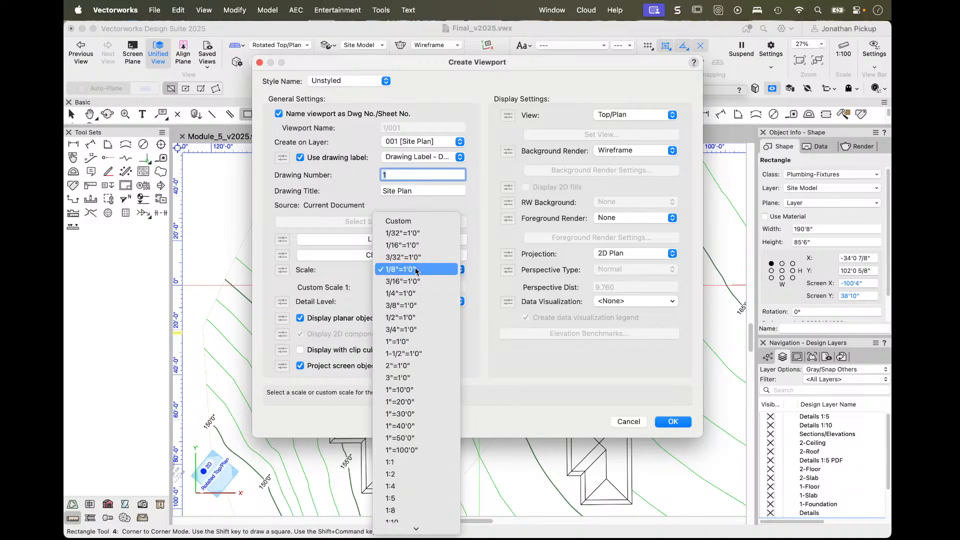
{"action": "left_click", "coordinate": [416, 258]}
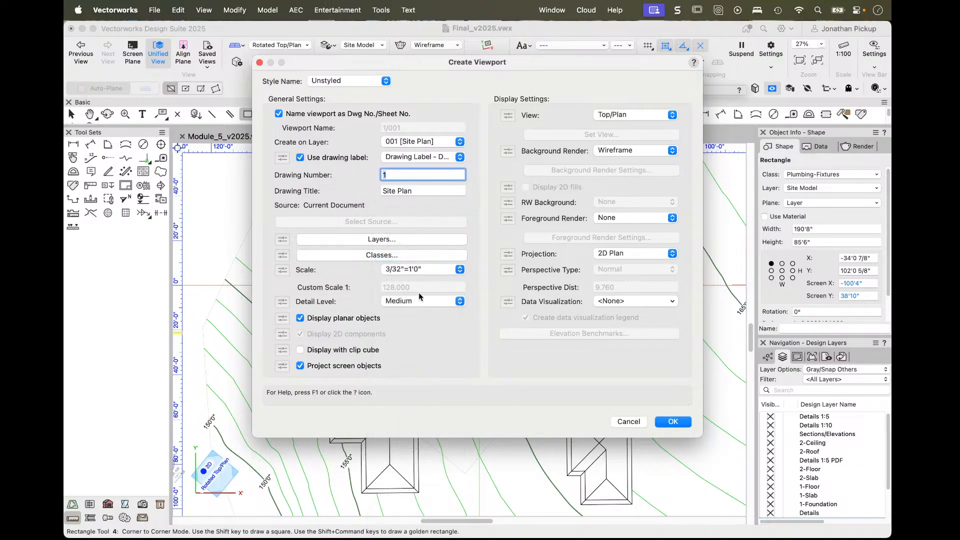
{"action": "left_click", "coordinate": [401, 270]}
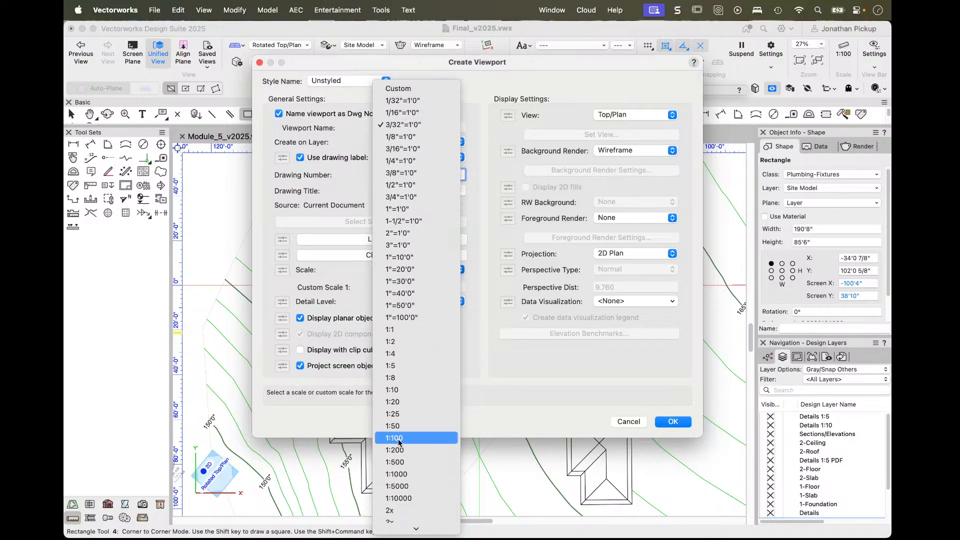
{"action": "left_click", "coordinate": [398, 438]}
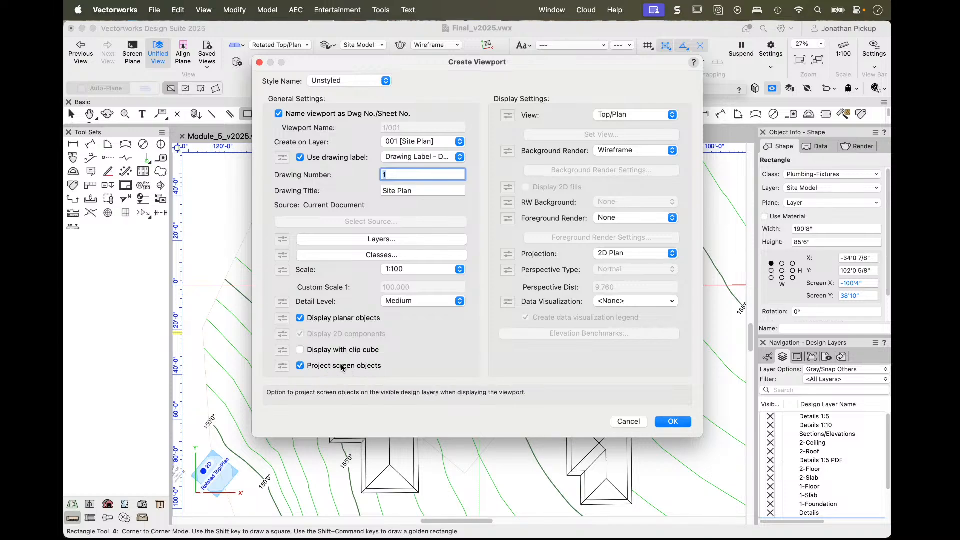
- Create the Site Plan viewport with the rectangle as its crop
{"action": "left_click", "coordinate": [393, 371]}
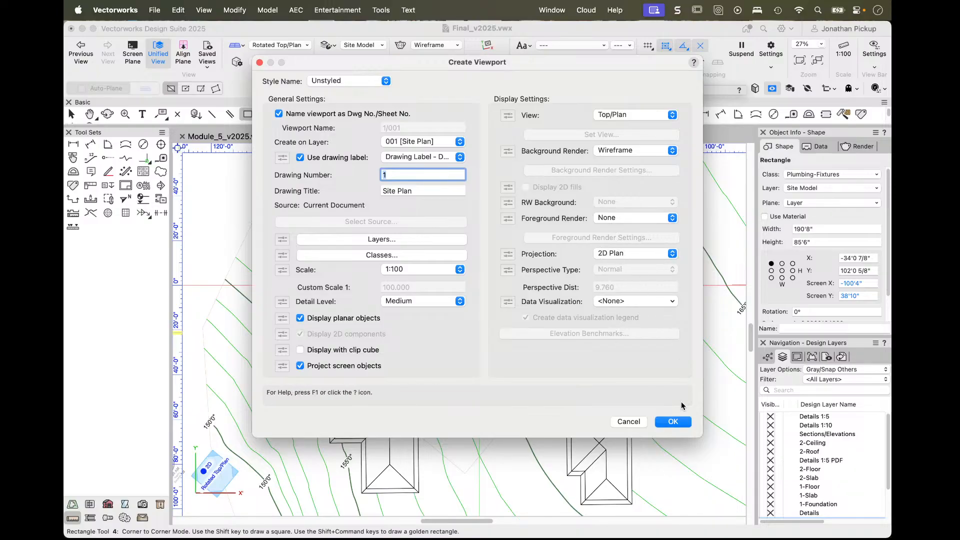
{"action": "left_click", "coordinate": [673, 422]}
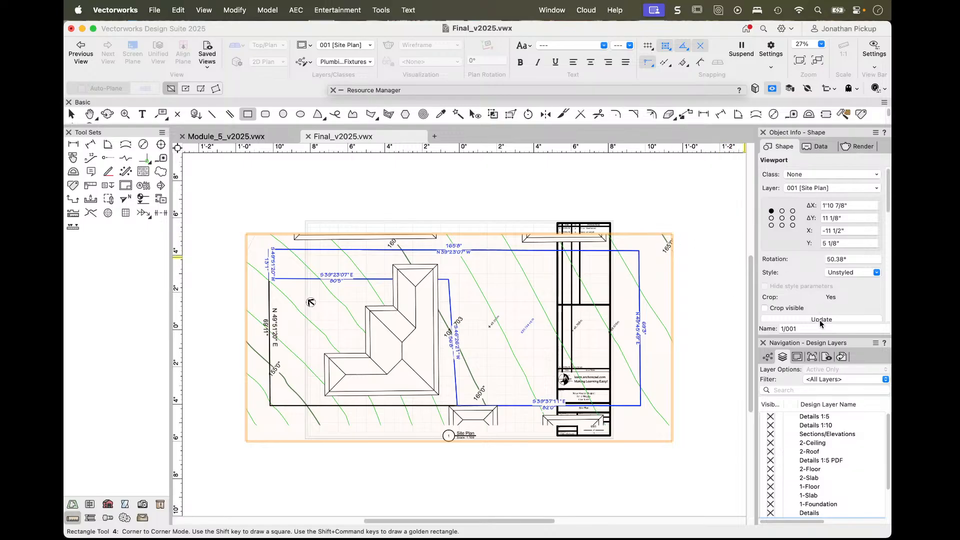
- Try a custom scale of 1:150 for the Site Plan viewport and move the viewport higher on the sheet
{"action": "scroll", "coordinate": [830, 278], "scroll_direction": "down", "scroll_amount": 5}
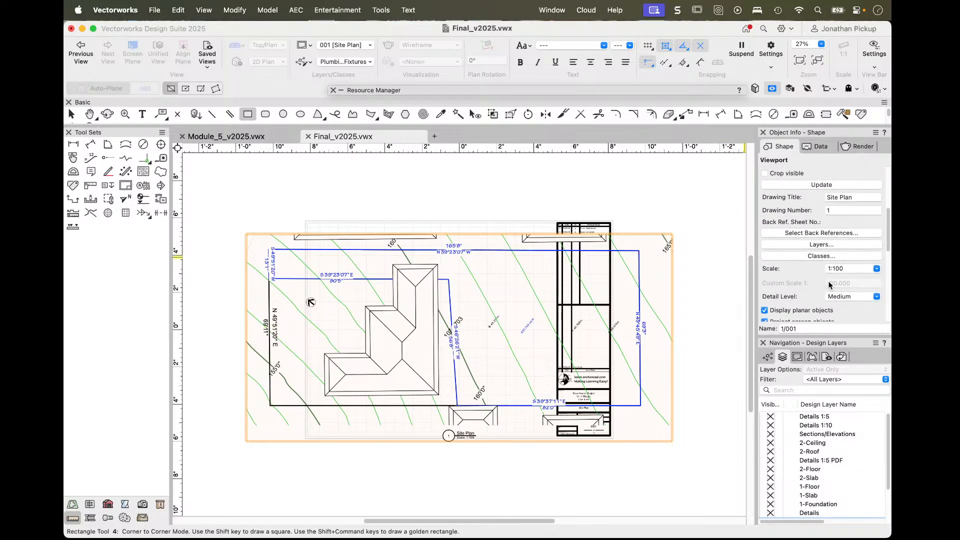
{"action": "left_click", "coordinate": [839, 274]}
{"action": "mouse_move", "coordinate": [844, 533]}
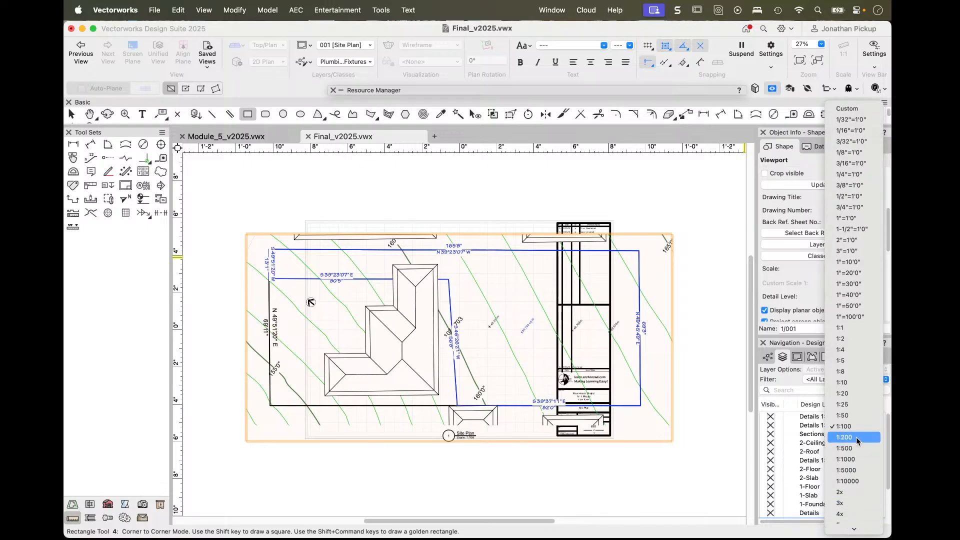
{"action": "left_click", "coordinate": [861, 111]}
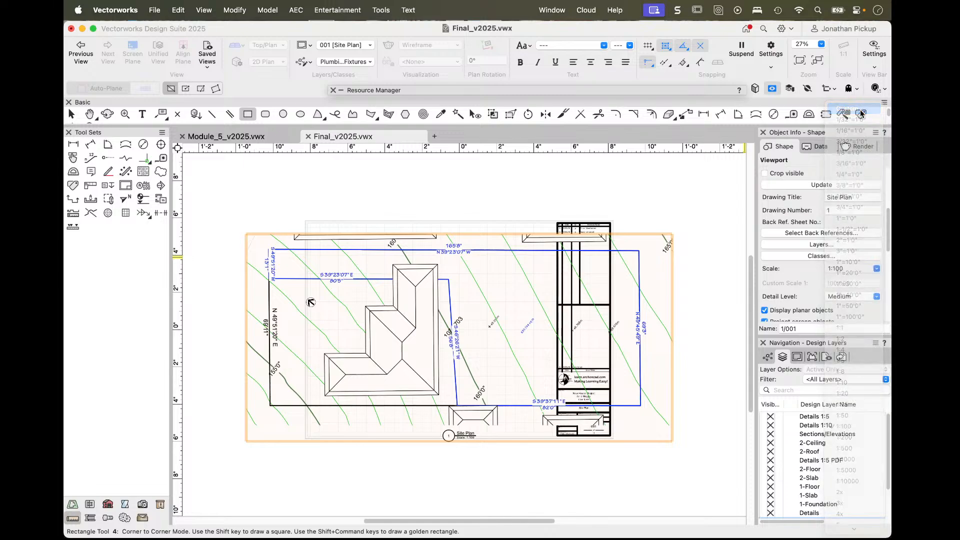
{"action": "double_click", "coordinate": [853, 283]}
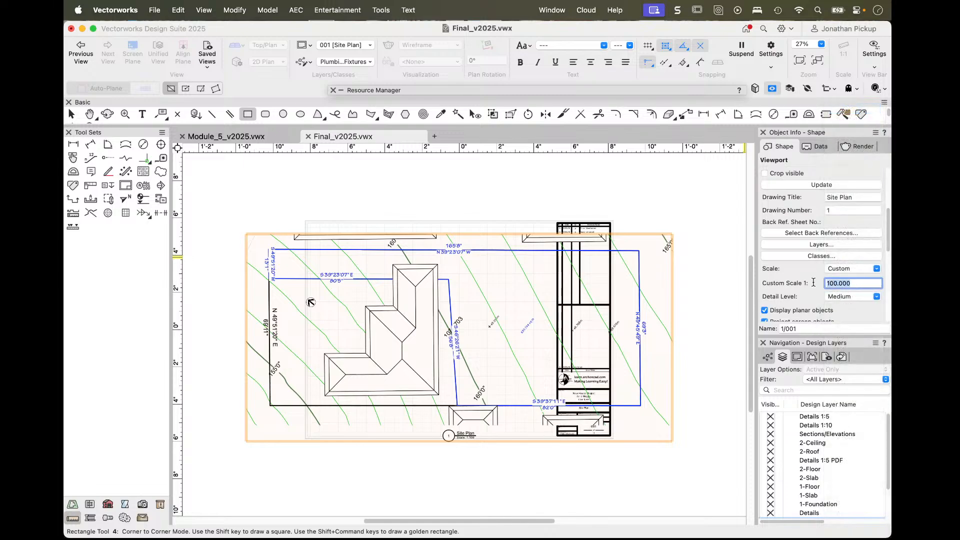
{"action": "type", "text": "150"}
{"action": "key", "text": "Return"}
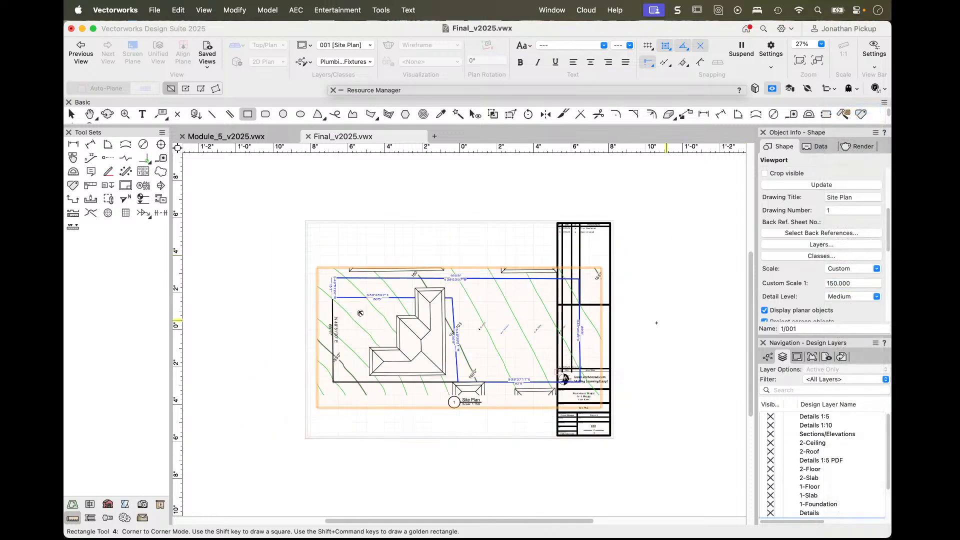
{"action": "key", "text": "x"}
{"action": "key", "text": "x"}
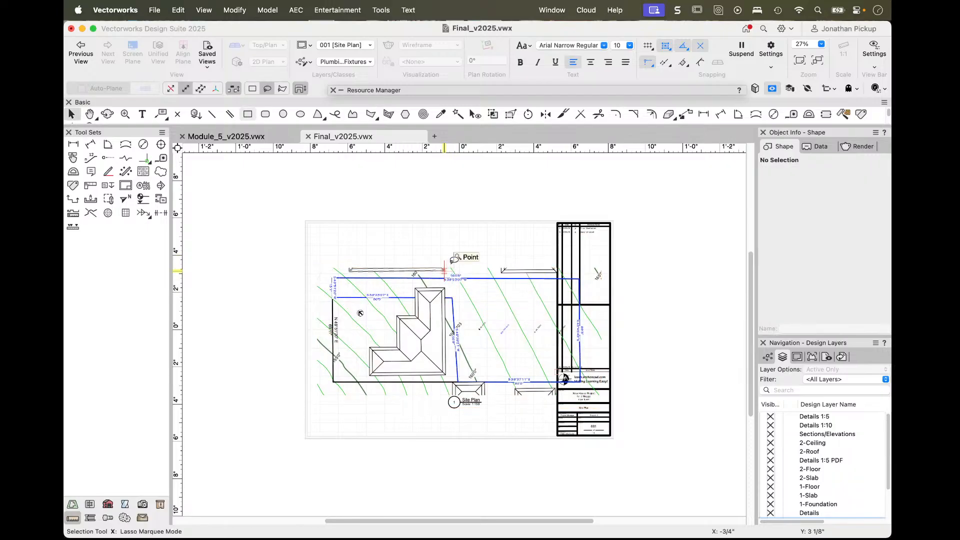
{"action": "left_click_drag", "start_coordinate": [444, 270], "coordinate": [416, 242]}
{"action": "left_click", "coordinate": [594, 403]}
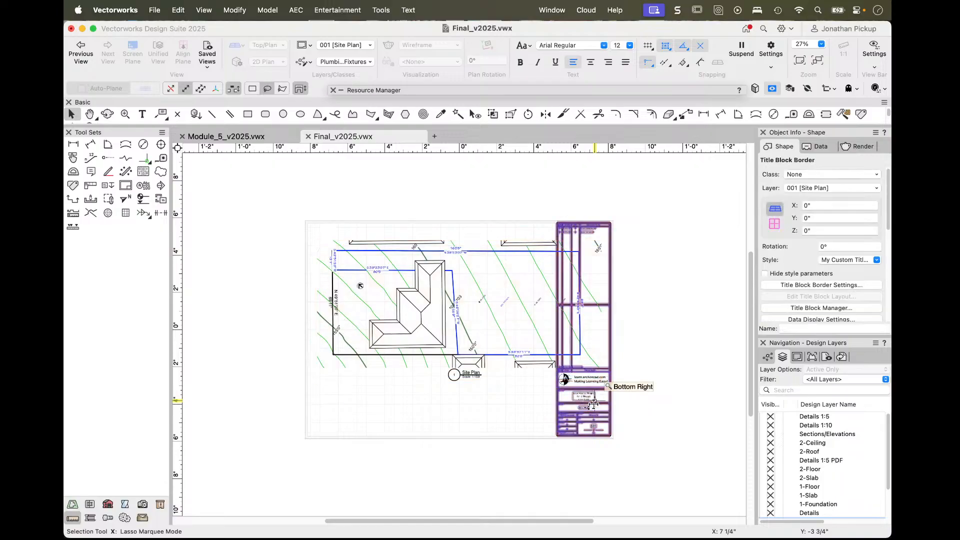
{"action": "left_click", "coordinate": [824, 261]}
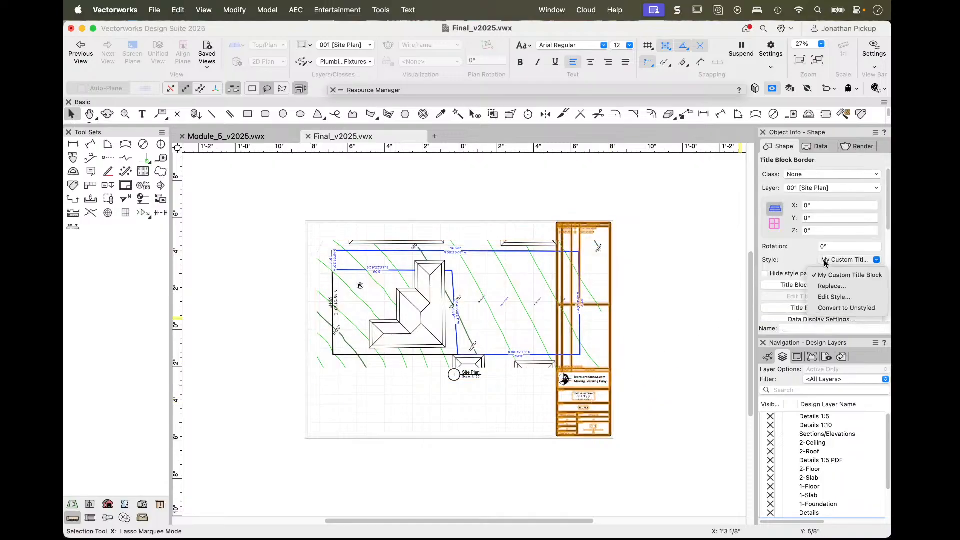
{"action": "left_click", "coordinate": [826, 286]}
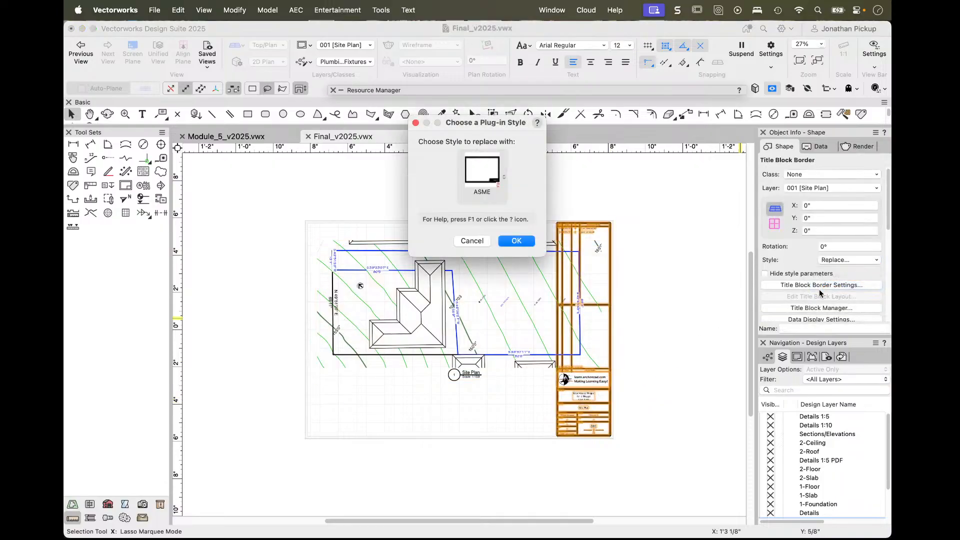
{"action": "left_click", "coordinate": [481, 173]}
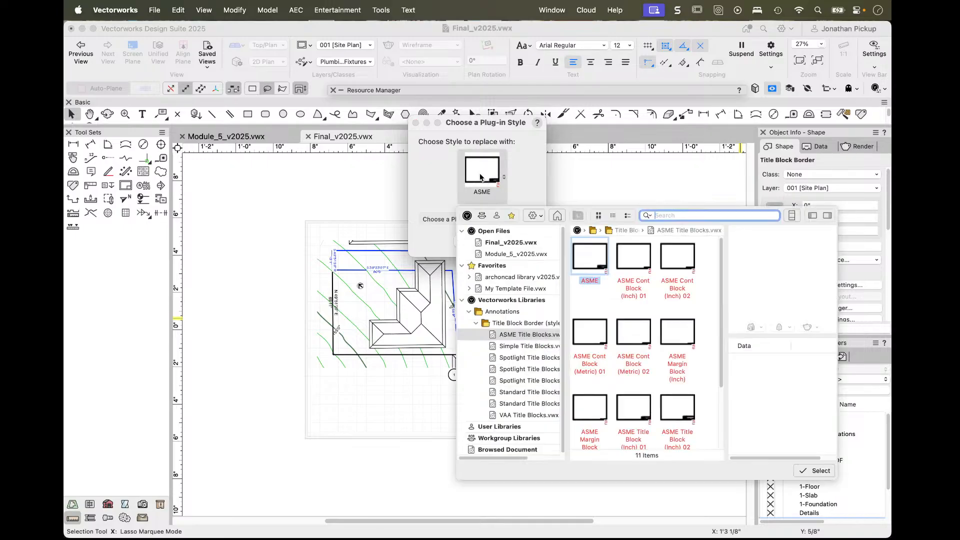
{"action": "left_click", "coordinate": [505, 244]}
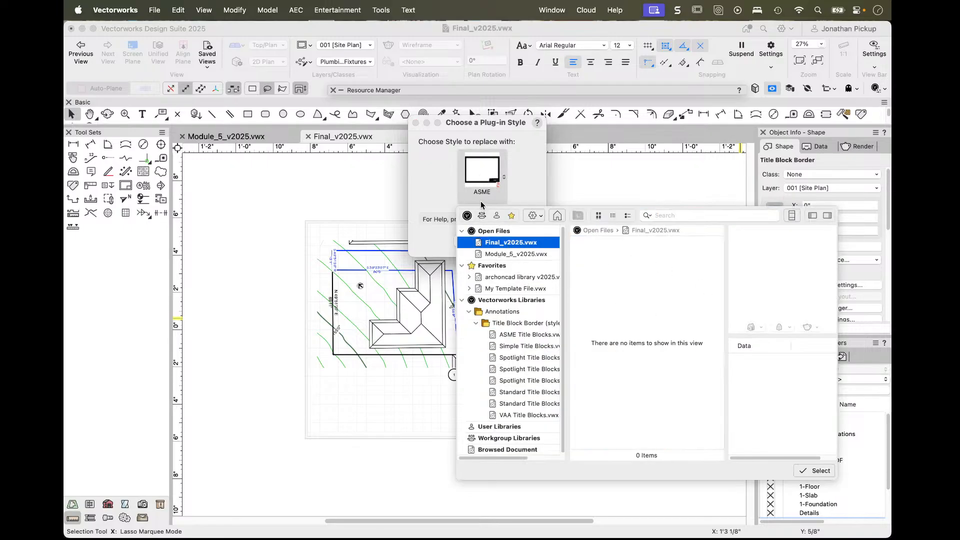
{"action": "left_click", "coordinate": [533, 192]}
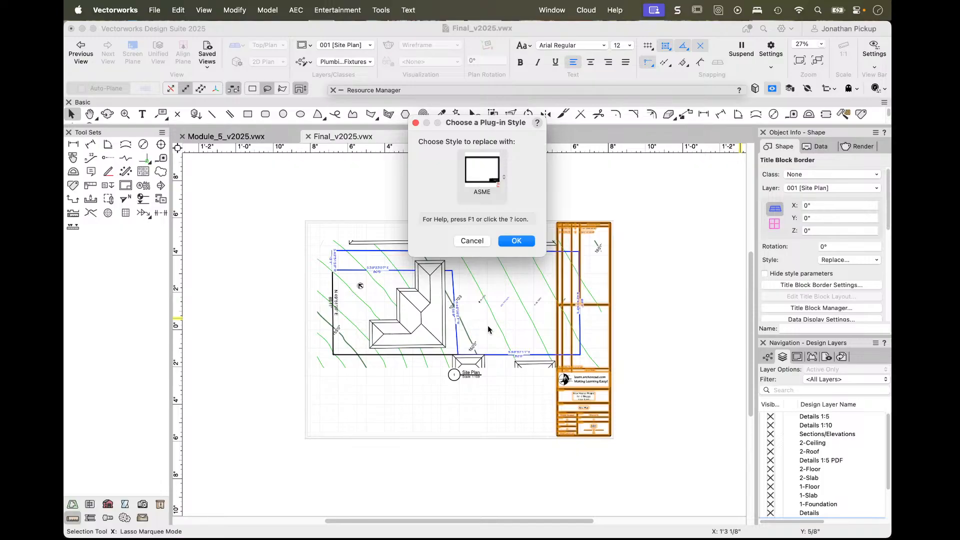
{"action": "left_click", "coordinate": [472, 240]}
- Set the Site Plan viewport's scale to 1:200 and move it into the upper-left area of the sheet
{"action": "left_click", "coordinate": [433, 316]}
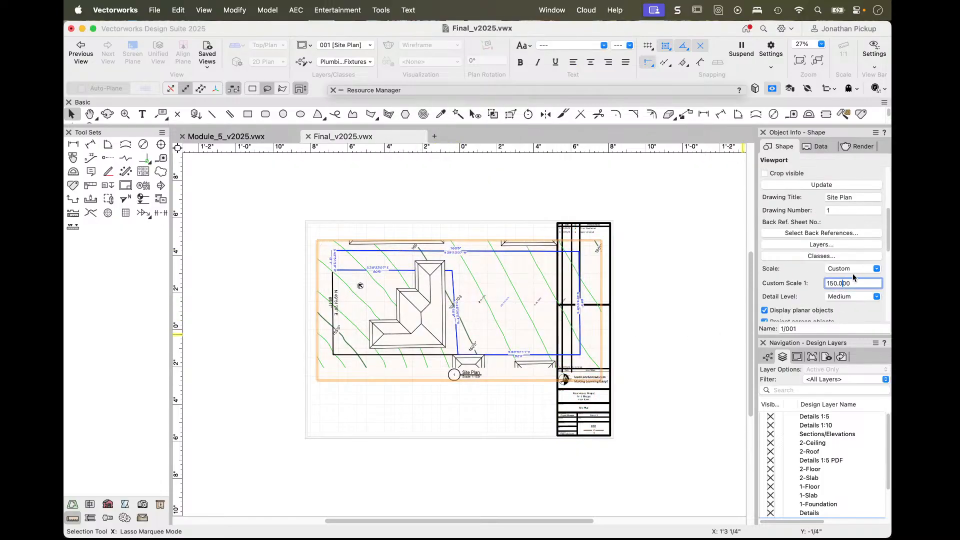
{"action": "left_click", "coordinate": [852, 269]}
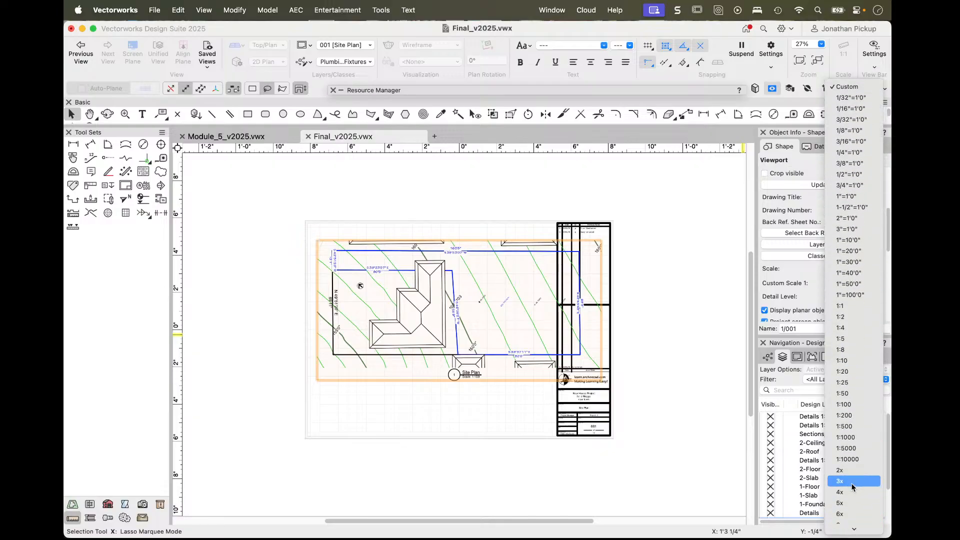
{"action": "left_click", "coordinate": [852, 416]}
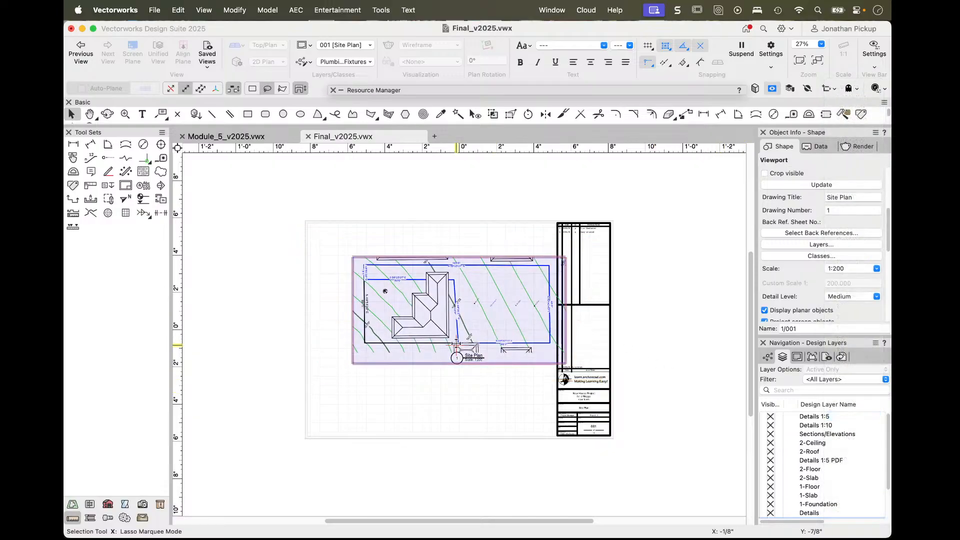
{"action": "left_click_drag", "start_coordinate": [458, 354], "coordinate": [419, 323]}
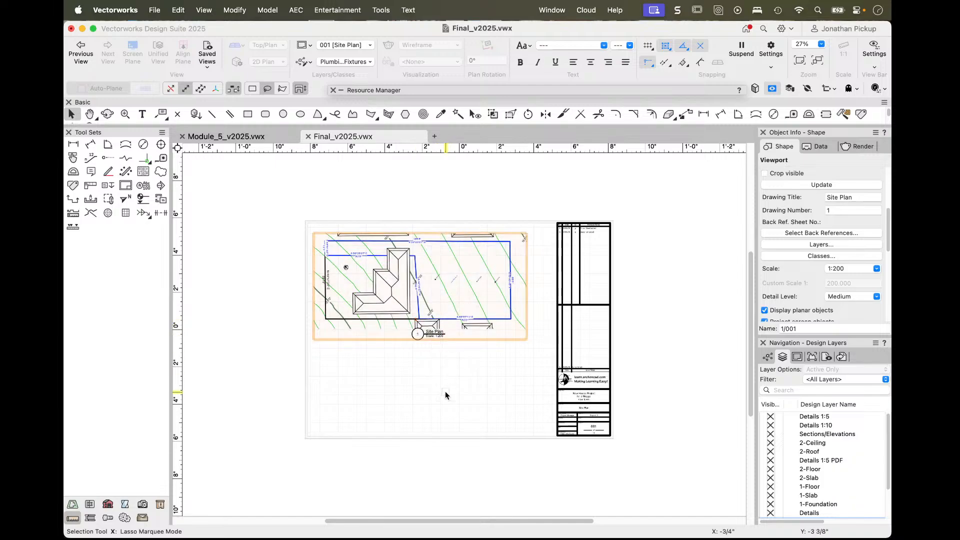
- Extend the viewport crop upward and downward to a height of about 97'8", taking in more of the neighbouring buildings
{"action": "scroll", "coordinate": [344, 303], "scroll_direction": "up", "scroll_amount": 2}
{"action": "scroll", "coordinate": [358, 285], "scroll_direction": "up", "scroll_amount": 4}
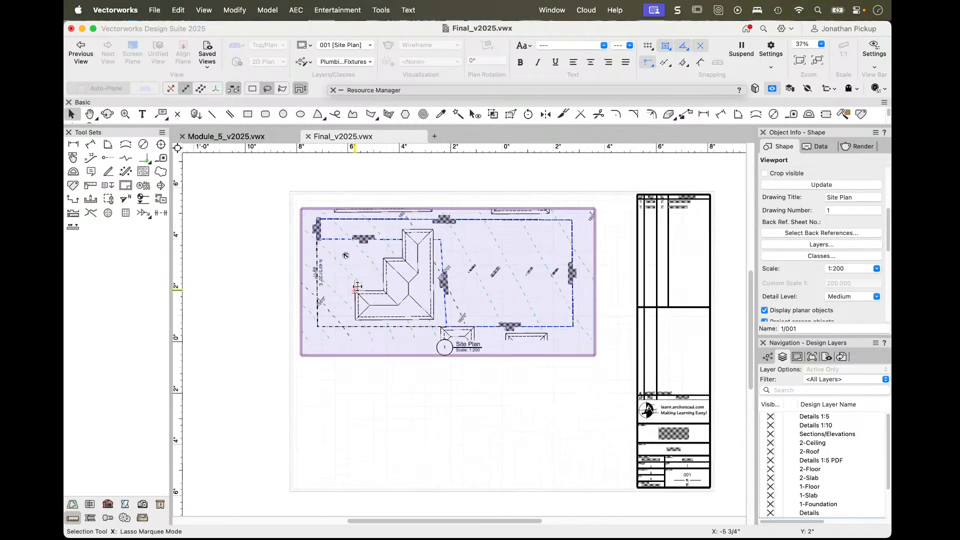
{"action": "mouse_move", "coordinate": [476, 302]}
{"action": "middle_mouse_down"}
{"action": "mouse_move", "coordinate": [499, 355]}
{"action": "mouse_move", "coordinate": [455, 322]}
{"action": "middle_mouse_up"}
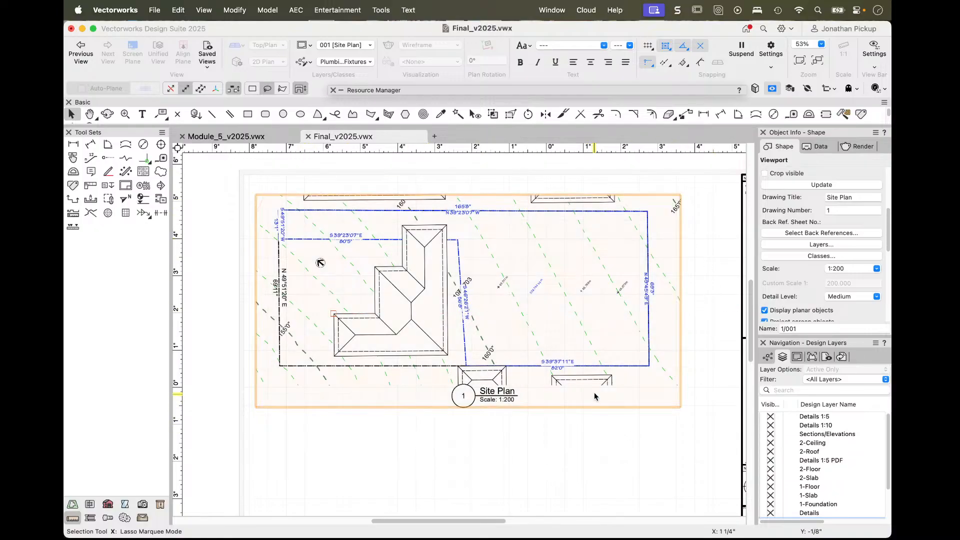
{"action": "right_click", "coordinate": [583, 379]}
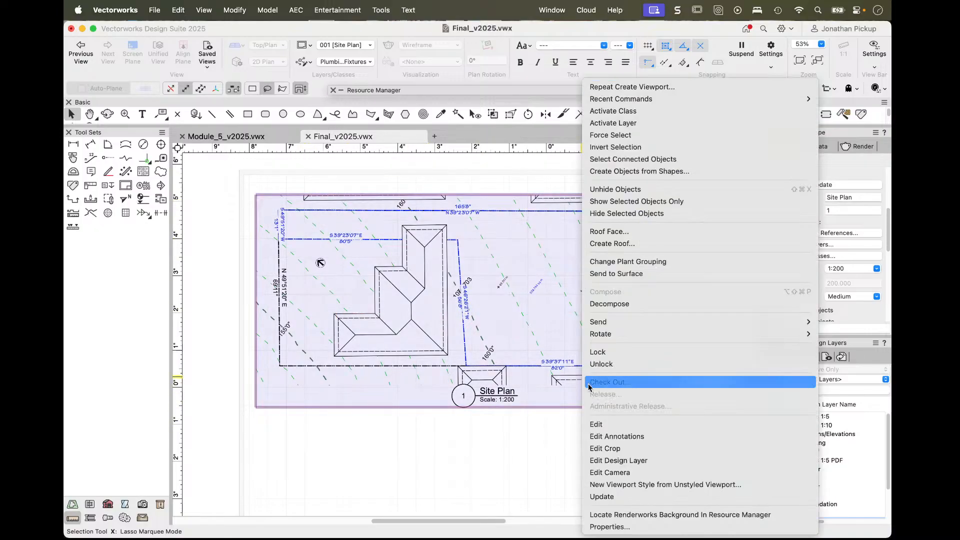
{"action": "left_click", "coordinate": [604, 448]}
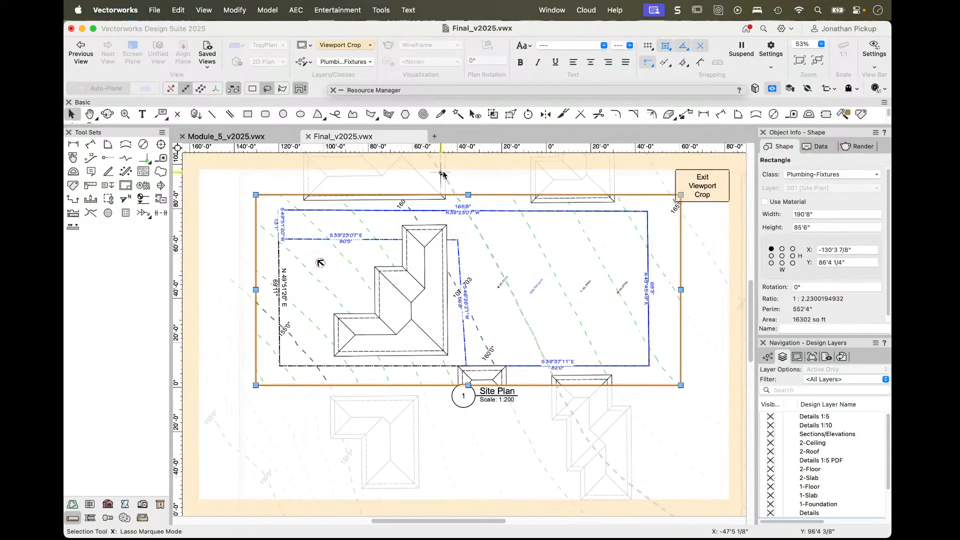
{"action": "left_click_drag", "start_coordinate": [468, 194], "coordinate": [444, 178]}
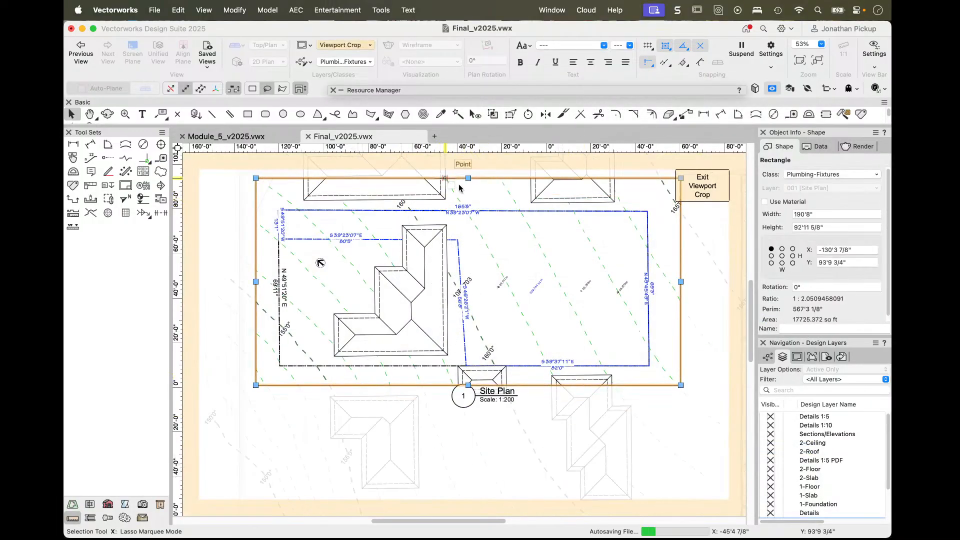
{"action": "left_click_drag", "start_coordinate": [468, 385], "coordinate": [468, 396]}
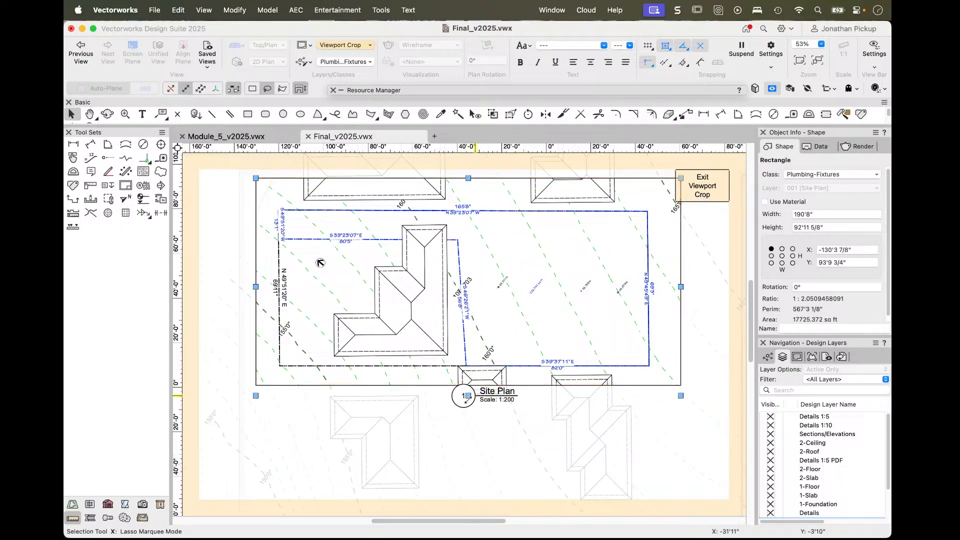
{"action": "left_click", "coordinate": [703, 186]}
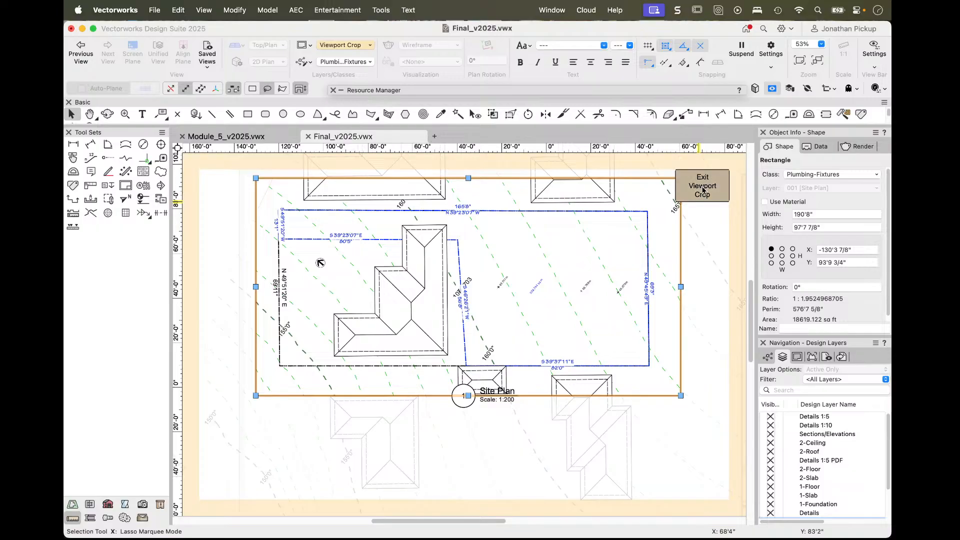
- Move the viewport's drawing label below the site plan's lower-left corner, to about X -116'3", Y -16'7"
{"action": "right_click", "coordinate": [466, 390]}
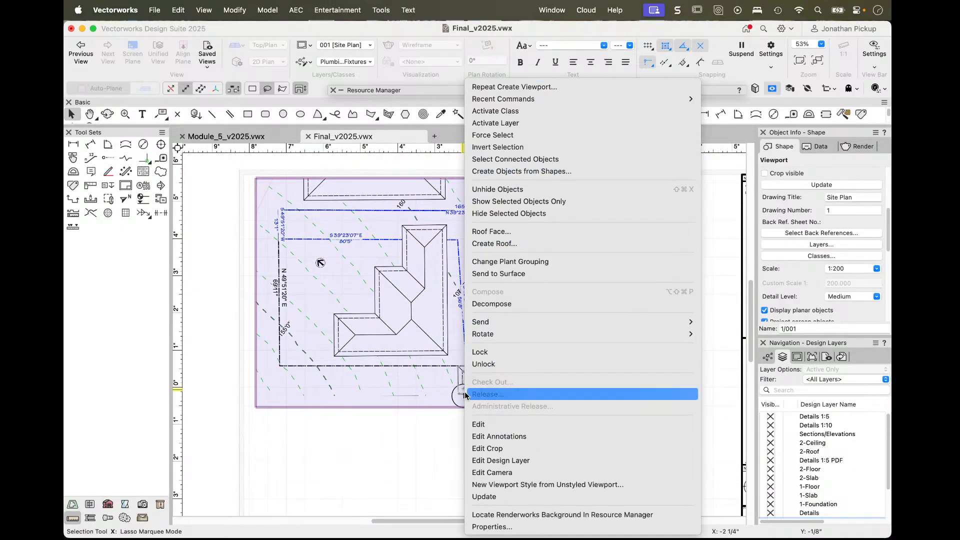
{"action": "left_click", "coordinate": [483, 436]}
{"action": "mouse_move", "coordinate": [458, 395]}
{"action": "left_mouse_down"}
{"action": "mouse_move", "coordinate": [332, 428]}
{"action": "mouse_move", "coordinate": [295, 424]}
{"action": "left_mouse_up"}
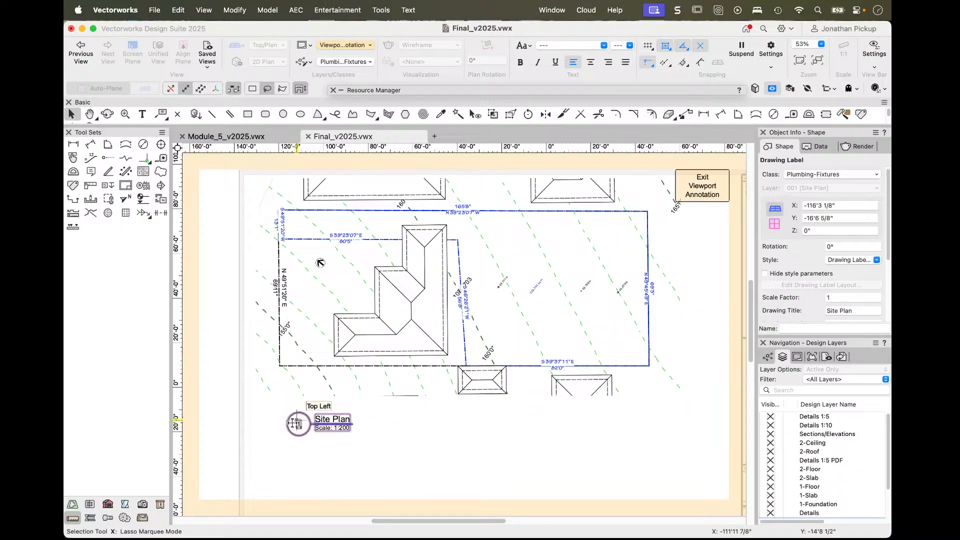
{"action": "left_click", "coordinate": [694, 189]}
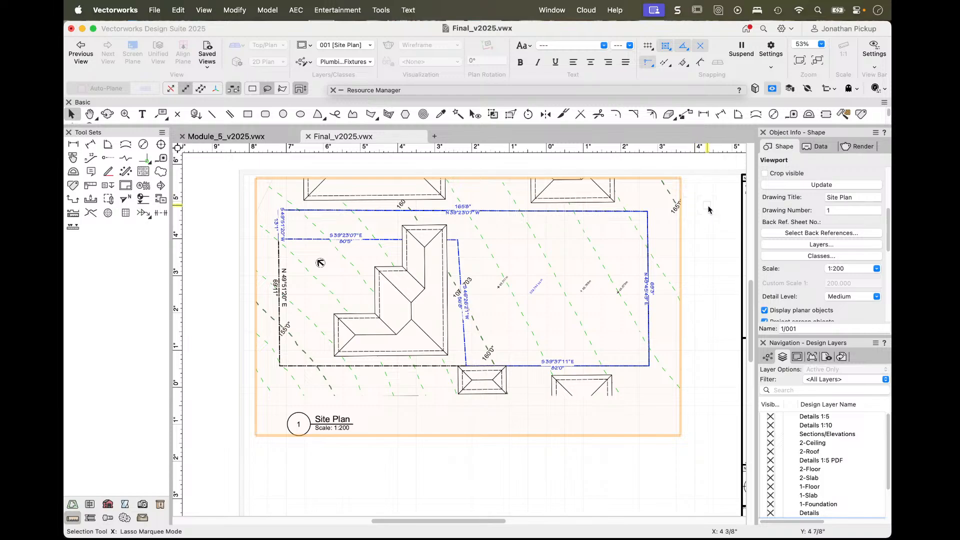
{"action": "scroll", "coordinate": [698, 255], "scroll_direction": "down", "scroll_amount": 1}
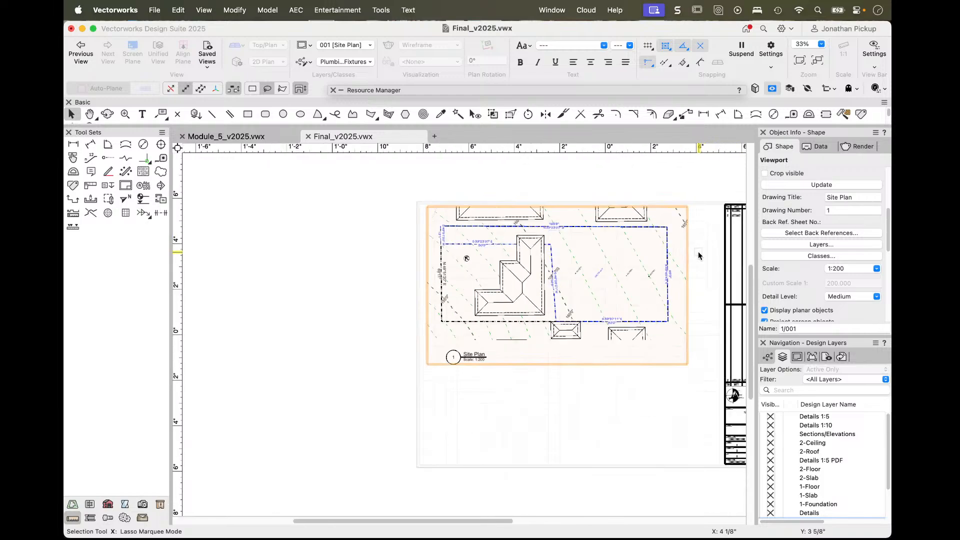
{"action": "scroll", "coordinate": [697, 253], "scroll_direction": "down", "scroll_amount": 2}
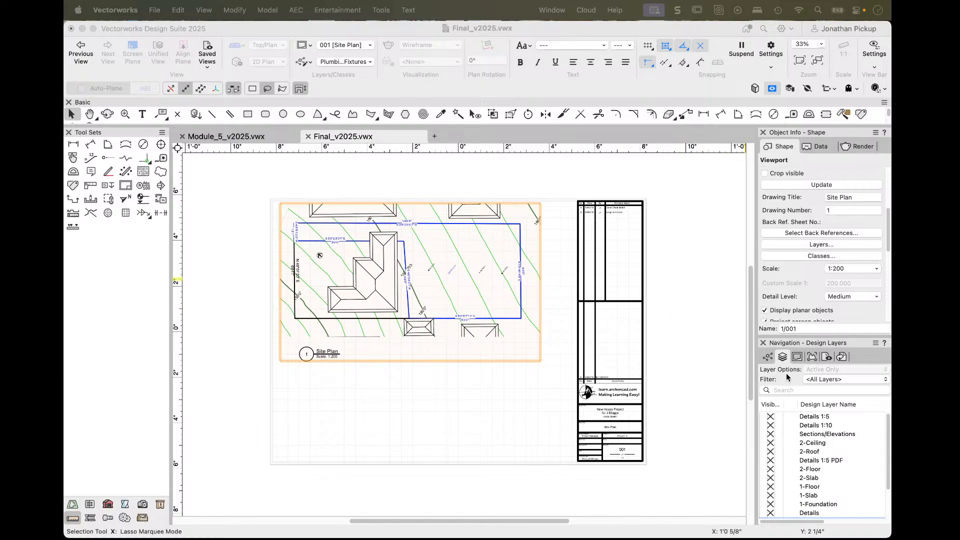
- Make 1-Foundation the active design layer and delete the section-elevation line crossing the foundation plan
{"action": "scroll", "coordinate": [787, 450], "scroll_direction": "down", "scroll_amount": 3}
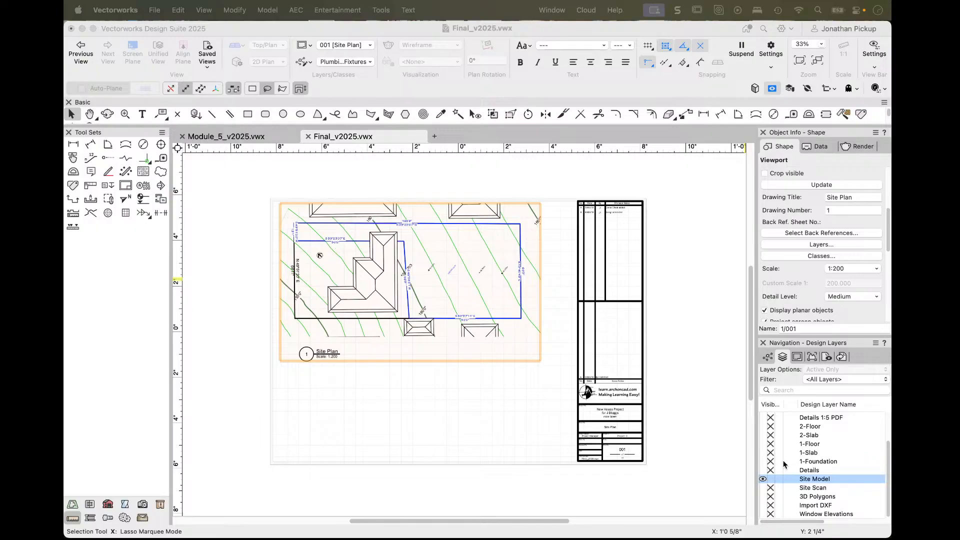
{"action": "left_click", "coordinate": [768, 357]}
{"action": "left_click", "coordinate": [783, 357]}
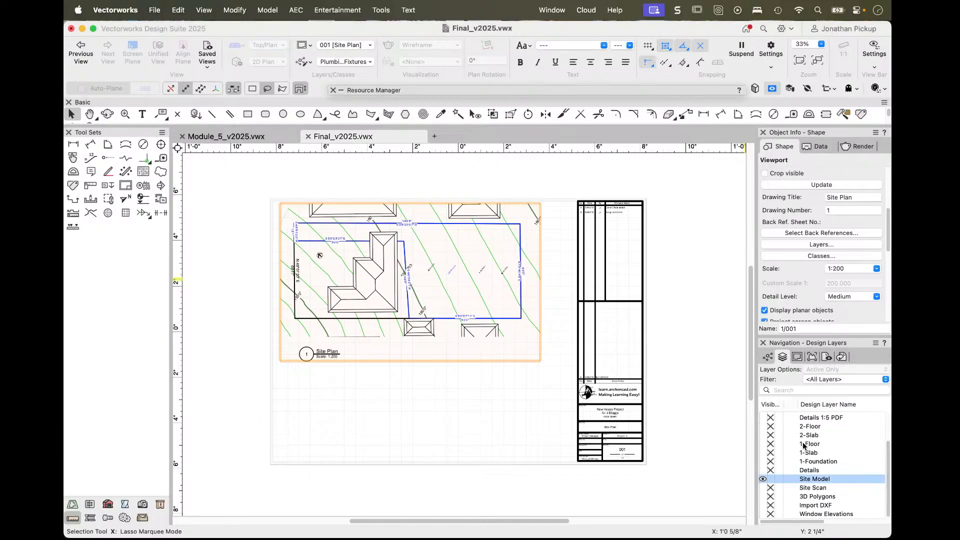
{"action": "double_click", "coordinate": [809, 461]}
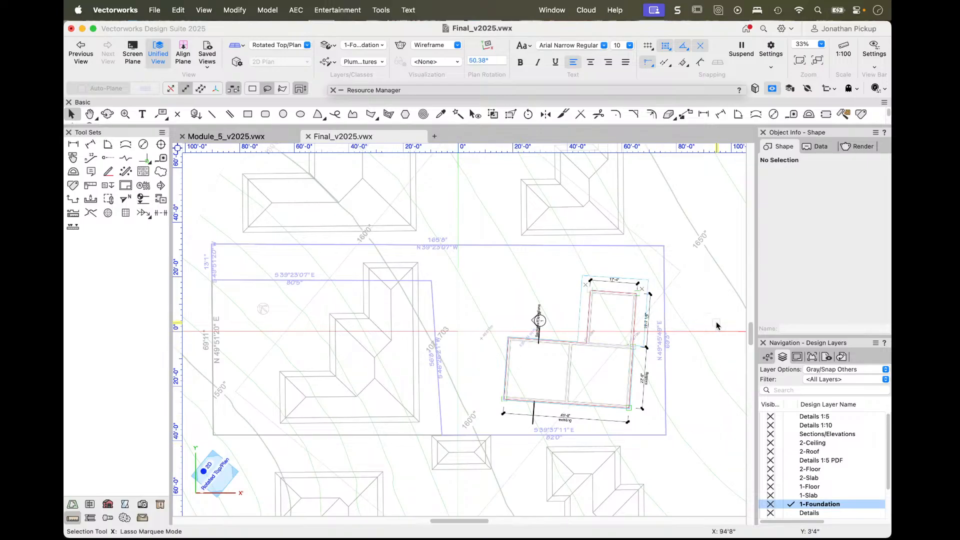
{"action": "left_click", "coordinate": [539, 318]}
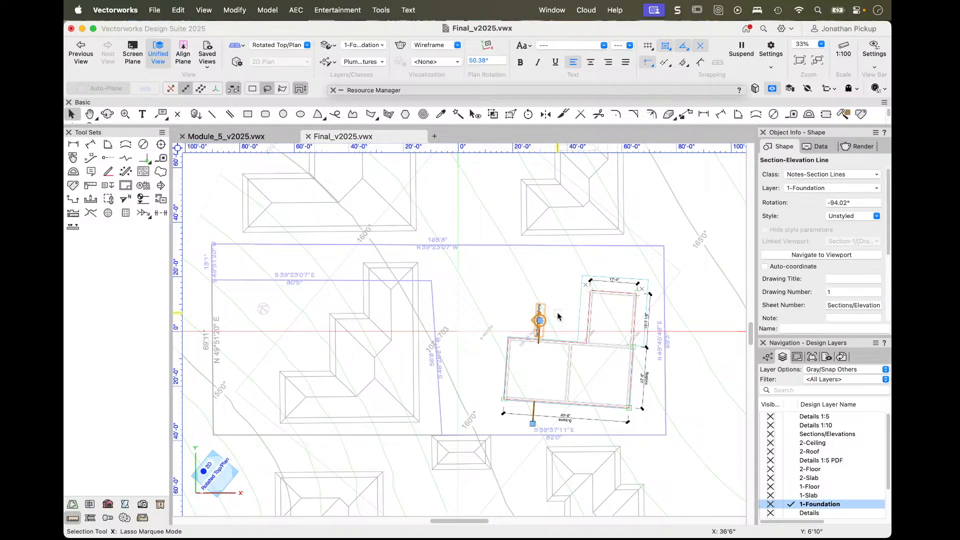
{"action": "key", "text": "Delete"}
- Rotate the plan by about 4.02° so the foundation's long upper wall lies horizontal, using the wall's two outer corners as reference
{"action": "middle_click_drag", "start_coordinate": [611, 362], "coordinate": [558, 309]}
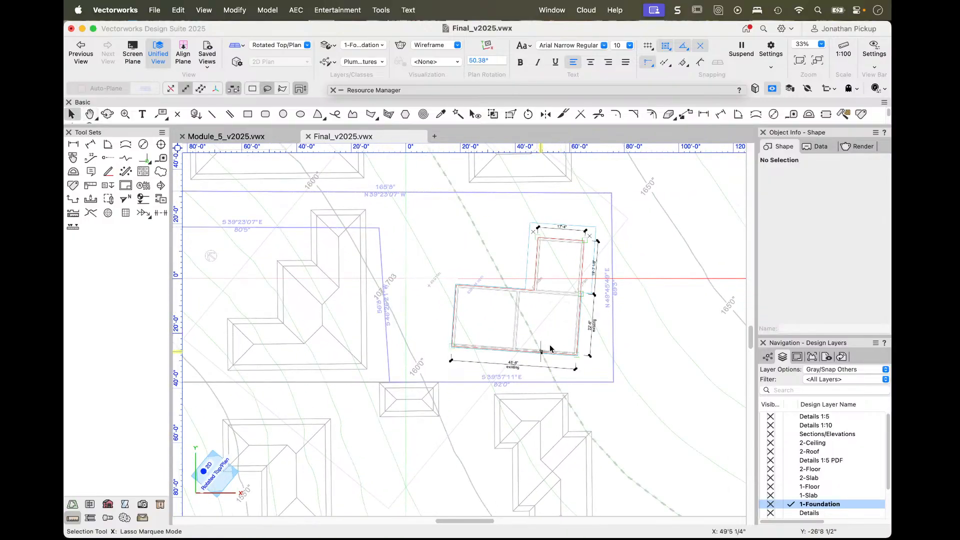
{"action": "scroll", "coordinate": [550, 348], "scroll_direction": "up", "scroll_amount": 3}
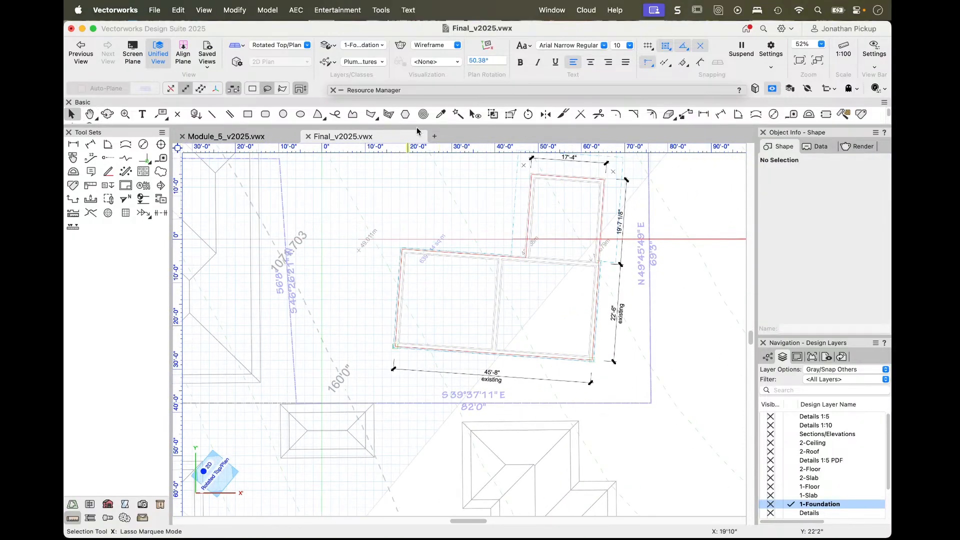
{"action": "left_click", "coordinate": [487, 46]}
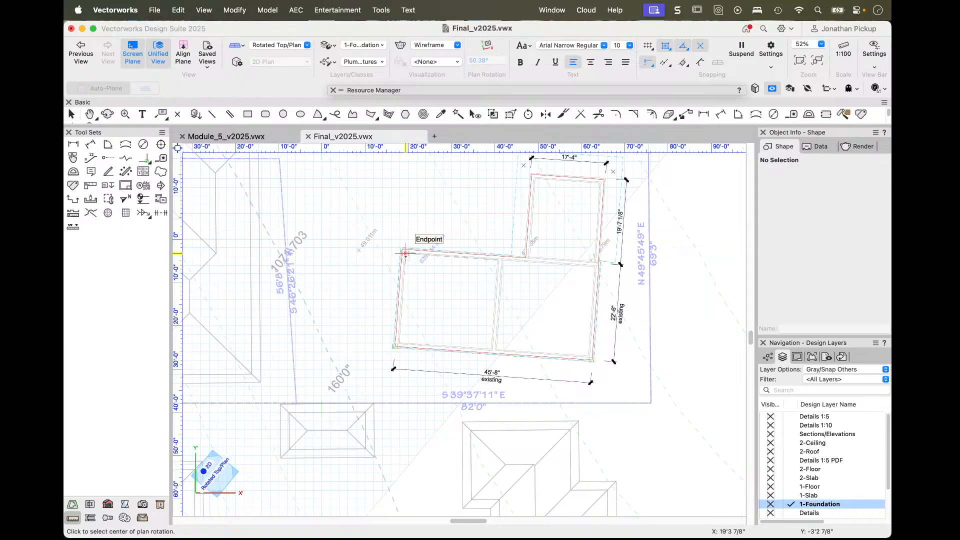
{"action": "key", "text": "z"}
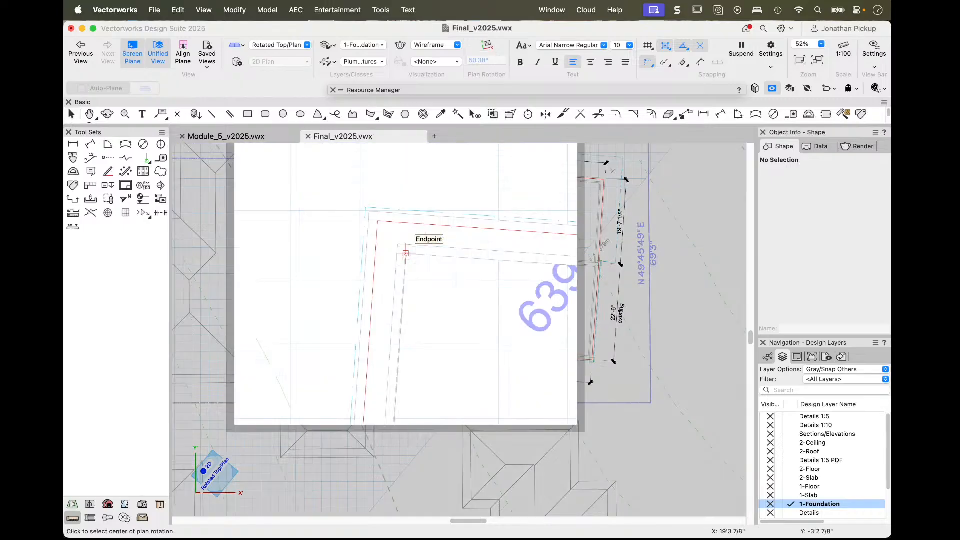
{"action": "left_click", "coordinate": [378, 221]}
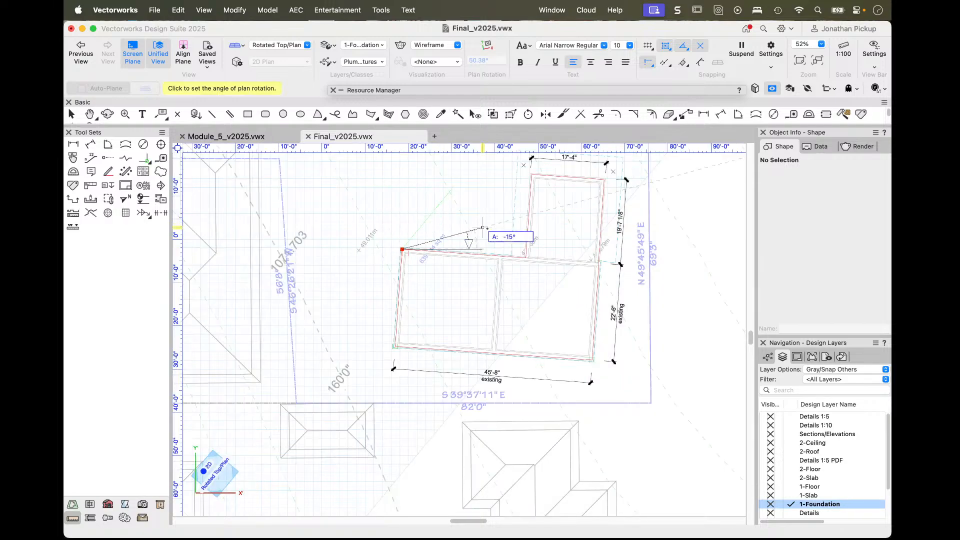
{"action": "key", "text": "z"}
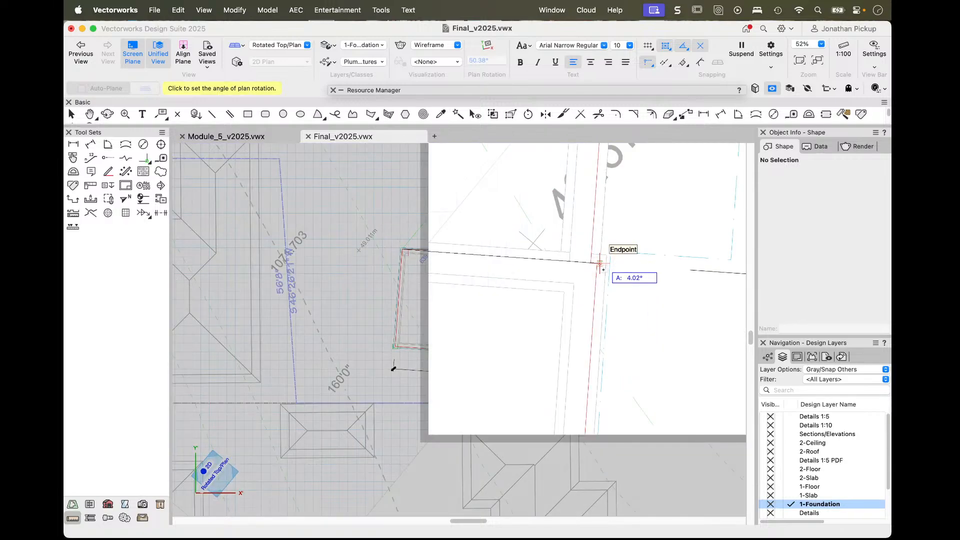
{"action": "left_click", "coordinate": [598, 263]}
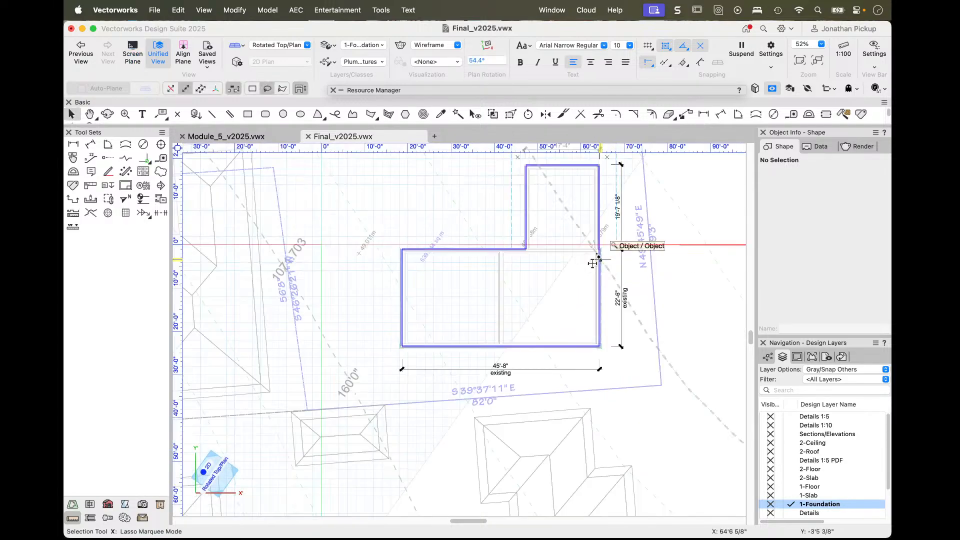
{"action": "key", "text": "h"}
{"action": "mouse_move", "coordinate": [426, 292]}
{"action": "left_mouse_down"}
{"action": "mouse_move", "coordinate": [450, 316]}
{"action": "mouse_move", "coordinate": [467, 311]}
{"action": "left_mouse_up"}
{"action": "key", "text": "x"}
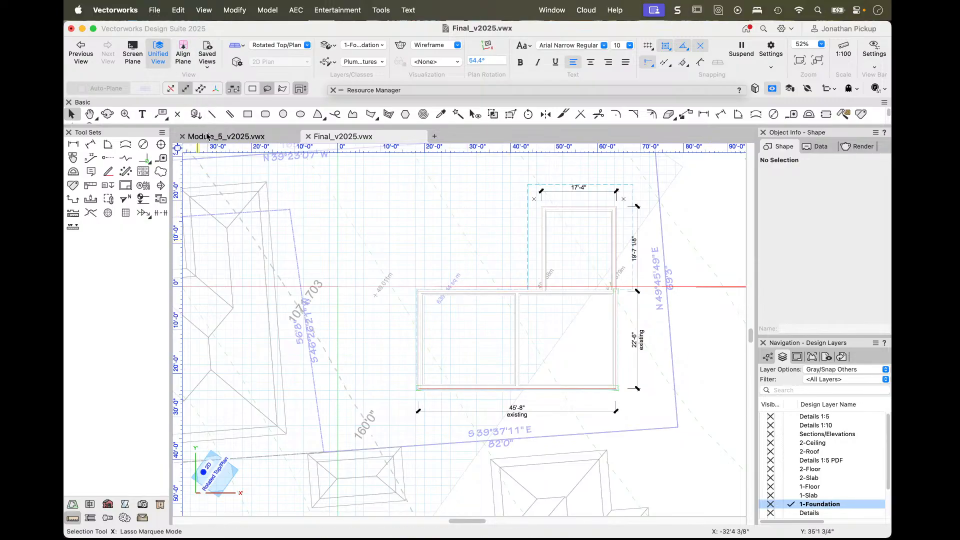
{"action": "left_click", "coordinate": [247, 114]}
{"action": "left_click", "coordinate": [368, 174]}
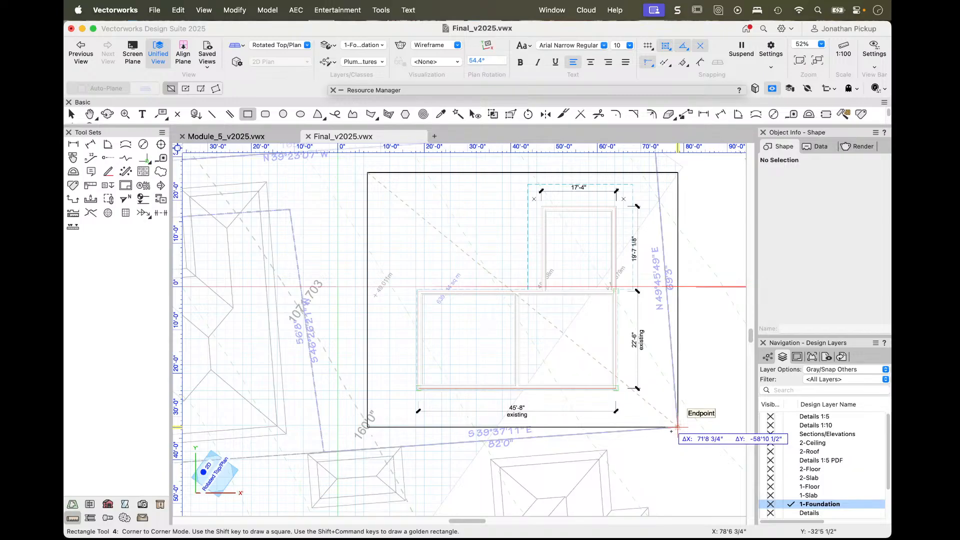
{"action": "key", "text": "Escape"}
{"action": "key", "text": "x"}
- Try to hide the site modifier around the foundation by turning off its None class with the Visibility tool
{"action": "left_click", "coordinate": [529, 390]}
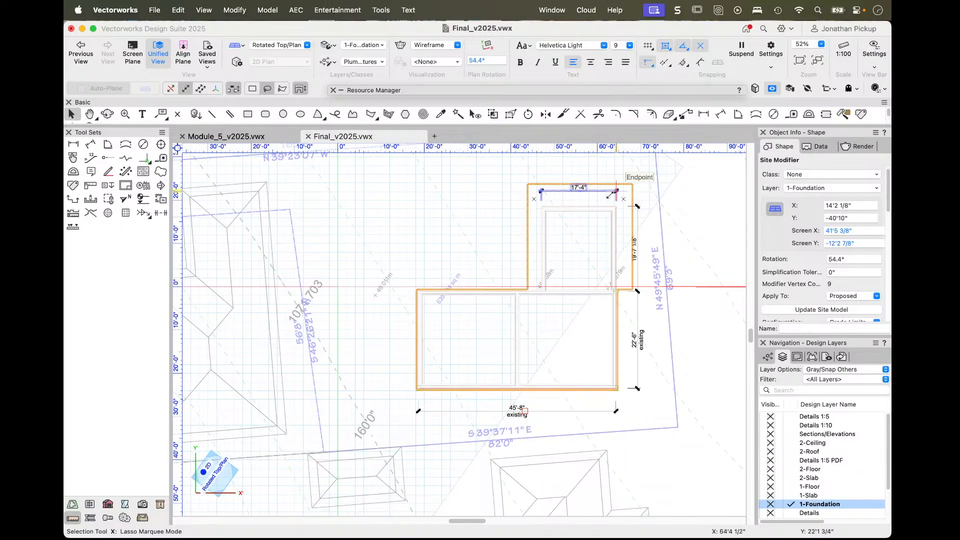
{"action": "left_click", "coordinate": [687, 239]}
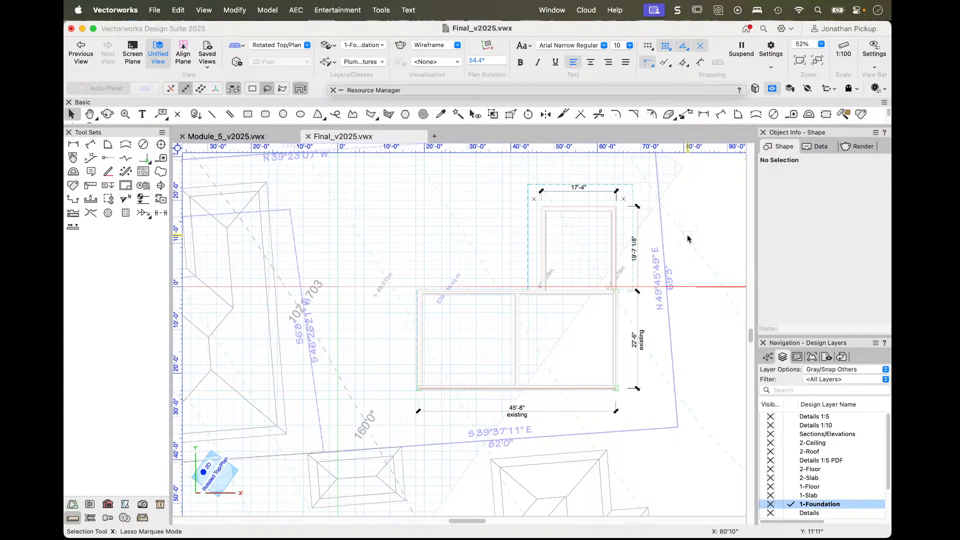
{"action": "left_click", "coordinate": [526, 199]}
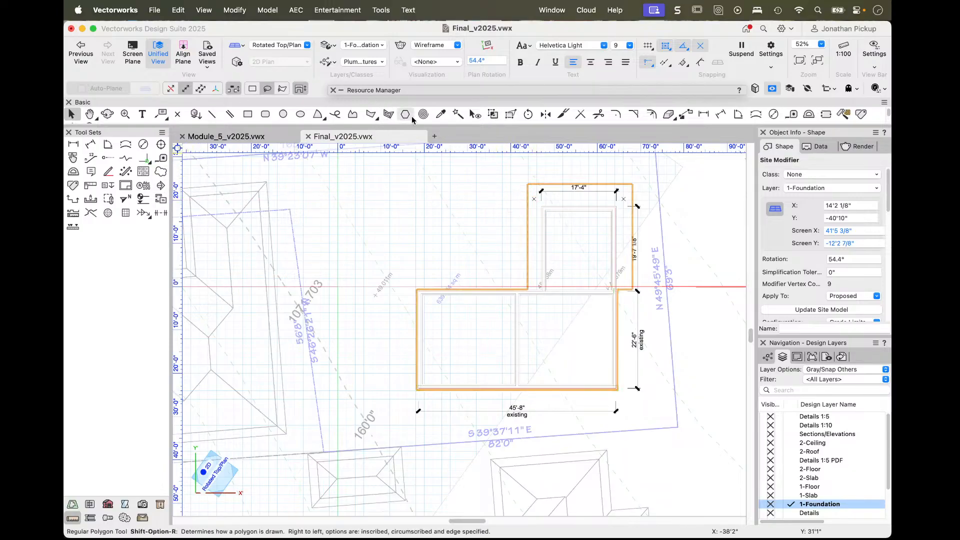
{"action": "left_click", "coordinate": [475, 114]}
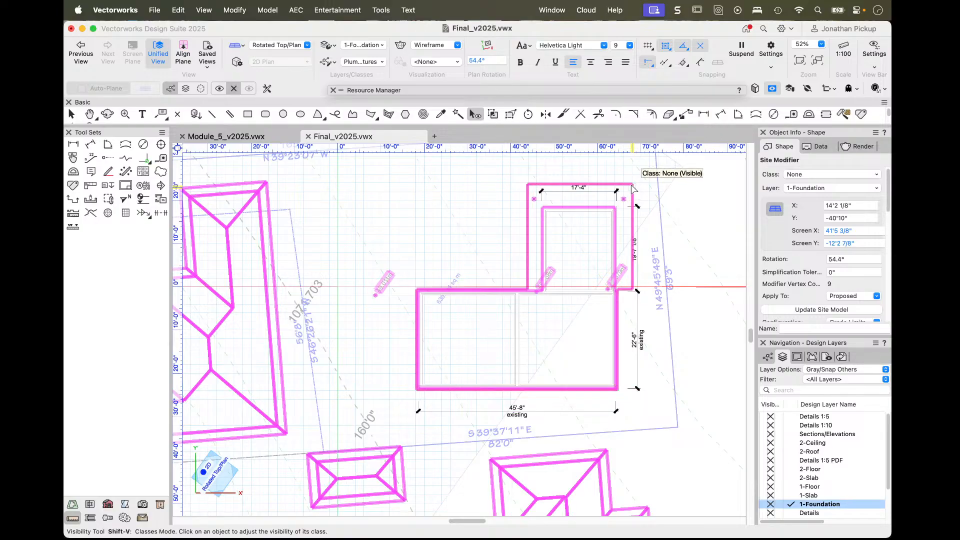
{"action": "left_click", "coordinate": [633, 189]}
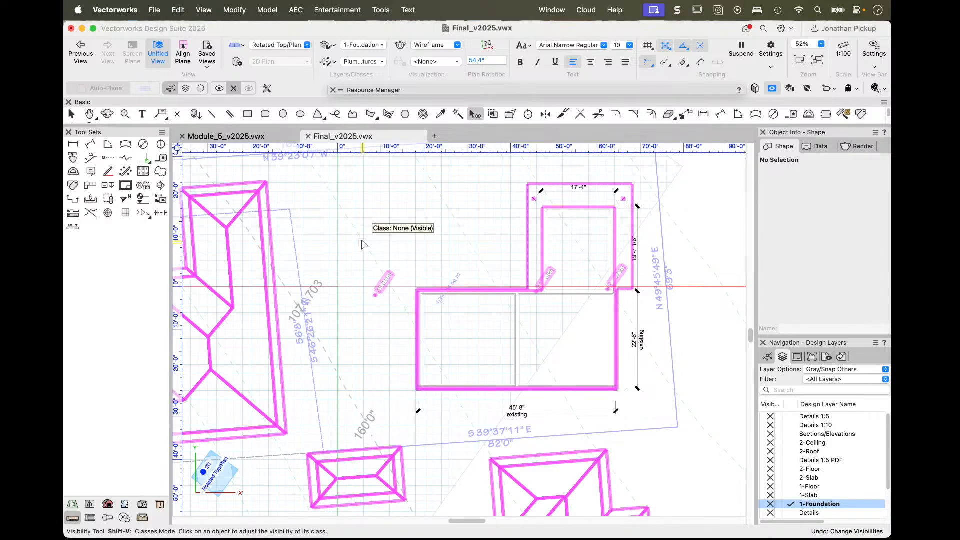
{"action": "key", "text": "x"}
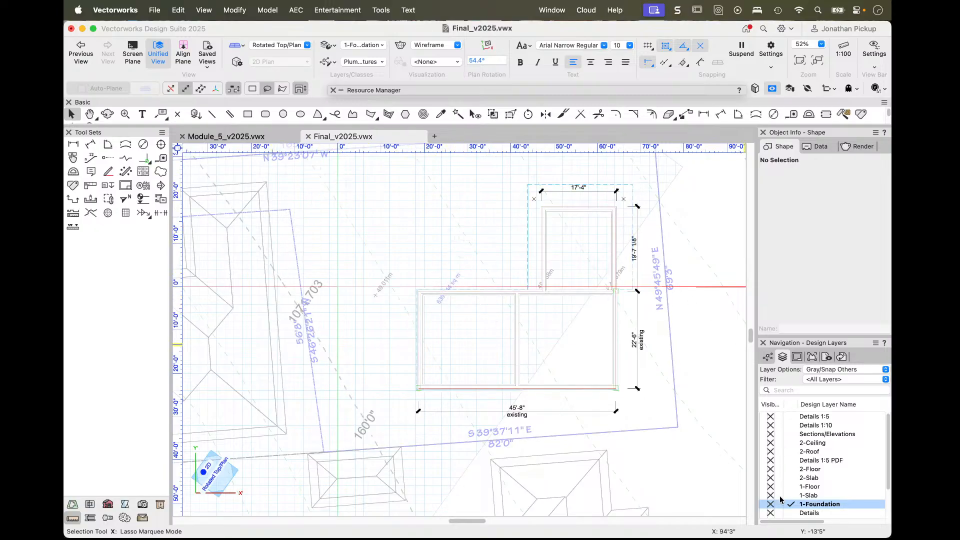
- Hide the Site Model design layer behind the foundation plan
{"action": "scroll", "coordinate": [770, 493], "scroll_direction": "down", "scroll_amount": 3}
{"action": "left_click", "coordinate": [771, 479]}
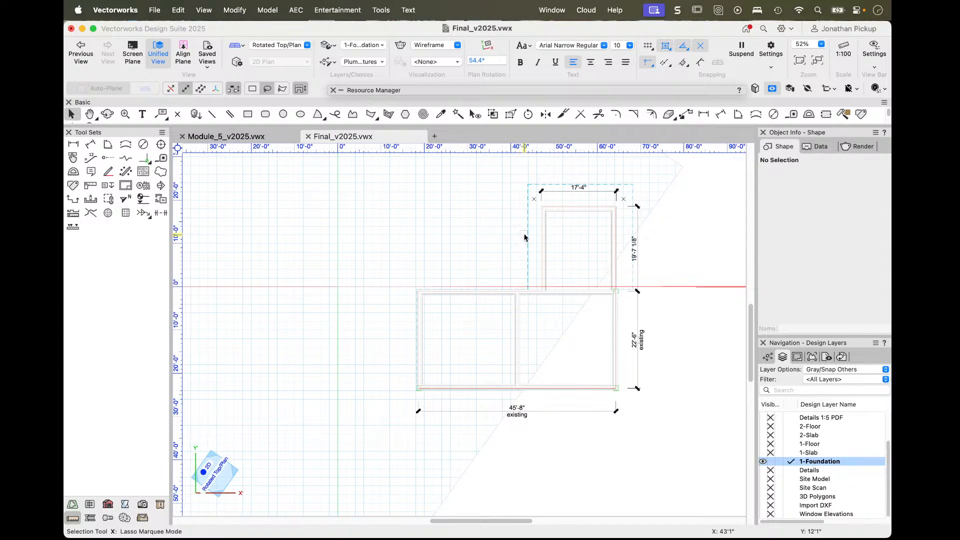
{"action": "key", "text": "shift+v"}
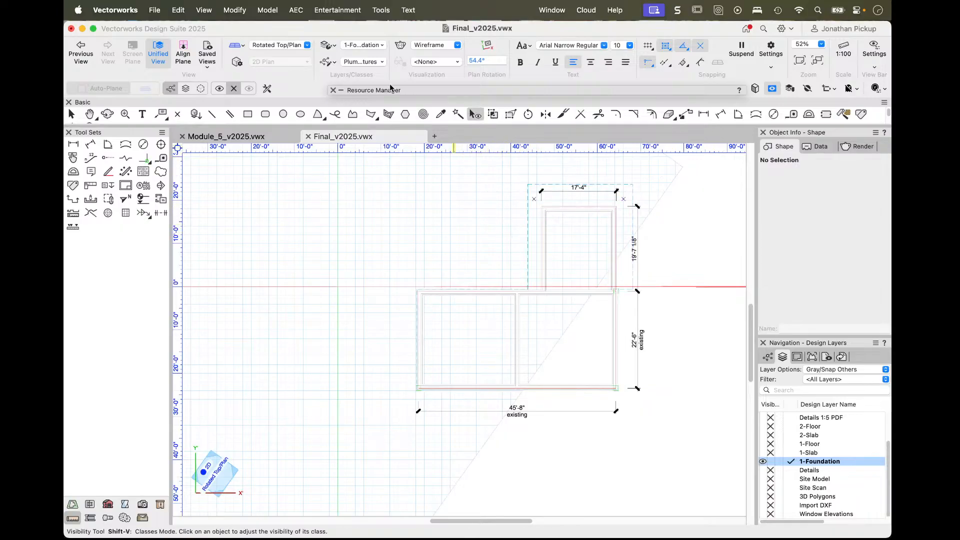
{"action": "key", "text": "x"}
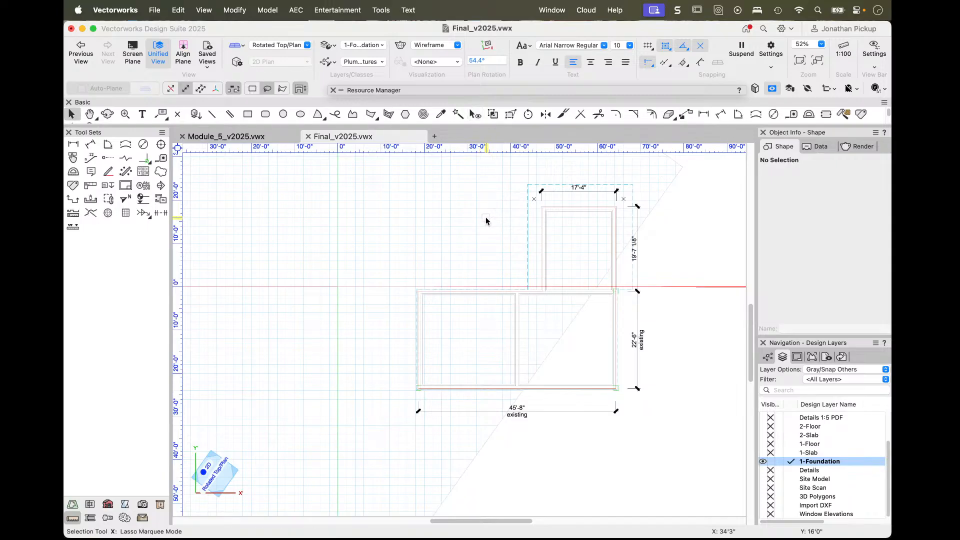
- Assign the site modifier around the foundation to the Site-DTM-Modifier class and make that class invisible with the Visibility tool
{"action": "left_click", "coordinate": [526, 231]}
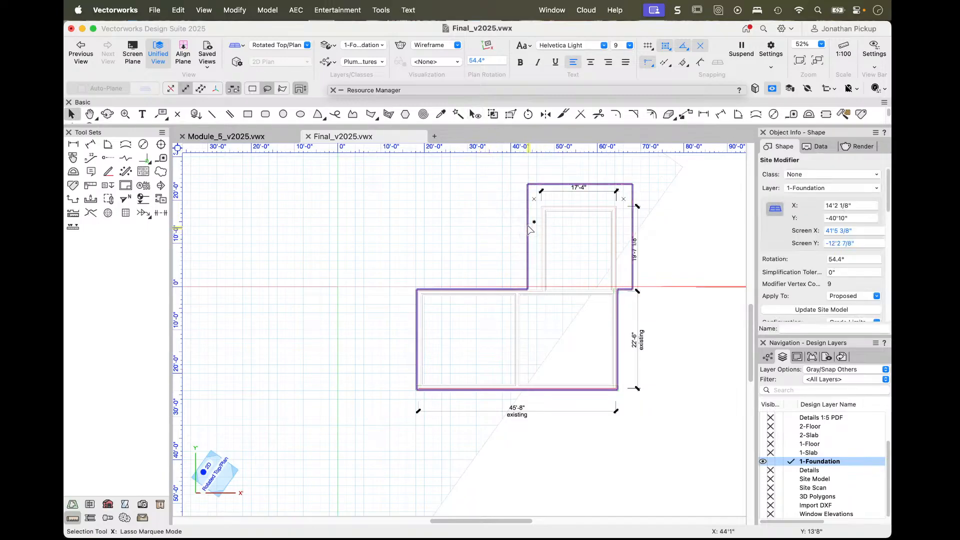
{"action": "left_click", "coordinate": [800, 173]}
{"action": "type", "text": "site"}
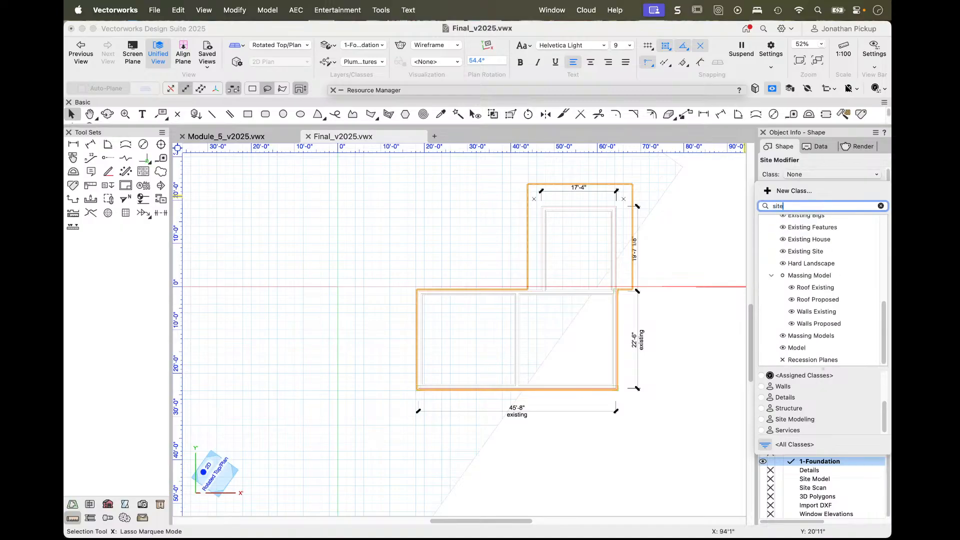
{"action": "type", "text": "-dtm"}
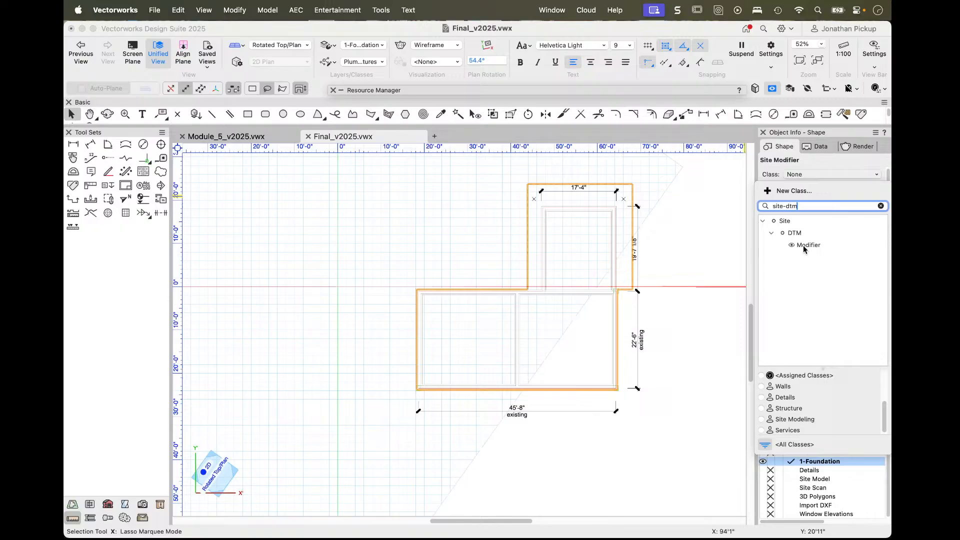
{"action": "left_click", "coordinate": [805, 245]}
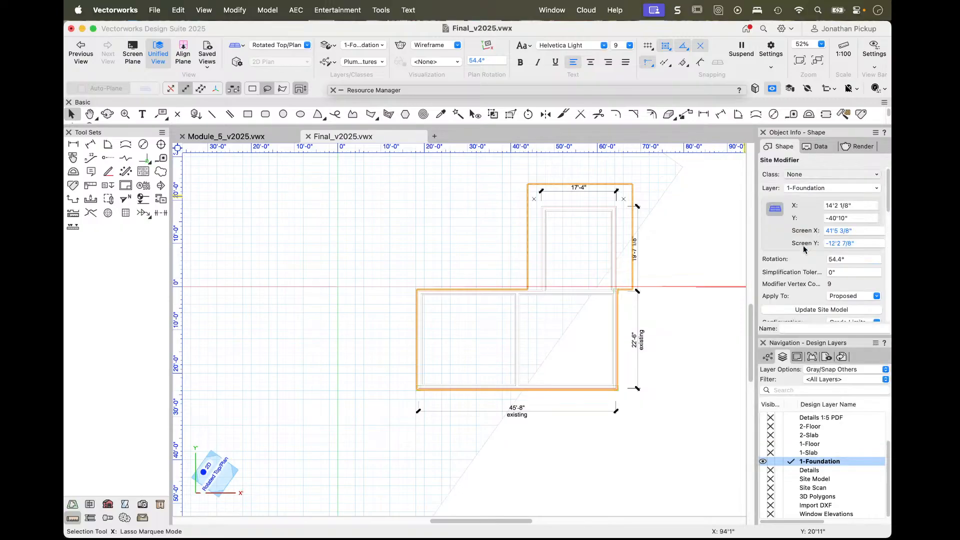
{"action": "left_click", "coordinate": [456, 191]}
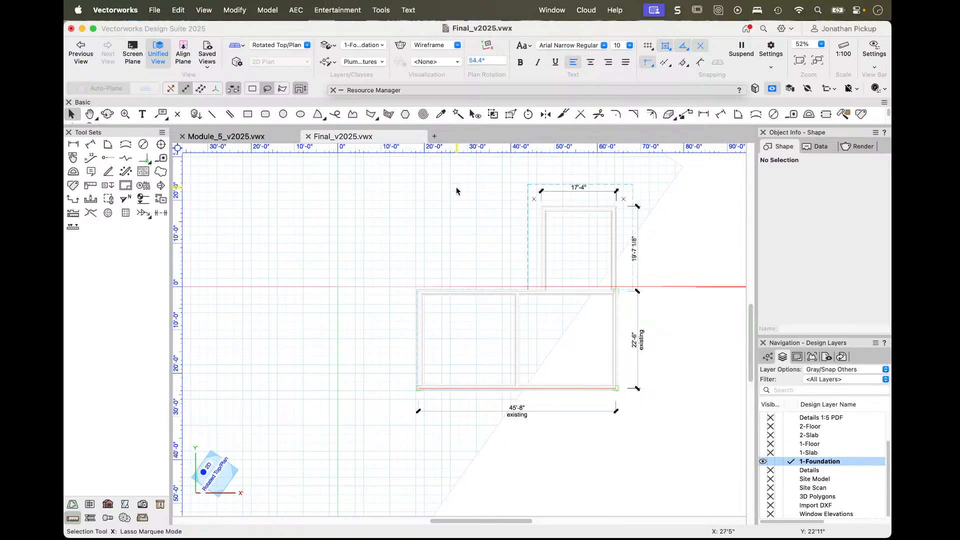
{"action": "key", "text": "shift+v"}
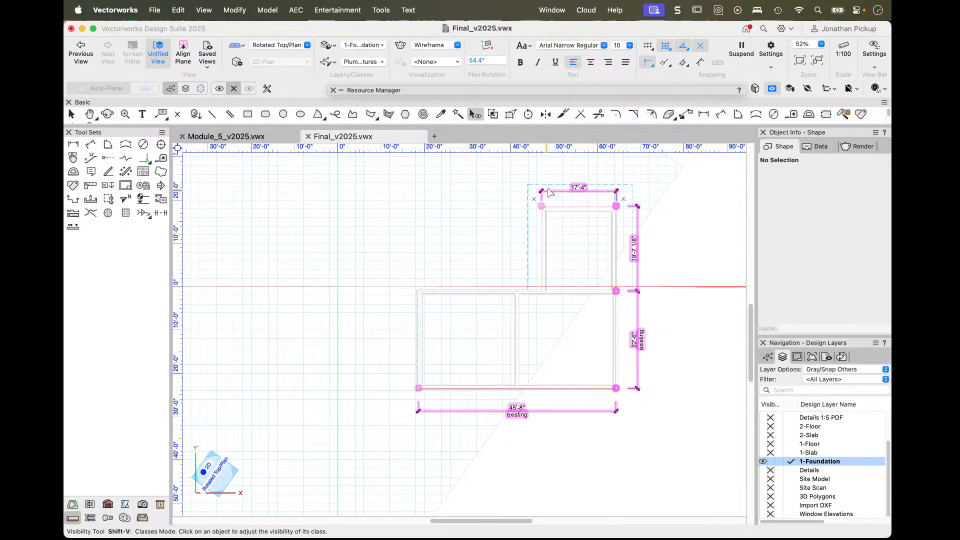
{"action": "left_click", "coordinate": [529, 209]}
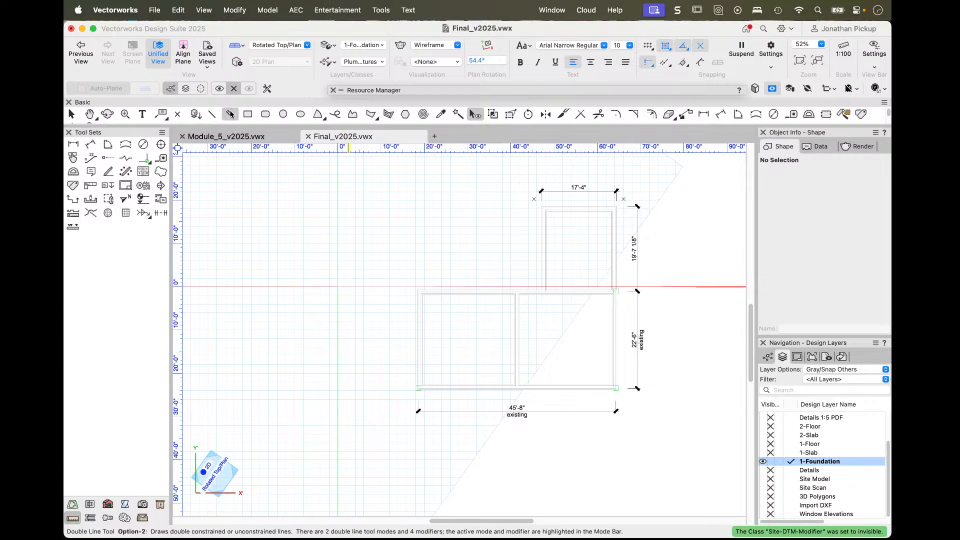
- Draw a crop rectangle about 62'6" wide by 55'11" high enclosing the foundation plan and its dimensions
{"action": "left_click", "coordinate": [245, 116]}
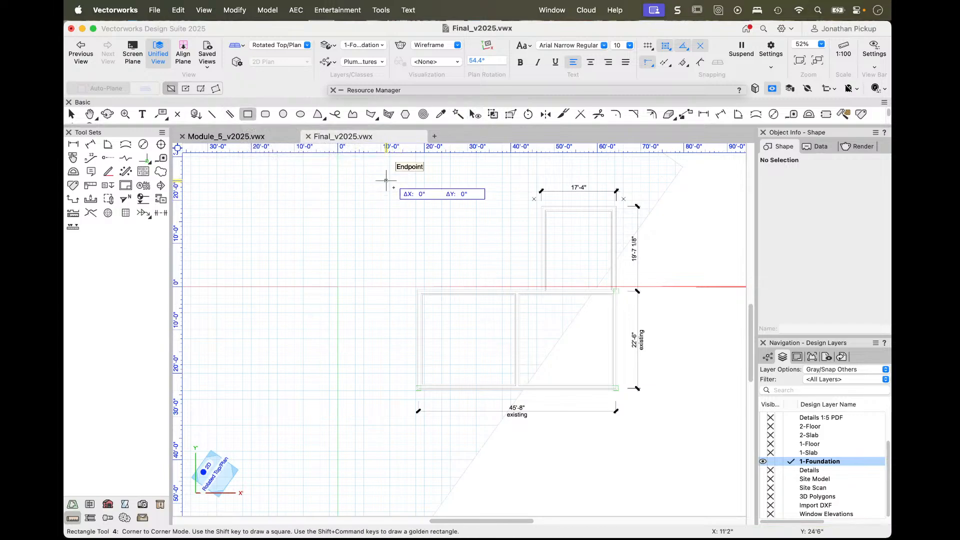
{"action": "left_click", "coordinate": [386, 180]}
{"action": "left_click", "coordinate": [657, 422]}
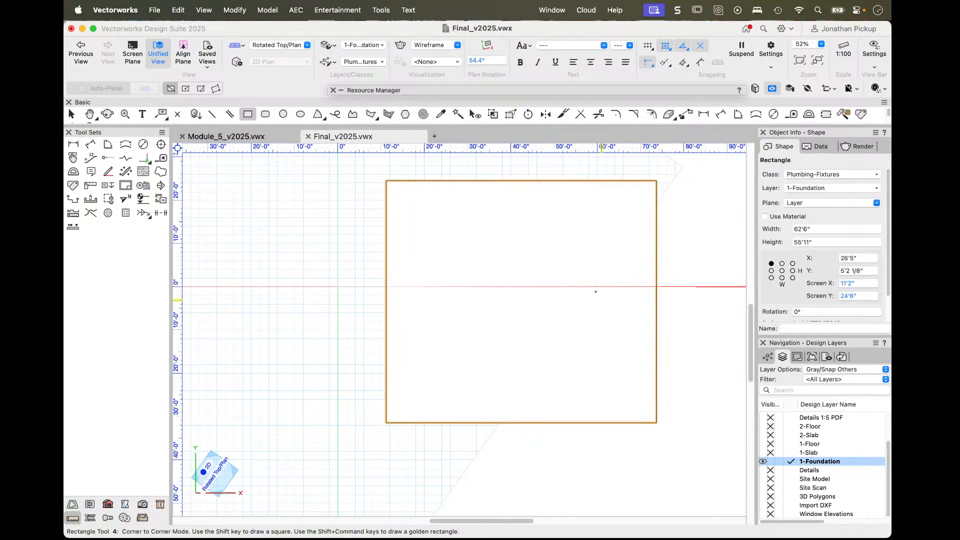
{"action": "left_click", "coordinate": [204, 10]}
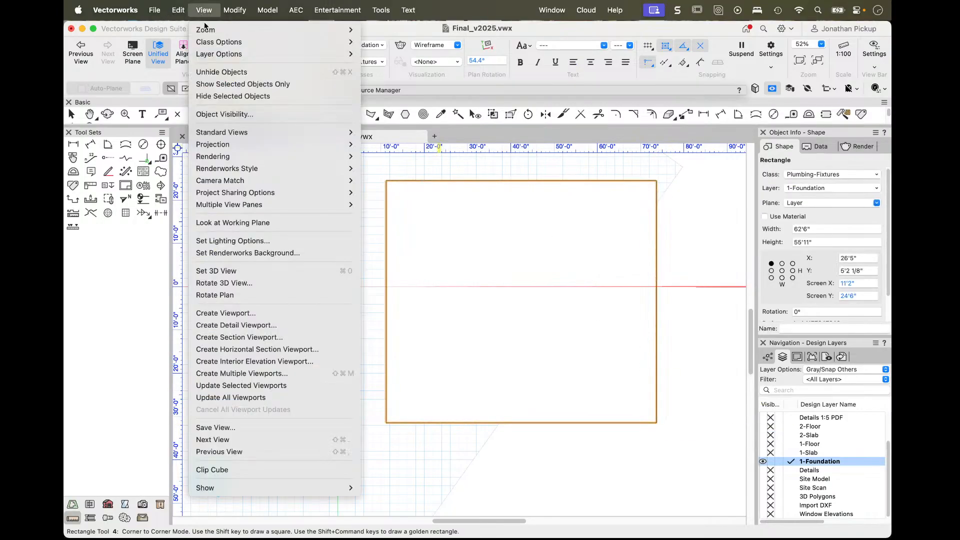
{"action": "left_click", "coordinate": [238, 315]}
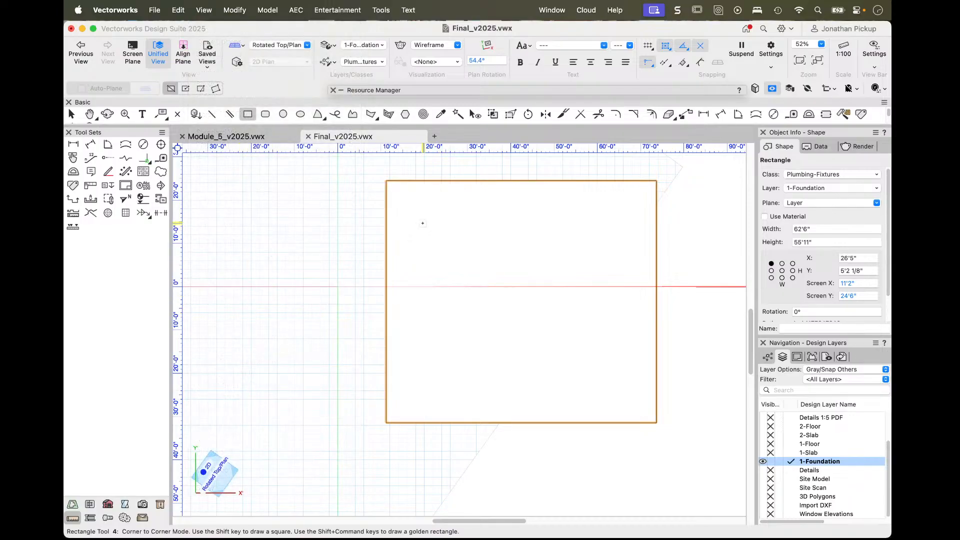
{"action": "right_click", "coordinate": [425, 215]}
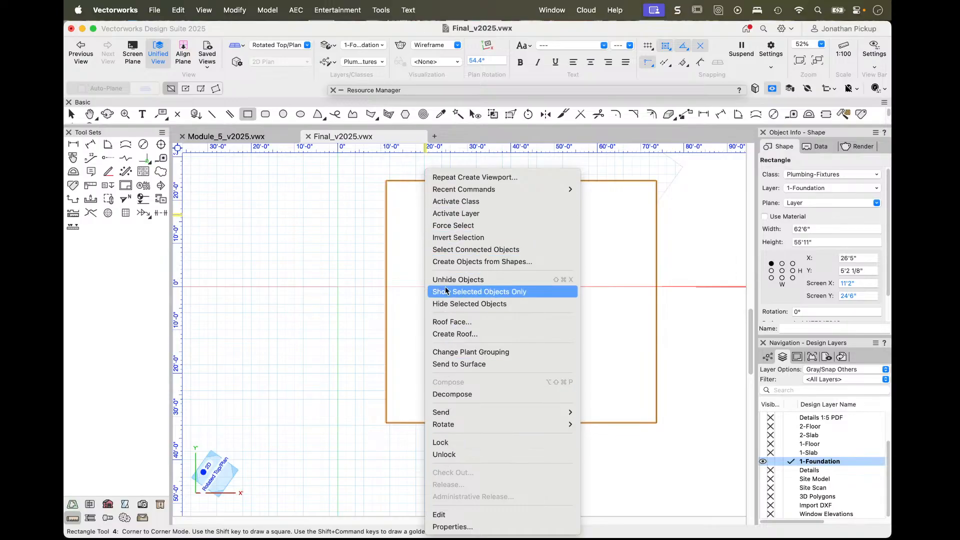
{"action": "mouse_move", "coordinate": [436, 186]}
{"action": "left_click", "coordinate": [414, 175]}
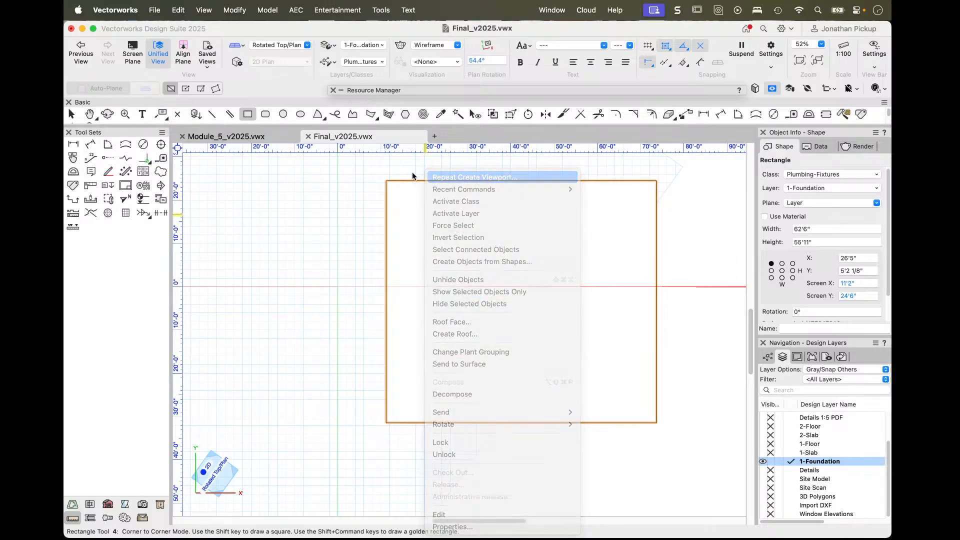
{"action": "key", "text": "Escape"}
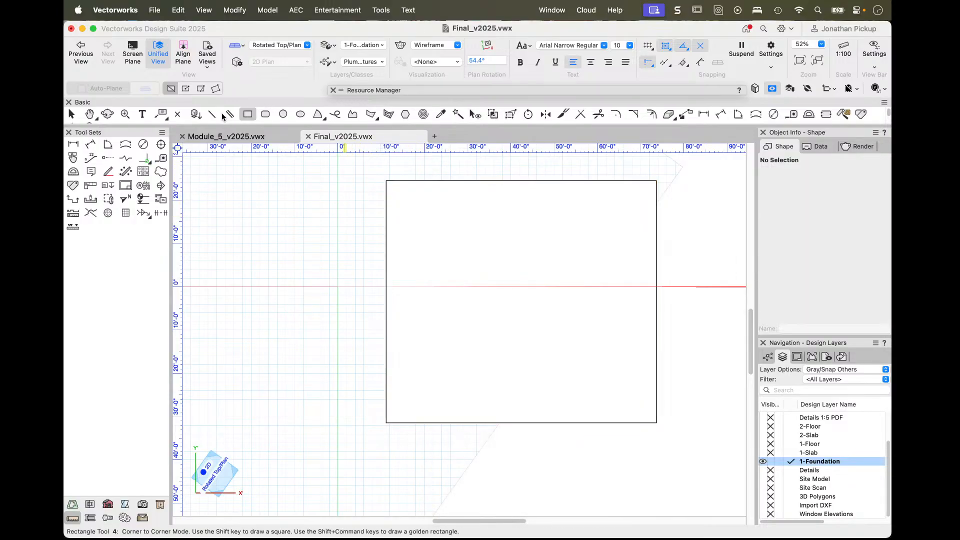
- Edit the workspace menus, adding a separator below Create Roof in the Object Context menu
{"action": "right_click", "coordinate": [249, 112]}
{"action": "left_click", "coordinate": [276, 148]}
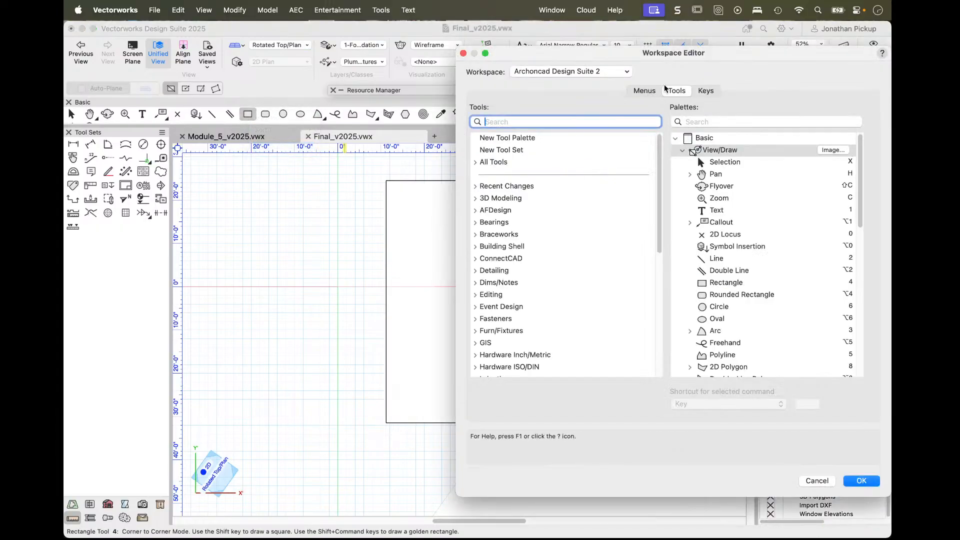
{"action": "left_click", "coordinate": [646, 91]}
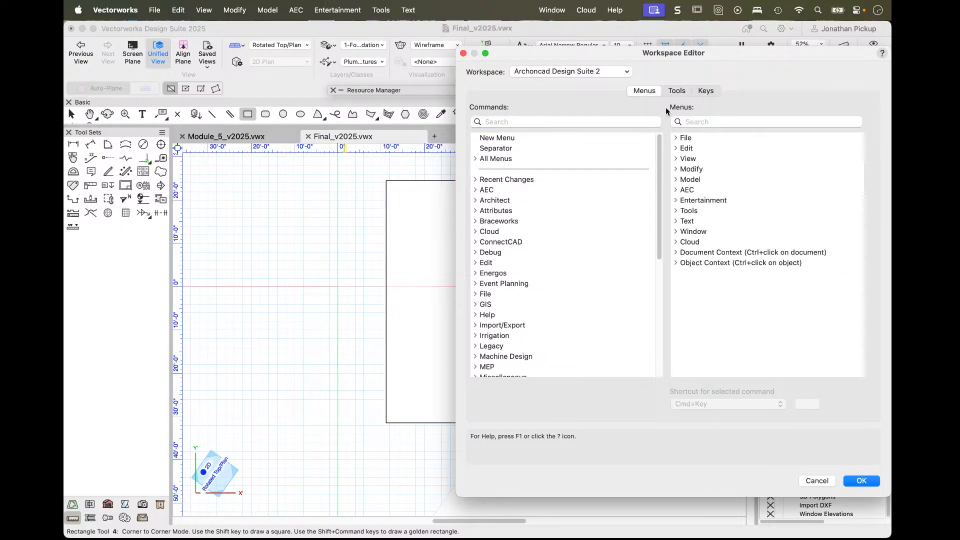
{"action": "left_click", "coordinate": [676, 263]}
{"action": "scroll", "coordinate": [702, 280], "scroll_direction": "down", "scroll_amount": 10}
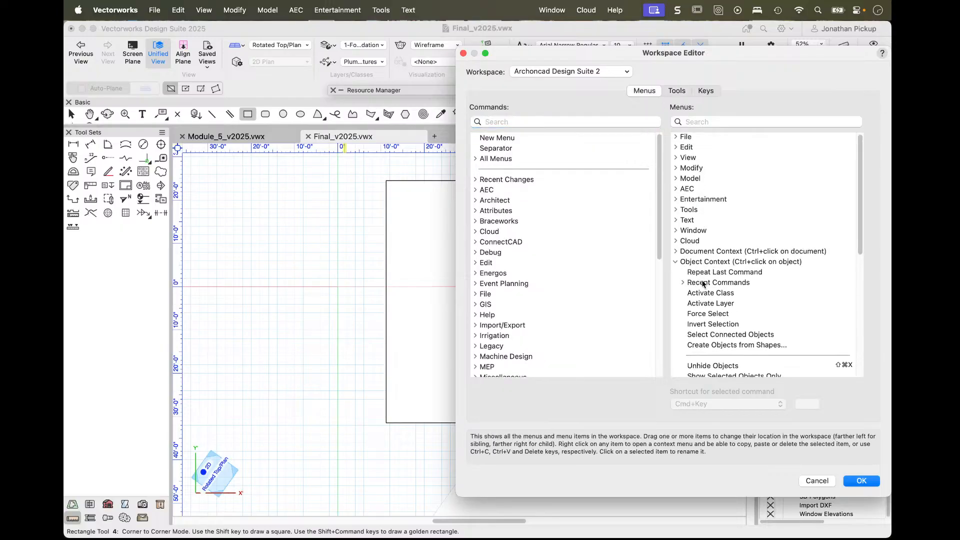
{"action": "scroll", "coordinate": [702, 281], "scroll_direction": "down", "scroll_amount": 3}
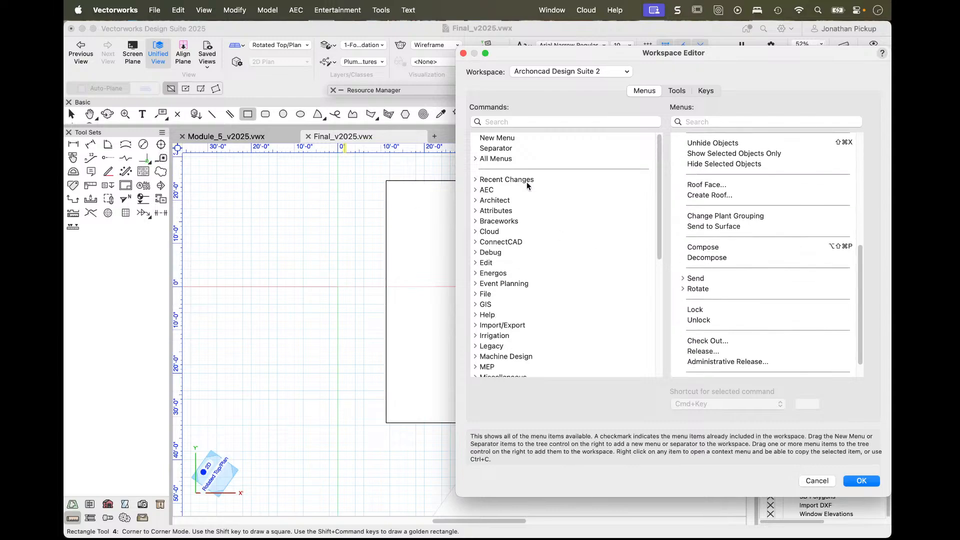
{"action": "scroll", "coordinate": [707, 210], "scroll_direction": "up", "scroll_amount": 1}
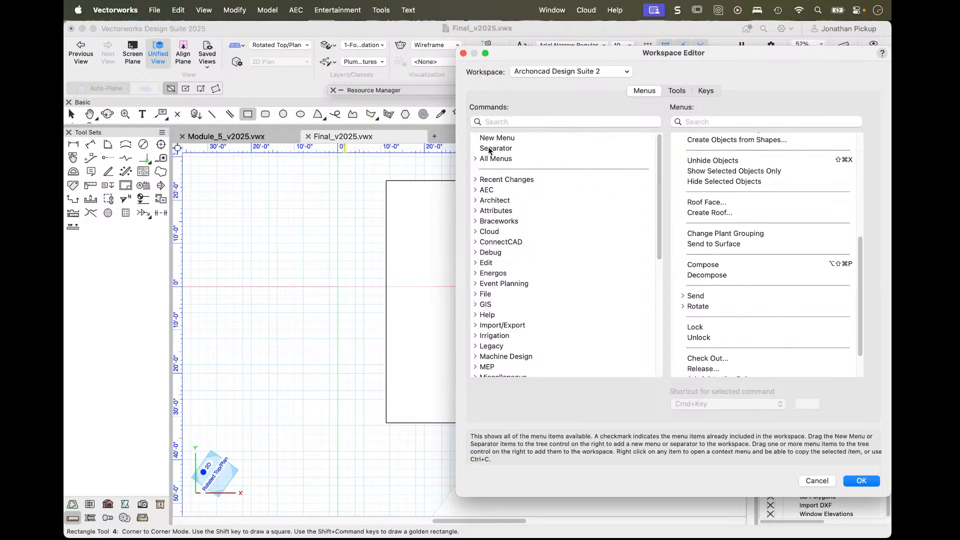
{"action": "left_click_drag", "start_coordinate": [490, 150], "coordinate": [714, 223]}
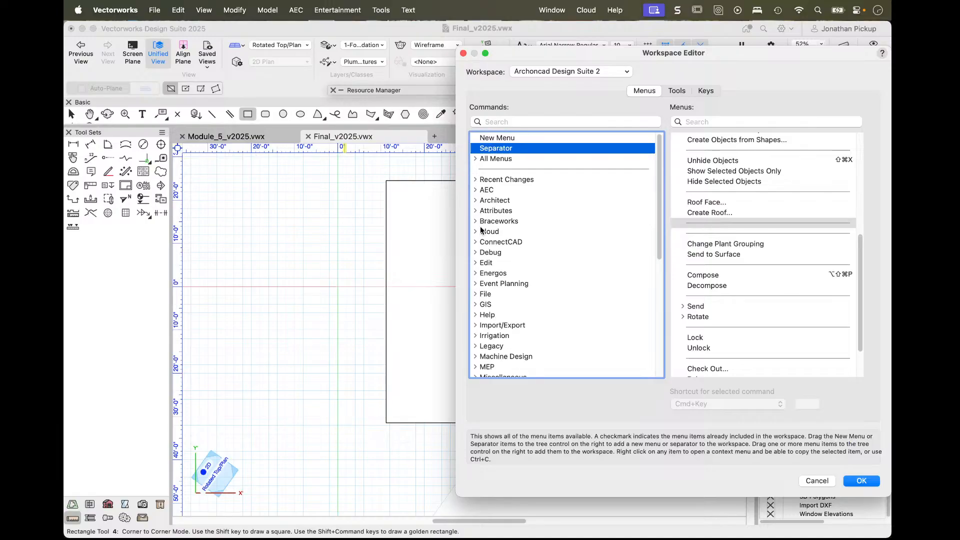
- Add the Create Viewport command from the View category beneath the new separator in the Object Context menu and save the workspace
{"action": "scroll", "coordinate": [485, 310], "scroll_direction": "down", "scroll_amount": 6}
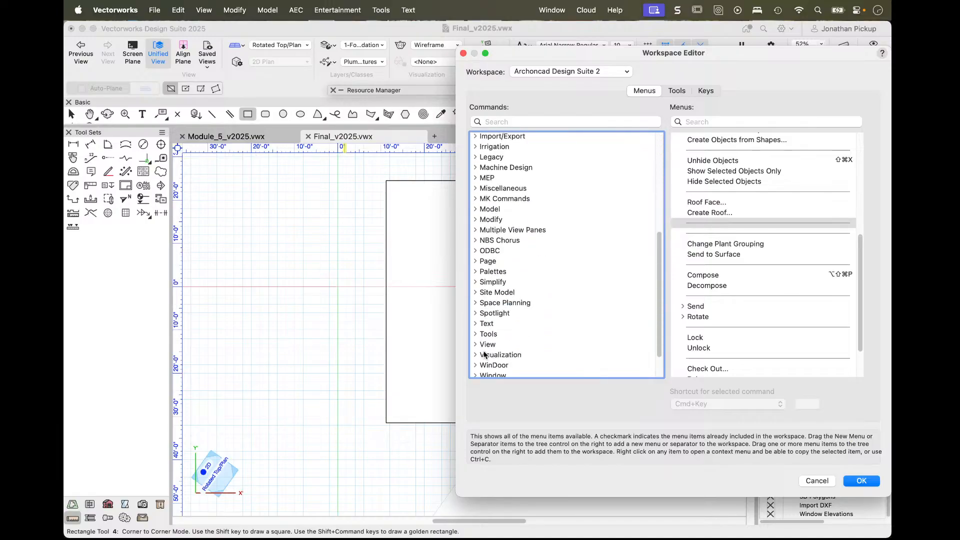
{"action": "left_click", "coordinate": [476, 345]}
{"action": "scroll", "coordinate": [510, 320], "scroll_direction": "down", "scroll_amount": 3}
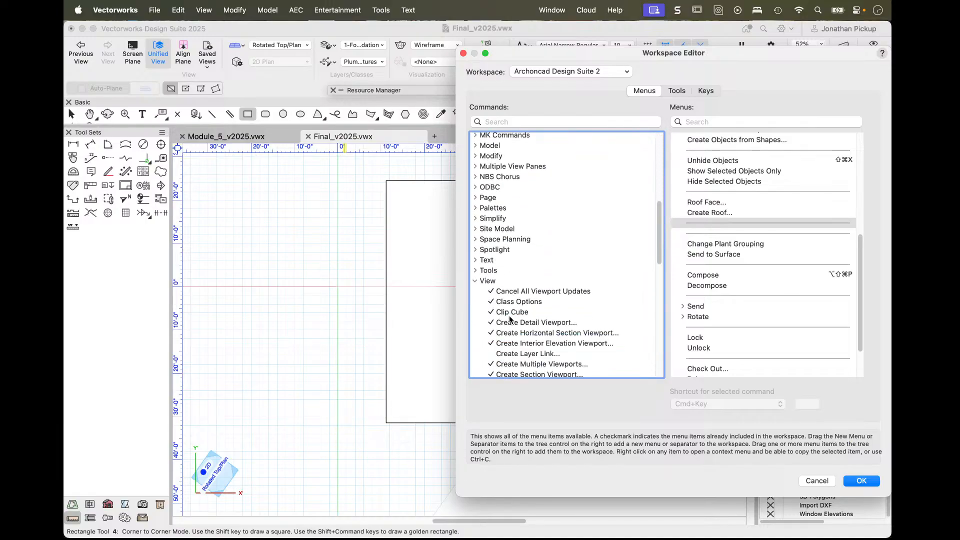
{"action": "scroll", "coordinate": [510, 320], "scroll_direction": "down", "scroll_amount": 3}
{"action": "scroll", "coordinate": [509, 316], "scroll_direction": "down", "scroll_amount": 1}
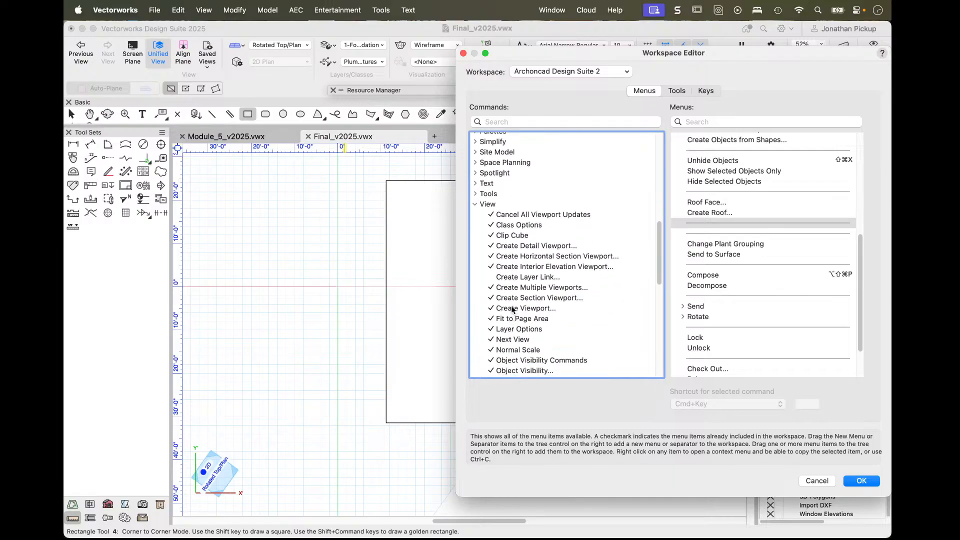
{"action": "left_click_drag", "start_coordinate": [513, 308], "coordinate": [718, 242]}
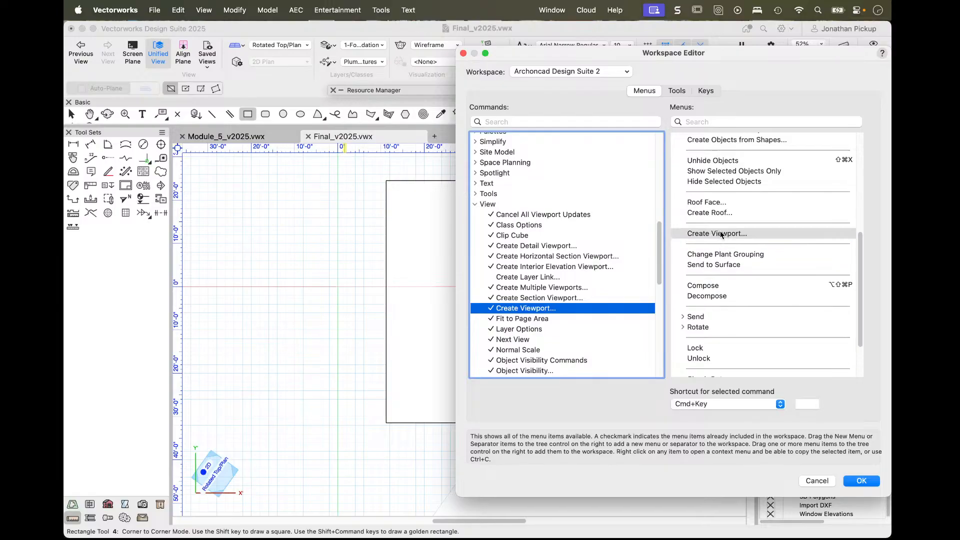
{"action": "left_click", "coordinate": [865, 483]}
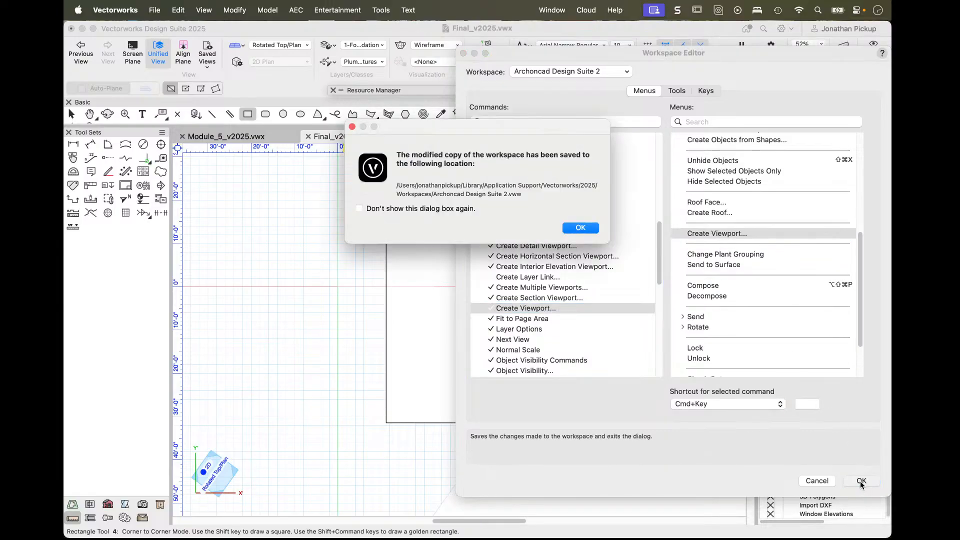
{"action": "left_click", "coordinate": [581, 230]}
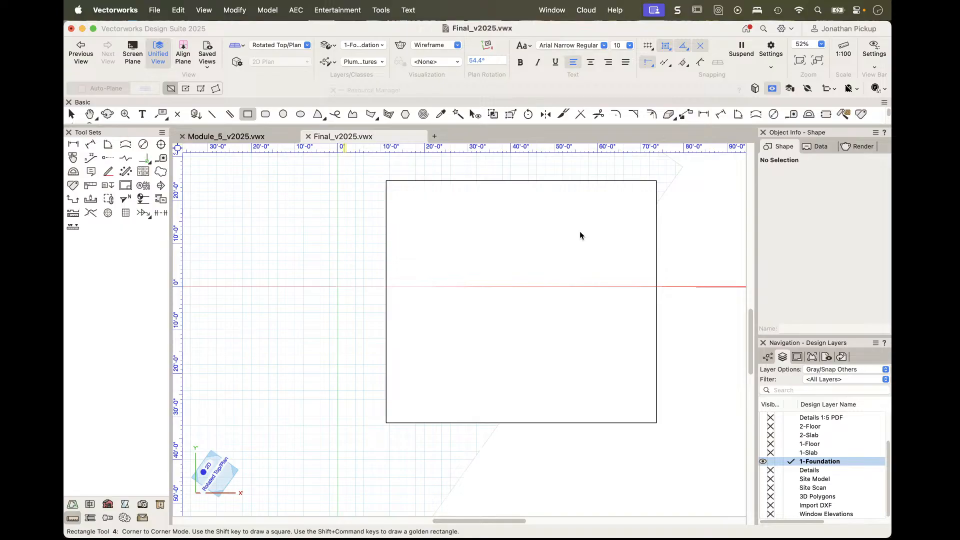
- Start creating a viewport from the rectangle around the foundation plan using the object's context commands
{"action": "left_click", "coordinate": [518, 232]}
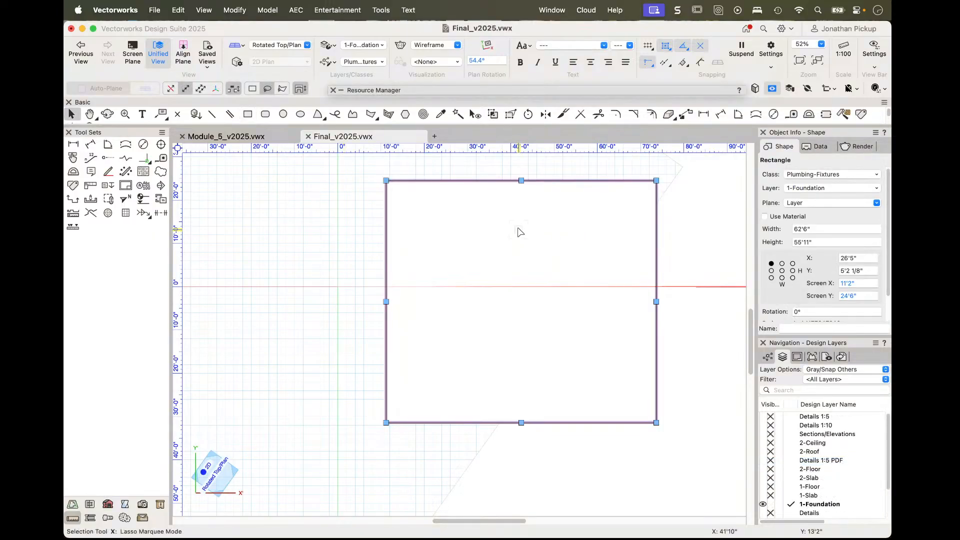
{"action": "right_click", "coordinate": [422, 220]}
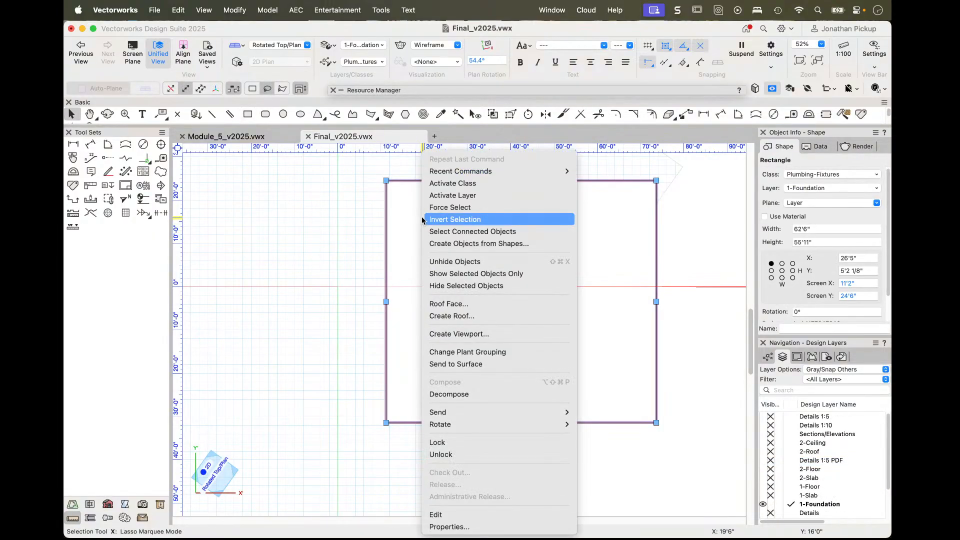
{"action": "left_click", "coordinate": [463, 336]}
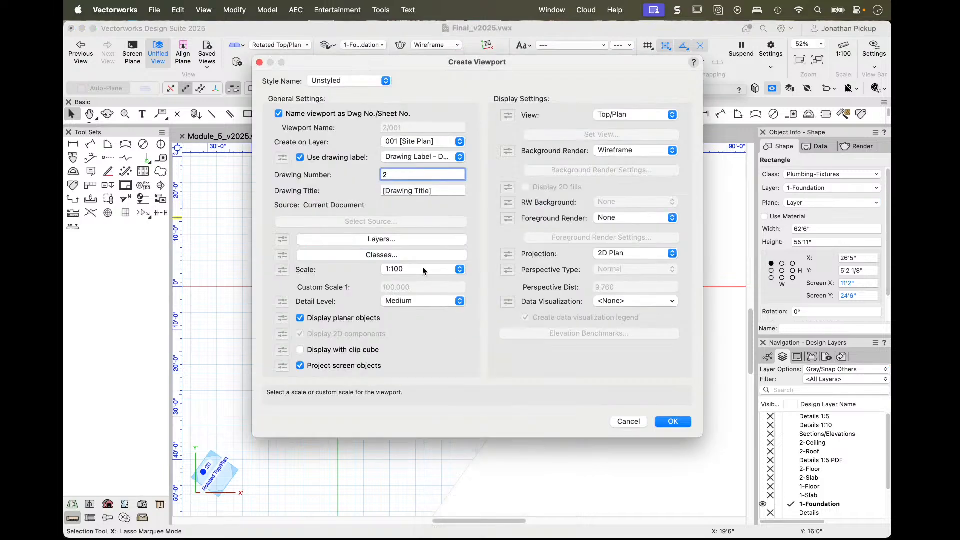
- Examine the viewport styles in the Viewport Imp.vwx and archoncad library v2025.vwx files without applying one
{"action": "left_click", "coordinate": [353, 83]}
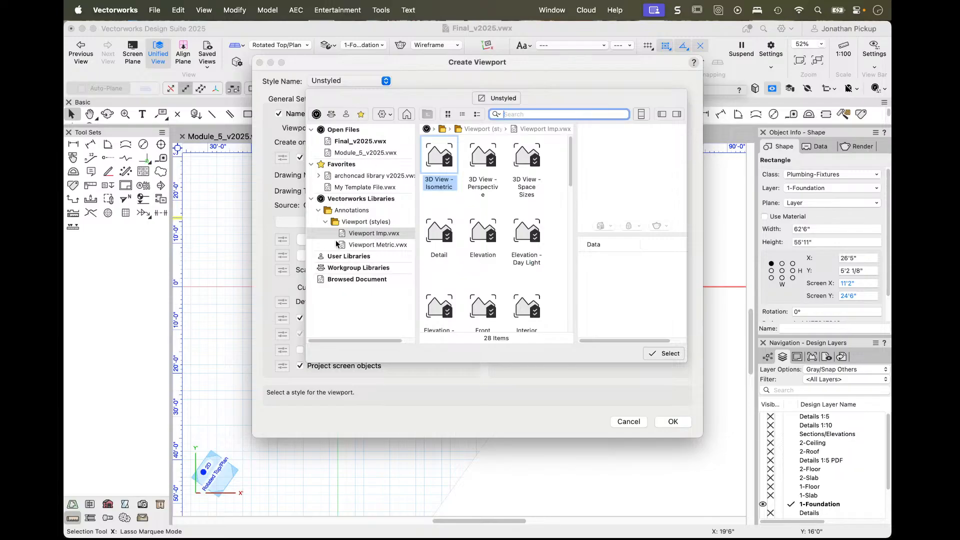
{"action": "scroll", "coordinate": [481, 288], "scroll_direction": "down", "scroll_amount": 5}
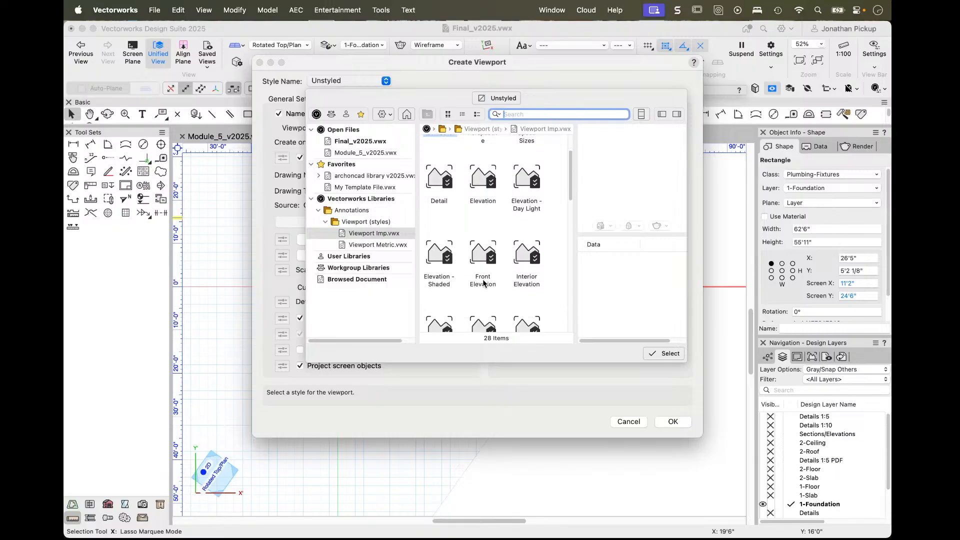
{"action": "scroll", "coordinate": [482, 250], "scroll_direction": "up", "scroll_amount": 10}
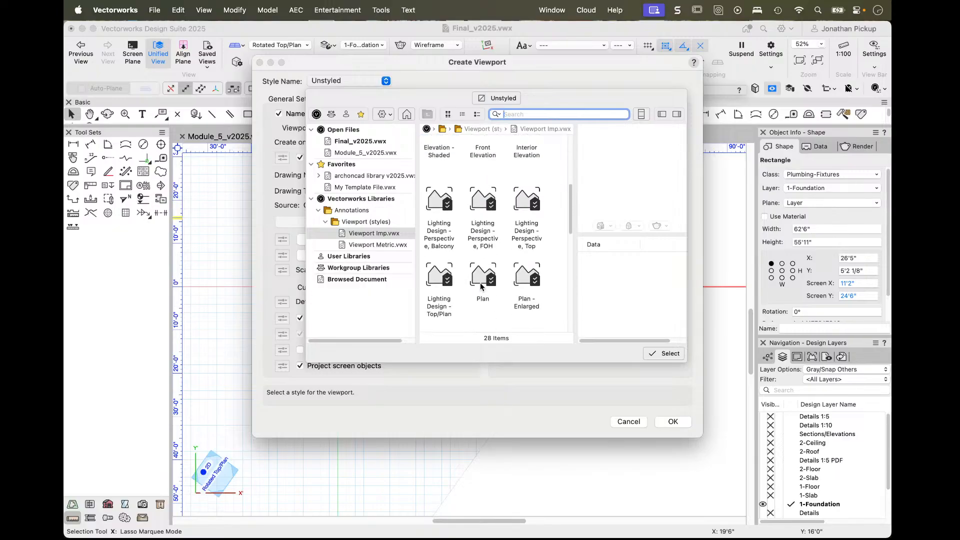
{"action": "left_click", "coordinate": [453, 194]}
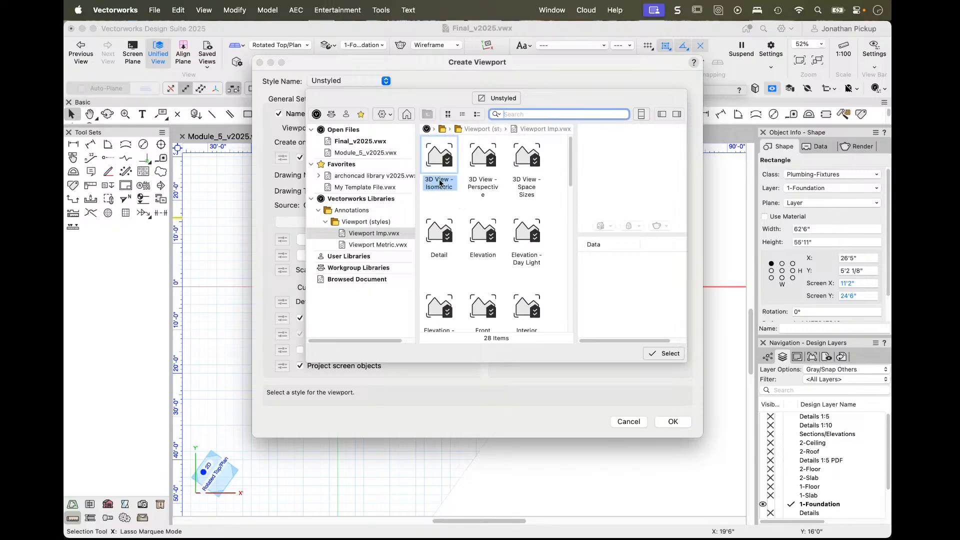
{"action": "left_click", "coordinate": [353, 177]}
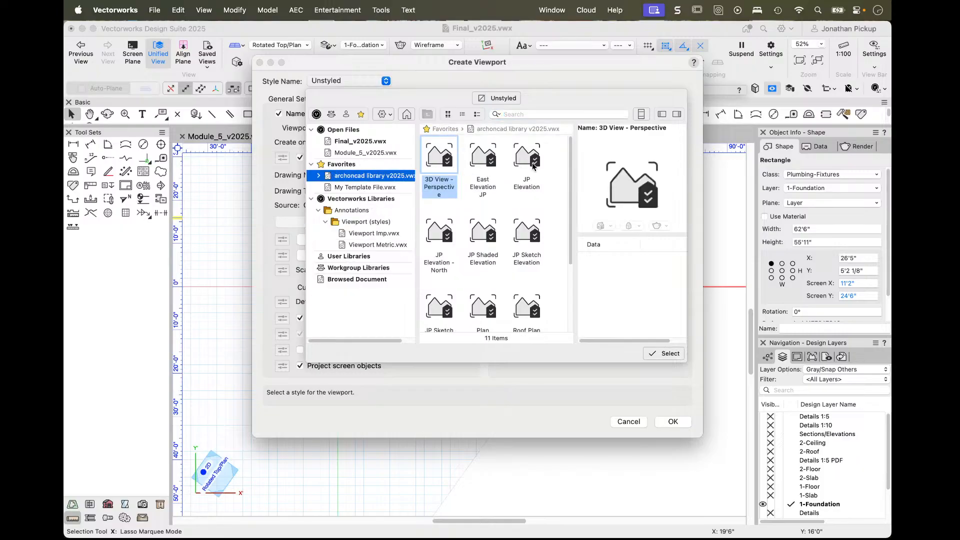
{"action": "scroll", "coordinate": [533, 168], "scroll_direction": "down", "scroll_amount": 2}
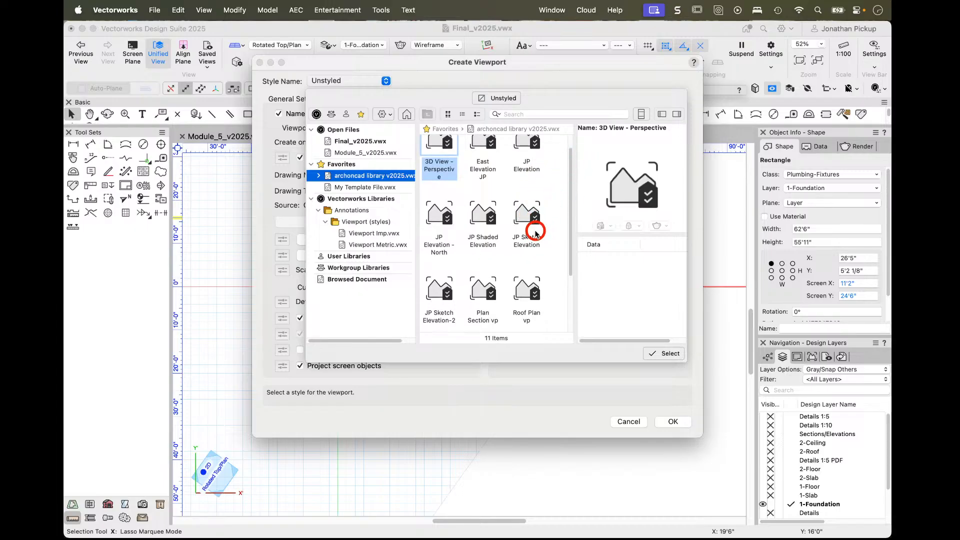
{"action": "scroll", "coordinate": [533, 235], "scroll_direction": "down", "scroll_amount": 3}
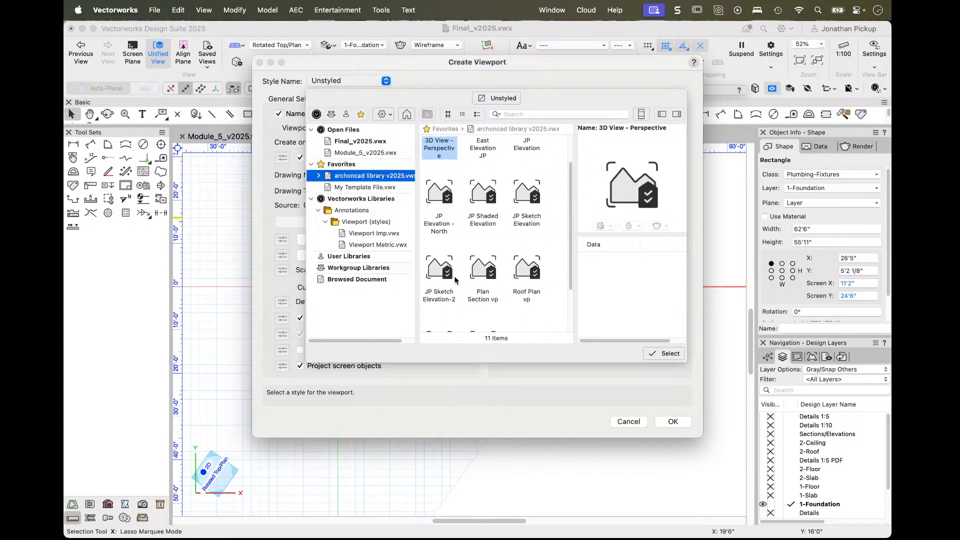
{"action": "scroll", "coordinate": [454, 272], "scroll_direction": "down", "scroll_amount": 6}
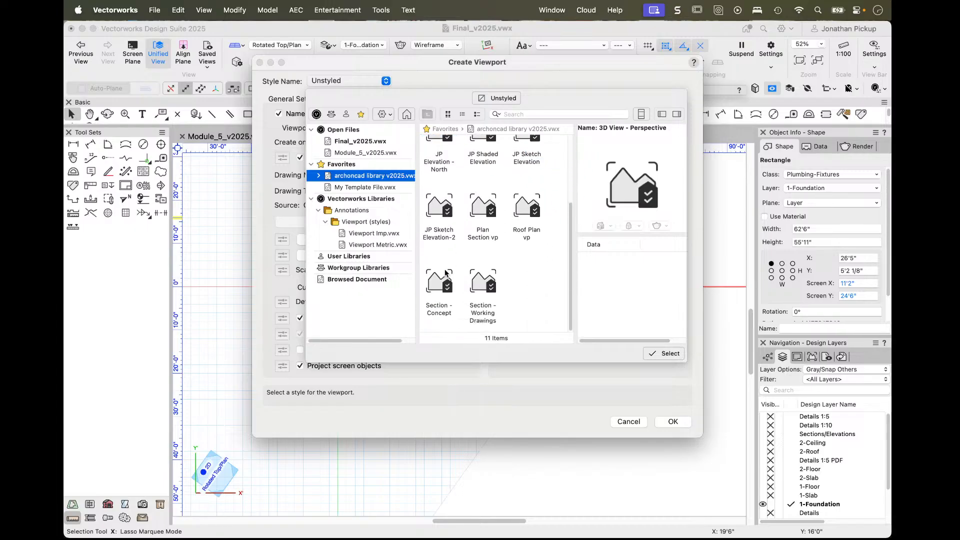
{"action": "scroll", "coordinate": [536, 287], "scroll_direction": "up", "scroll_amount": 6}
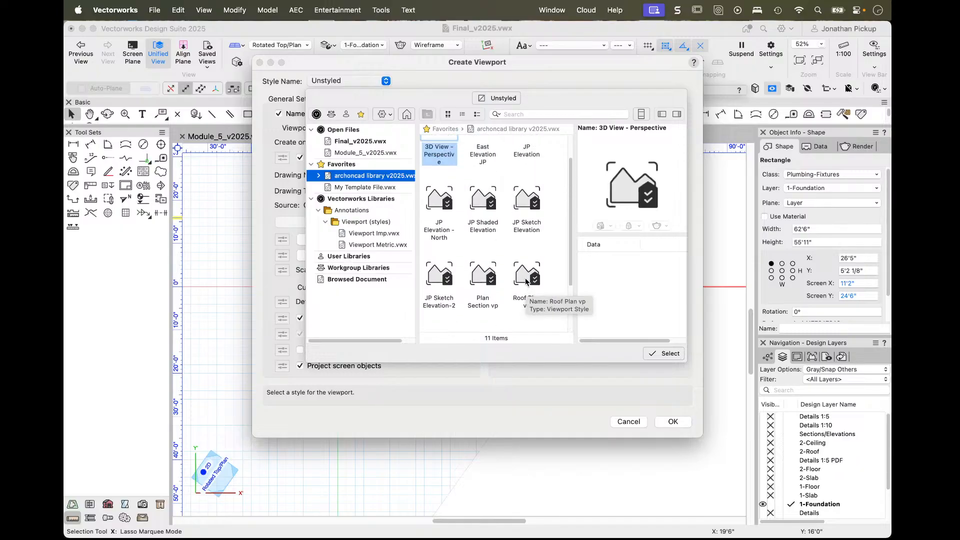
{"action": "scroll", "coordinate": [525, 282], "scroll_direction": "up", "scroll_amount": 3}
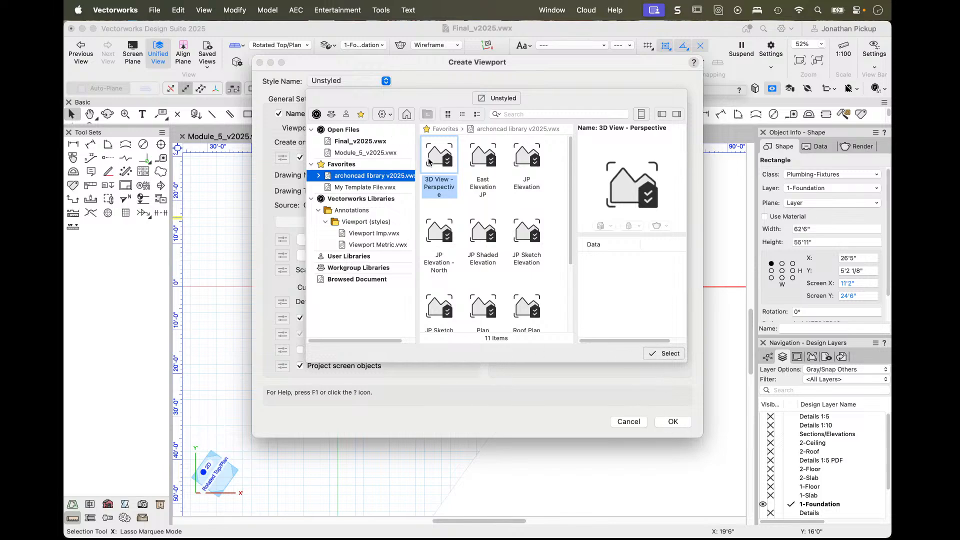
{"action": "left_click", "coordinate": [536, 381]}
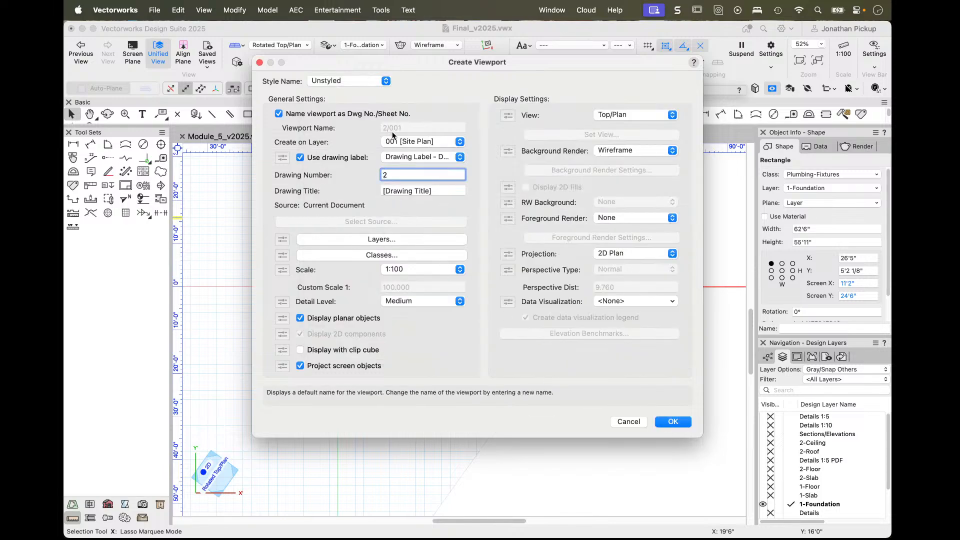
- Place the viewport on sheet layer 002 [Foundation Plan] and set its drawing title to "Foundation Plan"
{"action": "left_click", "coordinate": [444, 142]}
{"action": "left_click", "coordinate": [442, 148]}
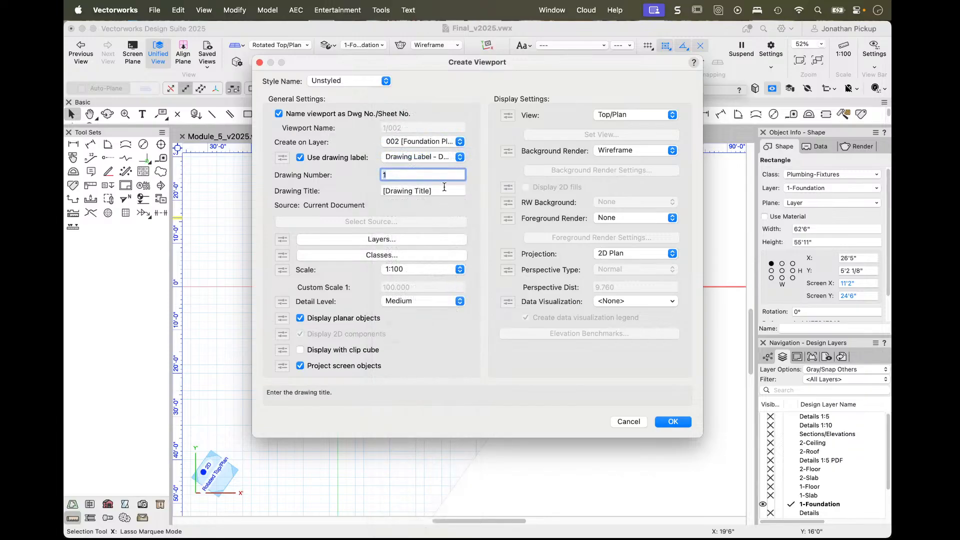
{"action": "key", "text": "Tab"}
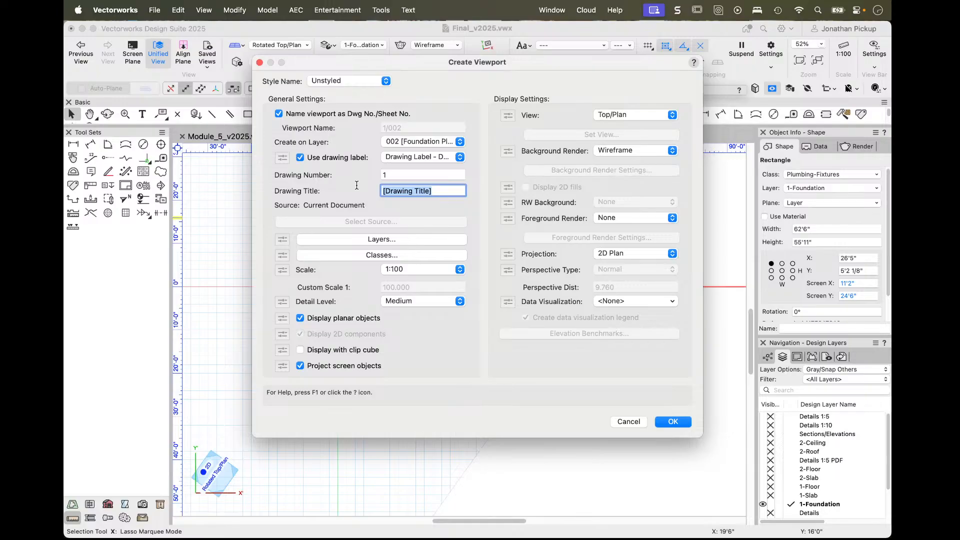
{"action": "type", "text": "Foundation Plan"}
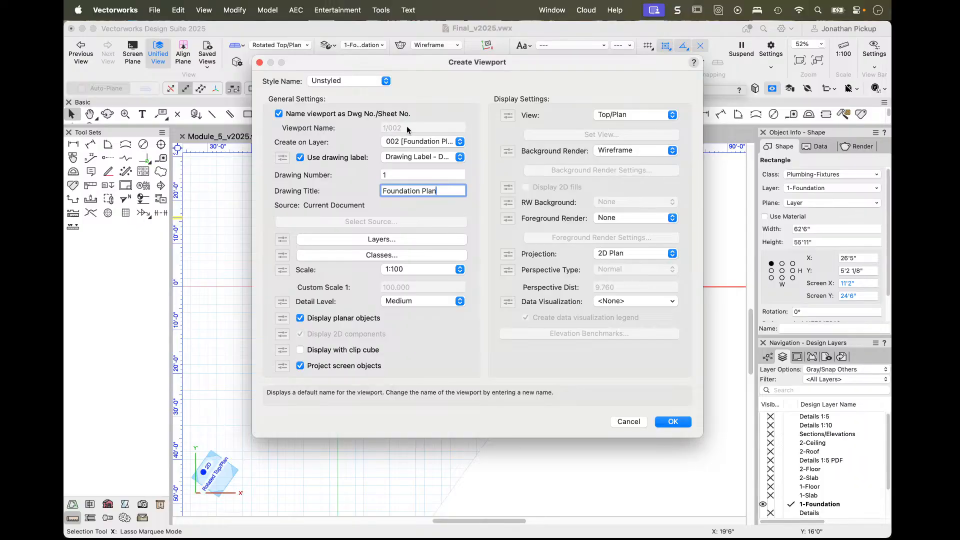
- Try naming the viewport "Foundation Plan vp" instead of using the drawing and sheet number
{"action": "left_click", "coordinate": [298, 115]}
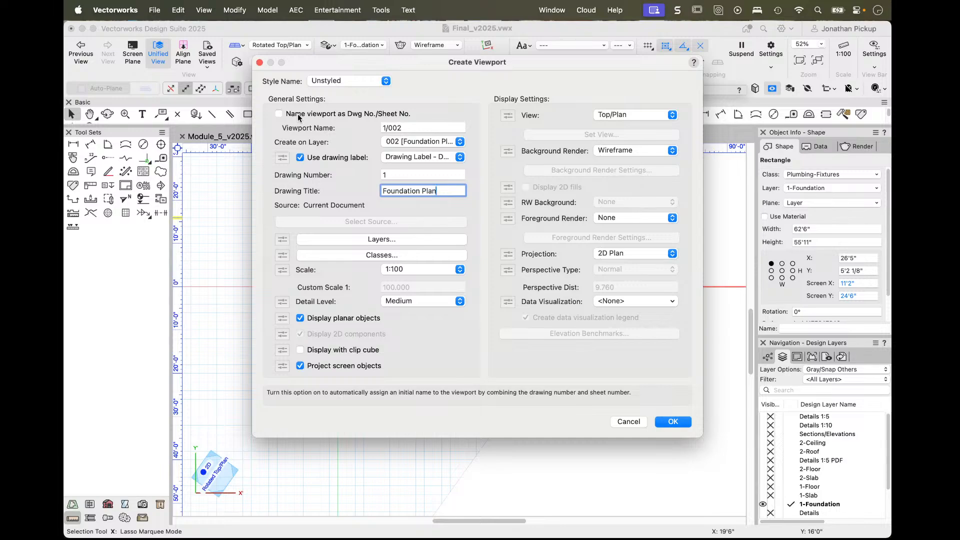
{"action": "key", "text": "super+a"}
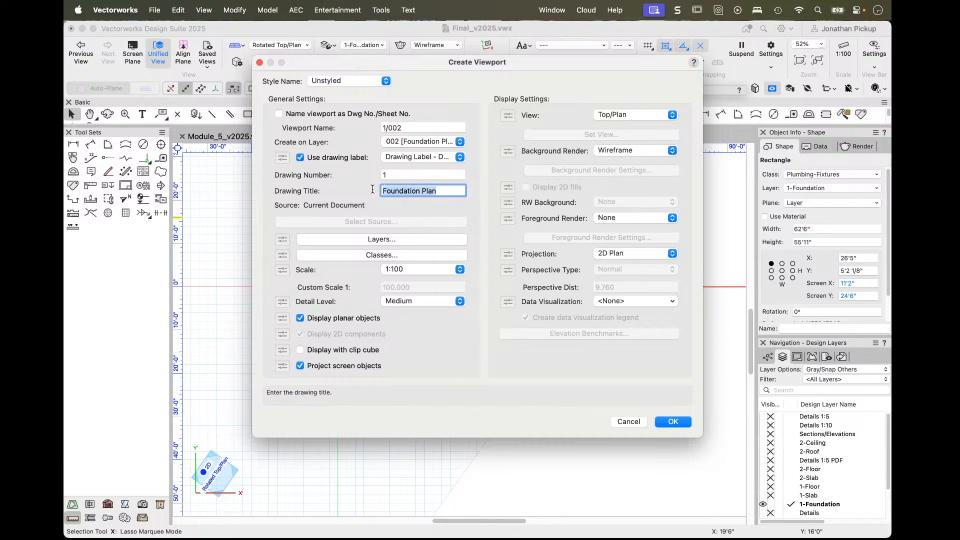
{"action": "key", "text": "super+c"}
{"action": "left_click", "coordinate": [381, 128]}
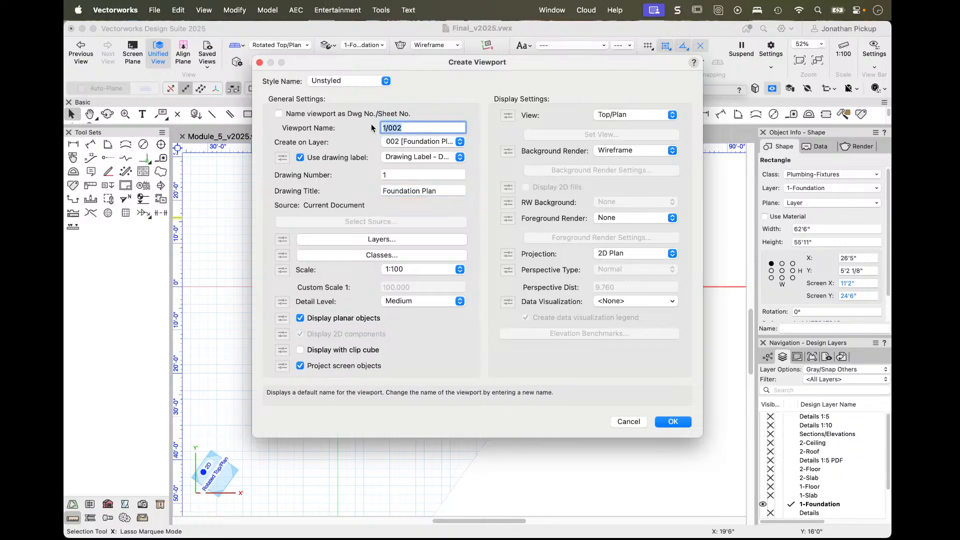
{"action": "key", "text": "super+v"}
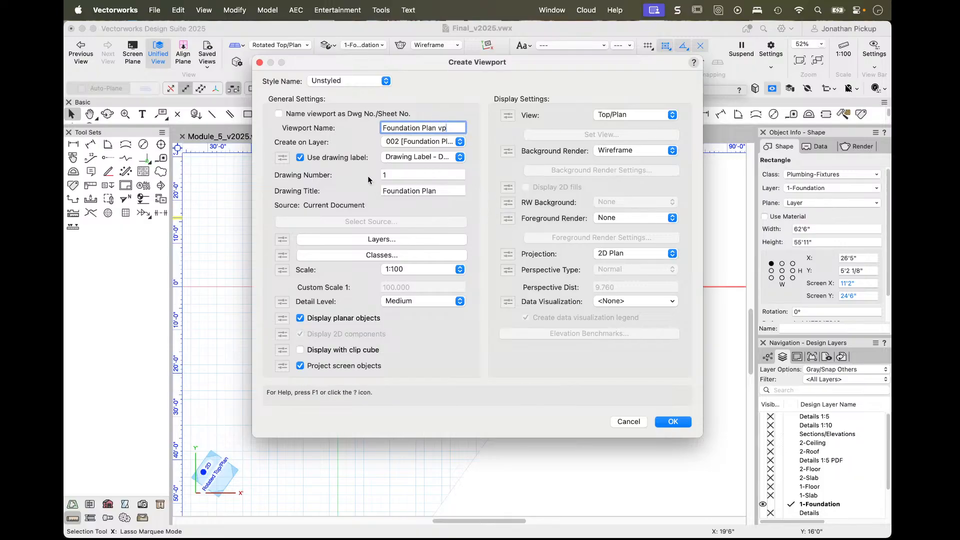
{"action": "left_click", "coordinate": [409, 144]}
{"action": "left_click", "coordinate": [409, 142]}
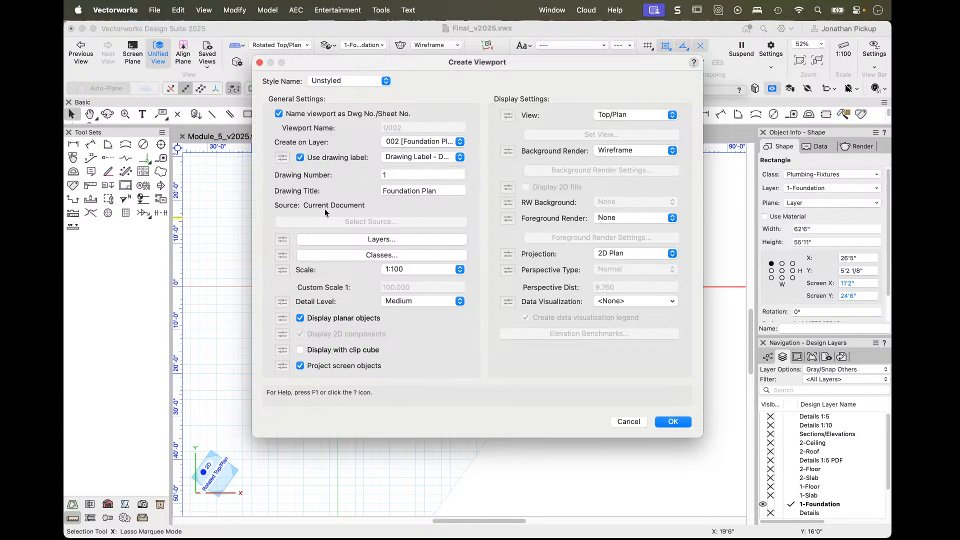
- Review the viewport's design layer visibilities from start to end of the list and accept them
{"action": "left_click", "coordinate": [348, 243]}
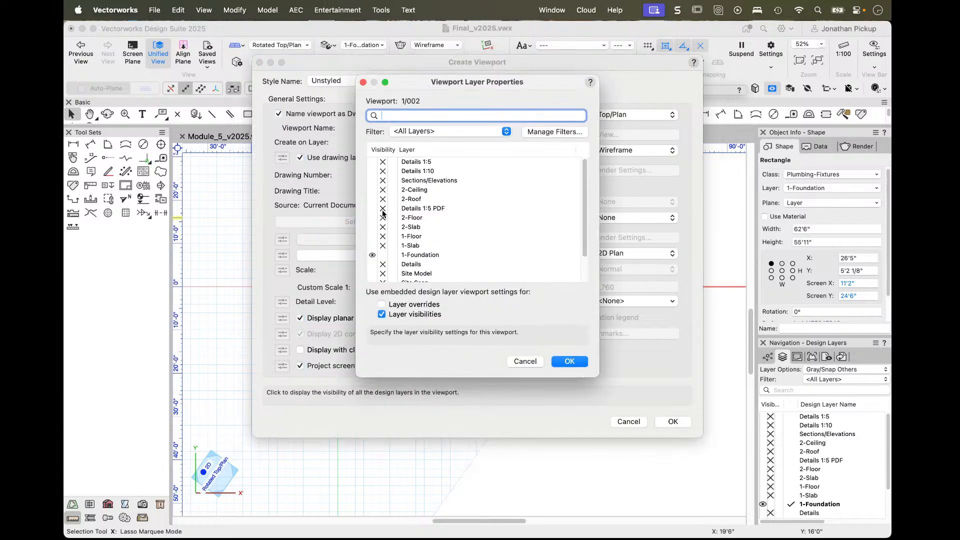
{"action": "scroll", "coordinate": [550, 200], "scroll_direction": "down", "scroll_amount": 3}
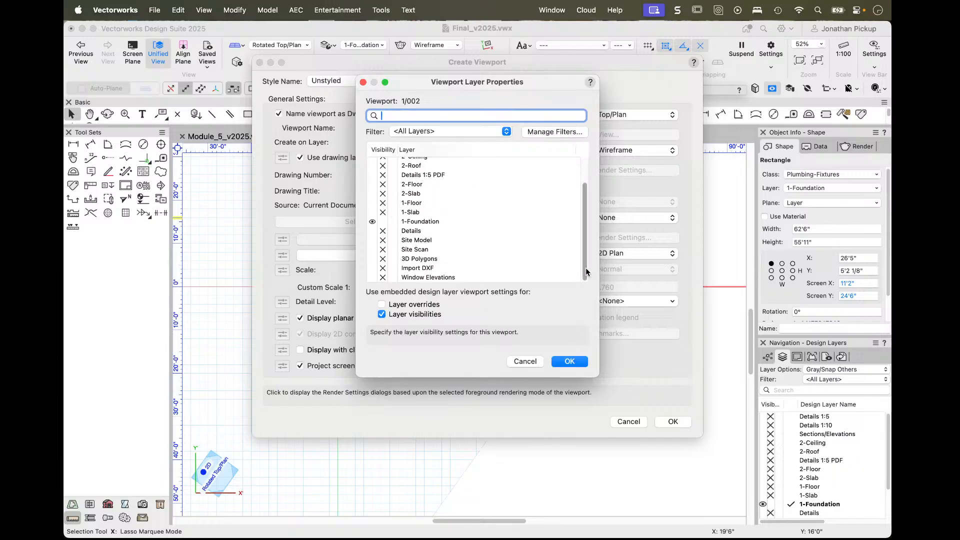
{"action": "left_click_drag", "start_coordinate": [586, 268], "coordinate": [583, 210]}
{"action": "left_click", "coordinate": [561, 361]}
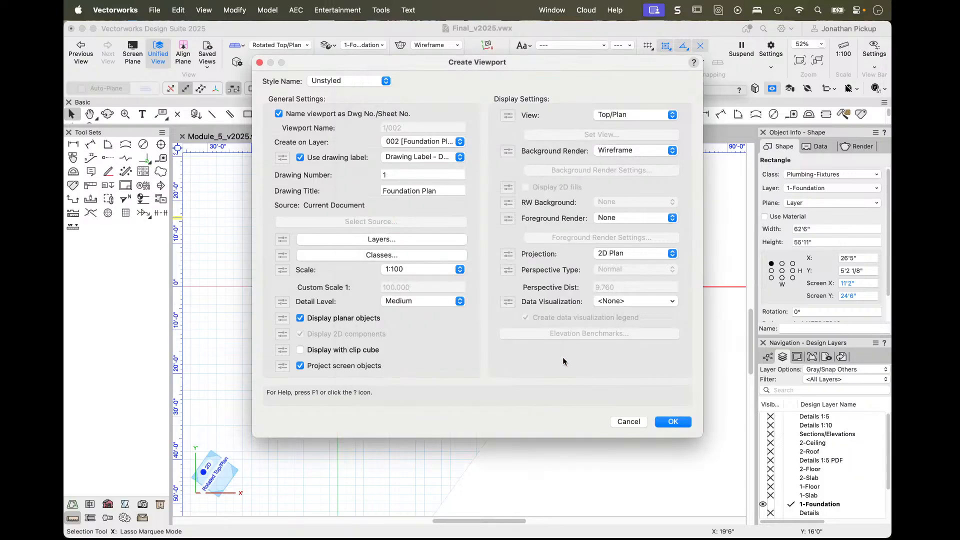
- Make the Site-Recession Planes class visible in the viewport's class settings
{"action": "left_click", "coordinate": [365, 256]}
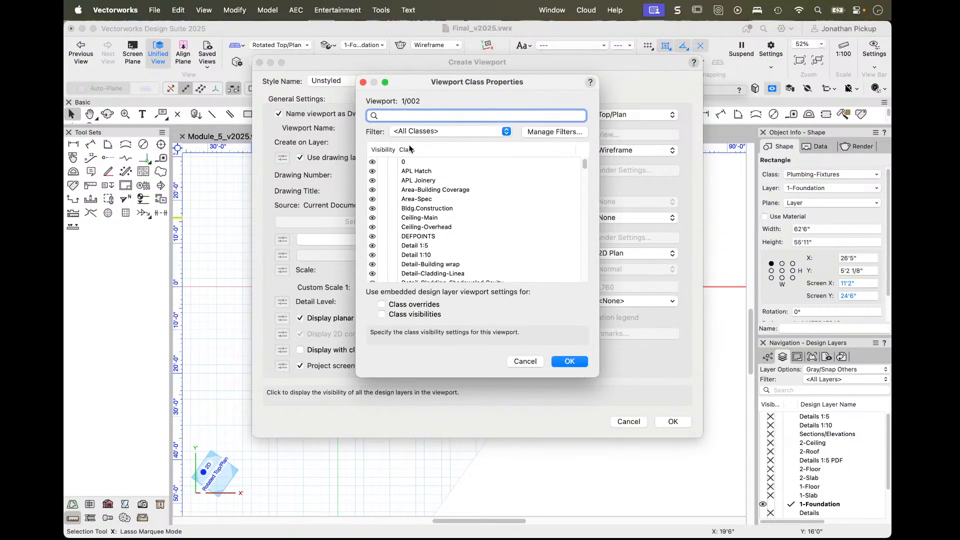
{"action": "left_click_drag", "start_coordinate": [585, 166], "coordinate": [576, 281]}
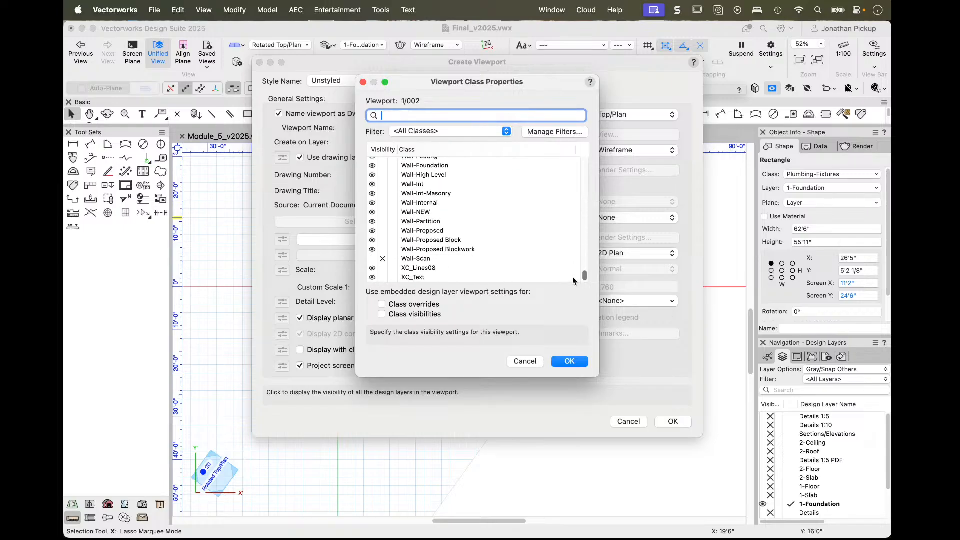
{"action": "left_click", "coordinate": [371, 259]}
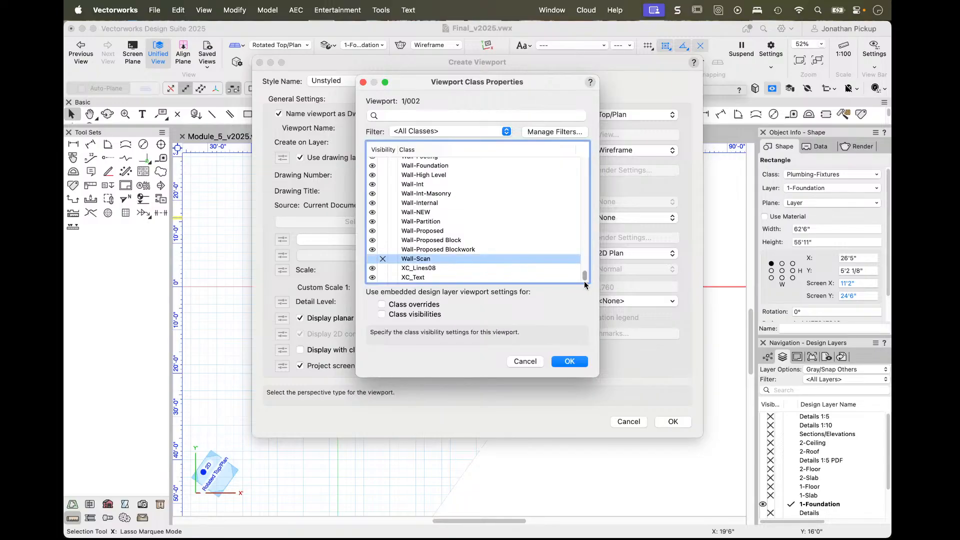
{"action": "left_click_drag", "start_coordinate": [585, 279], "coordinate": [592, 240]}
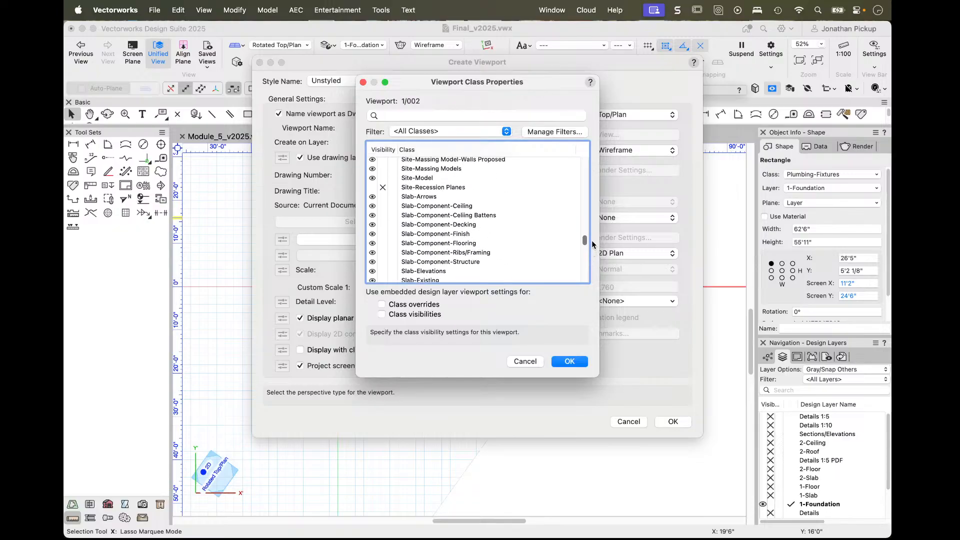
{"action": "left_click", "coordinate": [373, 187]}
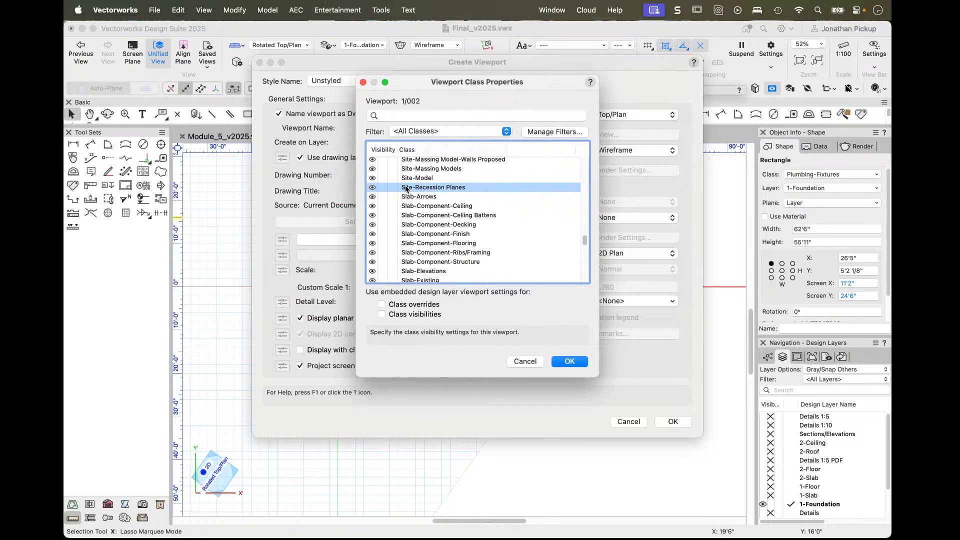
{"action": "left_click", "coordinate": [569, 362]}
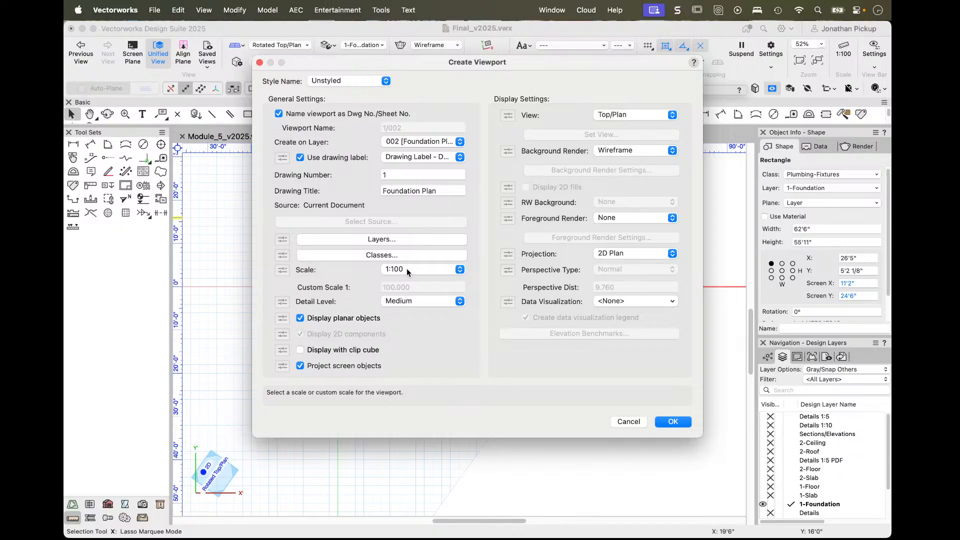
- Create the viewport with High detail level and reposition it within the drawing area of the sheet, away from the title block
{"action": "left_click", "coordinate": [413, 301]}
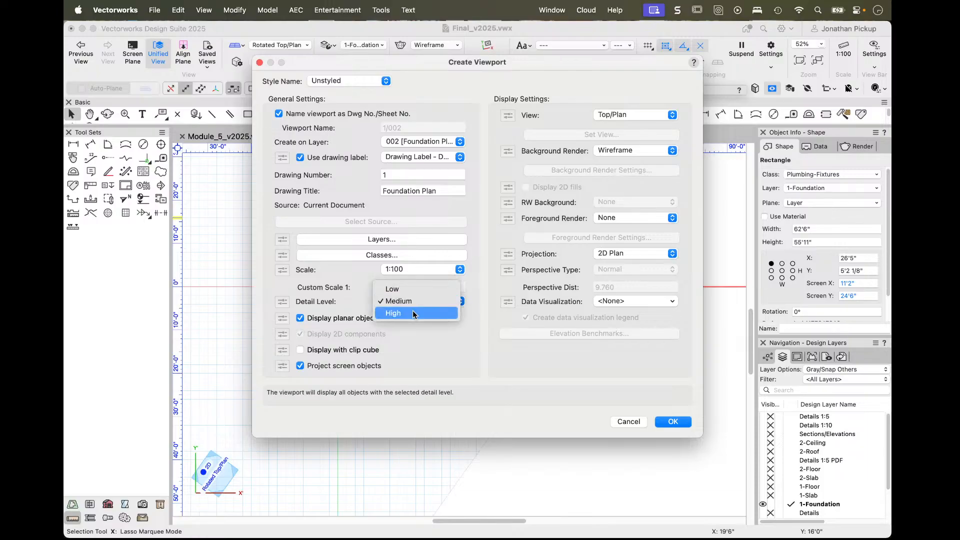
{"action": "left_click", "coordinate": [413, 314]}
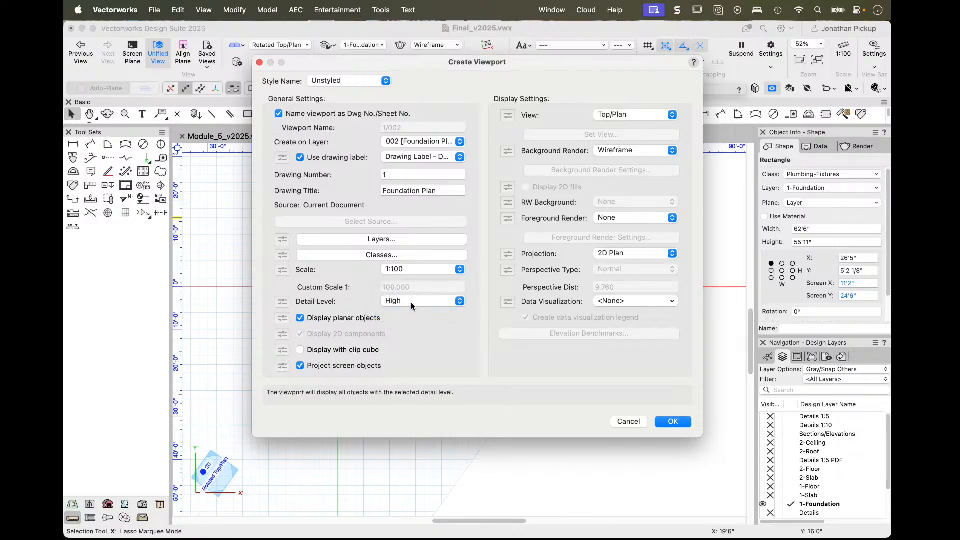
{"action": "left_click", "coordinate": [411, 302]}
{"action": "left_click", "coordinate": [412, 277]}
{"action": "left_click", "coordinate": [410, 299]}
{"action": "left_click", "coordinate": [406, 324]}
{"action": "left_click", "coordinate": [672, 421]}
{"action": "scroll", "coordinate": [557, 300], "scroll_direction": "down", "scroll_amount": 3}
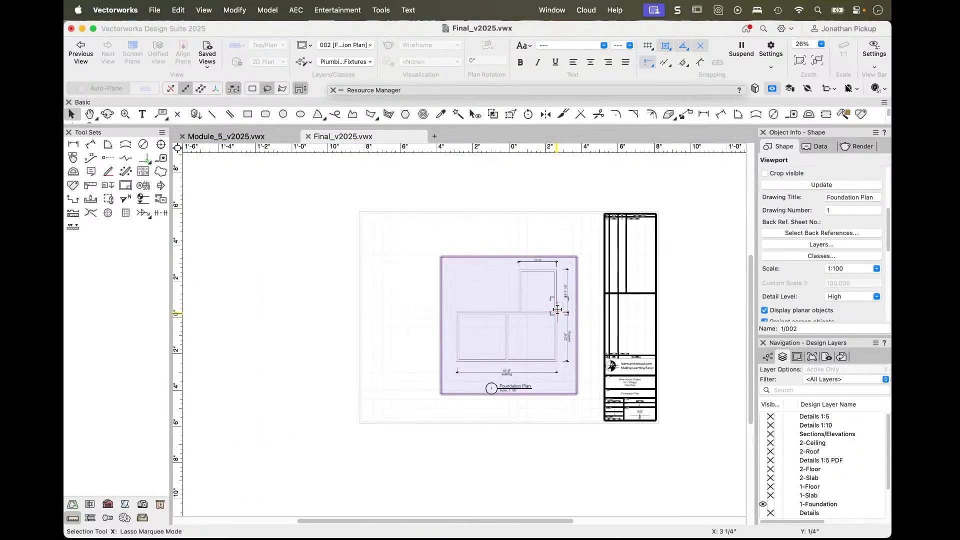
{"action": "left_click_drag", "start_coordinate": [503, 312], "coordinate": [468, 302]}
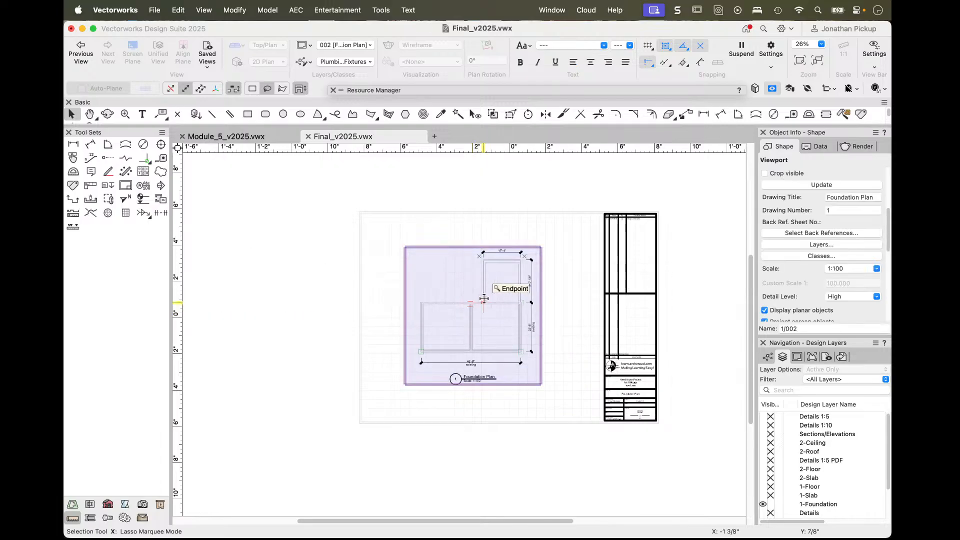
- Try the Foundation Plan viewport at scales 1:50, 1/8"=1'0" and 1/4"=1'0"
{"action": "left_click", "coordinate": [876, 269]}
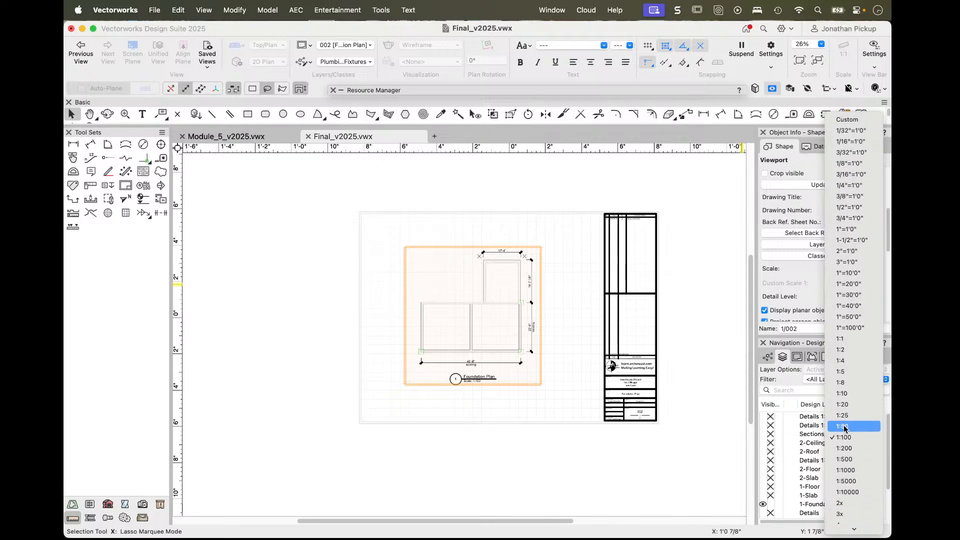
{"action": "left_click", "coordinate": [844, 429]}
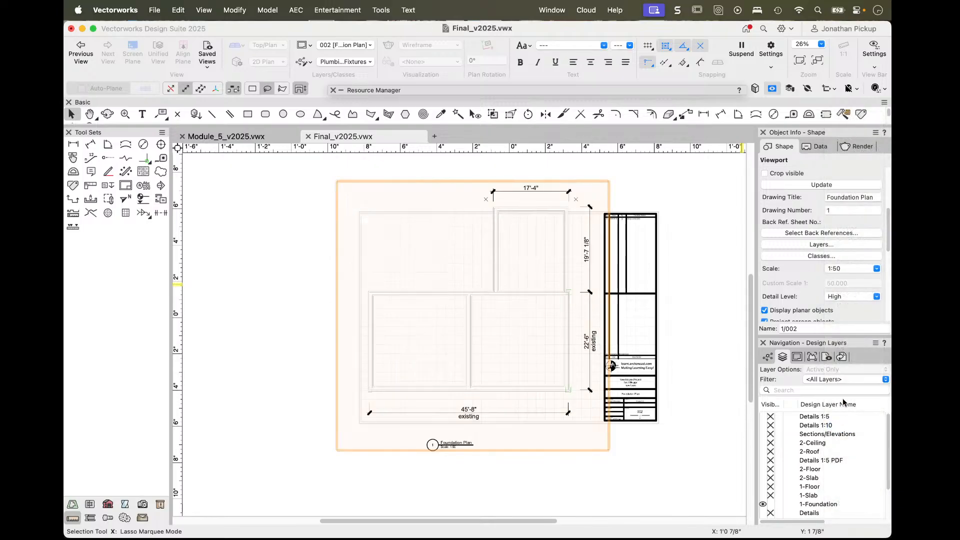
{"action": "left_click", "coordinate": [838, 268]}
{"action": "mouse_move", "coordinate": [854, 528]}
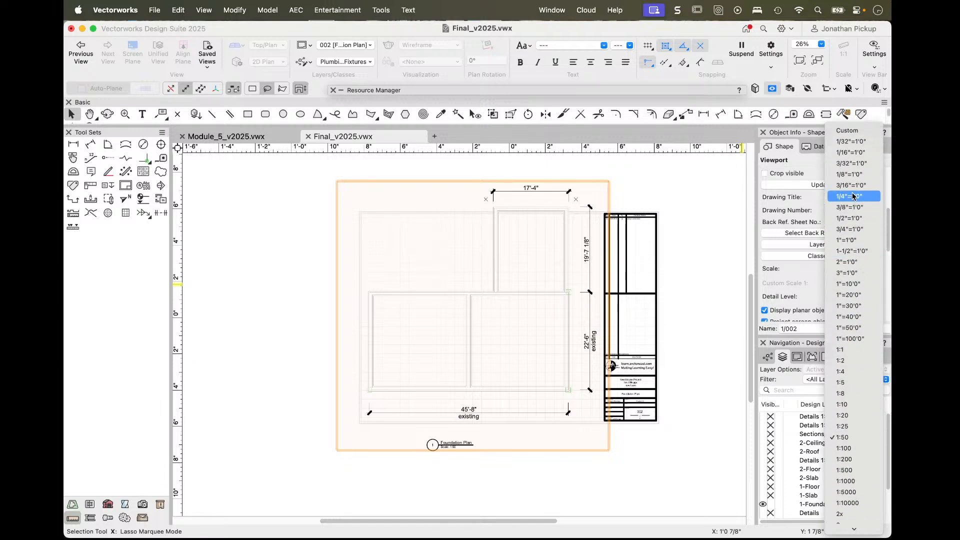
{"action": "left_click", "coordinate": [849, 174]}
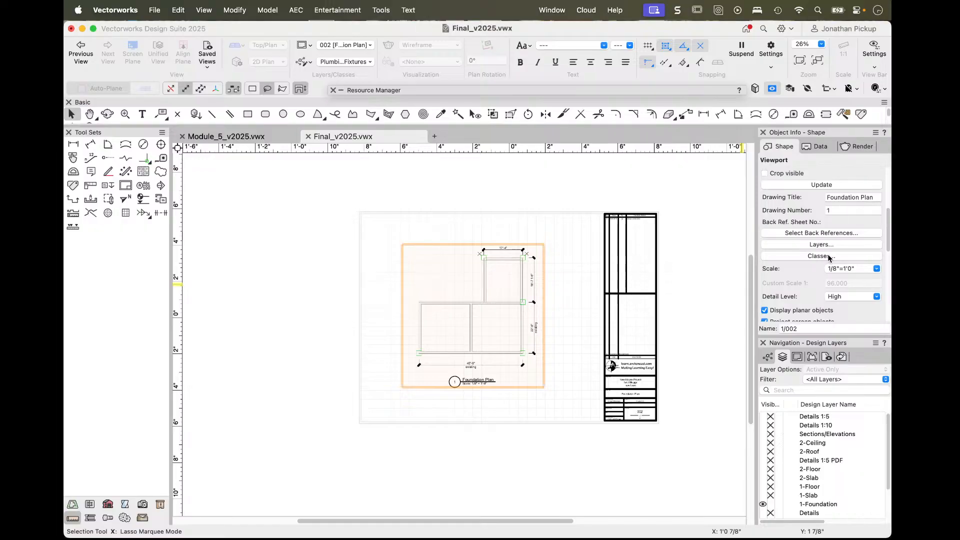
{"action": "left_click", "coordinate": [835, 269]}
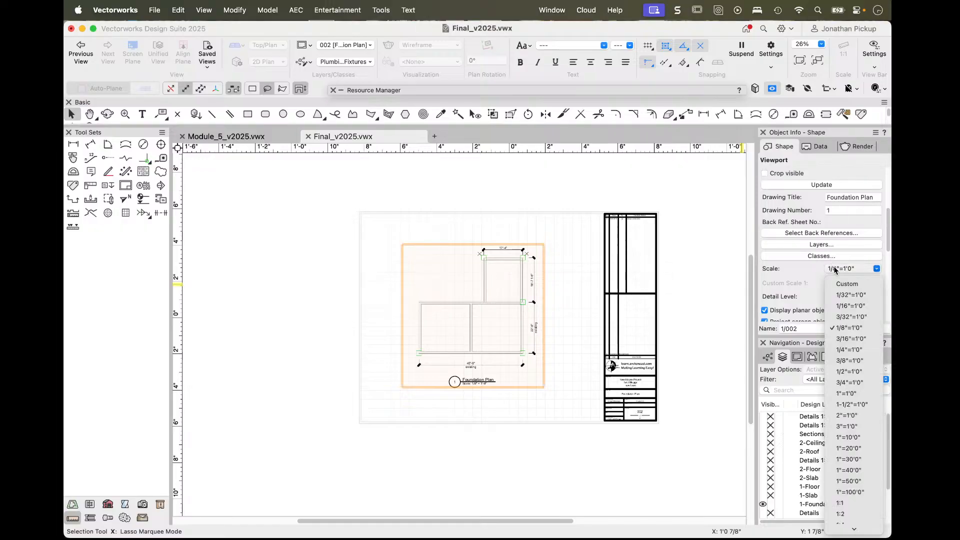
{"action": "left_click", "coordinate": [852, 350]}
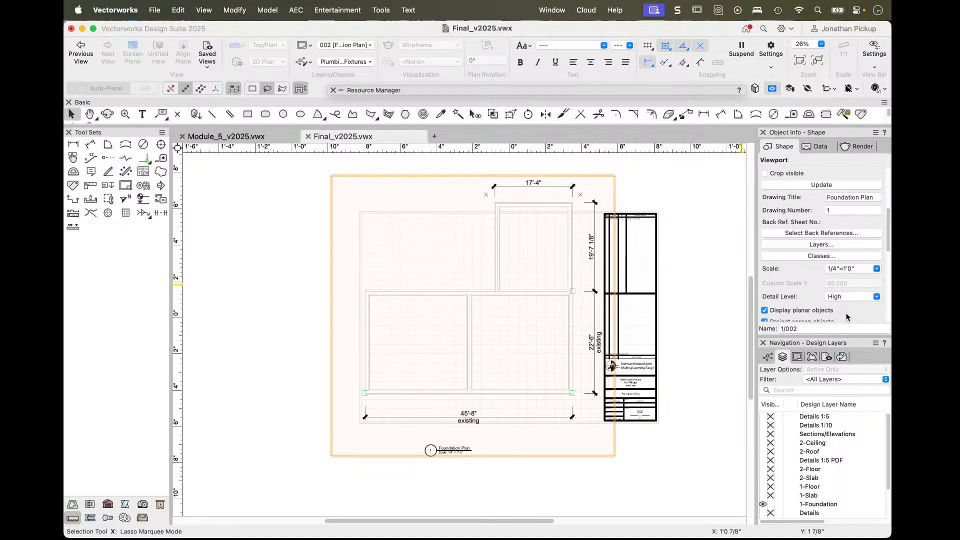
- Try the viewport at 3/8"=1'0" and 3/16"=1'0", and return its scale to 1:100
{"action": "left_click", "coordinate": [845, 268]}
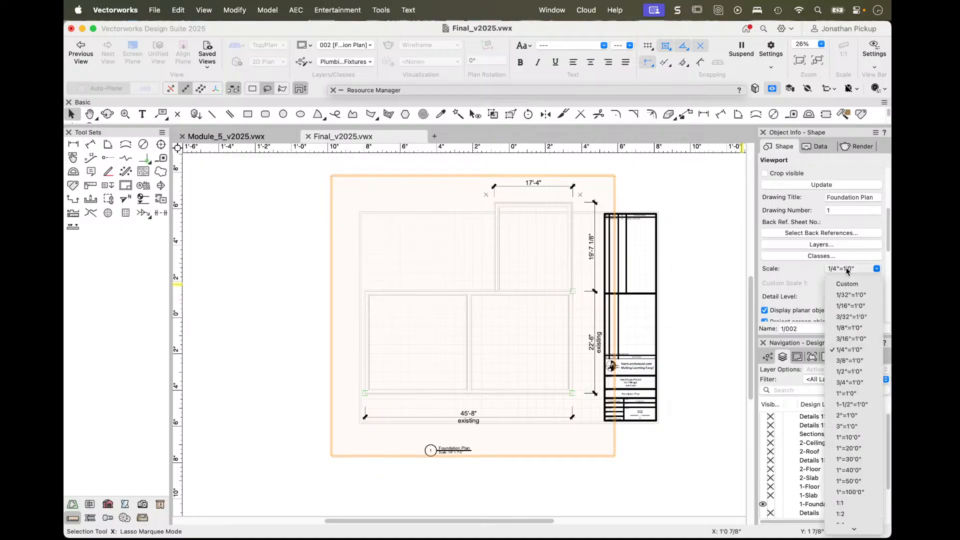
{"action": "left_click", "coordinate": [849, 360]}
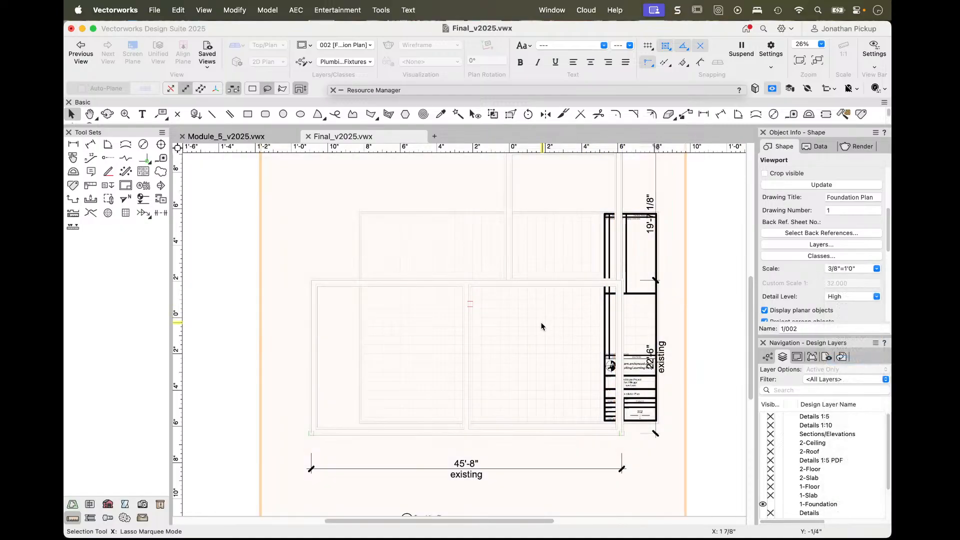
{"action": "left_click", "coordinate": [835, 270]}
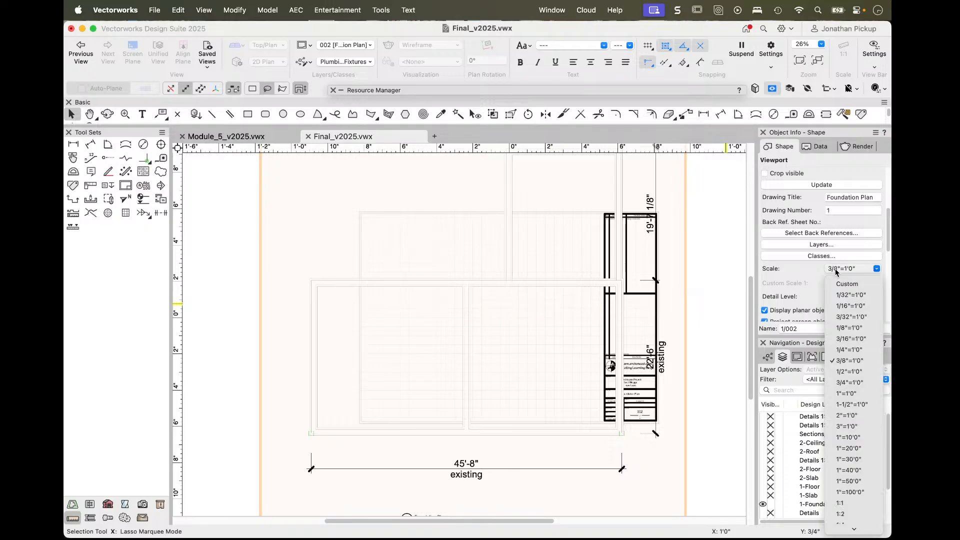
{"action": "left_click", "coordinate": [849, 339]}
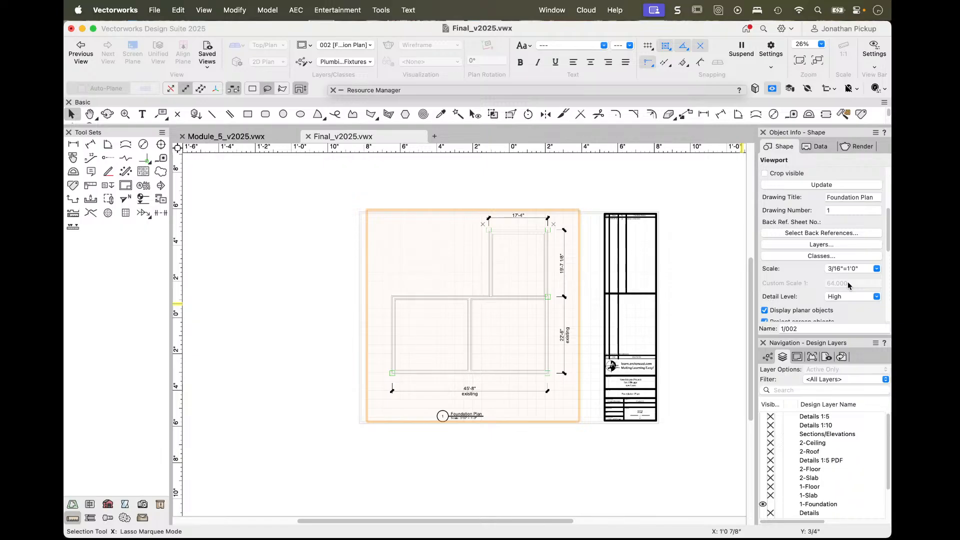
{"action": "left_click", "coordinate": [854, 269]}
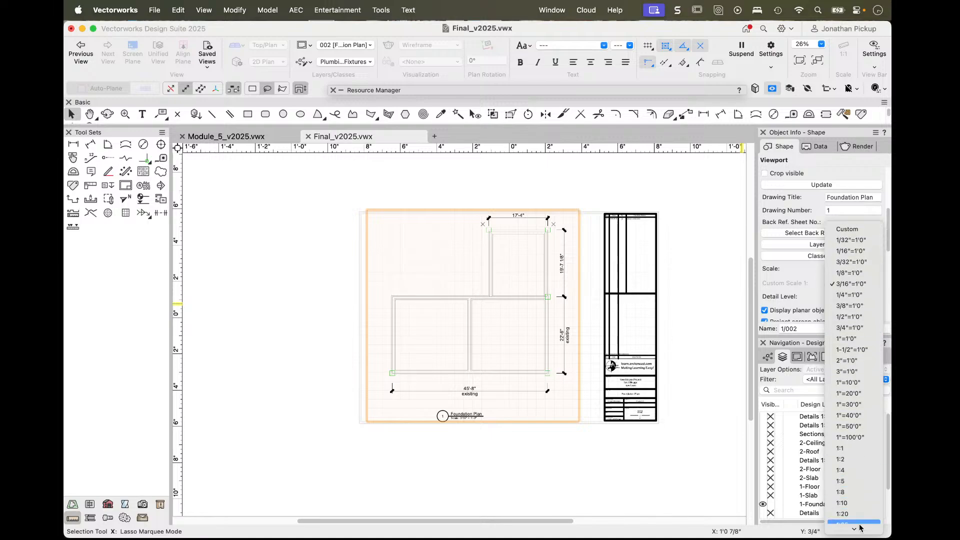
{"action": "mouse_move", "coordinate": [860, 527]}
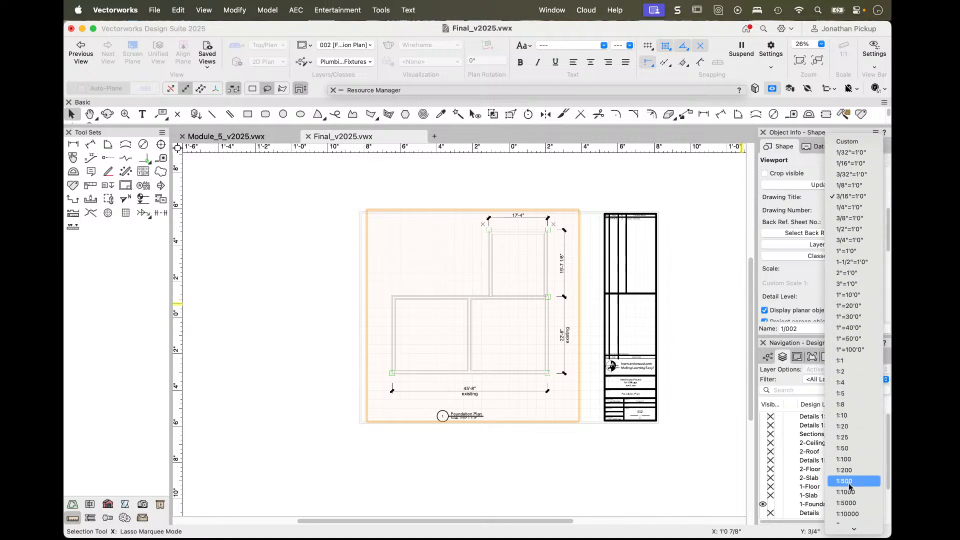
{"action": "left_click", "coordinate": [844, 459]}
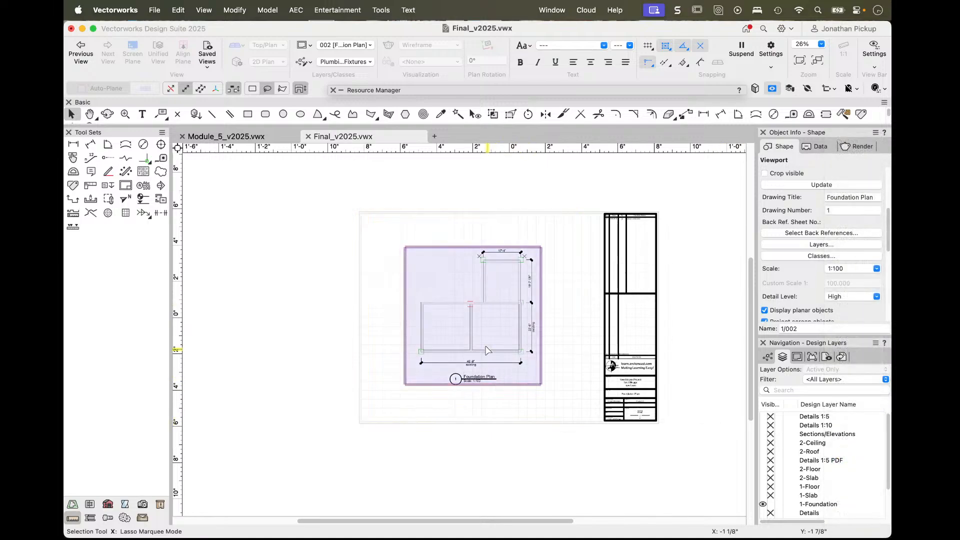
- Inspect the viewport's drawing label, activate the 1-Foundation design layer and check its layer scale
{"action": "scroll", "coordinate": [481, 341], "scroll_direction": "up", "scroll_amount": 3}
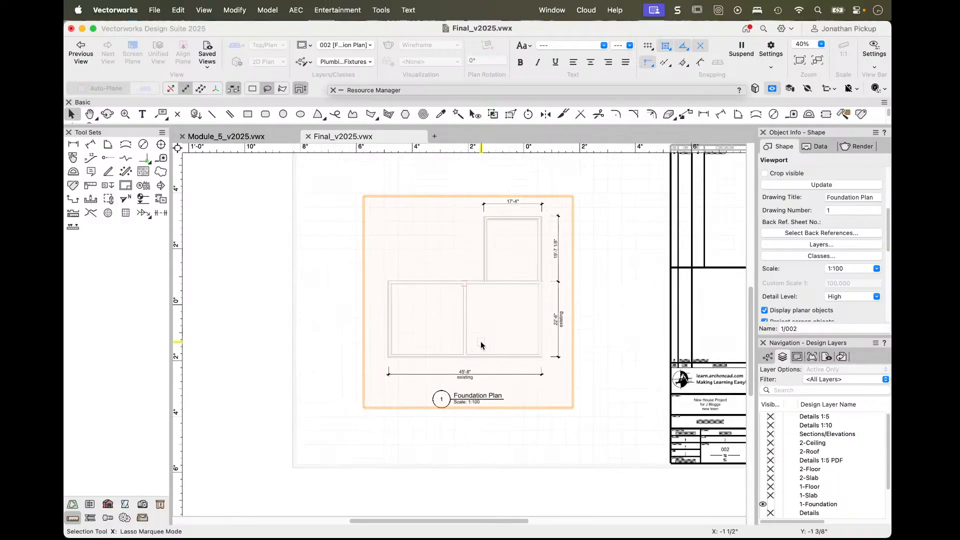
{"action": "scroll", "coordinate": [481, 341], "scroll_direction": "up", "scroll_amount": 1}
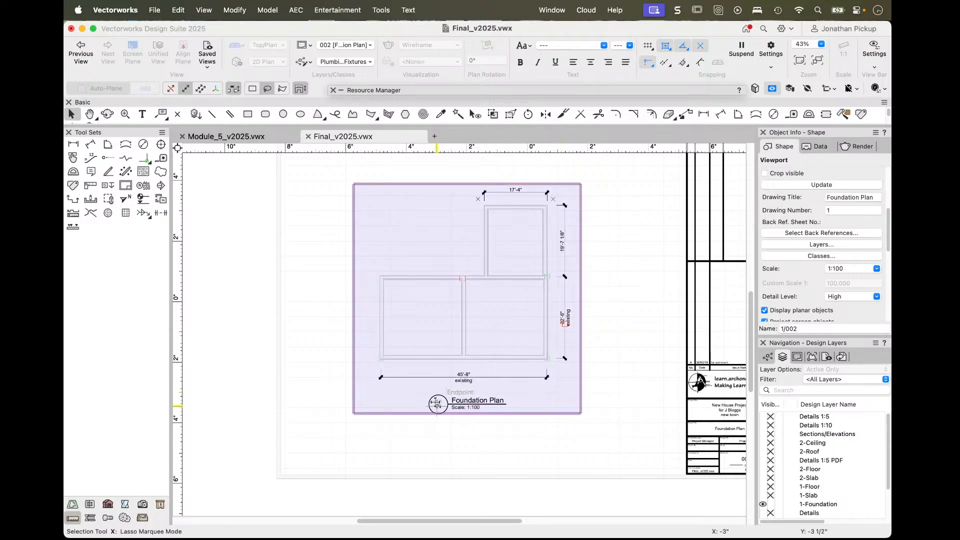
{"action": "scroll", "coordinate": [437, 386], "scroll_direction": "up", "scroll_amount": 4}
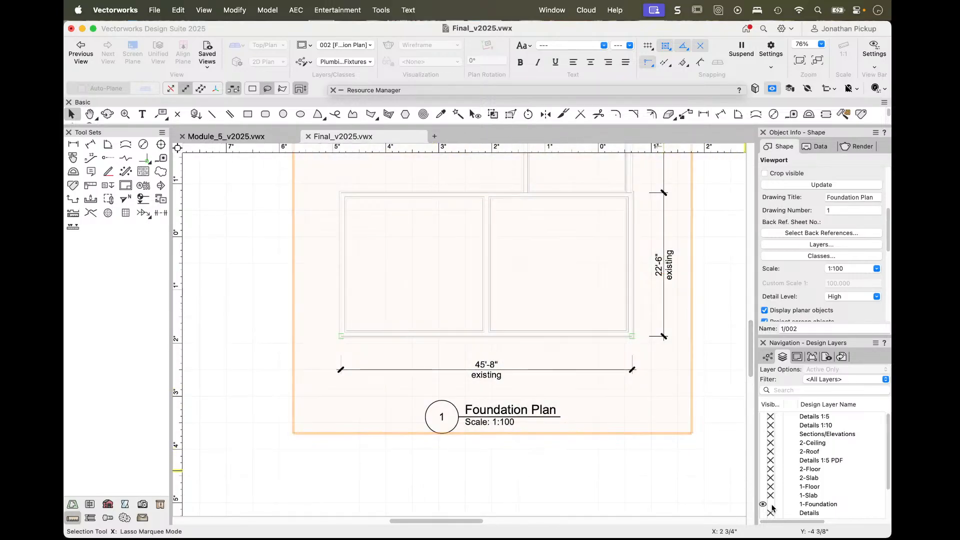
{"action": "left_click", "coordinate": [790, 504]}
{"action": "right_click", "coordinate": [539, 316]}
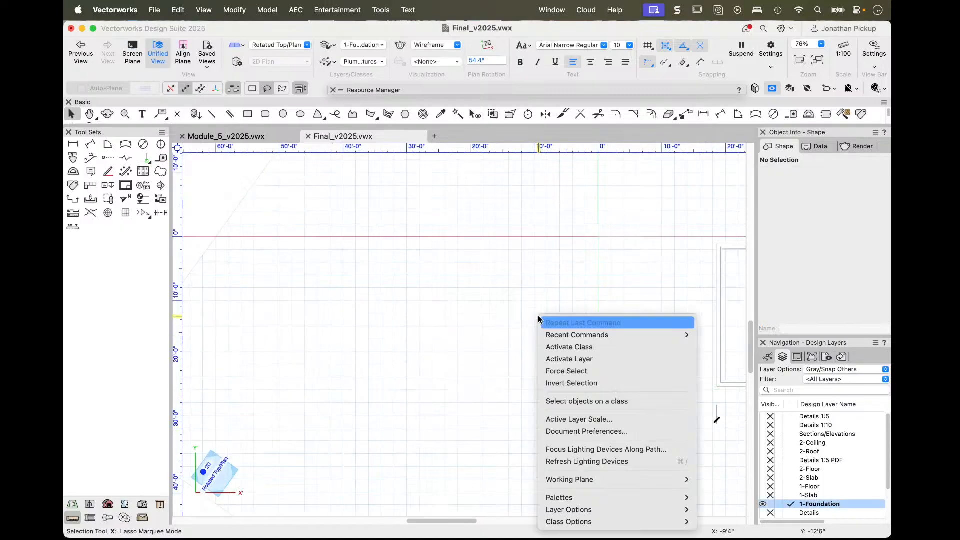
{"action": "left_click", "coordinate": [568, 420]}
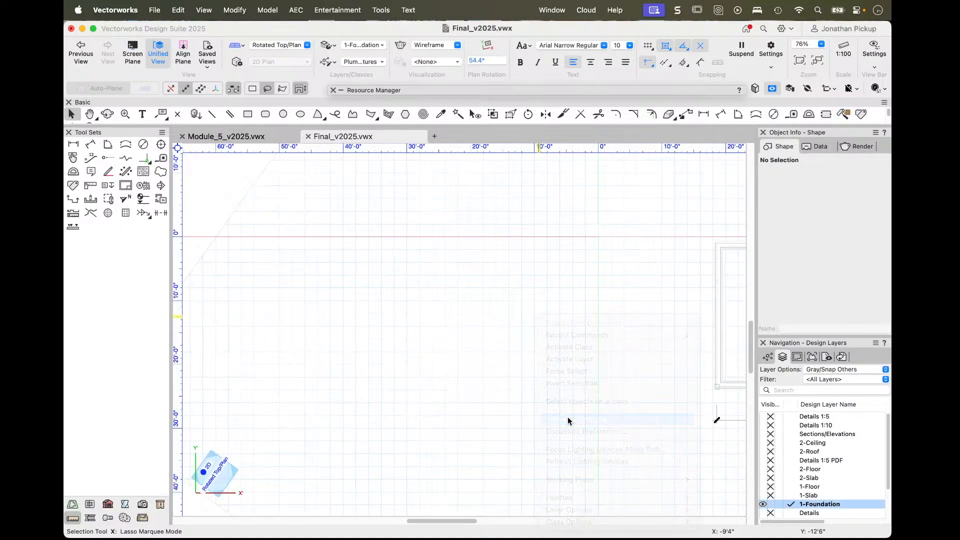
{"action": "left_click", "coordinate": [568, 312]}
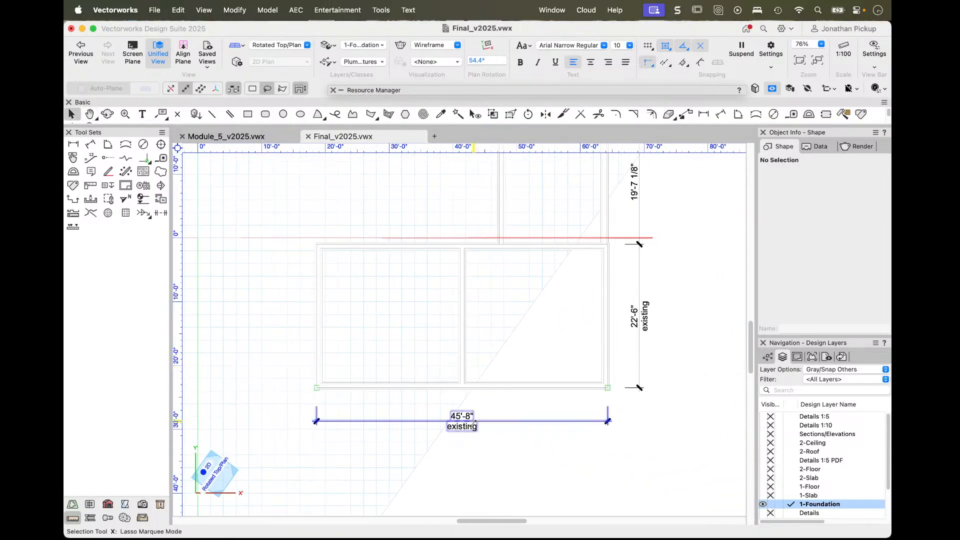
- Delete the 22'-6" and 45'-8" "existing" dimensions from the foundation plan on the 1-Foundation layer
{"action": "left_click", "coordinate": [474, 422]}
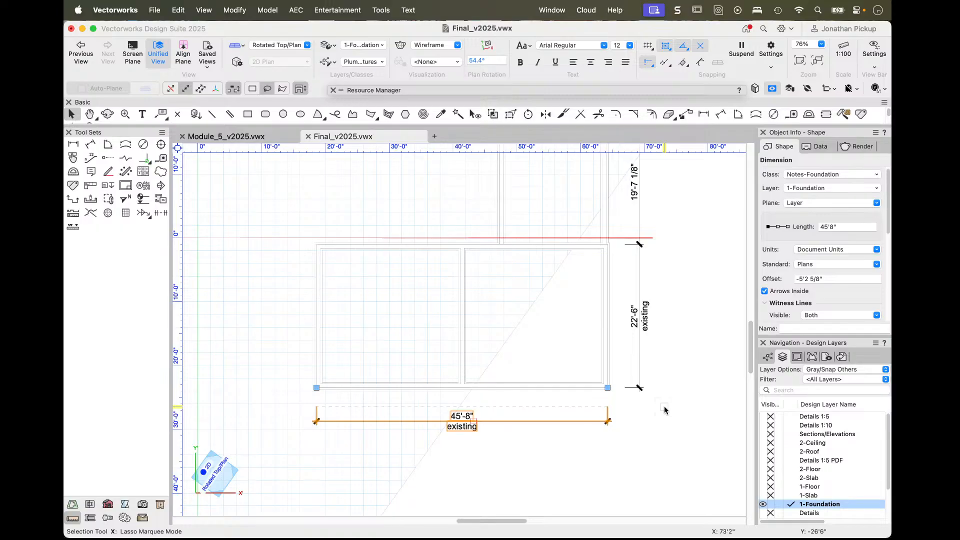
{"action": "left_click", "coordinate": [639, 316]}
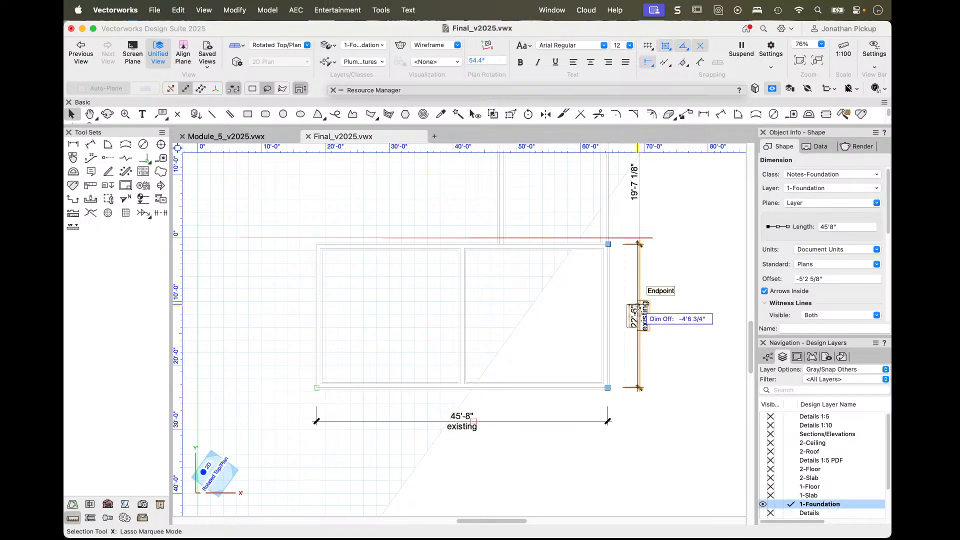
{"action": "key", "text": "Delete"}
{"action": "left_click", "coordinate": [525, 422]}
{"action": "key", "text": "Delete"}
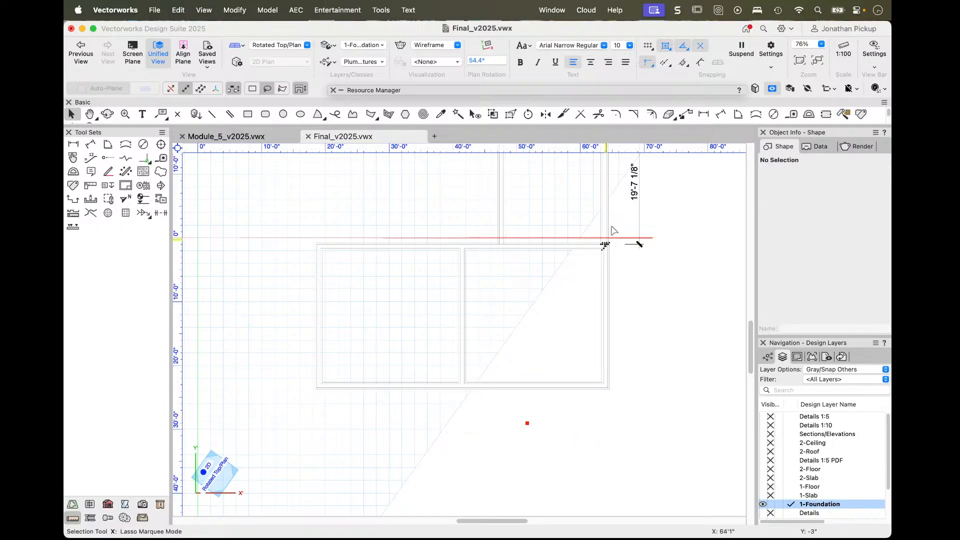
- Delete the 19'-7 1/8" dimension from the 1-Foundation layer and activate sheet layer 002 to check the Foundation Plan viewport
{"action": "left_click", "coordinate": [634, 182]}
{"action": "key", "text": "Delete"}
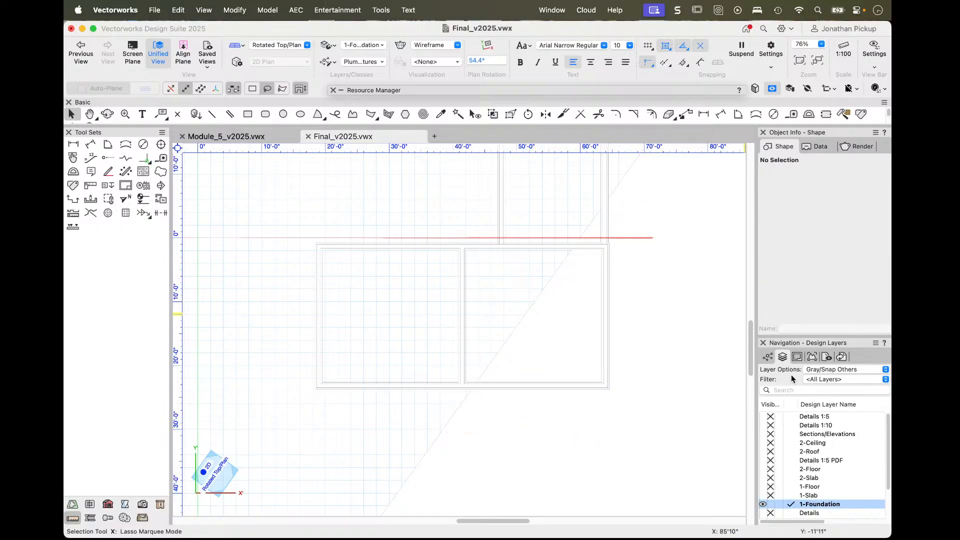
{"action": "left_click", "coordinate": [797, 357]}
{"action": "left_click", "coordinate": [764, 423]}
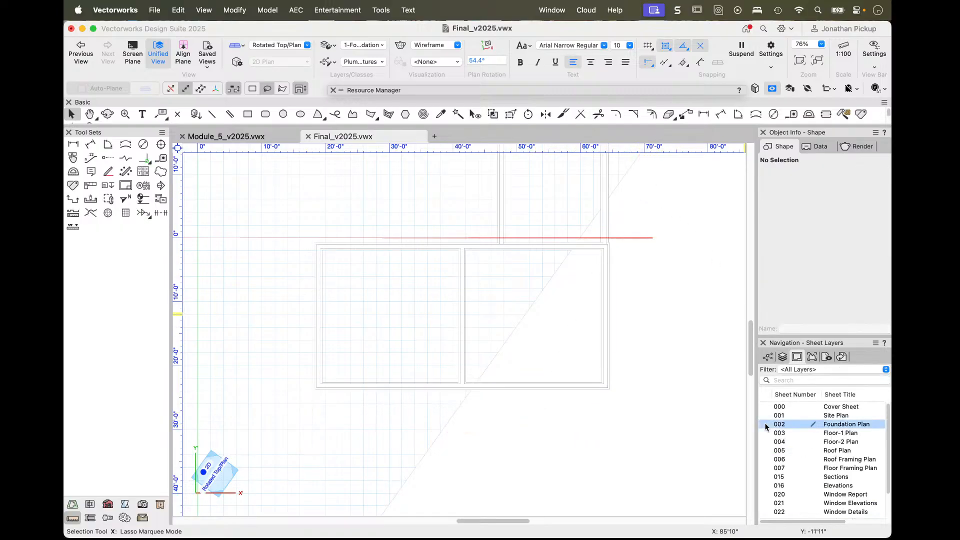
{"action": "scroll", "coordinate": [474, 299], "scroll_direction": "down", "scroll_amount": 3}
{"action": "middle_click_drag", "start_coordinate": [377, 312], "coordinate": [588, 402]}
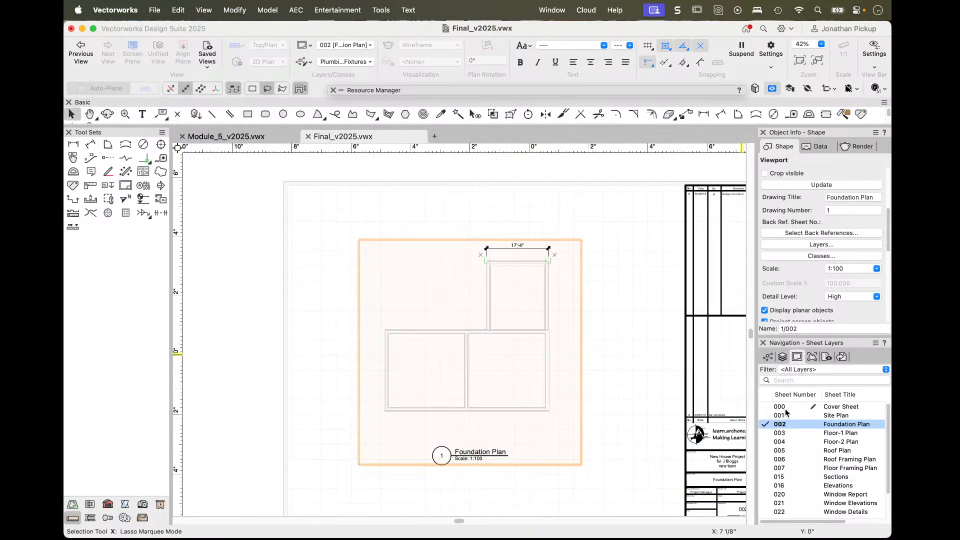
- Delete the remaining 17'-4" dimension from the 1-Foundation design layer and inspect the two loci beside the upper room
{"action": "left_click", "coordinate": [782, 357]}
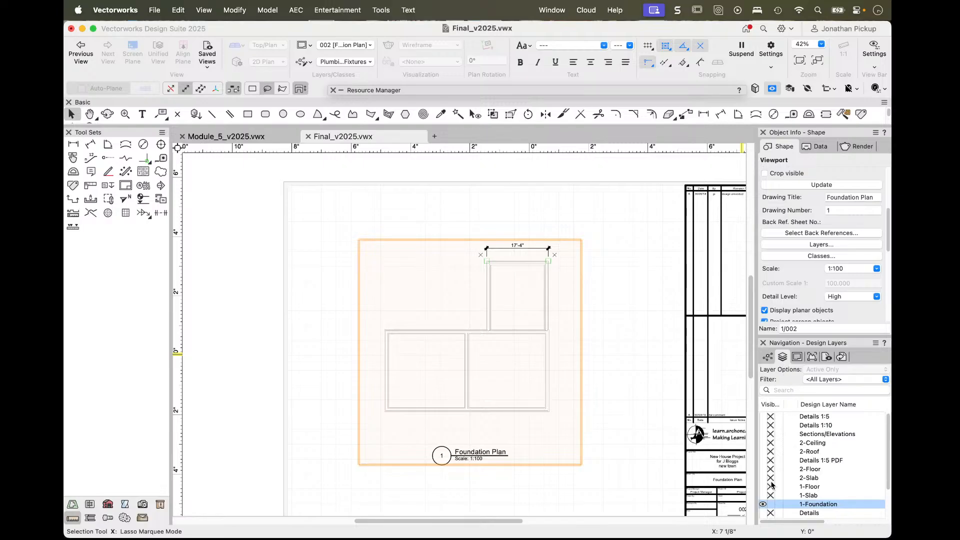
{"action": "left_click", "coordinate": [783, 504]}
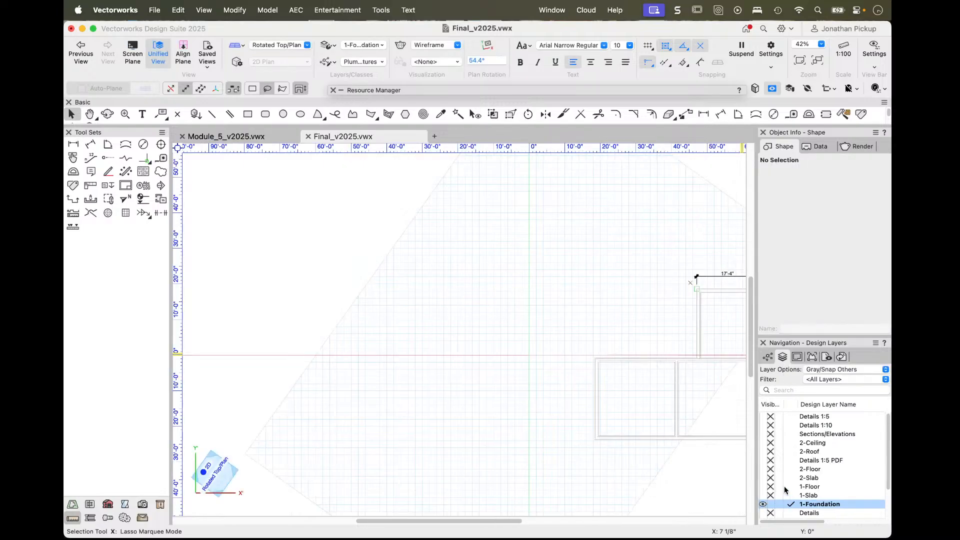
{"action": "left_click", "coordinate": [722, 275]}
{"action": "key", "text": "Delete"}
{"action": "left_click_drag", "start_coordinate": [672, 268], "coordinate": [700, 292]}
{"action": "left_click", "coordinate": [691, 283]}
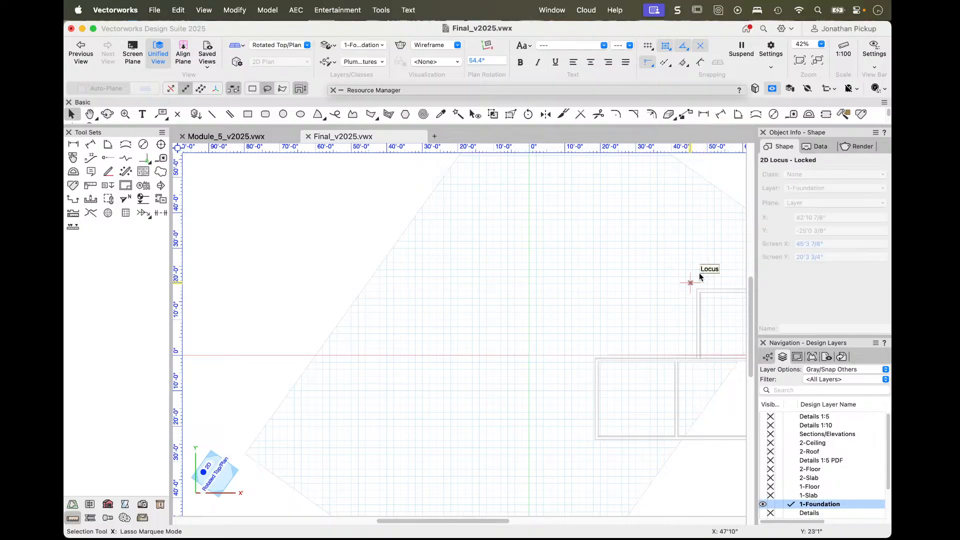
{"action": "key", "text": "h"}
{"action": "mouse_move", "coordinate": [688, 280]}
{"action": "left_mouse_down"}
{"action": "mouse_move", "coordinate": [677, 270]}
{"action": "mouse_move", "coordinate": [508, 250]}
{"action": "left_mouse_up"}
{"action": "key", "text": "x"}
{"action": "left_click", "coordinate": [573, 266]}
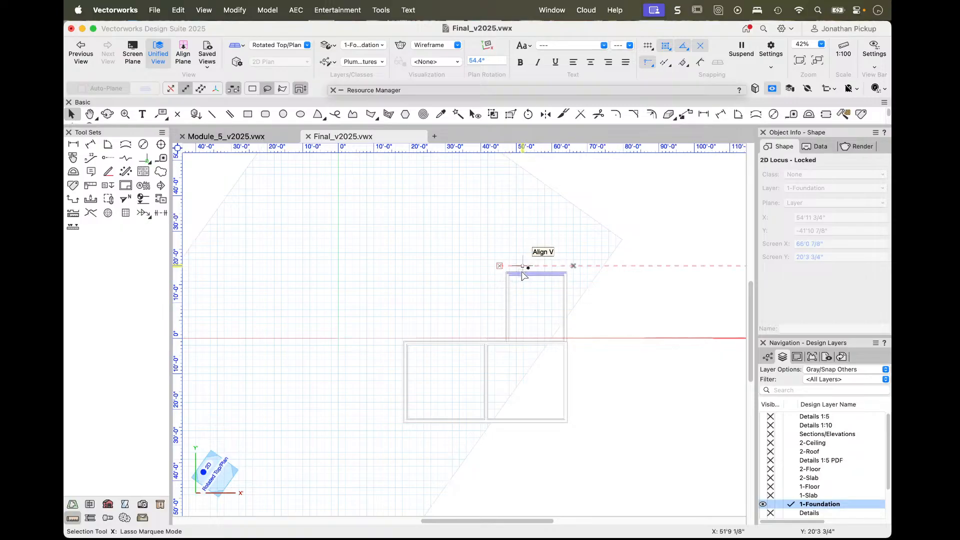
- Return to sheet layer 002 and bring the Foundation Plan viewport into close view
{"action": "left_click", "coordinate": [797, 357]}
{"action": "left_click", "coordinate": [763, 424]}
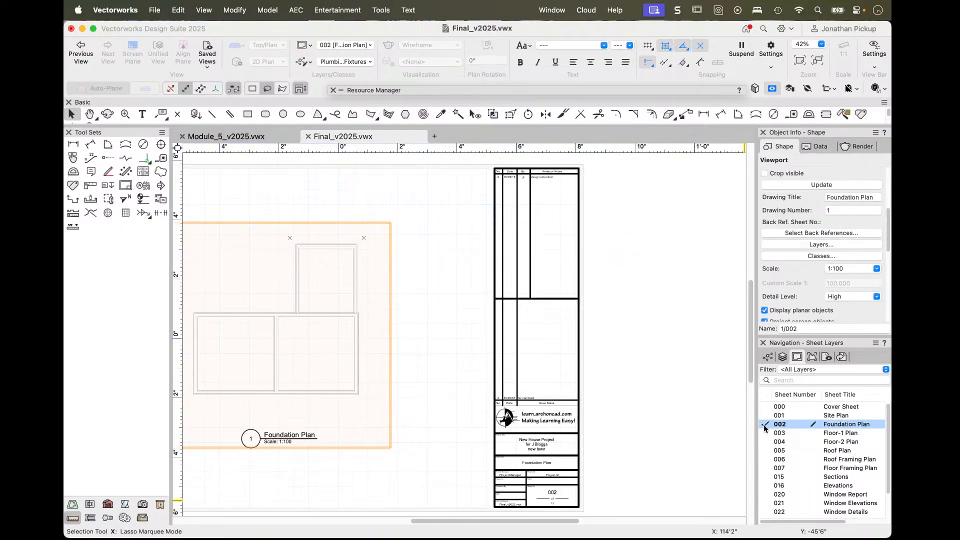
{"action": "key", "text": "h"}
{"action": "left_click_drag", "start_coordinate": [352, 311], "coordinate": [555, 340]}
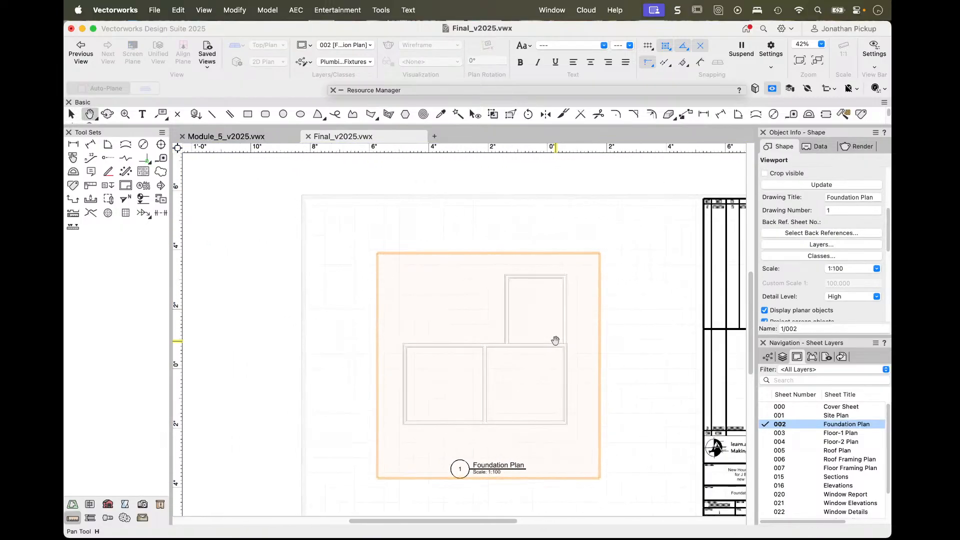
{"action": "key", "text": "x"}
{"action": "scroll", "coordinate": [500, 407], "scroll_direction": "up", "scroll_amount": 4}
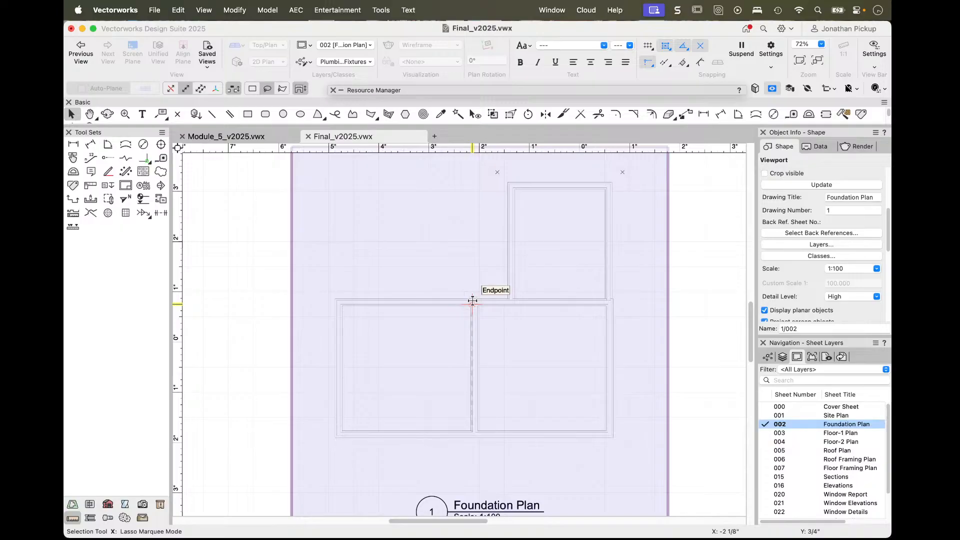
- Set the viewport's double-click action to Opens this Dialog and start editing its annotations
{"action": "right_click", "coordinate": [473, 300]}
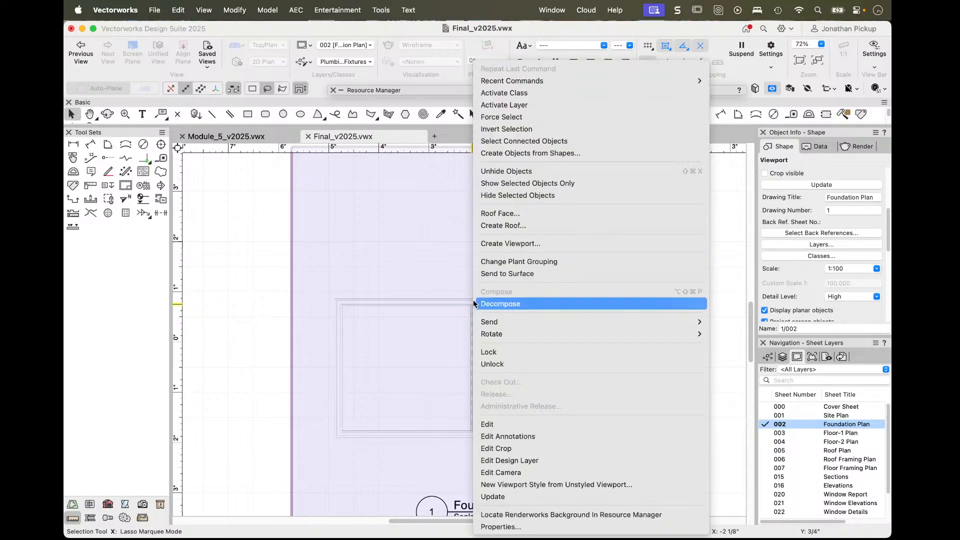
{"action": "left_click", "coordinate": [486, 425]}
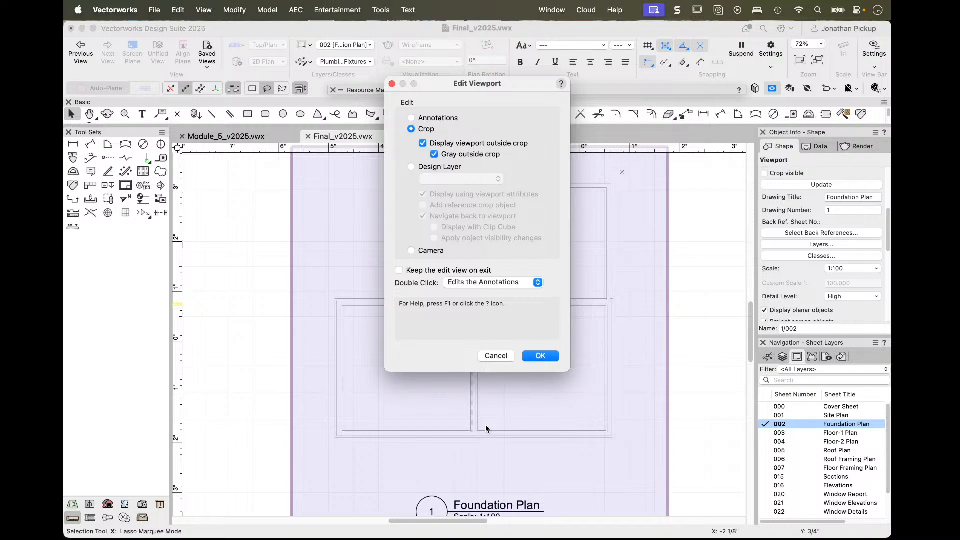
{"action": "left_click", "coordinate": [422, 118]}
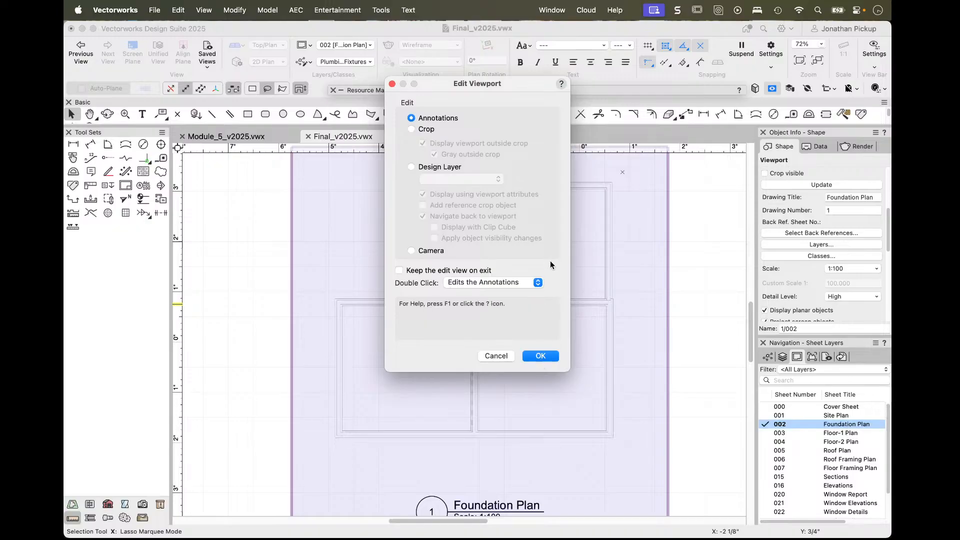
{"action": "left_click", "coordinate": [484, 282]}
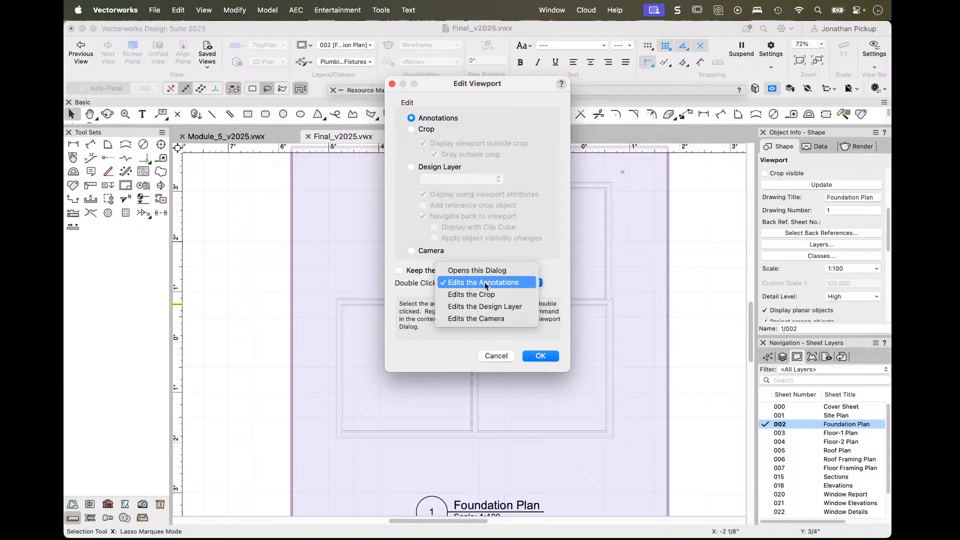
{"action": "left_click", "coordinate": [485, 271]}
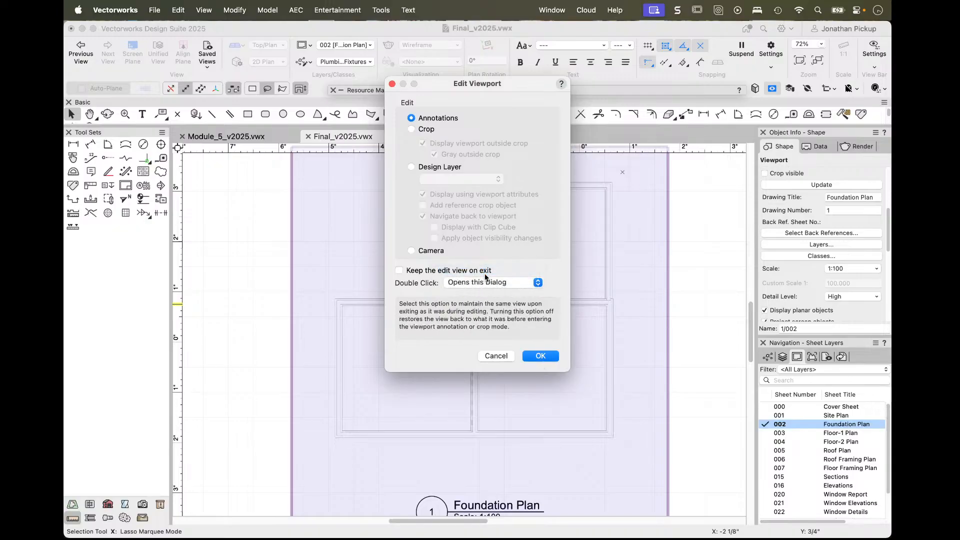
{"action": "left_click", "coordinate": [540, 356]}
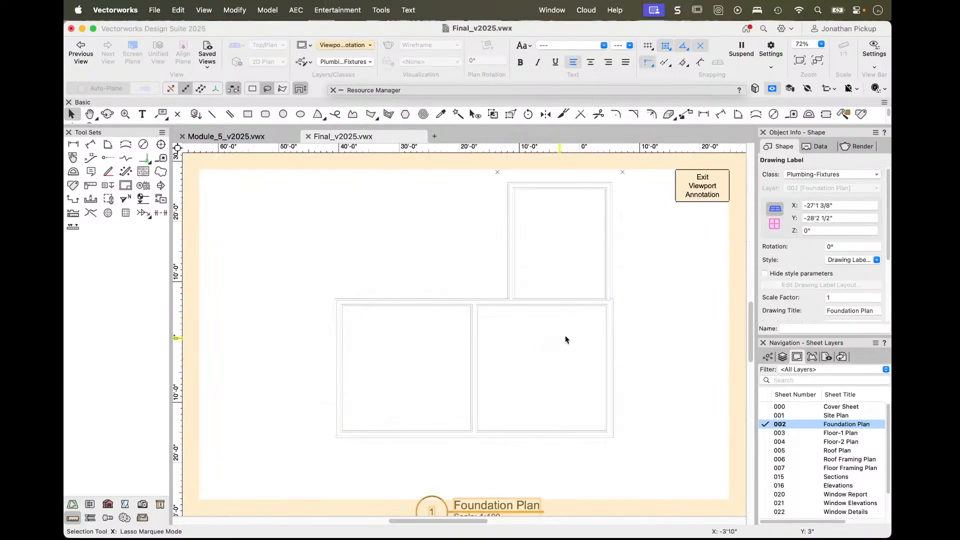
- Leave the annotation space and test the double-click action by opening the viewport's edit options, entering its annotations and exiting again
{"action": "left_click", "coordinate": [700, 184]}
{"action": "left_click", "coordinate": [707, 307]}
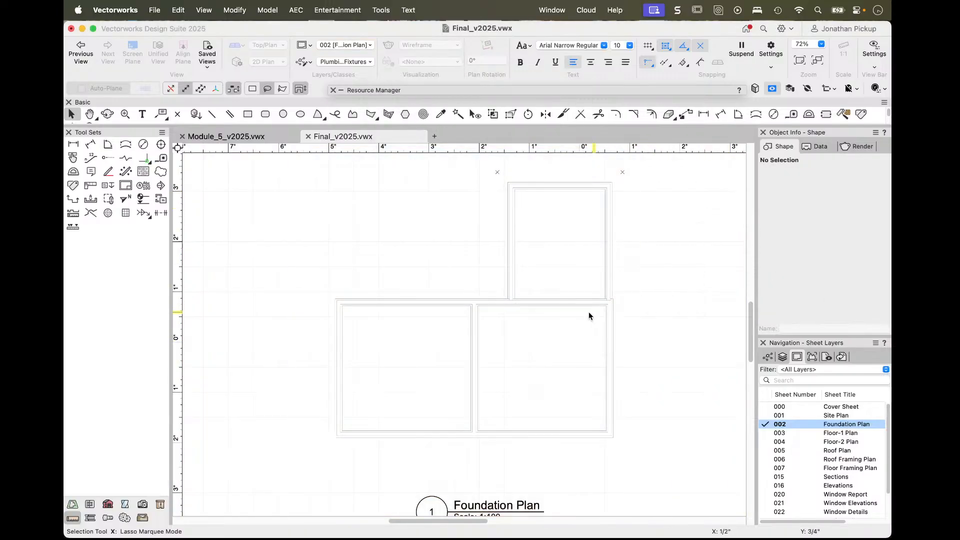
{"action": "double_click", "coordinate": [514, 300]}
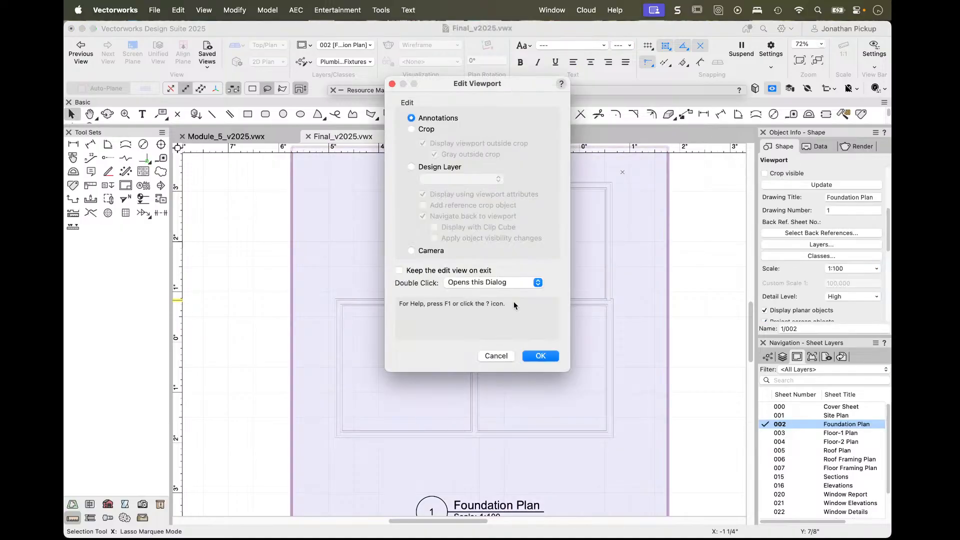
{"action": "left_click", "coordinate": [540, 356]}
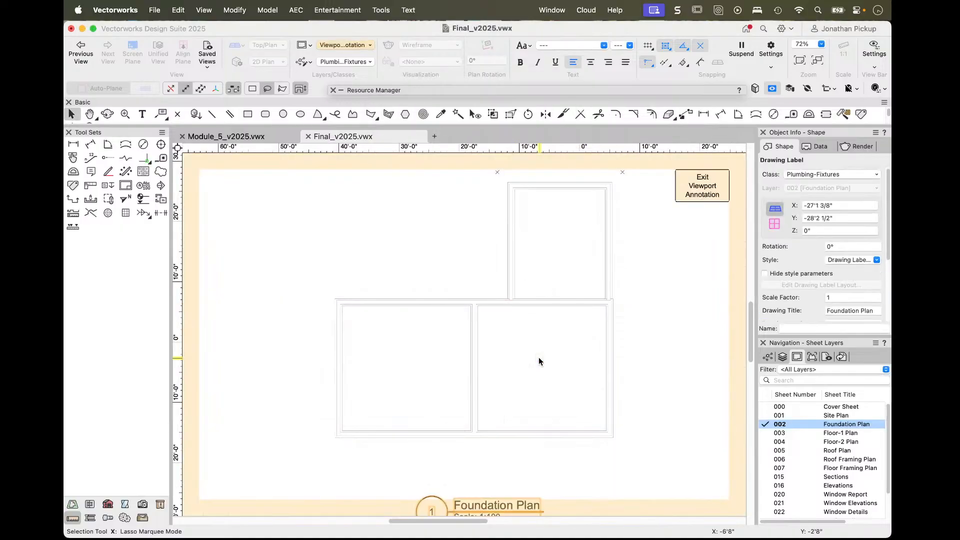
{"action": "left_click", "coordinate": [694, 183]}
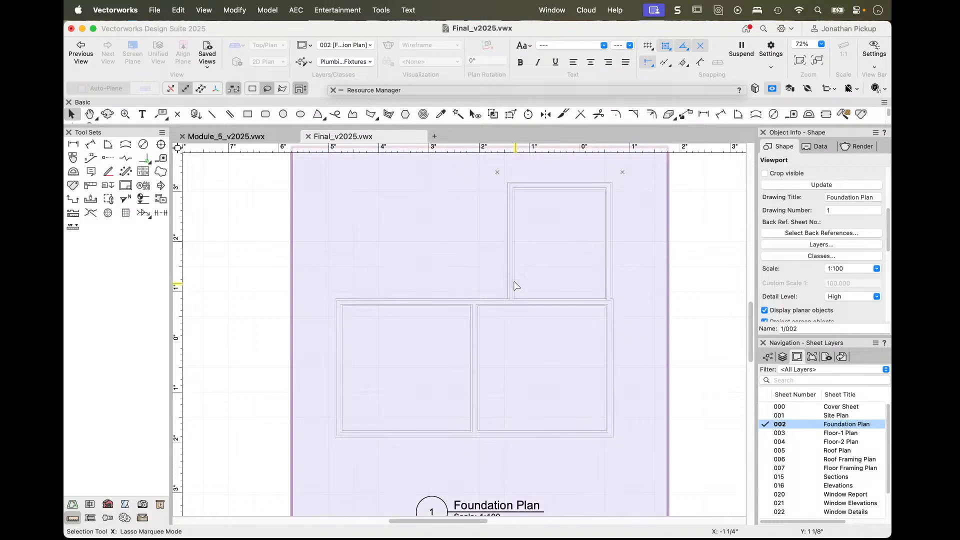
- Set the viewport's double-click action back to Edits the Annotations, enter the annotation space and exit it
{"action": "right_click", "coordinate": [515, 299]}
{"action": "left_click", "coordinate": [520, 421]}
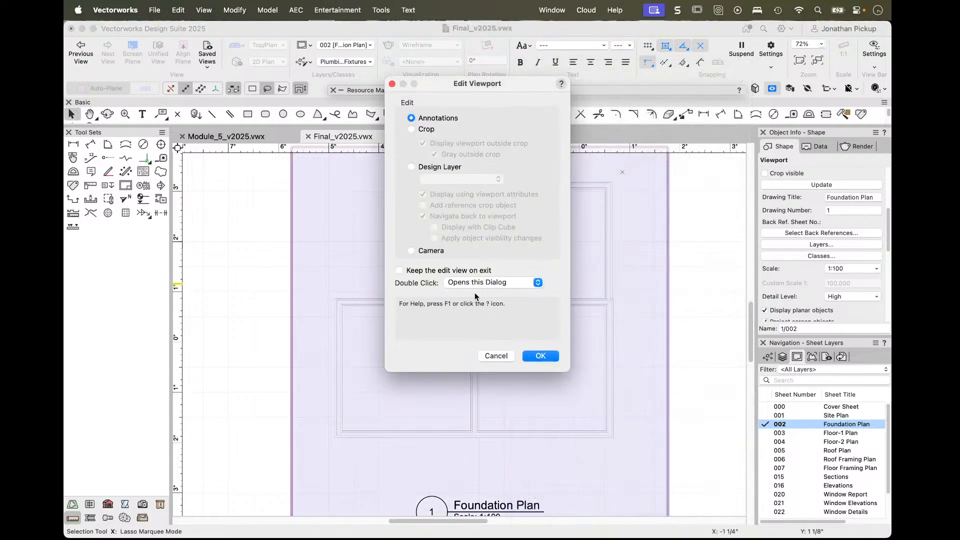
{"action": "left_click", "coordinate": [467, 285]}
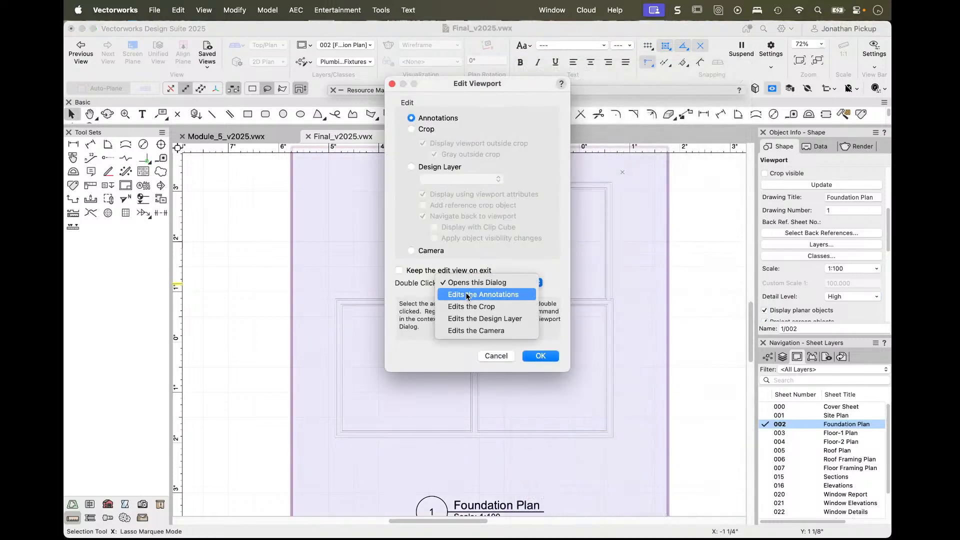
{"action": "left_click", "coordinate": [468, 295]}
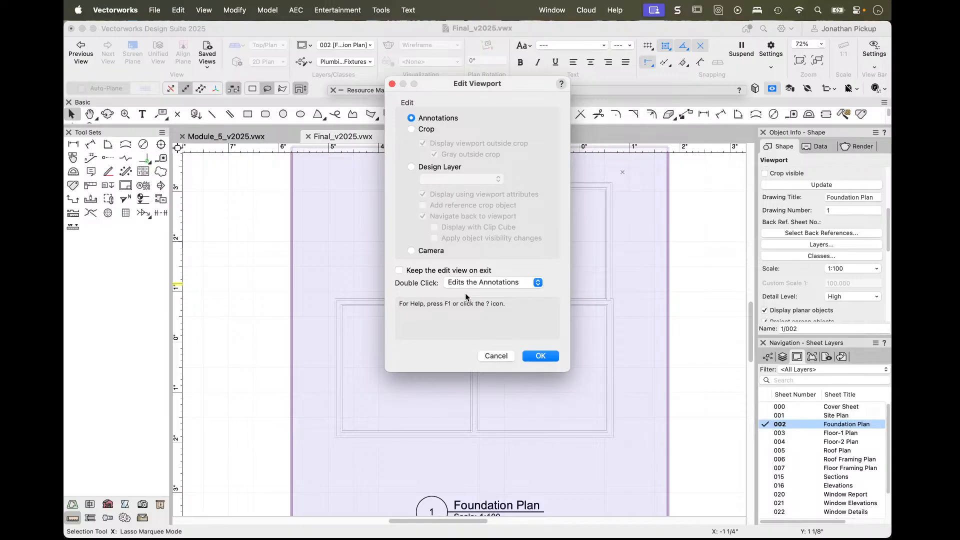
{"action": "left_click", "coordinate": [544, 355]}
{"action": "left_click", "coordinate": [693, 189]}
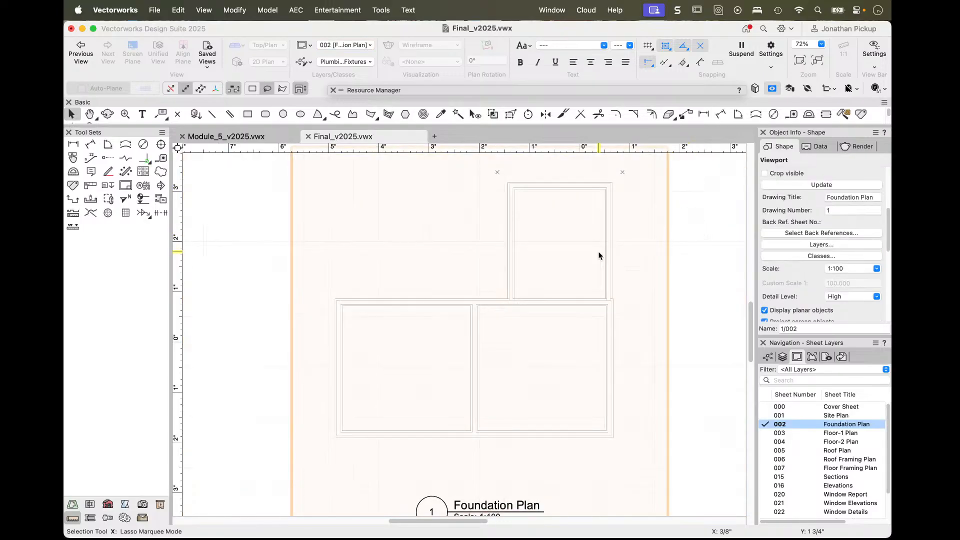
{"action": "right_click", "coordinate": [511, 291]}
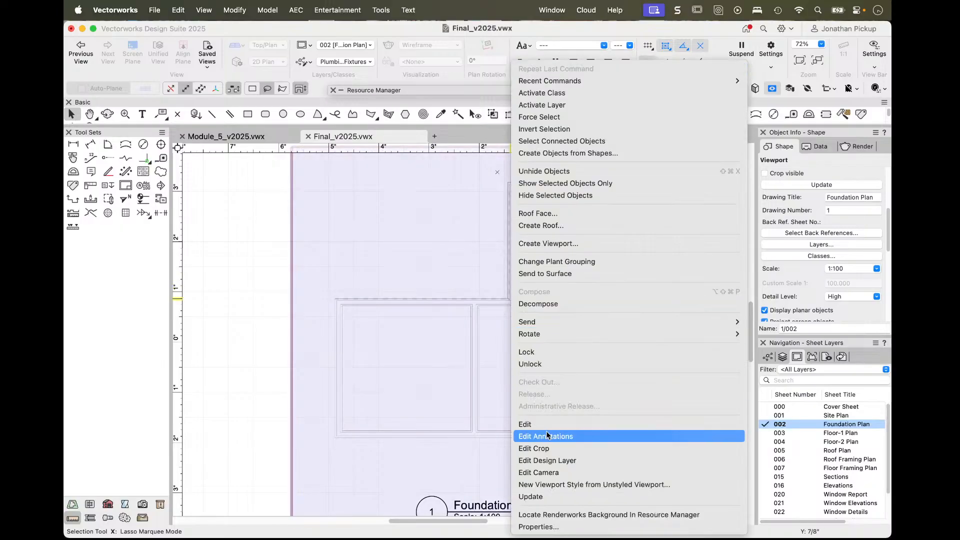
{"action": "left_click", "coordinate": [540, 466]}
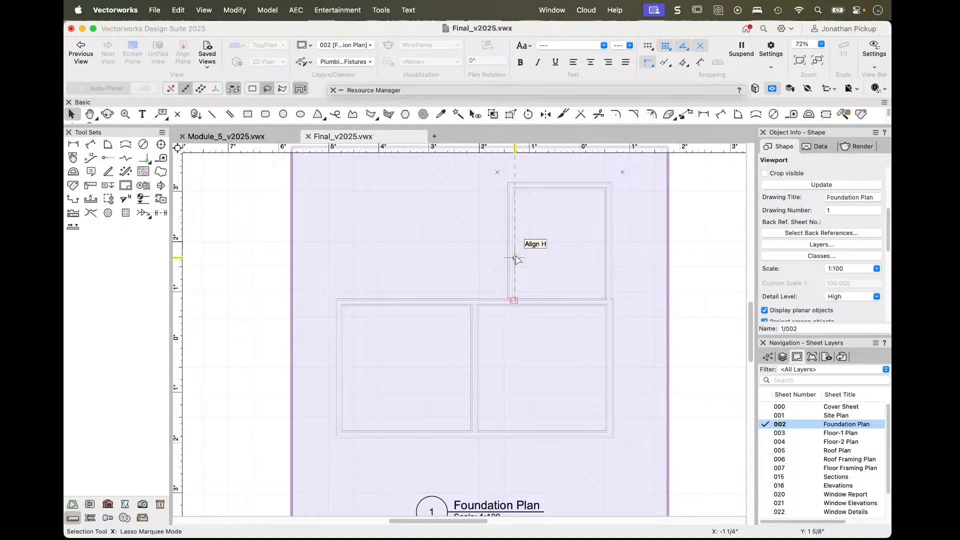
{"action": "right_click", "coordinate": [511, 263]}
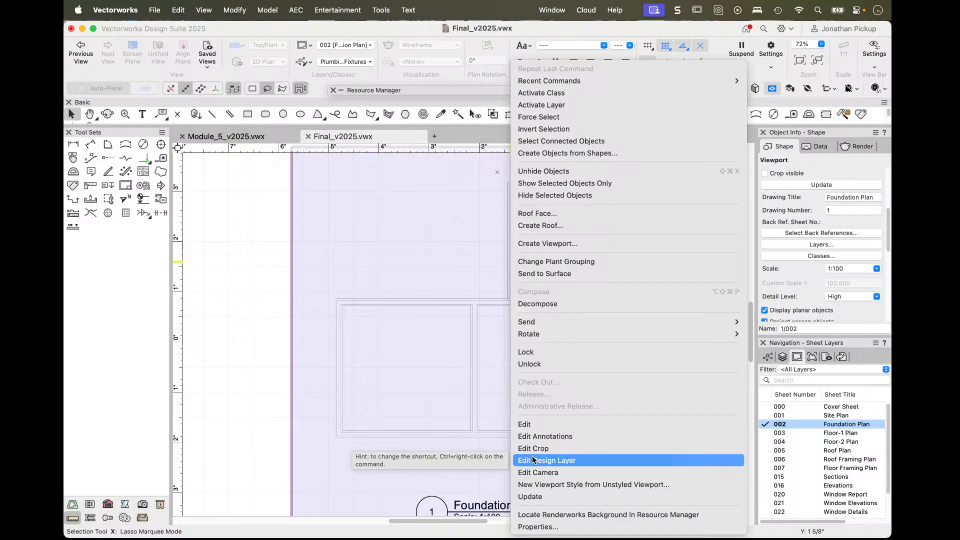
{"action": "right_click", "coordinate": [395, 258]}
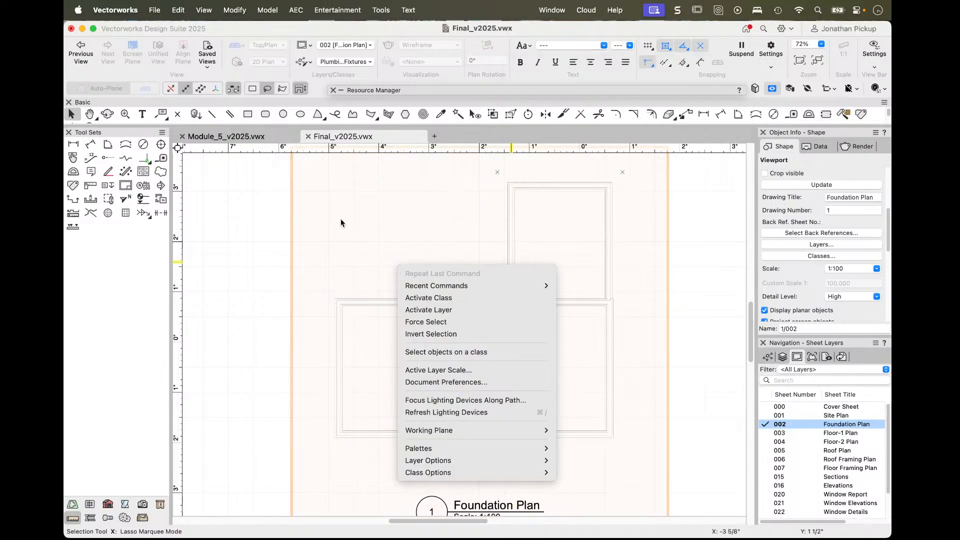
{"action": "left_click", "coordinate": [341, 218]}
{"action": "left_click", "coordinate": [400, 257]}
{"action": "left_click", "coordinate": [388, 247]}
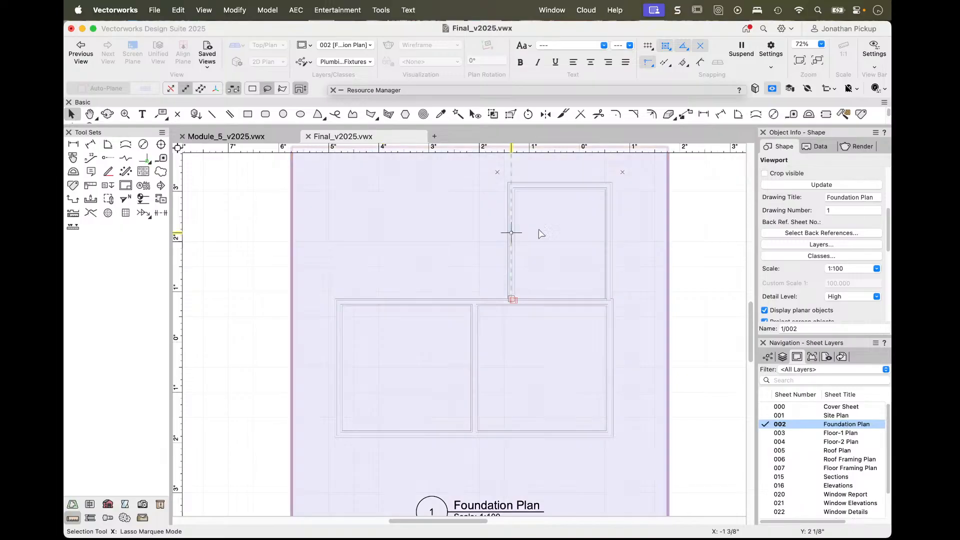
- Make the Site Model layer visible in the Foundation Plan viewport and review the viewport's class visibilities
{"action": "left_click", "coordinate": [801, 245]}
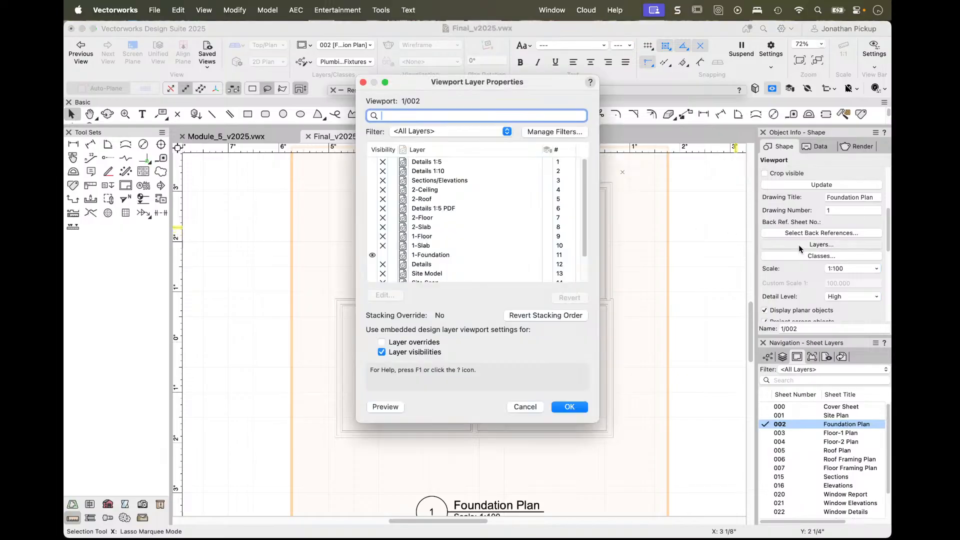
{"action": "scroll", "coordinate": [400, 254], "scroll_direction": "down", "scroll_amount": 3}
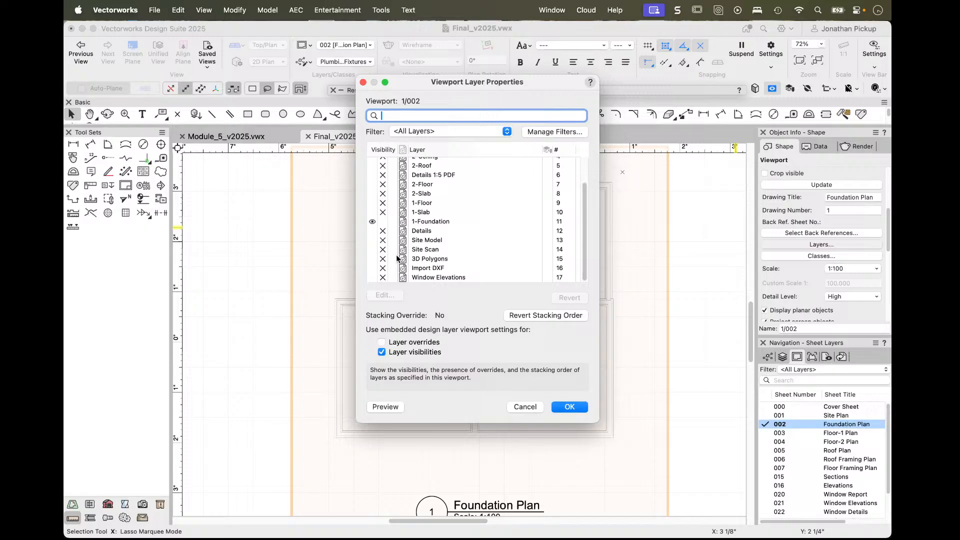
{"action": "left_click", "coordinate": [371, 240]}
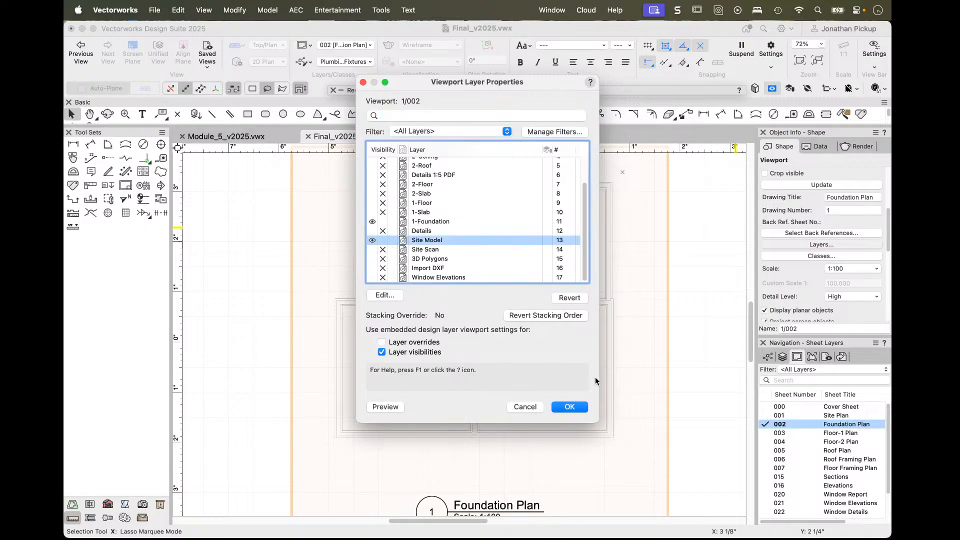
{"action": "left_click", "coordinate": [569, 407]}
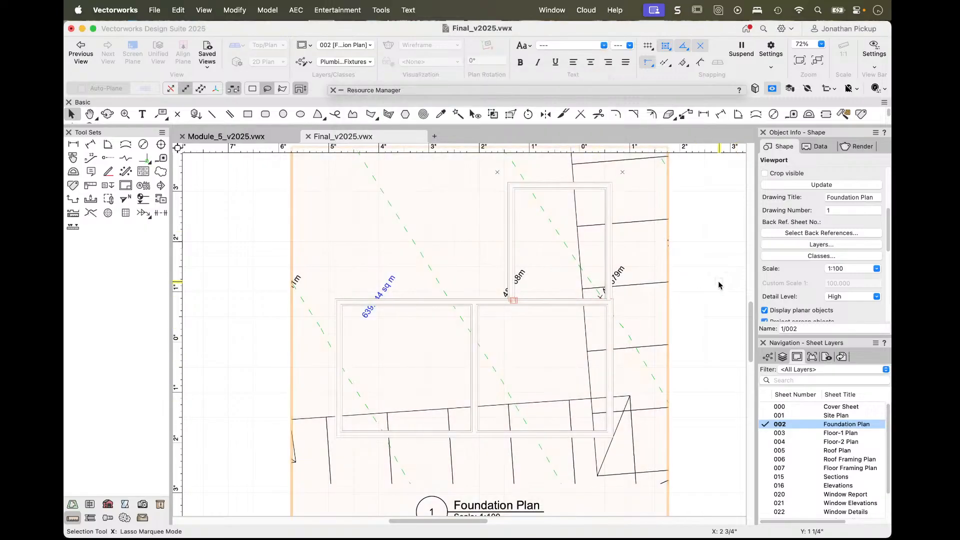
{"action": "left_click", "coordinate": [797, 256]}
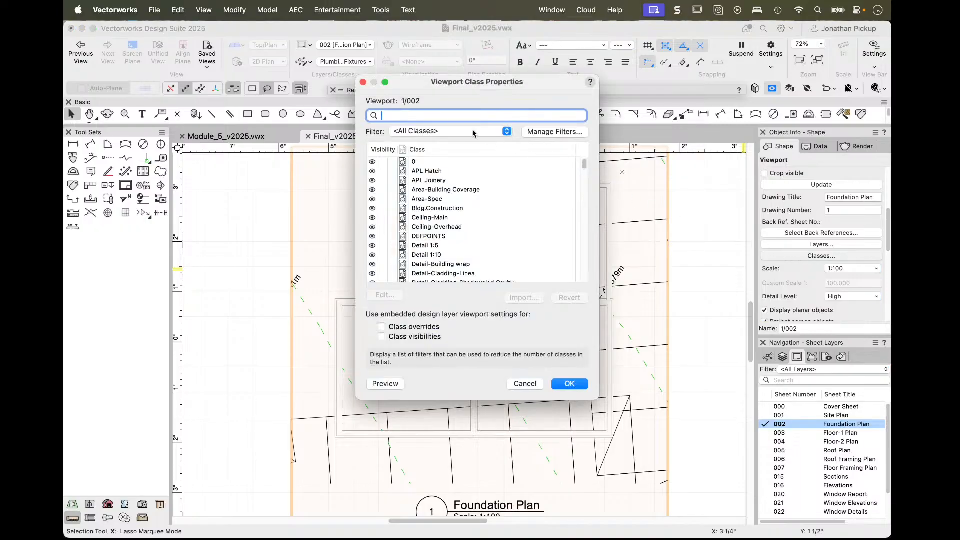
{"action": "key", "text": "Return"}
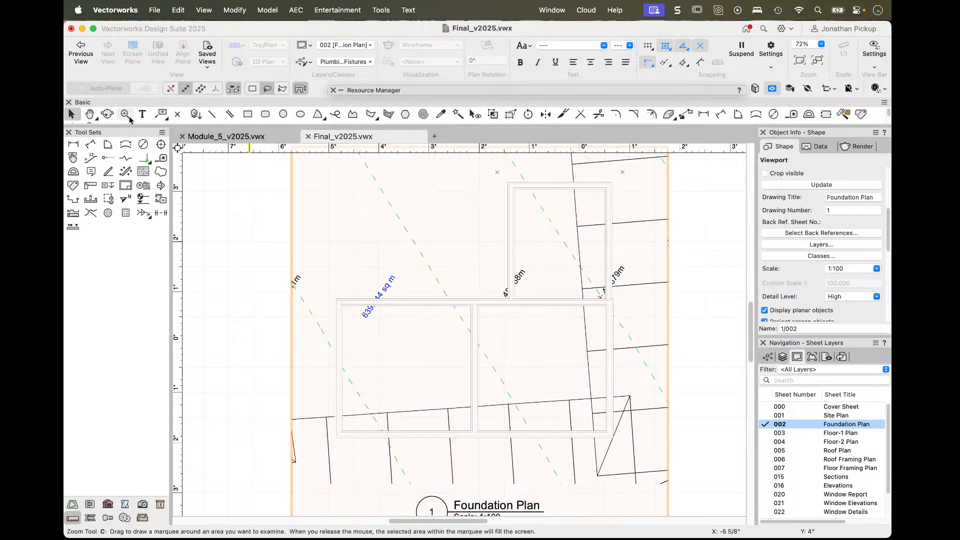
- Use the Visibility tool to hide the Site-Recession Planes class in the Foundation Plan viewport, and return to the Selection tool
{"action": "left_click", "coordinate": [474, 114]}
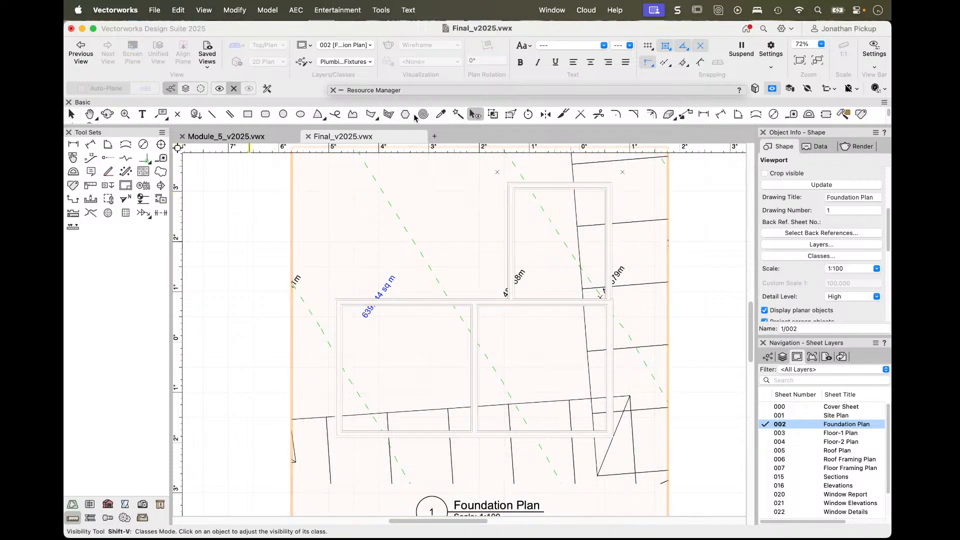
{"action": "left_click", "coordinate": [638, 225]}
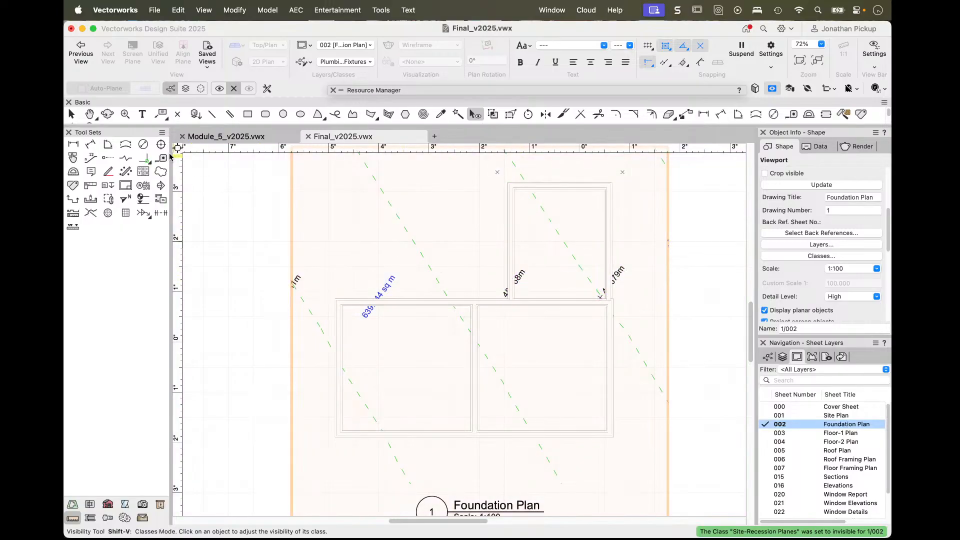
{"action": "key", "text": "x"}
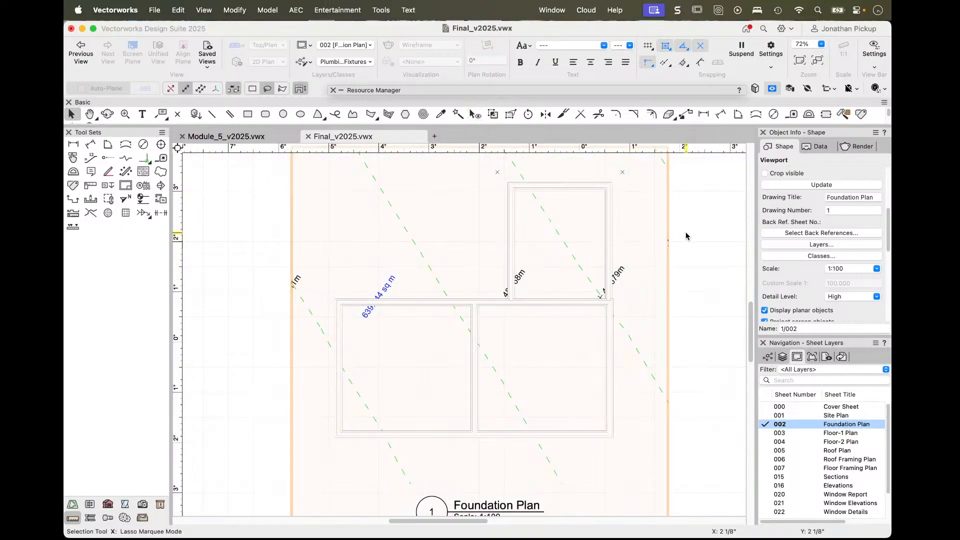
- Enter the design layer from a foundation wall in the viewport, check which design layer is active, and return to the viewport
{"action": "right_click", "coordinate": [606, 207]}
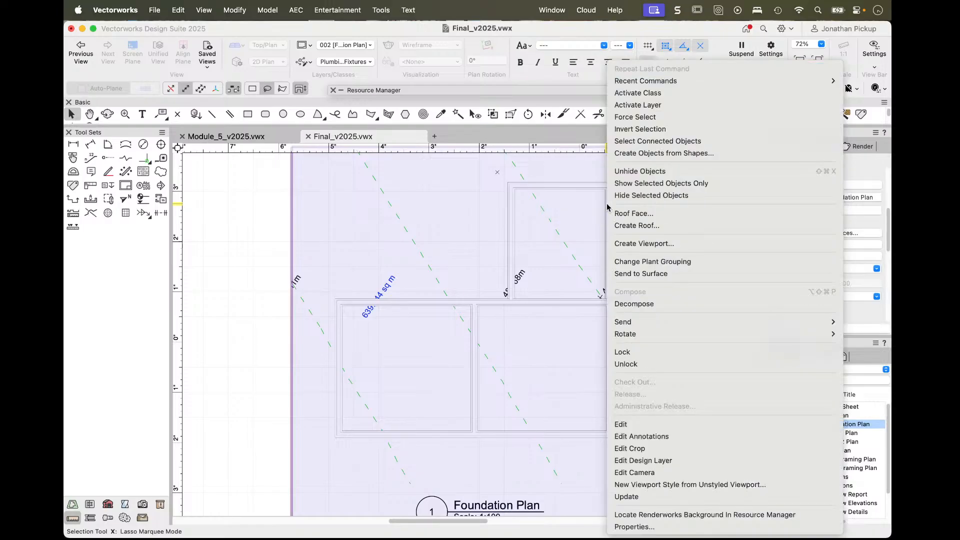
{"action": "left_click", "coordinate": [632, 460]}
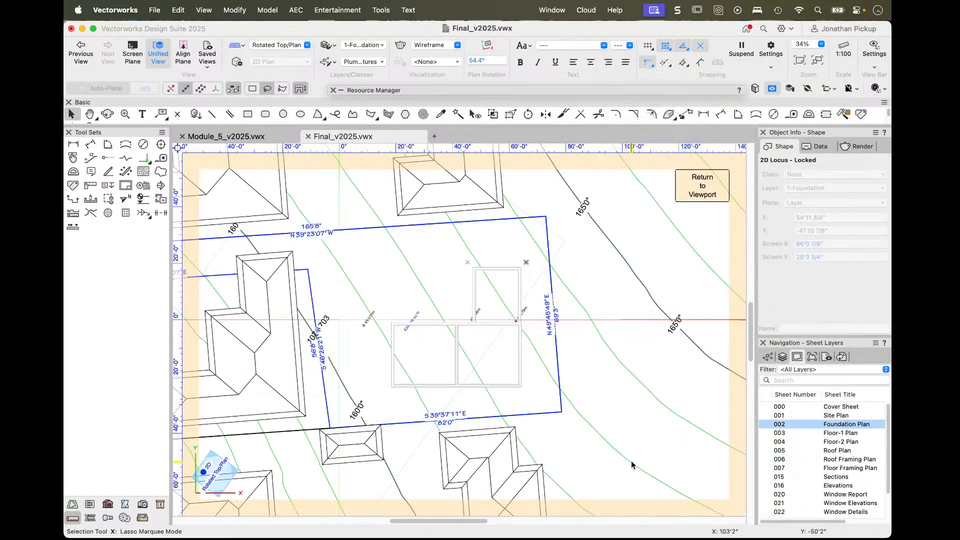
{"action": "left_click", "coordinate": [783, 356]}
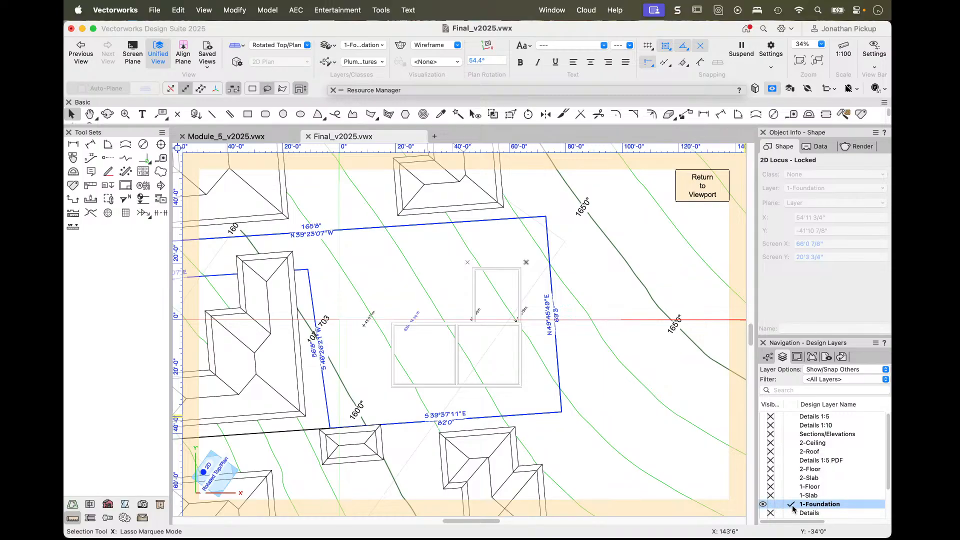
{"action": "left_click", "coordinate": [702, 186]}
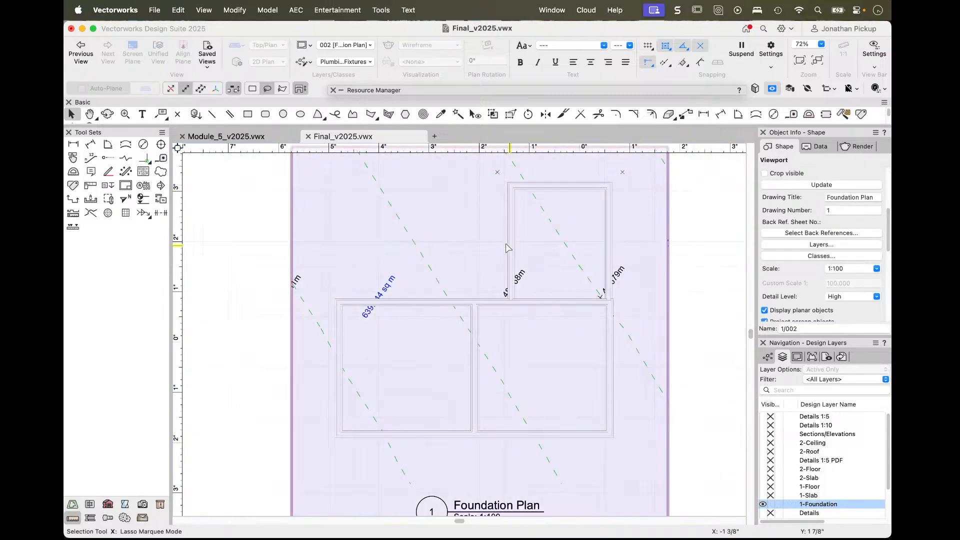
- Enter the design layer from the site area outside the foundation walls, check the active design layer, and return to the viewport
{"action": "right_click", "coordinate": [407, 226]}
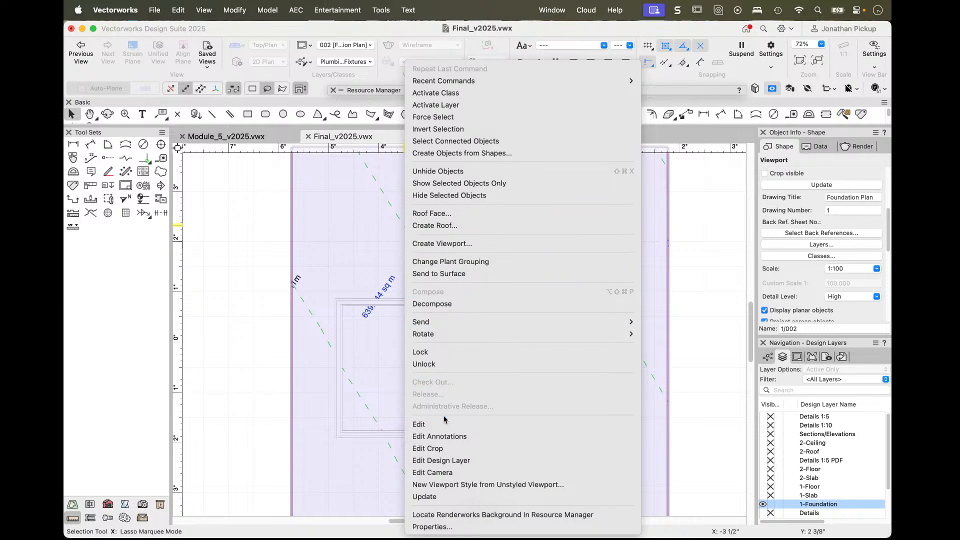
{"action": "left_click", "coordinate": [442, 461]}
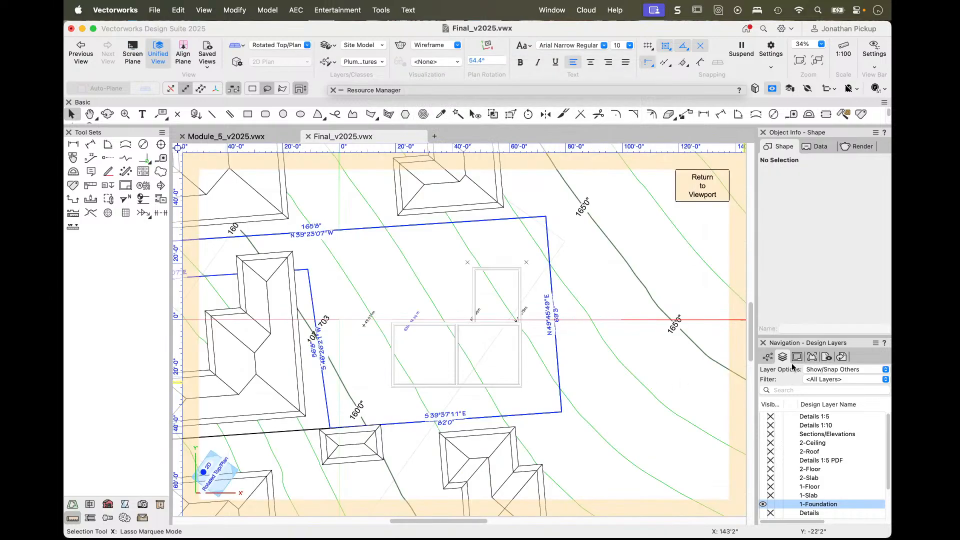
{"action": "scroll", "coordinate": [788, 468], "scroll_direction": "down", "scroll_amount": 3}
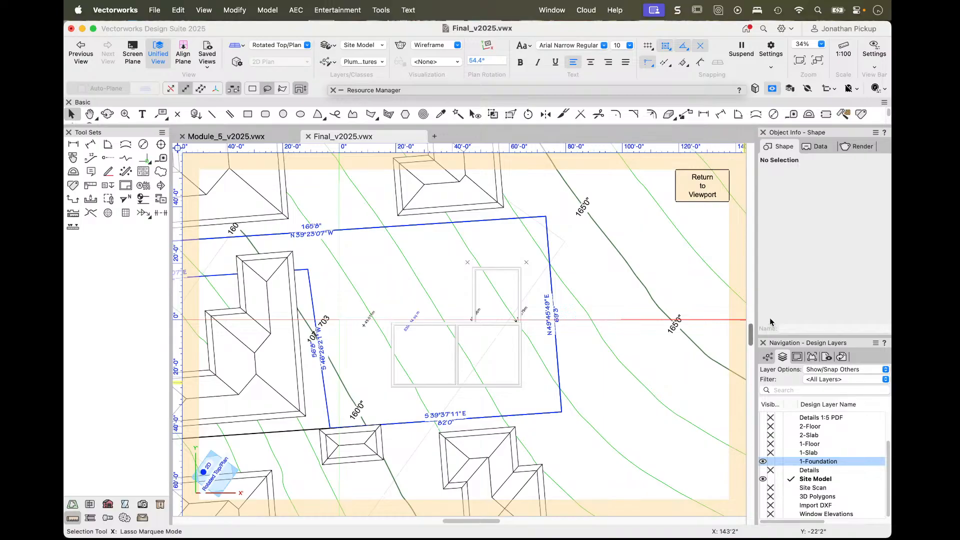
{"action": "left_click", "coordinate": [702, 186]}
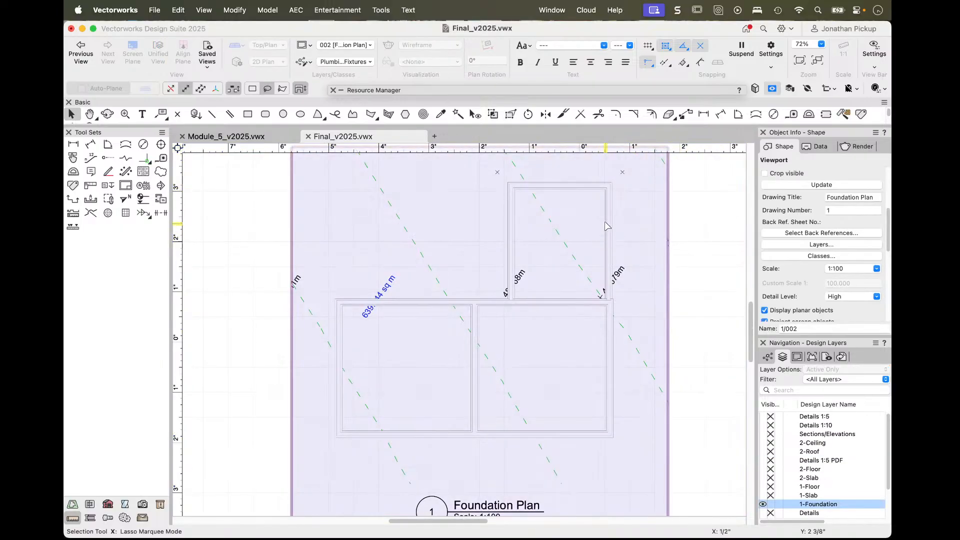
- Open the viewport's edit options and enter the 1-Foundation design layer with Add reference crop object enabled
{"action": "right_click", "coordinate": [611, 214]}
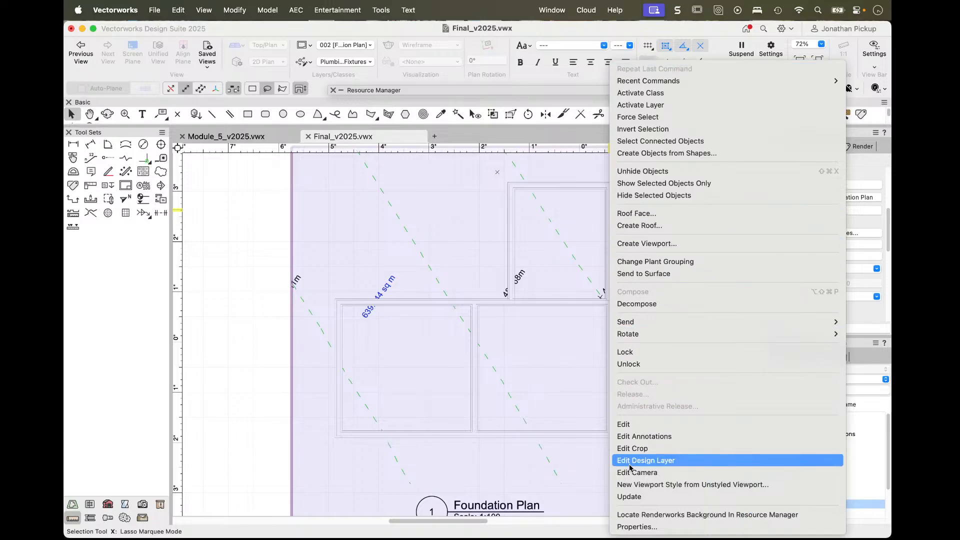
{"action": "left_click", "coordinate": [620, 423]}
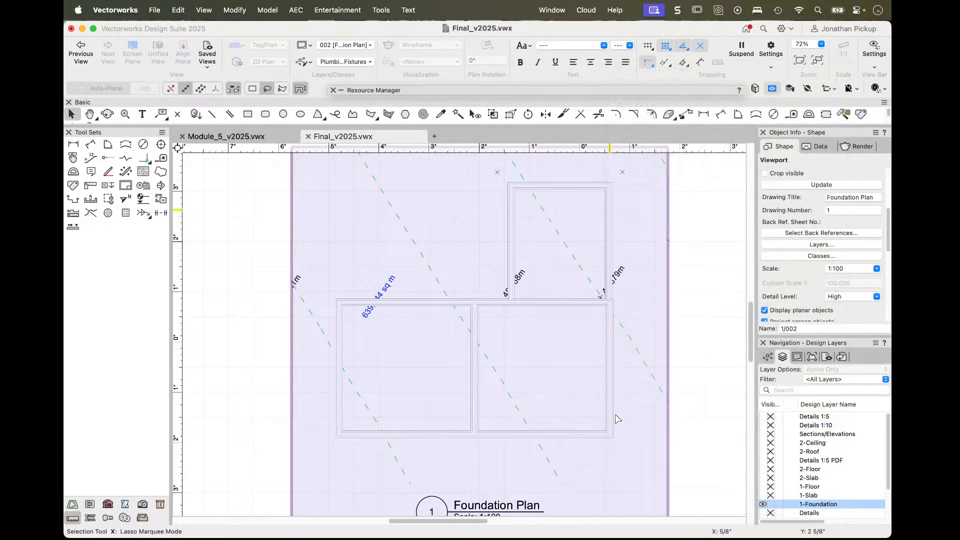
{"action": "left_click", "coordinate": [412, 167]}
{"action": "left_click", "coordinate": [432, 180]}
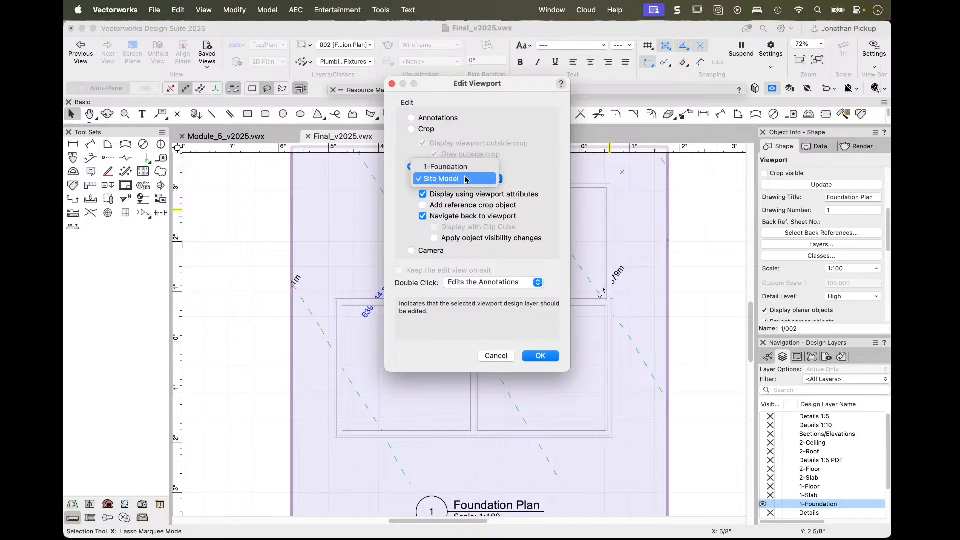
{"action": "left_click", "coordinate": [525, 170]}
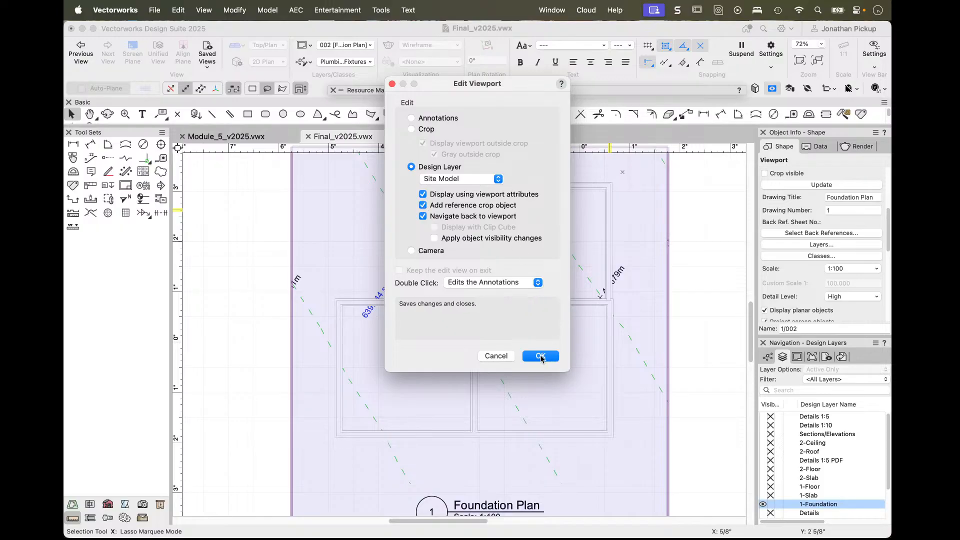
{"action": "left_click", "coordinate": [463, 178]}
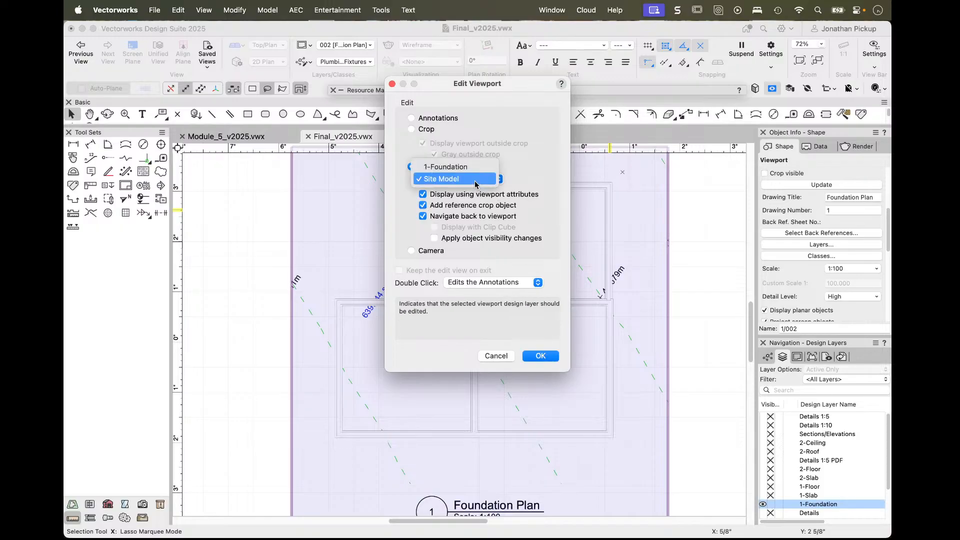
{"action": "left_click", "coordinate": [447, 165]}
{"action": "left_click", "coordinate": [540, 355]}
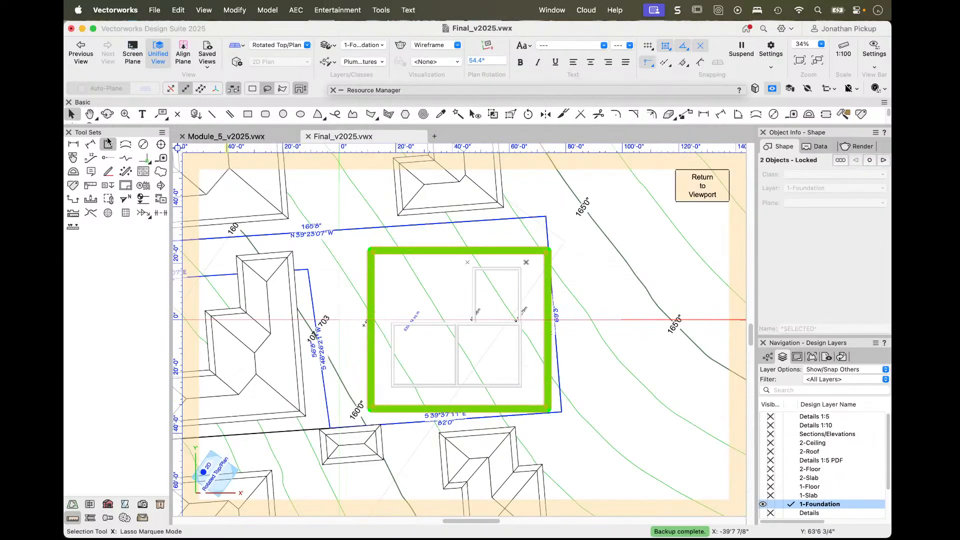
- Assign the green reference crop rectangle on the 1-Foundation layer to the NonPlot class
{"action": "left_click", "coordinate": [429, 251]}
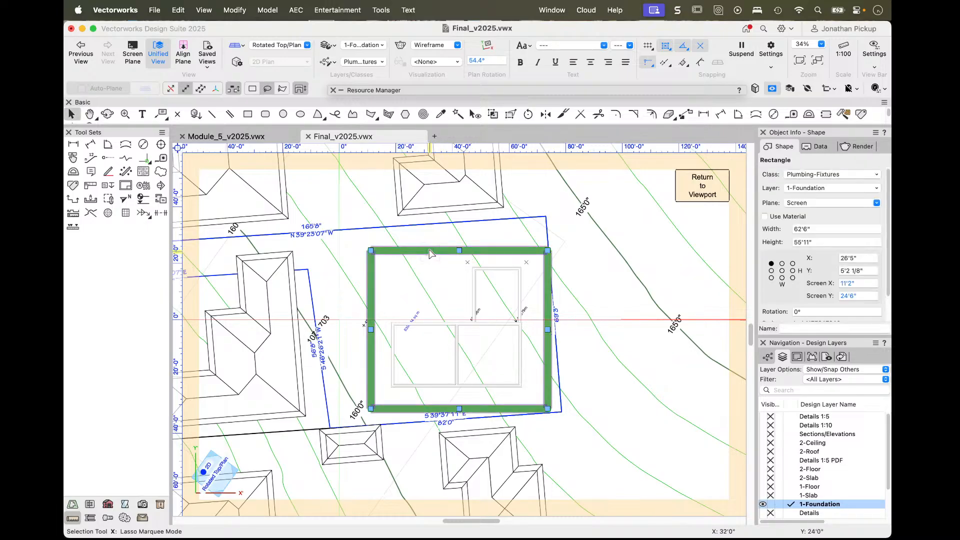
{"action": "left_click", "coordinate": [805, 174]}
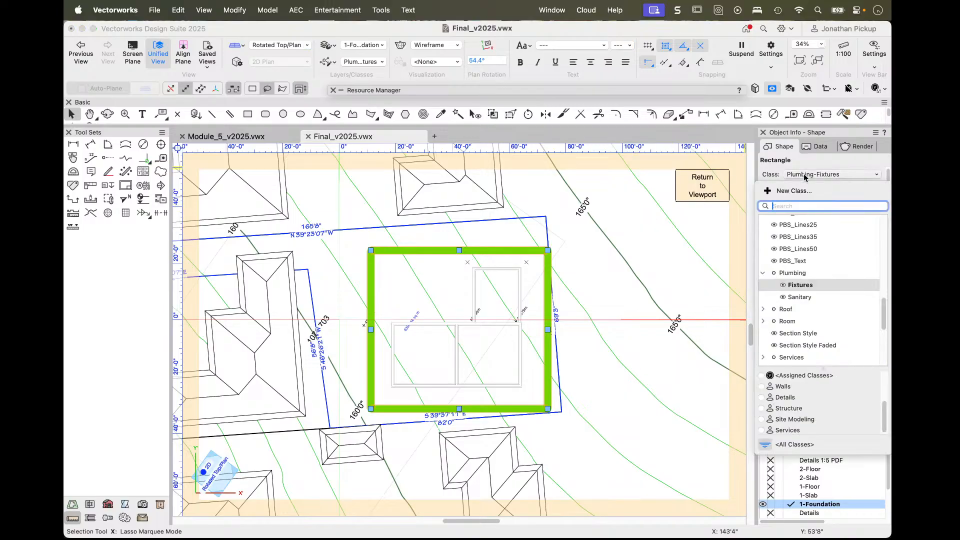
{"action": "type", "text": "non"}
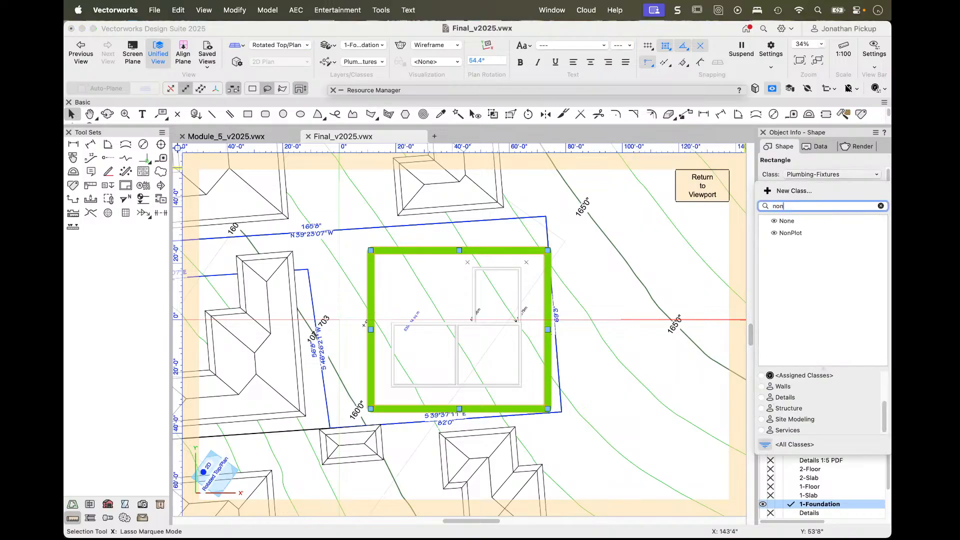
{"action": "left_click", "coordinate": [797, 234]}
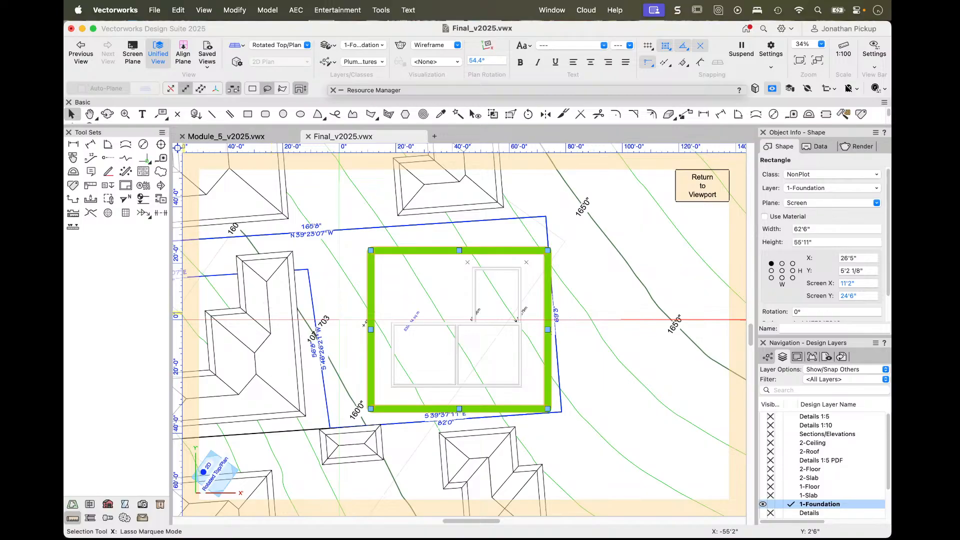
- Set the reference crop rectangle's line thickness to 0.70 and return to the viewport
{"action": "left_click_drag", "start_coordinate": [65, 313], "coordinate": [213, 165]}
{"action": "left_click", "coordinate": [228, 290]}
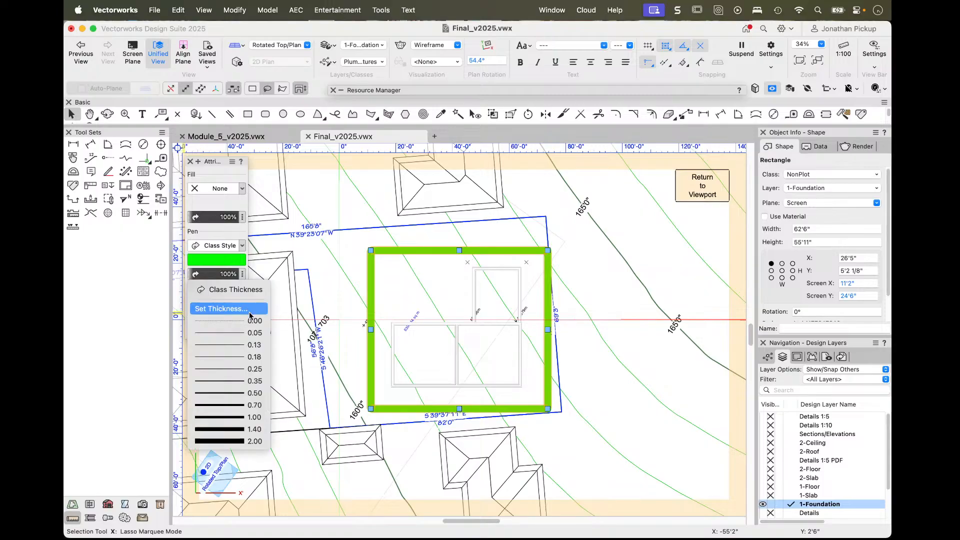
{"action": "left_click", "coordinate": [230, 405]}
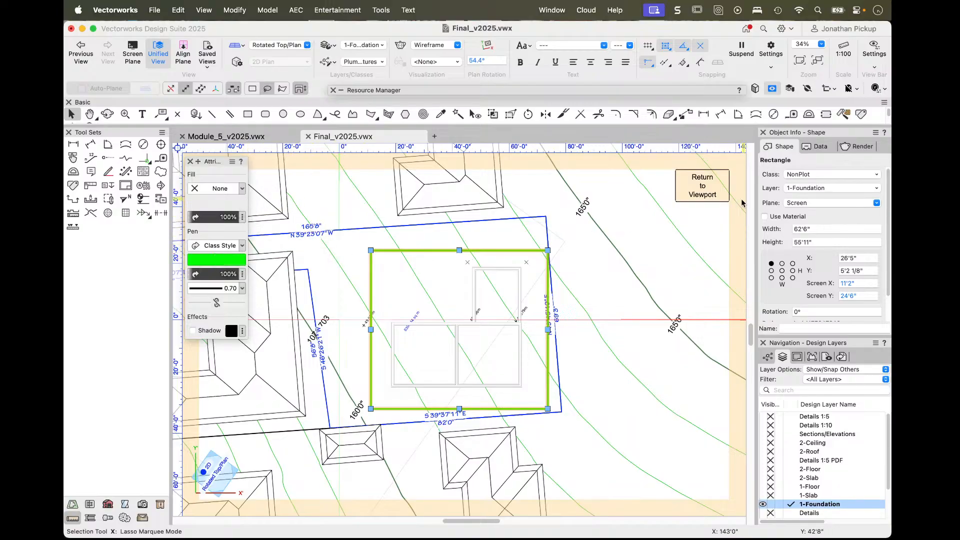
{"action": "left_click", "coordinate": [710, 193]}
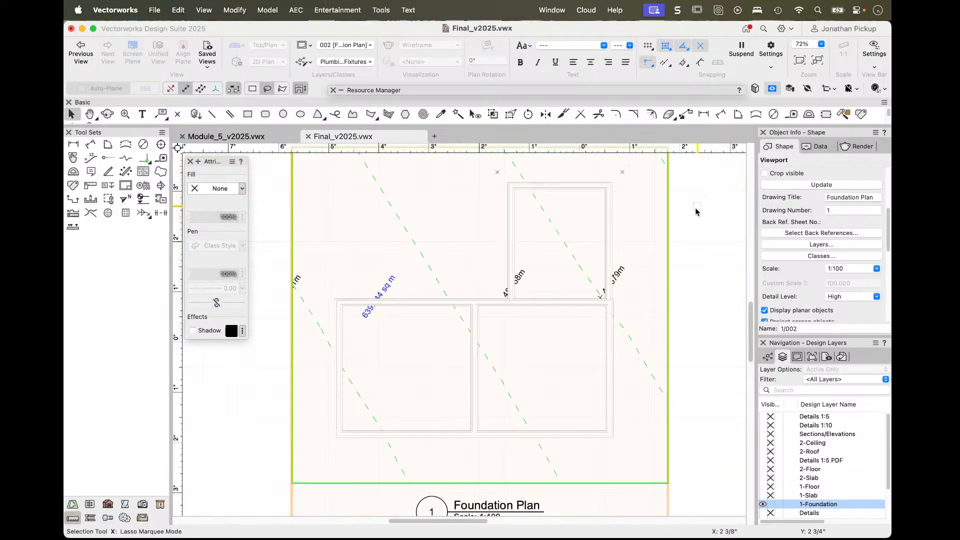
- Enter the Site Model layer from the viewport, delete the extra thick reference crop rectangle there, and return to the viewport
{"action": "right_click", "coordinate": [614, 260]}
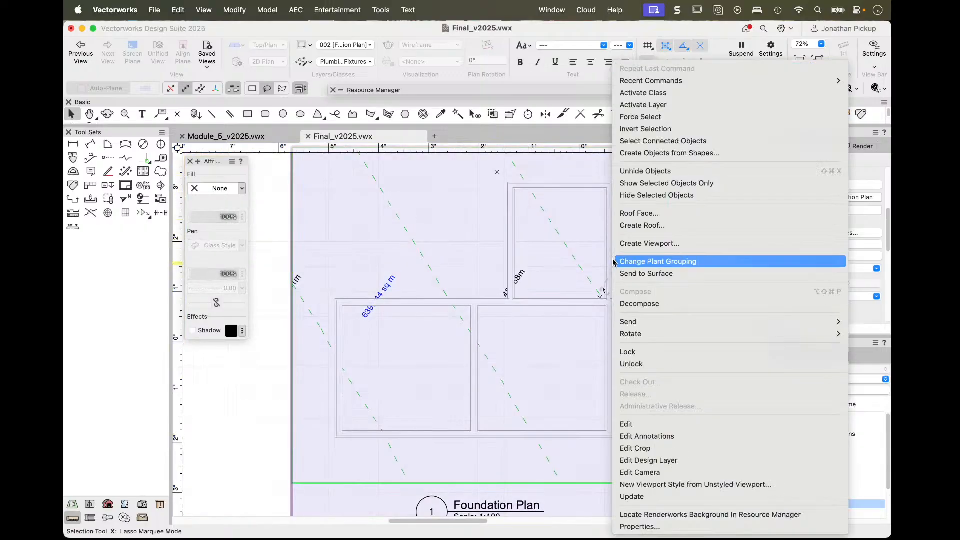
{"action": "left_click", "coordinate": [629, 461]}
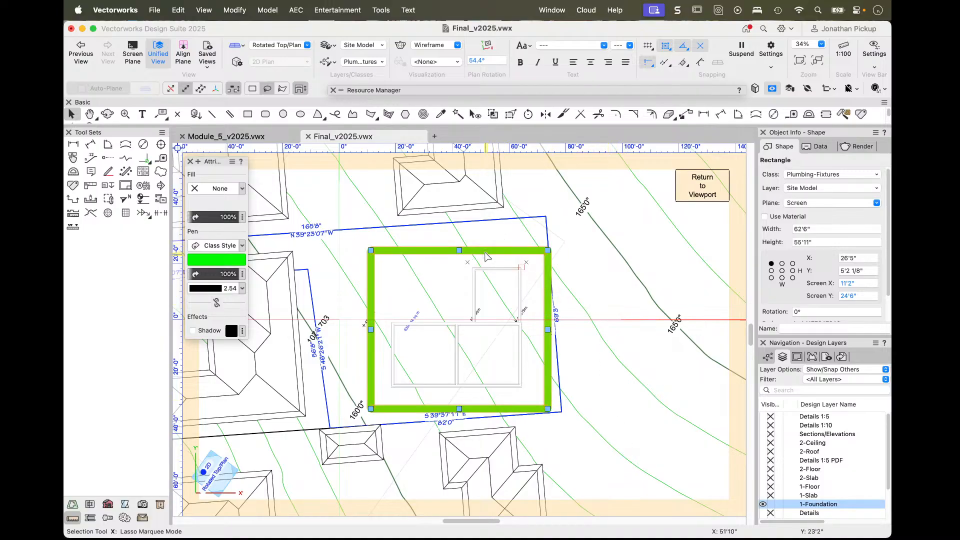
{"action": "left_click_drag", "start_coordinate": [485, 256], "coordinate": [553, 235]}
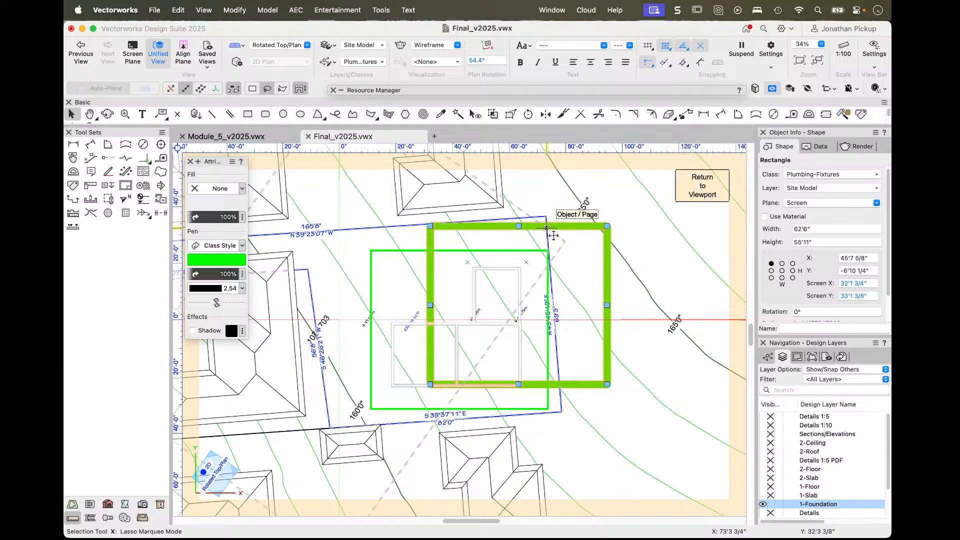
{"action": "key", "text": "Delete"}
{"action": "left_click", "coordinate": [692, 193]}
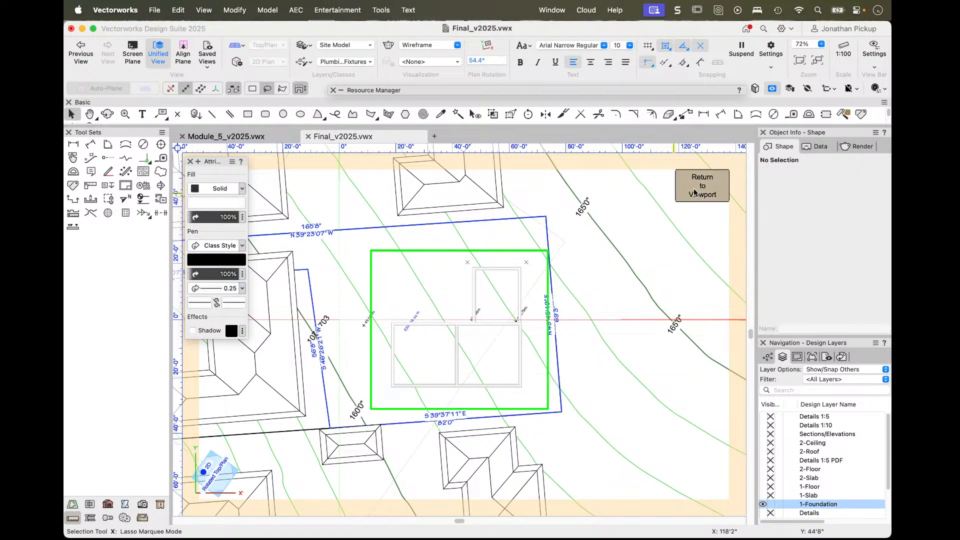
{"action": "right_click", "coordinate": [589, 251]}
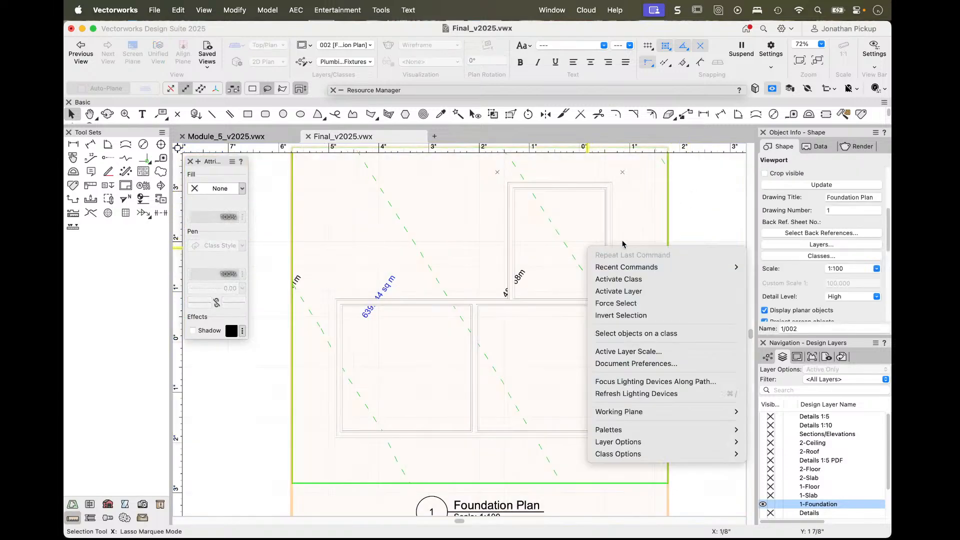
- Open the Foundation Plan viewport for editing on the Site Model design layer without adding a reference crop object, and return to the sheet
{"action": "left_click", "coordinate": [683, 215]}
{"action": "left_click", "coordinate": [605, 225]}
{"action": "right_click", "coordinate": [605, 226]}
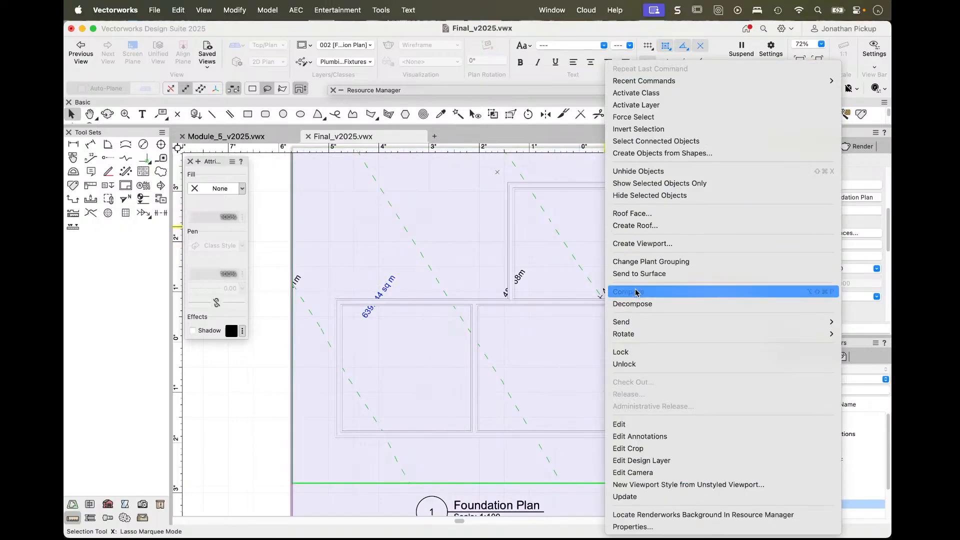
{"action": "left_click", "coordinate": [653, 424]}
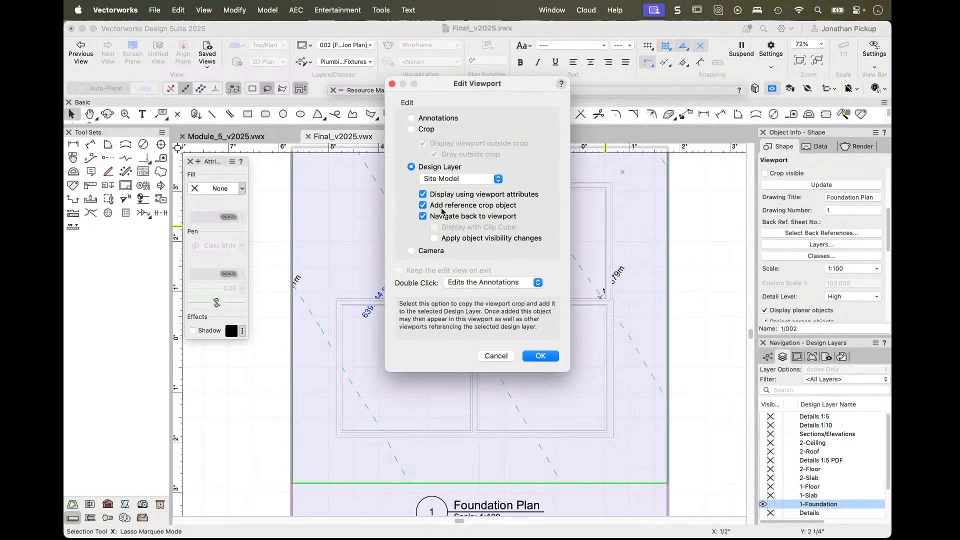
{"action": "left_click", "coordinate": [441, 211]}
{"action": "left_click", "coordinate": [539, 356]}
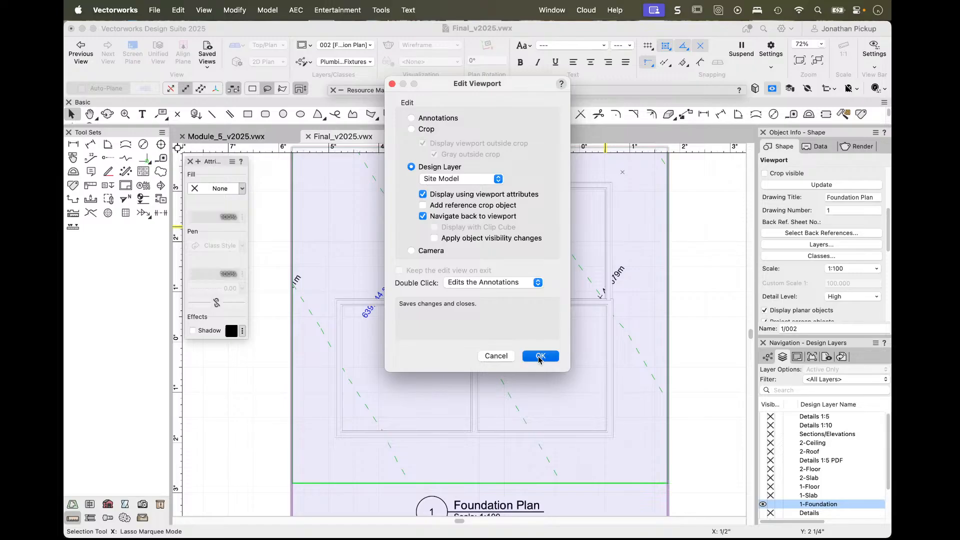
{"action": "left_click", "coordinate": [703, 185]}
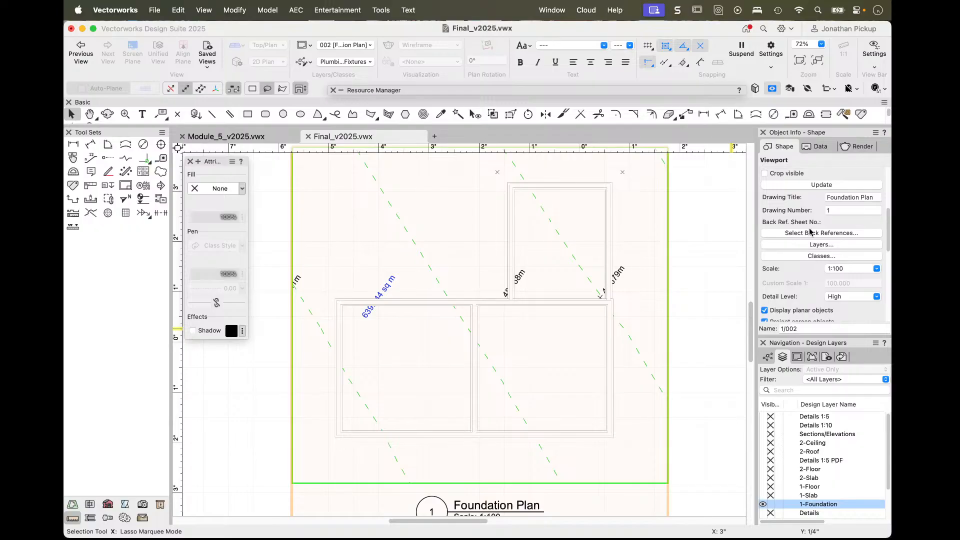
- Create a new viewport style from the unstyled Foundation Plan viewport and name it Foundation Plans
{"action": "scroll", "coordinate": [847, 240], "scroll_direction": "up", "scroll_amount": 3}
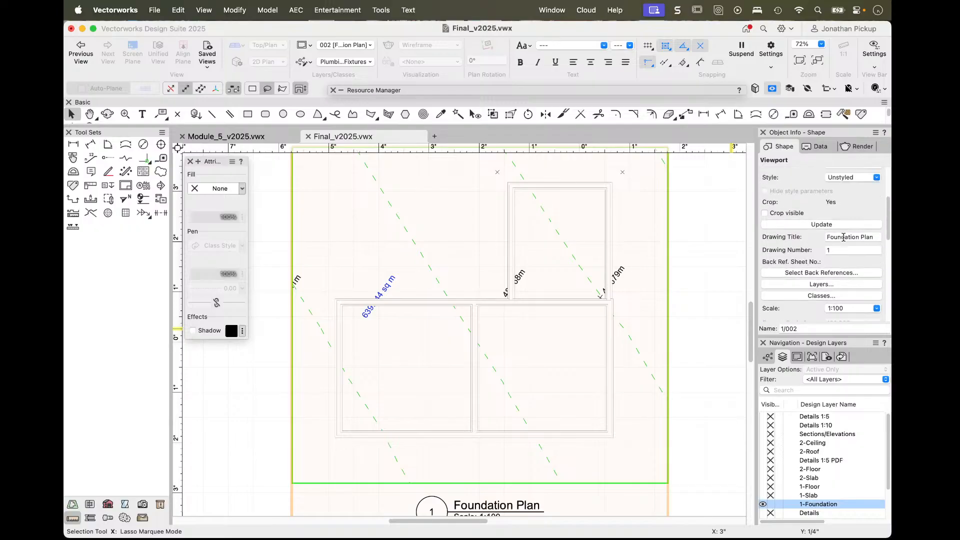
{"action": "left_click", "coordinate": [853, 205]}
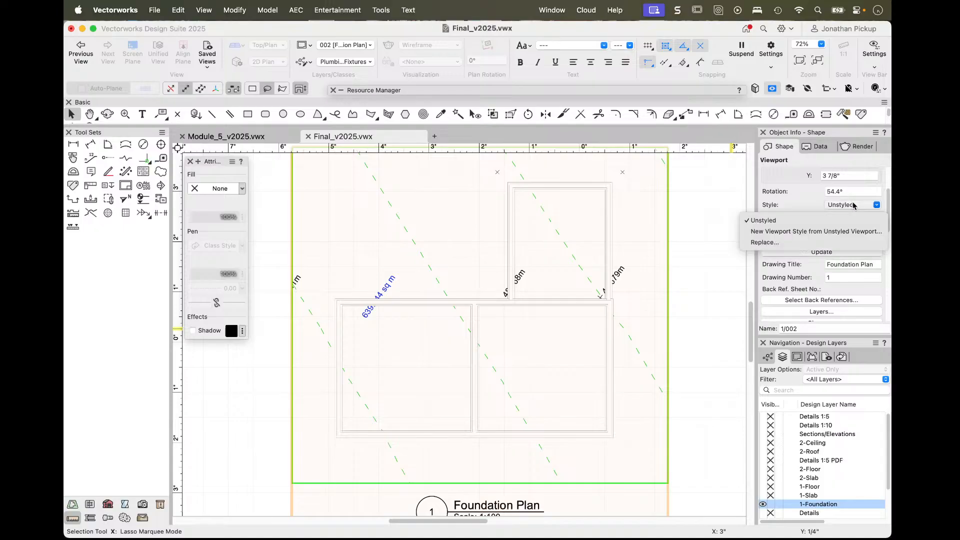
{"action": "left_click", "coordinate": [750, 233]}
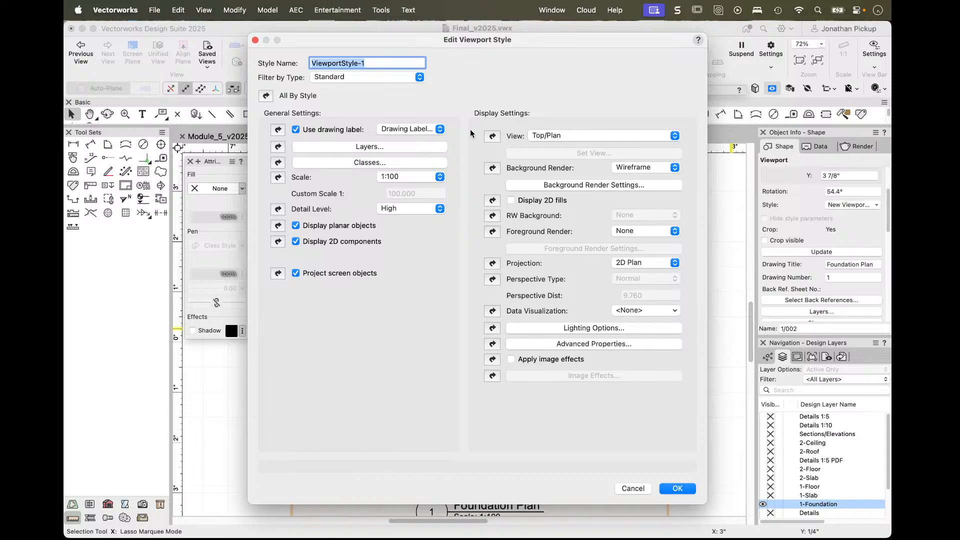
{"action": "type", "text": "Foundation PLans vo"}
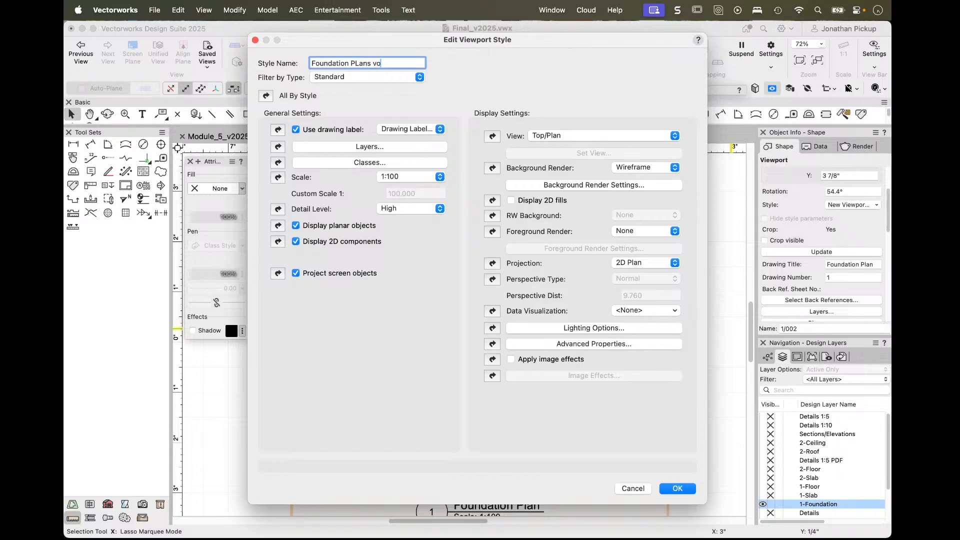
{"action": "key", "text": "BackSpace"}
{"action": "key", "text": "BackSpace"}
{"action": "key", "text": "BackSpace"}
{"action": "key", "text": "BackSpace"}
{"action": "key", "text": "BackSpace"}
{"action": "key", "text": "BackSpace"}
{"action": "key", "text": "BackSpace"}
{"action": "type", "text": "Lna"}
{"action": "key", "text": "BackSpace"}
{"action": "key", "text": "BackSpace"}
{"action": "key", "text": "BackSpace"}
{"action": "type", "text": "lans"}
- Keep the style's type filter at Standard and assign the Drawing Label - Dwg No. drawing label
{"action": "left_click", "coordinate": [345, 75]}
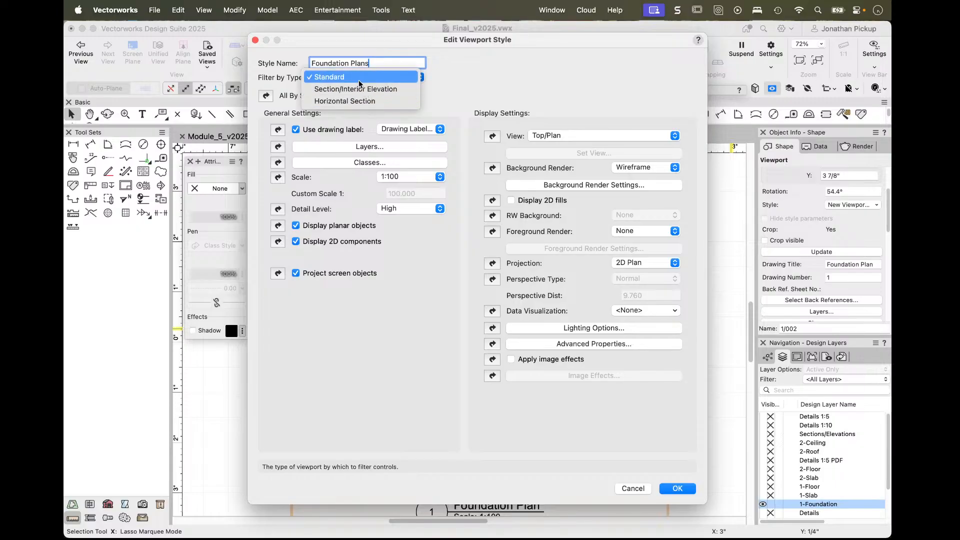
{"action": "left_click", "coordinate": [358, 78]}
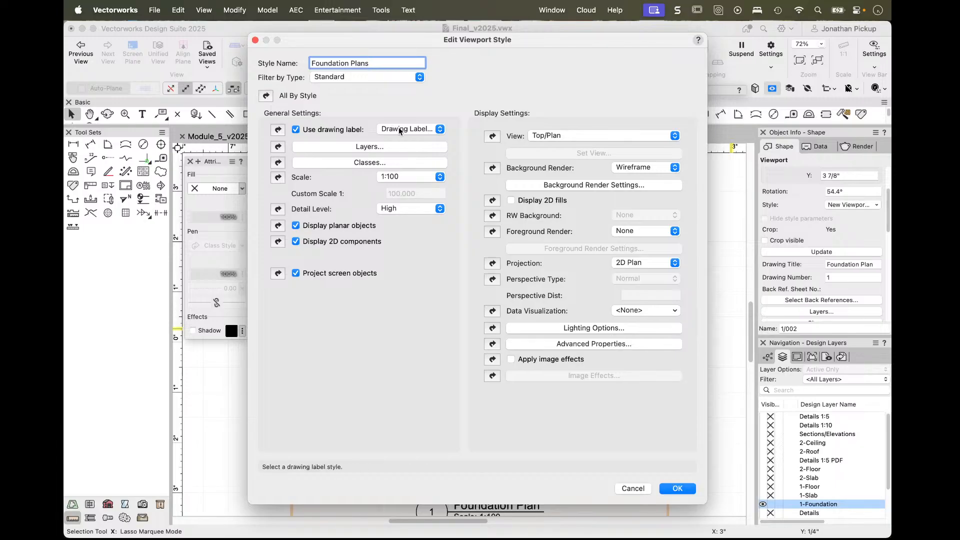
{"action": "left_click", "coordinate": [412, 128]}
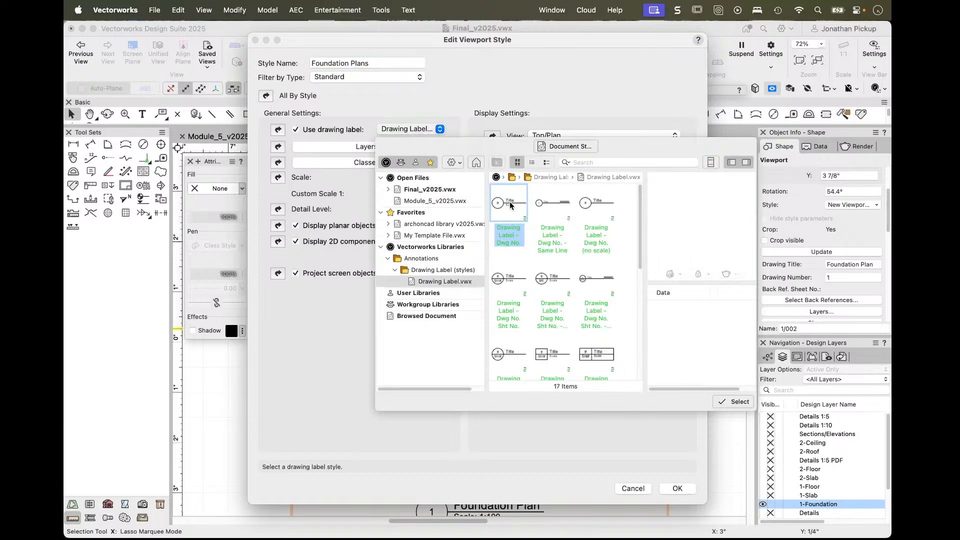
{"action": "double_click", "coordinate": [509, 202]}
- Hide the Site Model layer in the viewport style's layer visibilities, leaving only 1-Foundation visible
{"action": "left_click", "coordinate": [331, 147]}
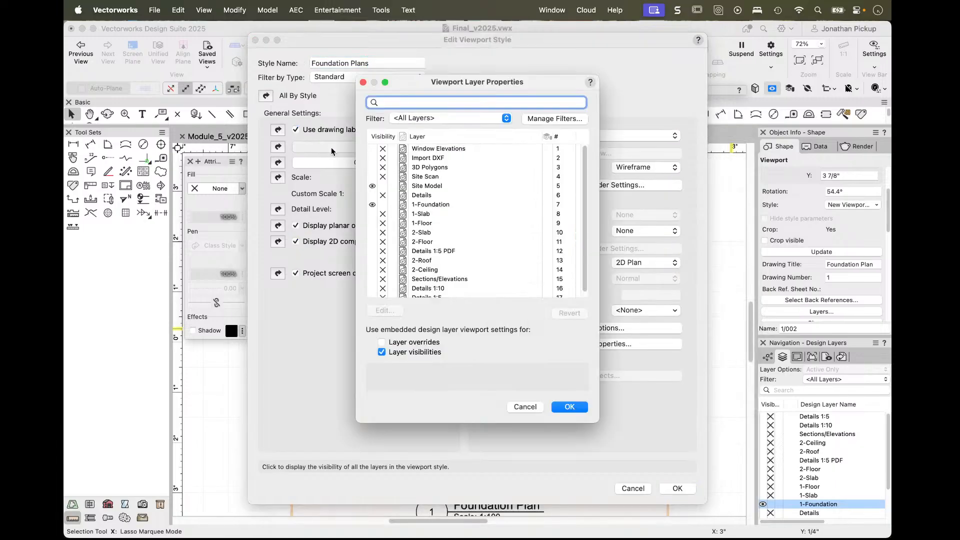
{"action": "left_click", "coordinate": [383, 205]}
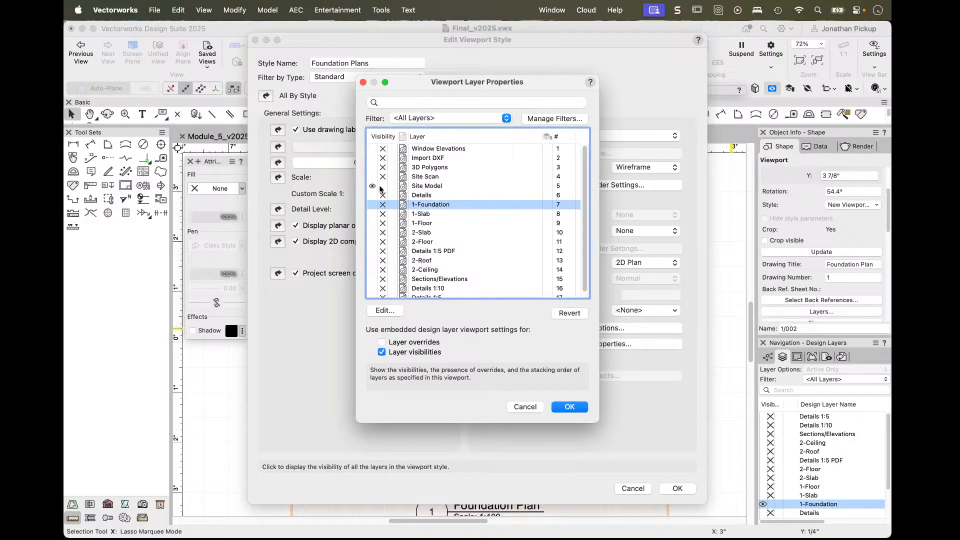
{"action": "left_click", "coordinate": [381, 186]}
{"action": "left_click", "coordinate": [383, 205]}
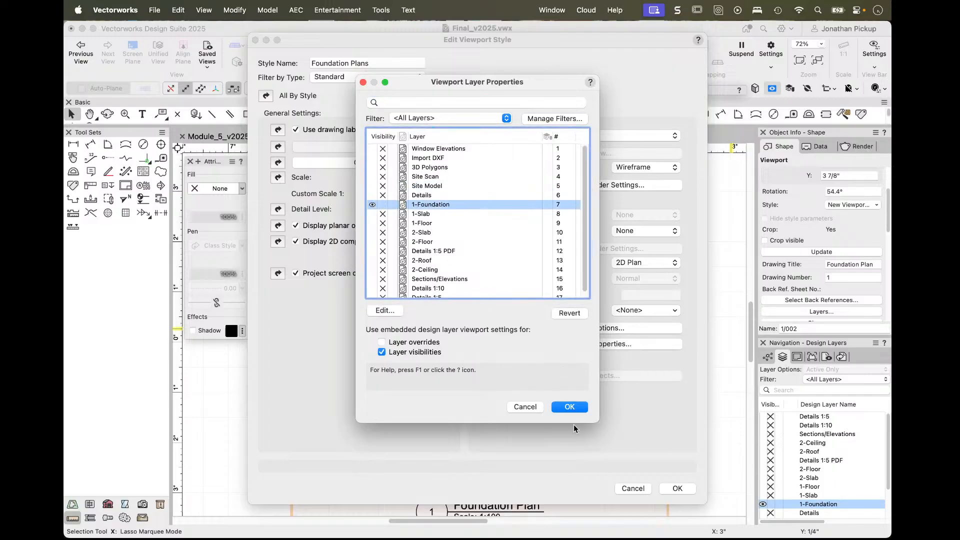
{"action": "left_click", "coordinate": [569, 407]}
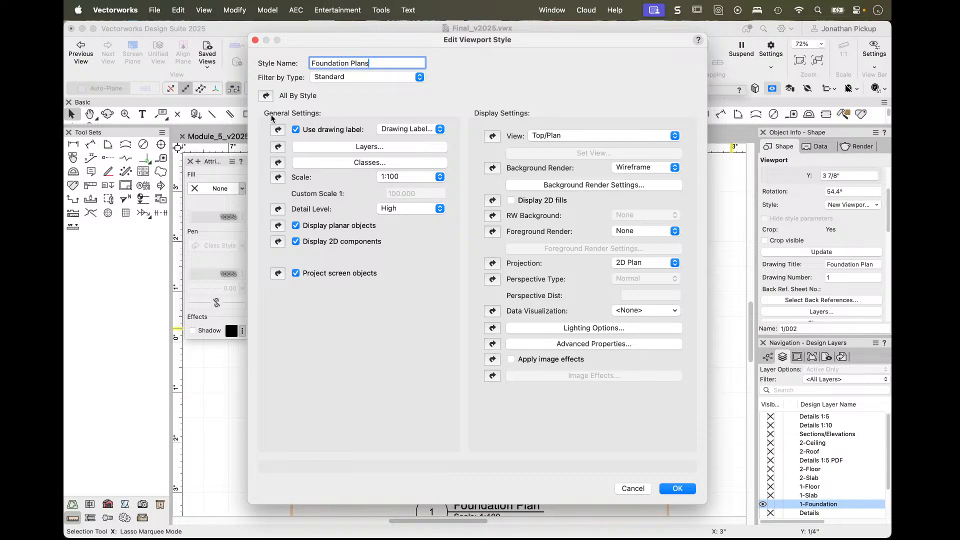
- Set the style's layers, classes and scale to by-instance control and save the viewport style
{"action": "left_click", "coordinate": [278, 147]}
{"action": "left_click", "coordinate": [278, 163]}
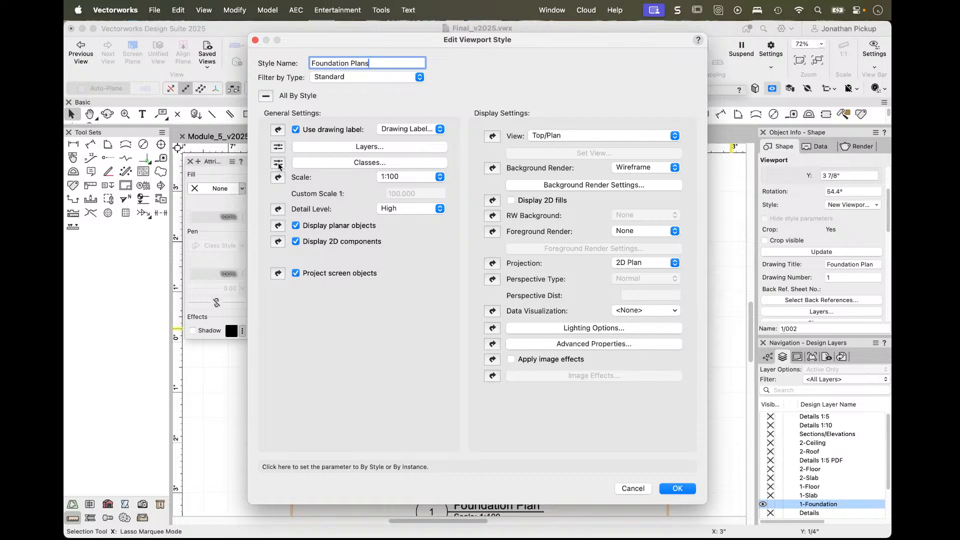
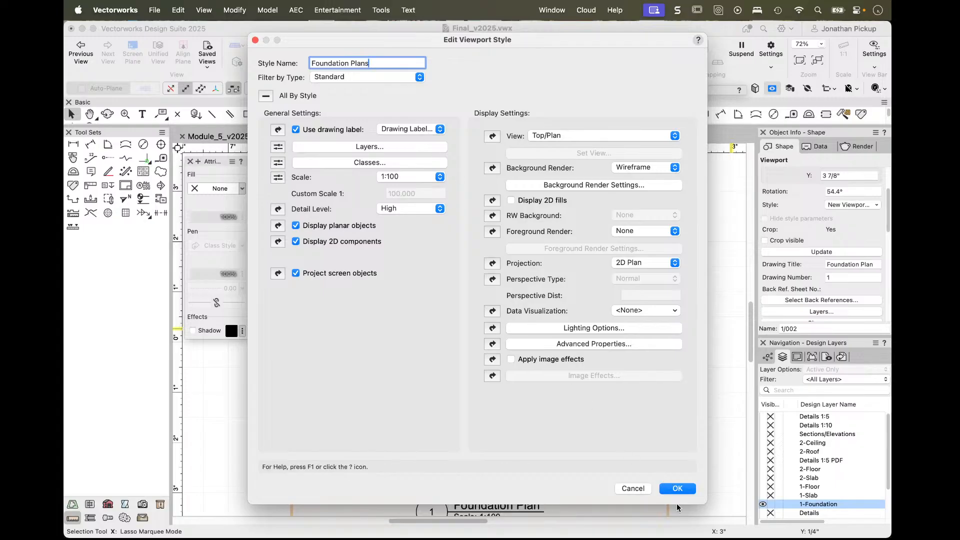
{"action": "left_click", "coordinate": [675, 489]}
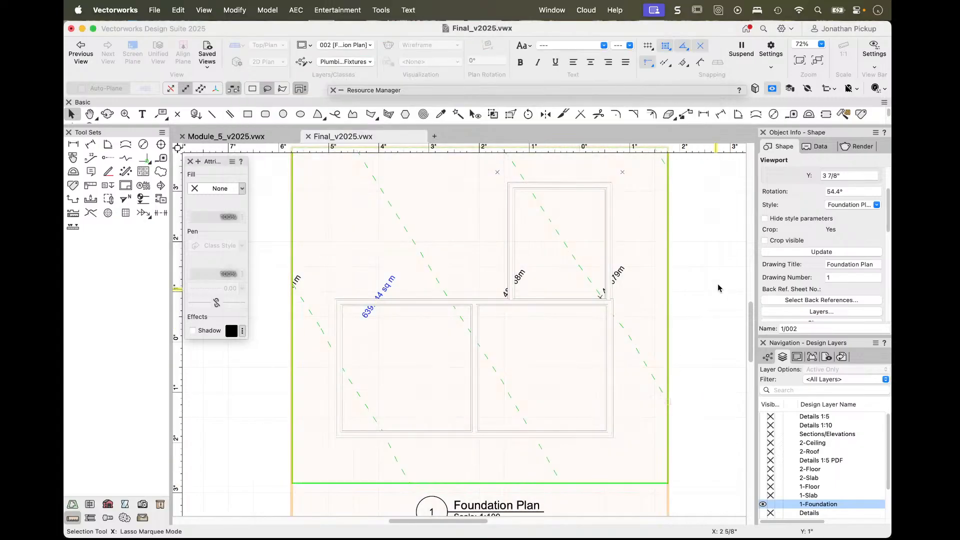
- Examine which viewport parameters stay editable under the Foundation Plans style, and review the settings in the style definition
{"action": "scroll", "coordinate": [796, 250], "scroll_direction": "down", "scroll_amount": 3}
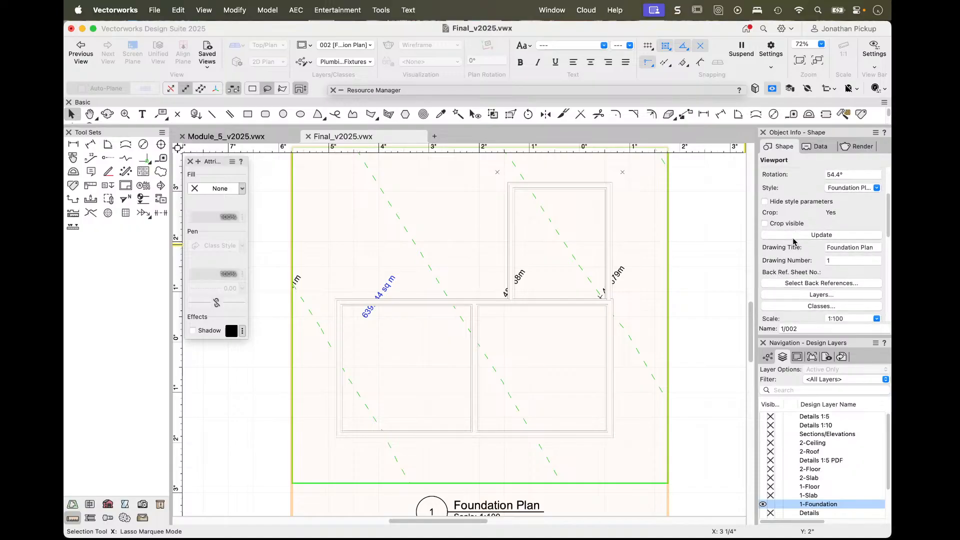
{"action": "scroll", "coordinate": [792, 243], "scroll_direction": "down", "scroll_amount": 5}
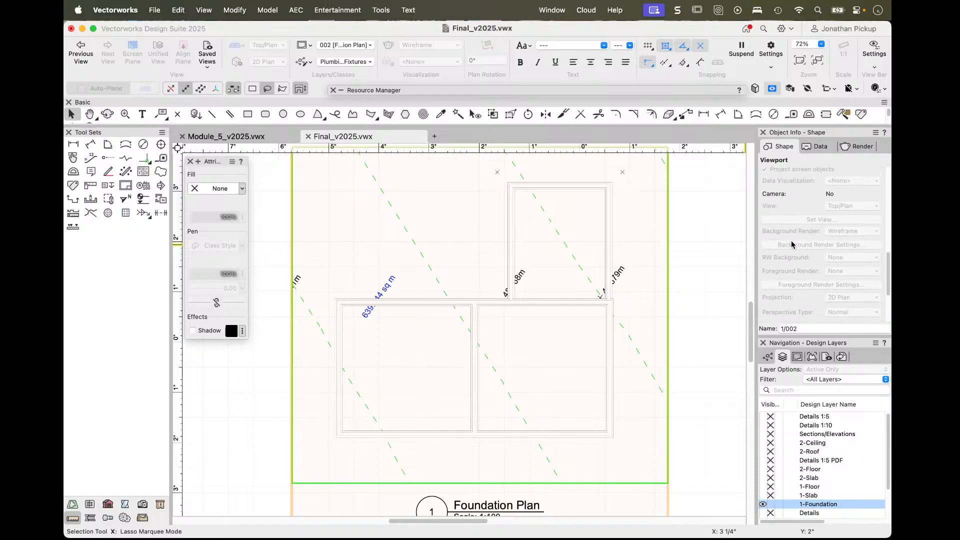
{"action": "scroll", "coordinate": [792, 245], "scroll_direction": "up", "scroll_amount": 3}
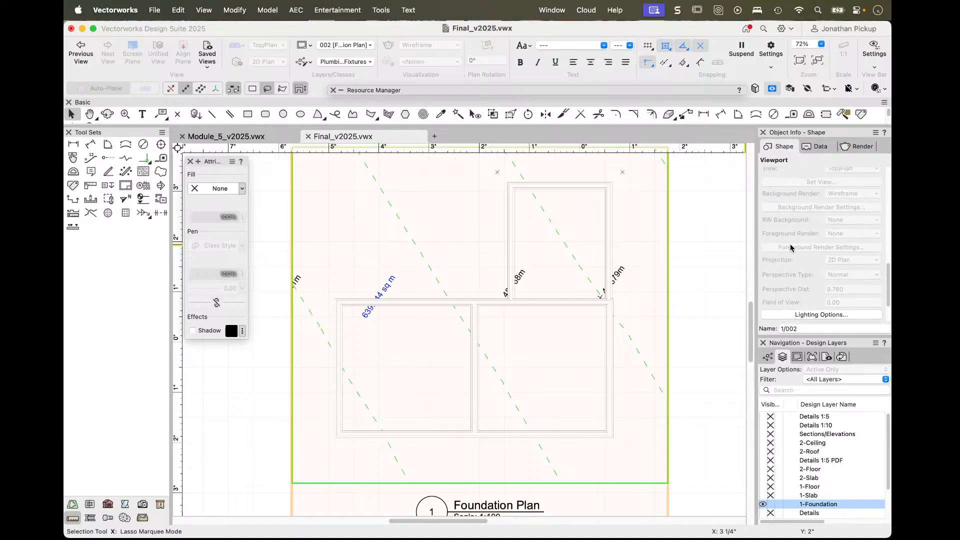
{"action": "scroll", "coordinate": [792, 246], "scroll_direction": "up", "scroll_amount": 5}
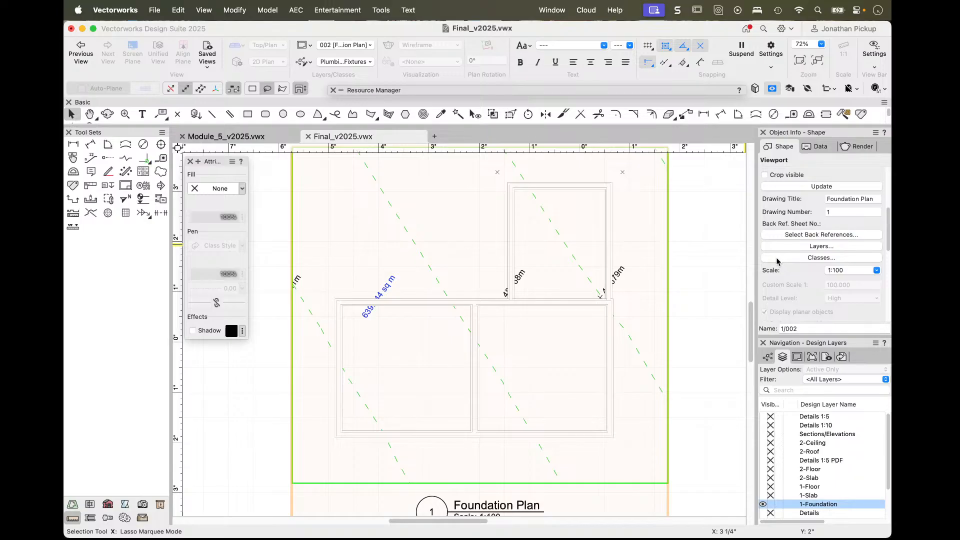
{"action": "scroll", "coordinate": [836, 194], "scroll_direction": "up", "scroll_amount": 3}
{"action": "left_click", "coordinate": [833, 205]}
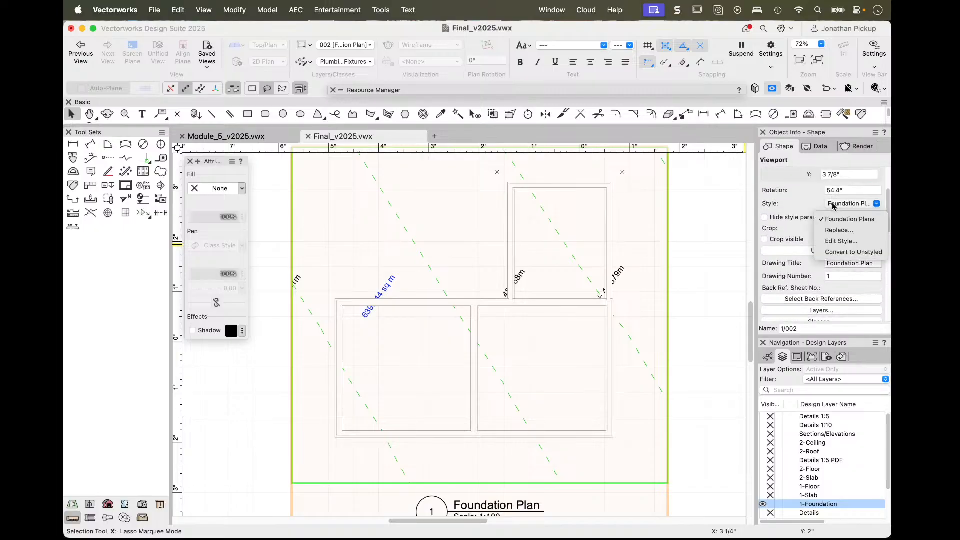
{"action": "left_click", "coordinate": [836, 207]}
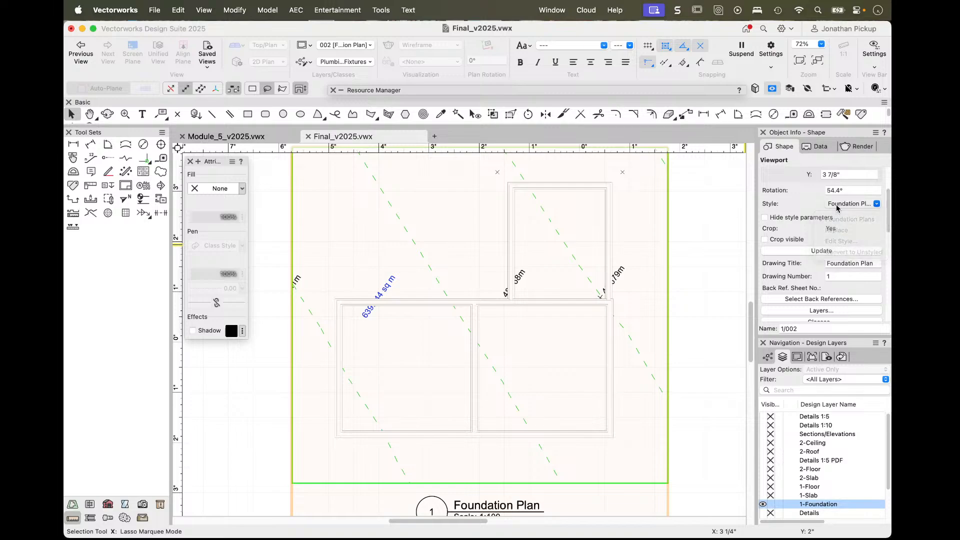
{"action": "left_click", "coordinate": [837, 205]}
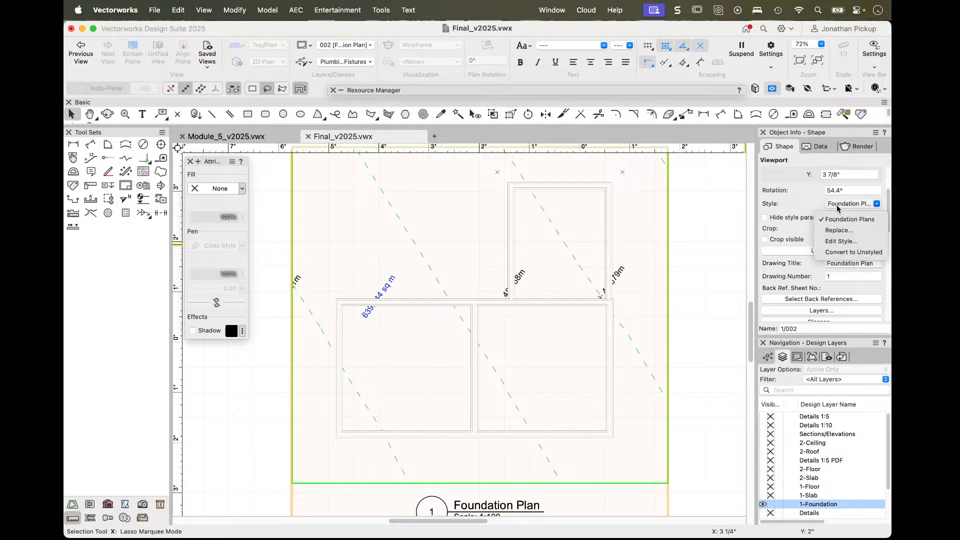
{"action": "left_click", "coordinate": [834, 242]}
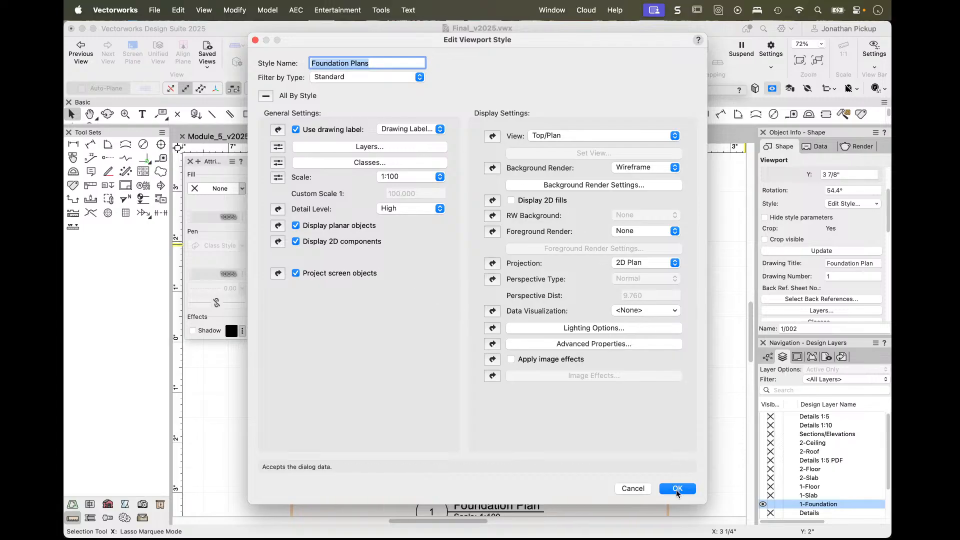
{"action": "left_click", "coordinate": [677, 488]}
- Hide the Site Model layer in the Foundation Plan viewport's own layer properties
{"action": "scroll", "coordinate": [806, 261], "scroll_direction": "down", "scroll_amount": 3}
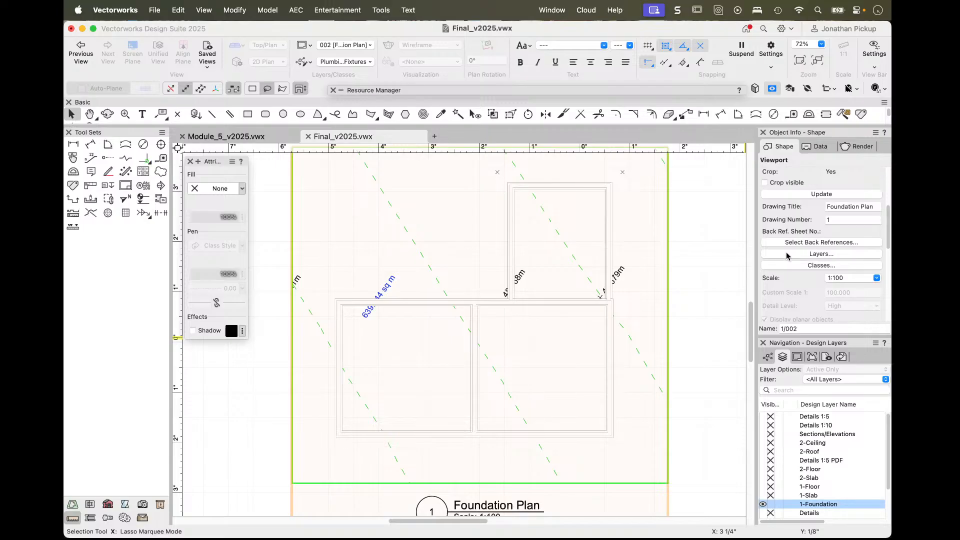
{"action": "left_click", "coordinate": [786, 255]}
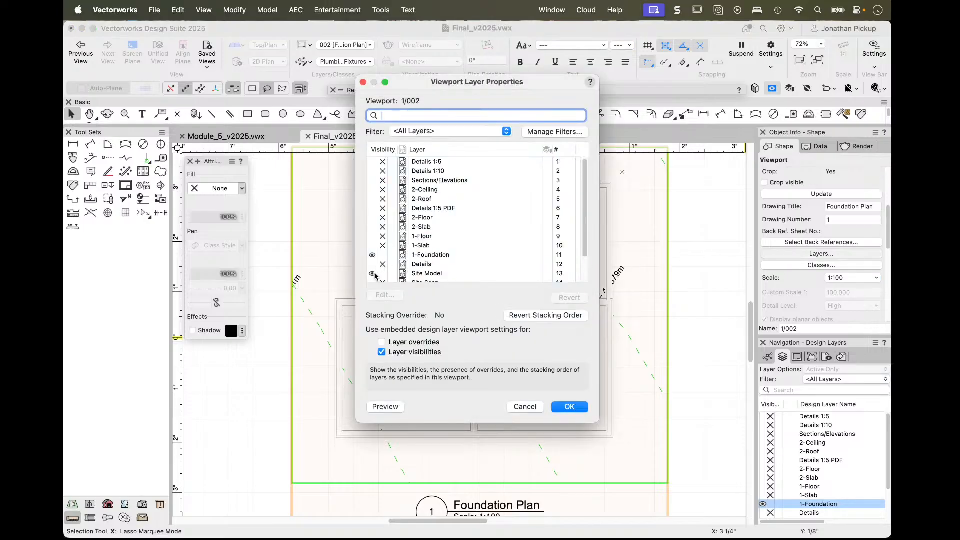
{"action": "left_click", "coordinate": [379, 274]}
{"action": "left_click", "coordinate": [567, 407]}
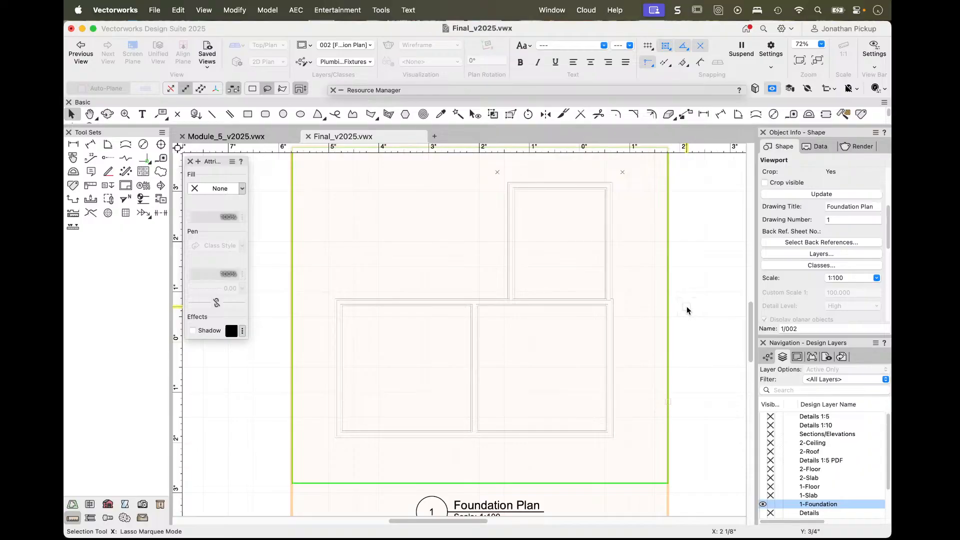
{"action": "scroll", "coordinate": [686, 306], "scroll_direction": "down", "scroll_amount": 1}
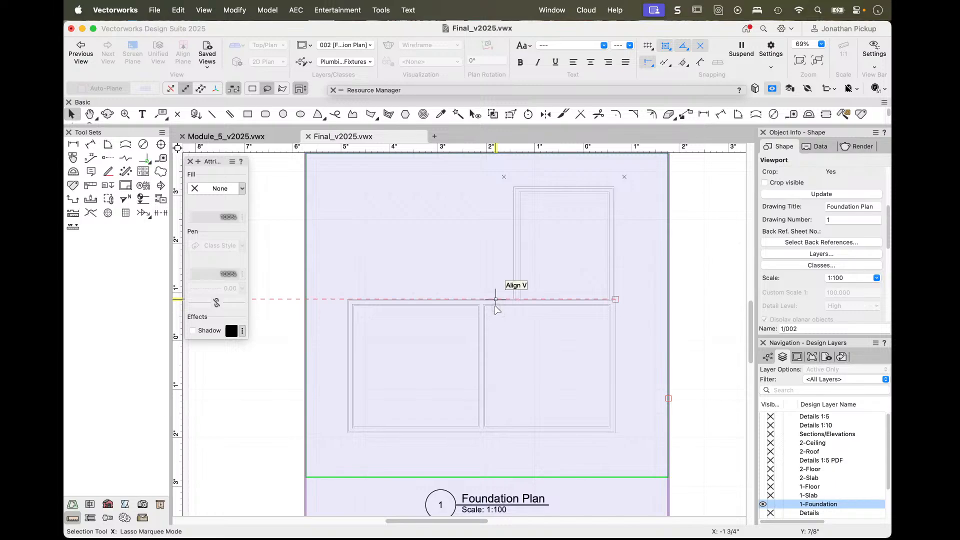
{"action": "right_click", "coordinate": [495, 306]}
{"action": "left_click", "coordinate": [409, 287]}
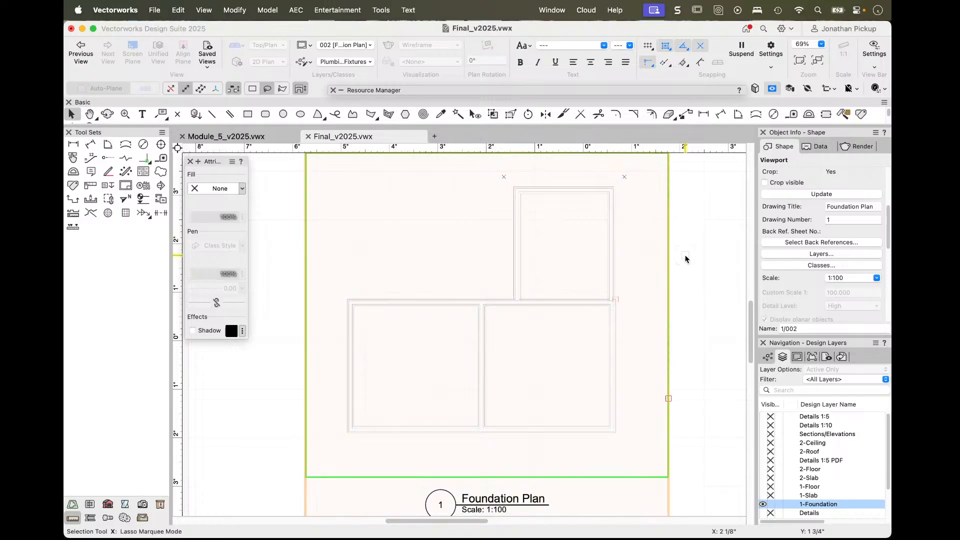
- Inspect the settings of the sheet's title block border and deselect it
{"action": "scroll", "coordinate": [683, 253], "scroll_direction": "down", "scroll_amount": 5}
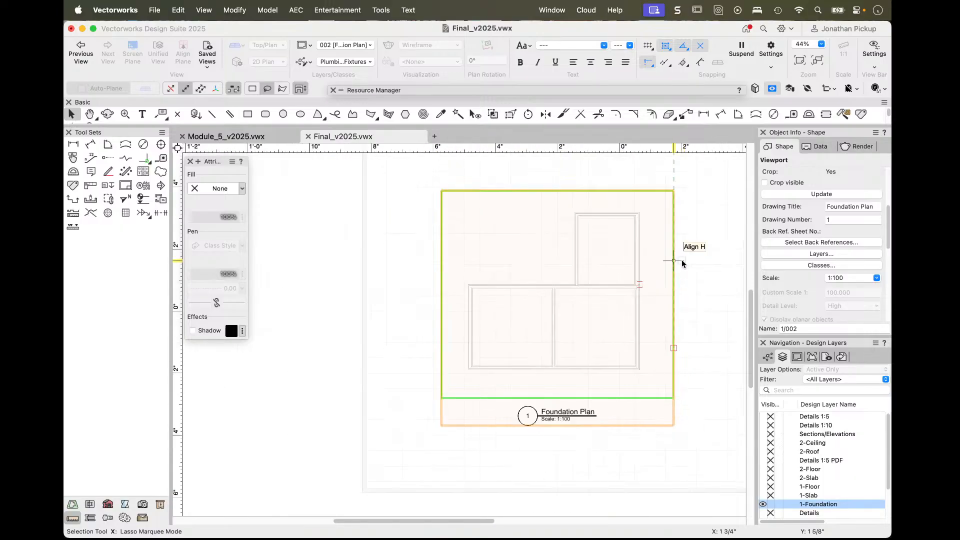
{"action": "mouse_move", "coordinate": [682, 250]}
{"action": "middle_mouse_down"}
{"action": "mouse_move", "coordinate": [634, 274]}
{"action": "mouse_move", "coordinate": [508, 275]}
{"action": "middle_mouse_up"}
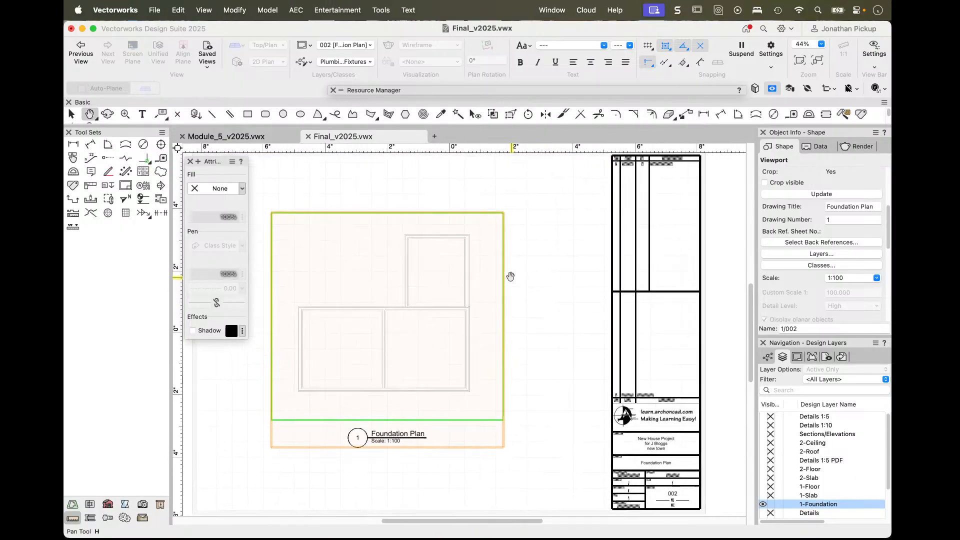
{"action": "left_click", "coordinate": [648, 406]}
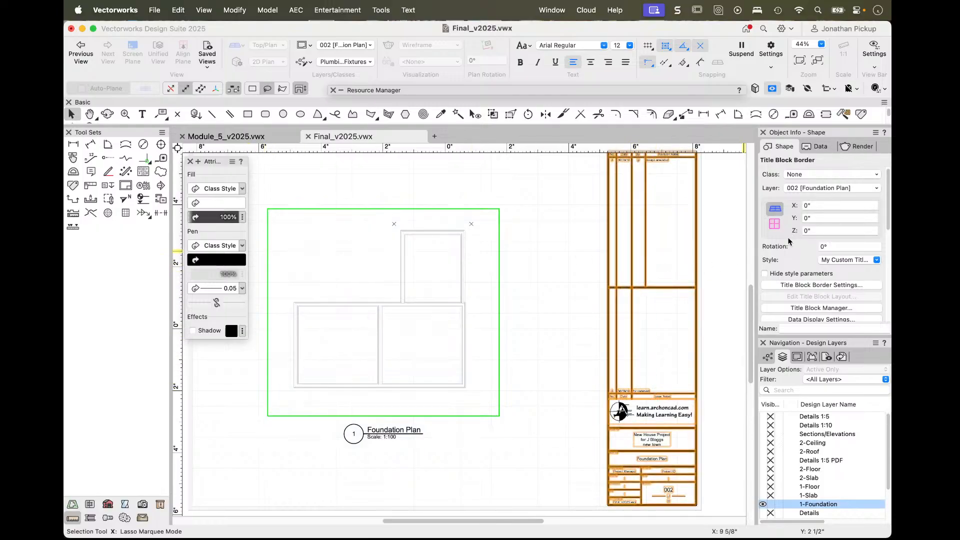
{"action": "left_click", "coordinate": [723, 260]}
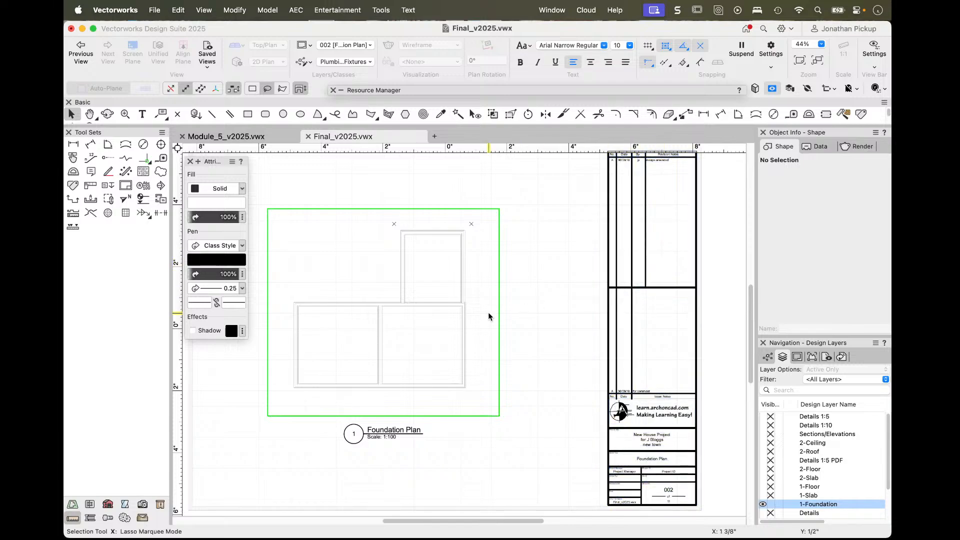
- Hide the NonPlot class in the Foundation Plan viewport's class properties and deselect the viewport
{"action": "left_click", "coordinate": [461, 309]}
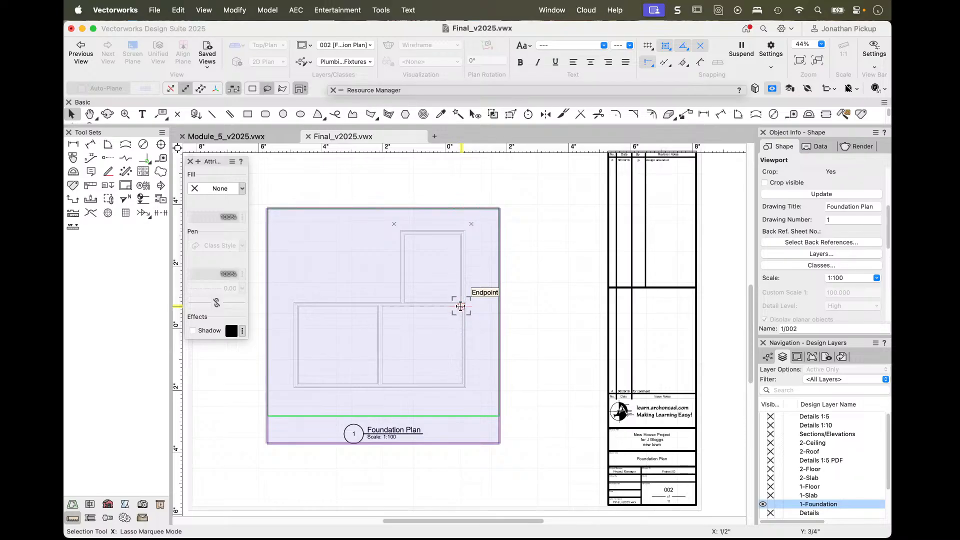
{"action": "left_click", "coordinate": [802, 265]}
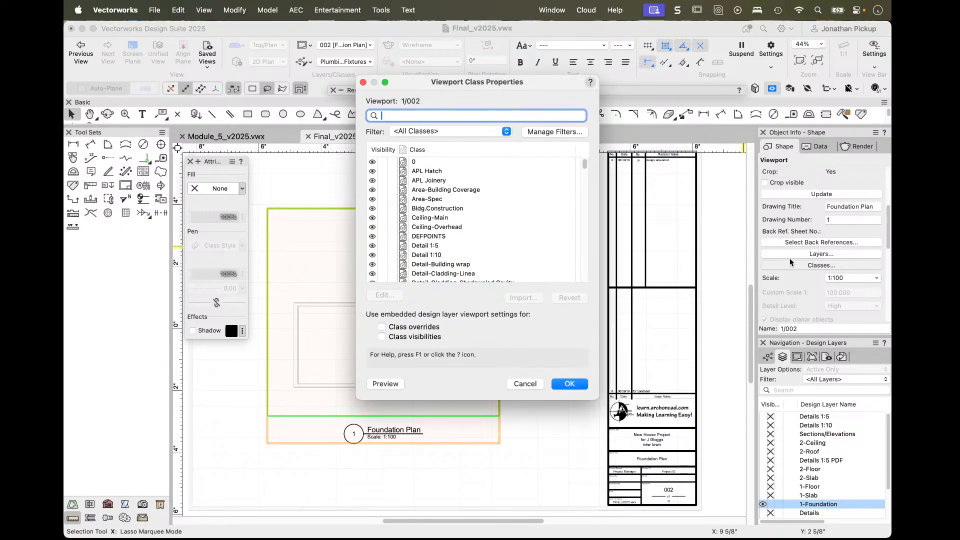
{"action": "type", "text": "non"}
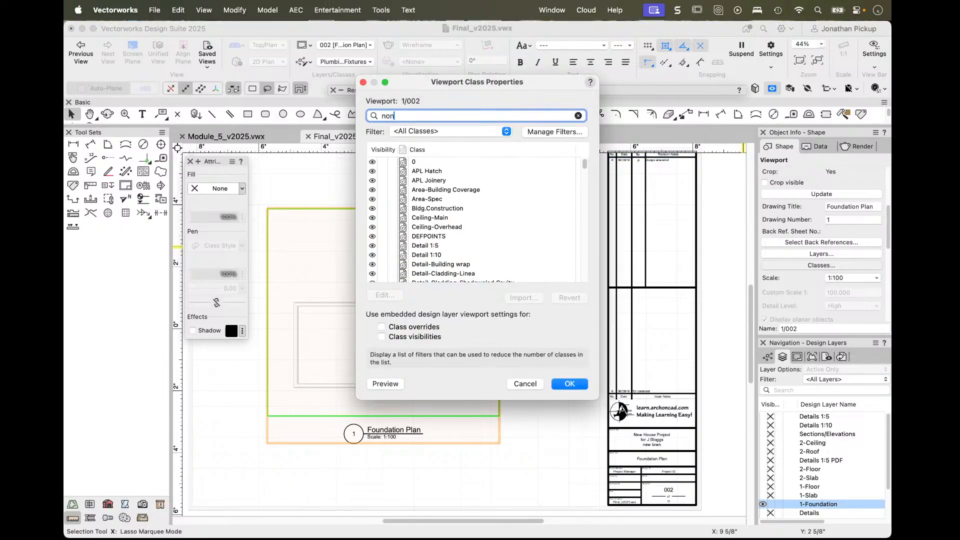
{"action": "key", "text": "Return"}
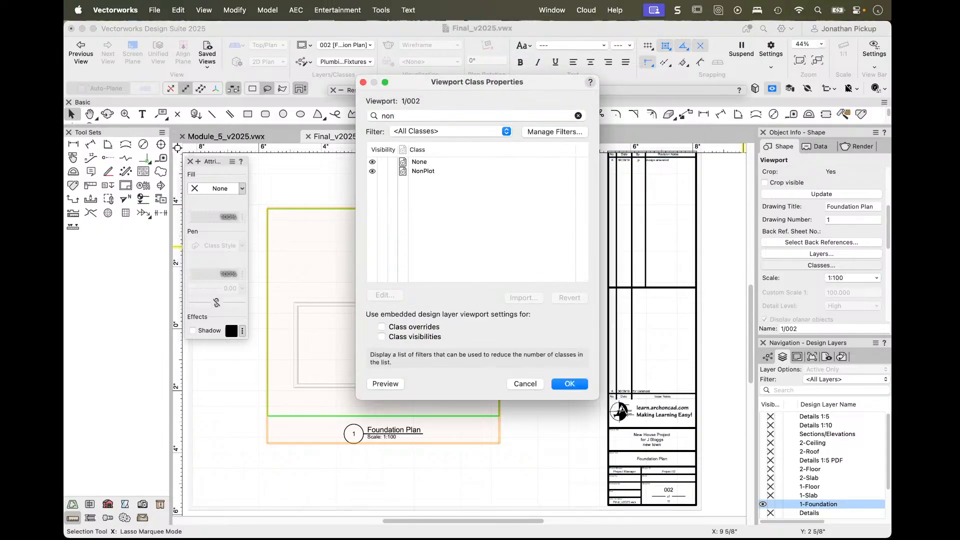
{"action": "left_click", "coordinate": [383, 171]}
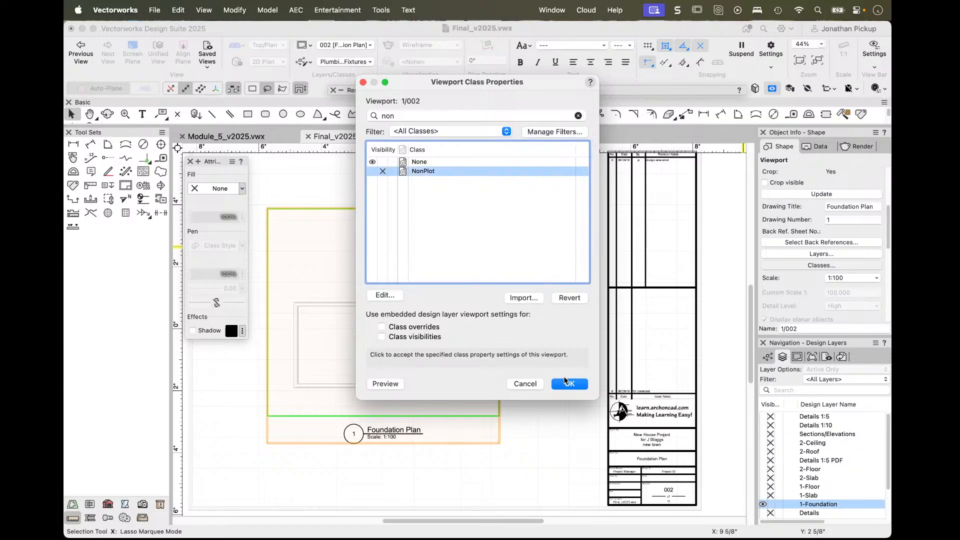
{"action": "left_click", "coordinate": [566, 383]}
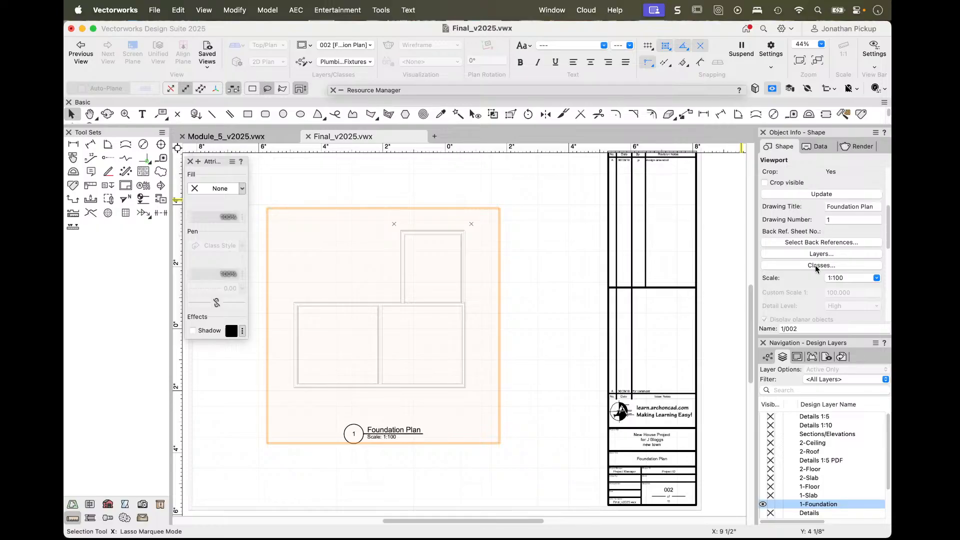
{"action": "left_click", "coordinate": [509, 258]}
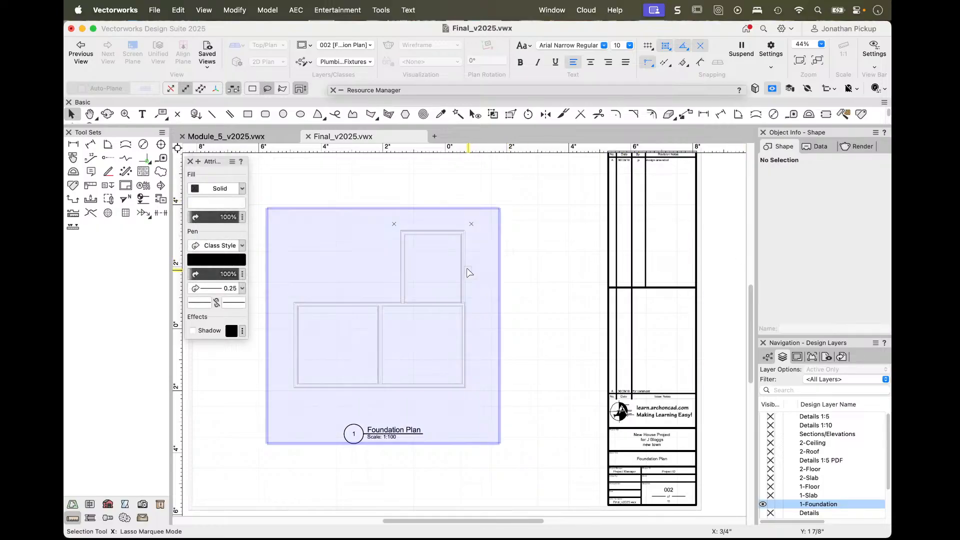
- Copy the Foundation Plan viewport and paste it in place on sheet 003 Floor-1 Plan
{"action": "left_click", "coordinate": [466, 269]}
{"action": "key", "text": "super+c"}
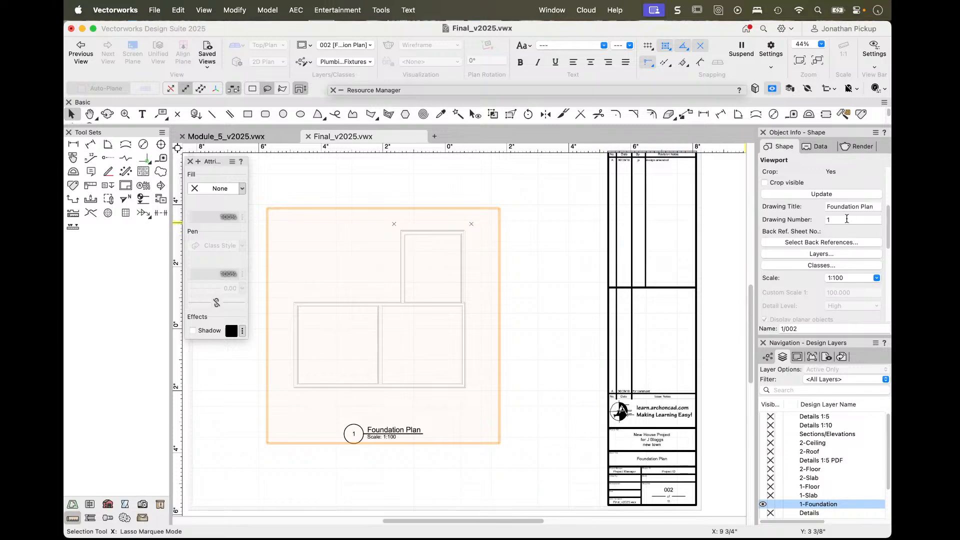
{"action": "left_click", "coordinate": [797, 357]}
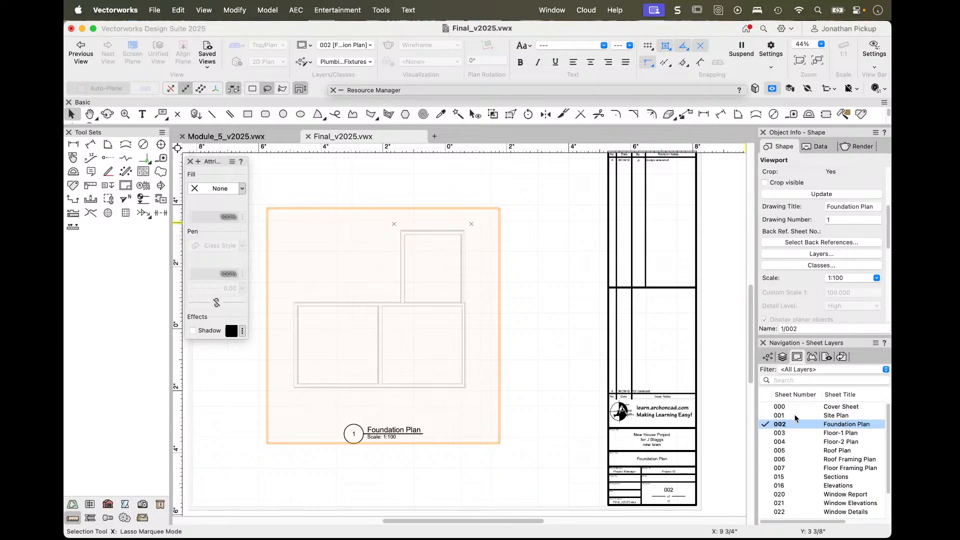
{"action": "left_click", "coordinate": [764, 432]}
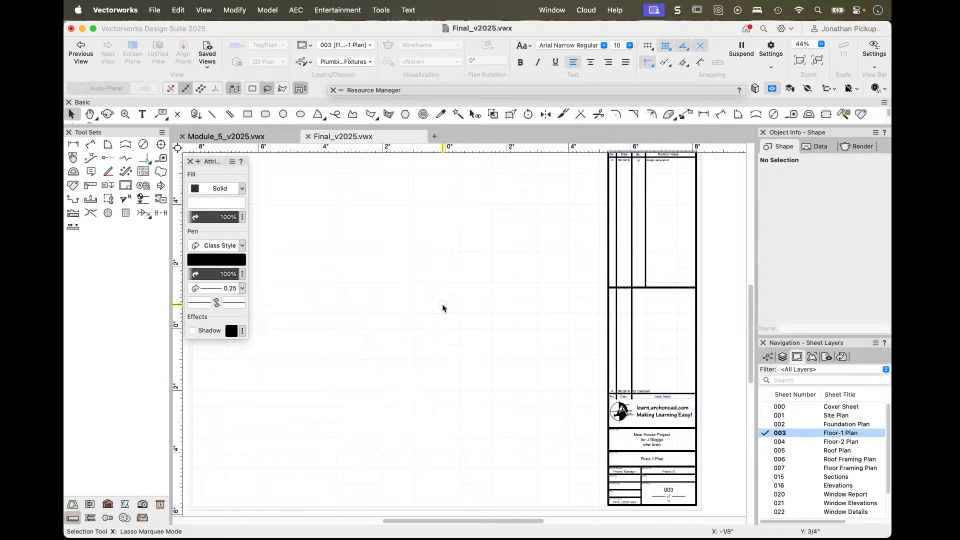
{"action": "left_click", "coordinate": [176, 10]}
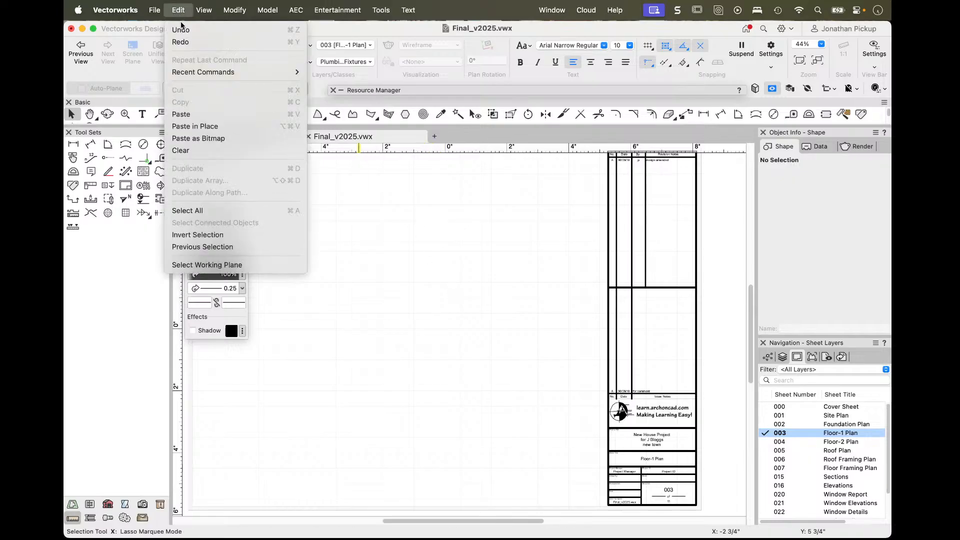
{"action": "left_click", "coordinate": [200, 126]}
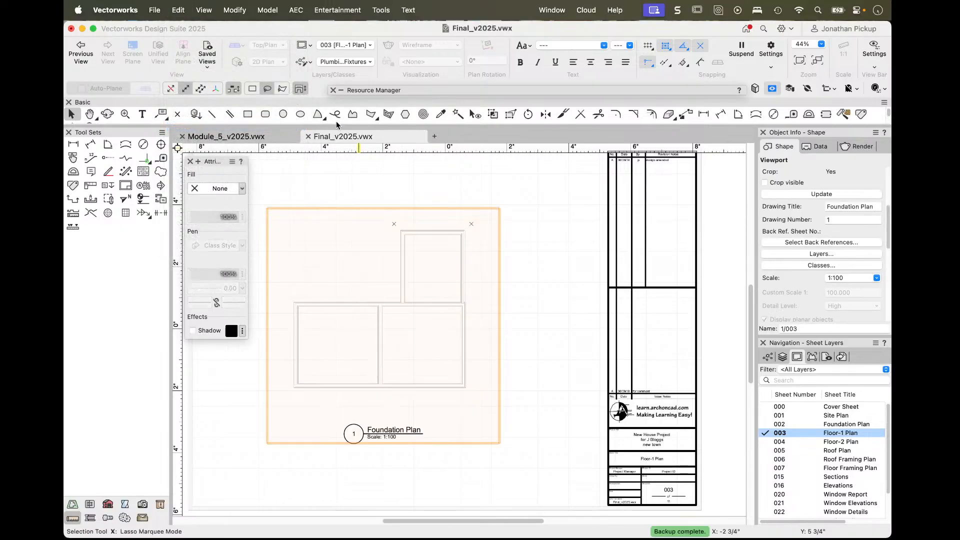
- Hide the 1-Foundation layer and show the 1-Floor layer in the pasted viewport's layer properties
{"action": "left_click", "coordinate": [830, 252]}
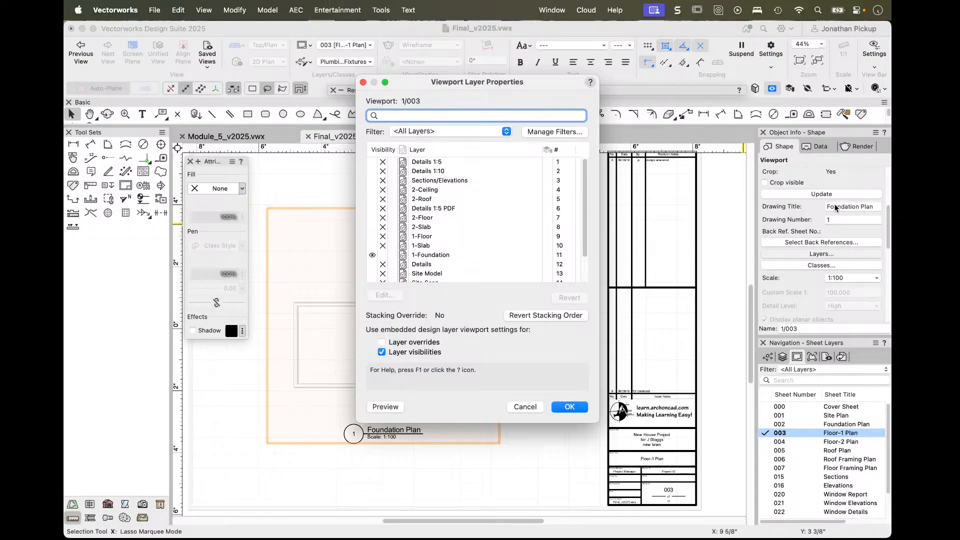
{"action": "left_click", "coordinate": [379, 254]}
{"action": "left_click", "coordinate": [371, 234]}
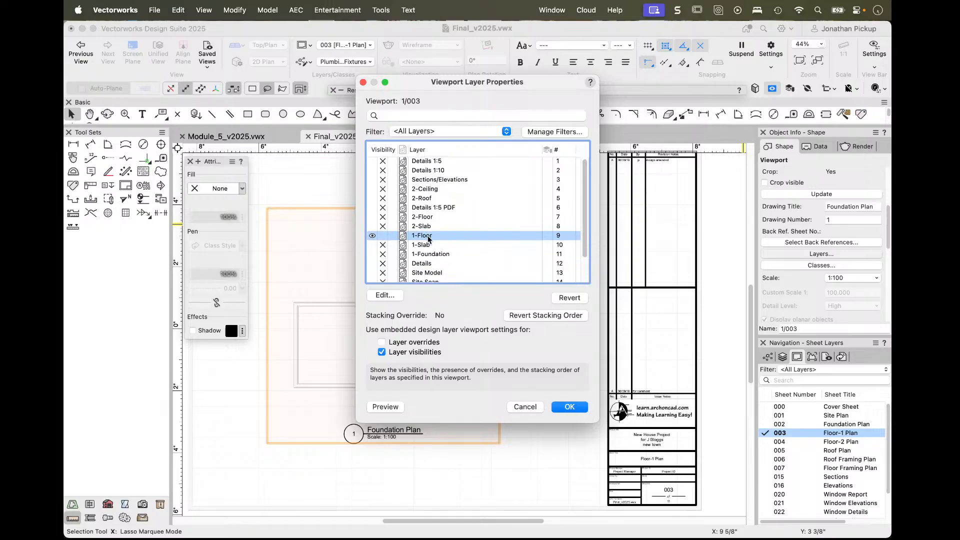
{"action": "scroll", "coordinate": [475, 235], "scroll_direction": "down", "scroll_amount": 3}
{"action": "left_click", "coordinate": [569, 406]}
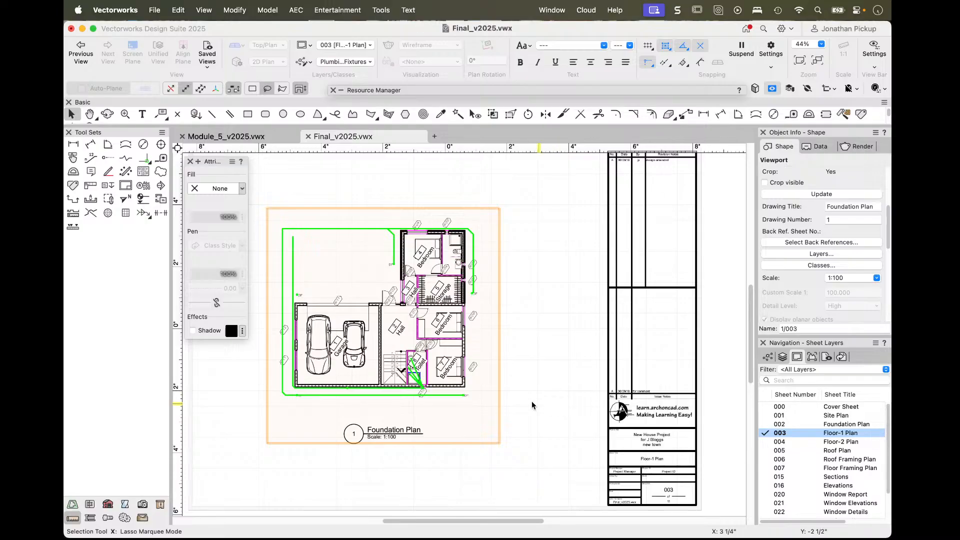
- Use the Visibility tool to hide the room number, room name, furniture and car classes in the floor plan viewport
{"action": "scroll", "coordinate": [380, 315], "scroll_direction": "up", "scroll_amount": 2}
{"action": "scroll", "coordinate": [395, 319], "scroll_direction": "left", "scroll_amount": 5}
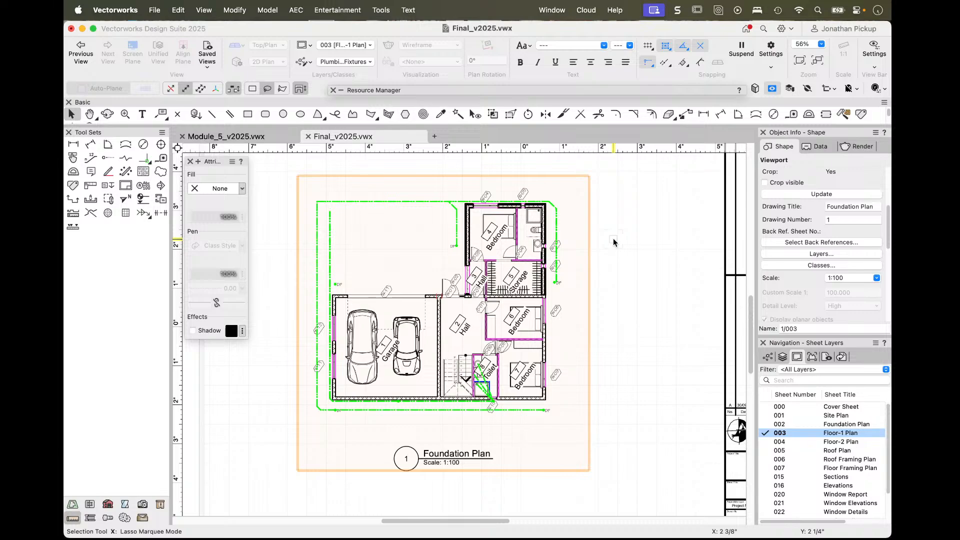
{"action": "left_click", "coordinate": [473, 115]}
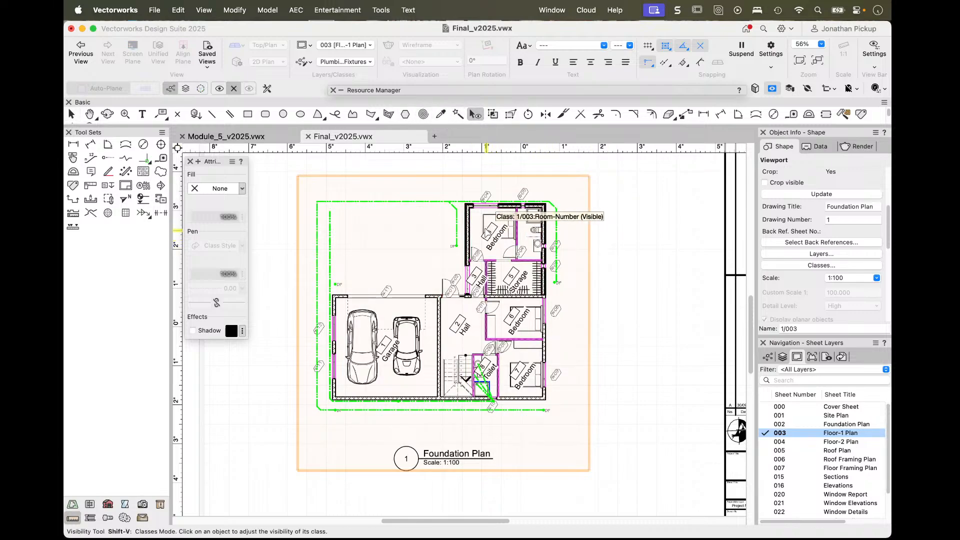
{"action": "scroll", "coordinate": [488, 233], "scroll_direction": "up", "scroll_amount": 3}
{"action": "left_click", "coordinate": [497, 243]}
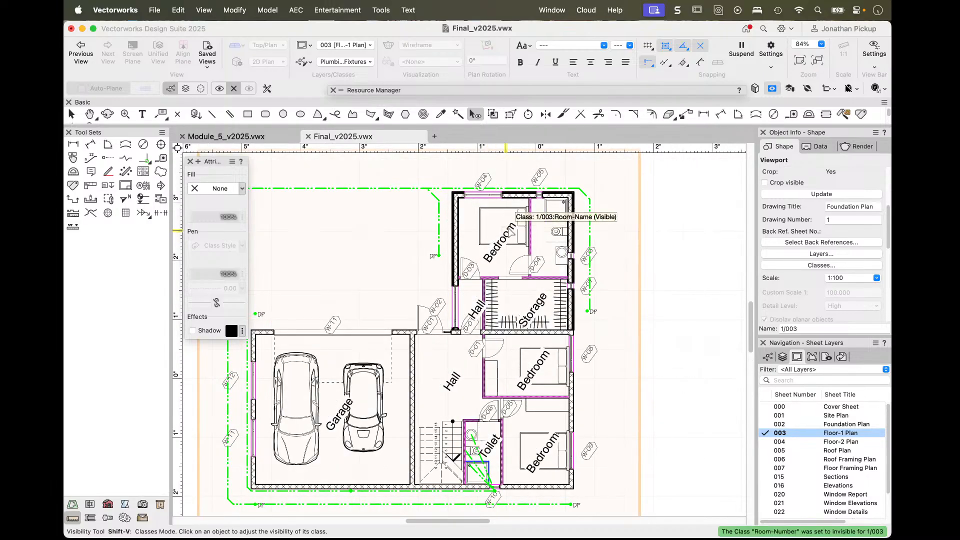
{"action": "left_click", "coordinate": [498, 244]}
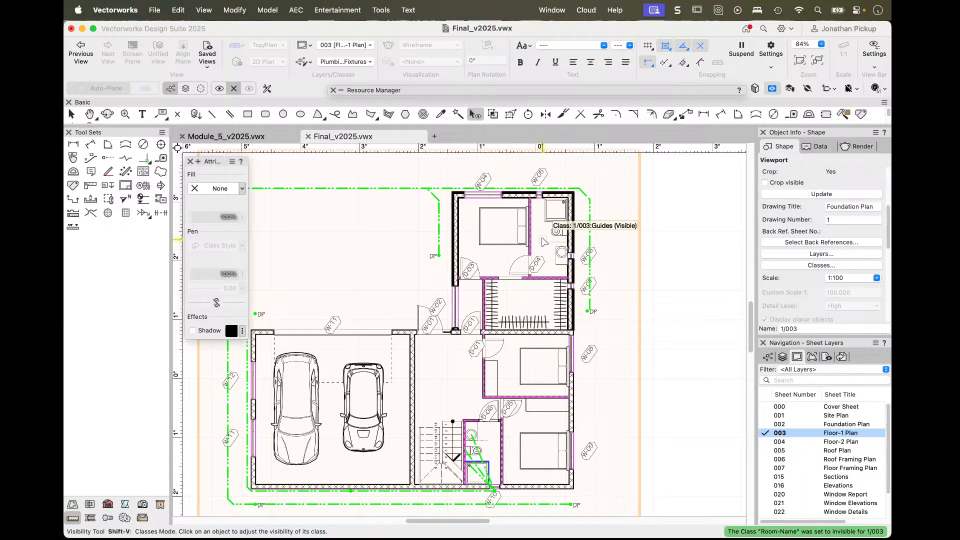
{"action": "left_click", "coordinate": [561, 308]}
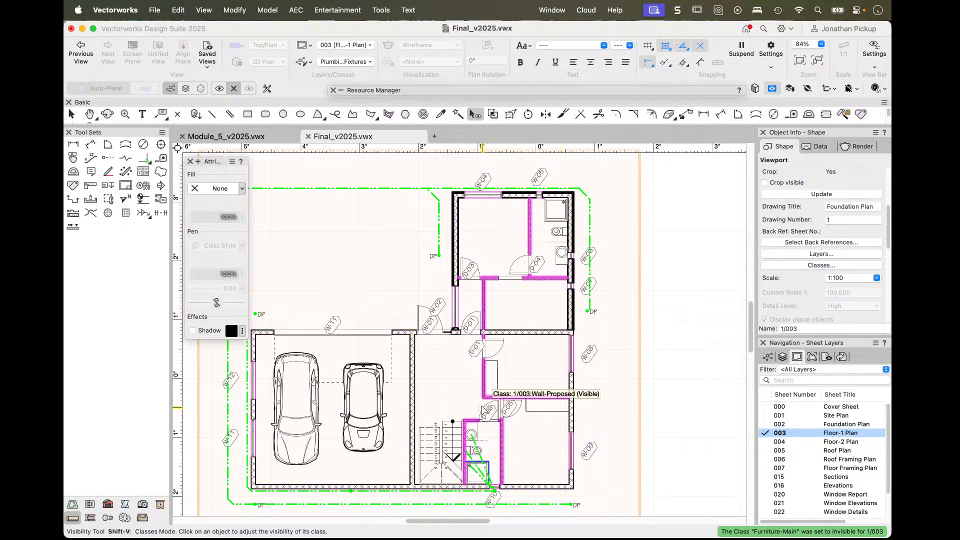
{"action": "left_click", "coordinate": [365, 406]}
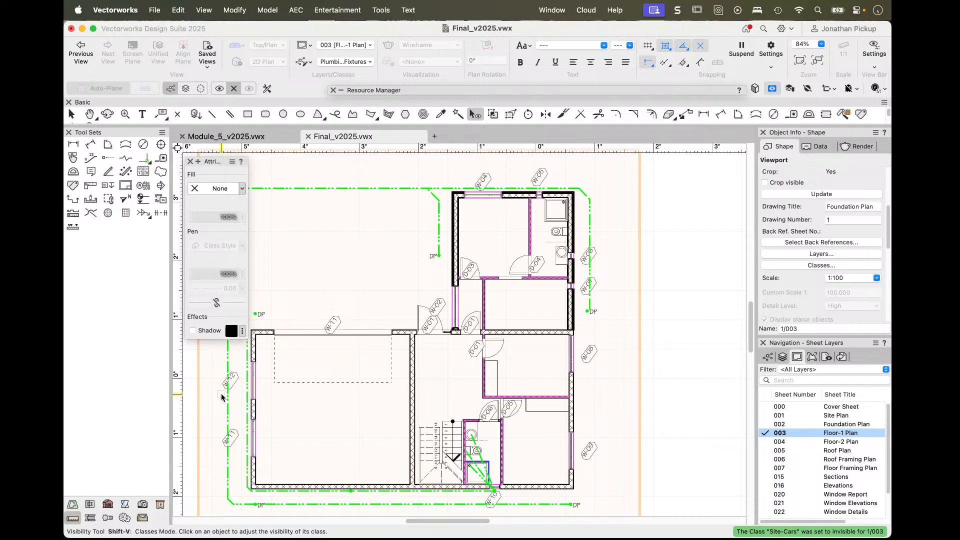
- Check whether Black and white only is editable in the floor plan viewport's own advanced properties, and close them unchanged
{"action": "scroll", "coordinate": [812, 255], "scroll_direction": "down", "scroll_amount": 1}
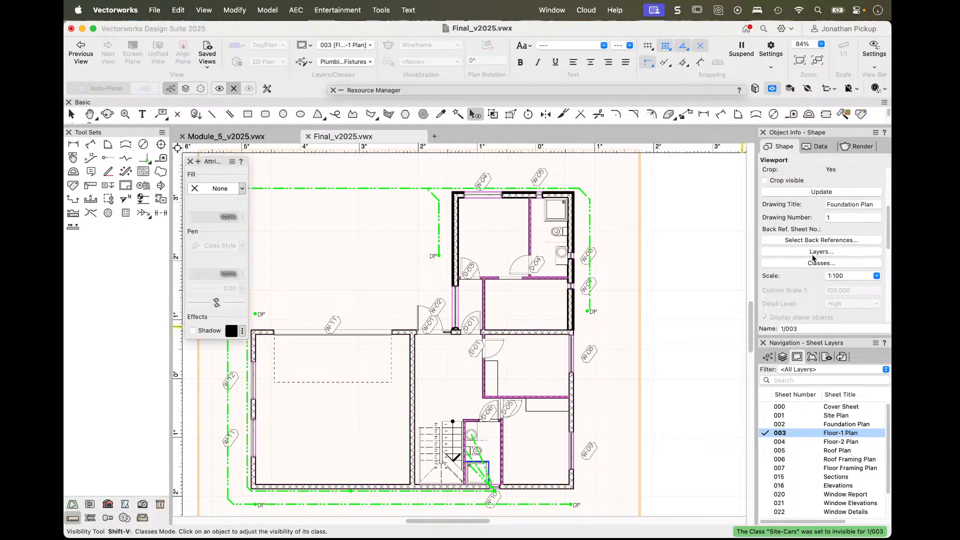
{"action": "scroll", "coordinate": [812, 258], "scroll_direction": "down", "scroll_amount": 5}
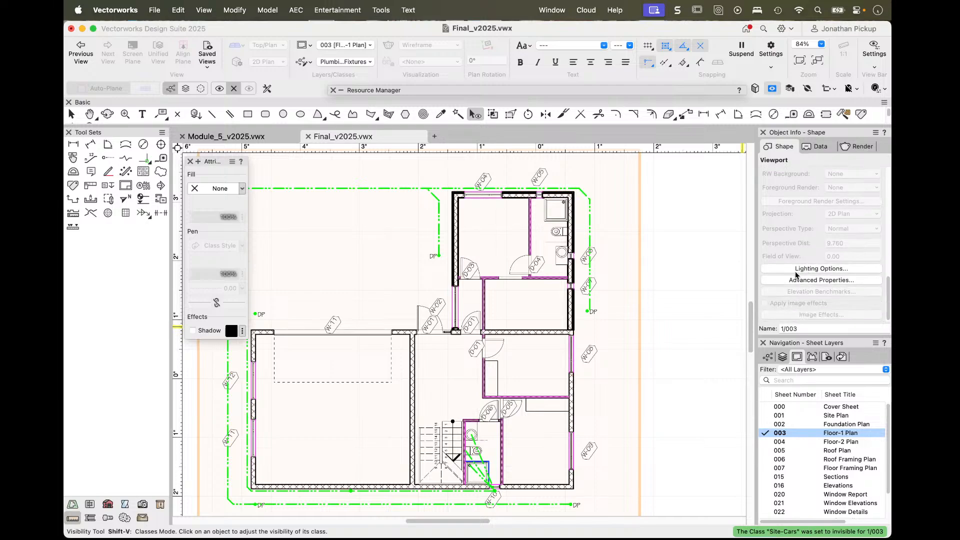
{"action": "left_click", "coordinate": [804, 280]}
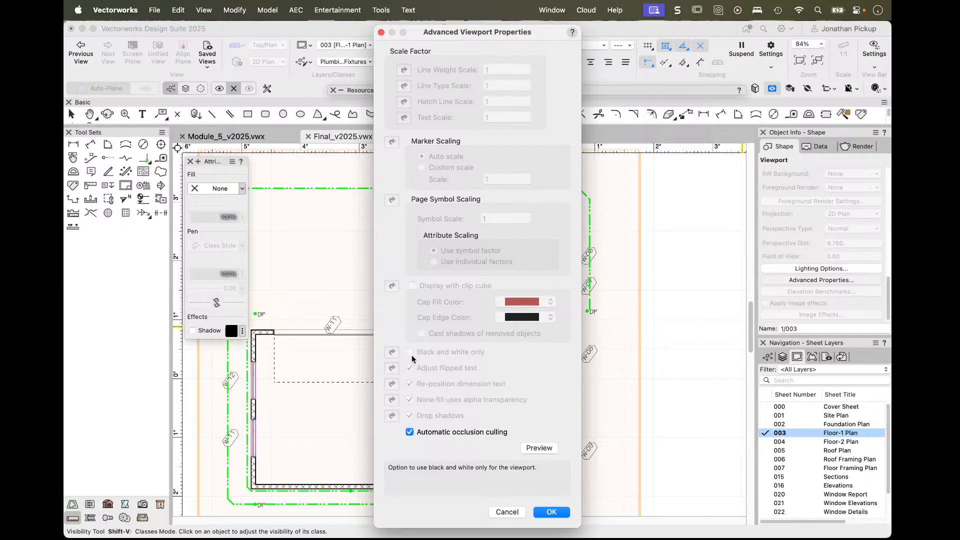
{"action": "key", "text": "Escape"}
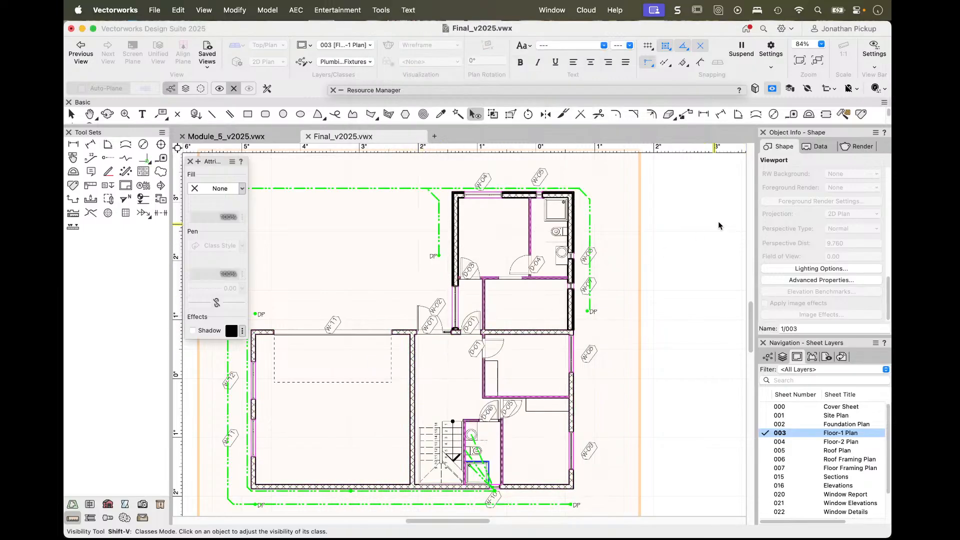
- Edit the Foundation Plans viewport style to enable Black and white only in its advanced properties, and save the style
{"action": "scroll", "coordinate": [826, 185], "scroll_direction": "down", "scroll_amount": 10}
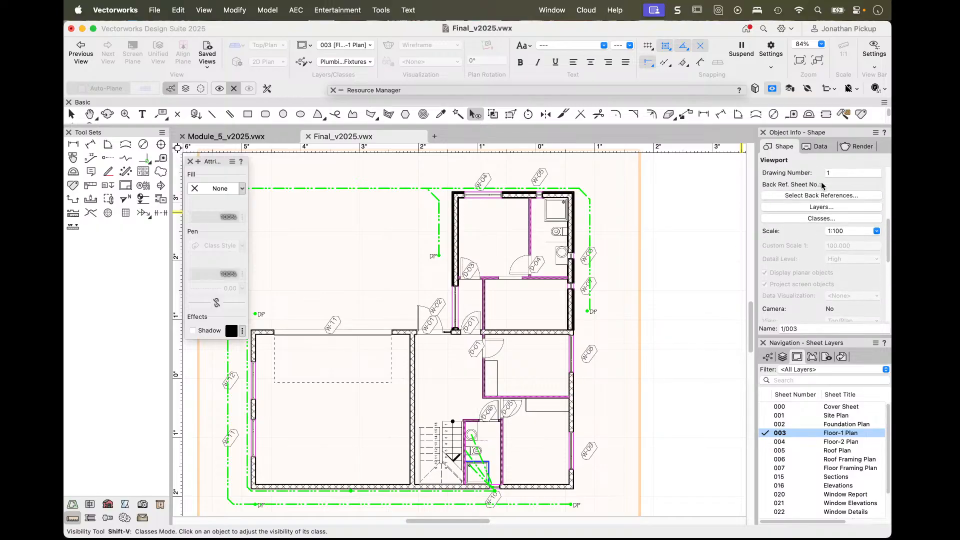
{"action": "scroll", "coordinate": [825, 190], "scroll_direction": "up", "scroll_amount": 4}
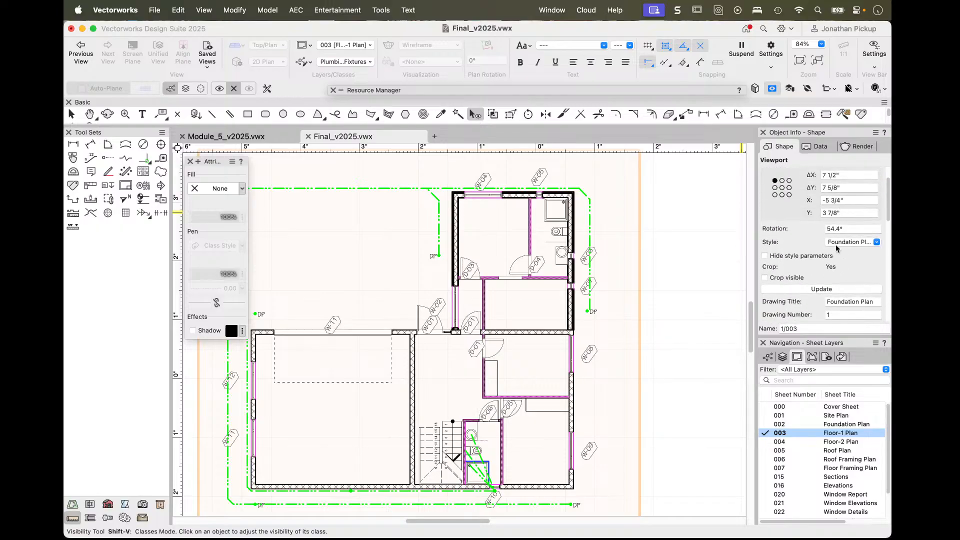
{"action": "left_click", "coordinate": [836, 243]}
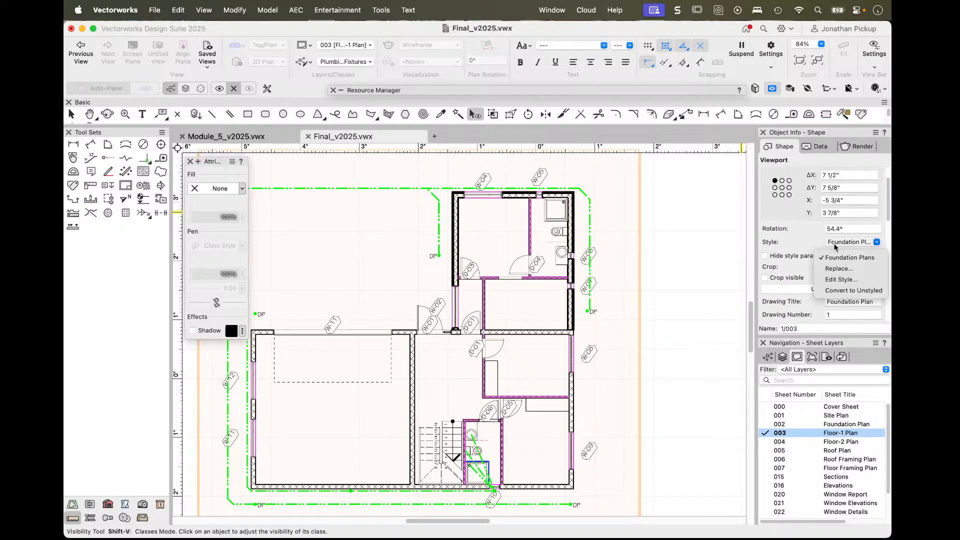
{"action": "left_click", "coordinate": [839, 280]}
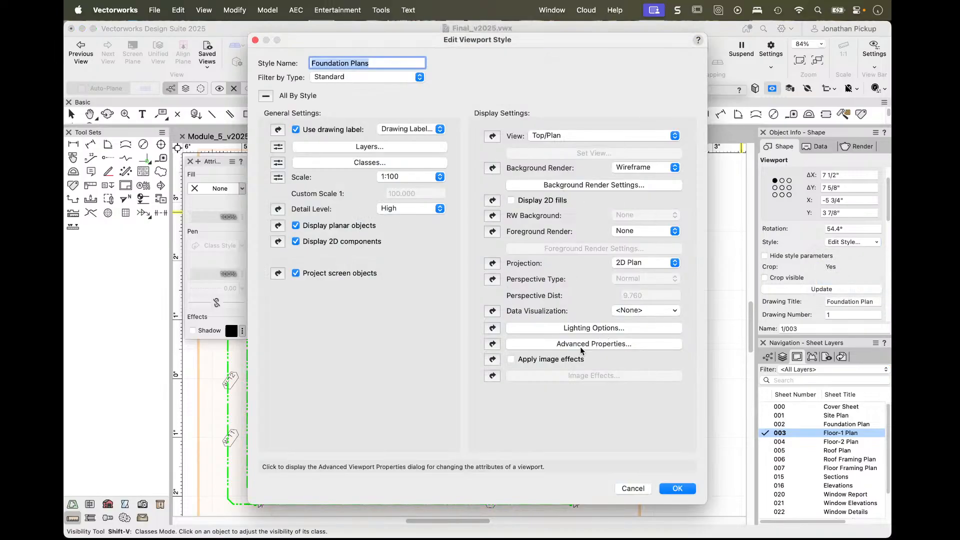
{"action": "left_click", "coordinate": [580, 345]}
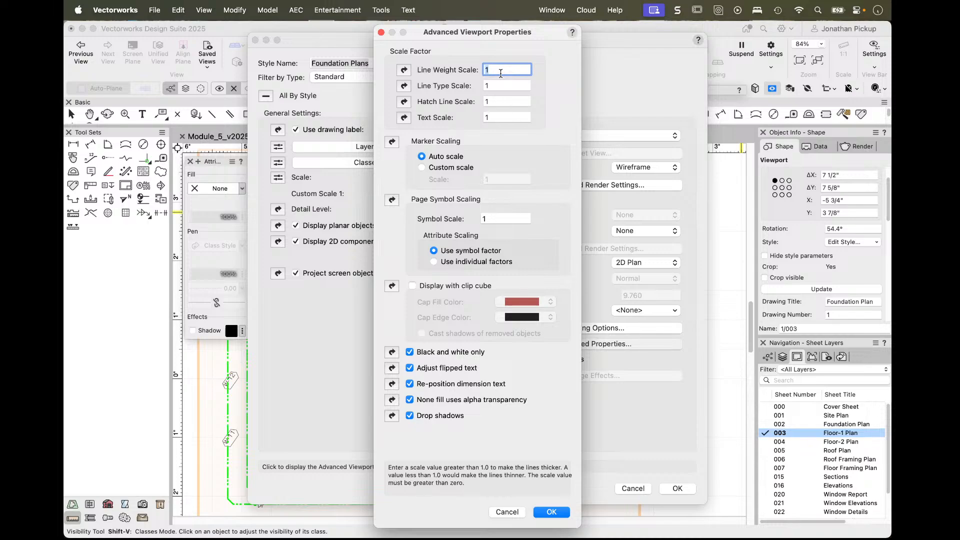
{"action": "left_click", "coordinate": [551, 512]}
{"action": "left_click", "coordinate": [676, 489]}
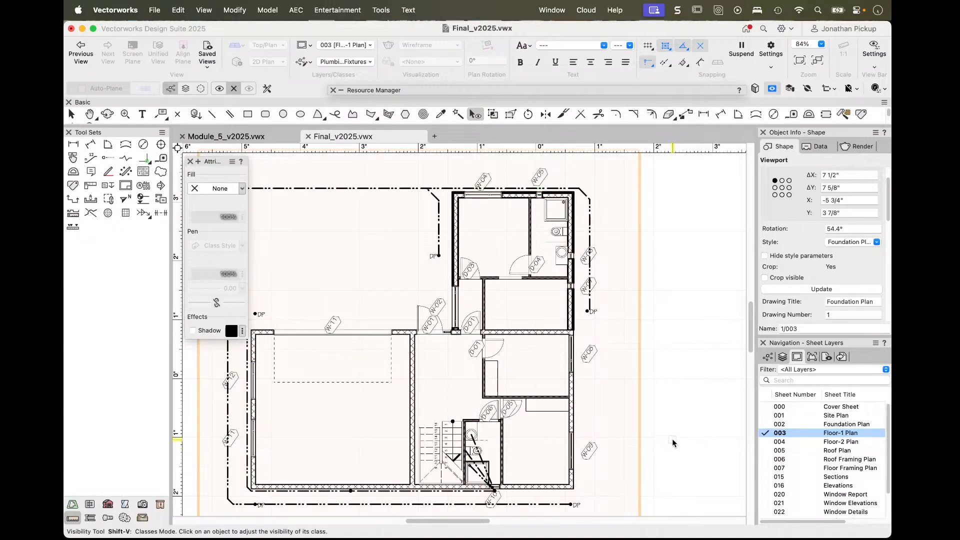
- Compare the styled viewports on the Foundation Plan and Floor-1 Plan sheets, and return to the Selection tool on sheet 003
{"action": "scroll", "coordinate": [672, 436], "scroll_direction": "down", "scroll_amount": 2}
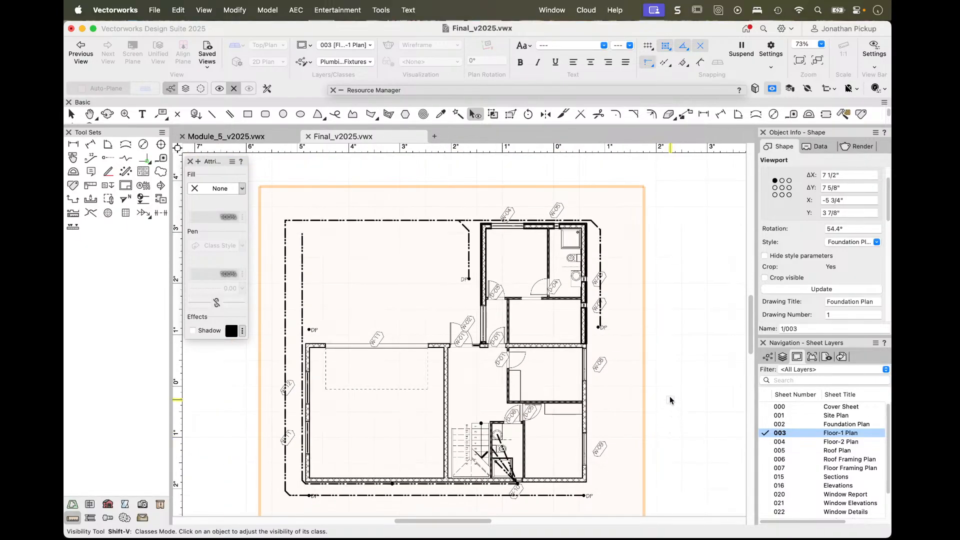
{"action": "left_click", "coordinate": [762, 424]}
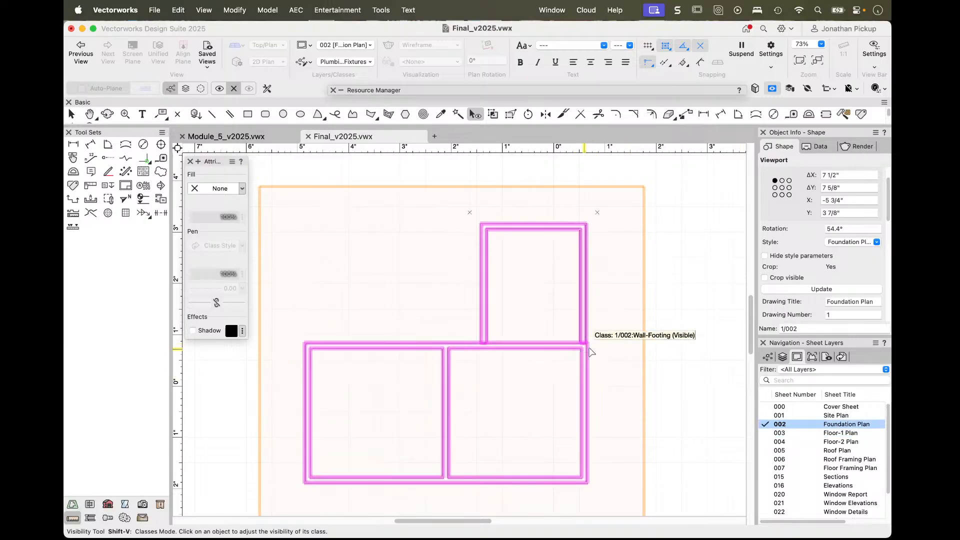
{"action": "left_click", "coordinate": [767, 433]}
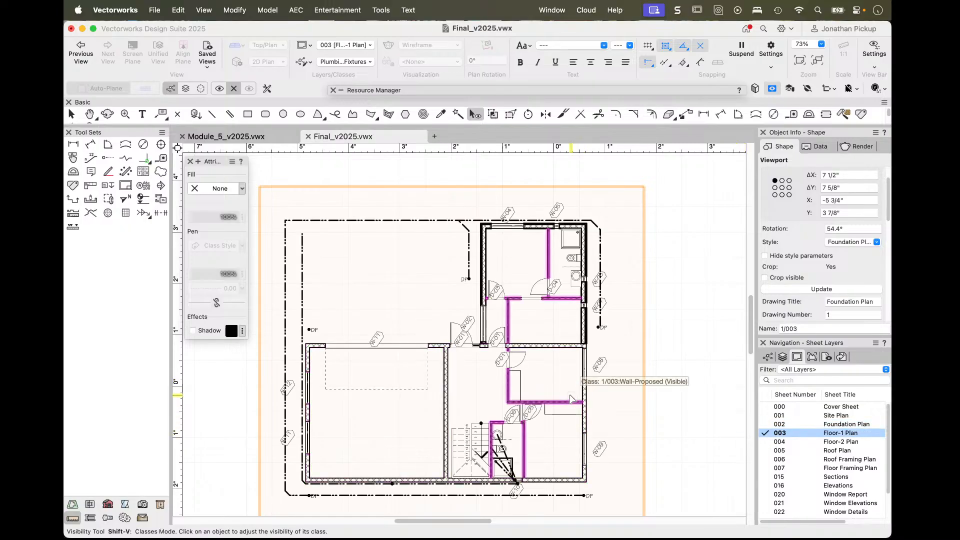
{"action": "key", "text": "x"}
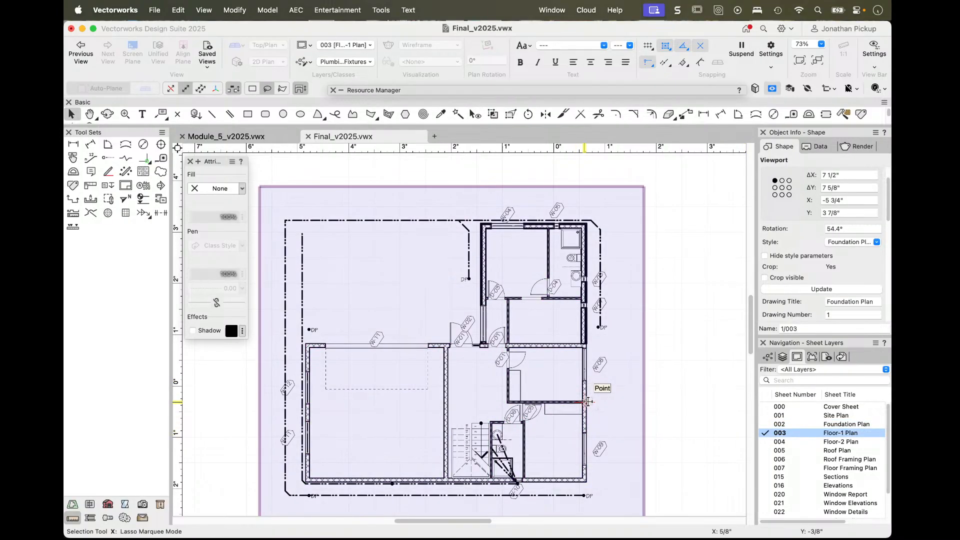
- Paste the copied plan viewport in place on the Floor-2 Plan sheet (004)
{"action": "left_click", "coordinate": [766, 442]}
{"action": "key", "text": "super+4"}
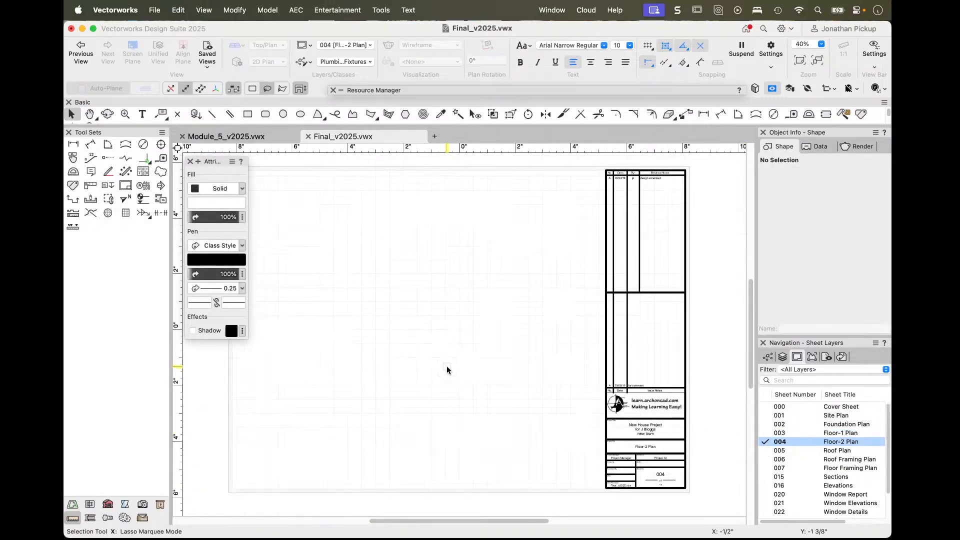
{"action": "left_click", "coordinate": [799, 61]}
{"action": "left_click", "coordinate": [179, 11]}
{"action": "mouse_move", "coordinate": [196, 12]}
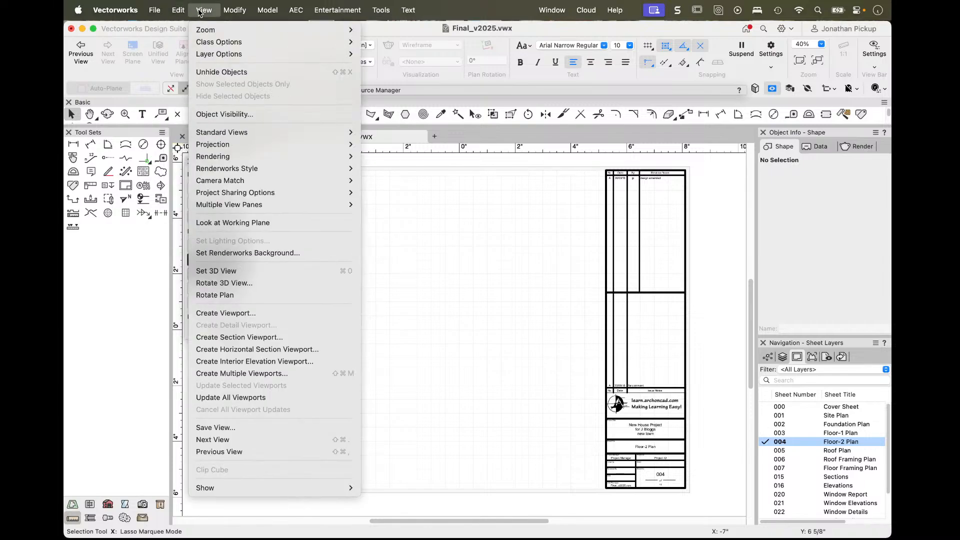
{"action": "left_click", "coordinate": [199, 126]}
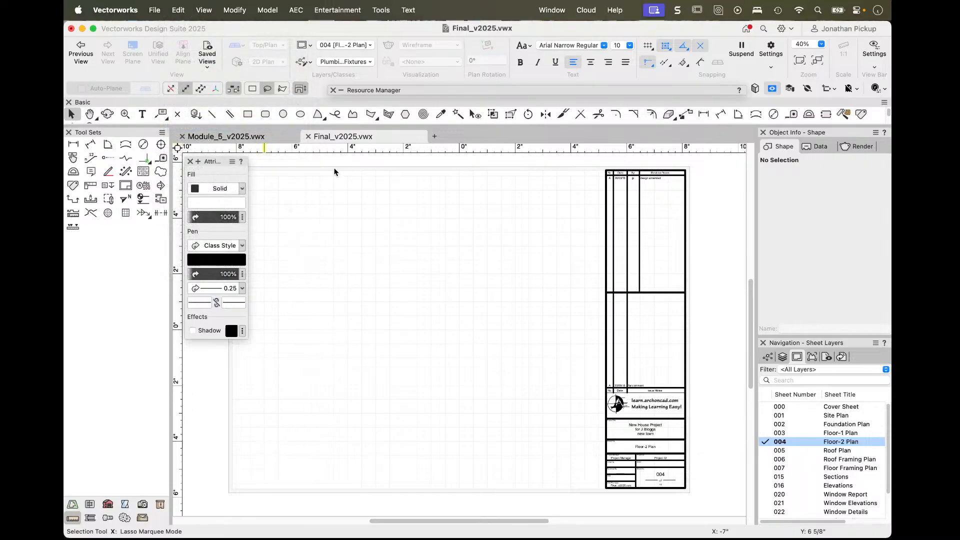
{"action": "left_click", "coordinate": [534, 302]}
{"action": "left_click", "coordinate": [476, 316]}
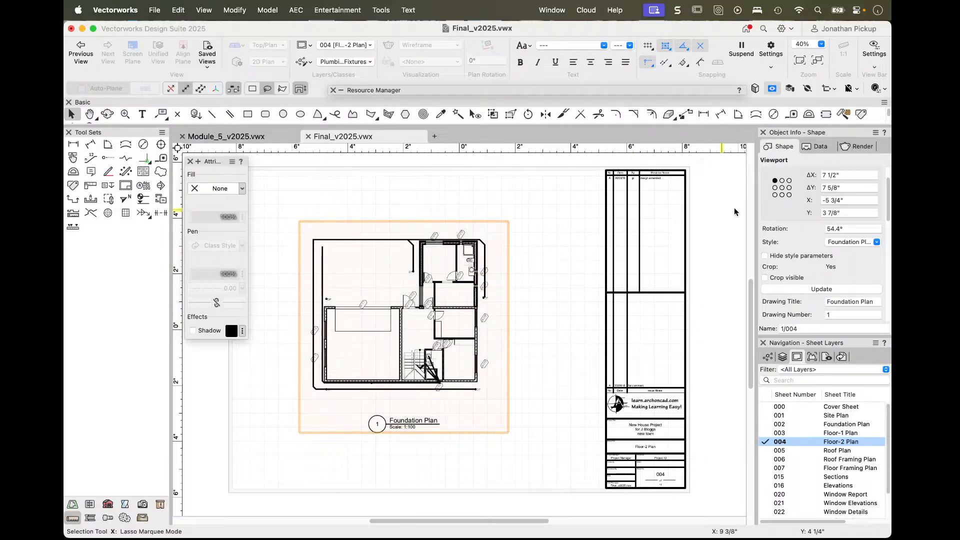
- Change the drawing title of the viewport on sheet 004 to 2nd Floor Plan Plan
{"action": "double_click", "coordinate": [851, 303]}
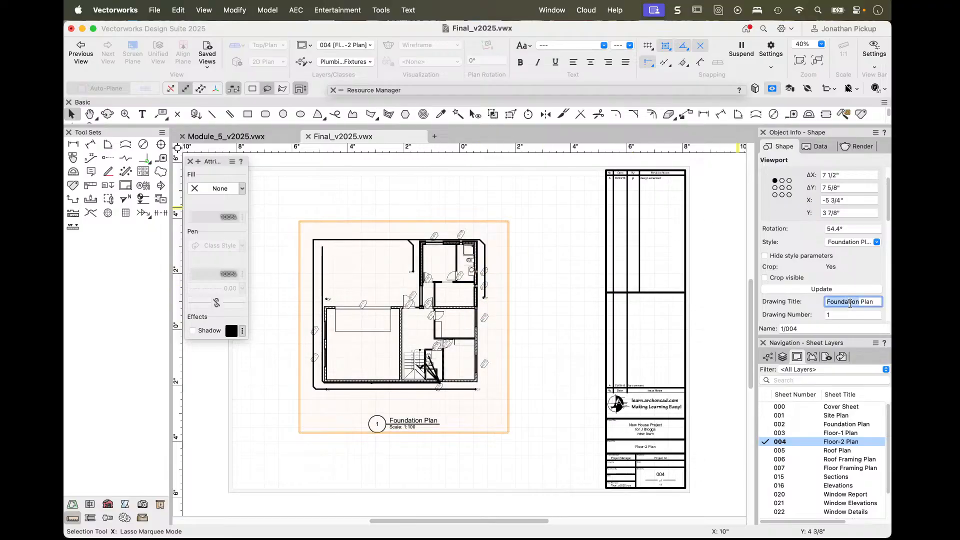
{"action": "type", "text": "@nd Floor Plan"}
{"action": "key", "text": "Return"}
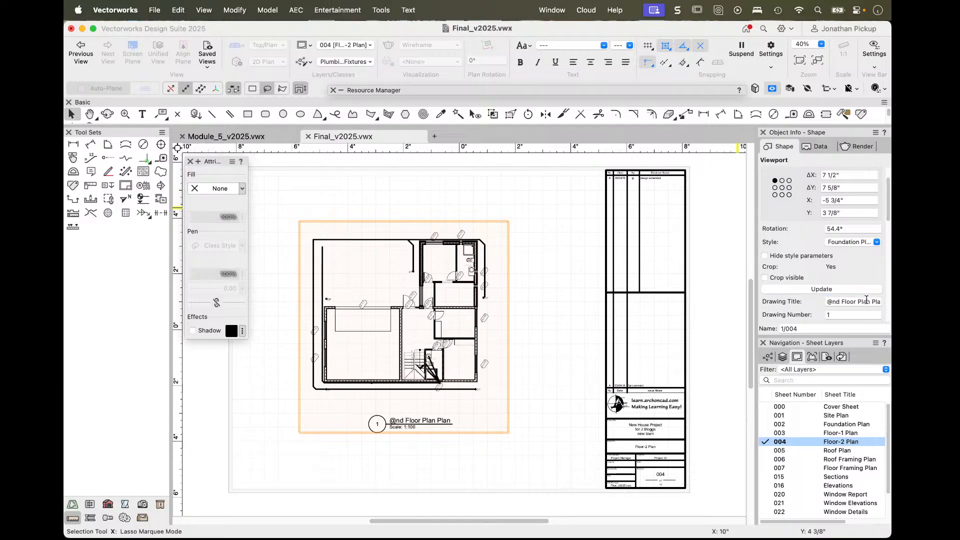
{"action": "left_click_drag", "start_coordinate": [834, 302], "coordinate": [825, 302]}
{"action": "key", "text": "BackSpace"}
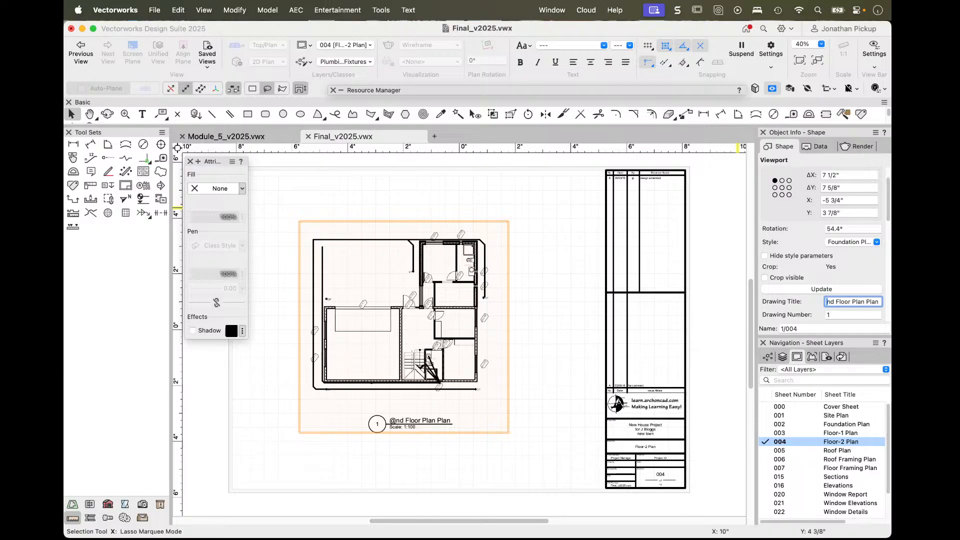
{"action": "type", "text": "2"}
{"action": "key", "text": "Return"}
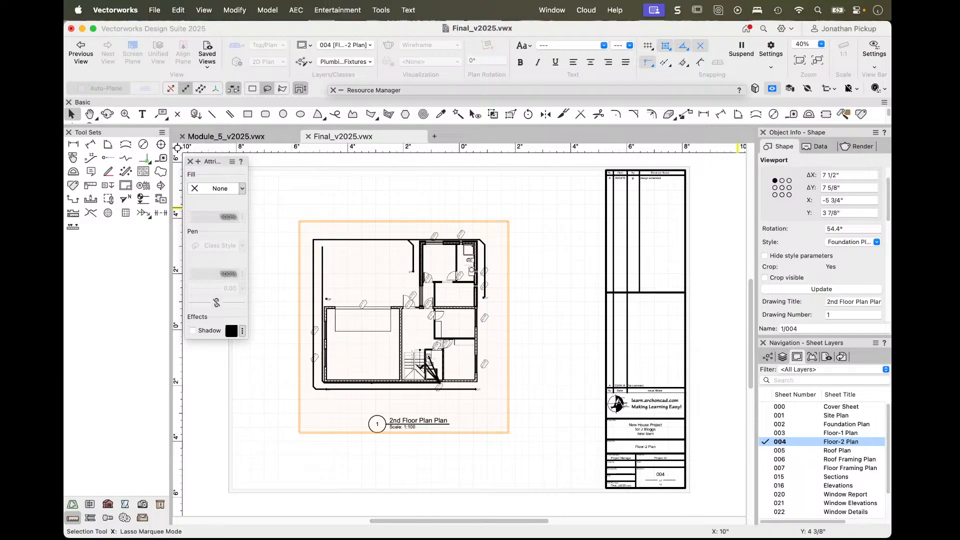
- Change the drawing title of the viewport on the Floor-1 Plan sheet (003) to 1st Floor Plan
{"action": "left_click", "coordinate": [767, 430]}
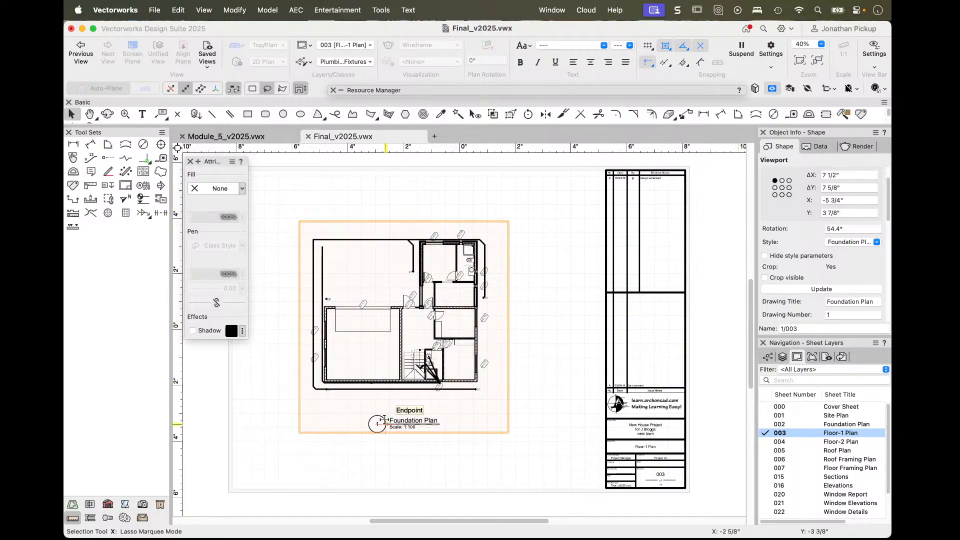
{"action": "double_click", "coordinate": [840, 302]}
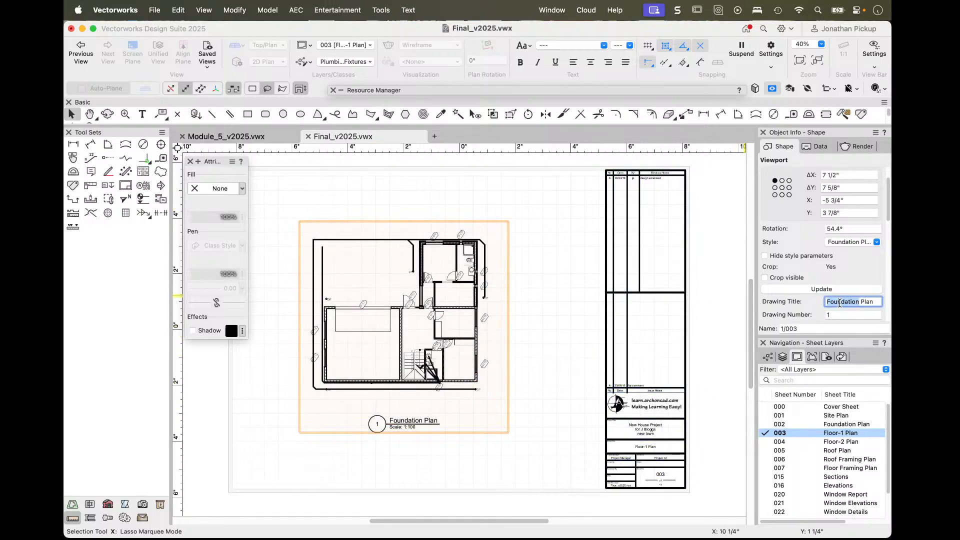
{"action": "type", "text": "1st Floor"}
{"action": "key", "text": "Return"}
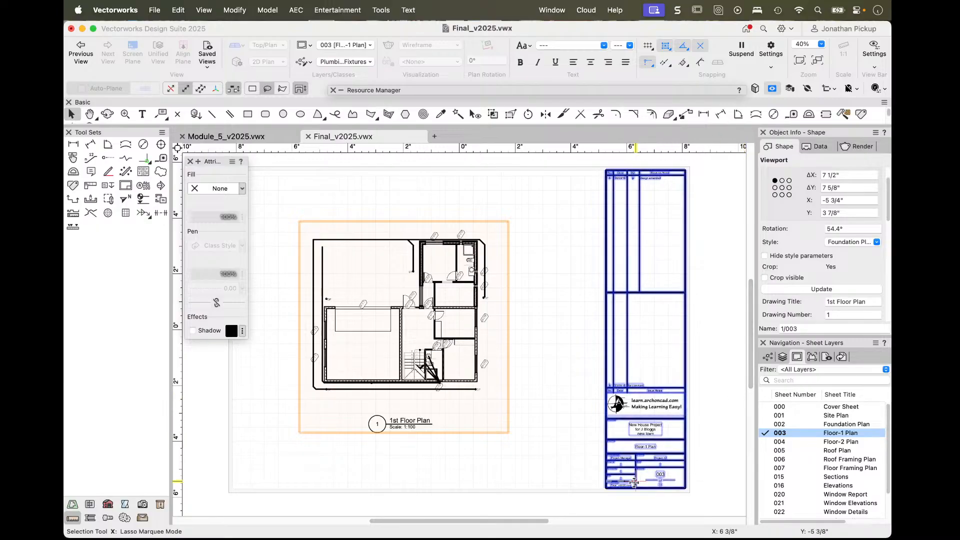
- Compare the drawing titles and viewport placement on the Foundation Plan, Floor-1 Plan and Floor-2 Plan sheets
{"action": "scroll", "coordinate": [638, 465], "scroll_direction": "up", "scroll_amount": 2}
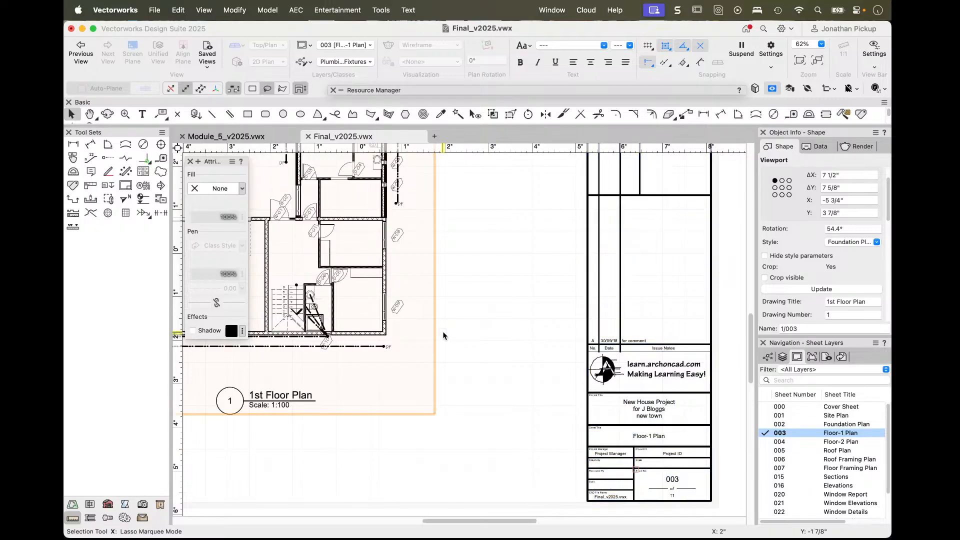
{"action": "scroll", "coordinate": [605, 364], "scroll_direction": "down", "scroll_amount": 3}
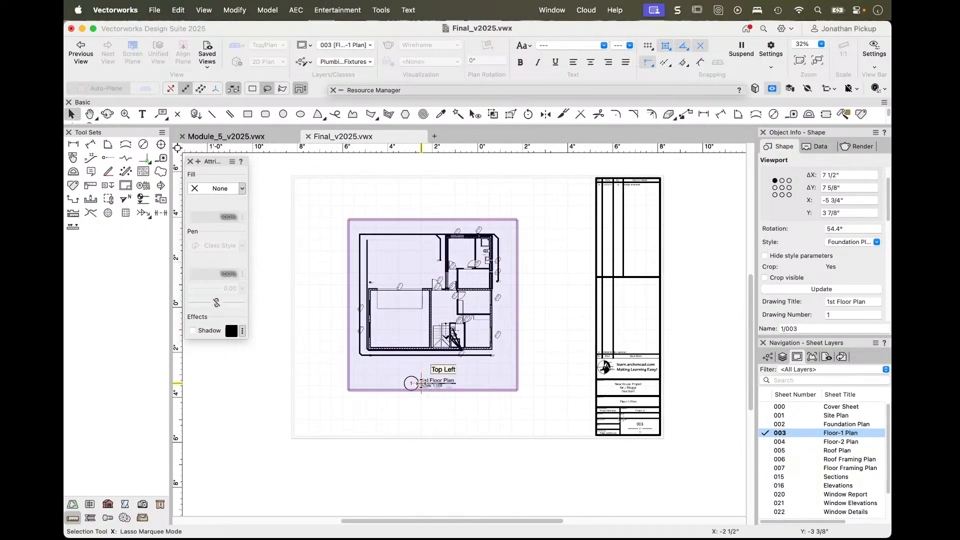
{"action": "left_click", "coordinate": [769, 425]}
{"action": "left_click", "coordinate": [767, 433]}
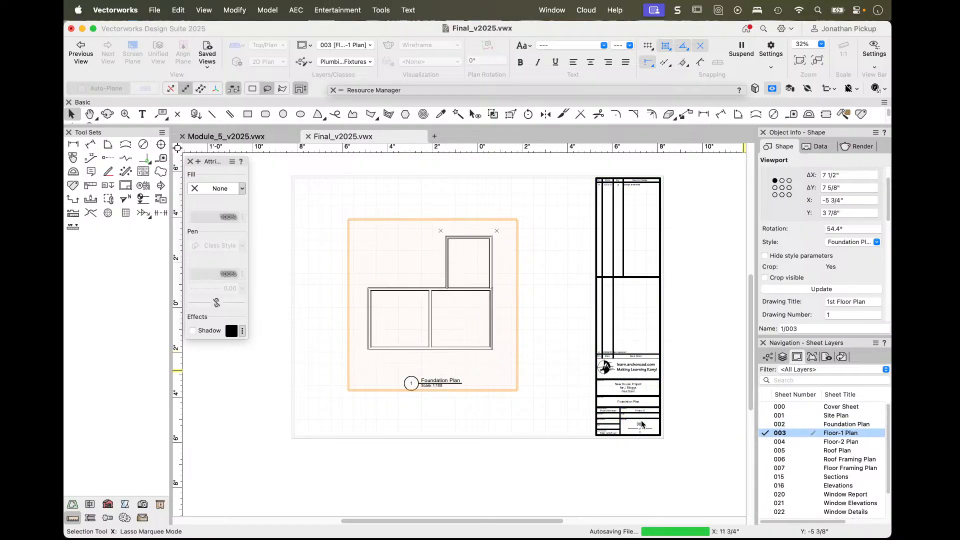
{"action": "left_click", "coordinate": [769, 441]}
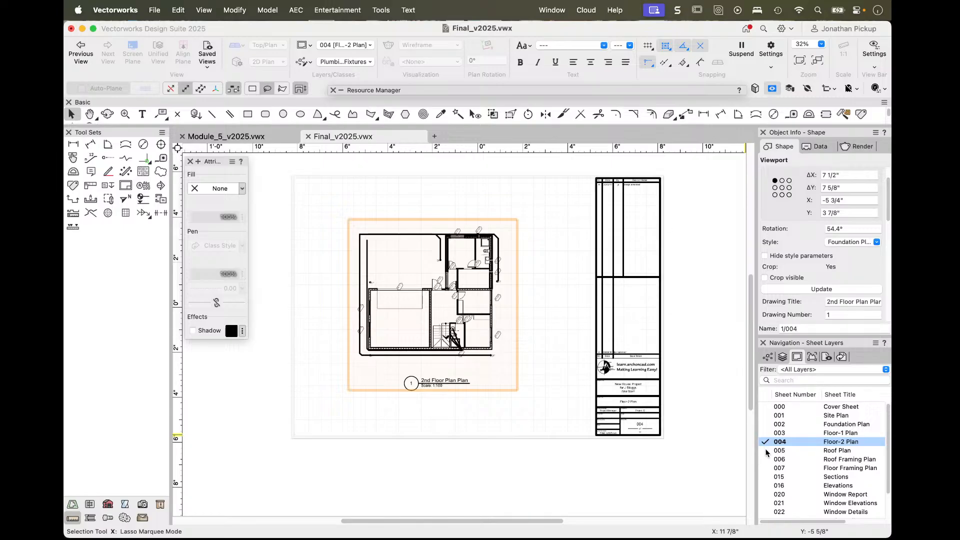
- Paste the copied plan viewport in place on the Roof Plan sheet (005) and title it Roof Plan
{"action": "left_click", "coordinate": [768, 451]}
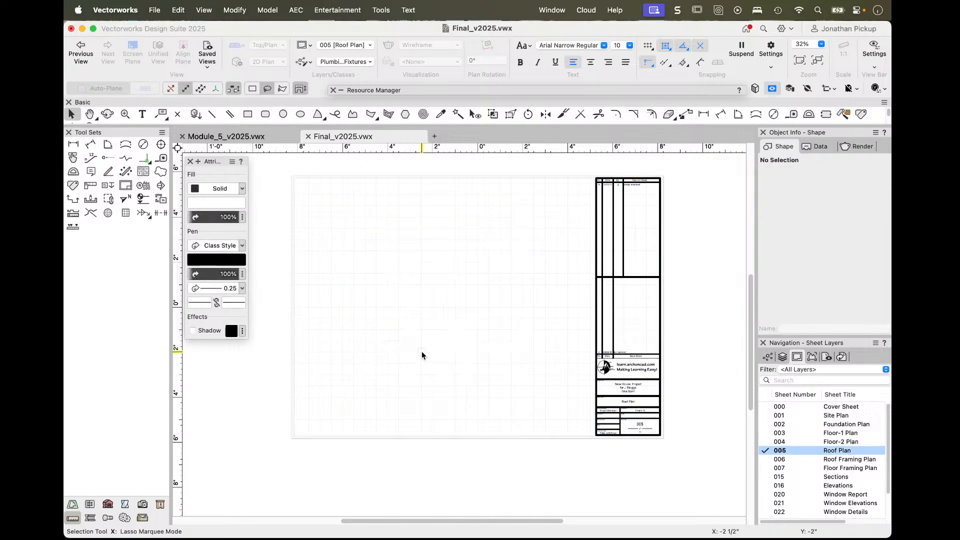
{"action": "key", "text": "alt+super+v"}
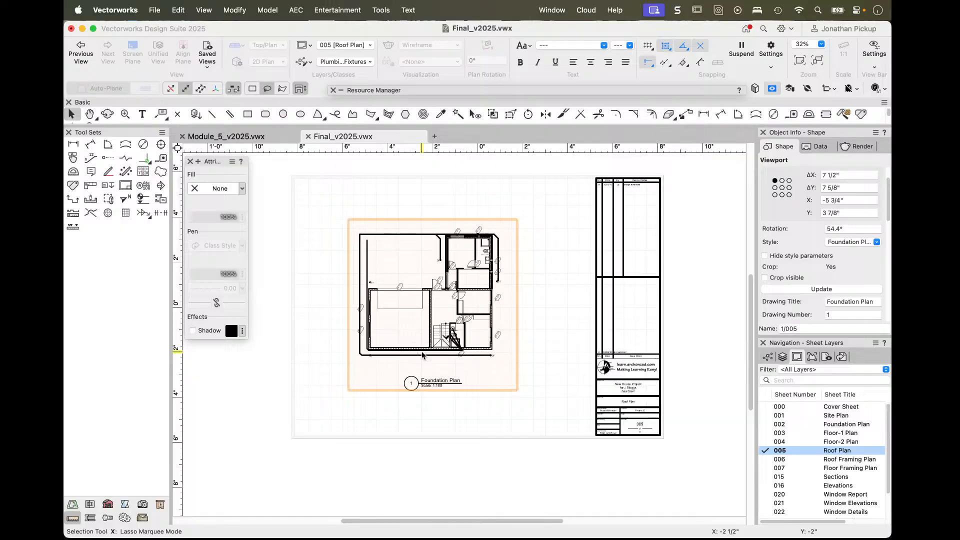
{"action": "left_click", "coordinate": [843, 300]}
{"action": "type", "text": "Roo"}
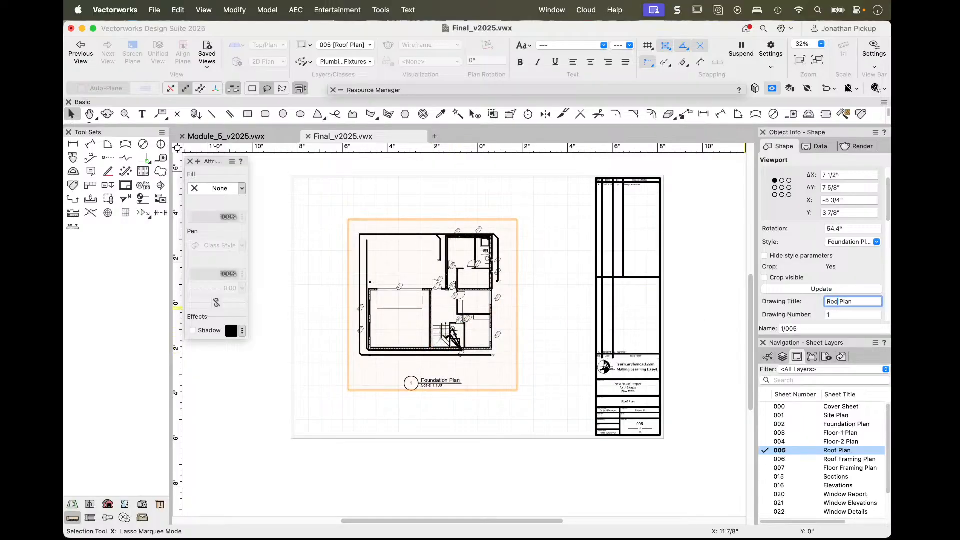
{"action": "type", "text": "f"}
{"action": "key", "text": "Return"}
- Hide the 1-Floor layer and show the 2-Floor layer in the Roof Plan viewport
{"action": "key", "text": "super+6"}
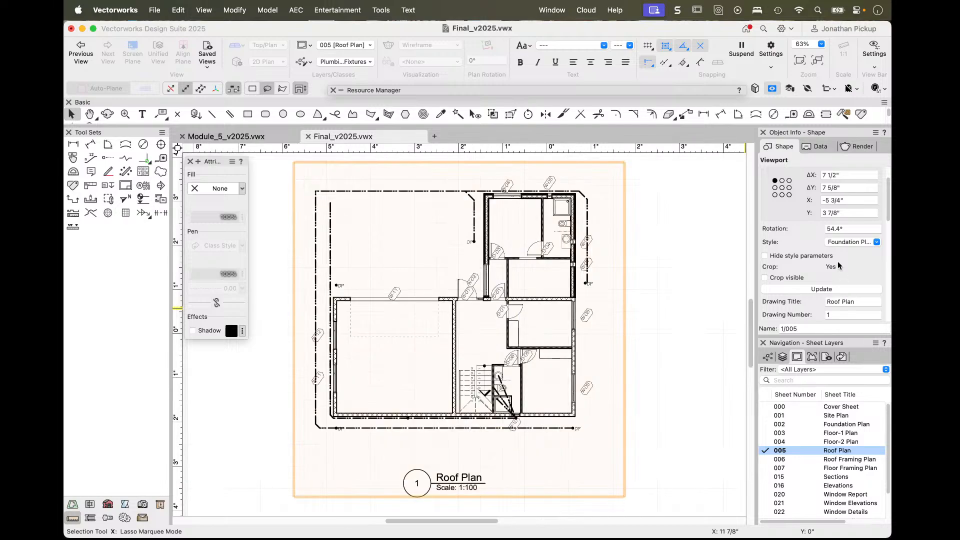
{"action": "scroll", "coordinate": [830, 297], "scroll_direction": "down", "scroll_amount": 3}
{"action": "scroll", "coordinate": [827, 296], "scroll_direction": "down", "scroll_amount": 2}
{"action": "left_click", "coordinate": [821, 281]}
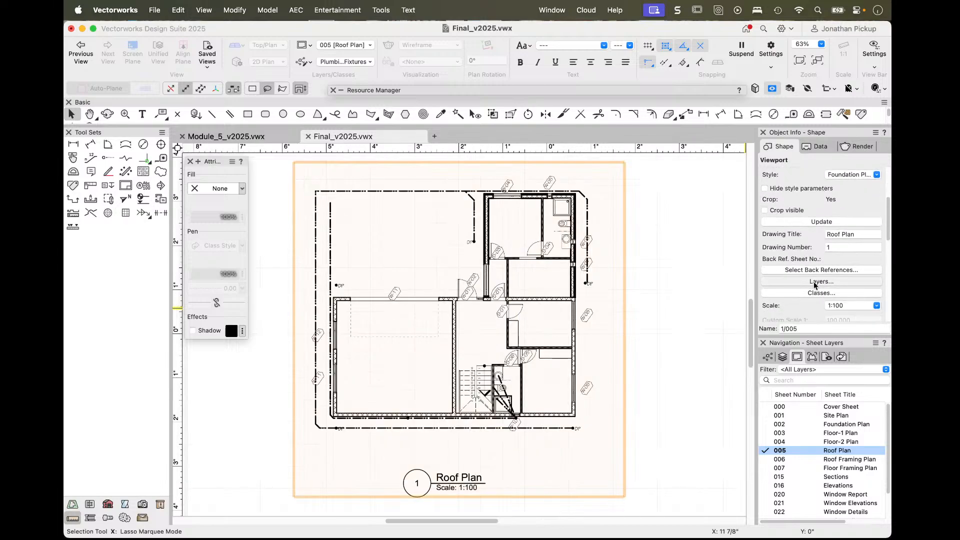
{"action": "left_click", "coordinate": [382, 235]}
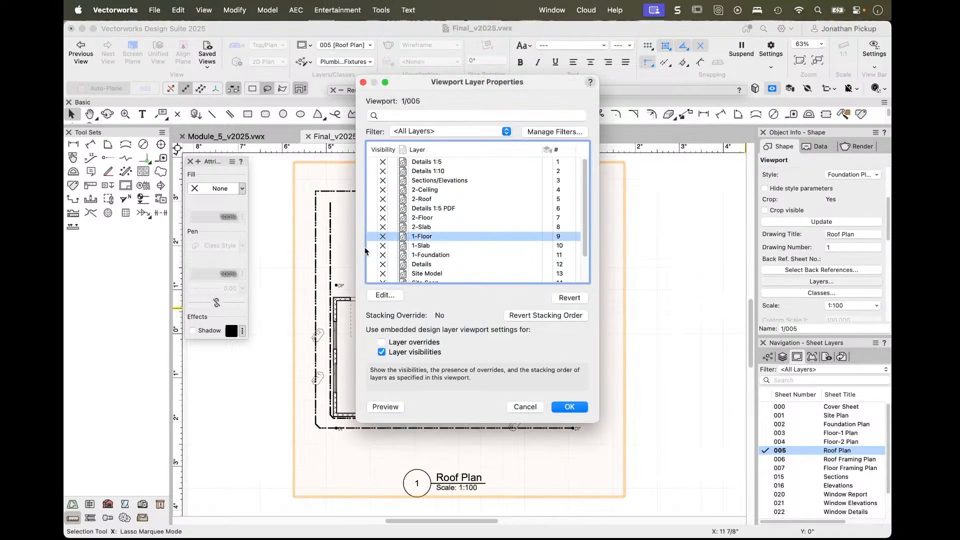
{"action": "left_click", "coordinate": [370, 218]}
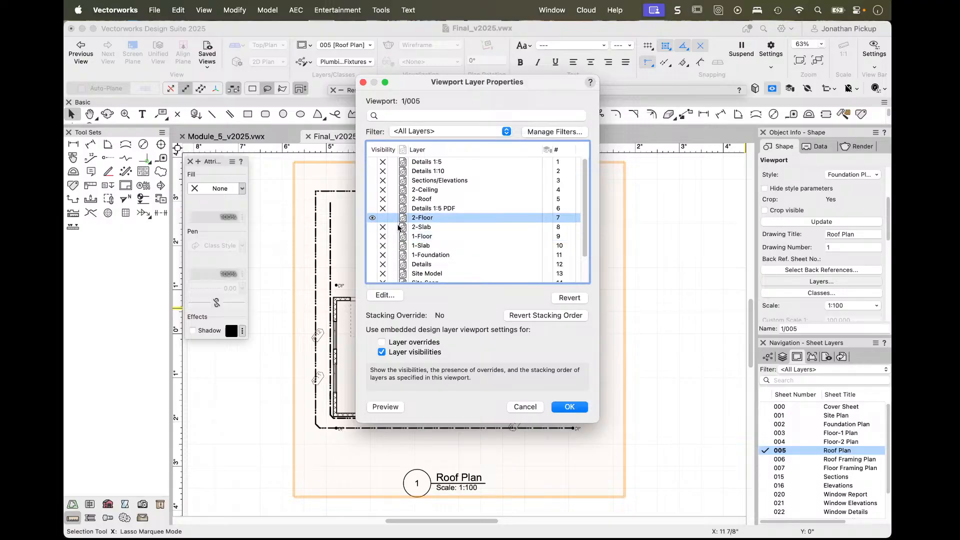
{"action": "left_click", "coordinate": [572, 407]}
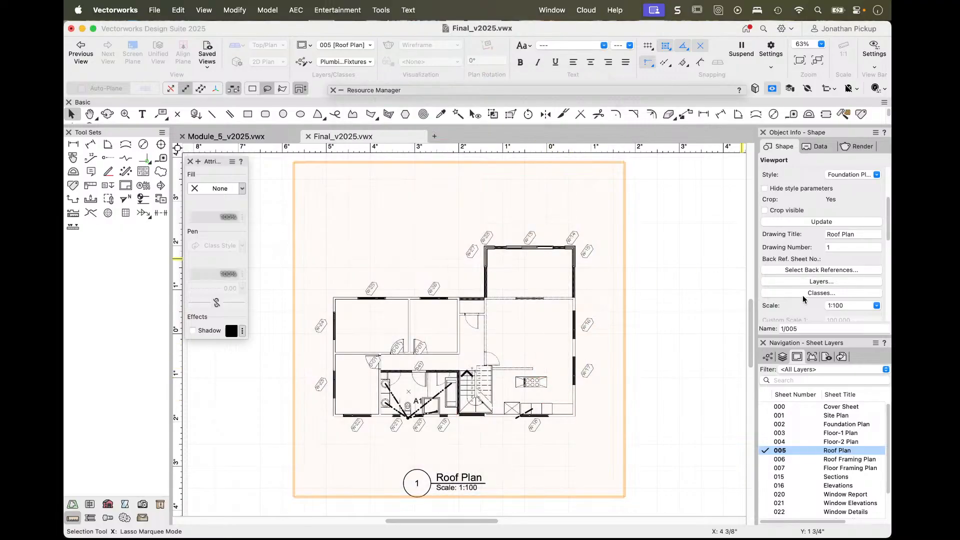
- Find the roof classes in the Roof Plan viewport's class properties and make Roof-Main visible
{"action": "left_click", "coordinate": [804, 295]}
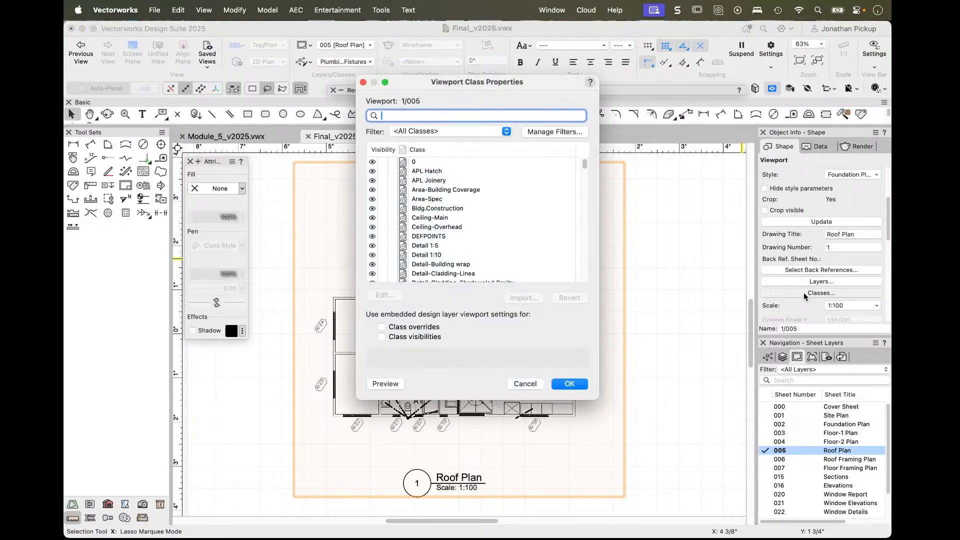
{"action": "scroll", "coordinate": [487, 243], "scroll_direction": "down", "scroll_amount": 5}
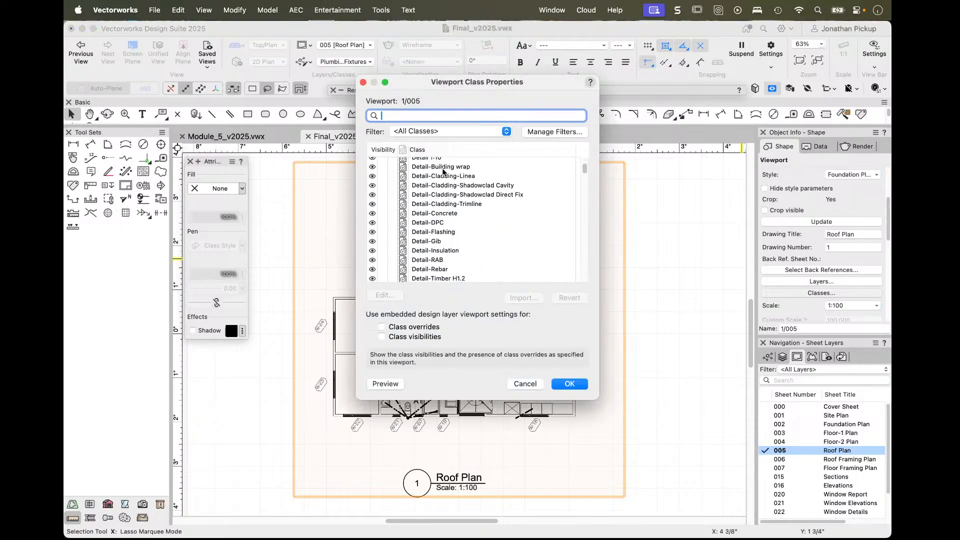
{"action": "type", "text": "roof"}
{"action": "key", "text": "Return"}
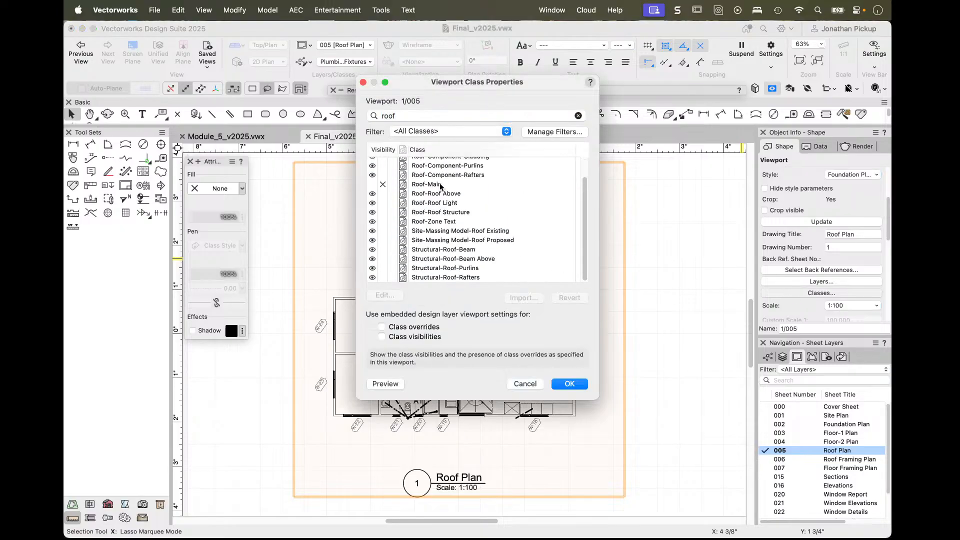
{"action": "left_click", "coordinate": [372, 184]}
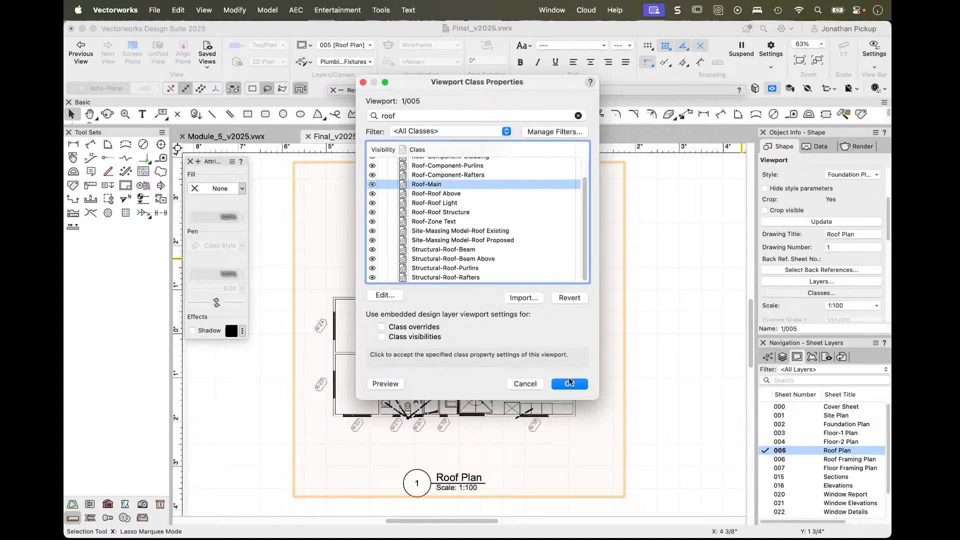
{"action": "left_click", "coordinate": [569, 383]}
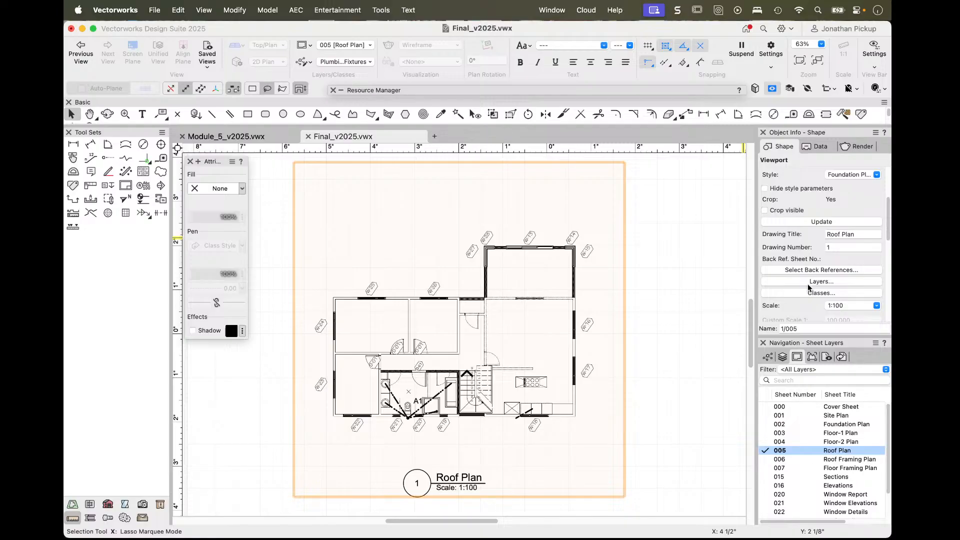
- Hide the 1-Floor layer and show the 2-Floor layer in the viewport on the Floor-2 Plan sheet
{"action": "left_click", "coordinate": [766, 441]}
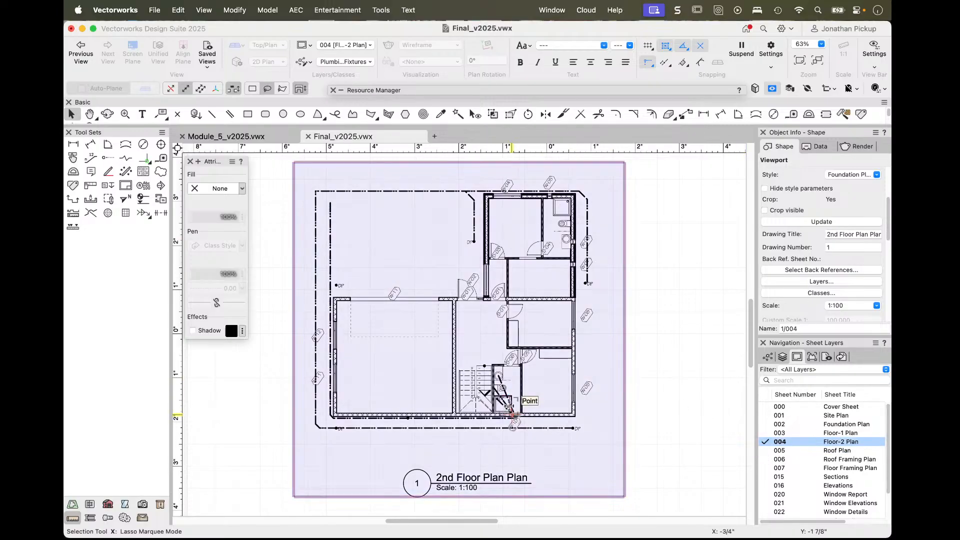
{"action": "left_click", "coordinate": [790, 282]}
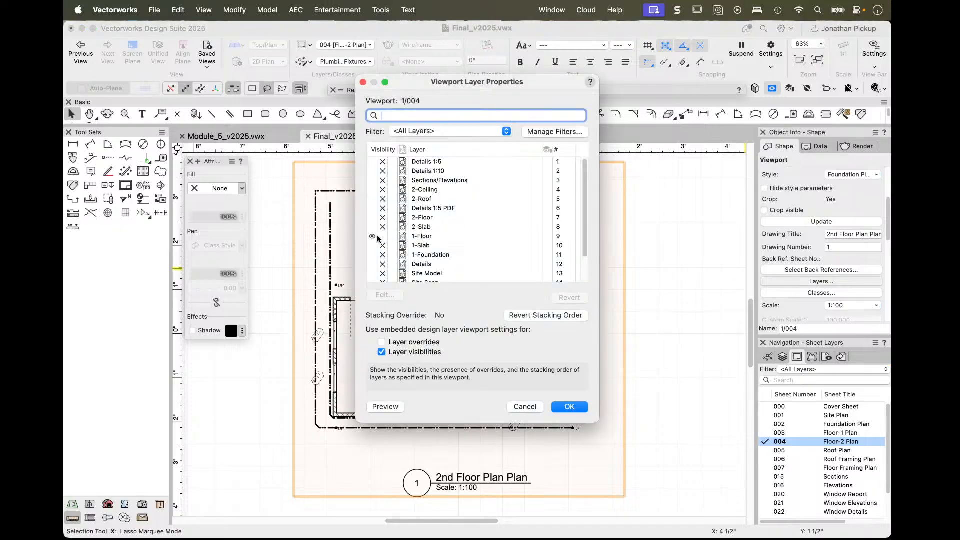
{"action": "left_click", "coordinate": [379, 237]}
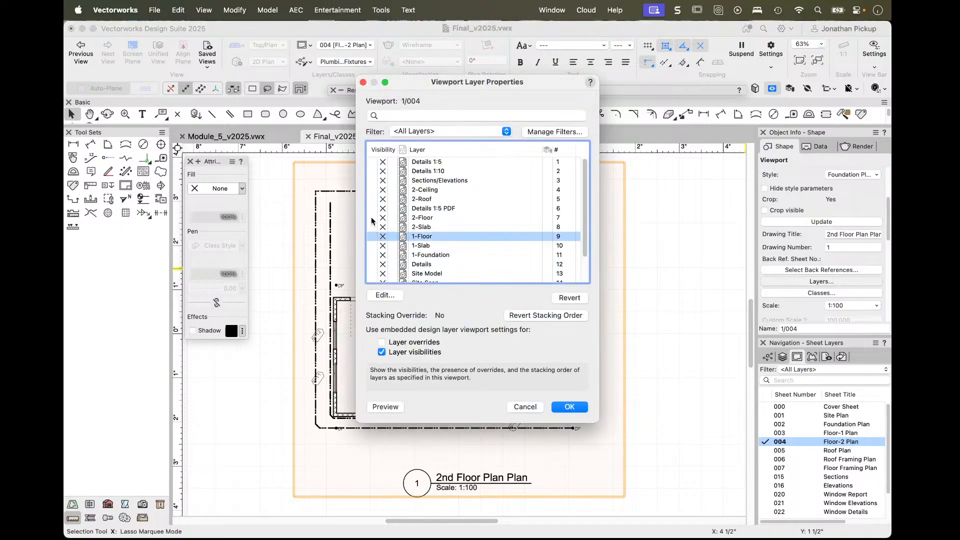
{"action": "left_click", "coordinate": [371, 217]}
{"action": "left_click", "coordinate": [570, 407]}
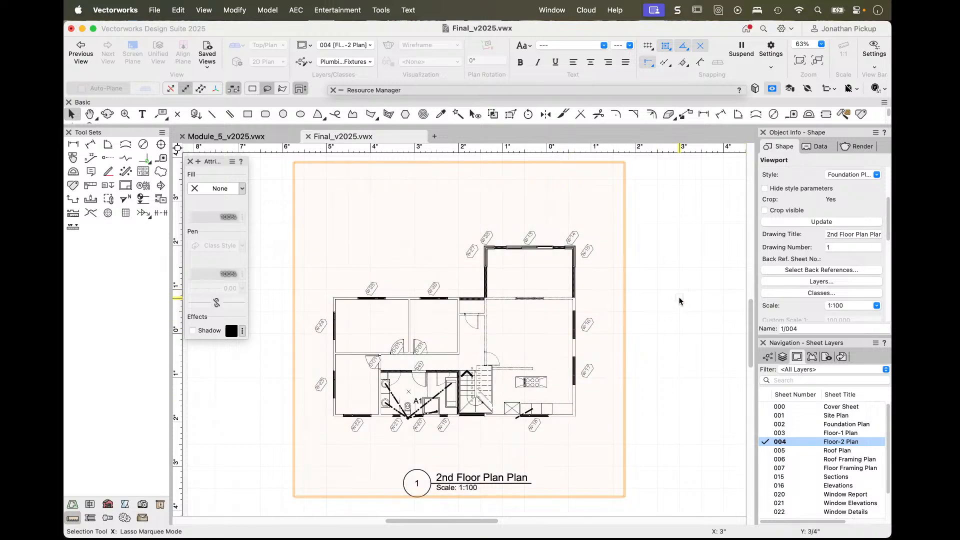
- Hide the Wall-Demolished class in the 2nd floor plan viewport with the Visibility tool
{"action": "scroll", "coordinate": [489, 355], "scroll_direction": "up", "scroll_amount": 5}
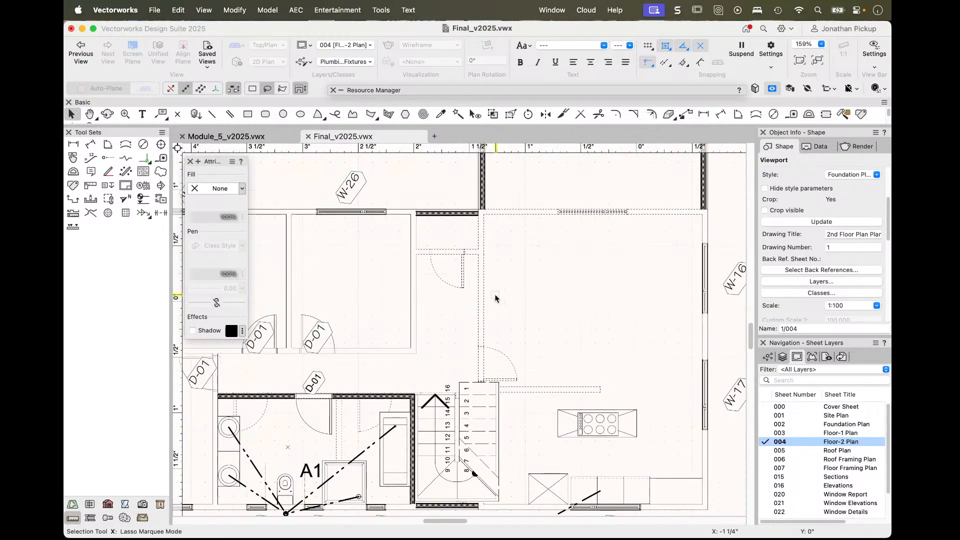
{"action": "scroll", "coordinate": [484, 302], "scroll_direction": "up", "scroll_amount": 1}
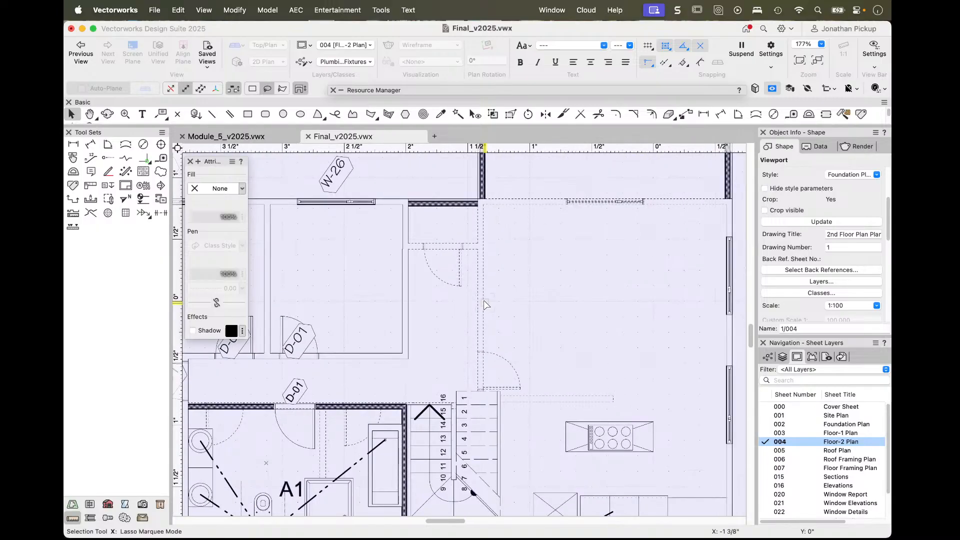
{"action": "key", "text": "shift+v"}
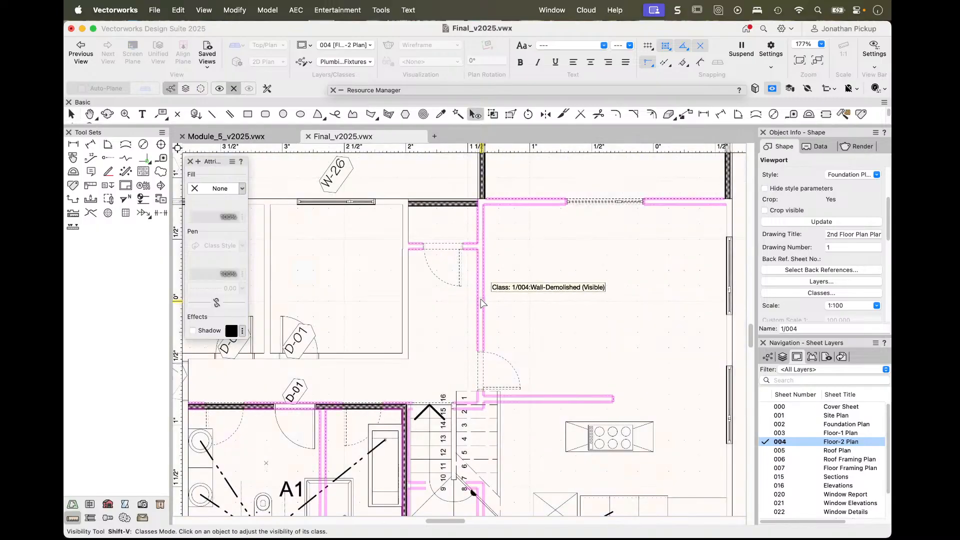
{"action": "scroll", "coordinate": [547, 339], "scroll_direction": "down", "scroll_amount": 5}
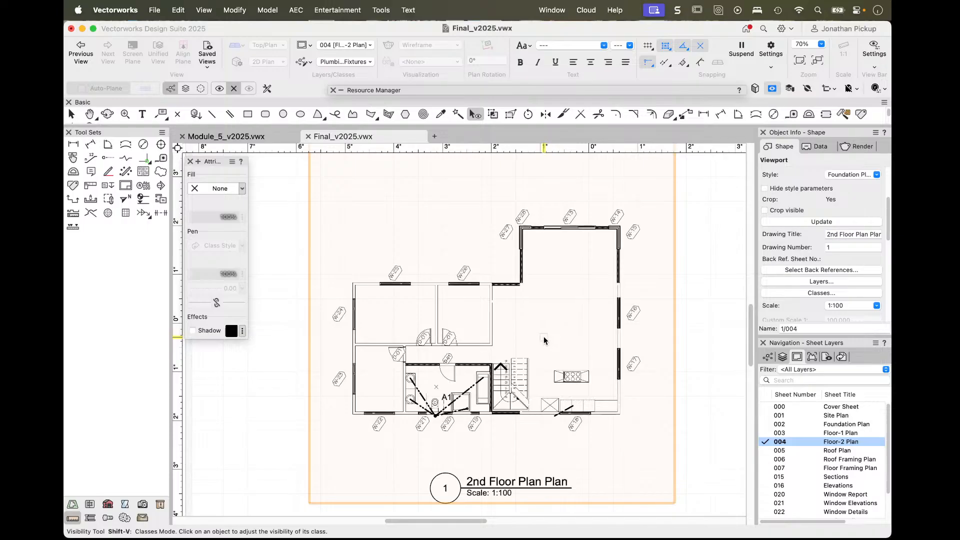
- Review the plan viewports on the Floor-1 Plan, Floor-2 Plan and Roof Plan sheets, ending on Roof Plan
{"action": "left_click", "coordinate": [768, 431]}
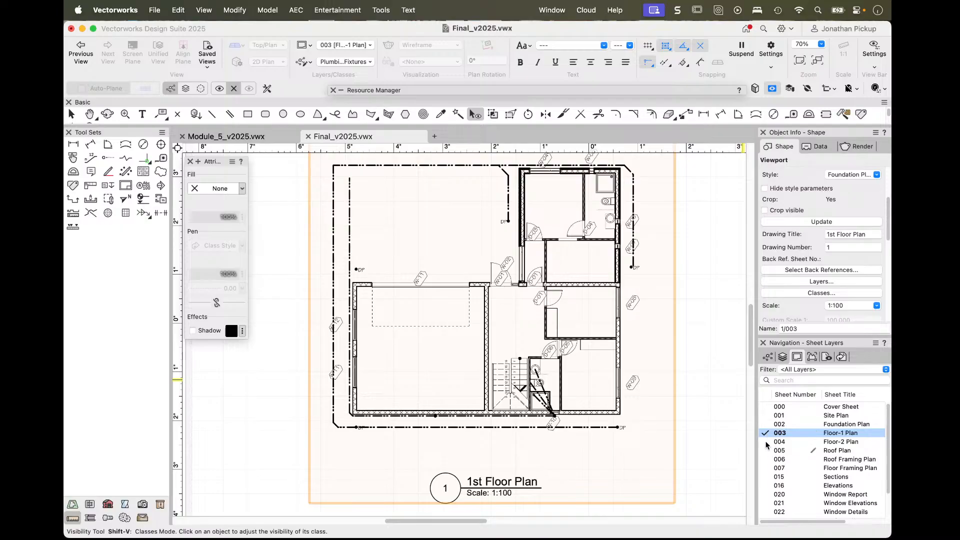
{"action": "left_click", "coordinate": [768, 442]}
{"action": "left_click", "coordinate": [766, 451]}
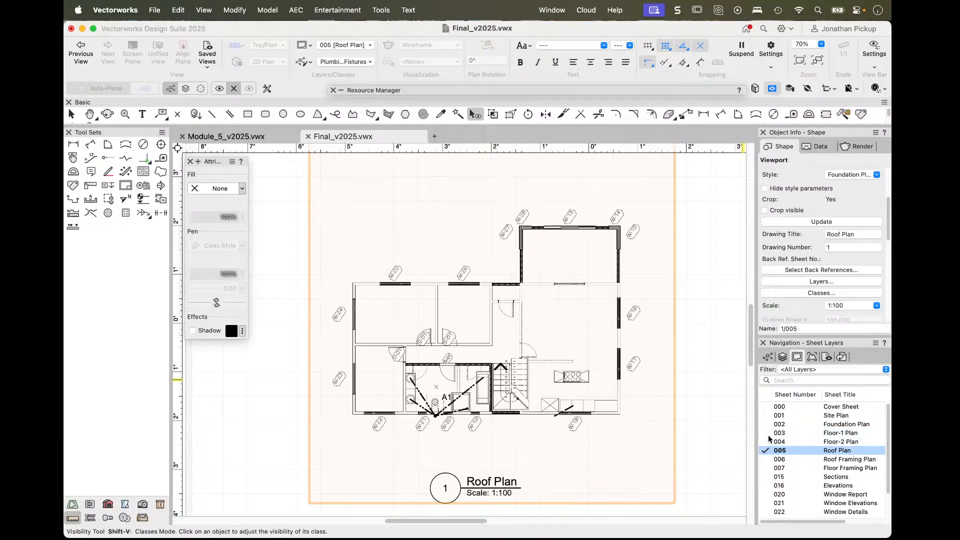
{"action": "left_click", "coordinate": [796, 281]}
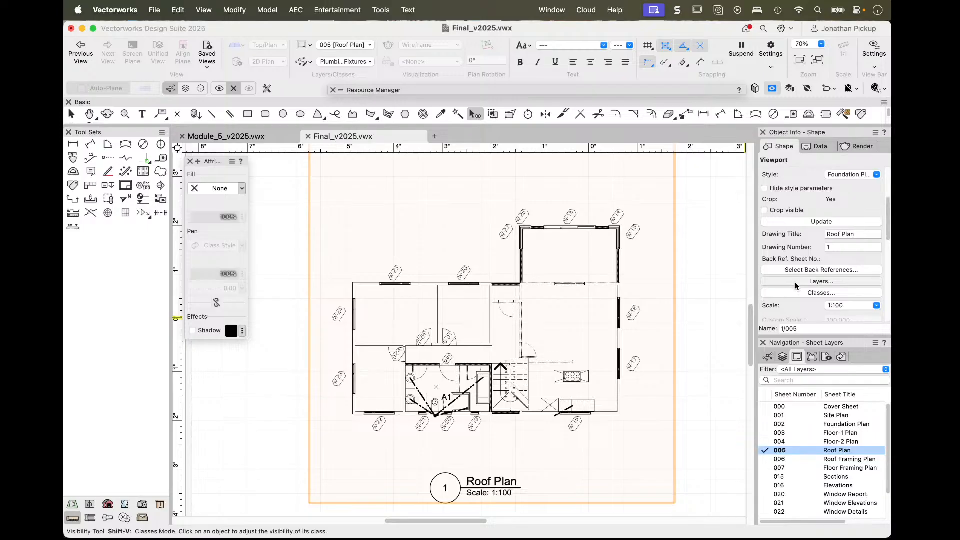
{"action": "key", "text": "Escape"}
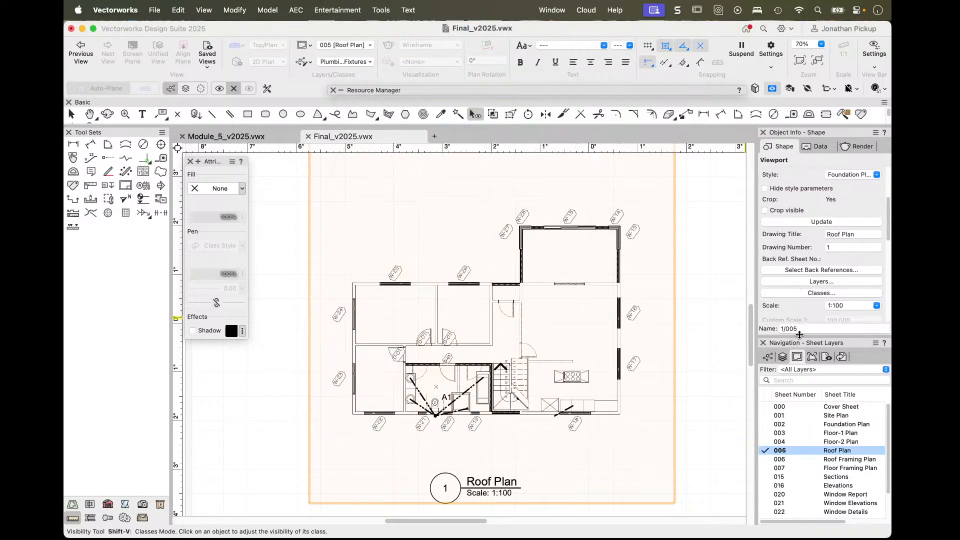
- Make the 2-Roof design layer visible and active, view it in 3D, and hide the 1-Foundation layer
{"action": "left_click", "coordinate": [768, 357]}
{"action": "left_click", "coordinate": [783, 356]}
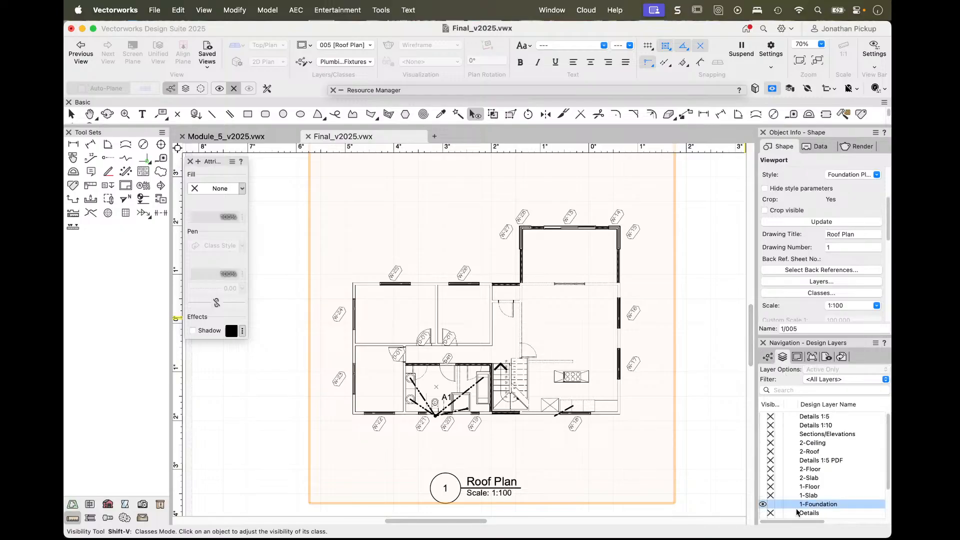
{"action": "left_click", "coordinate": [763, 451]}
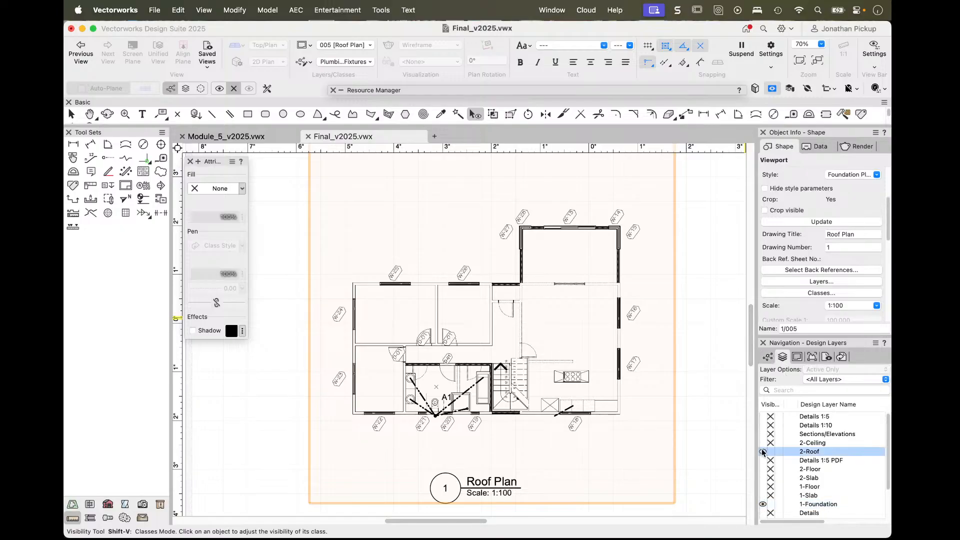
{"action": "left_click", "coordinate": [788, 454]}
{"action": "key", "text": "x"}
{"action": "scroll", "coordinate": [635, 343], "scroll_direction": "down", "scroll_amount": 2}
{"action": "middle_click_drag", "start_coordinate": [676, 336], "coordinate": [457, 337]}
{"action": "mouse_move", "coordinate": [527, 358]}
{"action": "middle_mouse_down", "text": "super"}
{"action": "mouse_move", "coordinate": [491, 204]}
{"action": "mouse_move", "coordinate": [505, 259]}
{"action": "middle_mouse_up", "text": "super"}
{"action": "scroll", "coordinate": [543, 307], "scroll_direction": "up", "scroll_amount": 3}
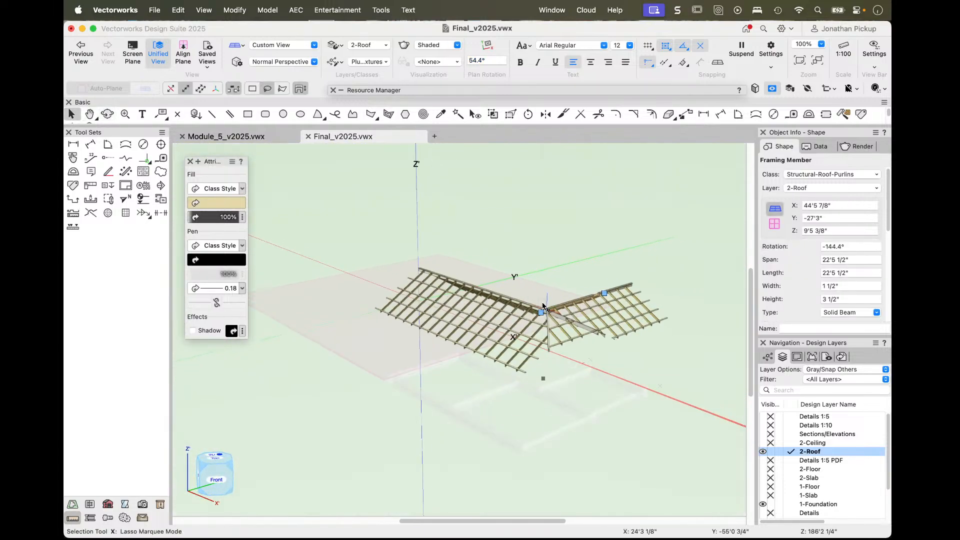
{"action": "left_click", "coordinate": [770, 504]}
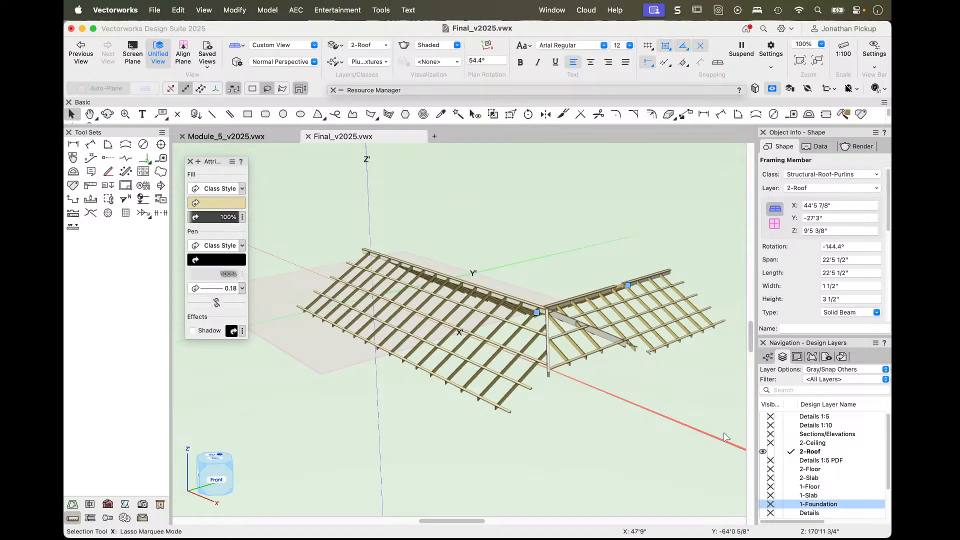
{"action": "left_click", "coordinate": [589, 229]}
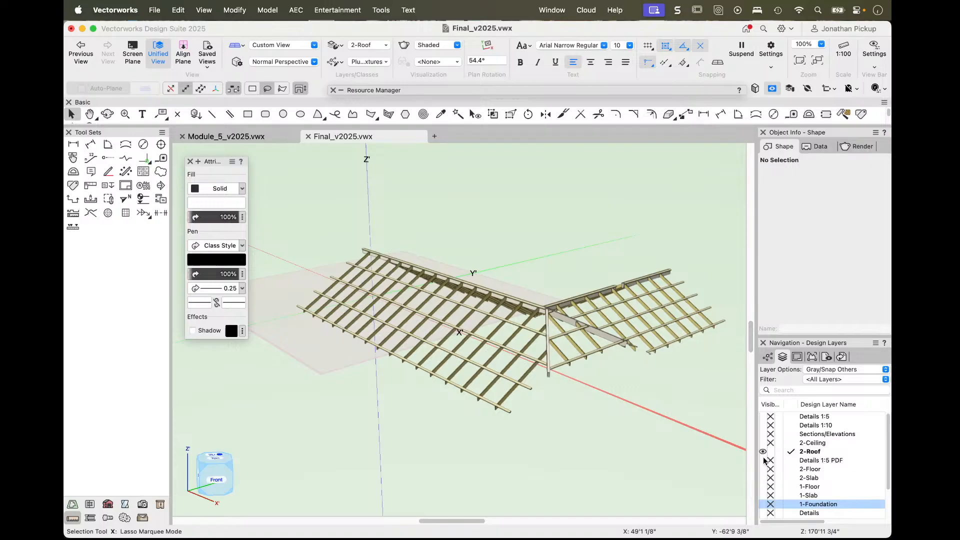
- Make every class visible on the 2-Roof design layer
{"action": "left_click", "coordinate": [767, 357]}
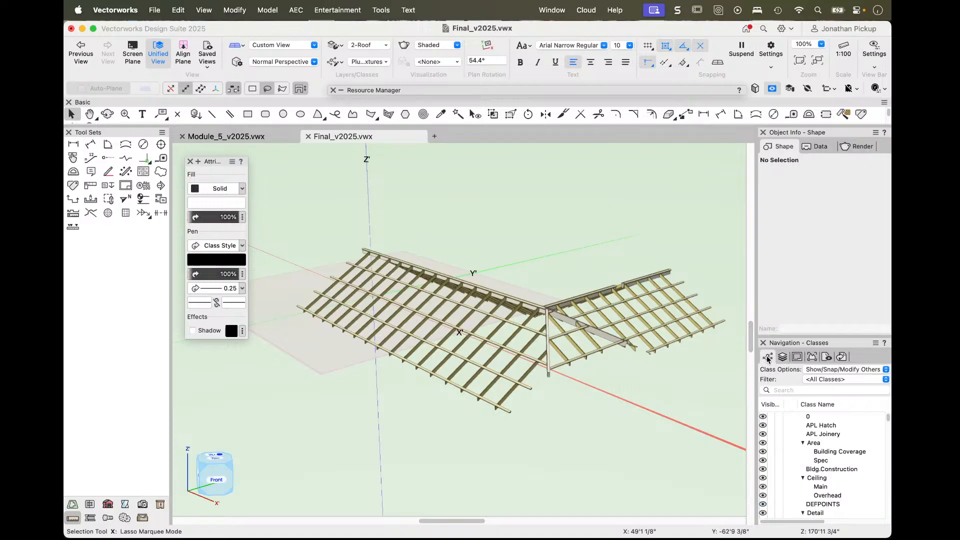
{"action": "left_click", "coordinate": [771, 452], "text": "alt"}
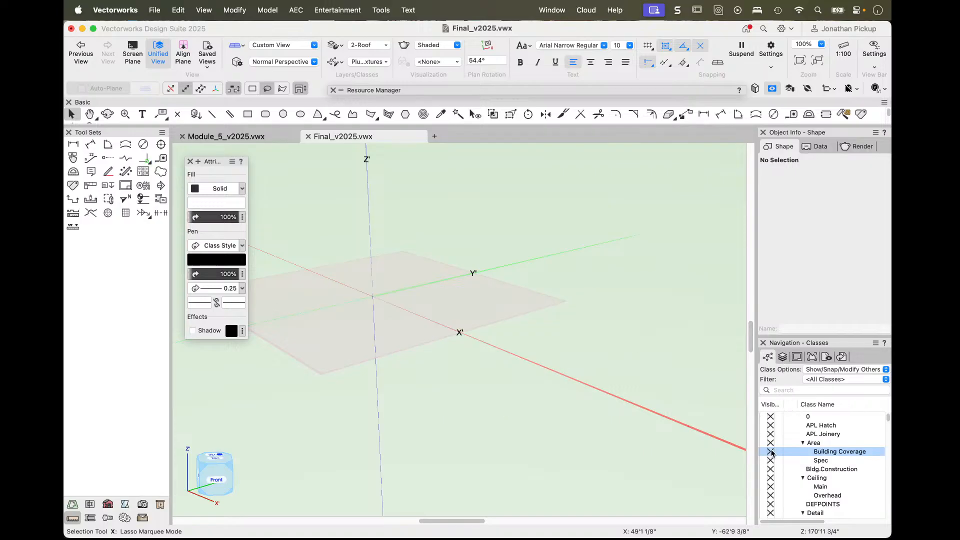
{"action": "left_click", "coordinate": [764, 453], "text": "alt"}
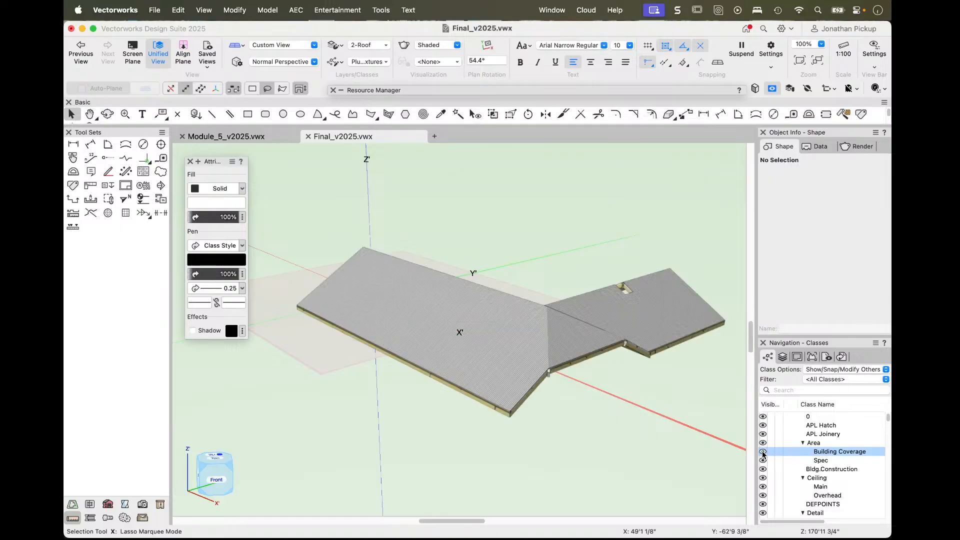
- Inspect the corrugated roof objects in 3D and view the smaller wing's roof in Top/Plan
{"action": "left_click", "coordinate": [512, 314]}
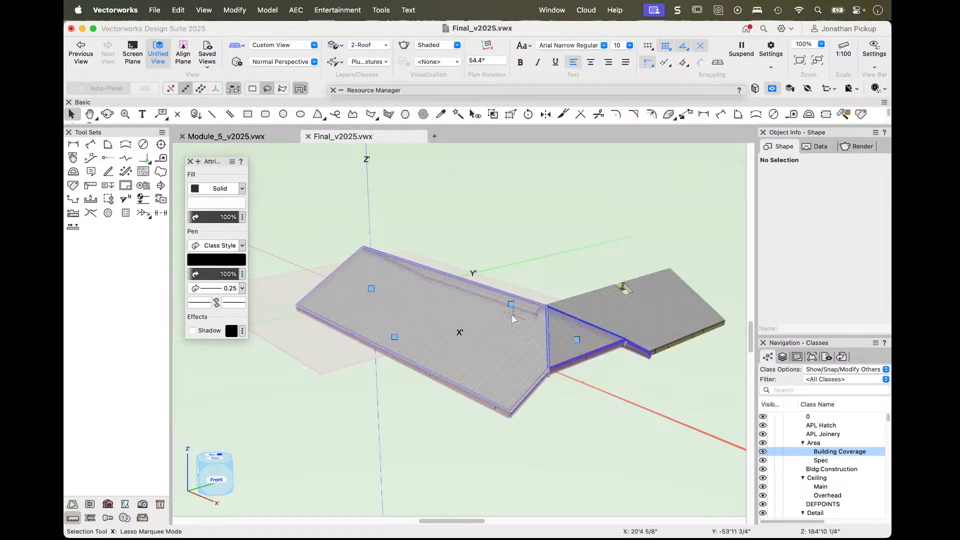
{"action": "left_click", "coordinate": [628, 317]}
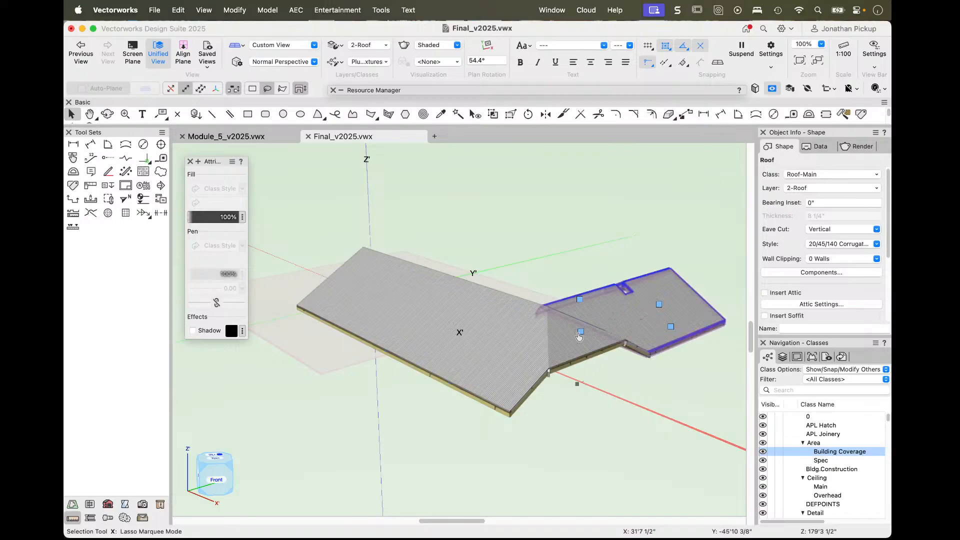
{"action": "double_click", "coordinate": [577, 335]}
{"action": "key", "text": "Escape"}
{"action": "key", "text": "super+5"}
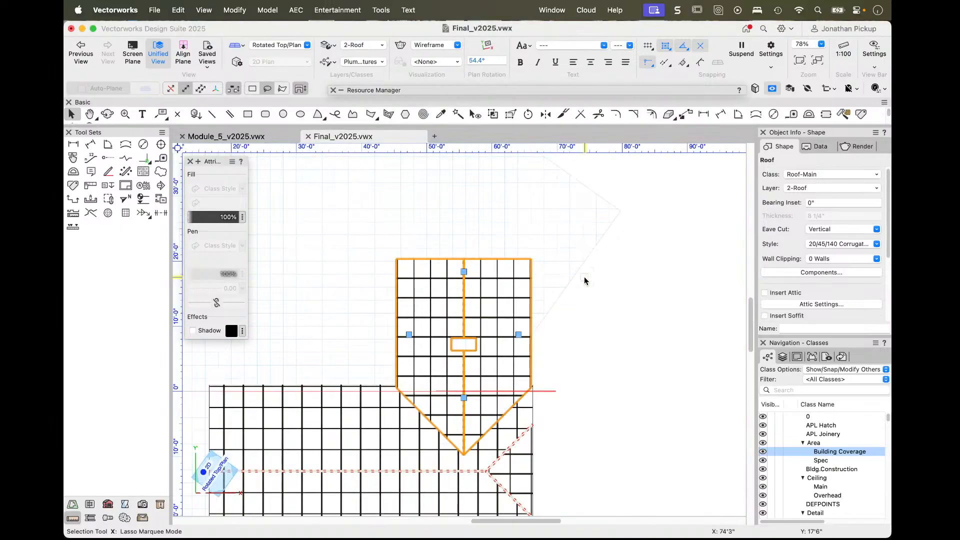
- Select the smaller wing's roof by its eave edge and check its class and design layer
{"action": "left_click", "coordinate": [591, 332]}
{"action": "scroll", "coordinate": [538, 321], "scroll_direction": "up", "scroll_amount": 5}
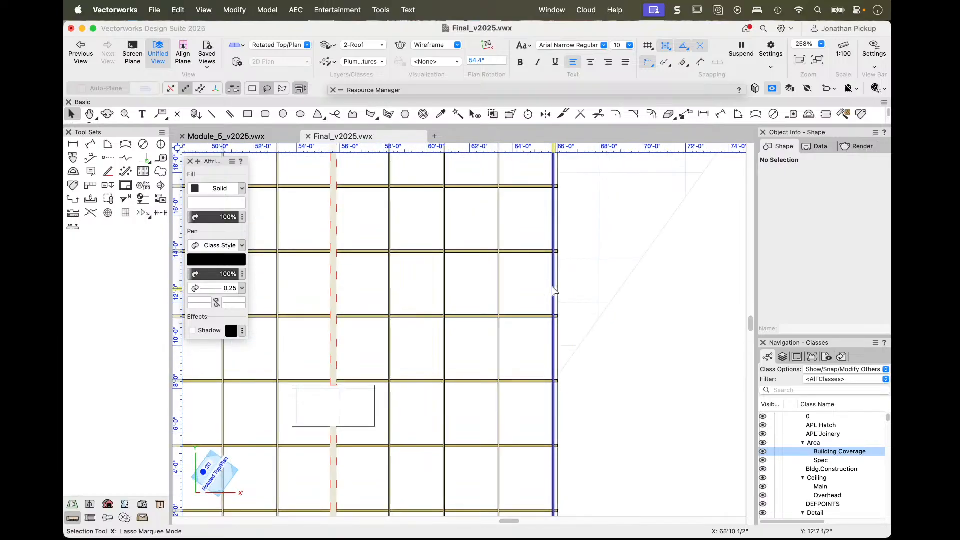
{"action": "left_click", "coordinate": [559, 292]}
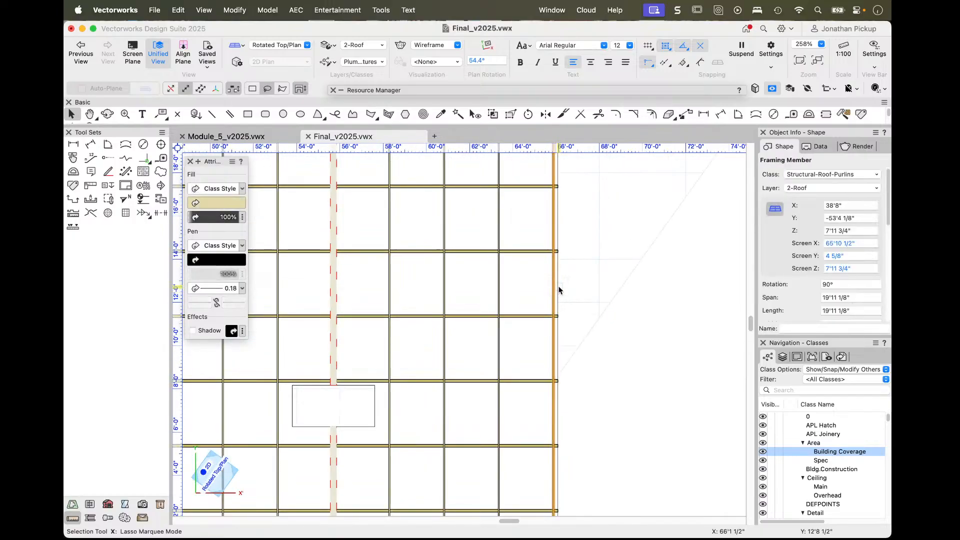
{"action": "left_click", "coordinate": [559, 290]}
{"action": "left_click", "coordinate": [558, 290]}
{"action": "scroll", "coordinate": [529, 282], "scroll_direction": "down", "scroll_amount": 3}
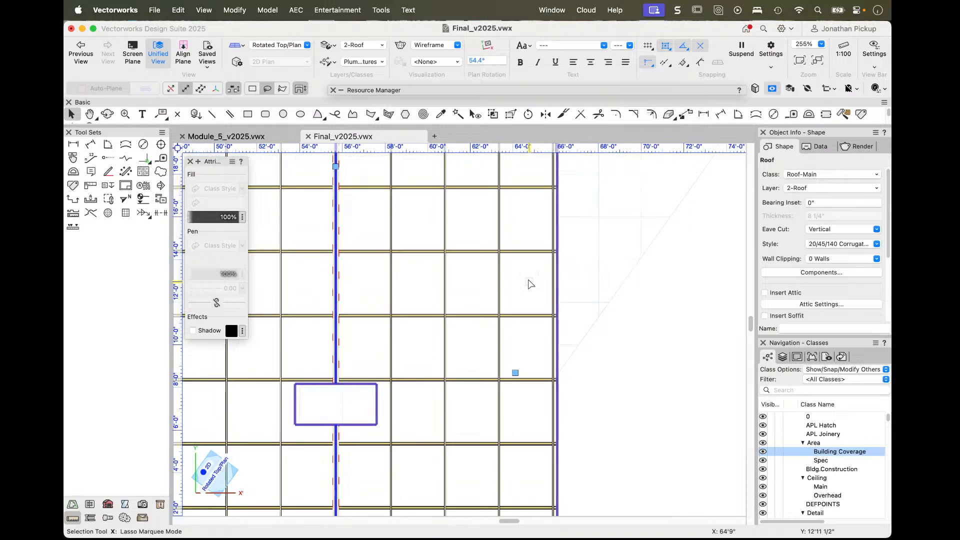
{"action": "scroll", "coordinate": [529, 284], "scroll_direction": "down", "scroll_amount": 2}
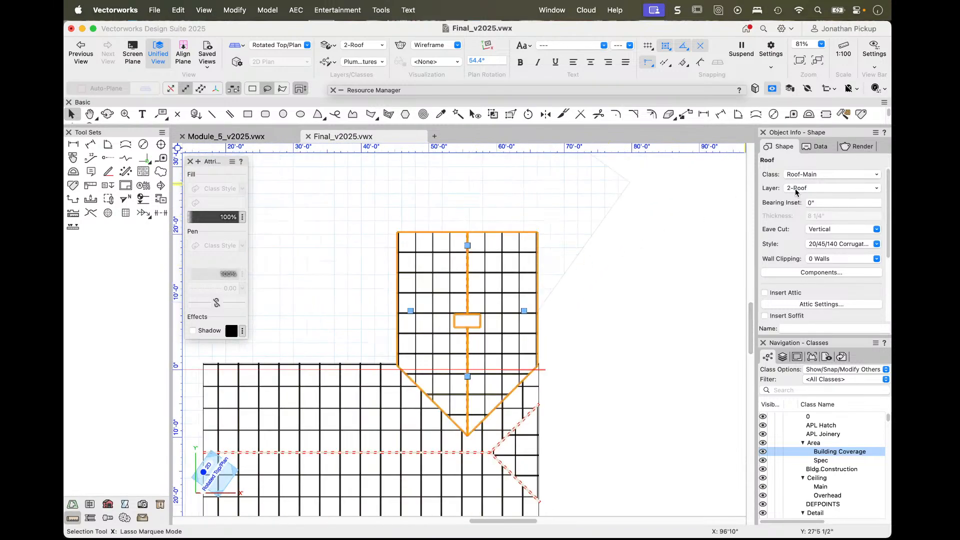
{"action": "left_click", "coordinate": [785, 359]}
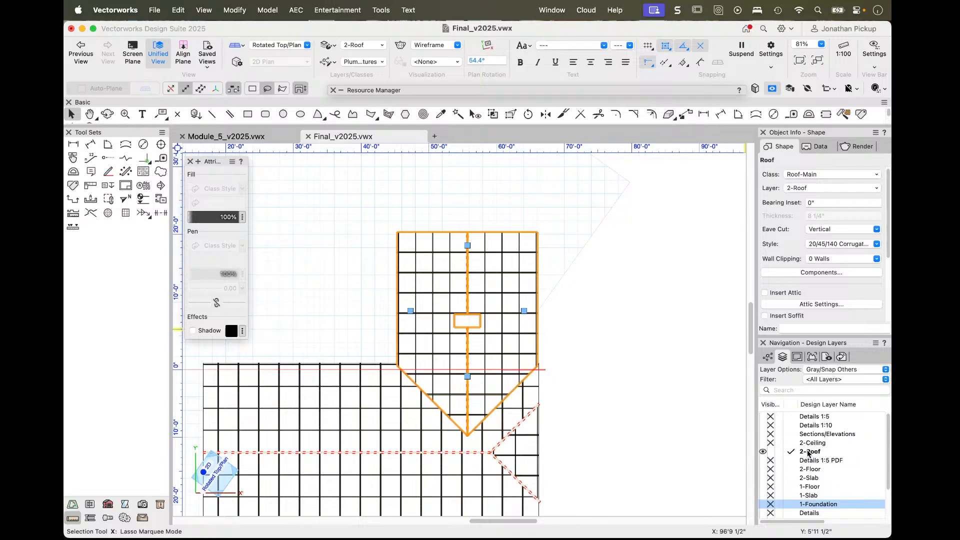
- Return to the Roof Plan sheet and set its viewport to hide the 2-Floor layer and show 2-Roof
{"action": "left_click", "coordinate": [797, 357]}
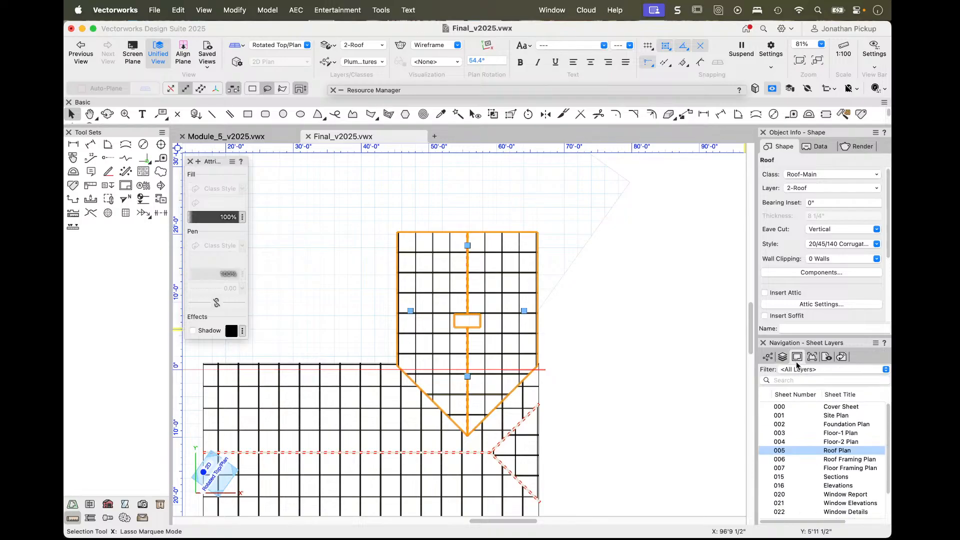
{"action": "left_click", "coordinate": [765, 453]}
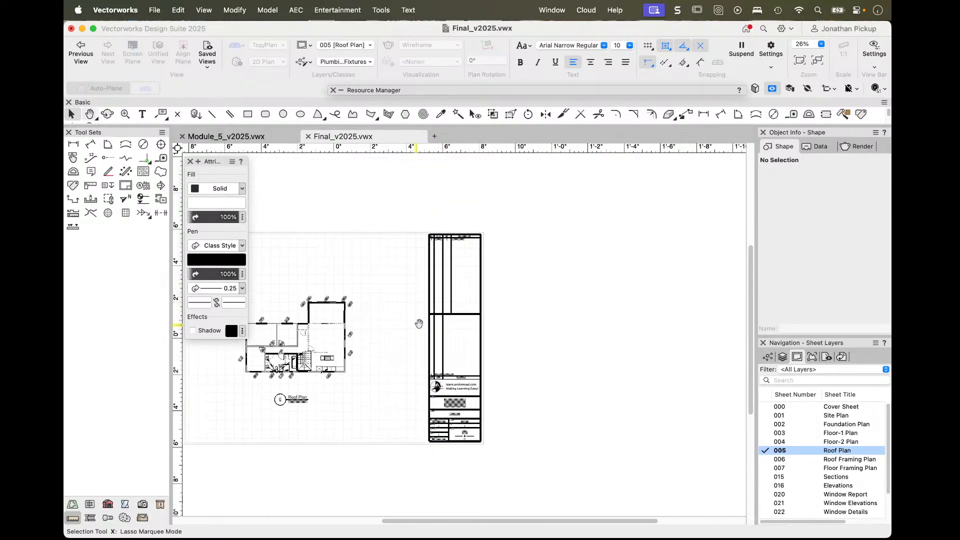
{"action": "left_click", "coordinate": [419, 323]}
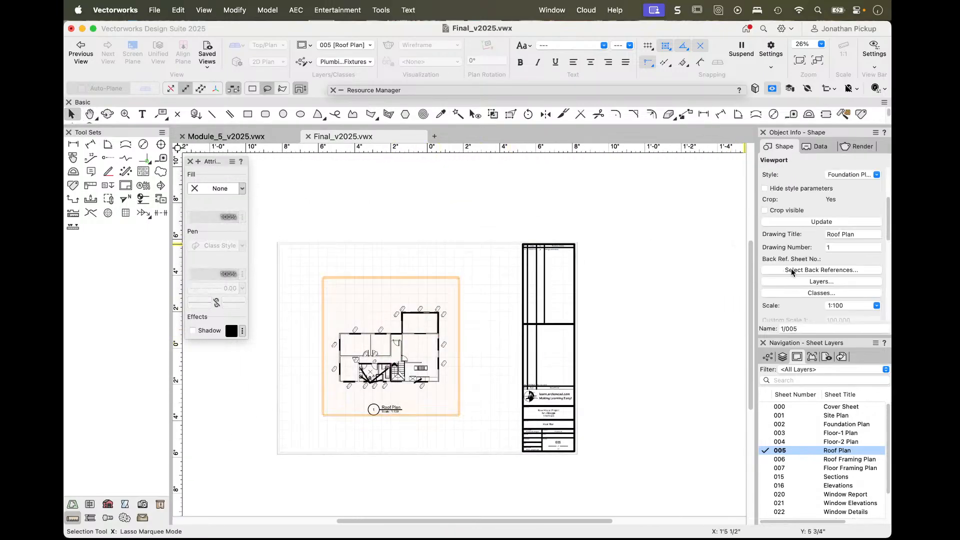
{"action": "left_click", "coordinate": [790, 282]}
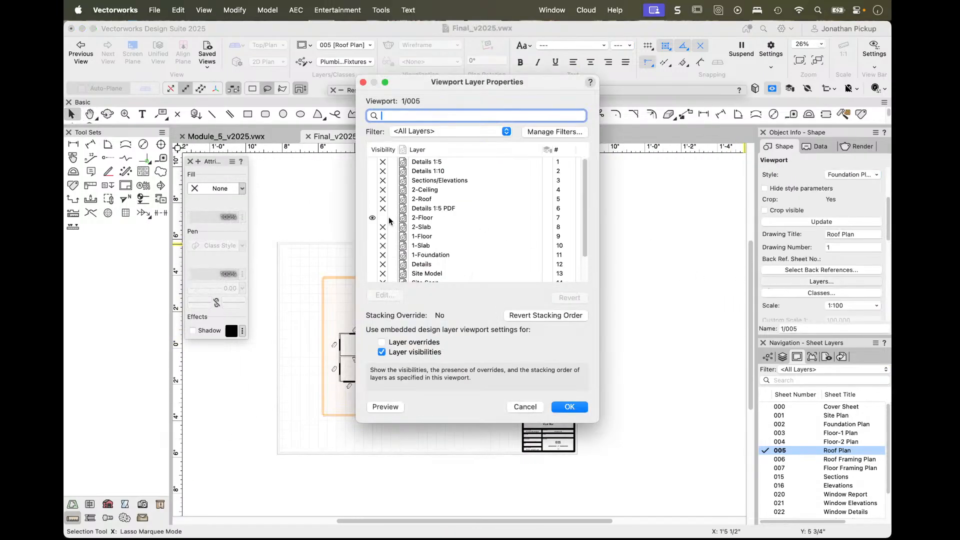
{"action": "left_click", "coordinate": [383, 217]}
{"action": "left_click", "coordinate": [378, 199]}
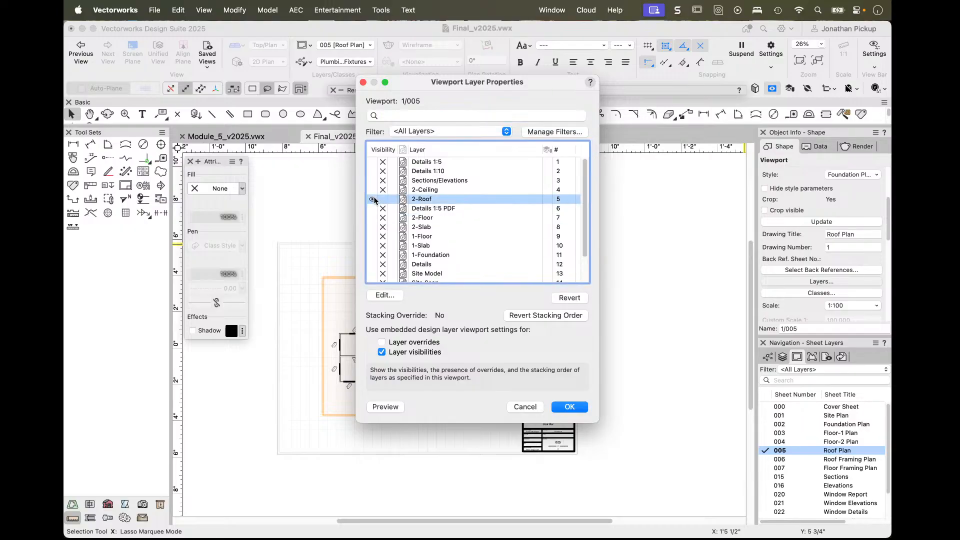
{"action": "left_click", "coordinate": [388, 406]}
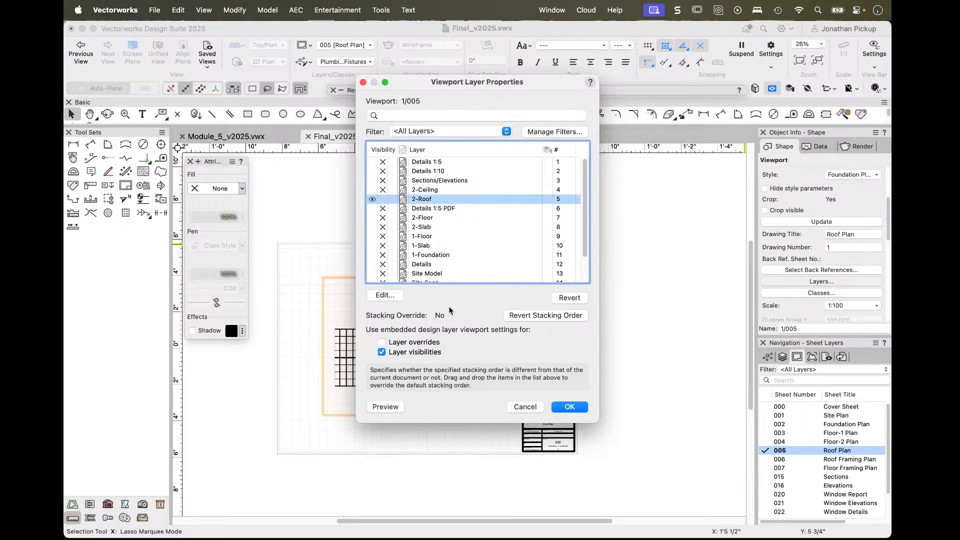
{"action": "left_click_drag", "start_coordinate": [478, 84], "coordinate": [546, 116]}
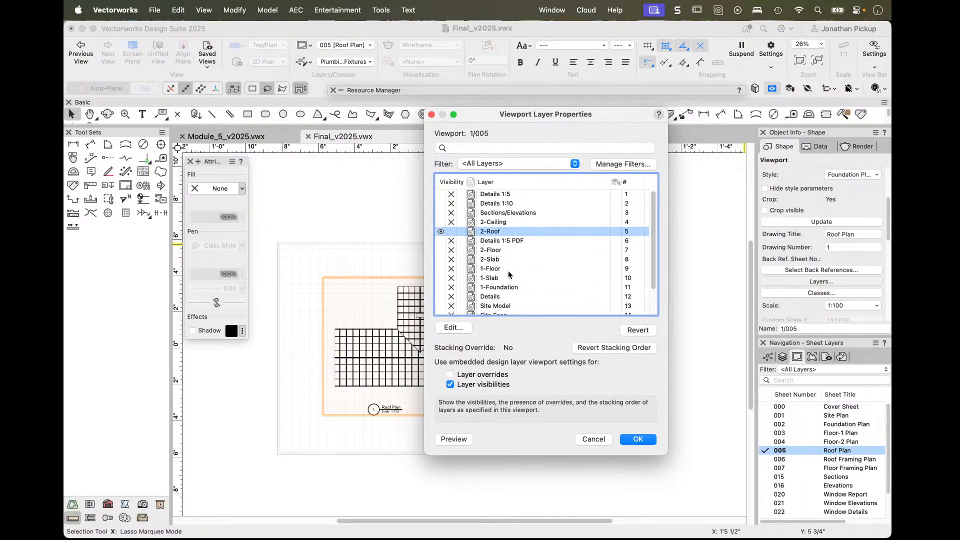
{"action": "left_click", "coordinate": [638, 439]}
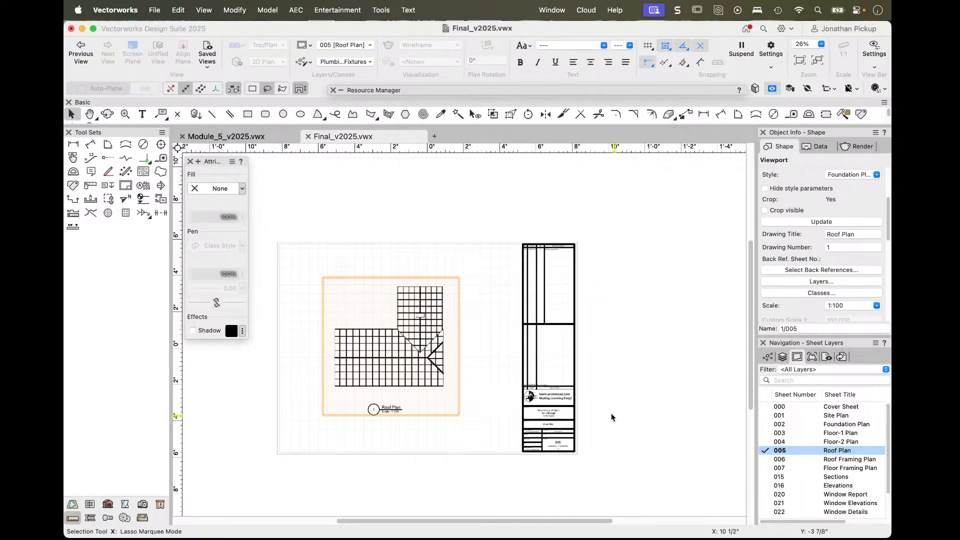
{"action": "scroll", "coordinate": [407, 335], "scroll_direction": "up", "scroll_amount": 3}
{"action": "scroll", "coordinate": [406, 335], "scroll_direction": "up", "scroll_amount": 3}
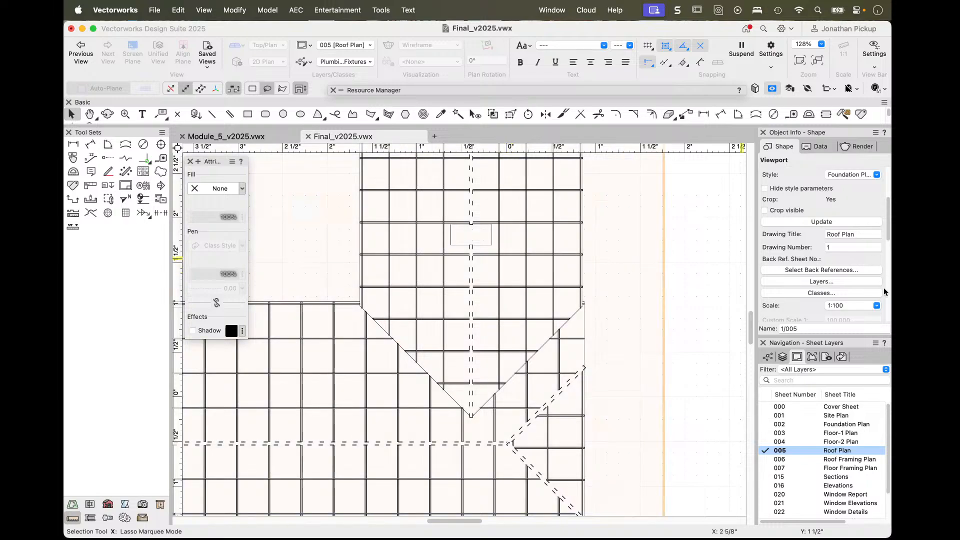
{"action": "left_click", "coordinate": [803, 292]}
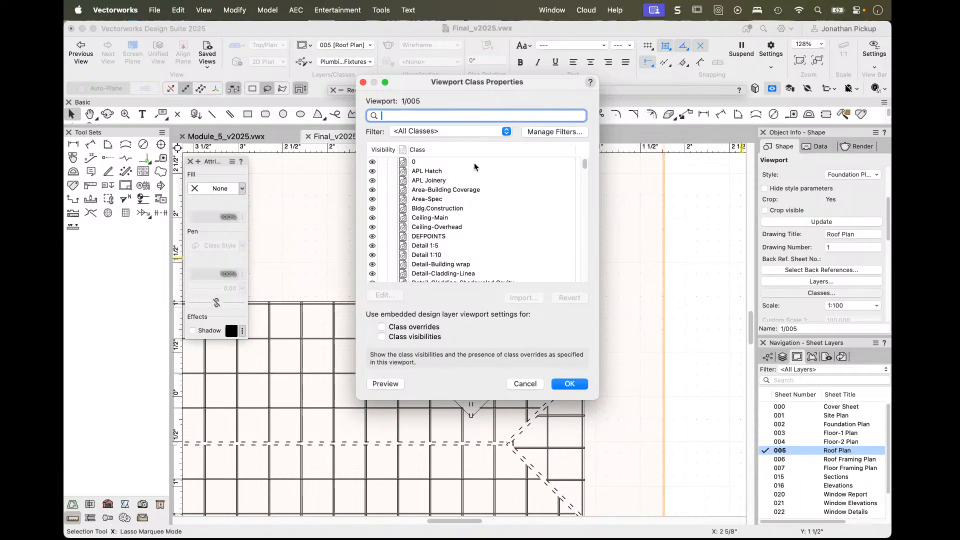
{"action": "type", "text": "stru'"}
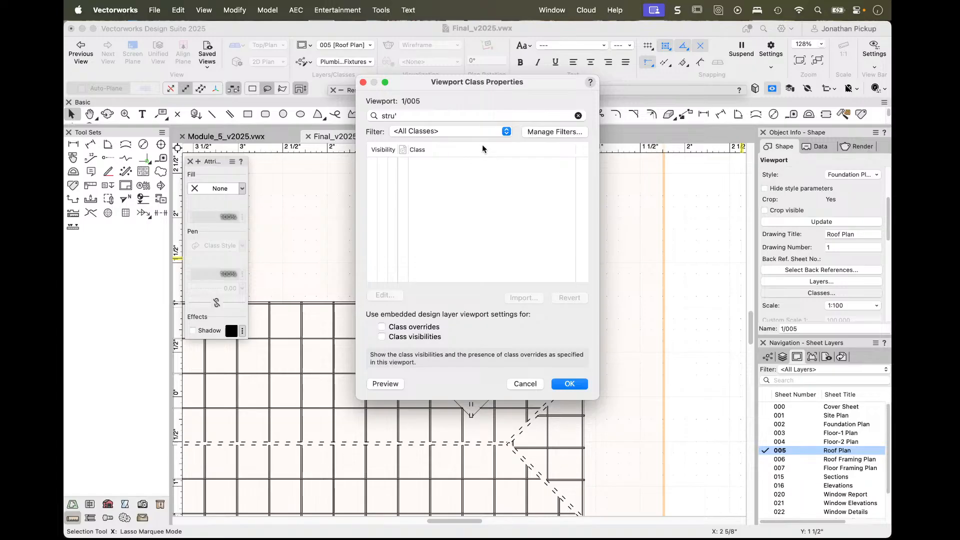
{"action": "left_click", "coordinate": [428, 113]}
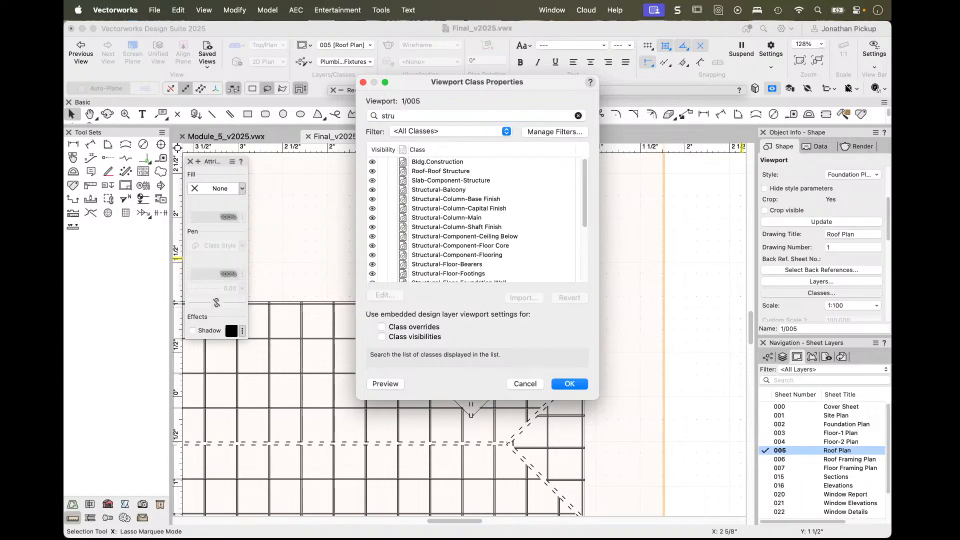
{"action": "scroll", "coordinate": [416, 225], "scroll_direction": "down", "scroll_amount": 5}
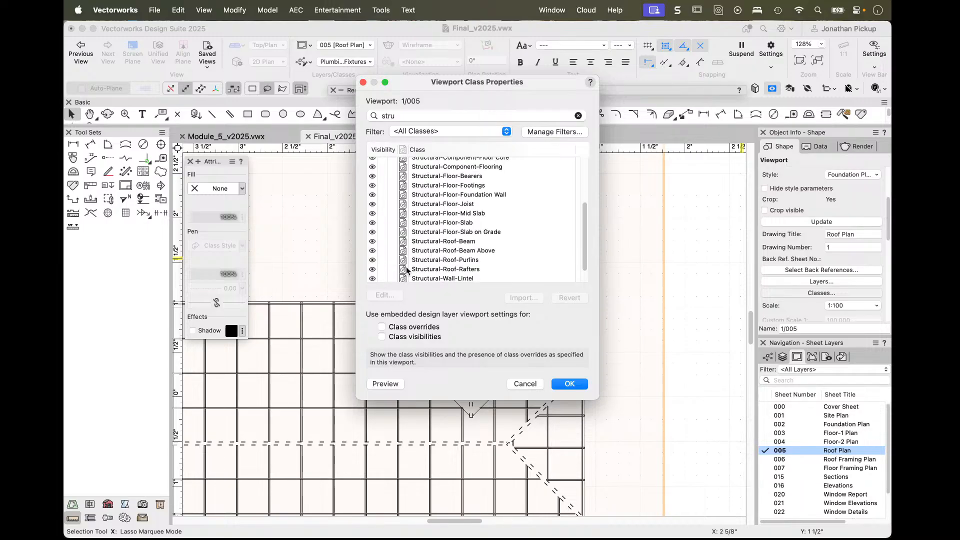
{"action": "left_click", "coordinate": [379, 260]}
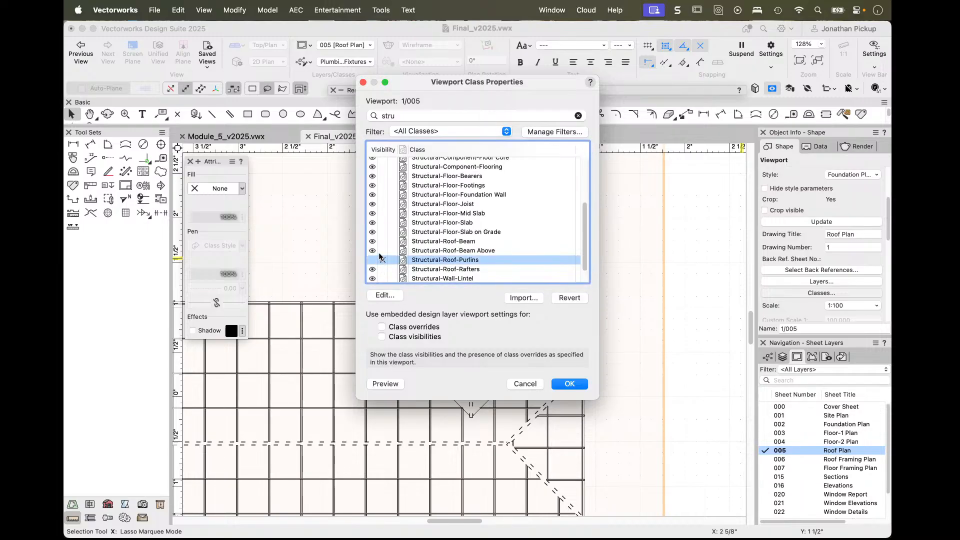
{"action": "left_click", "coordinate": [376, 270]}
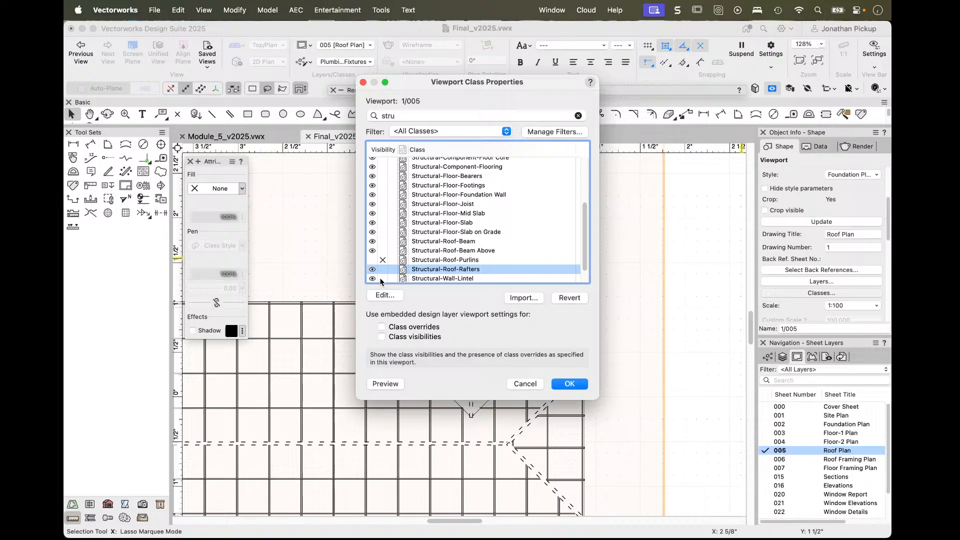
{"action": "left_click", "coordinate": [384, 384]}
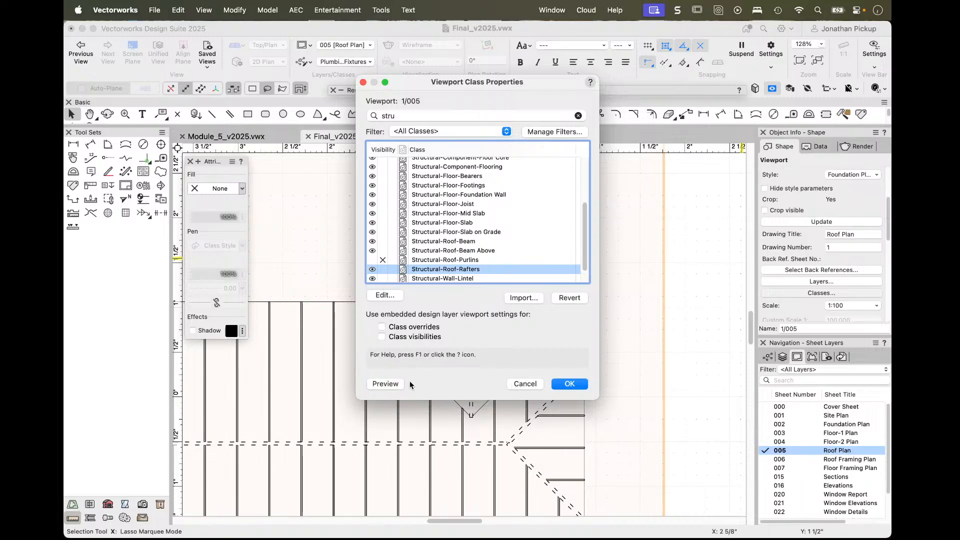
{"action": "left_click", "coordinate": [525, 384]}
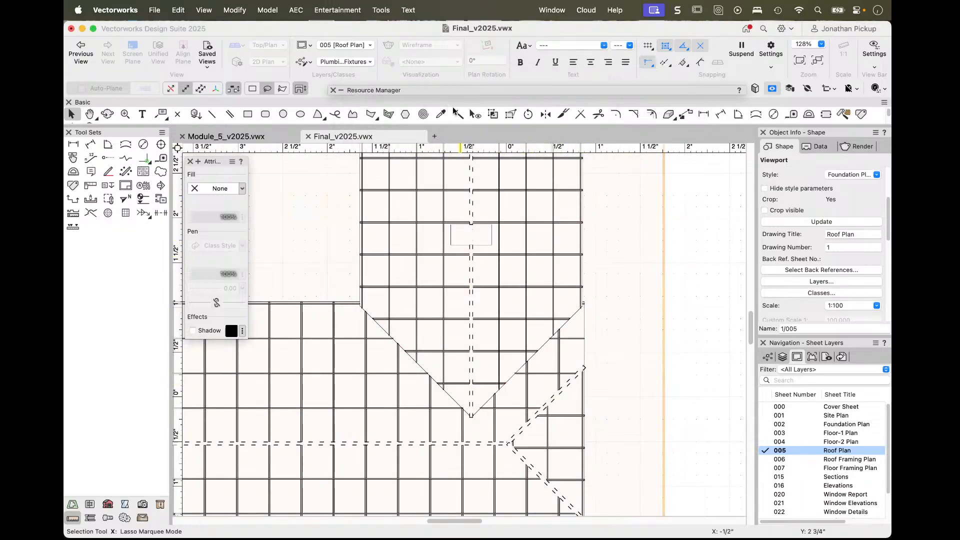
- Hide the Structural-Roof-Rafters, Structural-Roof-Purlins and Structural-Roof-Beam classes in the Roof Plan viewport with the Visibility tool
{"action": "left_click", "coordinate": [474, 114]}
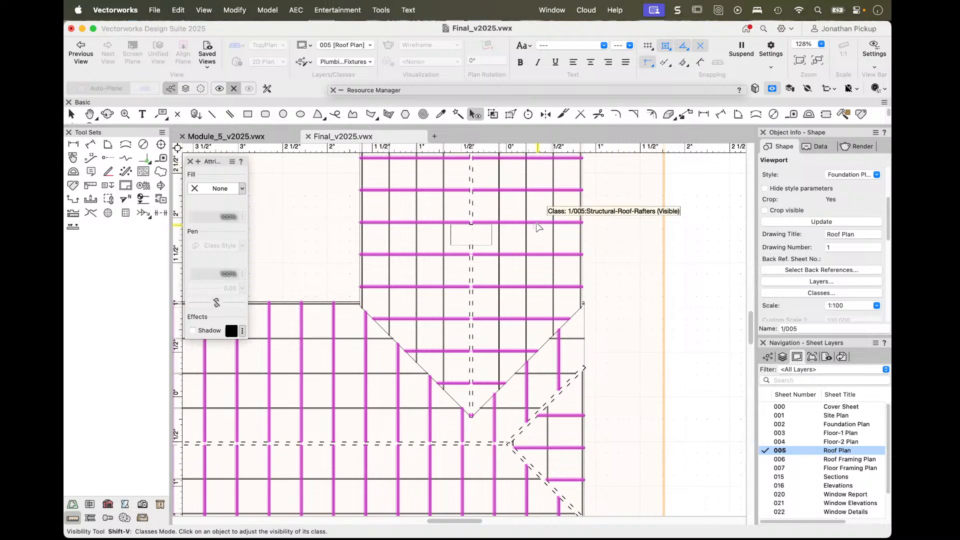
{"action": "left_click", "coordinate": [537, 226]}
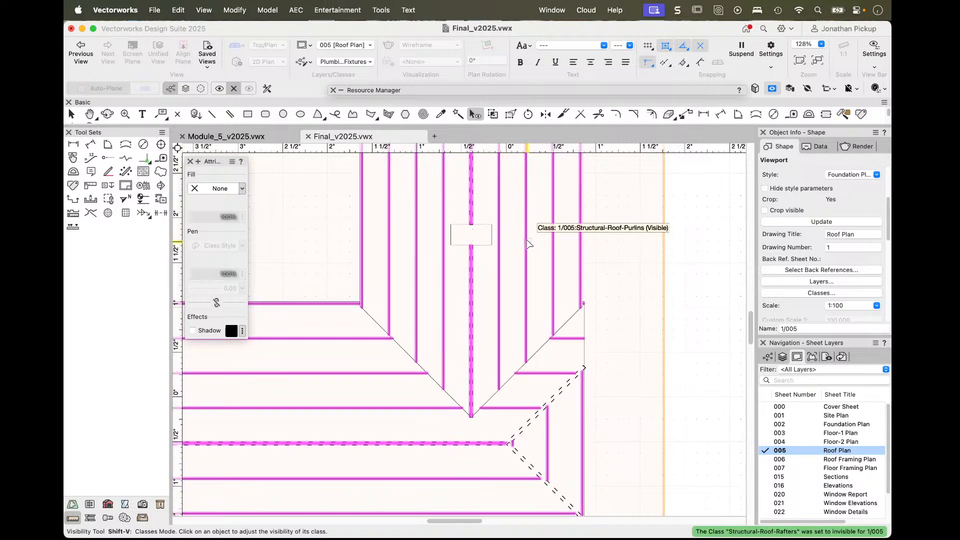
{"action": "left_click", "coordinate": [525, 241]}
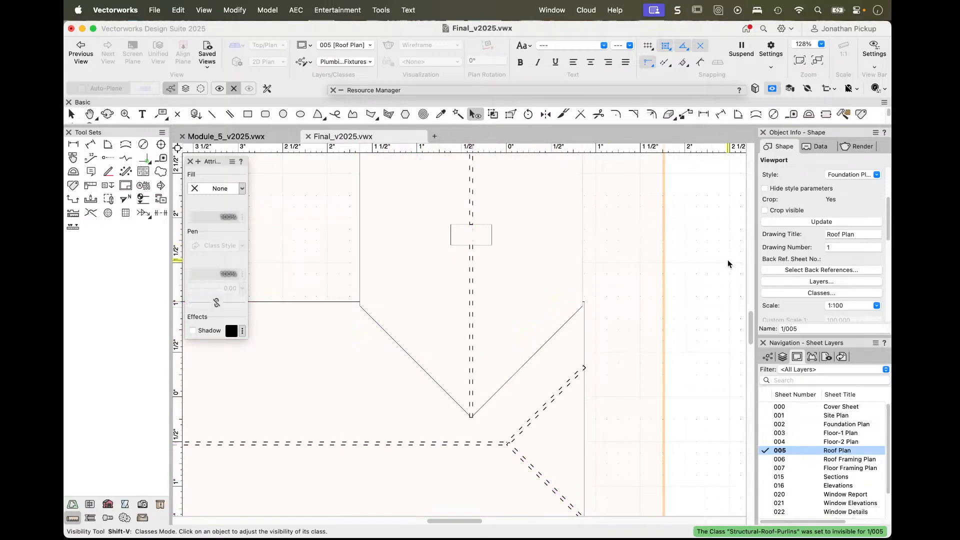
{"action": "left_click", "coordinate": [554, 395]}
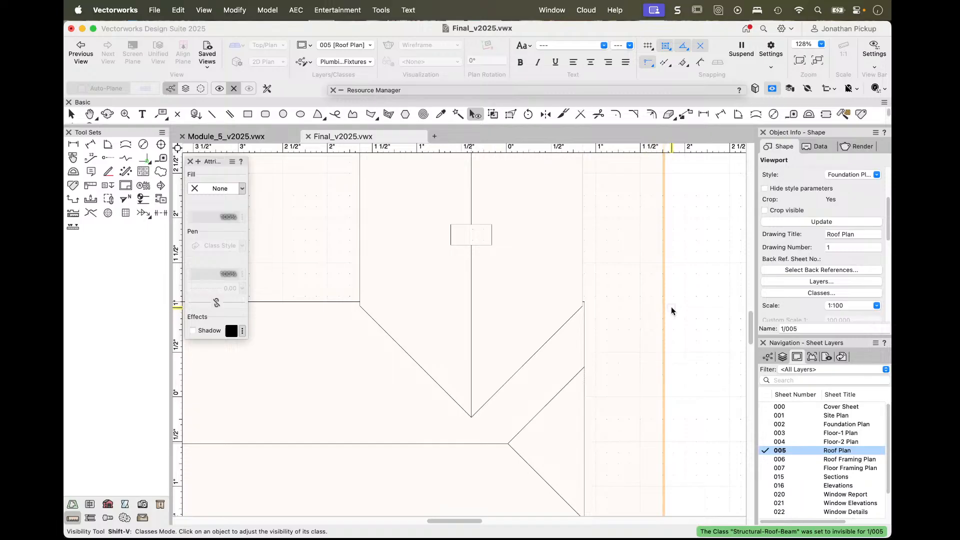
{"action": "scroll", "coordinate": [671, 307], "scroll_direction": "down", "scroll_amount": 3}
{"action": "key", "text": "x"}
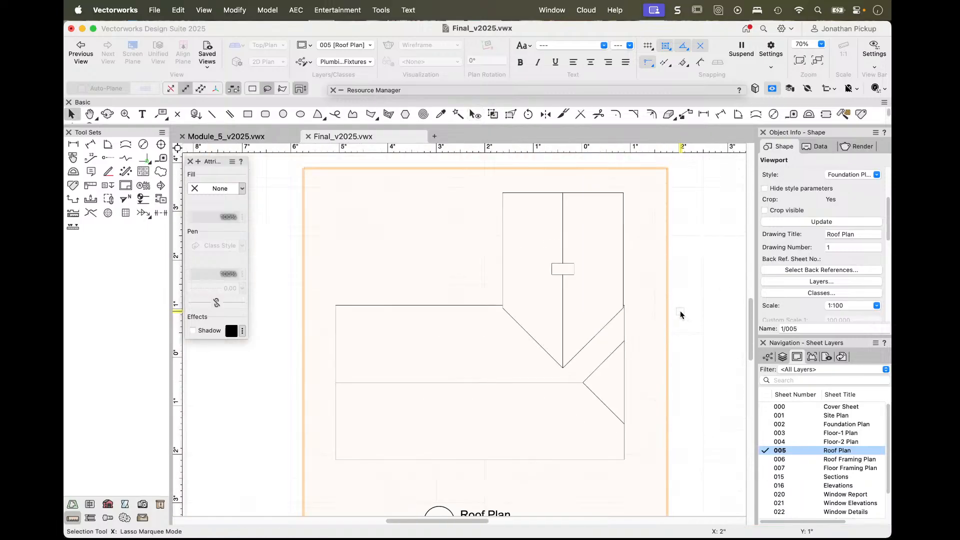
{"action": "scroll", "coordinate": [651, 301], "scroll_direction": "down", "scroll_amount": 1}
{"action": "middle_click_drag", "start_coordinate": [650, 301], "coordinate": [620, 300]}
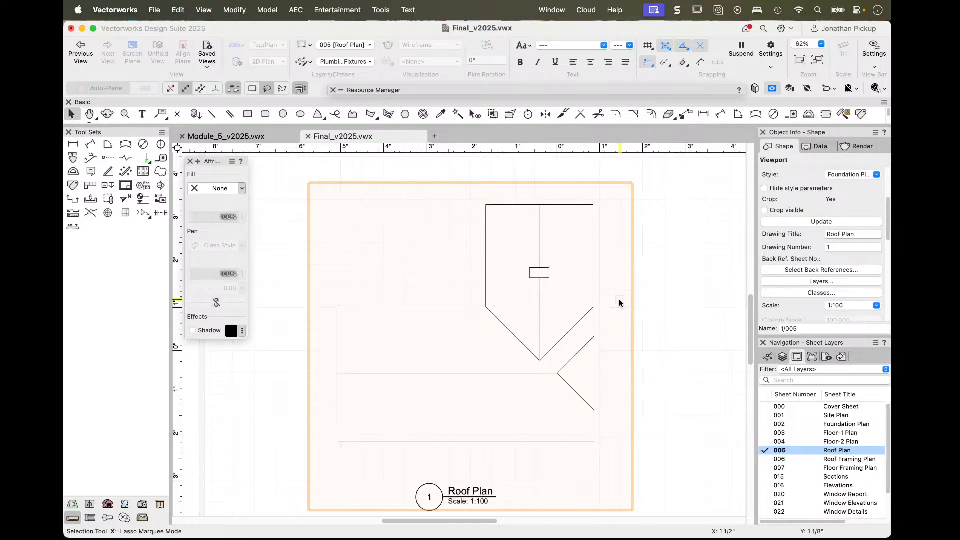
{"action": "left_click", "coordinate": [472, 115]}
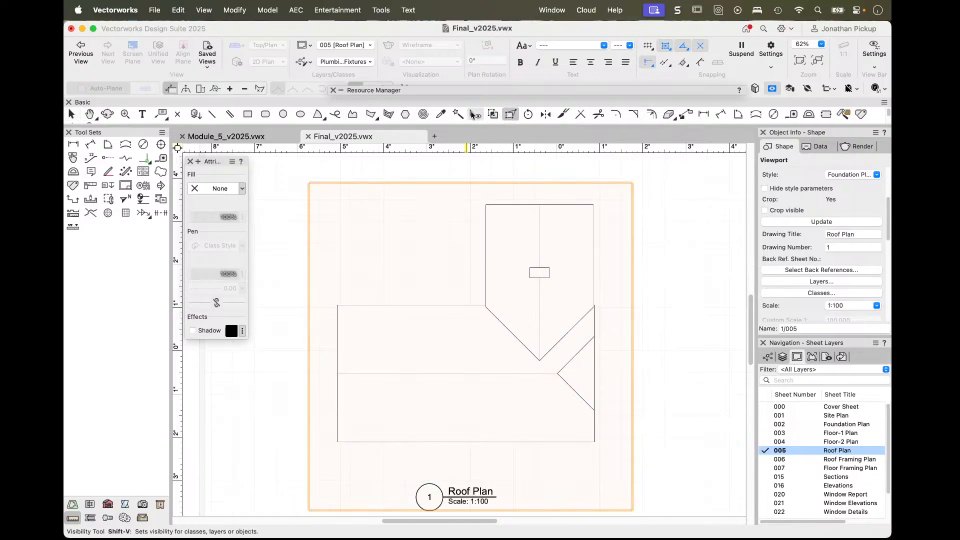
{"action": "left_click", "coordinate": [472, 115]}
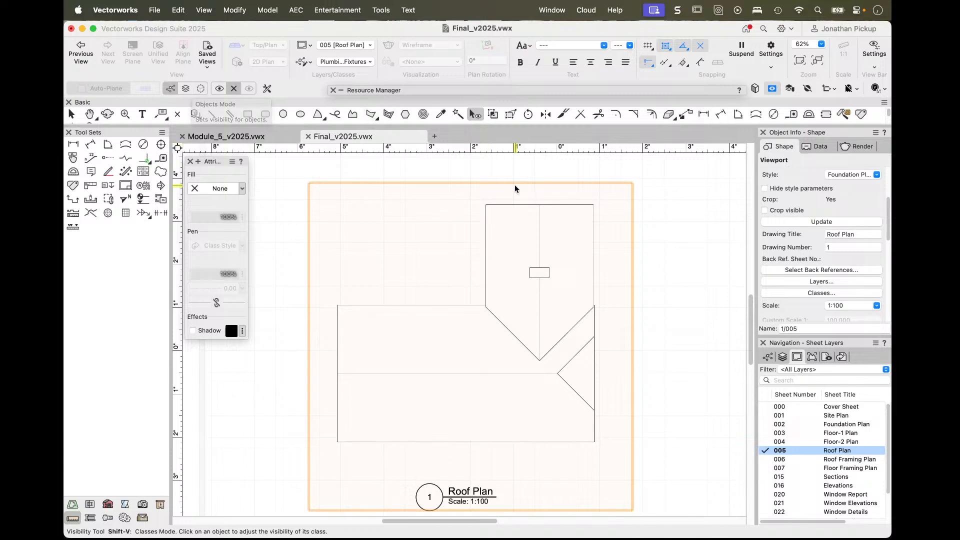
{"action": "key", "text": "x"}
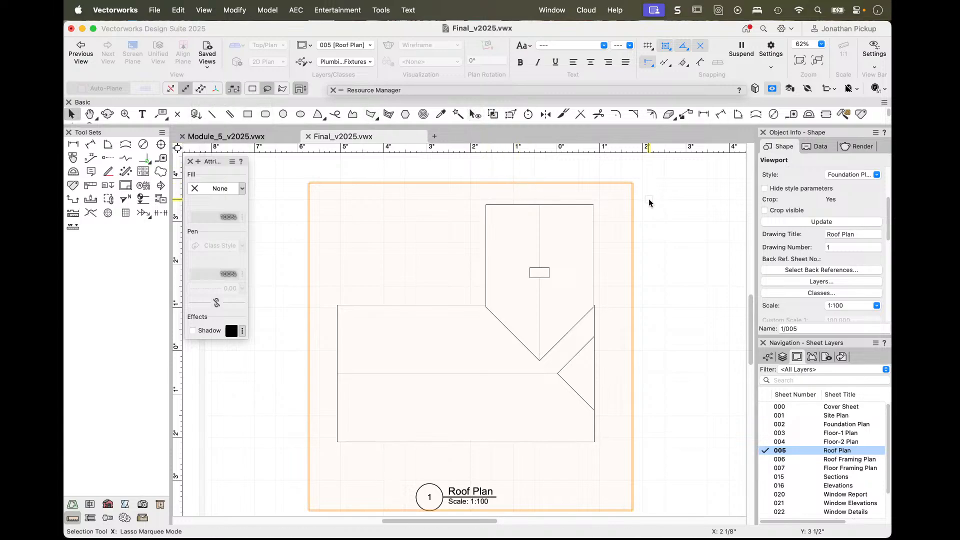
{"action": "scroll", "coordinate": [648, 203], "scroll_direction": "down", "scroll_amount": 2}
{"action": "middle_click_drag", "start_coordinate": [647, 202], "coordinate": [535, 212]}
{"action": "left_click", "coordinate": [439, 374]}
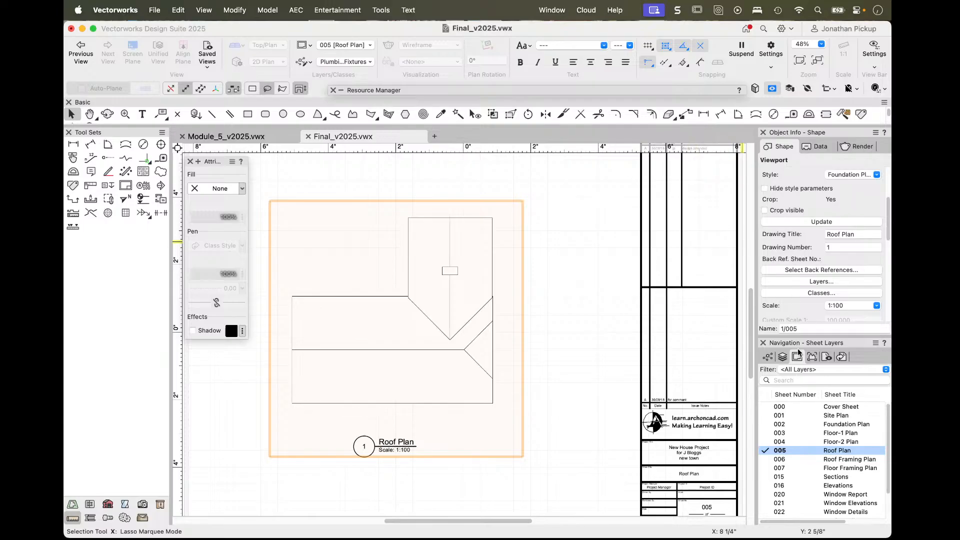
- Open the Roof Framing Plan sheet and set its viewport to show the 2-Roof layer and hide 1-Floor
{"action": "left_click", "coordinate": [766, 459]}
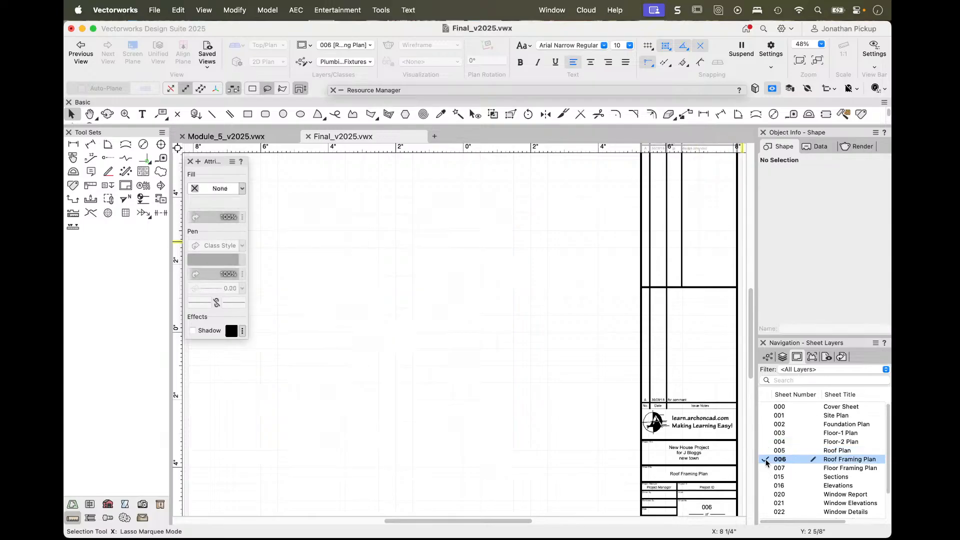
{"action": "left_click", "coordinate": [508, 397]}
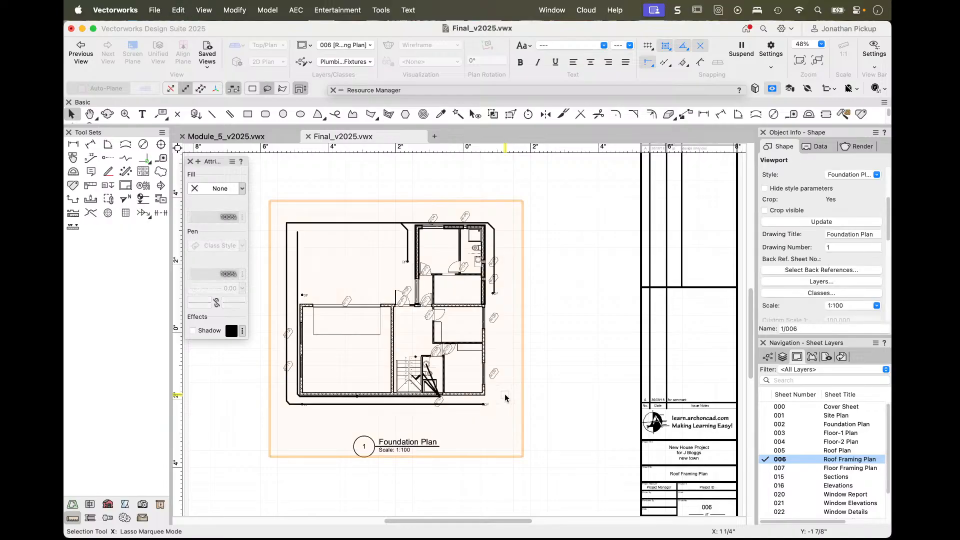
{"action": "left_click", "coordinate": [821, 281]}
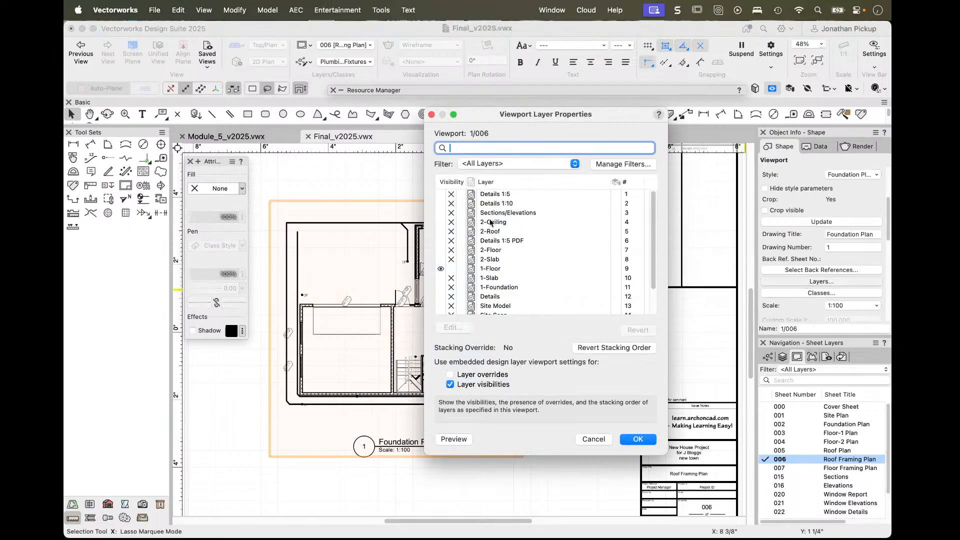
{"action": "left_click", "coordinate": [441, 231]}
{"action": "left_click", "coordinate": [450, 269]}
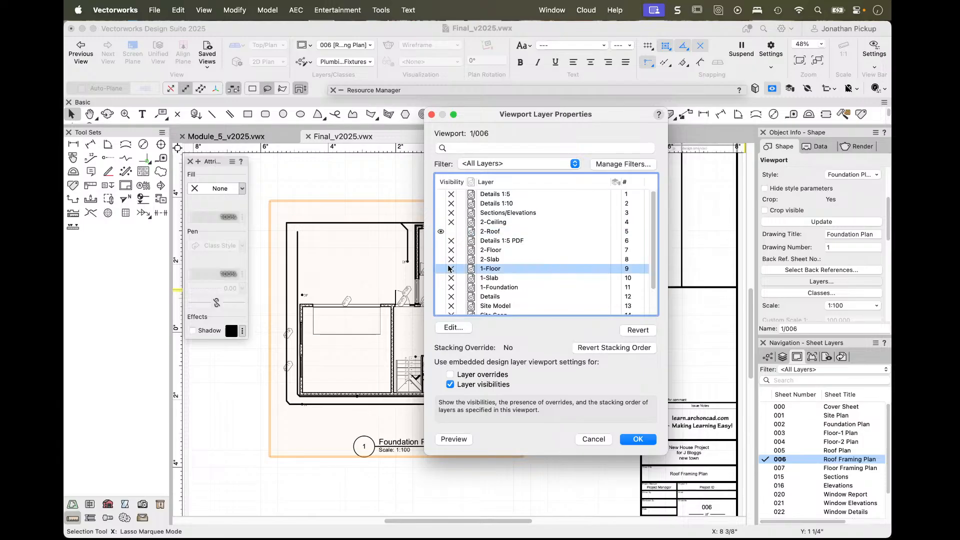
{"action": "left_click", "coordinate": [638, 439]}
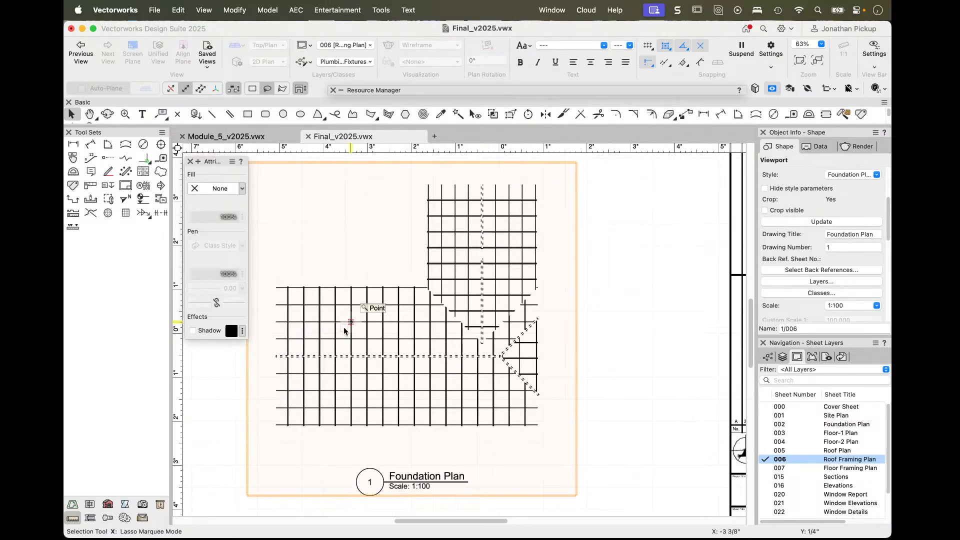
- Check the visibility of the roof classes in the Roof Framing Plan viewport
{"action": "scroll", "coordinate": [345, 329], "scroll_direction": "up", "scroll_amount": 2}
{"action": "scroll", "coordinate": [331, 330], "scroll_direction": "up", "scroll_amount": 1}
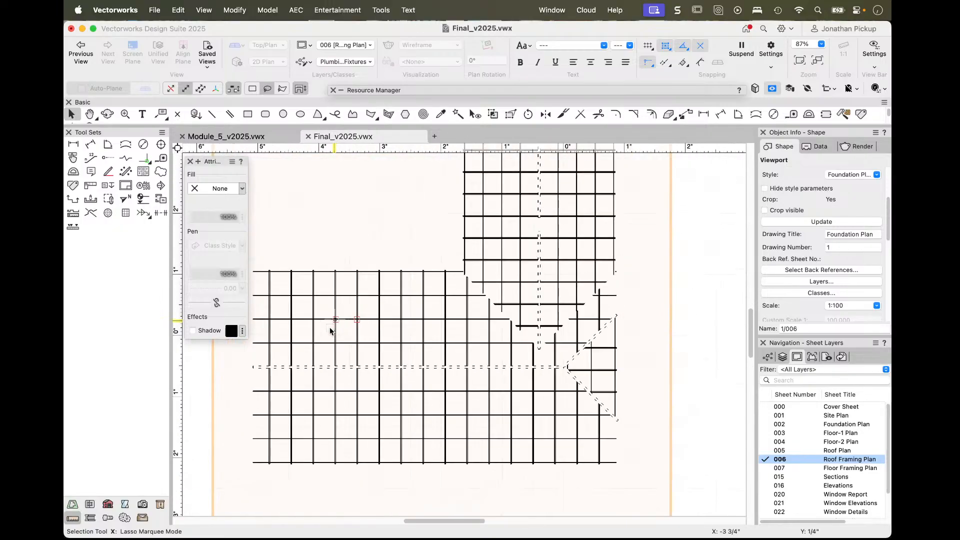
{"action": "middle_click_drag", "start_coordinate": [330, 328], "coordinate": [373, 349]}
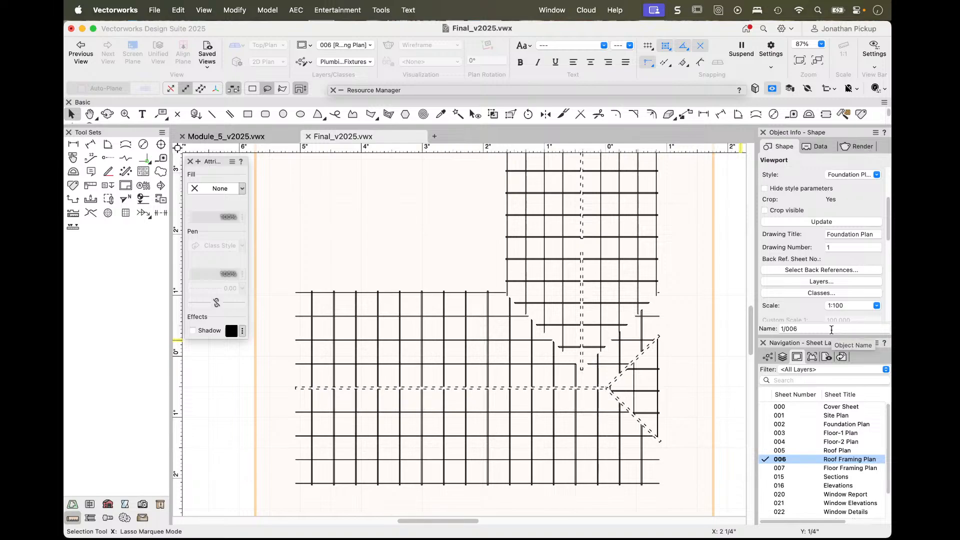
{"action": "left_click", "coordinate": [822, 294]}
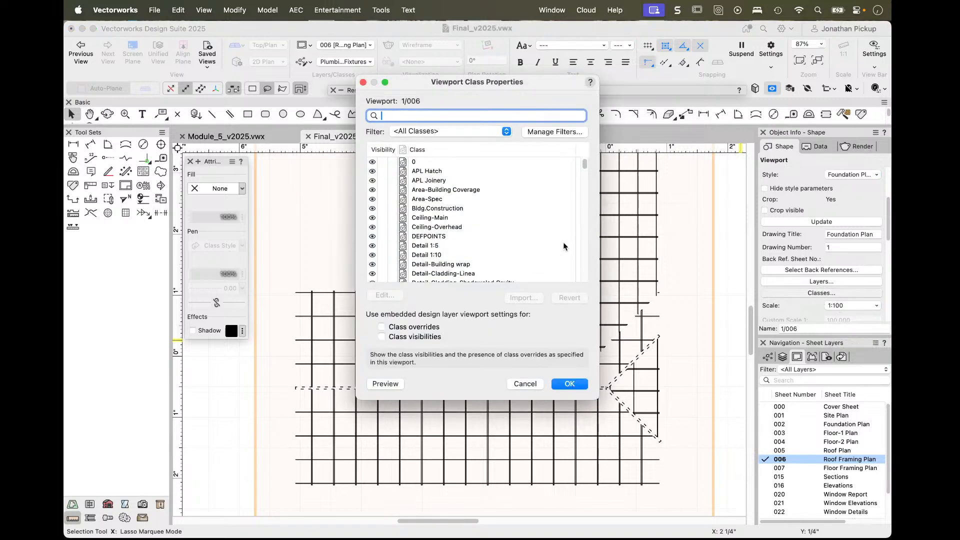
{"action": "type", "text": "roof"}
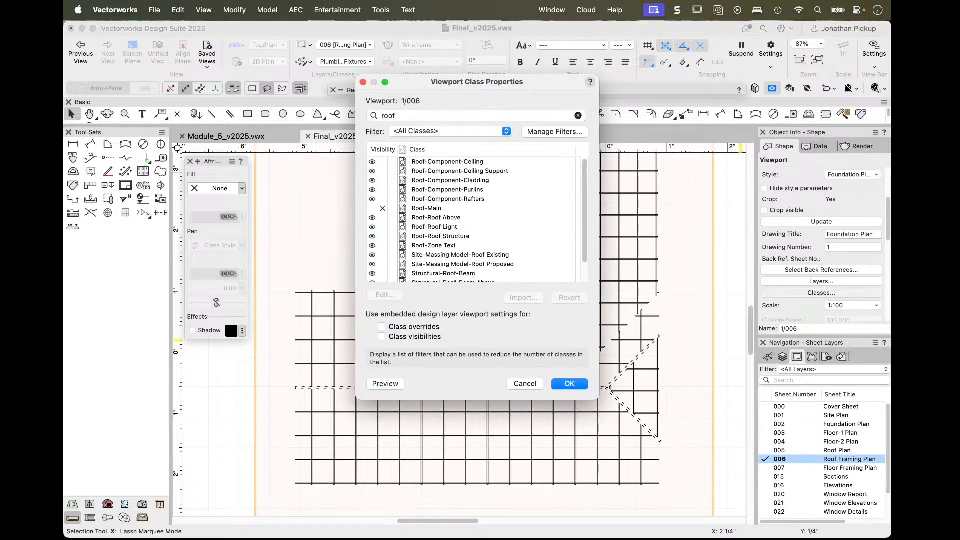
{"action": "key", "text": "Return"}
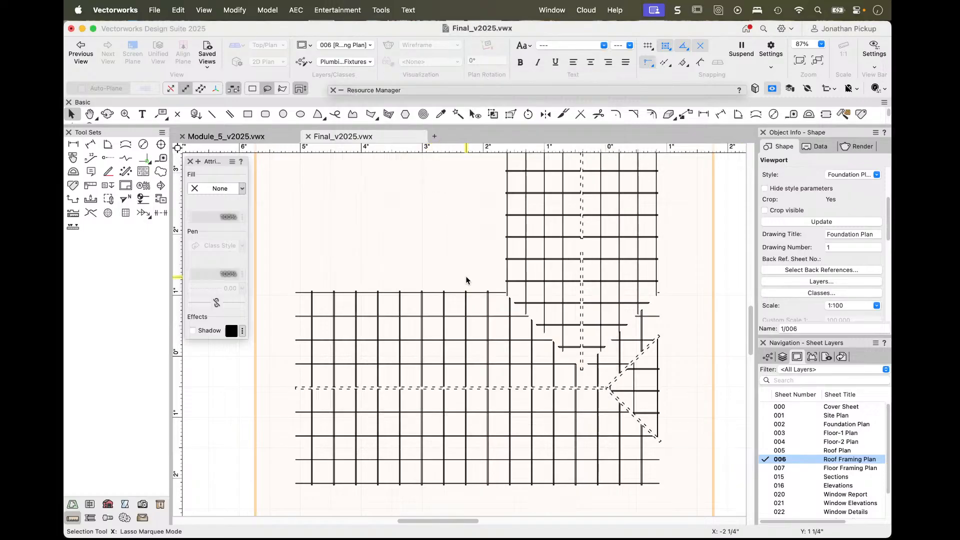
- Return to the Roof Plan sheet and make the Structural-Roof-Beam, Structural-Roof-Purlins and Structural-Roof-Rafters classes visible in its viewport
{"action": "scroll", "coordinate": [466, 281], "scroll_direction": "down", "scroll_amount": 3}
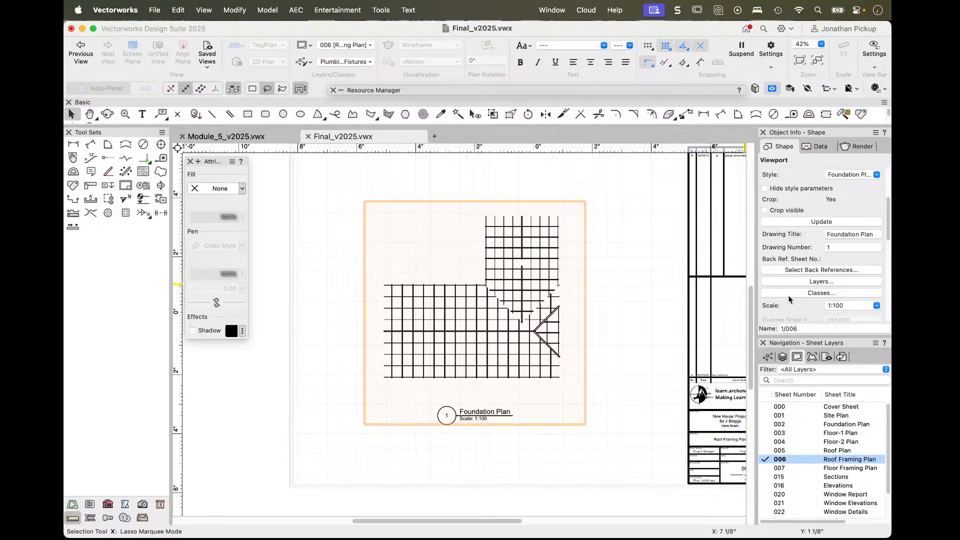
{"action": "left_click", "coordinate": [463, 272]}
{"action": "left_click", "coordinate": [767, 451]}
{"action": "left_click", "coordinate": [821, 293]}
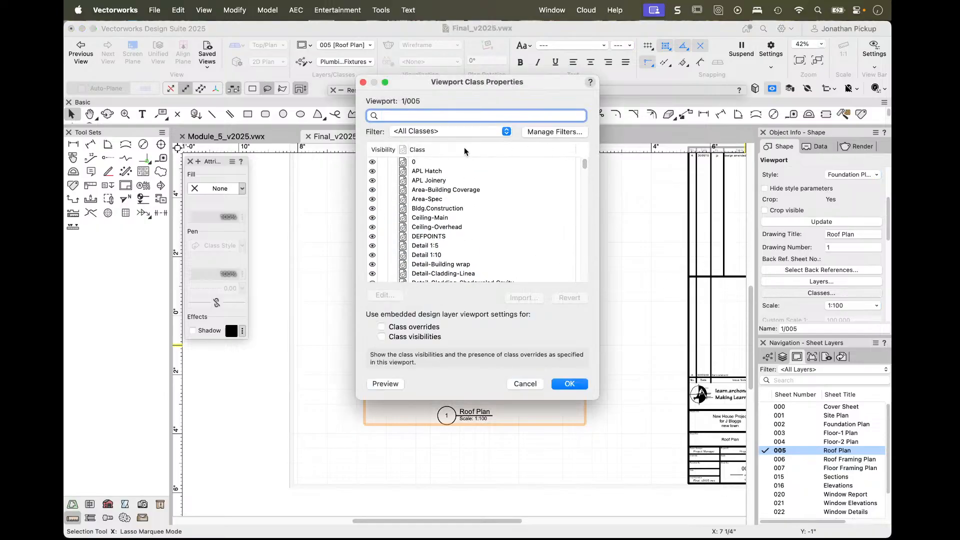
{"action": "left_click", "coordinate": [381, 150]}
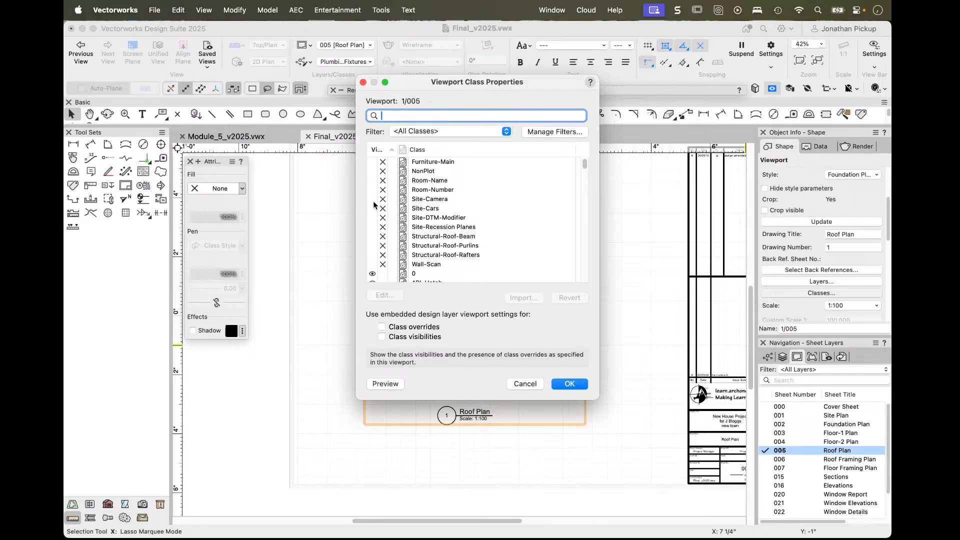
{"action": "left_click", "coordinate": [372, 253]}
{"action": "left_click", "coordinate": [372, 245]}
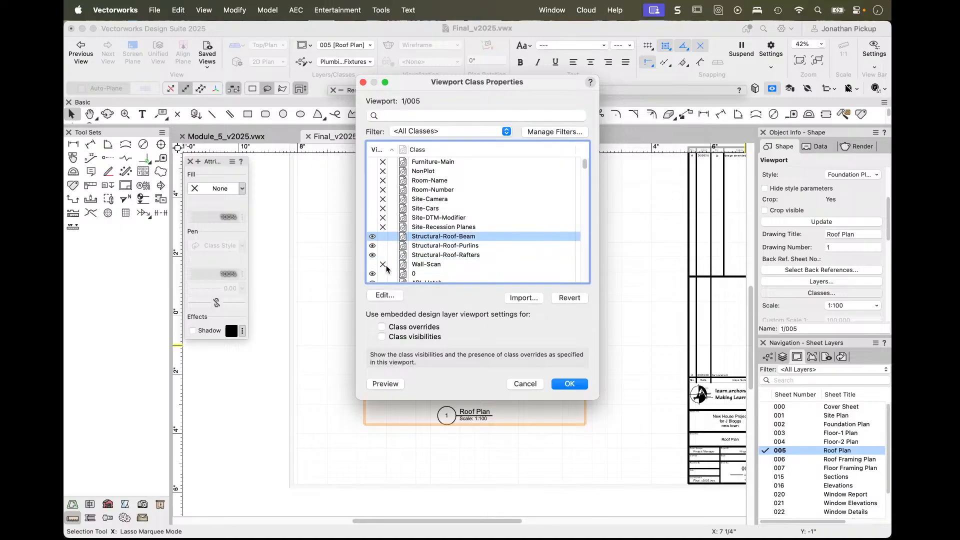
{"action": "left_click", "coordinate": [571, 383]}
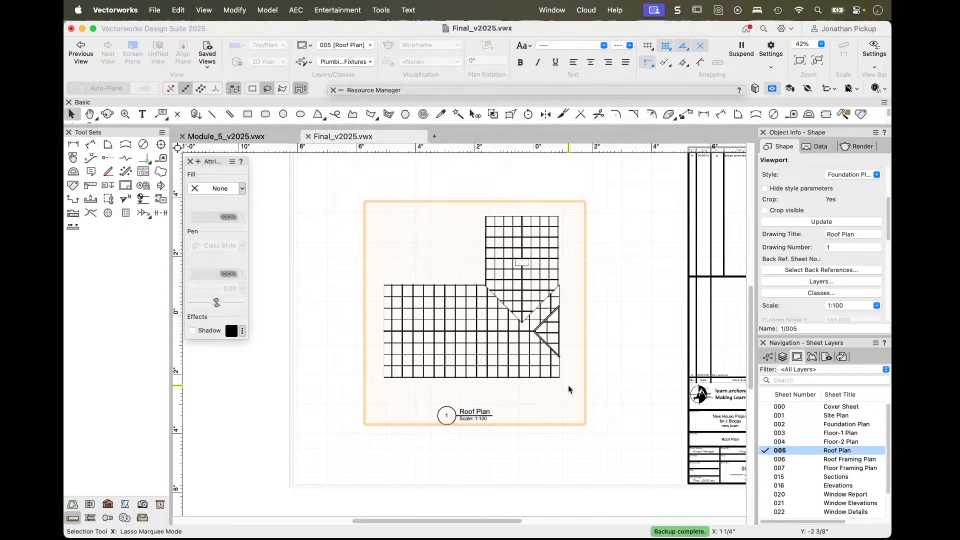
{"action": "left_click", "coordinate": [618, 341]}
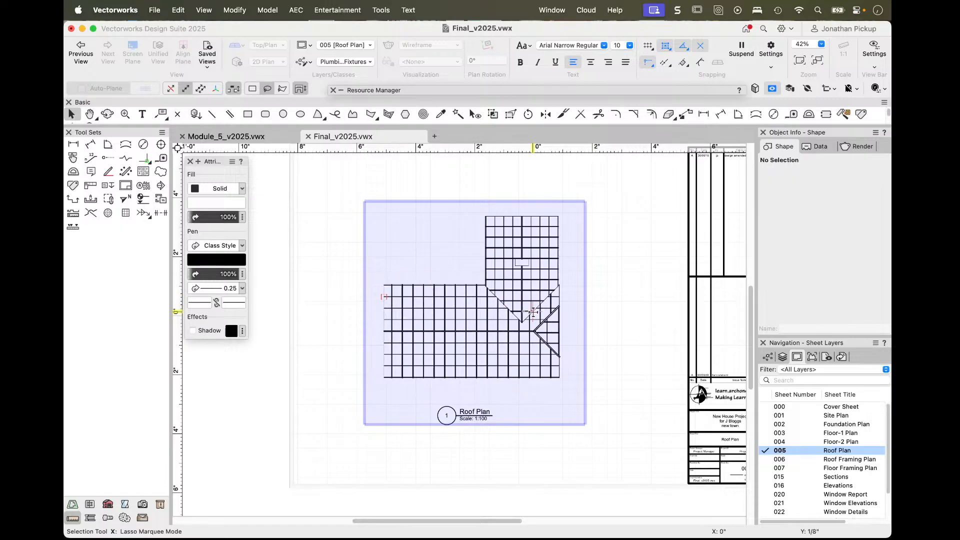
- Name the viewport on the Roof Plan sheet "Roof Plan VP"
{"action": "left_click", "coordinate": [467, 355]}
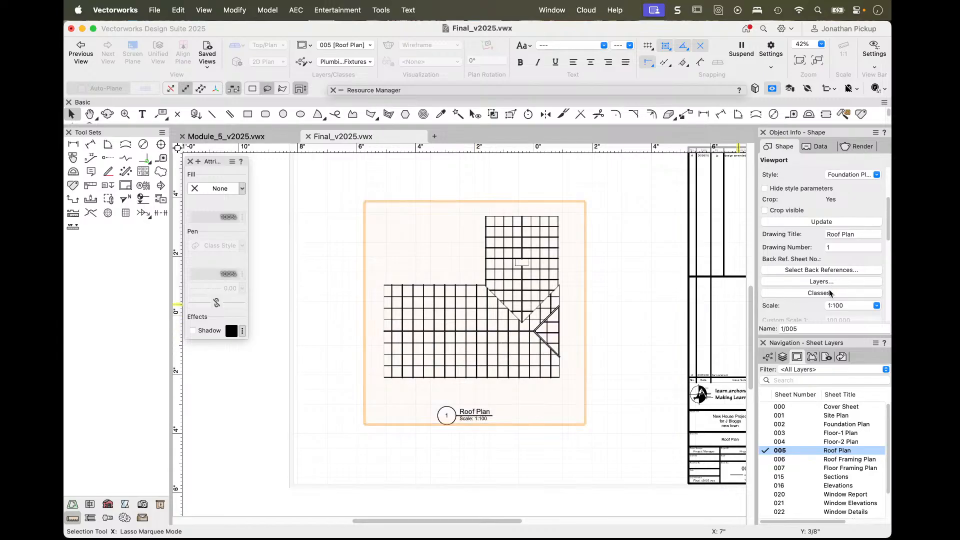
{"action": "left_click", "coordinate": [792, 330]}
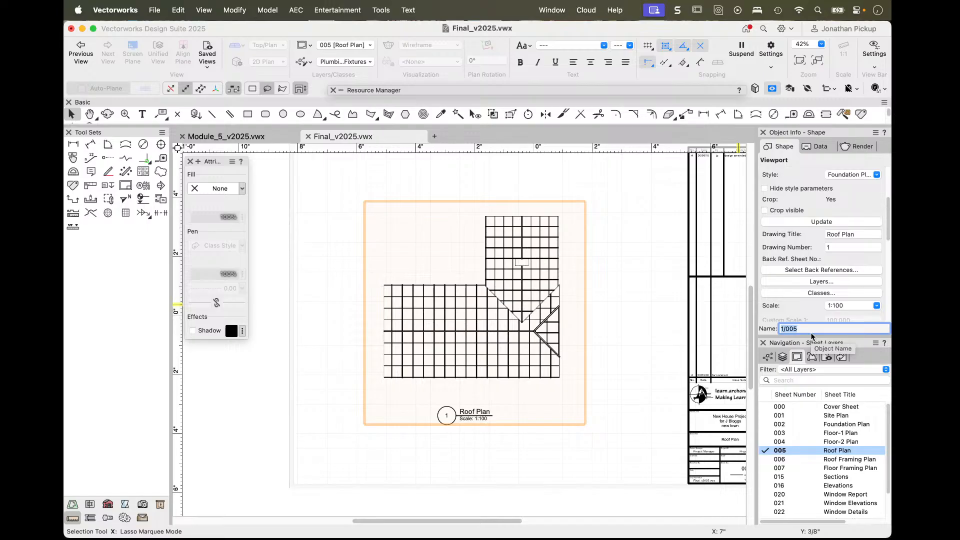
{"action": "type", "text": "Roof Plan VP"}
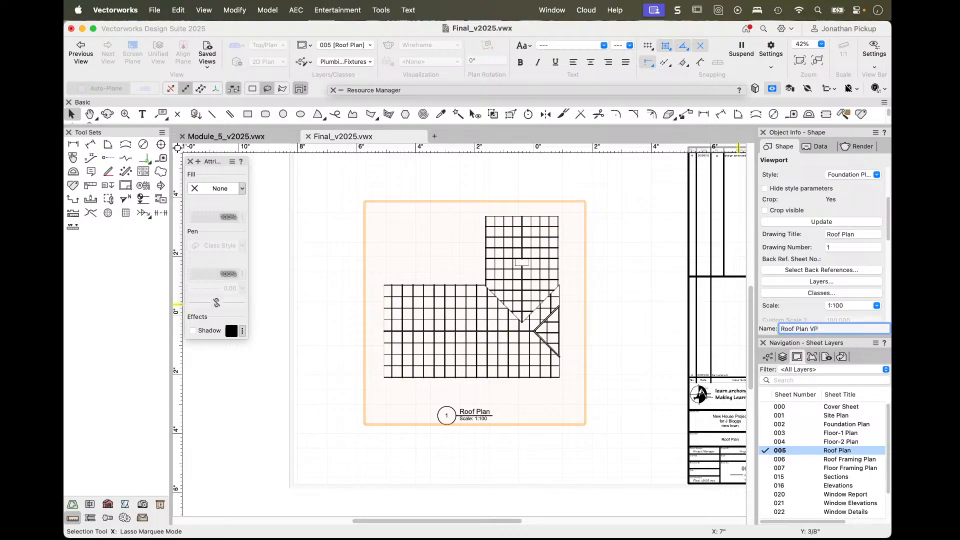
{"action": "key", "text": "Return"}
{"action": "left_click", "coordinate": [670, 281]}
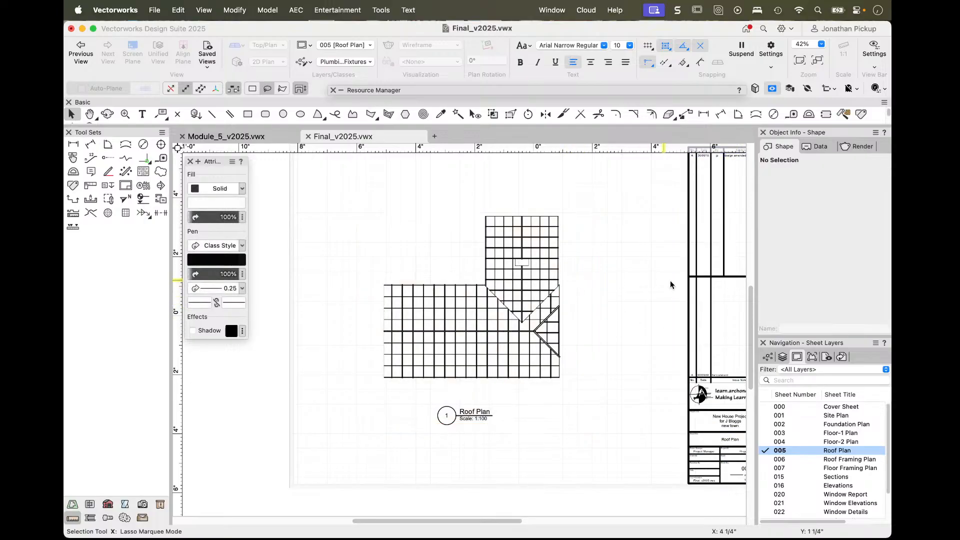
- Go back through the floor plan sheets to the Foundation Plan sheet and name its viewport "Foundation PLan vp"
{"action": "key", "text": "super+Up"}
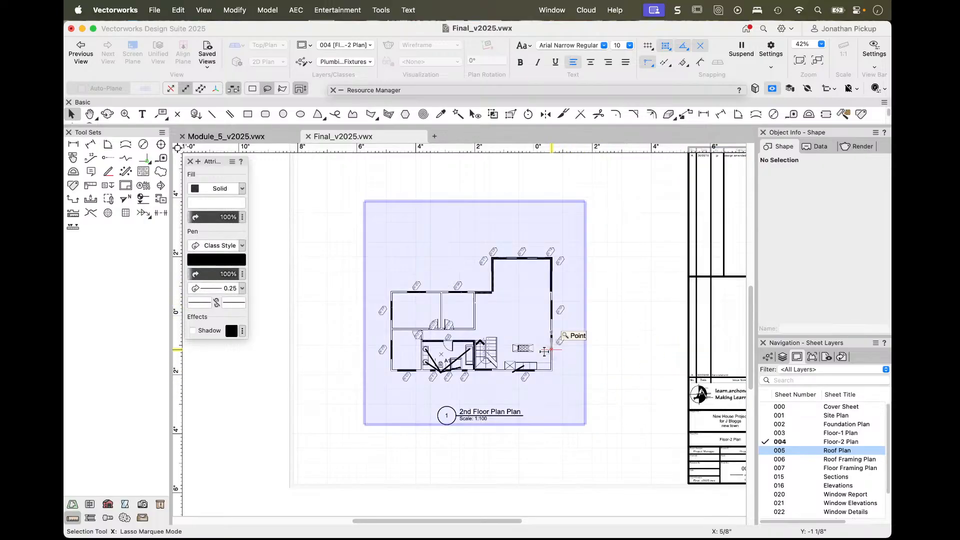
{"action": "left_click", "coordinate": [544, 351]}
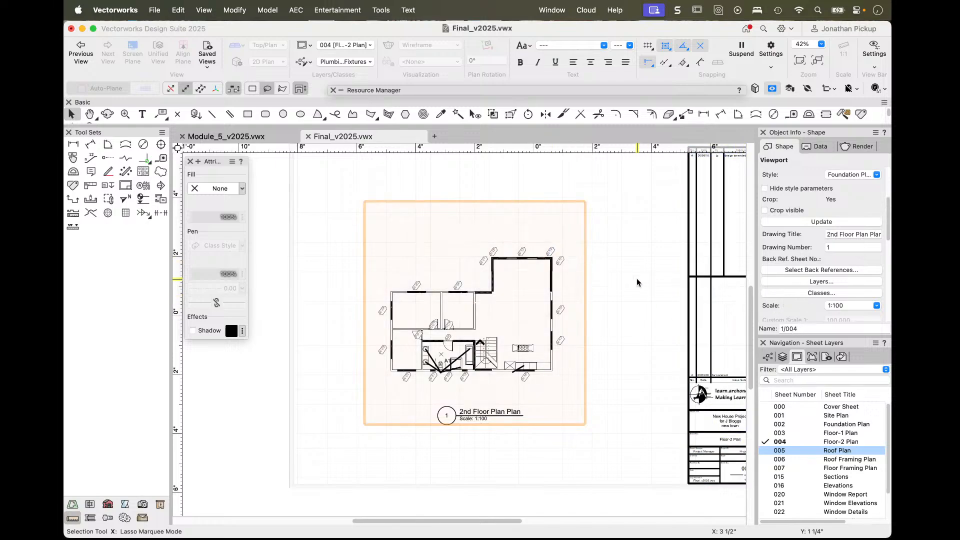
{"action": "key", "text": "super+Up"}
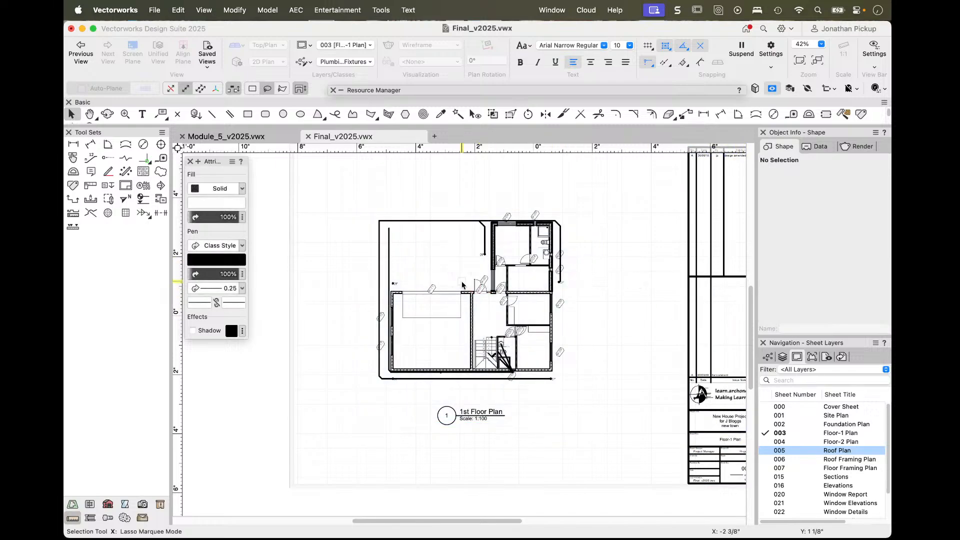
{"action": "left_click", "coordinate": [462, 285]}
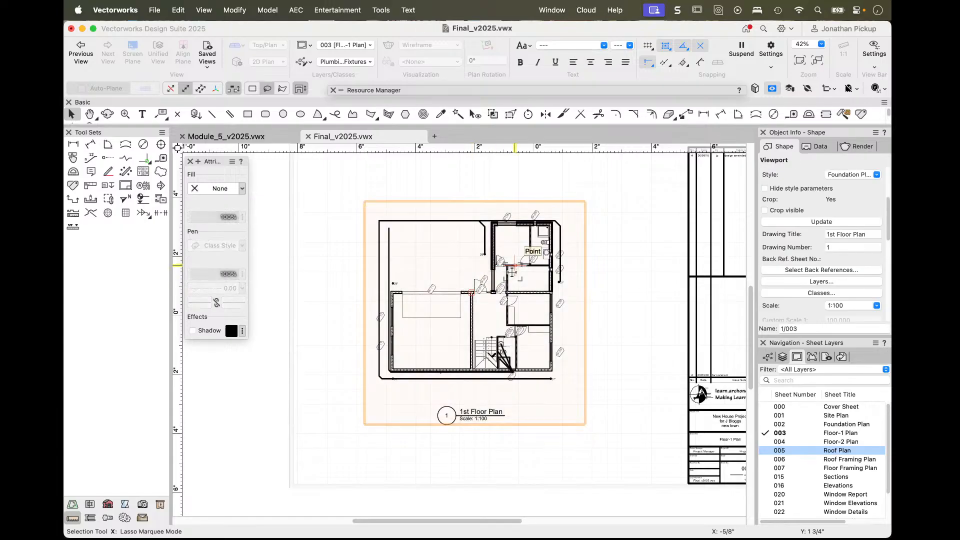
{"action": "key", "text": "super+Up"}
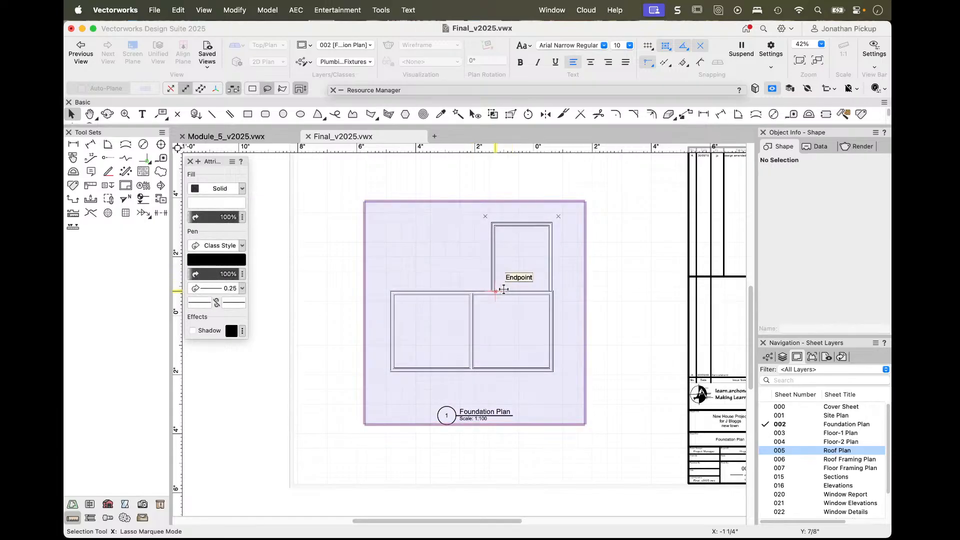
{"action": "left_click", "coordinate": [503, 289]}
{"action": "left_click", "coordinate": [795, 328]}
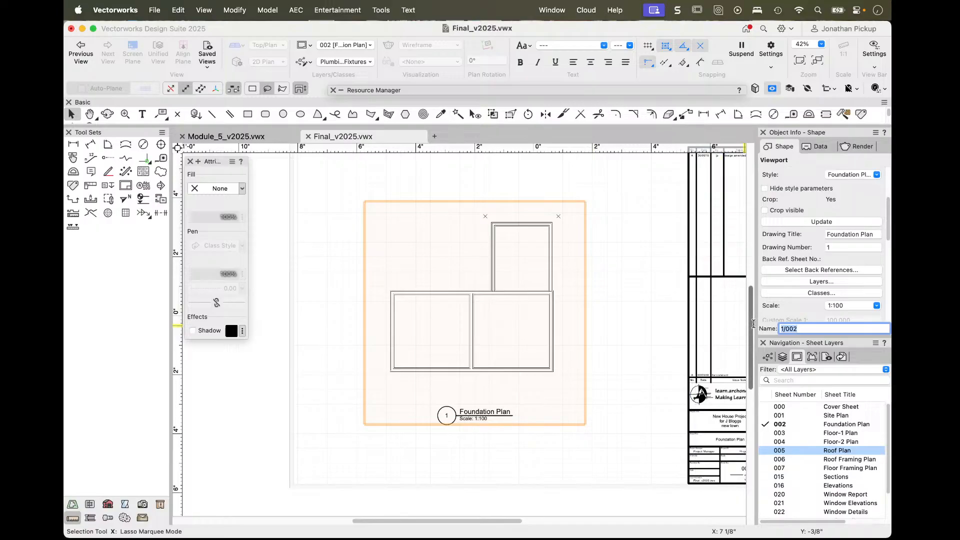
{"action": "type", "text": "Foundation PLan vp"}
{"action": "key", "text": "Return"}
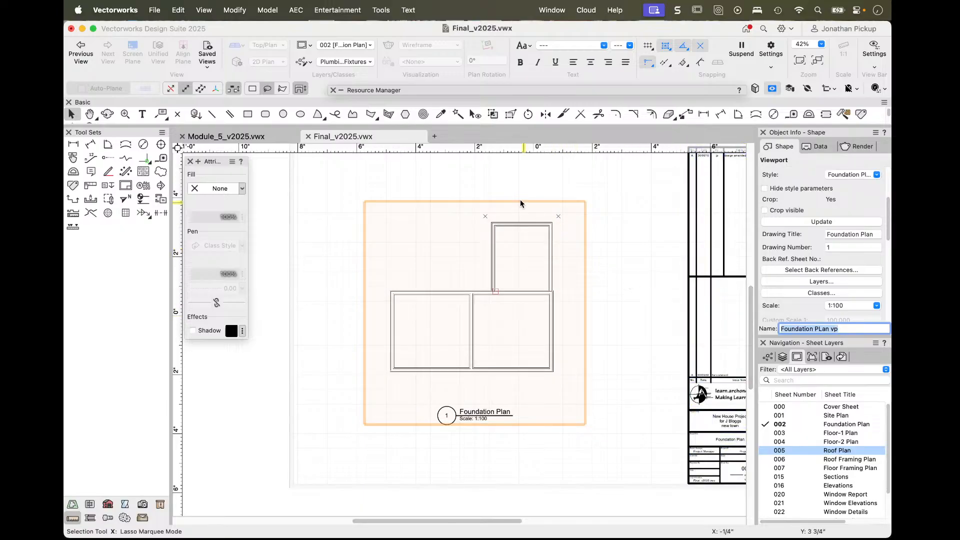
{"action": "left_click", "coordinate": [510, 196]}
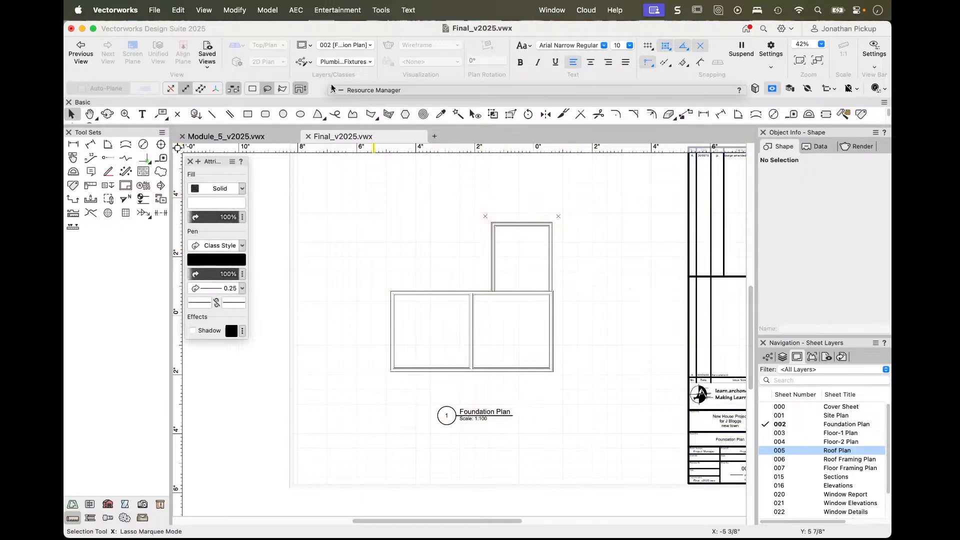
- Open the Organization dialog and search the document's classes for "structural"
{"action": "left_click", "coordinate": [381, 10]}
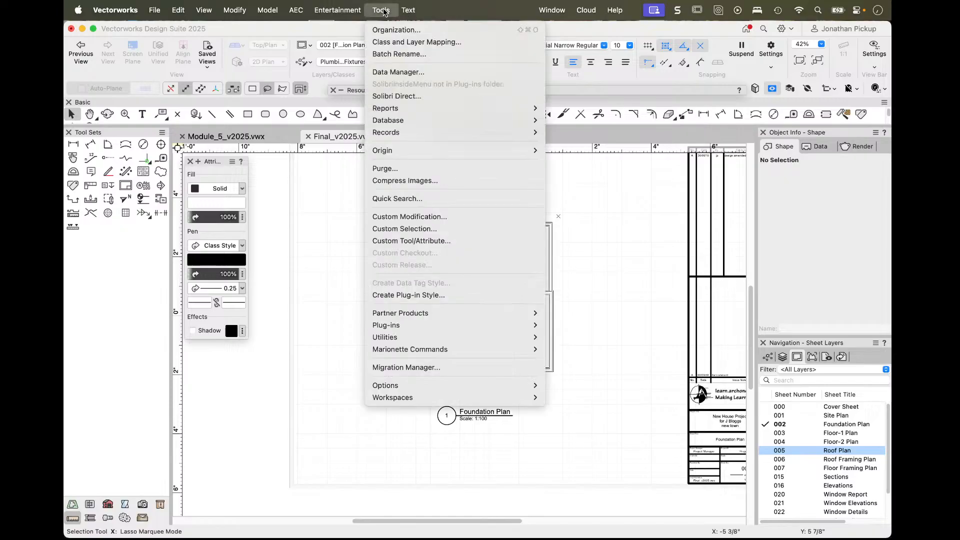
{"action": "left_click", "coordinate": [382, 32]}
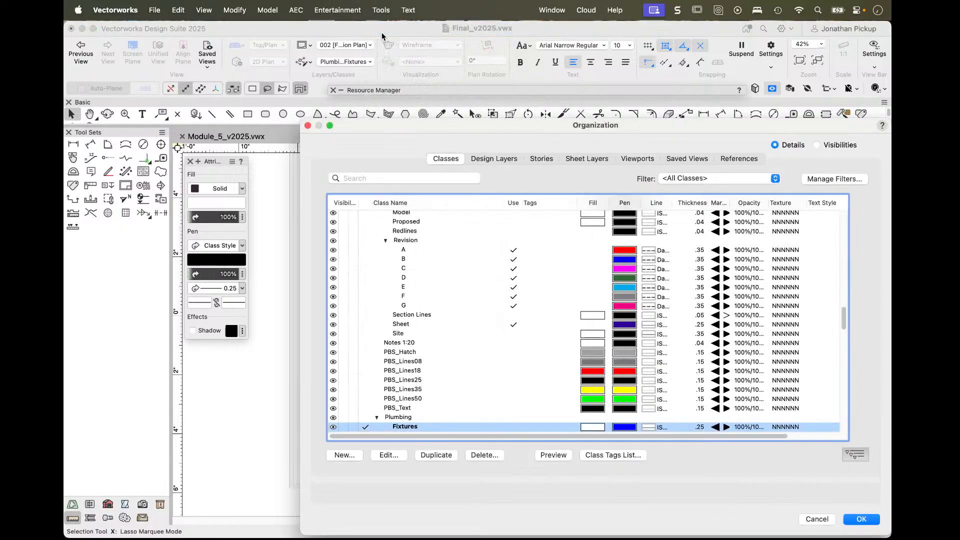
{"action": "left_click_drag", "start_coordinate": [432, 121], "coordinate": [340, 95]}
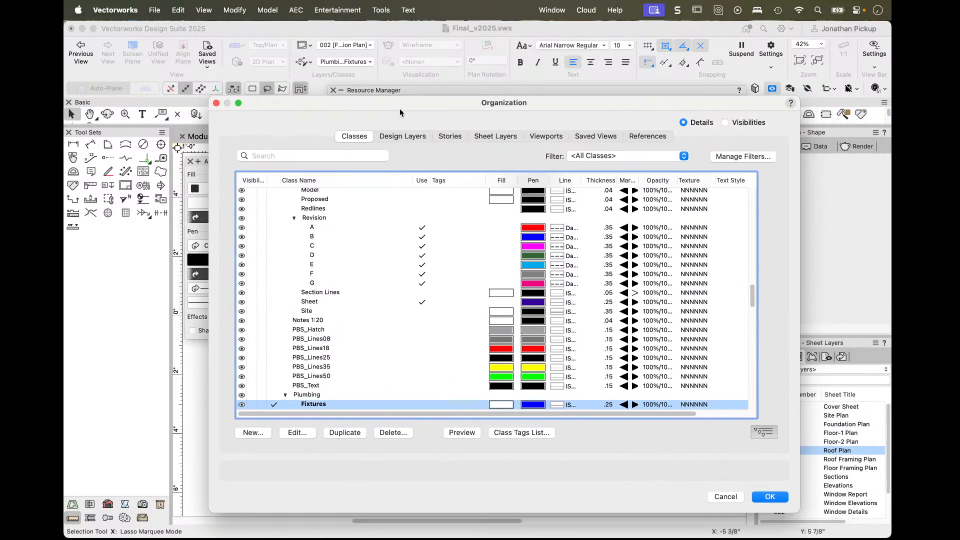
{"action": "left_click", "coordinate": [286, 155]}
{"action": "type", "text": "r"}
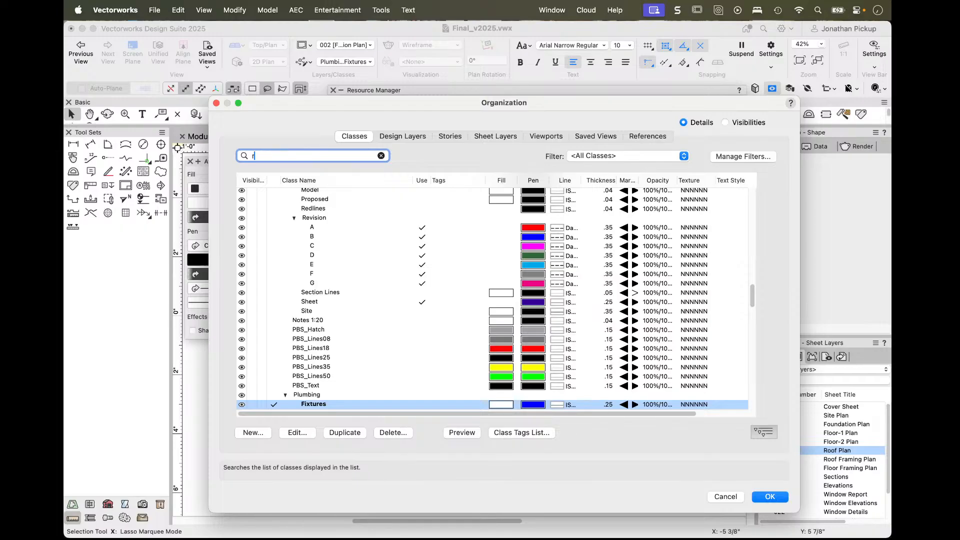
{"action": "key", "text": "BackSpace"}
{"action": "type", "text": "structural"}
{"action": "key", "text": "Return"}
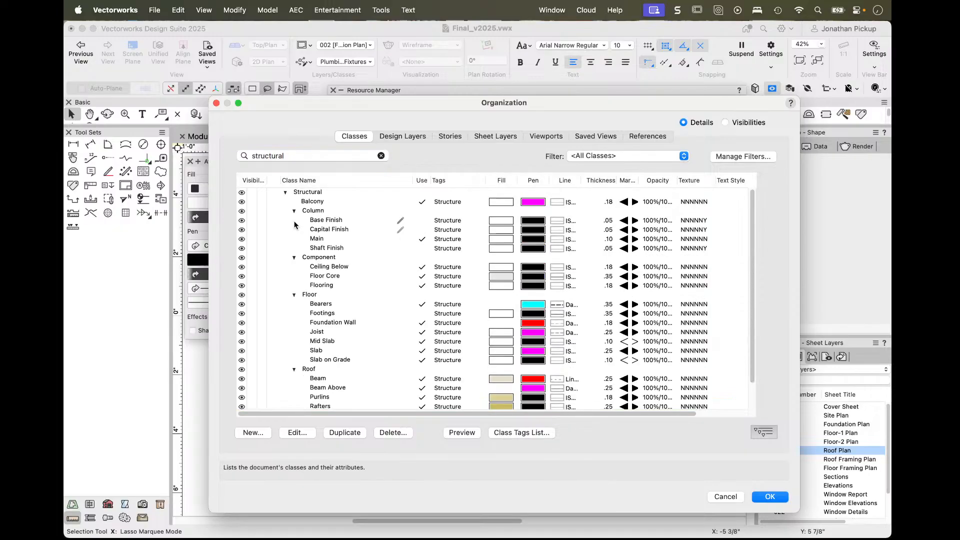
- Collapse the Column, Component and Floor class groups and examine the Beam, Beam Above, Purlins and Rafters classes under Structural-Roof
{"action": "left_click", "coordinate": [294, 211]}
{"action": "left_click", "coordinate": [294, 220]}
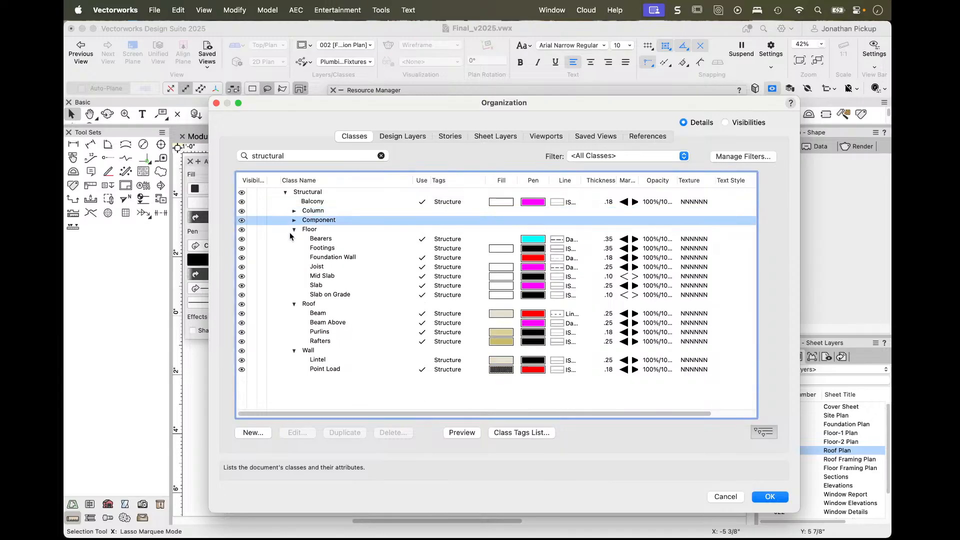
{"action": "left_click", "coordinate": [294, 229]}
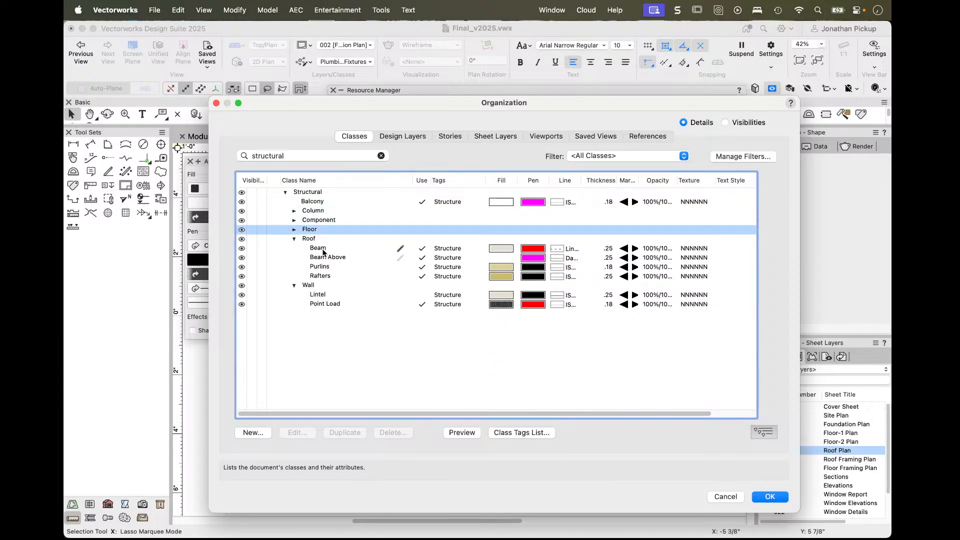
{"action": "left_click", "coordinate": [320, 249]}
{"action": "left_click", "coordinate": [321, 258]}
{"action": "left_click", "coordinate": [320, 267]}
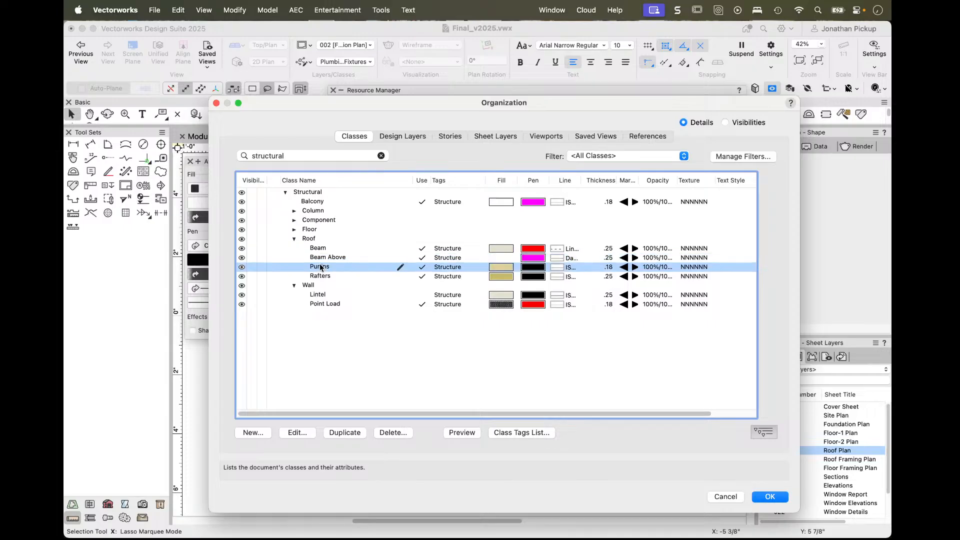
{"action": "left_click", "coordinate": [320, 275]}
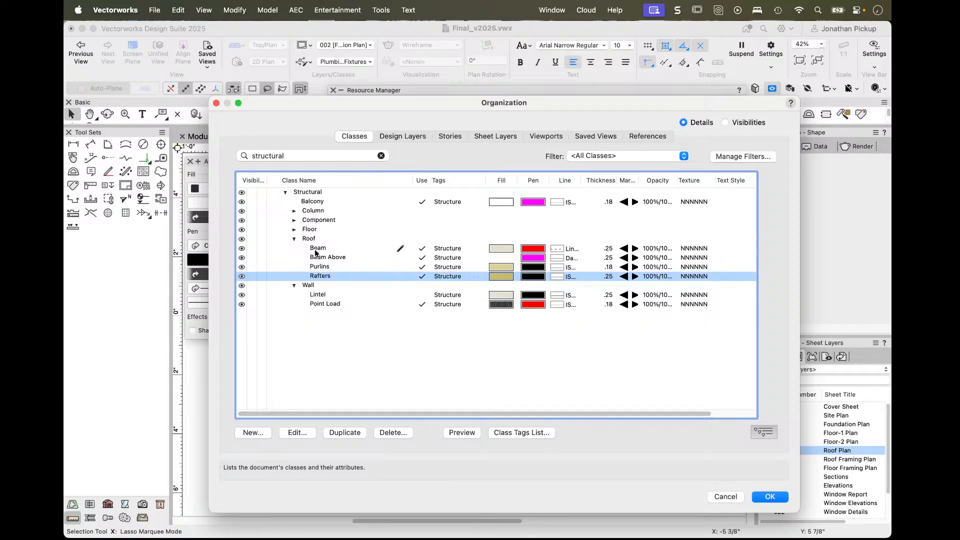
- Show the document's viewports in the Organization dialog and rename the Site Plan viewport "Site PLan vp"
{"action": "left_click", "coordinate": [549, 138]}
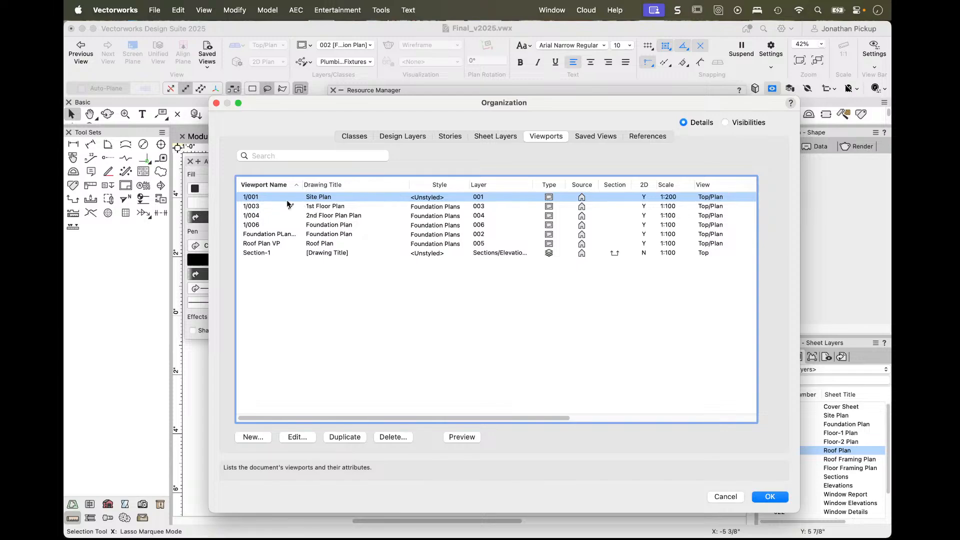
{"action": "left_click", "coordinate": [250, 198]}
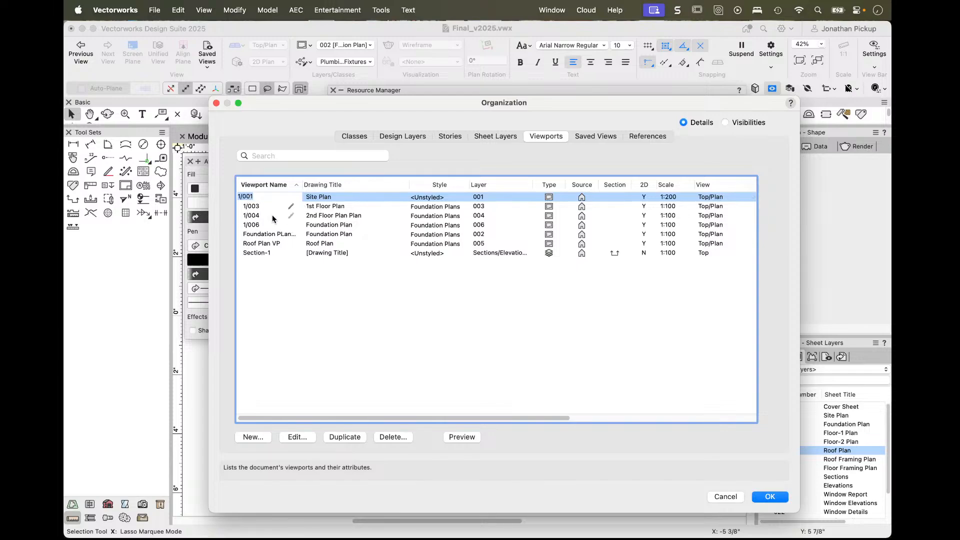
{"action": "left_click", "coordinate": [258, 197]}
{"action": "left_click_drag", "start_coordinate": [258, 196], "coordinate": [231, 194]}
{"action": "type", "text": "Site PL"}
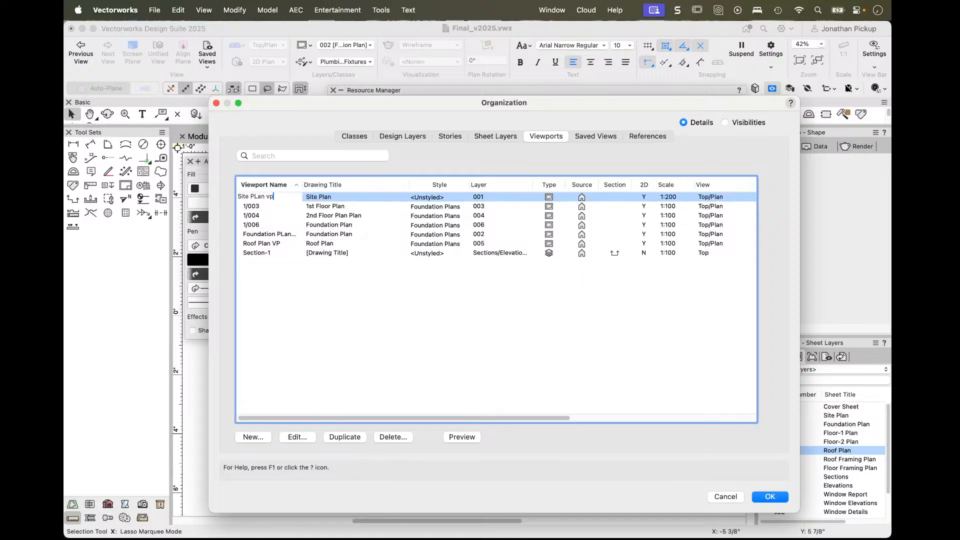
{"action": "type", "text": "an vp"}
{"action": "key", "text": "Return"}
- Rename the viewport on sheet 003 as "1st Floor Plan vp"
{"action": "left_click", "coordinate": [250, 215]}
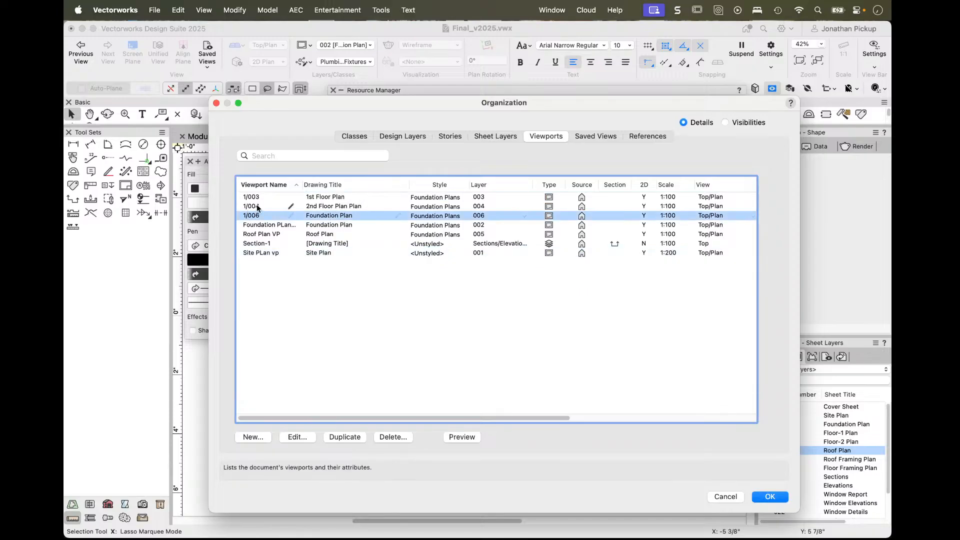
{"action": "left_click", "coordinate": [286, 197]}
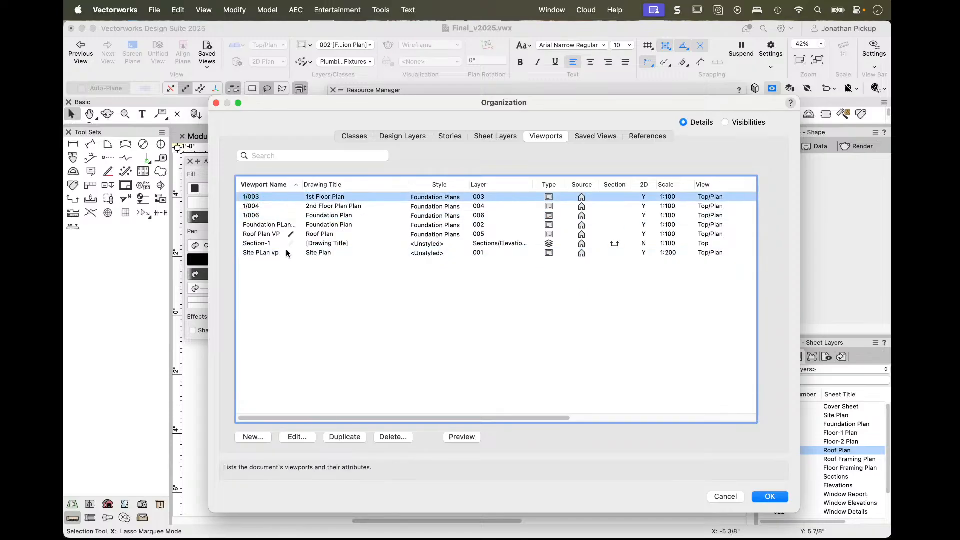
{"action": "left_click", "coordinate": [291, 197]}
{"action": "type", "text": "1st Floor Plan vp"}
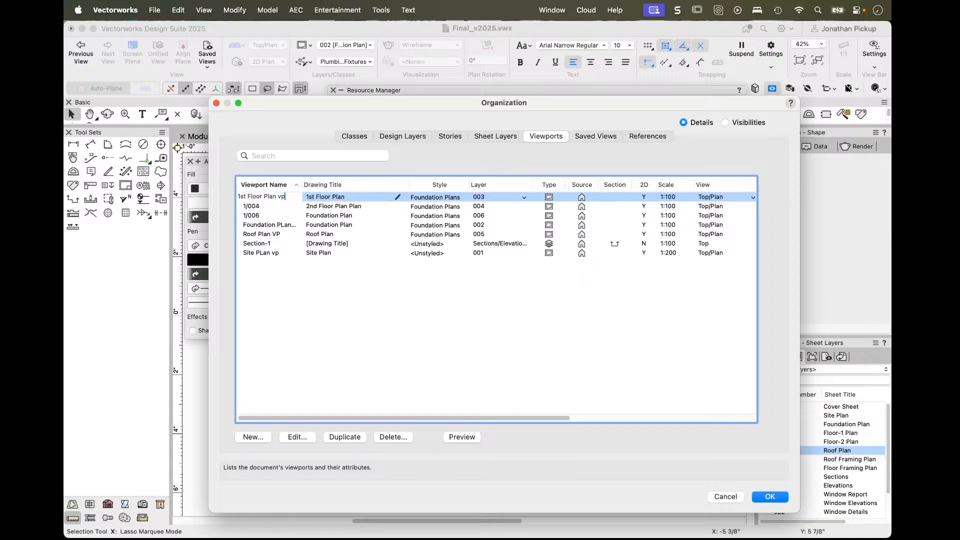
{"action": "key", "text": "Return"}
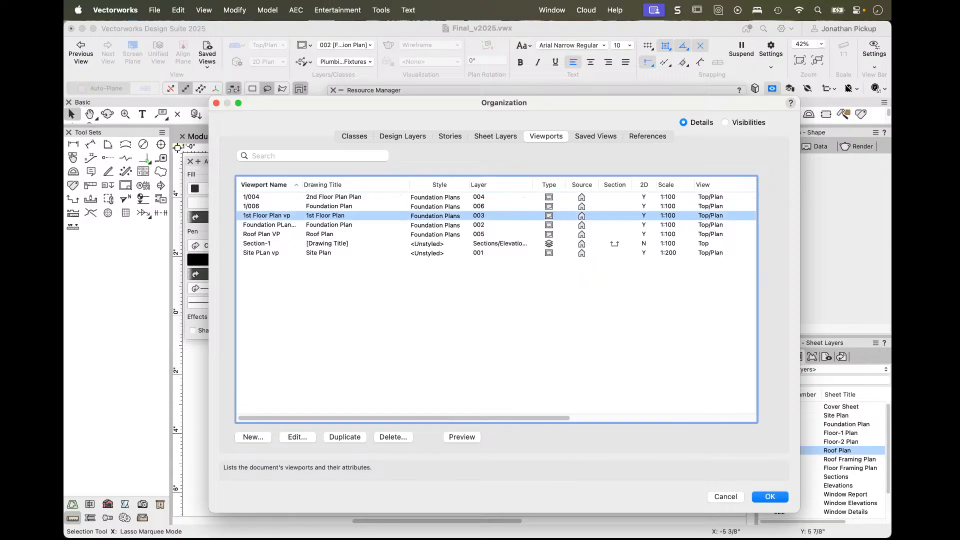
- Rename the viewport on sheet 004 as "2nd Floor Plan"
{"action": "left_click", "coordinate": [256, 199]}
{"action": "double_click", "coordinate": [256, 199]}
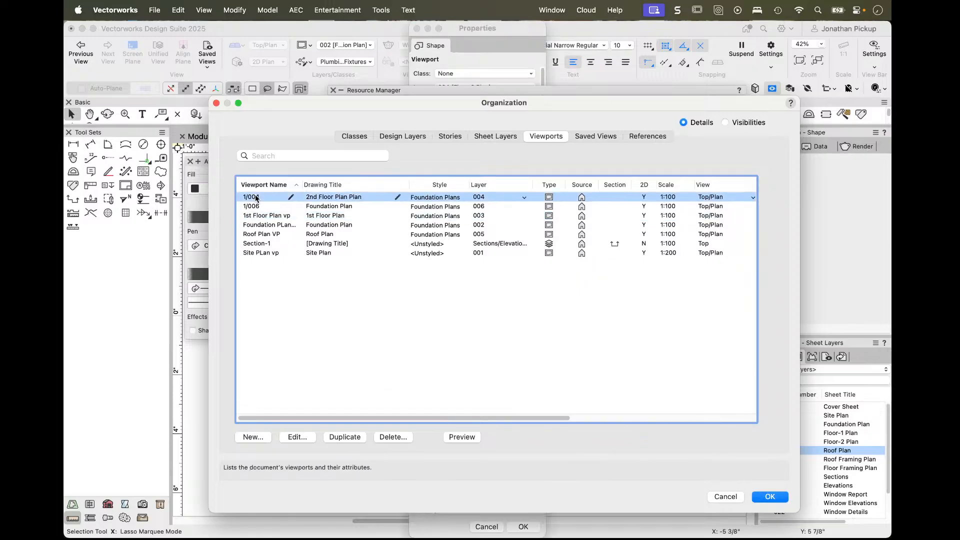
{"action": "key", "text": "Escape"}
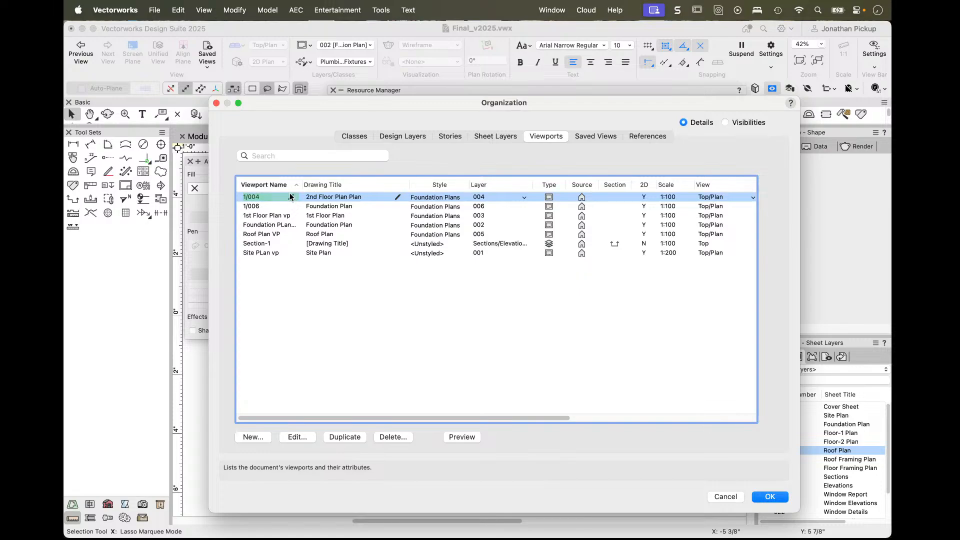
{"action": "left_click", "coordinate": [291, 197]}
{"action": "type", "text": "2nd Floor Plan"}
{"action": "key", "text": "Return"}
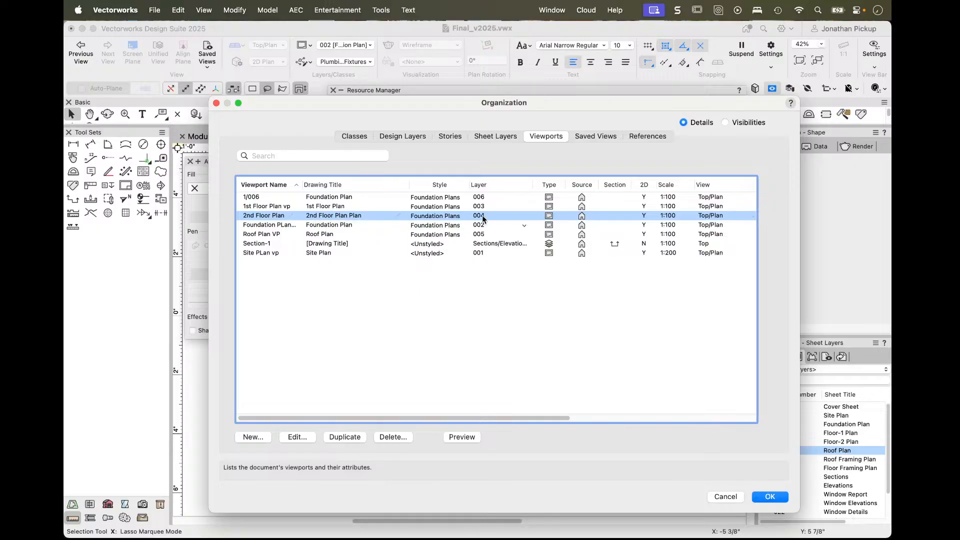
{"action": "left_click", "coordinate": [354, 197]}
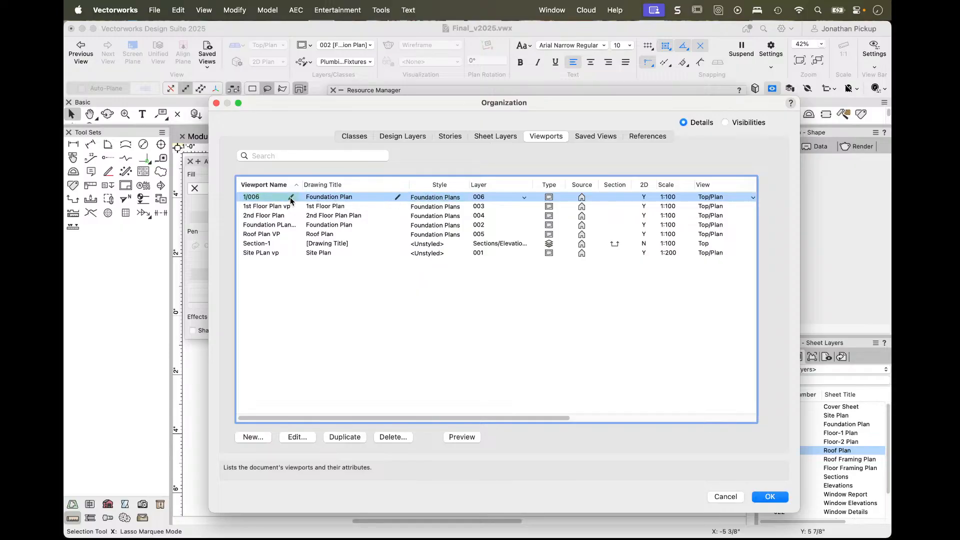
{"action": "left_click", "coordinate": [400, 195]}
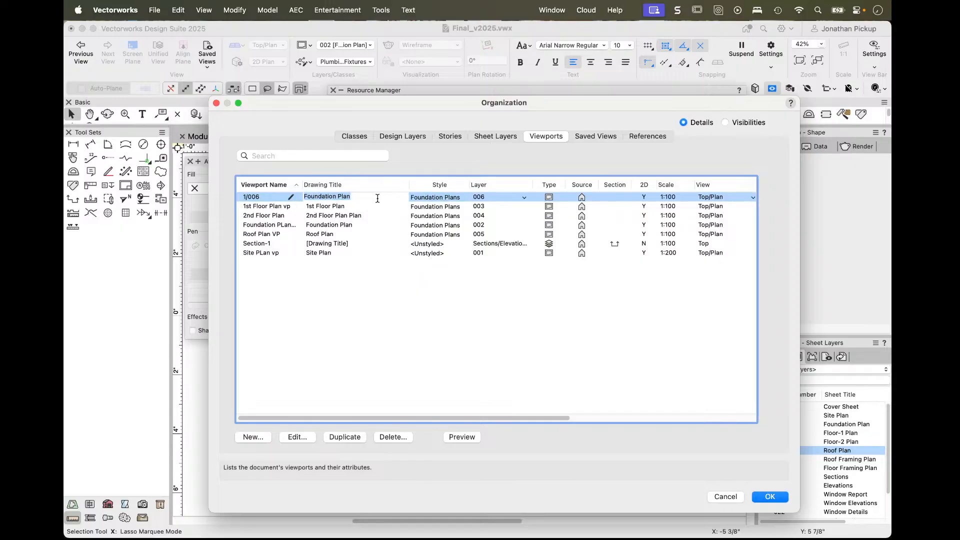
{"action": "left_click", "coordinate": [378, 199]}
{"action": "left_click_drag", "start_coordinate": [377, 195], "coordinate": [315, 190]}
{"action": "left_click", "coordinate": [315, 185]}
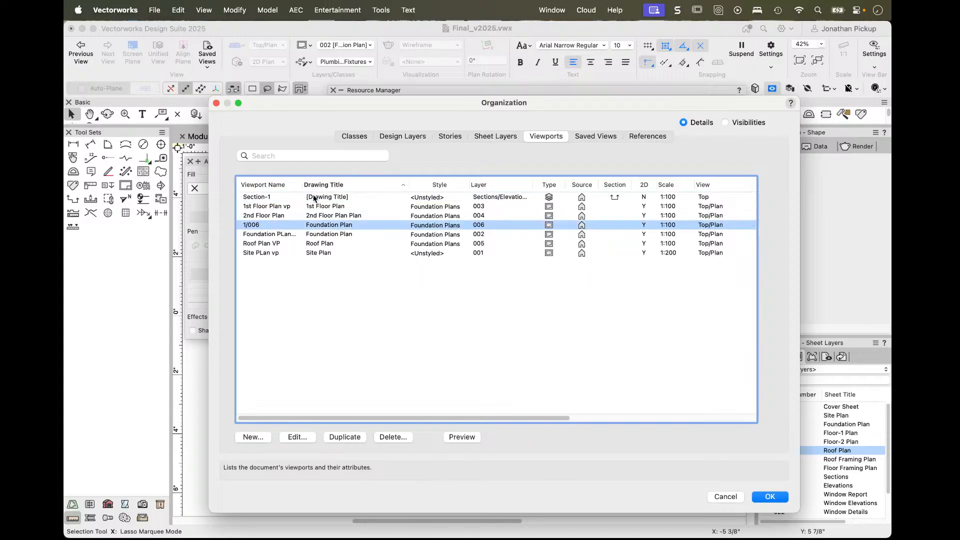
{"action": "double_click", "coordinate": [314, 226]}
{"action": "key", "text": "Escape"}
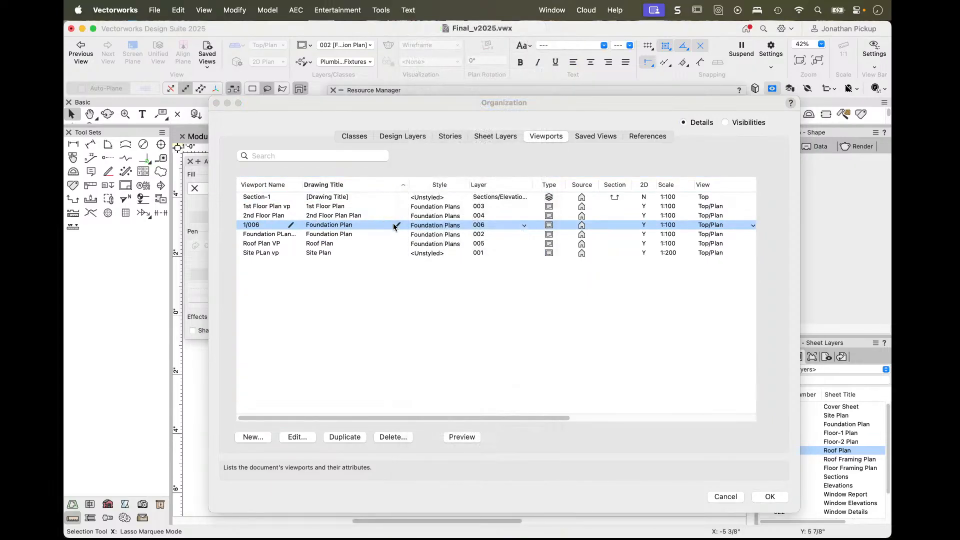
- Change the drawing title of the viewport on sheet 006 to "Roof Framing Plan"
{"action": "left_click", "coordinate": [358, 225]}
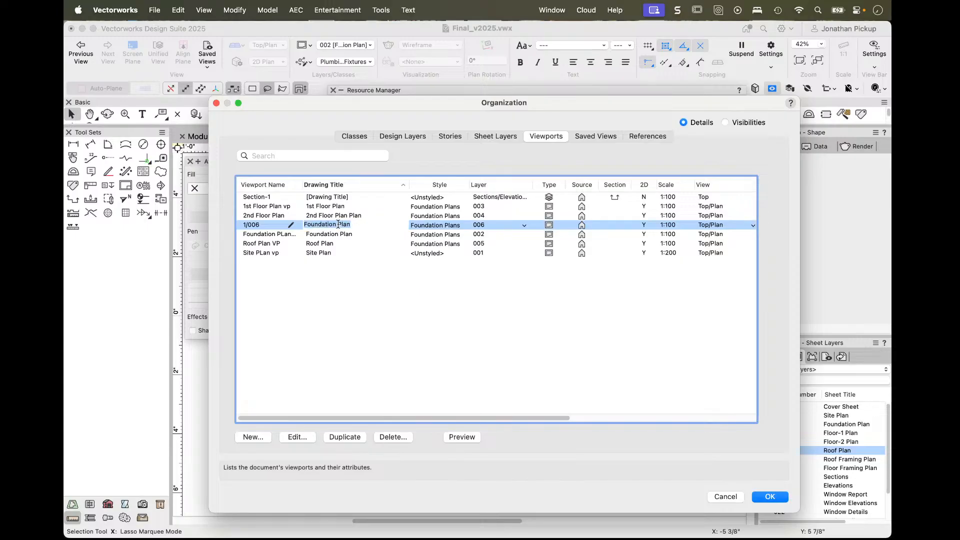
{"action": "left_click", "coordinate": [335, 224]}
{"action": "left_click_drag", "start_coordinate": [335, 222], "coordinate": [295, 217]}
{"action": "type", "text": "Roof"}
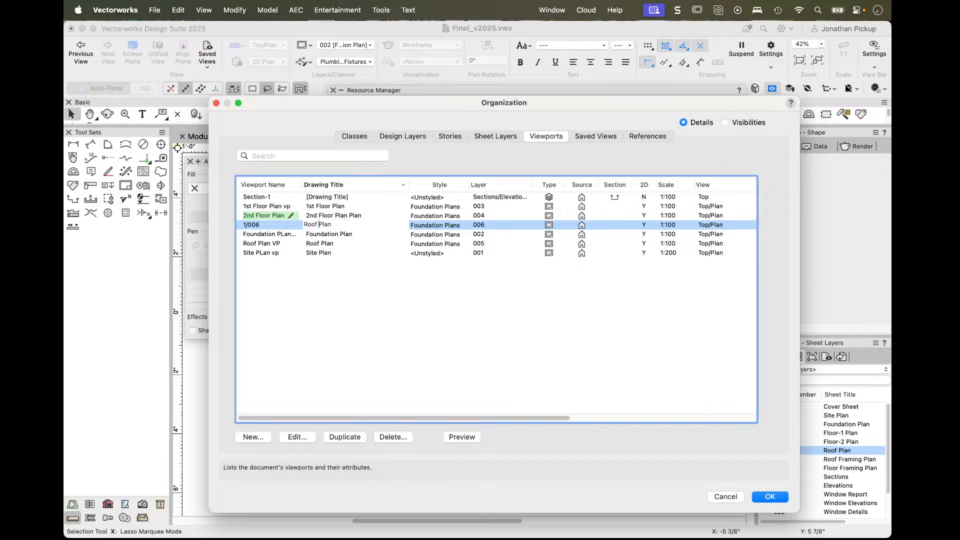
{"action": "type", "text": "raming PLan"}
{"action": "key", "text": "BackSpace"}
{"action": "key", "text": "BackSpace"}
{"action": "key", "text": "BackSpace"}
{"action": "key", "text": "Delete"}
{"action": "key", "text": "Return"}
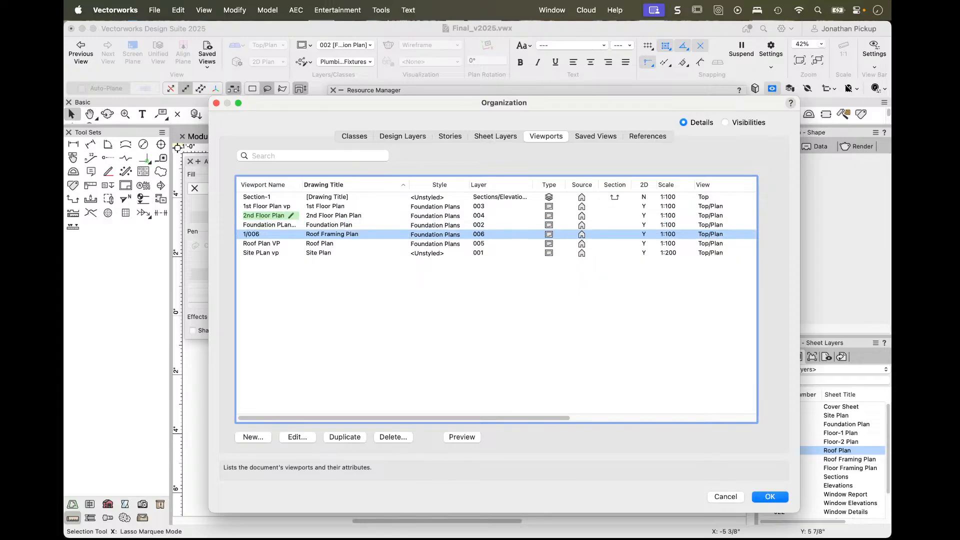
- Rename the viewport on sheet 006 as "Roof Framing vp"
{"action": "left_click", "coordinate": [277, 235]}
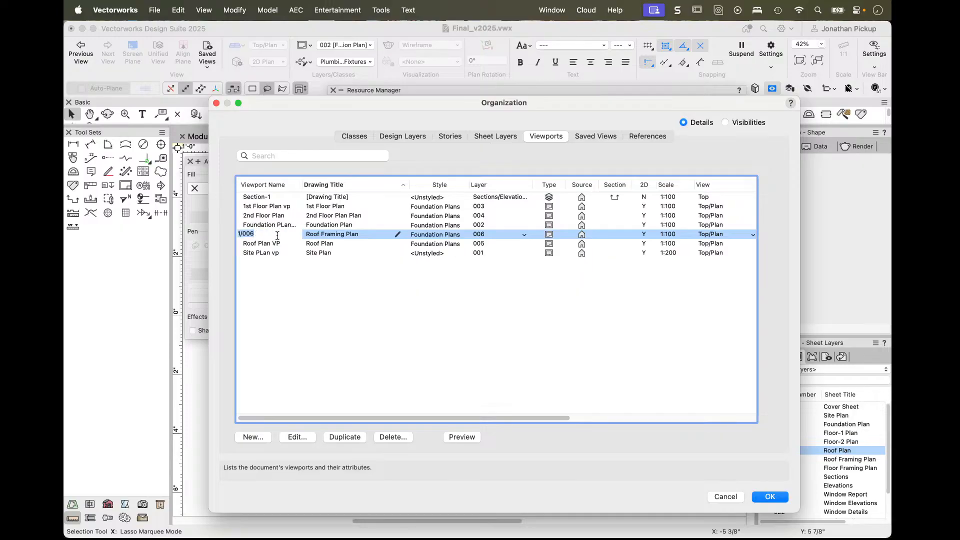
{"action": "type", "text": "Roof Framing vp"}
{"action": "key", "text": "Return"}
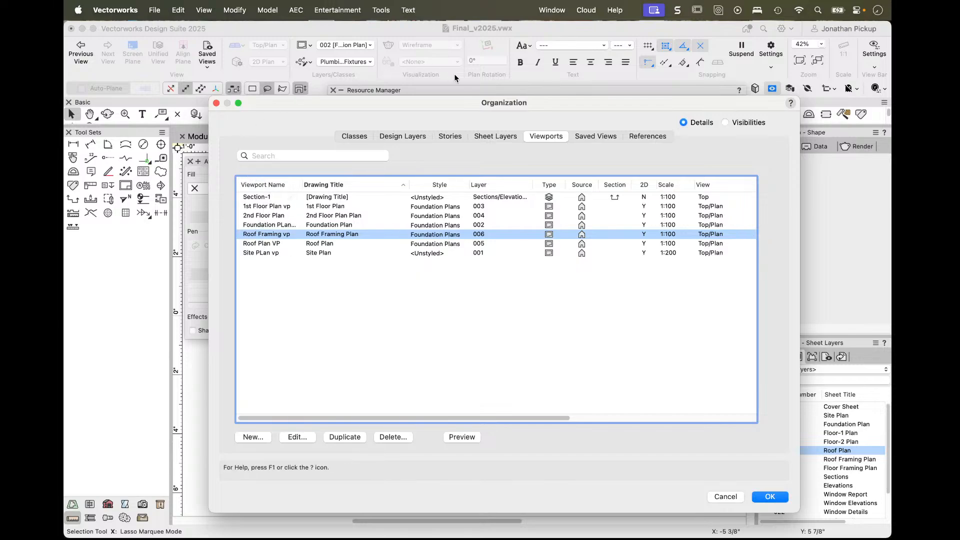
- Make the Structural-Roof-Rafters class invisible in the 1st Floor Plan, 2nd Floor Plan, Foundation Plan, Roof Plan and Site Plan viewports
{"action": "left_click", "coordinate": [725, 123]}
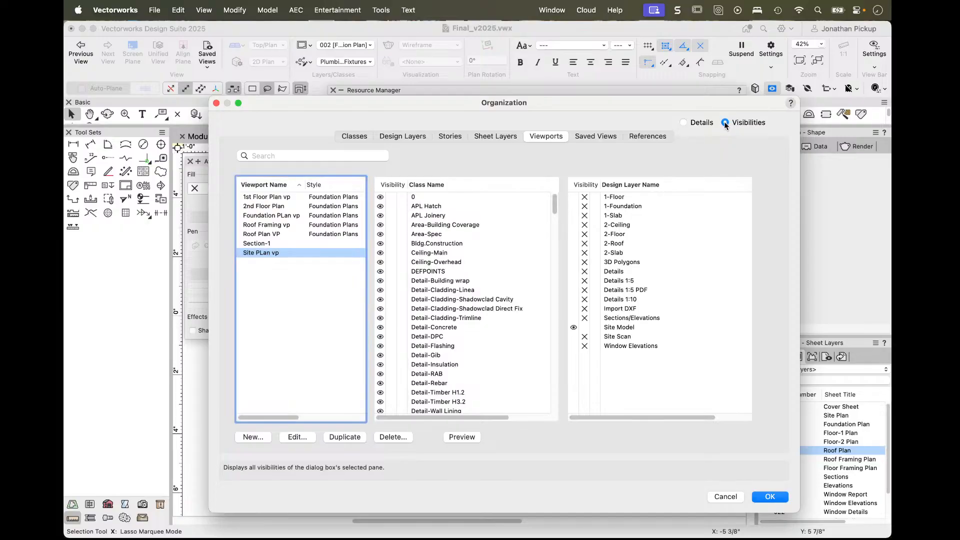
{"action": "left_click", "coordinate": [345, 137]}
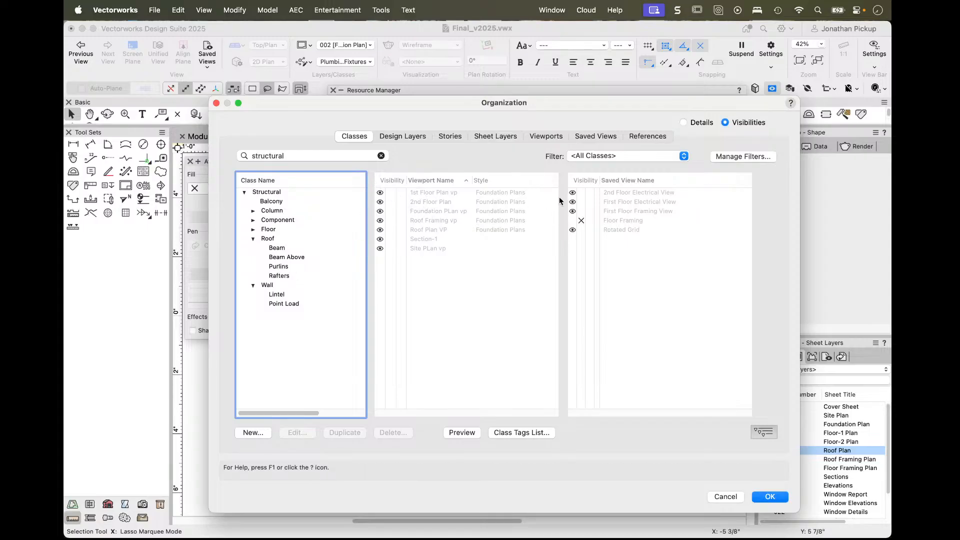
{"action": "left_click", "coordinate": [278, 276]}
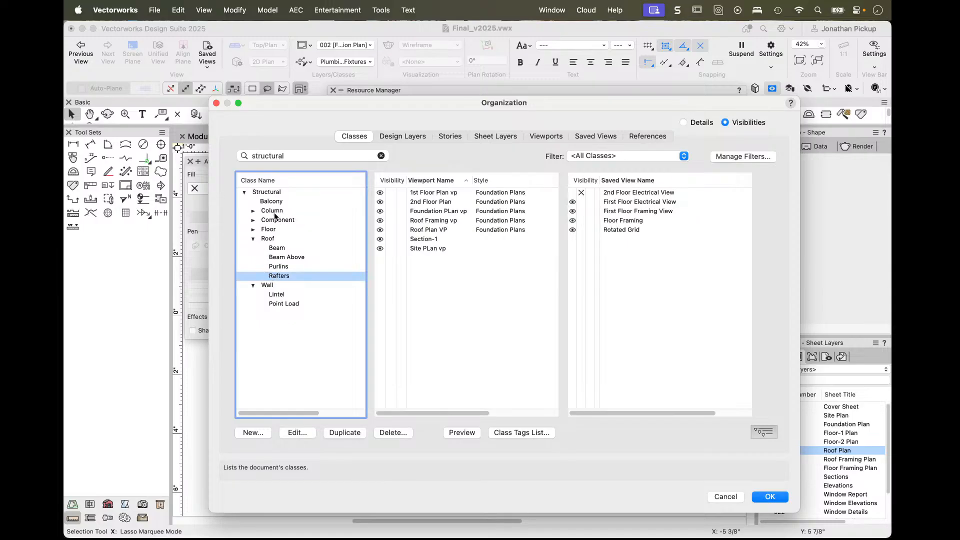
{"action": "left_click", "coordinate": [390, 193]}
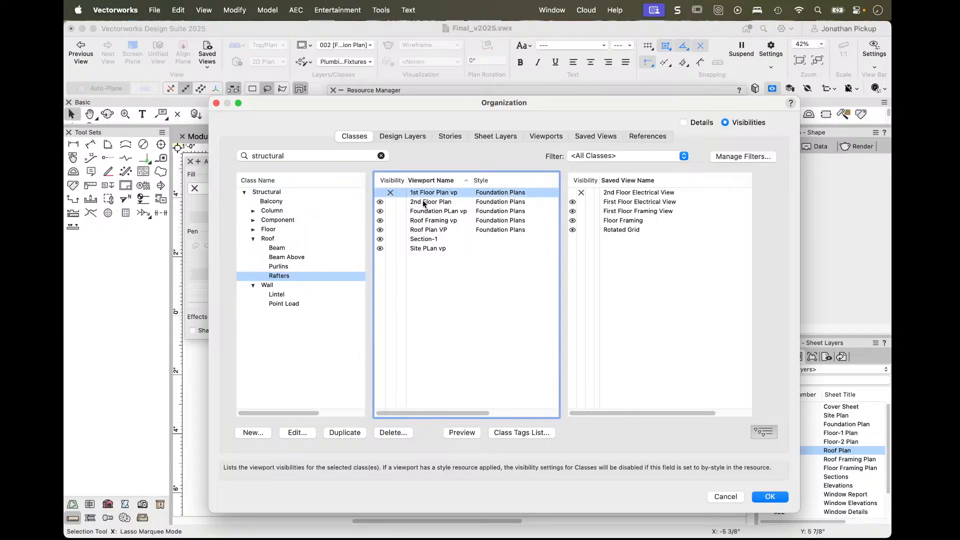
{"action": "left_click", "coordinate": [391, 202]}
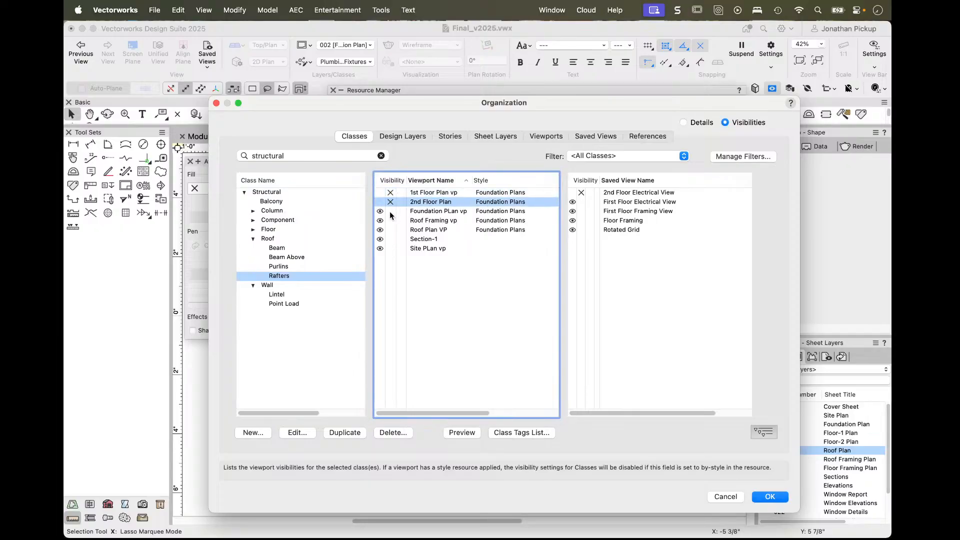
{"action": "left_click", "coordinate": [390, 211]}
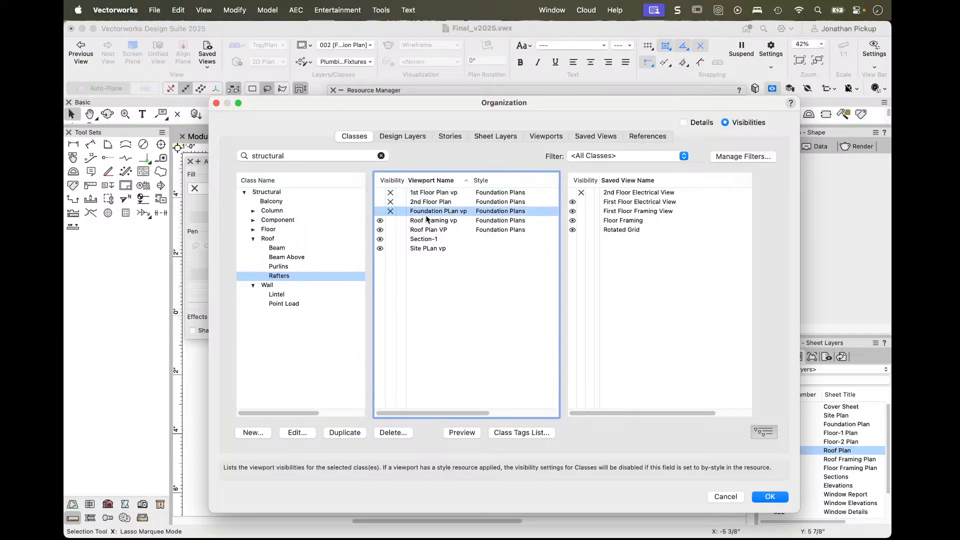
{"action": "left_click", "coordinate": [390, 230]}
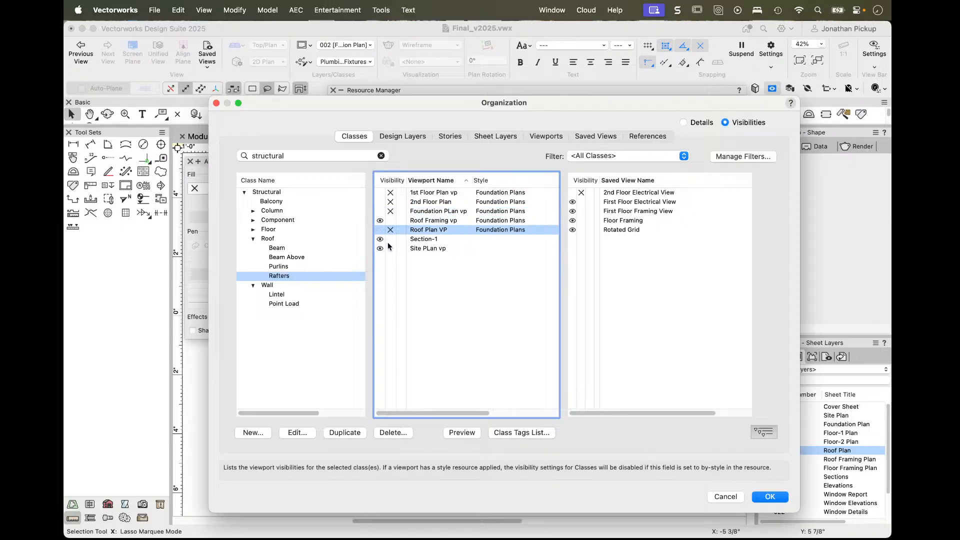
{"action": "left_click", "coordinate": [389, 238]}
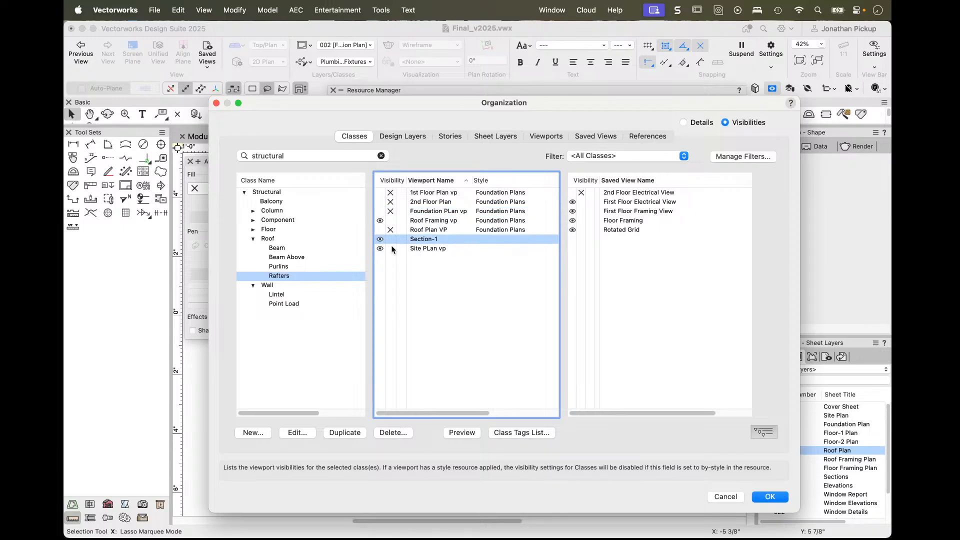
{"action": "left_click", "coordinate": [391, 249]}
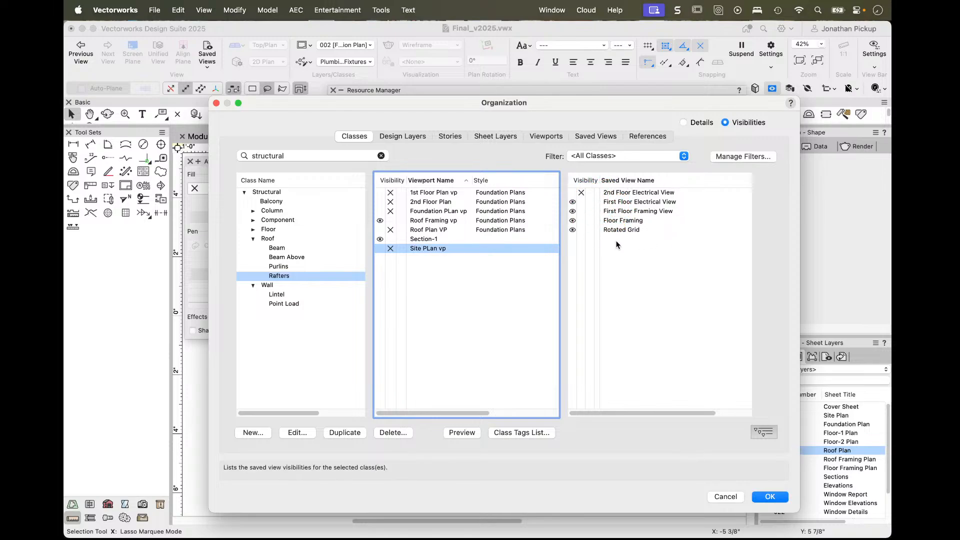
- Make the Rafters class invisible in the First Floor Electrical View, First Floor Framing View and Floor Framing saved views, and apply the changes
{"action": "left_click", "coordinate": [580, 202]}
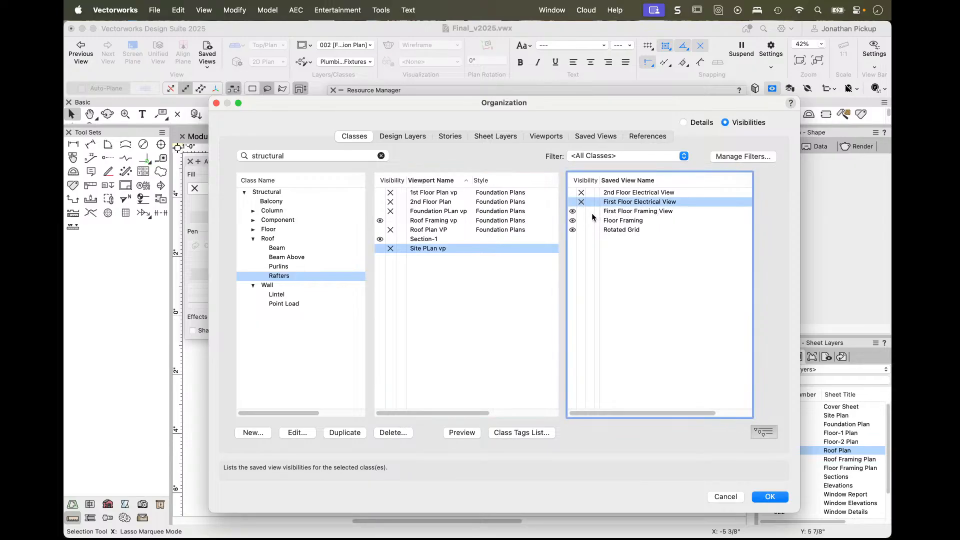
{"action": "left_click", "coordinate": [580, 211]}
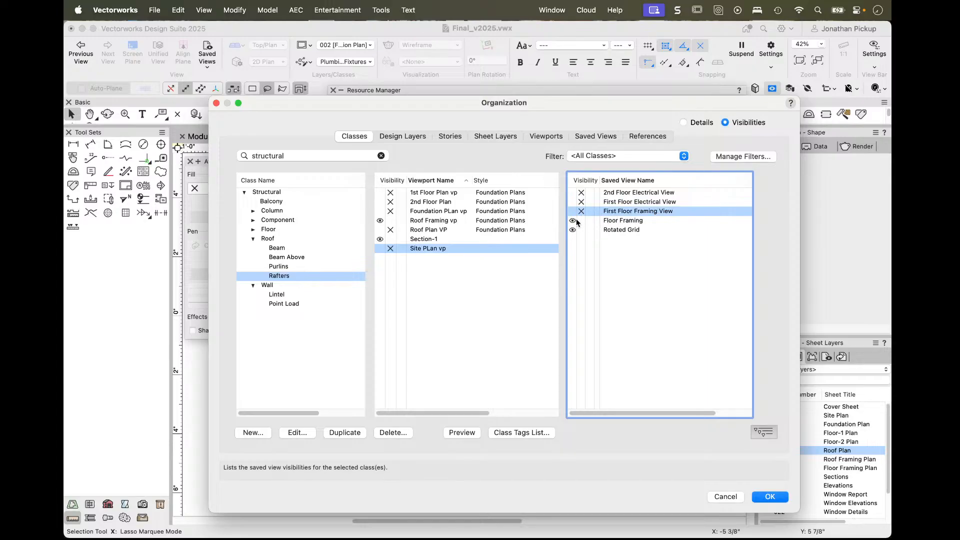
{"action": "left_click", "coordinate": [588, 222]}
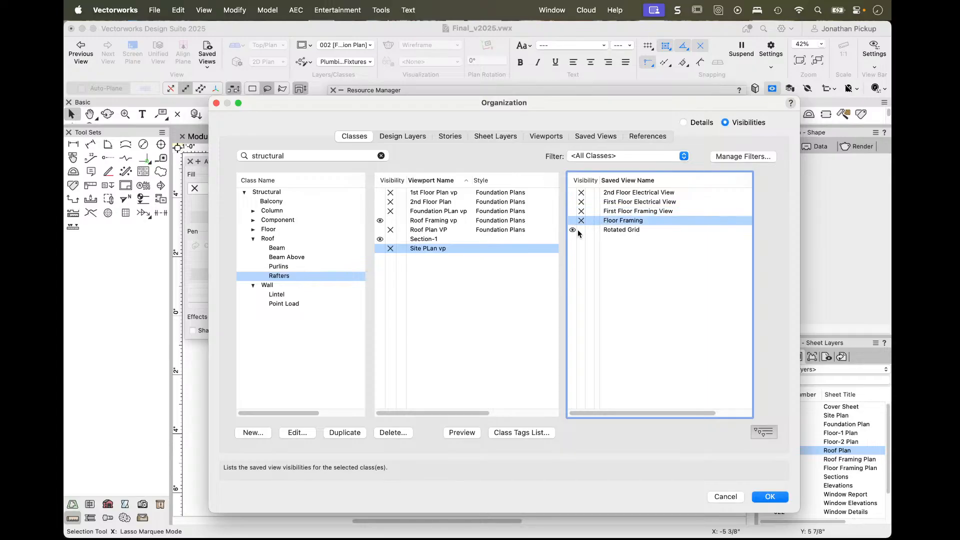
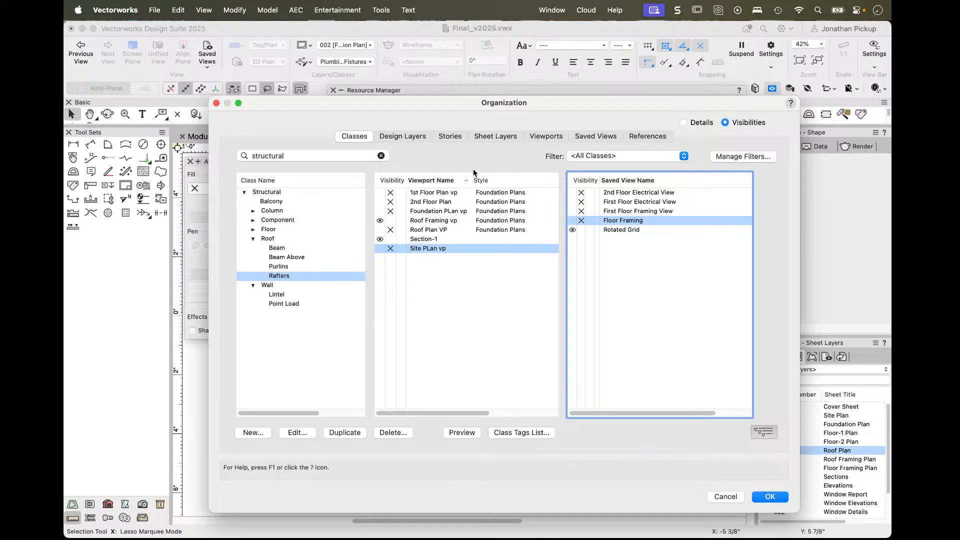
{"action": "left_click_drag", "start_coordinate": [473, 180], "coordinate": [484, 181]}
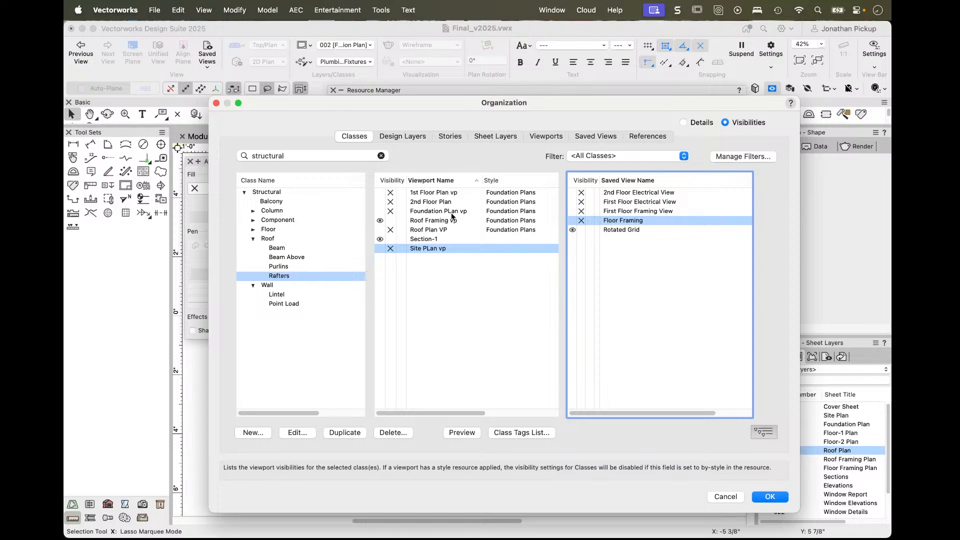
{"action": "left_click", "coordinate": [769, 498]}
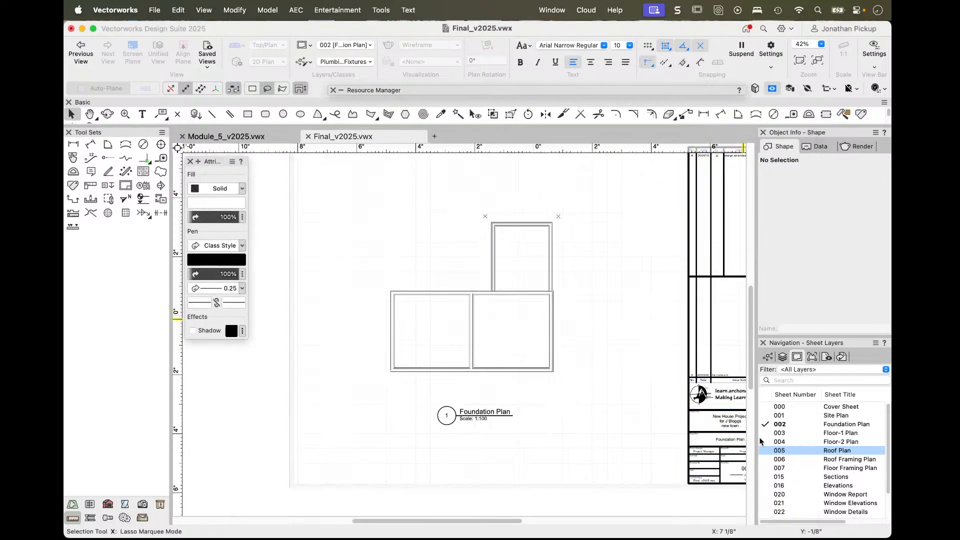
- Make sheet layer 005 Roof Plan active and reopen the Organization dialog
{"action": "left_click", "coordinate": [765, 452]}
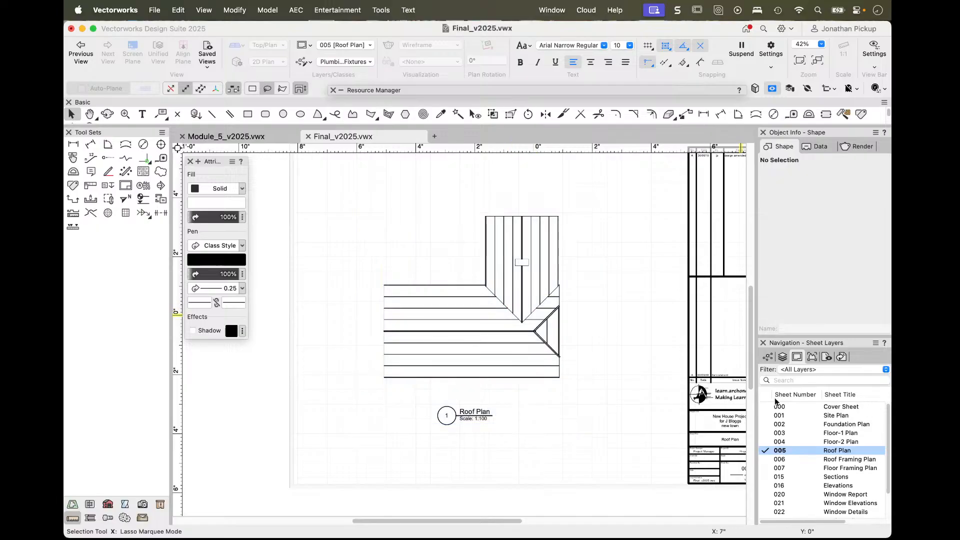
{"action": "left_click", "coordinate": [381, 10]}
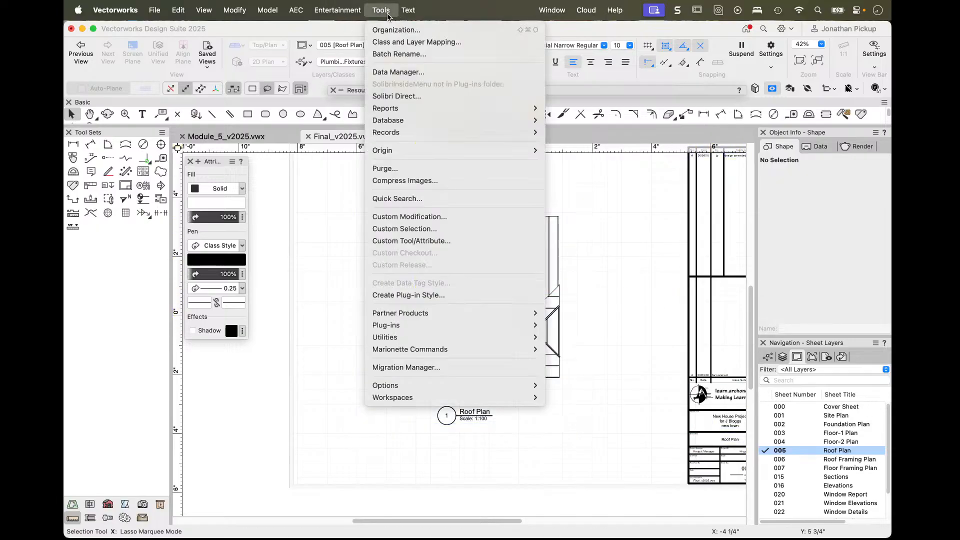
{"action": "left_click", "coordinate": [381, 30]}
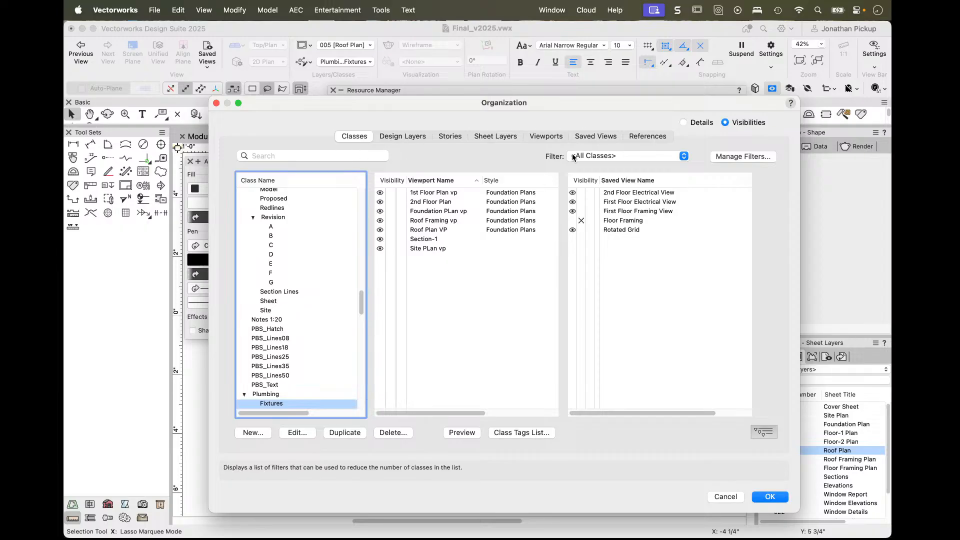
- Collapse the Slab class group and make the Structural-Roof-Rafters class invisible in the Section-1 viewport
{"action": "scroll", "coordinate": [334, 273], "scroll_direction": "down", "scroll_amount": 8}
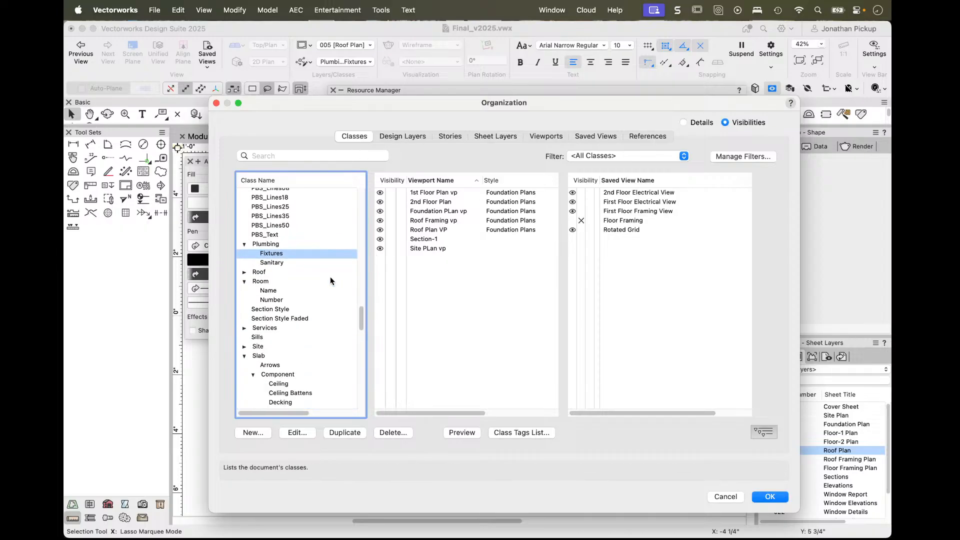
{"action": "scroll", "coordinate": [330, 277], "scroll_direction": "down", "scroll_amount": 5}
{"action": "left_click", "coordinate": [244, 270]}
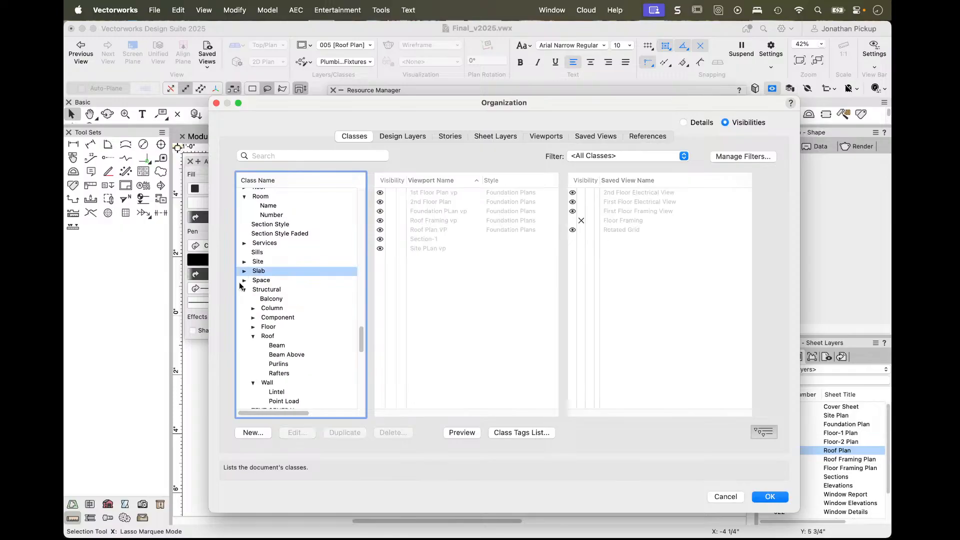
{"action": "left_click", "coordinate": [279, 373]}
{"action": "left_click", "coordinate": [279, 364]}
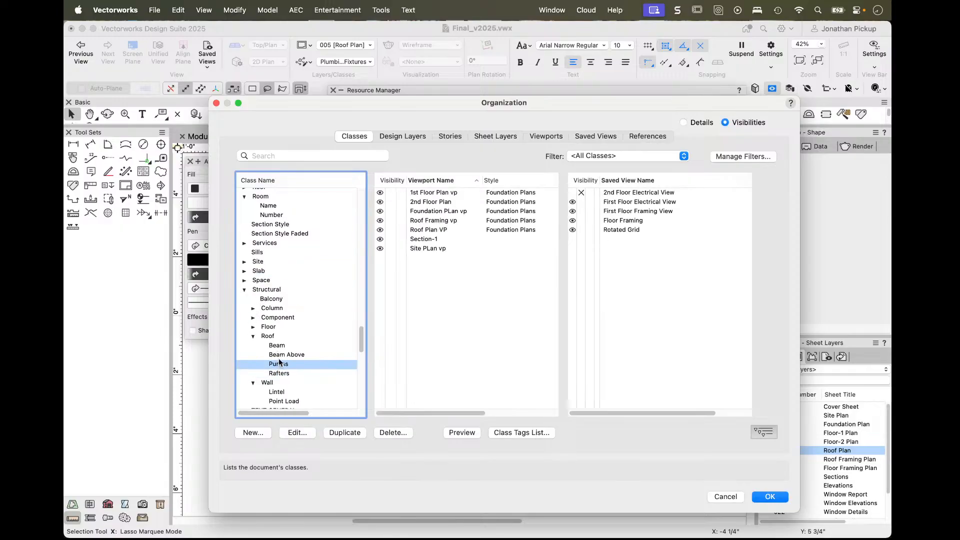
{"action": "left_click", "coordinate": [279, 374]}
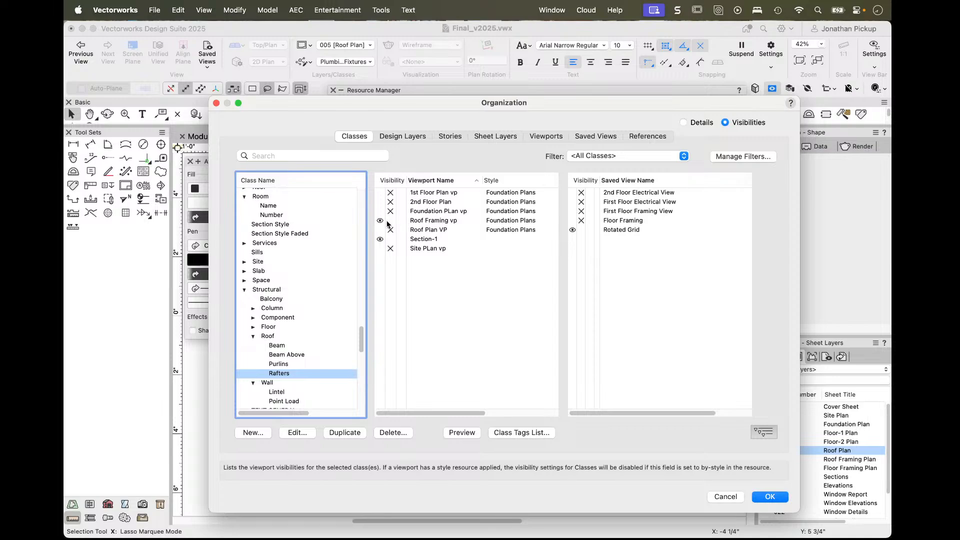
{"action": "left_click", "coordinate": [390, 240]}
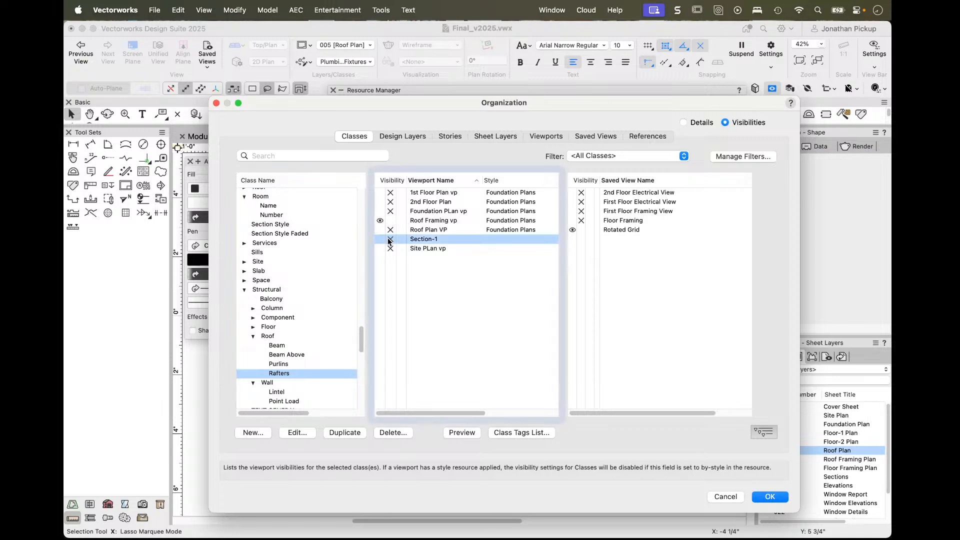
- Make the Structural-Roof-Beam class invisible in every viewport except Roof Framing vp
{"action": "left_click", "coordinate": [302, 345]}
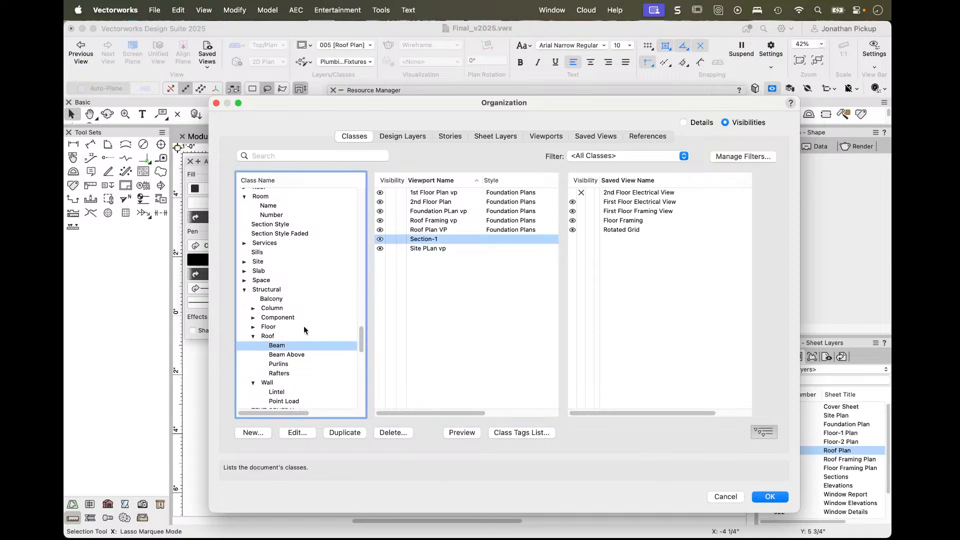
{"action": "left_click", "coordinate": [393, 202], "text": "alt"}
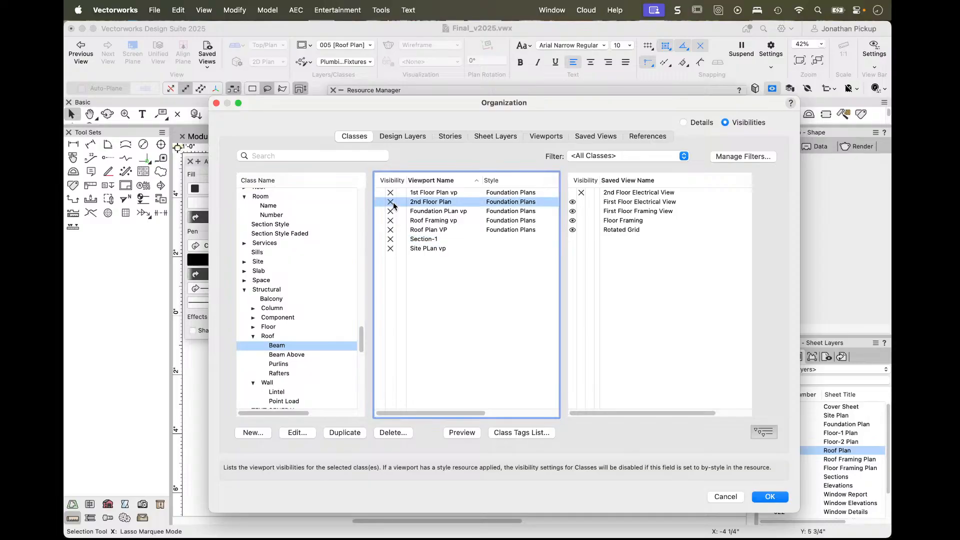
{"action": "left_click", "coordinate": [380, 220]}
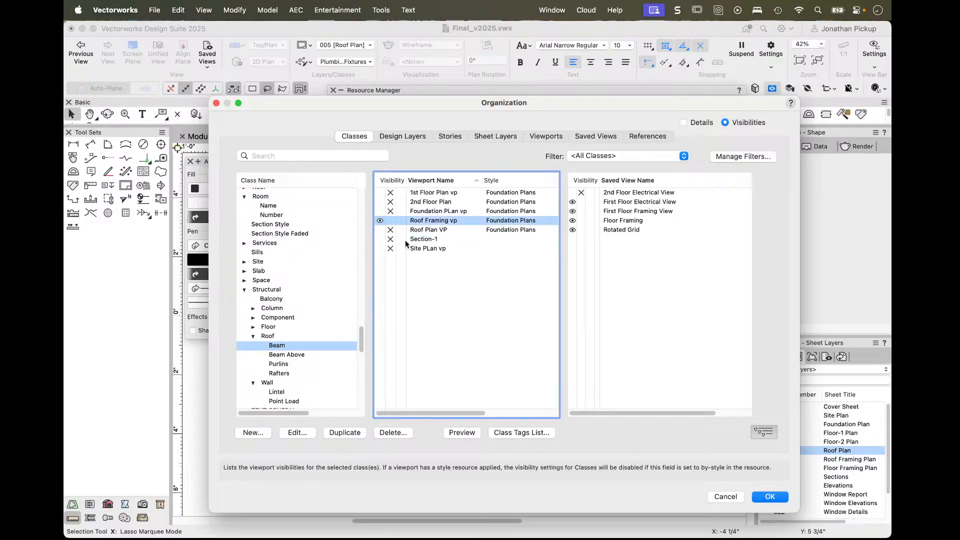
- Make the Structural-Roof-Beam Above and Structural-Roof-Purlins classes invisible in every viewport except Roof Framing vp
{"action": "left_click", "coordinate": [283, 356]}
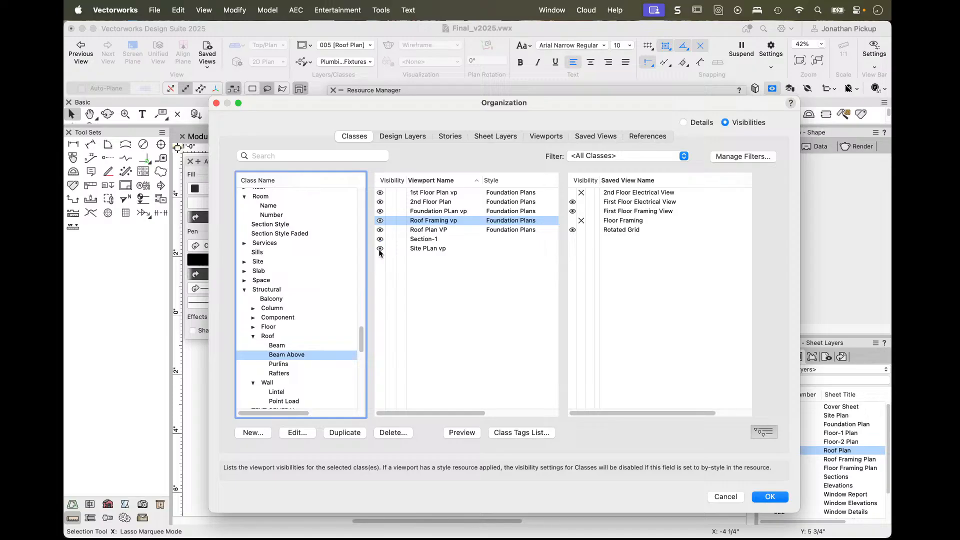
{"action": "left_click", "coordinate": [384, 222]}
{"action": "left_click", "coordinate": [380, 221]}
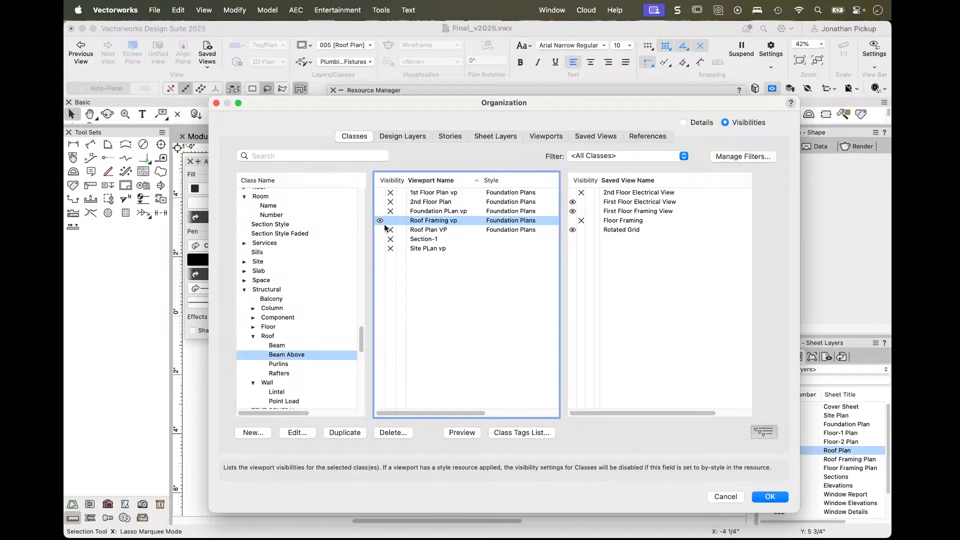
{"action": "left_click", "coordinate": [283, 365]}
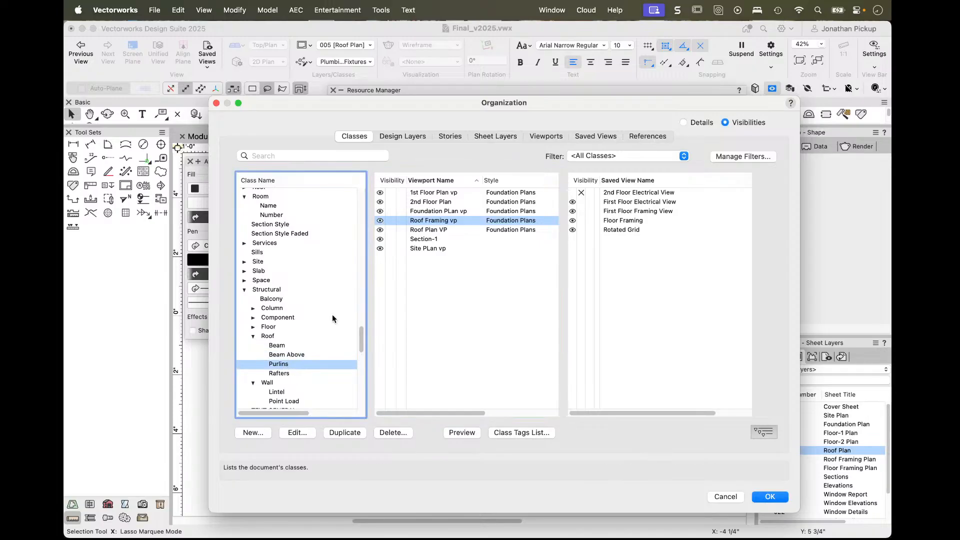
{"action": "left_click", "coordinate": [384, 222]}
{"action": "left_click", "coordinate": [380, 220]}
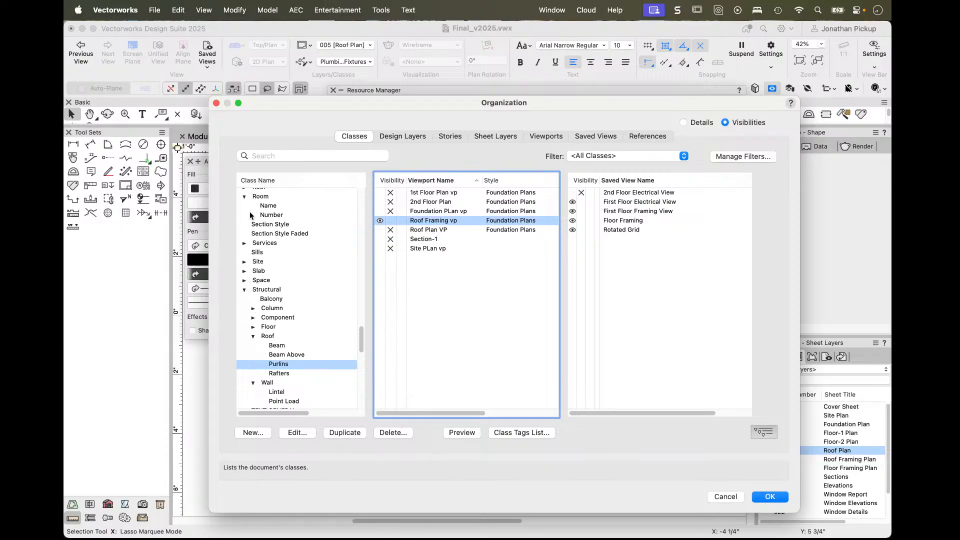
- Search the classes for purlins, expand the Roof group and select the Roof-Component-Purlins class
{"action": "left_click", "coordinate": [257, 153]}
{"action": "type", "text": "pu"}
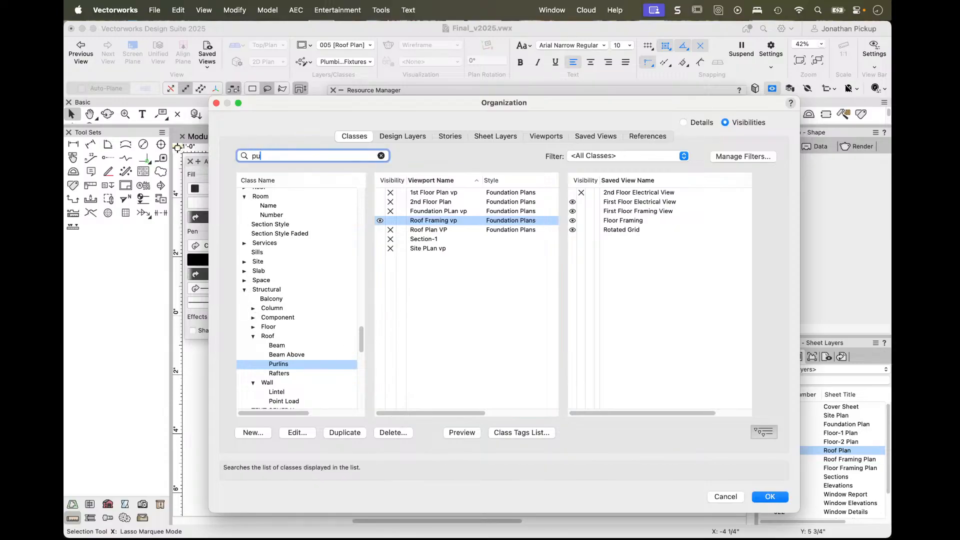
{"action": "type", "text": "rlins"}
{"action": "key", "text": "Return"}
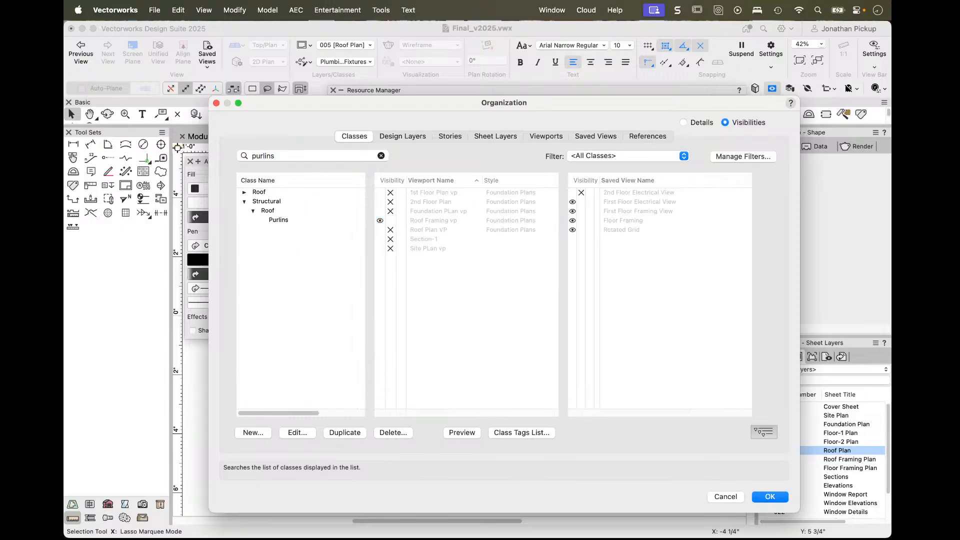
{"action": "left_click", "coordinate": [244, 192]}
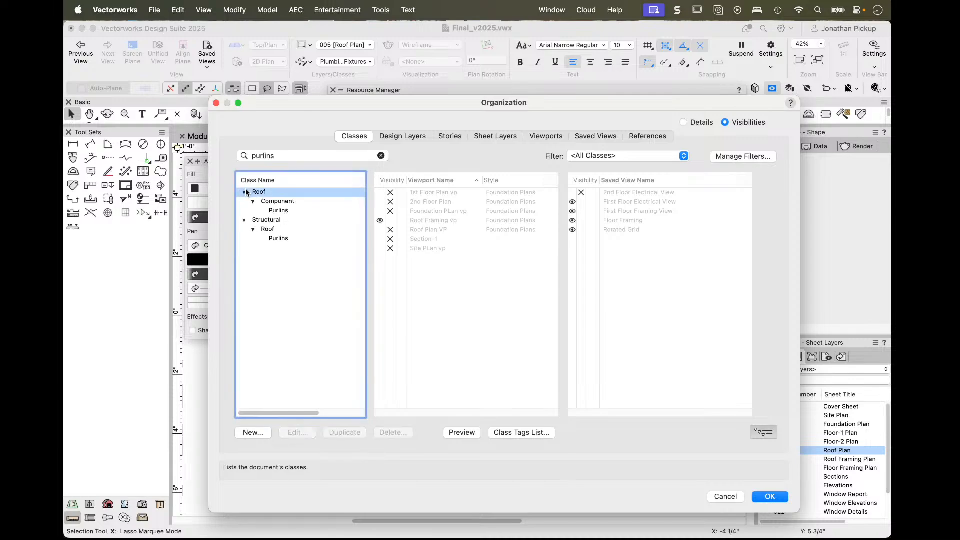
{"action": "left_click", "coordinate": [275, 211]}
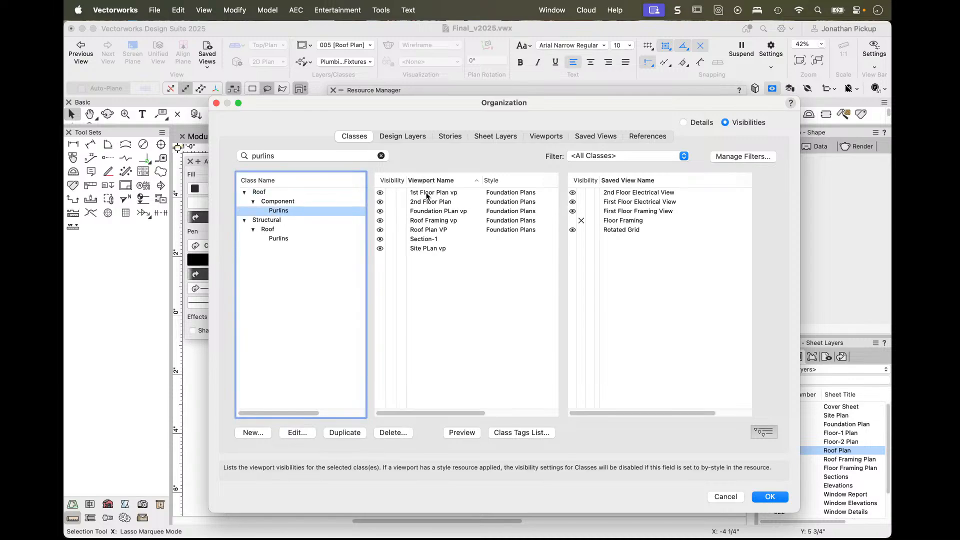
- Start deleting the Roof-Component-Purlins class and try to delete all objects assigned to it
{"action": "right_click", "coordinate": [278, 216]}
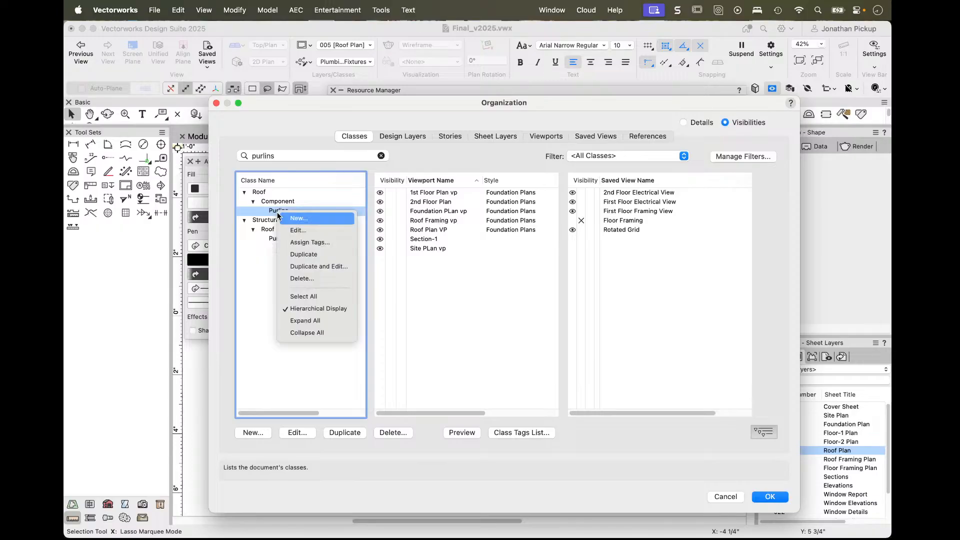
{"action": "left_click", "coordinate": [302, 279]}
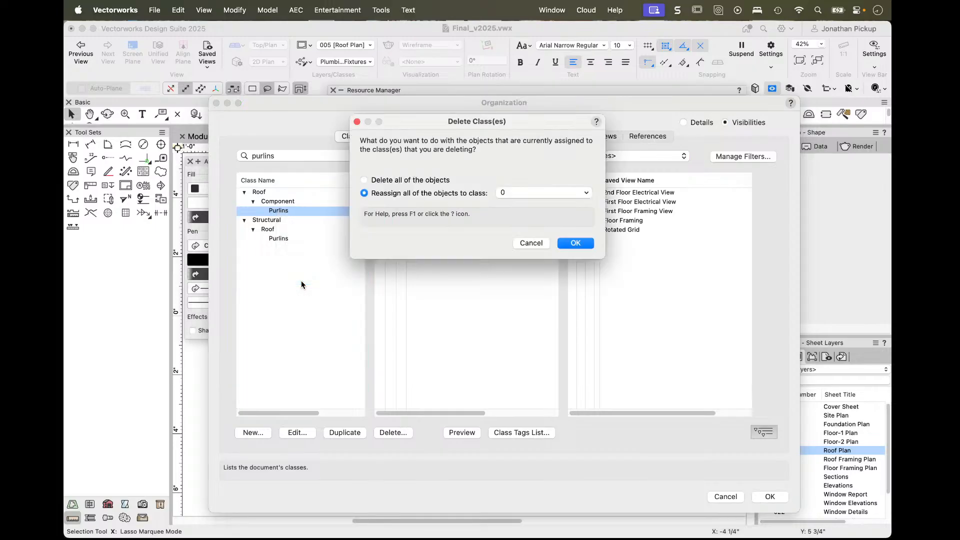
{"action": "left_click", "coordinate": [389, 180]}
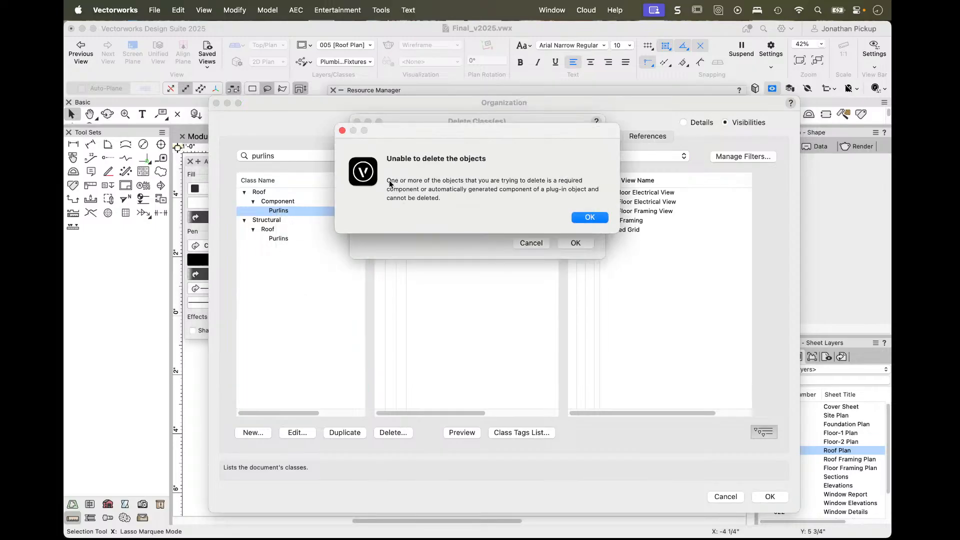
{"action": "left_click", "coordinate": [590, 217]}
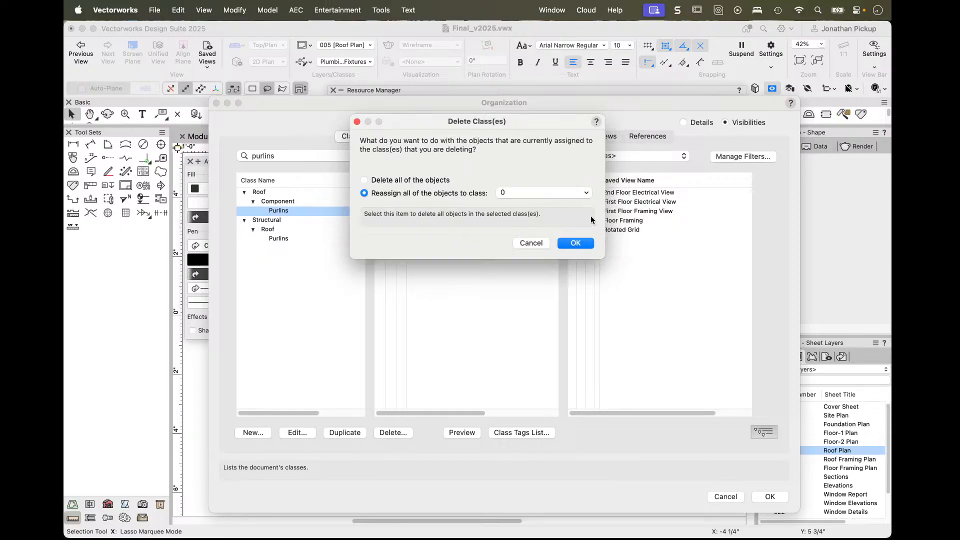
- Delete the Roof-Component-Purlins class, reassigning its objects to Structural-Roof-Purlins, and apply the Organization changes
{"action": "left_click", "coordinate": [538, 193]}
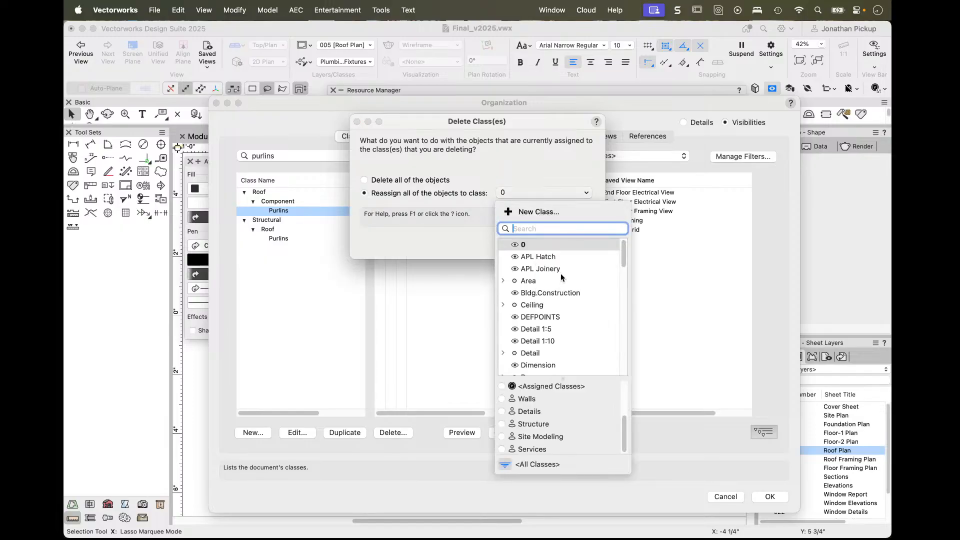
{"action": "scroll", "coordinate": [544, 260], "scroll_direction": "down", "scroll_amount": 5}
{"action": "type", "text": "s"}
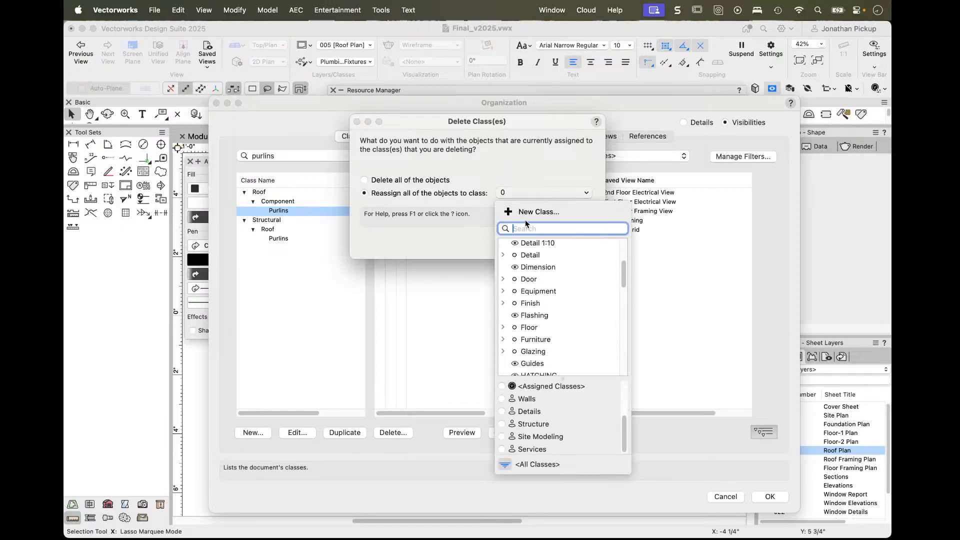
{"action": "type", "text": "tr"}
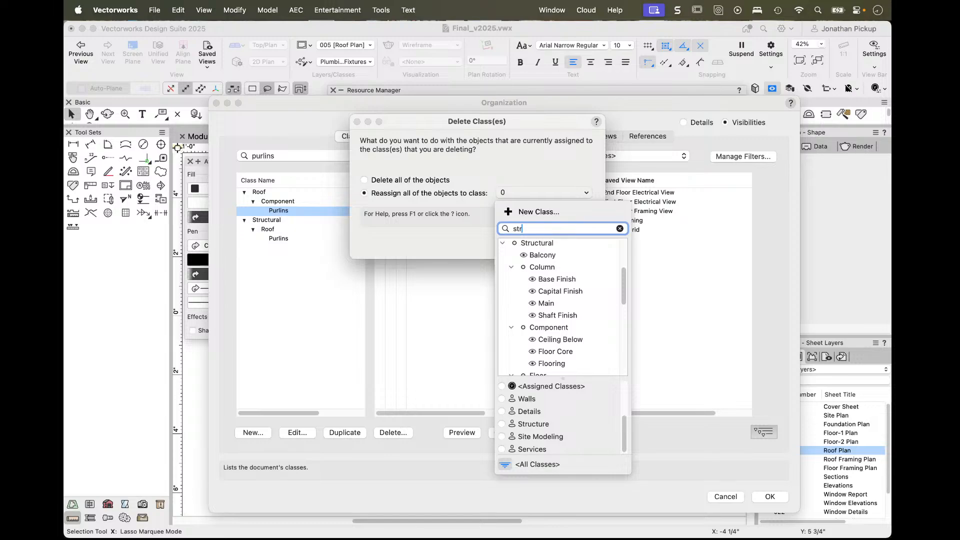
{"action": "scroll", "coordinate": [520, 321], "scroll_direction": "down", "scroll_amount": 1}
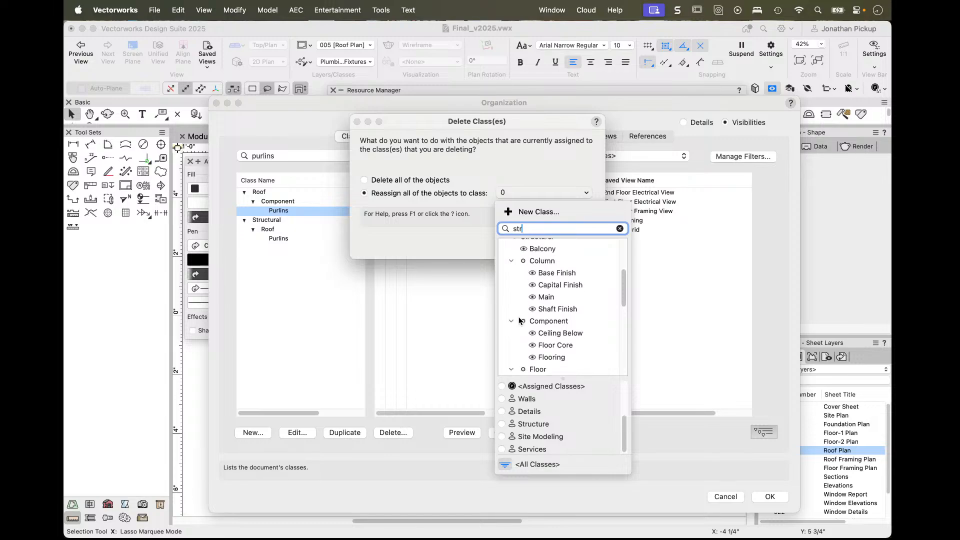
{"action": "scroll", "coordinate": [520, 321], "scroll_direction": "down", "scroll_amount": 6}
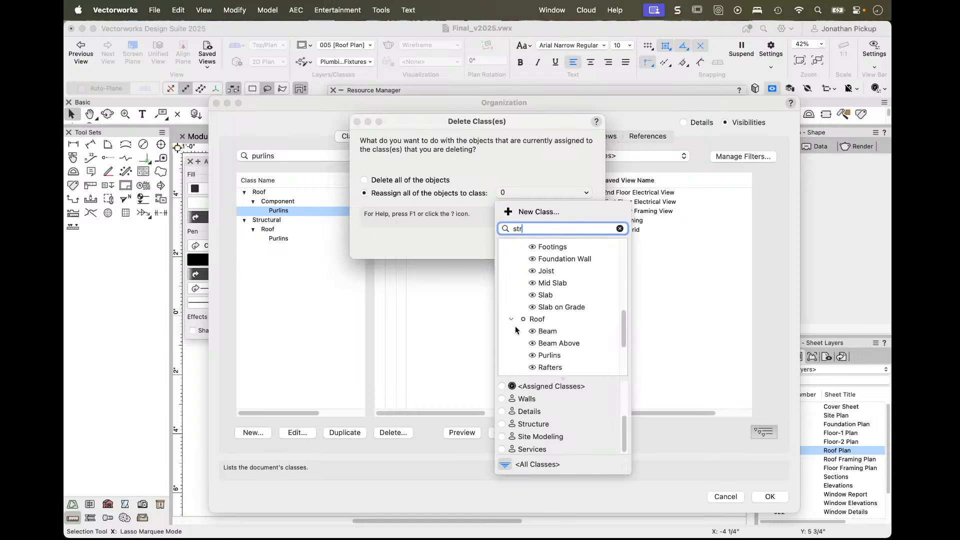
{"action": "scroll", "coordinate": [517, 330], "scroll_direction": "down", "scroll_amount": 2}
{"action": "left_click", "coordinate": [551, 317]}
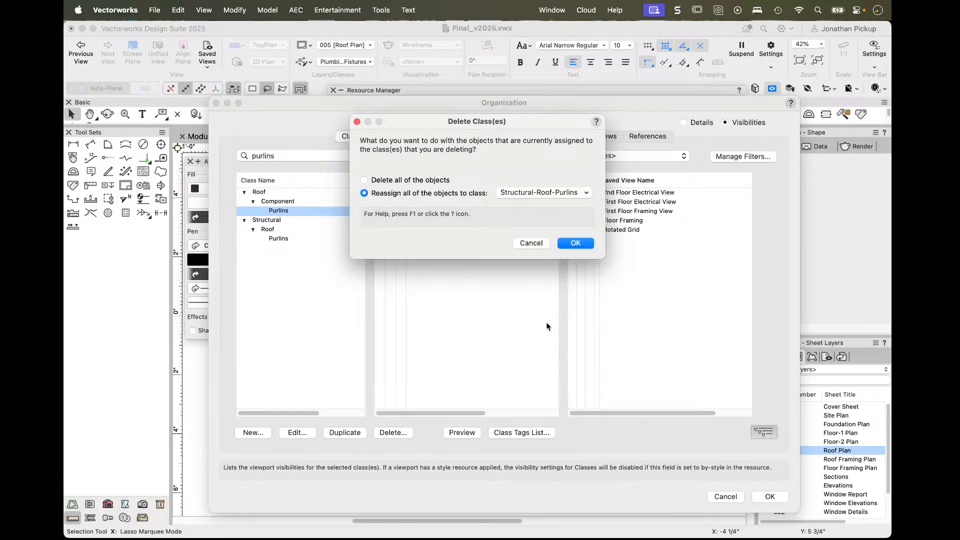
{"action": "left_click", "coordinate": [575, 243]}
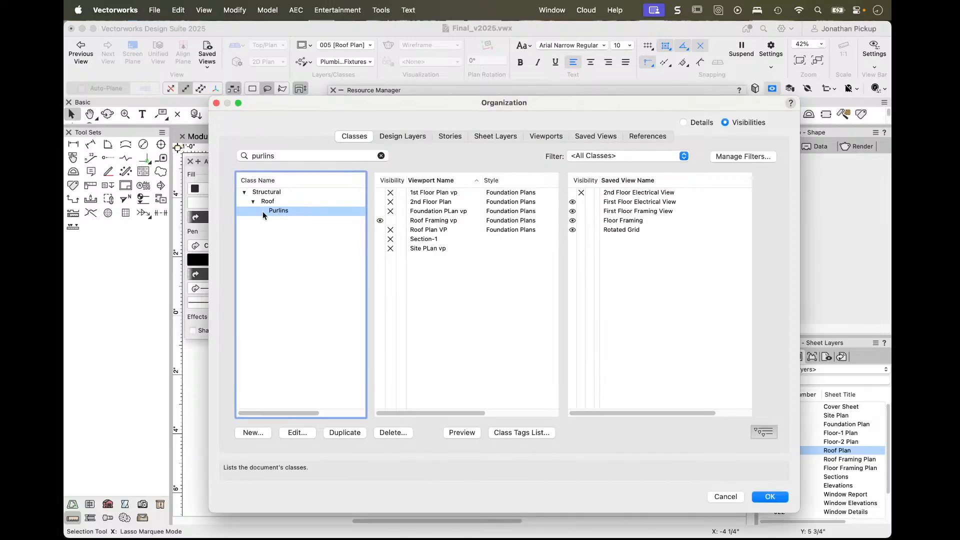
{"action": "left_click", "coordinate": [768, 497]}
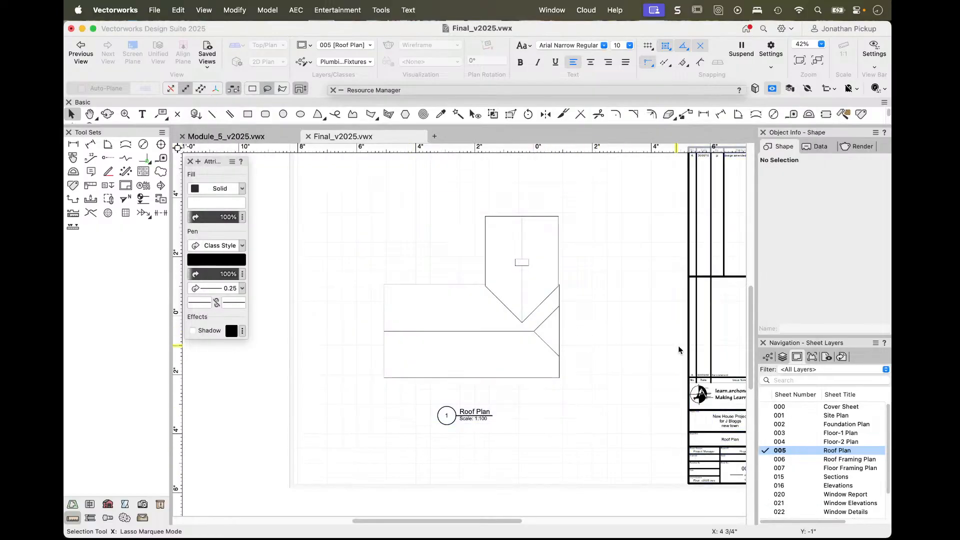
- Make sheet layer 006 Roof Framing Plan active and check the framing shown in its viewport
{"action": "left_click", "coordinate": [766, 459]}
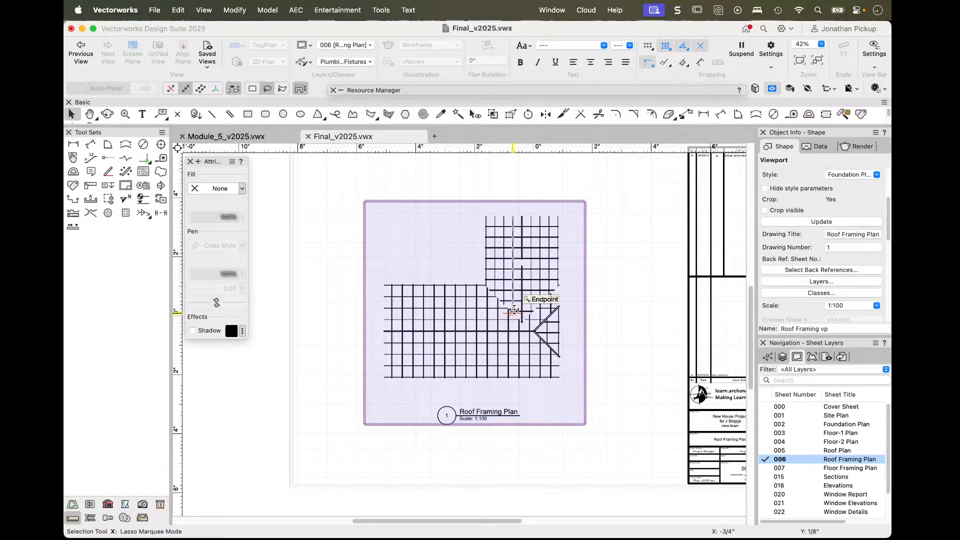
{"action": "left_click", "coordinate": [381, 10]}
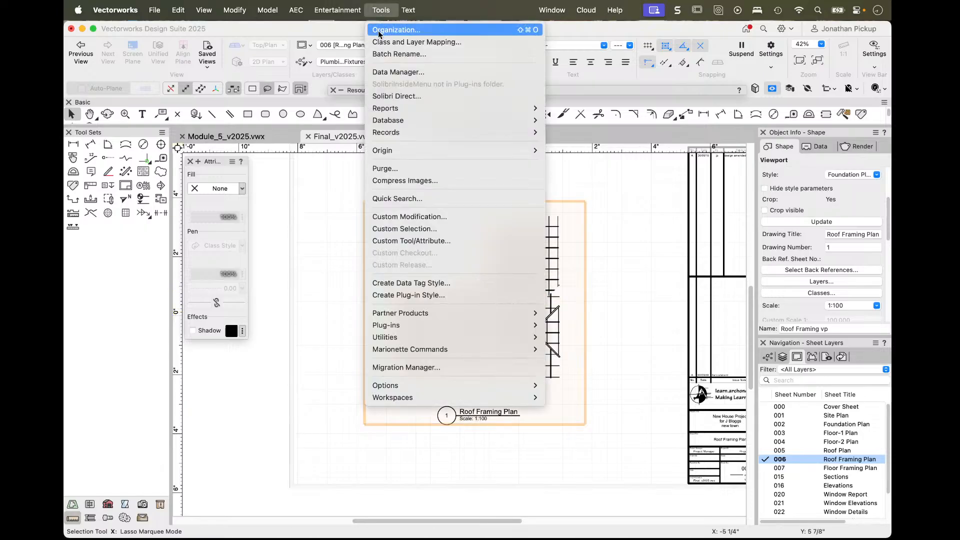
{"action": "key", "text": "Escape"}
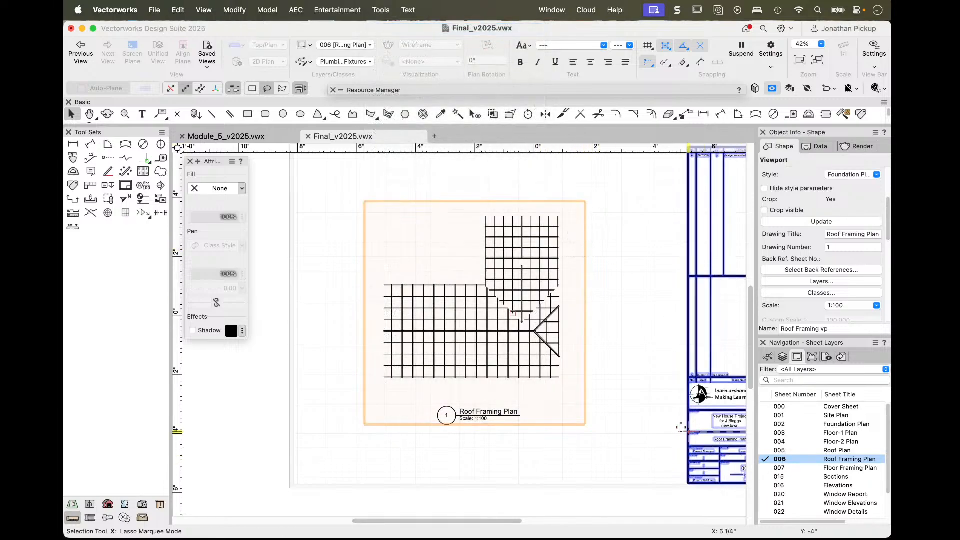
{"action": "scroll", "coordinate": [629, 394], "scroll_direction": "down", "scroll_amount": 5}
{"action": "middle_click_drag", "start_coordinate": [629, 394], "coordinate": [564, 390]}
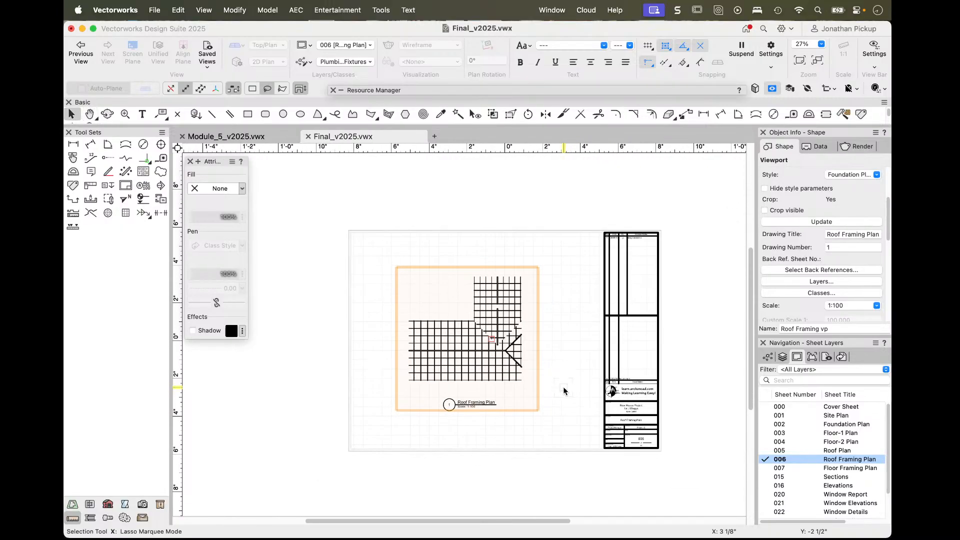
- Make sheet layer 007 Floor Framing Plan active and paste the copied plan viewport onto it
{"action": "left_click", "coordinate": [765, 468]}
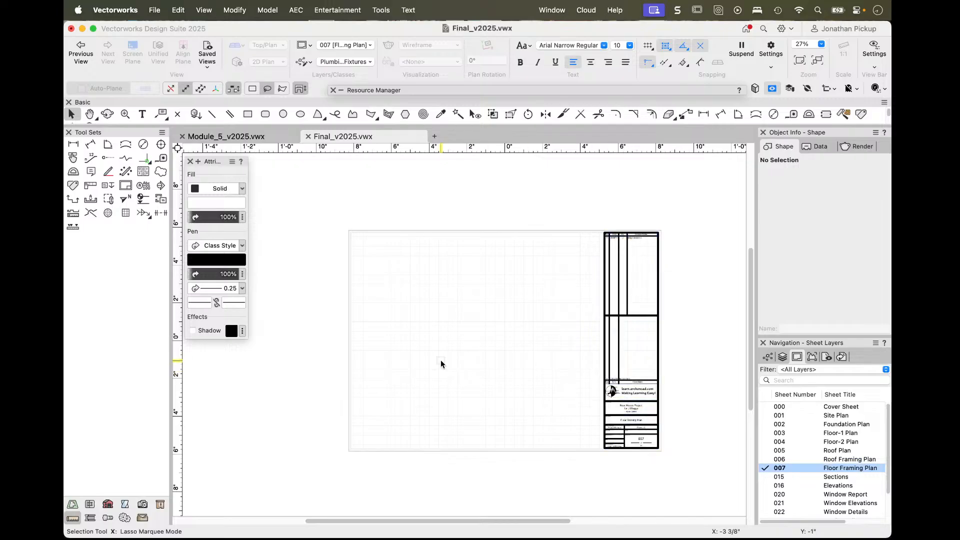
{"action": "key", "text": "super+v"}
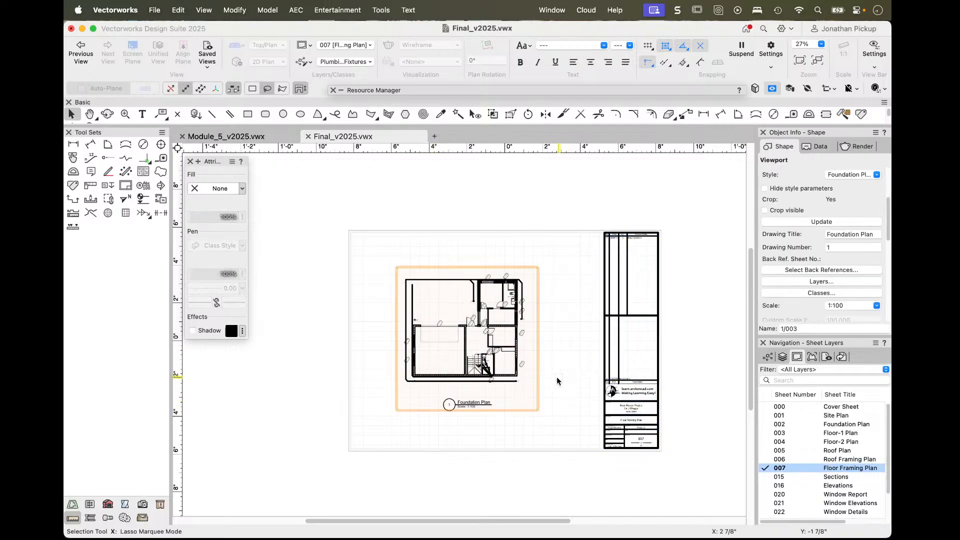
{"action": "scroll", "coordinate": [495, 342], "scroll_direction": "up", "scroll_amount": 3}
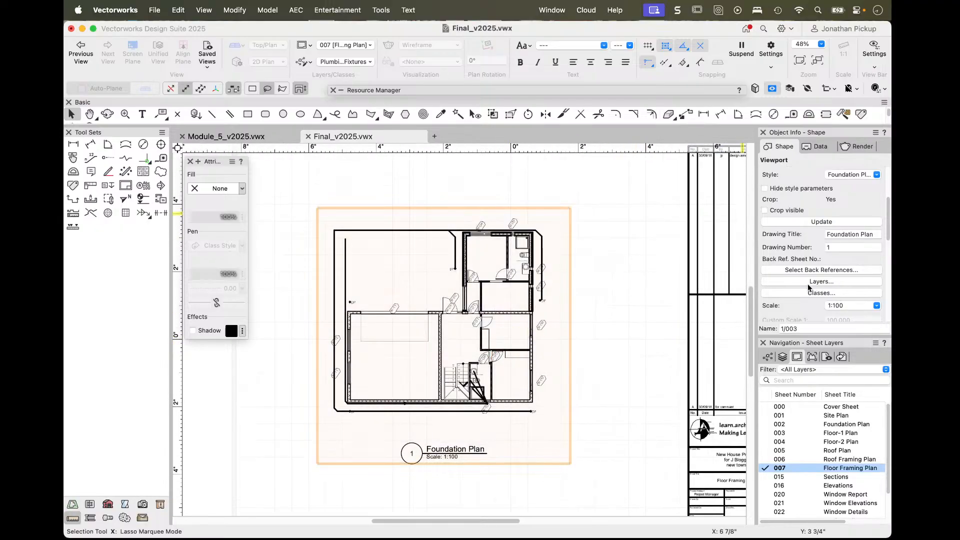
- Make the 2-Slab layer visible in the pasted viewport on the Floor Framing Plan sheet
{"action": "left_click", "coordinate": [796, 282]}
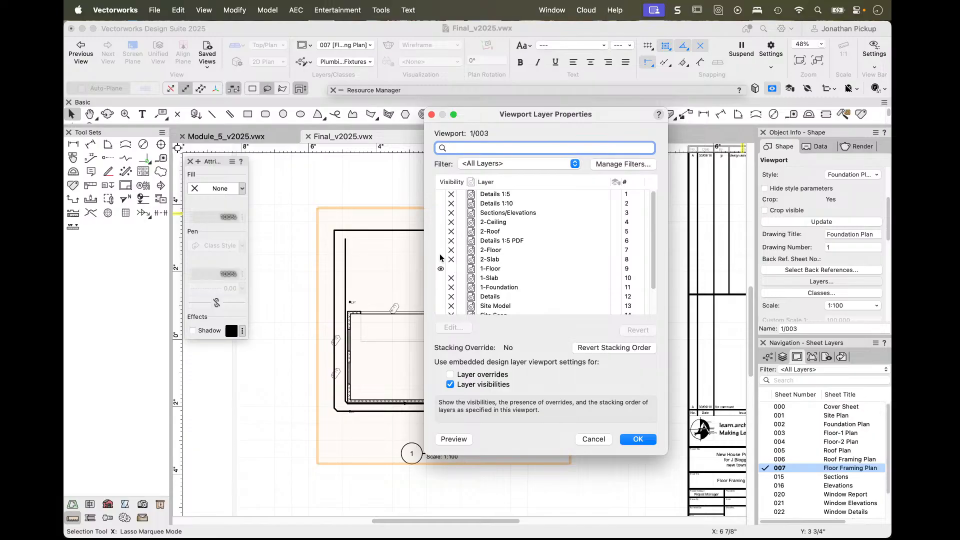
{"action": "left_click", "coordinate": [440, 259]}
{"action": "left_click", "coordinate": [636, 440]}
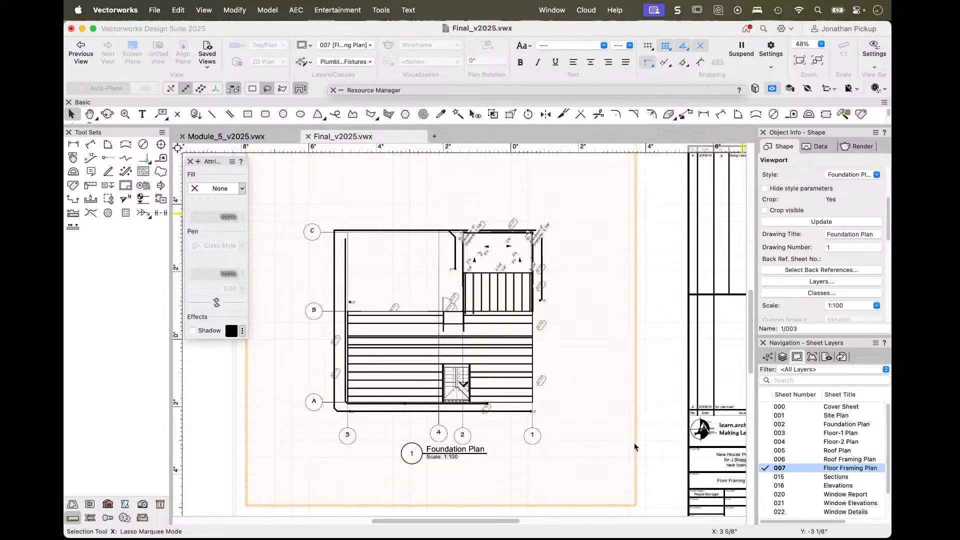
- Examine the floor framing members around the stair opening in the Floor Framing Plan viewport
{"action": "left_click", "coordinate": [559, 421]}
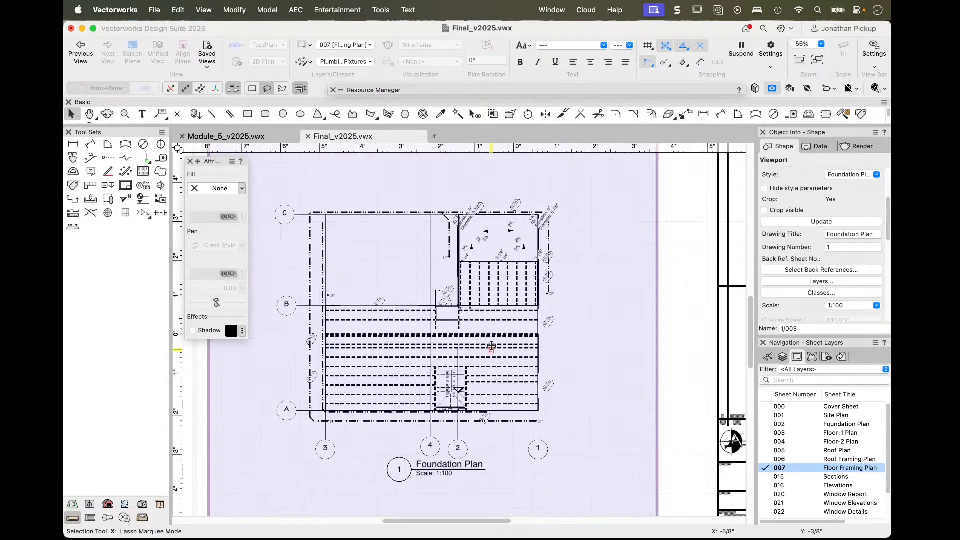
{"action": "scroll", "coordinate": [483, 340], "scroll_direction": "up", "scroll_amount": 8}
{"action": "scroll", "coordinate": [483, 340], "scroll_direction": "down", "scroll_amount": 5}
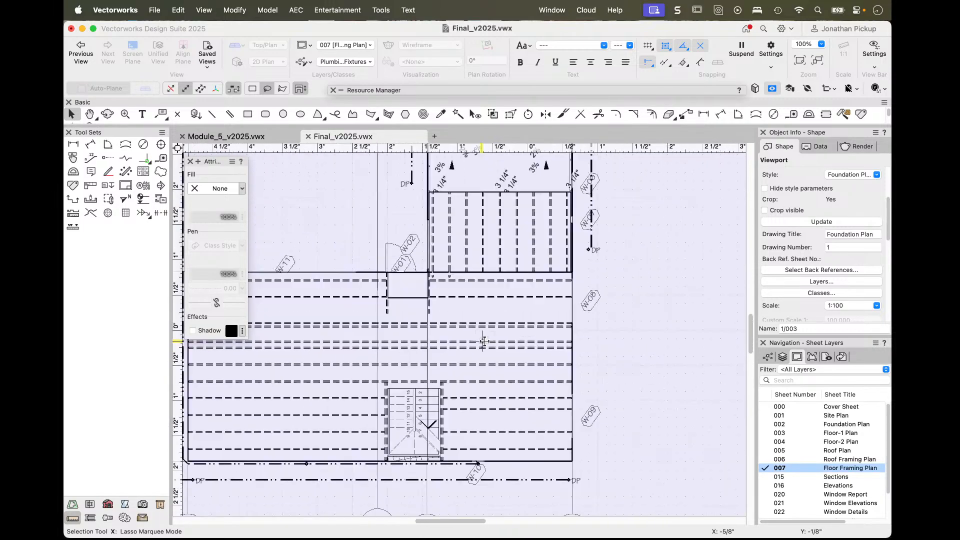
{"action": "left_click", "coordinate": [646, 359]}
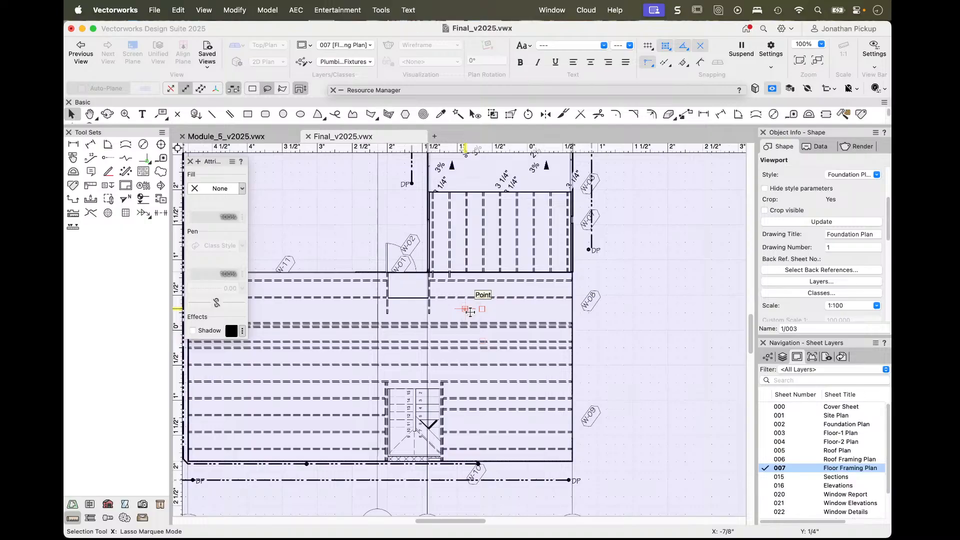
{"action": "key", "text": "h"}
{"action": "mouse_move", "coordinate": [468, 314]}
{"action": "left_mouse_down"}
{"action": "mouse_move", "coordinate": [567, 323]}
{"action": "mouse_move", "coordinate": [563, 314]}
{"action": "left_mouse_up"}
{"action": "key", "text": "x"}
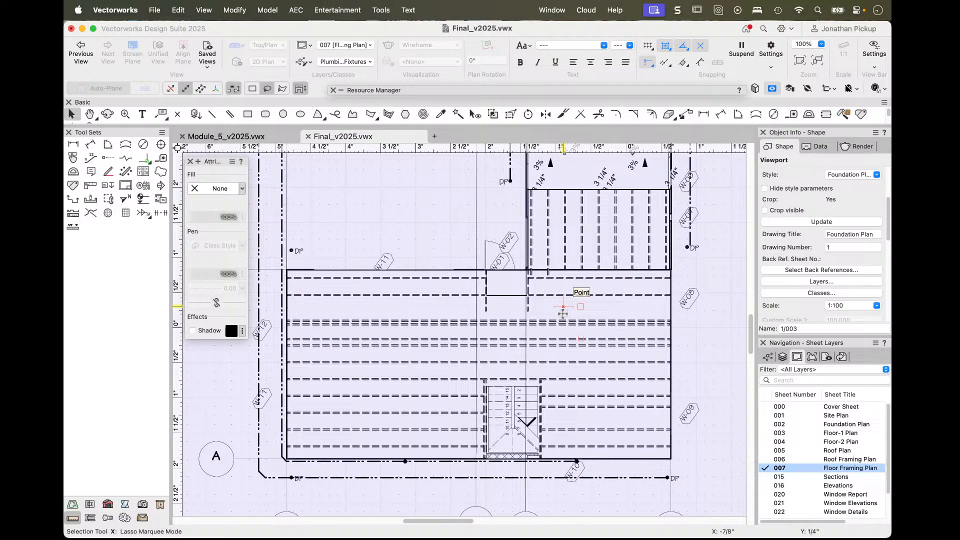
- Hide the 1-Floor layer in the viewport on the Floor Framing Plan sheet
{"action": "key", "text": "u"}
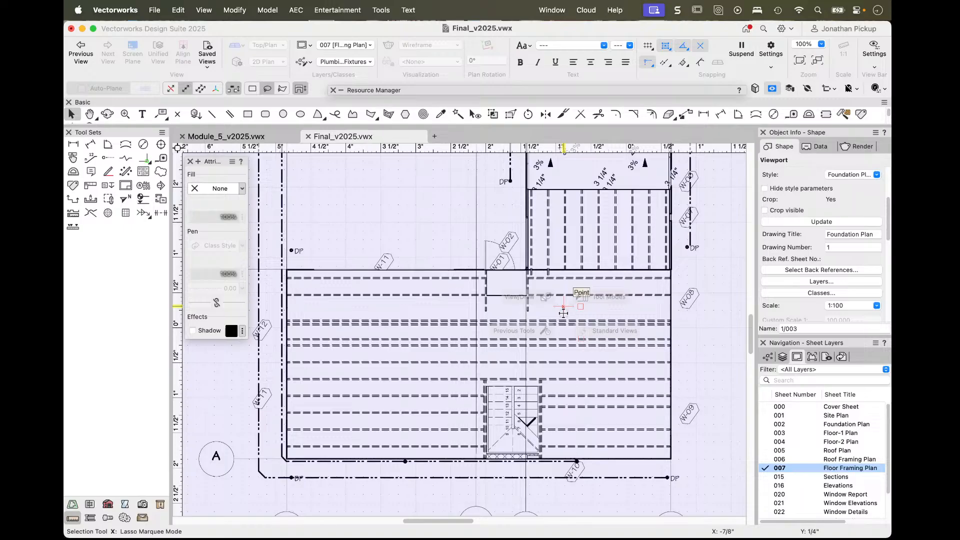
{"action": "scroll", "coordinate": [580, 316], "scroll_direction": "down", "scroll_amount": 5}
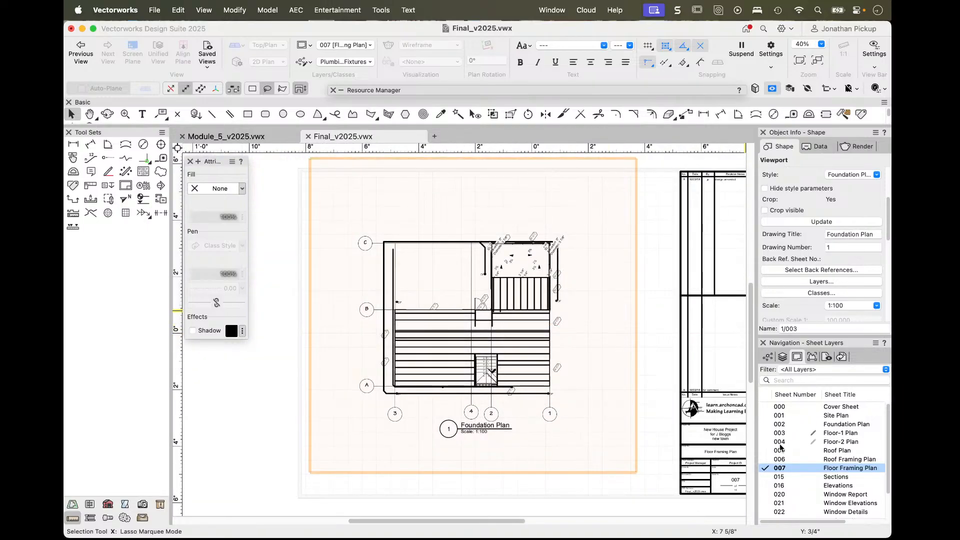
{"action": "left_click", "coordinate": [777, 281]}
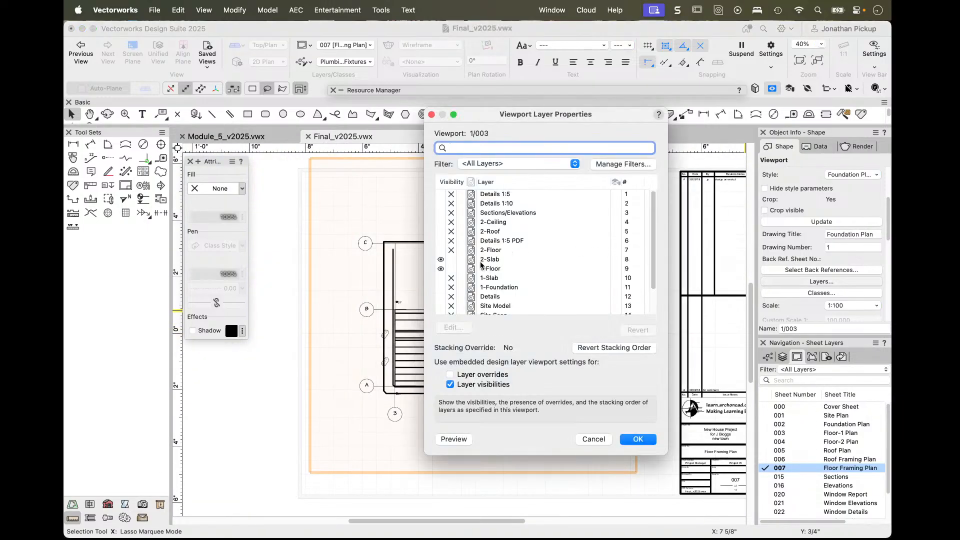
{"action": "left_click", "coordinate": [446, 266]}
{"action": "left_click", "coordinate": [446, 268]}
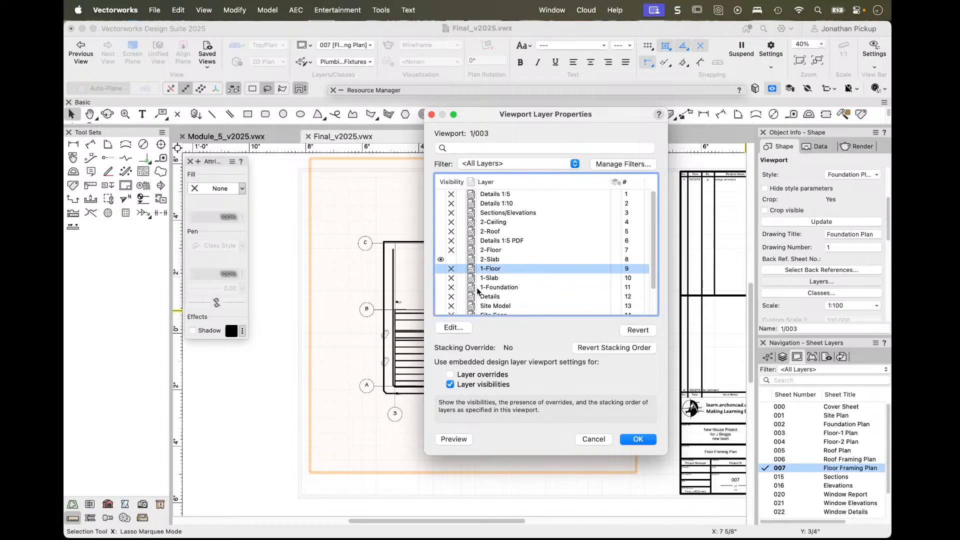
{"action": "left_click", "coordinate": [637, 439]}
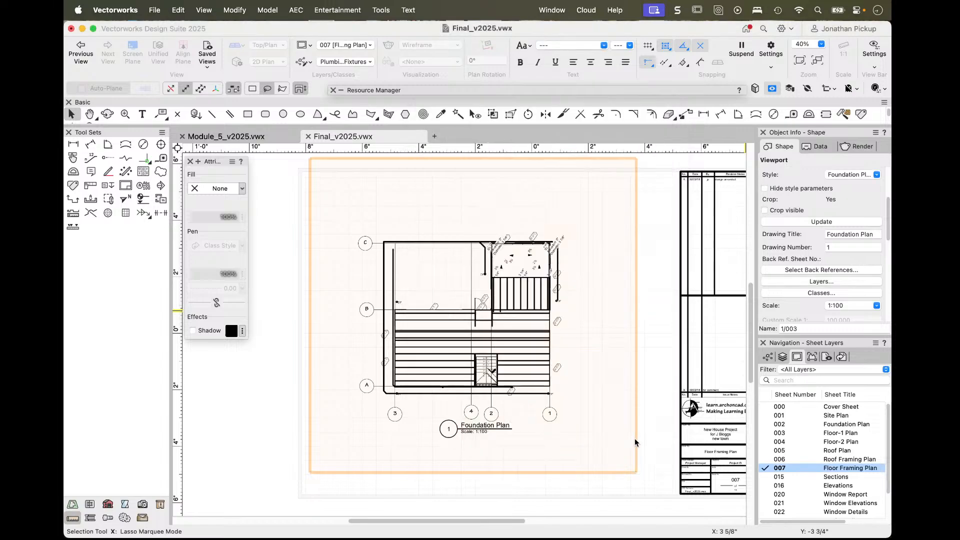
- Preview the framing viewport with the 1-Floor layer shown, then preview and apply it with that layer hidden
{"action": "scroll", "coordinate": [512, 342], "scroll_direction": "up", "scroll_amount": 1}
{"action": "scroll", "coordinate": [512, 342], "scroll_direction": "up", "scroll_amount": 7}
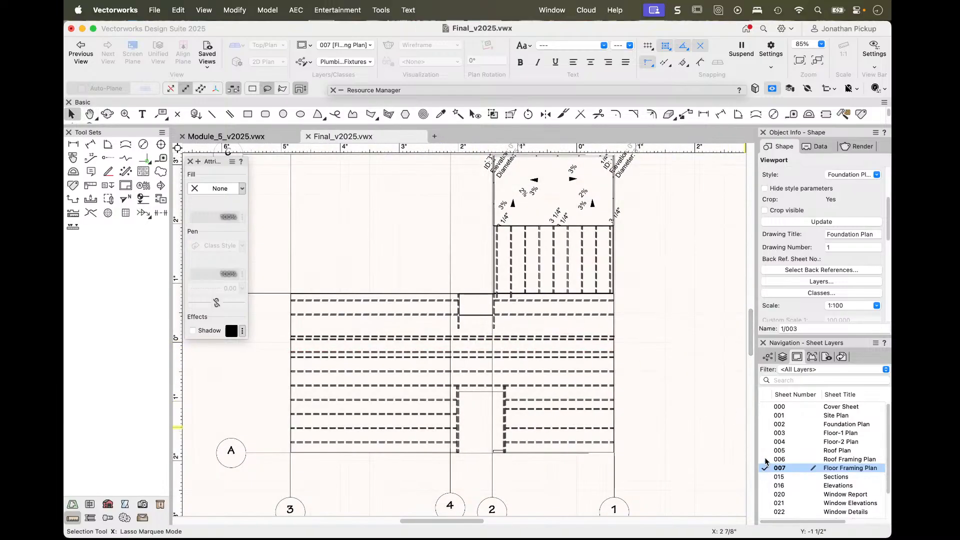
{"action": "left_click", "coordinate": [802, 282]}
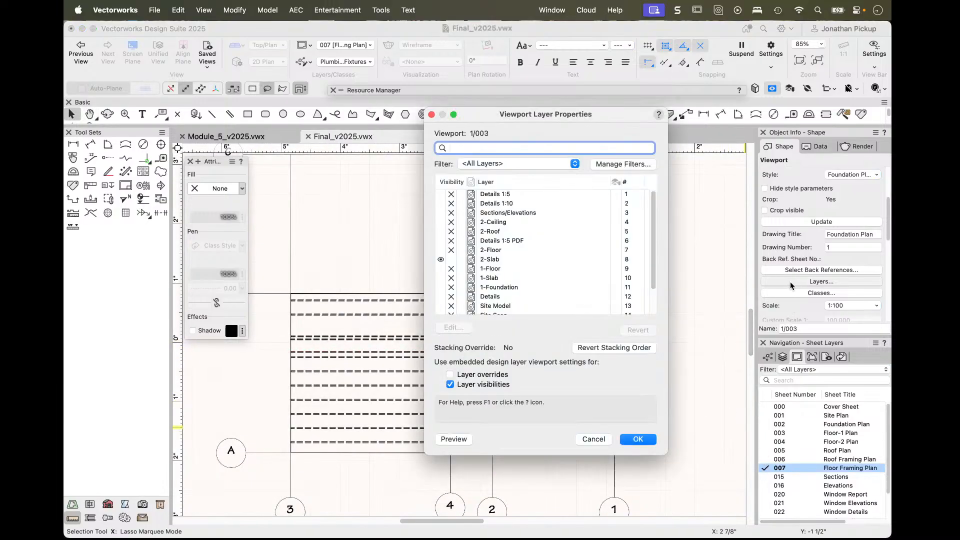
{"action": "left_click", "coordinate": [440, 268]}
{"action": "left_click", "coordinate": [463, 442]}
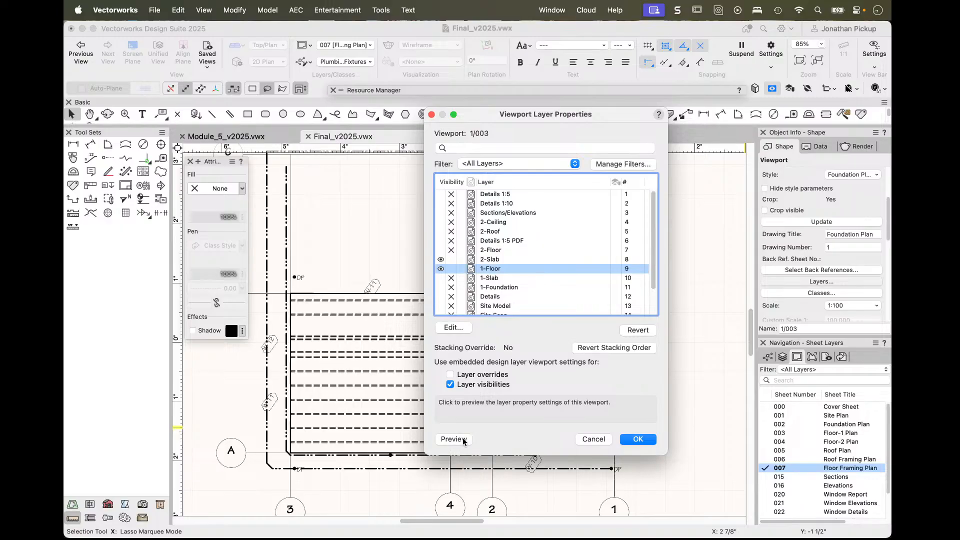
{"action": "left_click", "coordinate": [451, 269]}
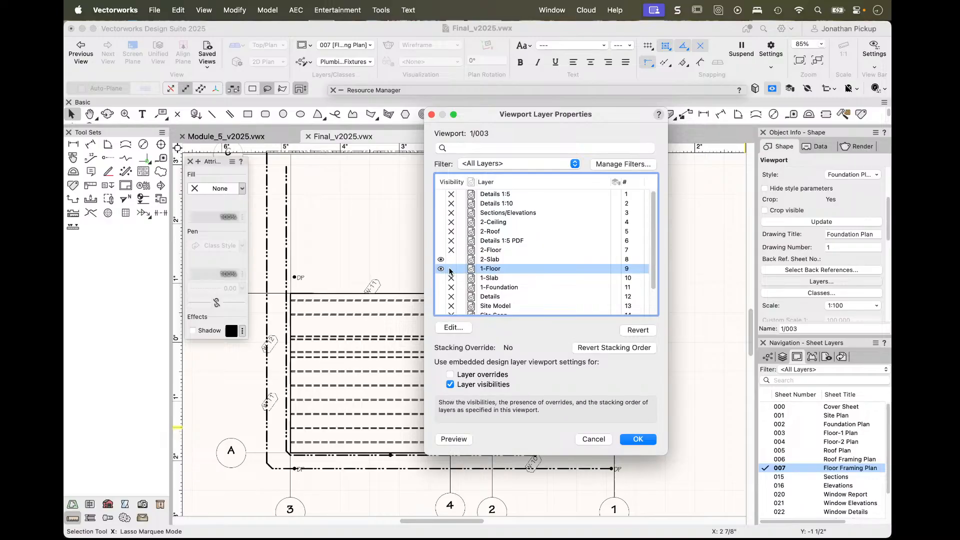
{"action": "left_click", "coordinate": [453, 439]}
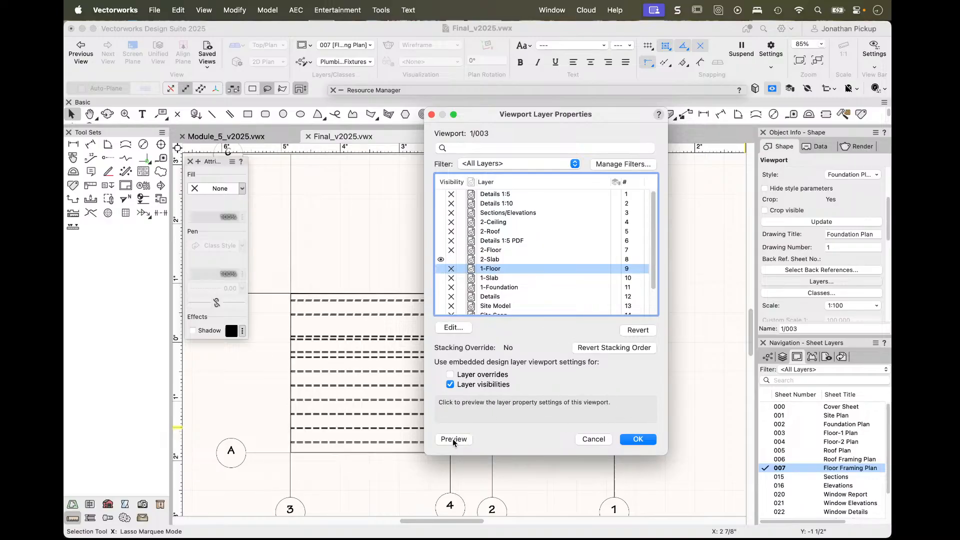
{"action": "left_click", "coordinate": [637, 440]}
- Make the 1-Floor layer visible in the framing viewport
{"action": "scroll", "coordinate": [625, 412], "scroll_direction": "down", "scroll_amount": 2}
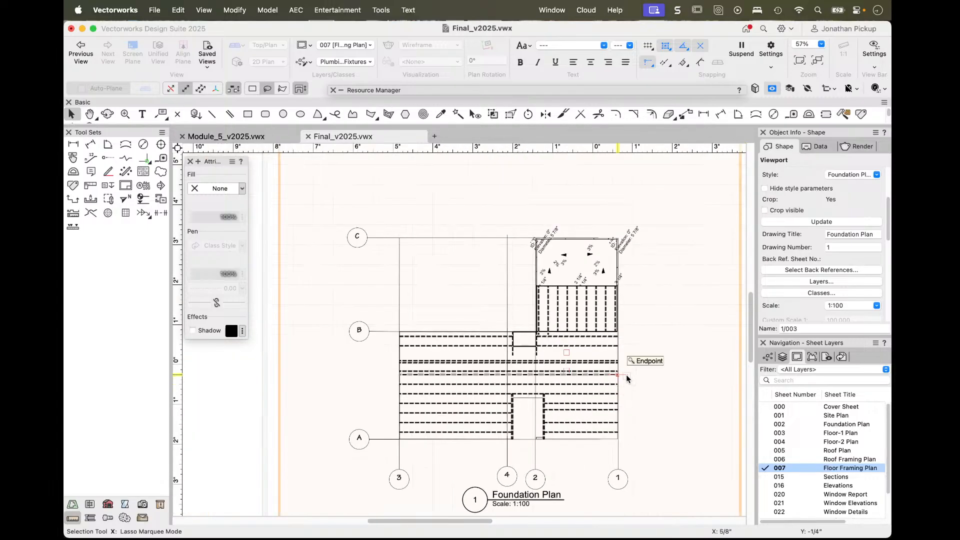
{"action": "middle_click_drag", "start_coordinate": [625, 372], "coordinate": [606, 331]}
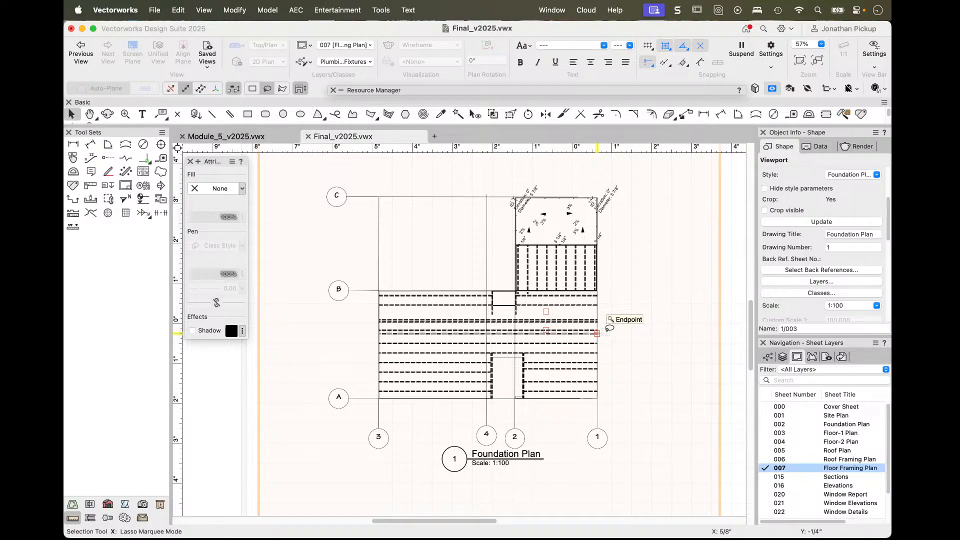
{"action": "key", "text": "space"}
{"action": "mouse_move", "coordinate": [557, 324]}
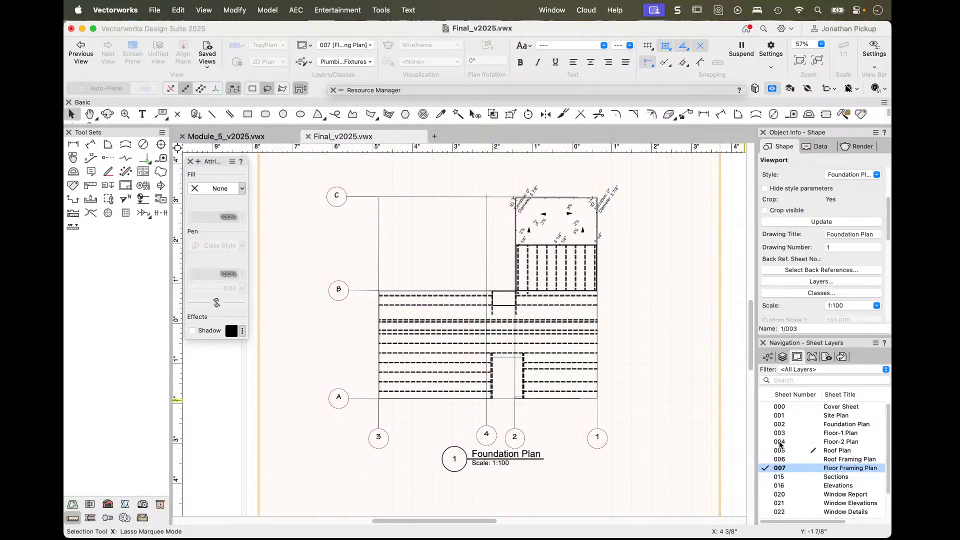
{"action": "left_click", "coordinate": [802, 284]}
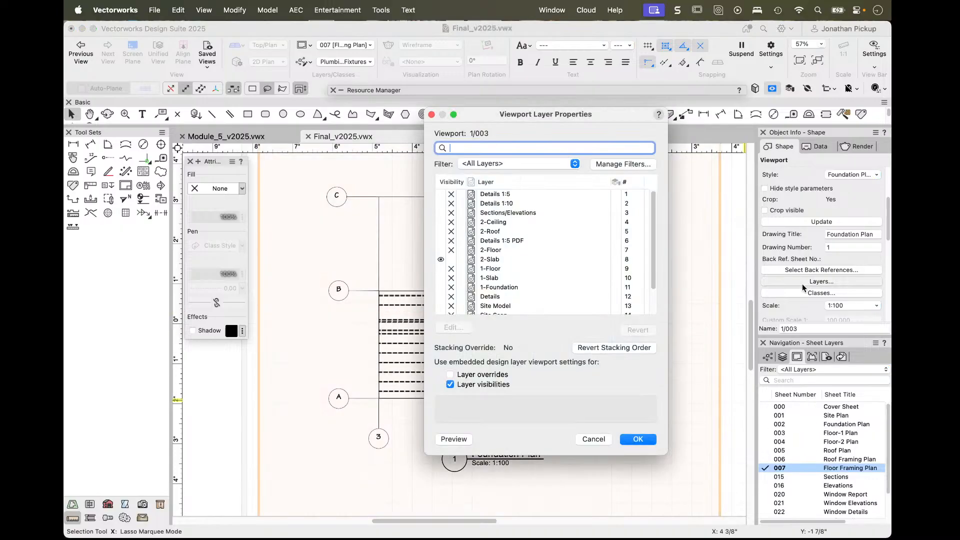
{"action": "left_click", "coordinate": [441, 269]}
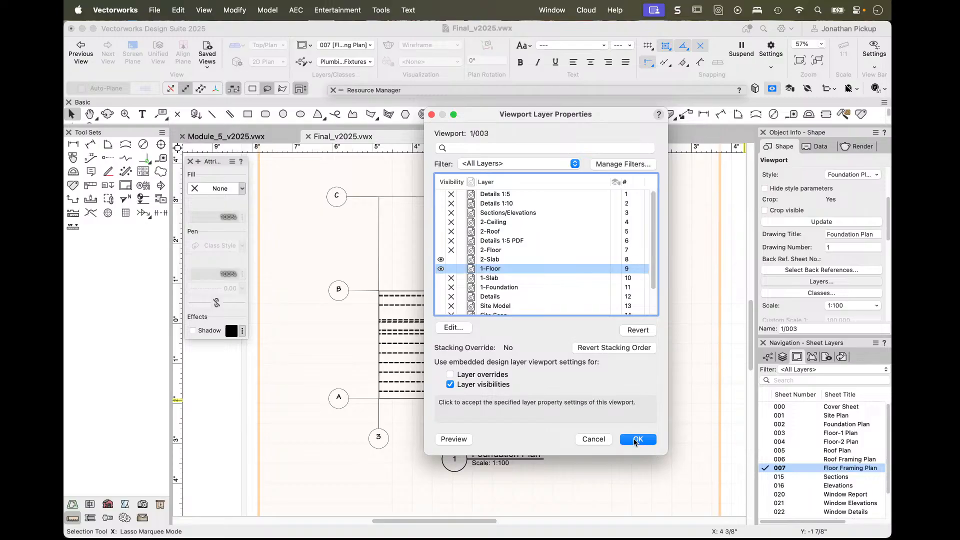
{"action": "left_click", "coordinate": [637, 440]}
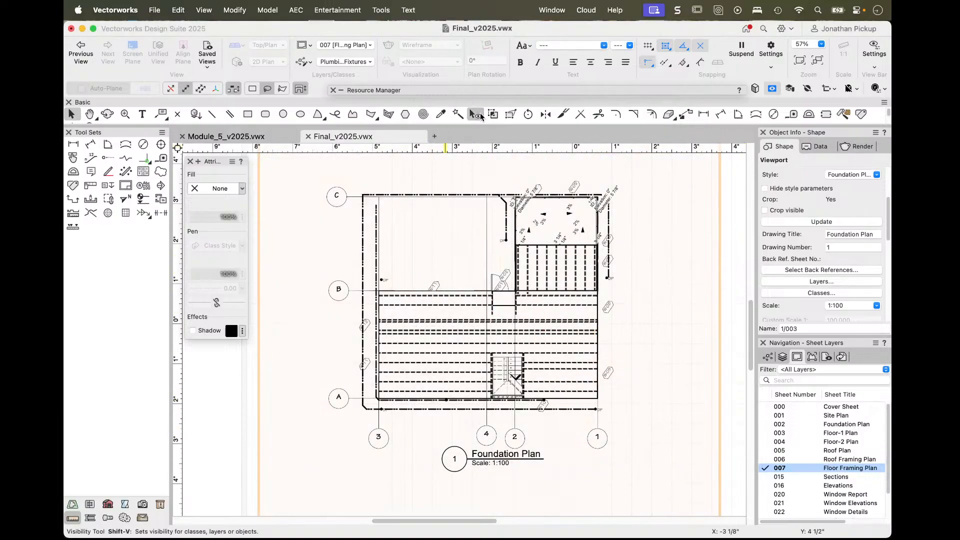
- Hide the Services-Stormwater class and all classes matching "door" in the framing viewport
{"action": "left_click", "coordinate": [479, 116]}
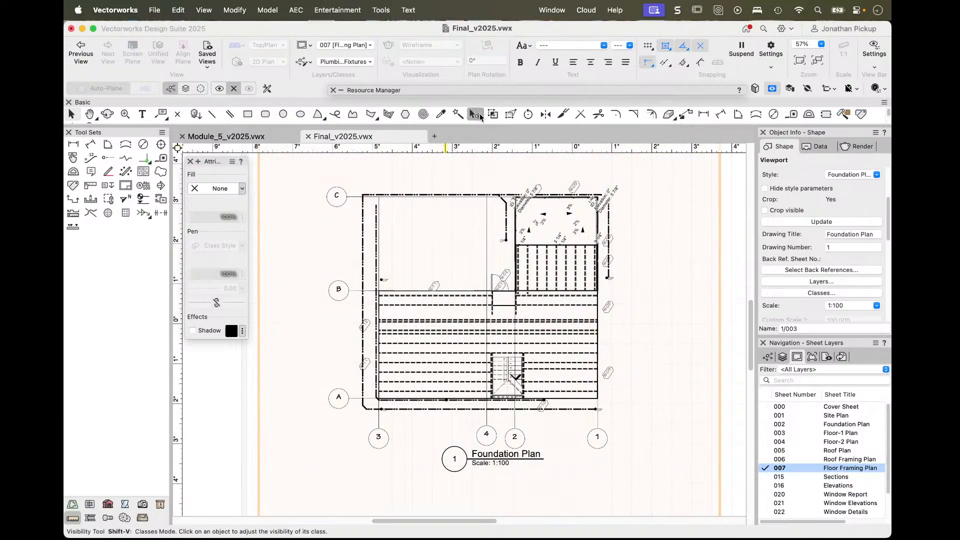
{"action": "left_click", "coordinate": [363, 244]}
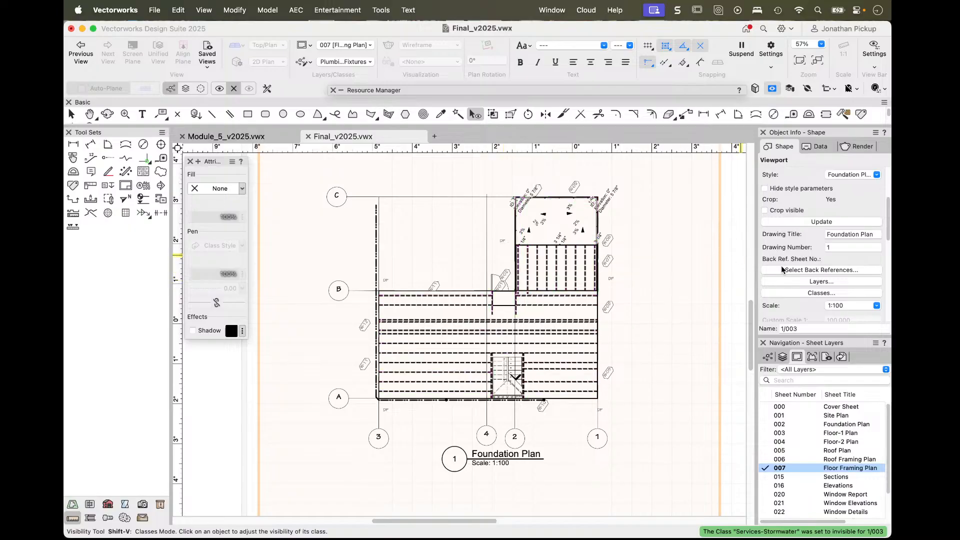
{"action": "left_click", "coordinate": [796, 293]}
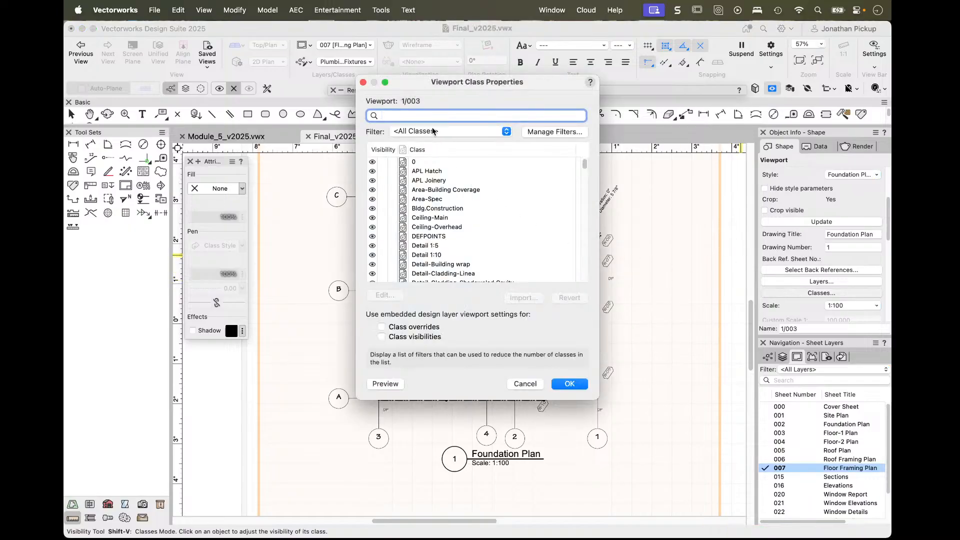
{"action": "type", "text": "door"}
{"action": "key", "text": "Return"}
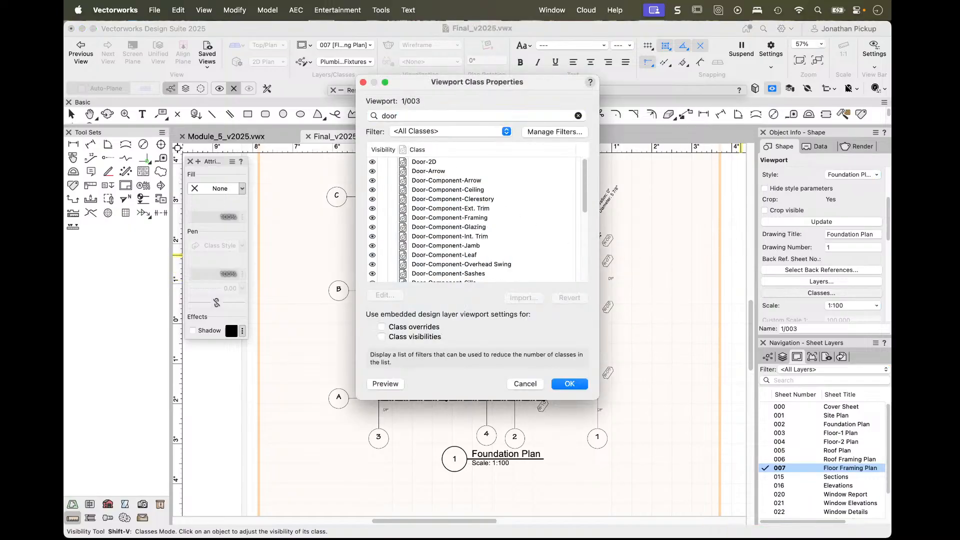
{"action": "left_click", "coordinate": [380, 173], "text": "alt"}
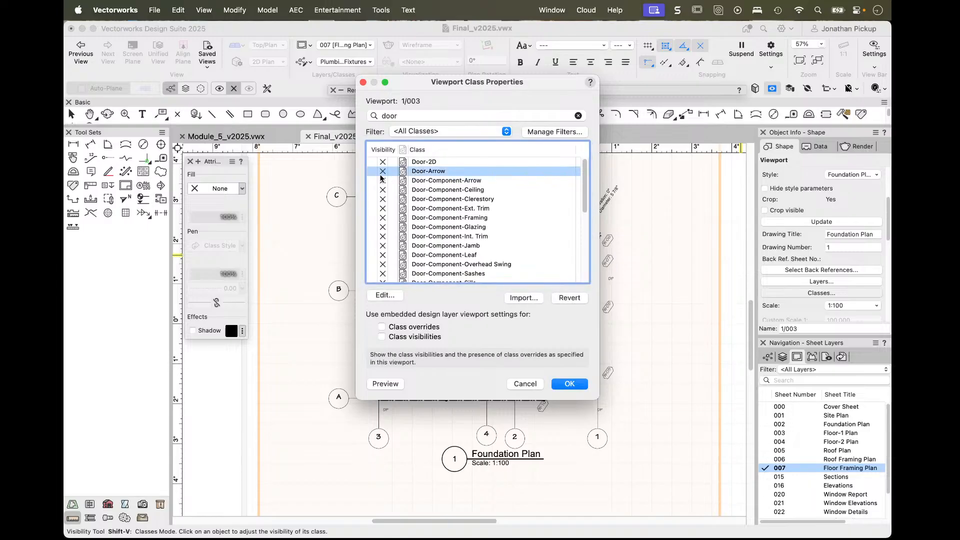
{"action": "left_click", "coordinate": [569, 384]}
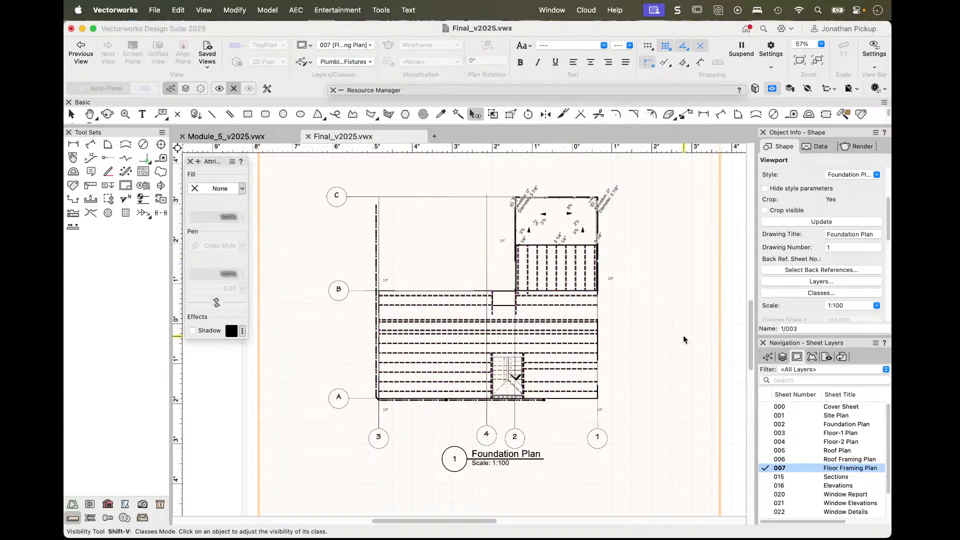
- Hide the stair's Vert Trans-Main class in the viewport using the Visibility tool
{"action": "key", "text": "x"}
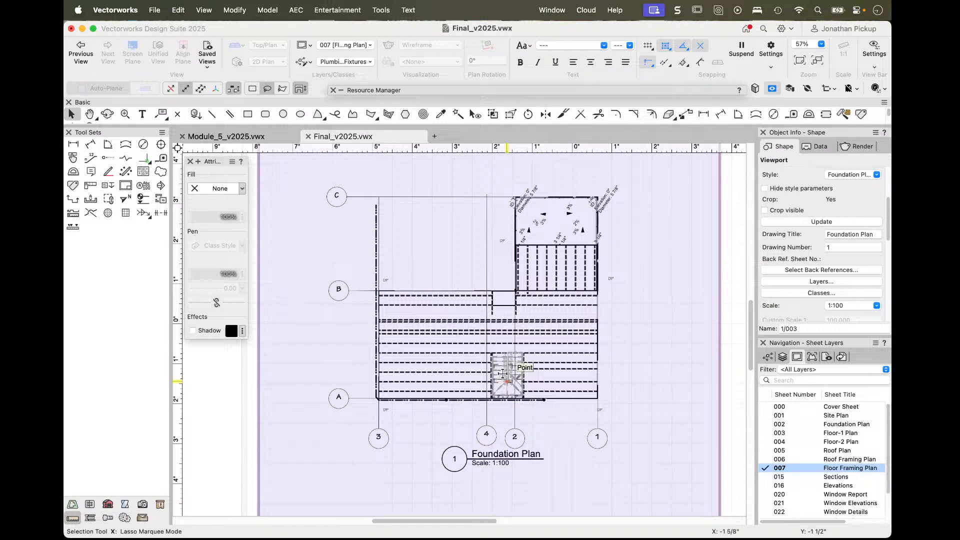
{"action": "key", "text": "shift+v"}
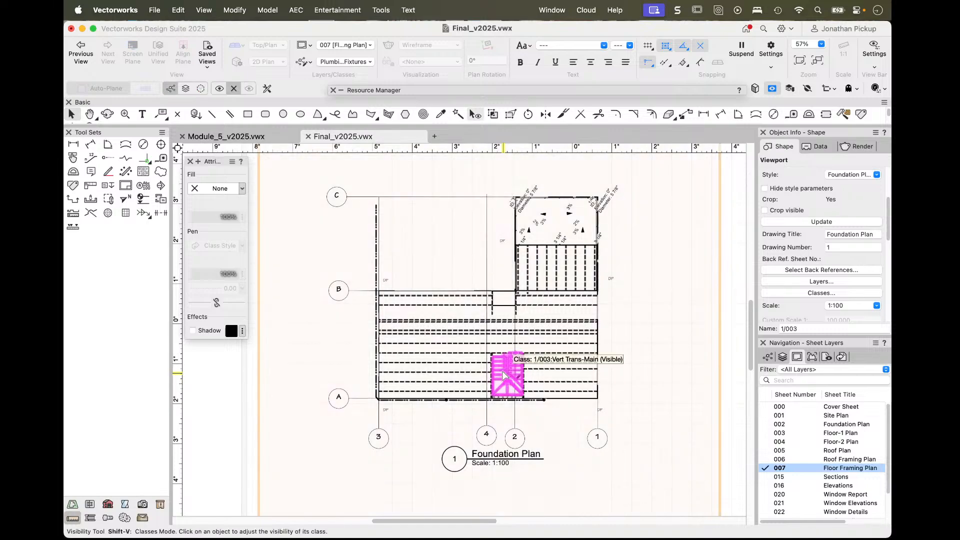
{"action": "left_click", "coordinate": [505, 371]}
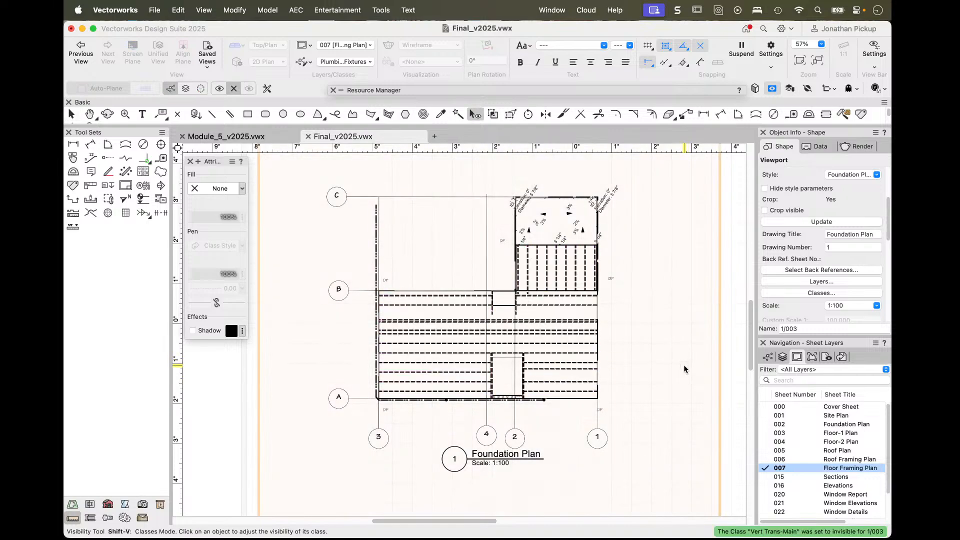
- Turn off the 2-Slab layer in the viewport's layer properties and preview the drawing underneath
{"action": "scroll", "coordinate": [545, 380], "scroll_direction": "up", "scroll_amount": 2}
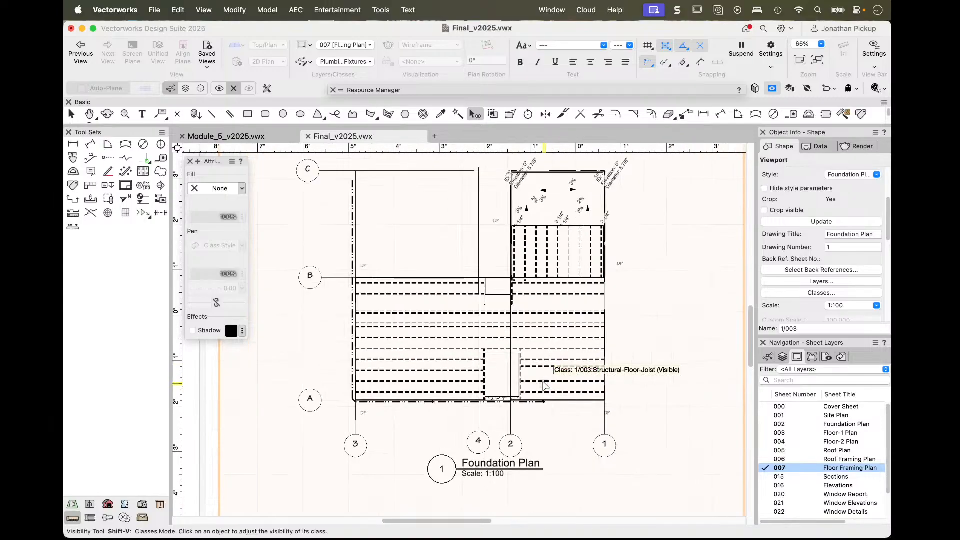
{"action": "left_click", "coordinate": [821, 281]}
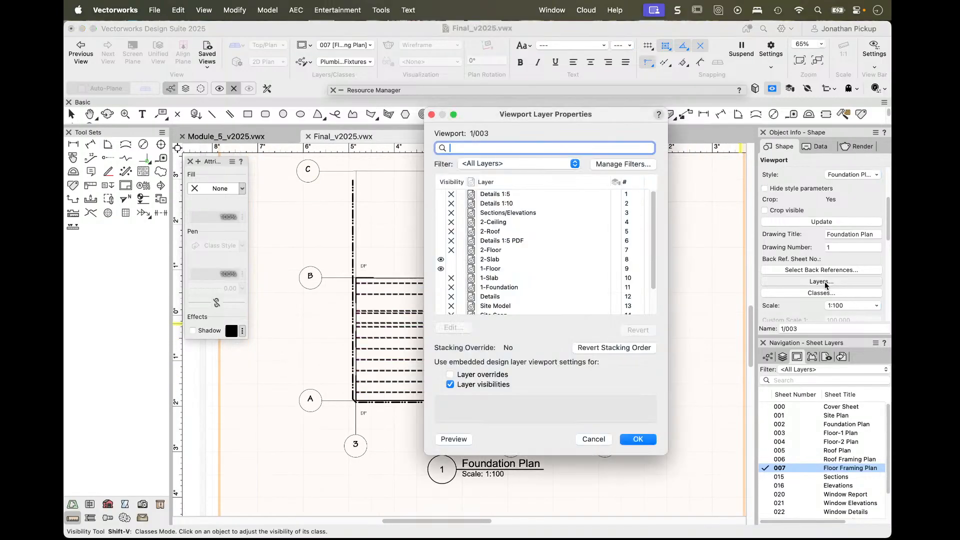
{"action": "left_click", "coordinate": [450, 259]}
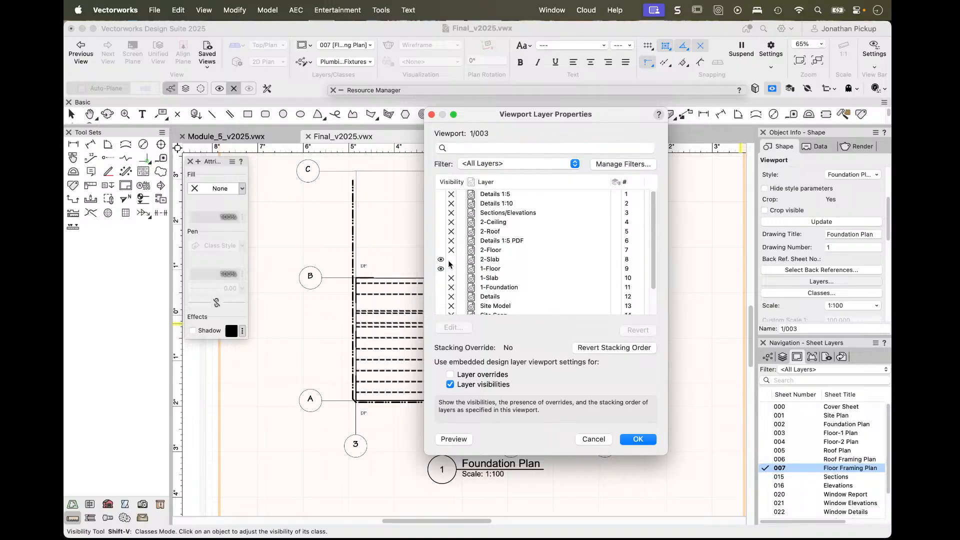
{"action": "left_click", "coordinate": [459, 442]}
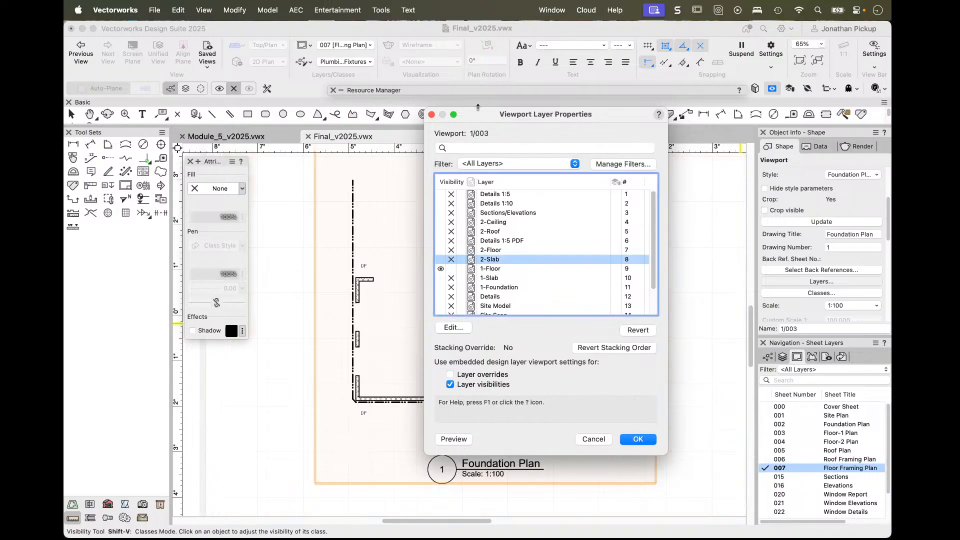
{"action": "left_click_drag", "start_coordinate": [469, 116], "coordinate": [699, 105]}
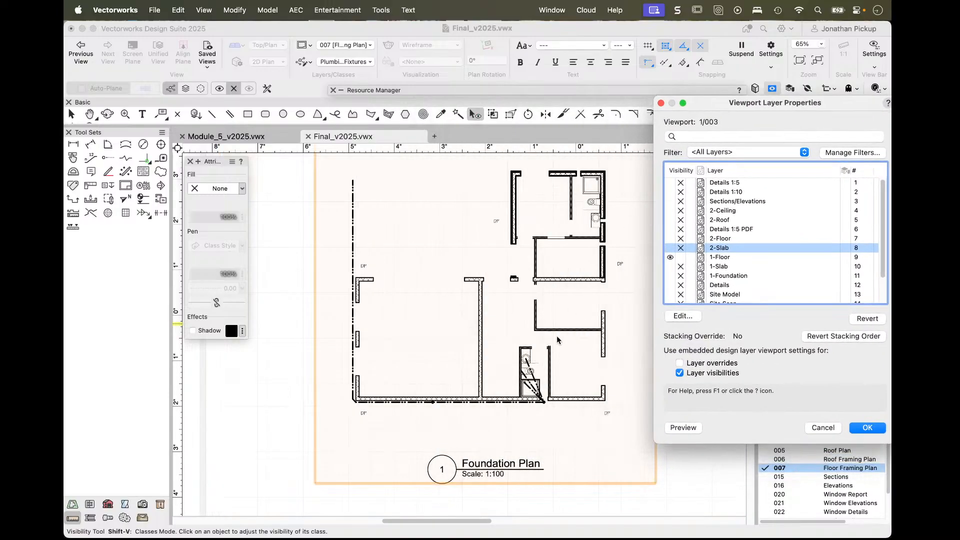
{"action": "left_click", "coordinate": [692, 136]}
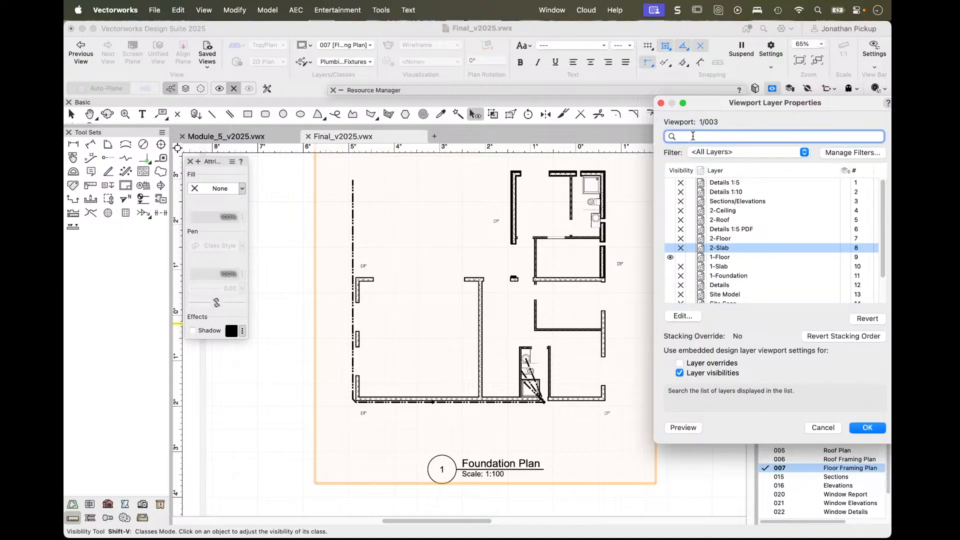
{"action": "type", "text": "serv"}
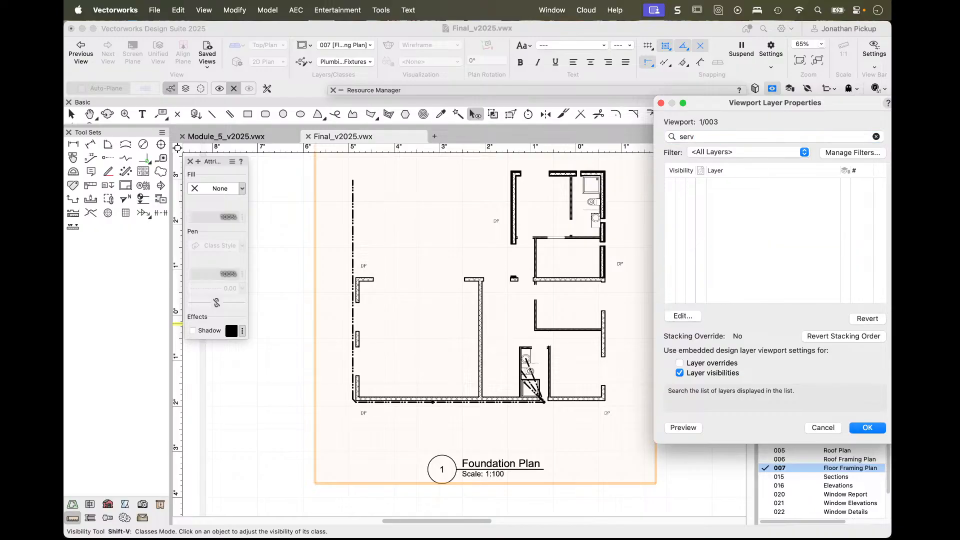
{"action": "double_click", "coordinate": [710, 139]}
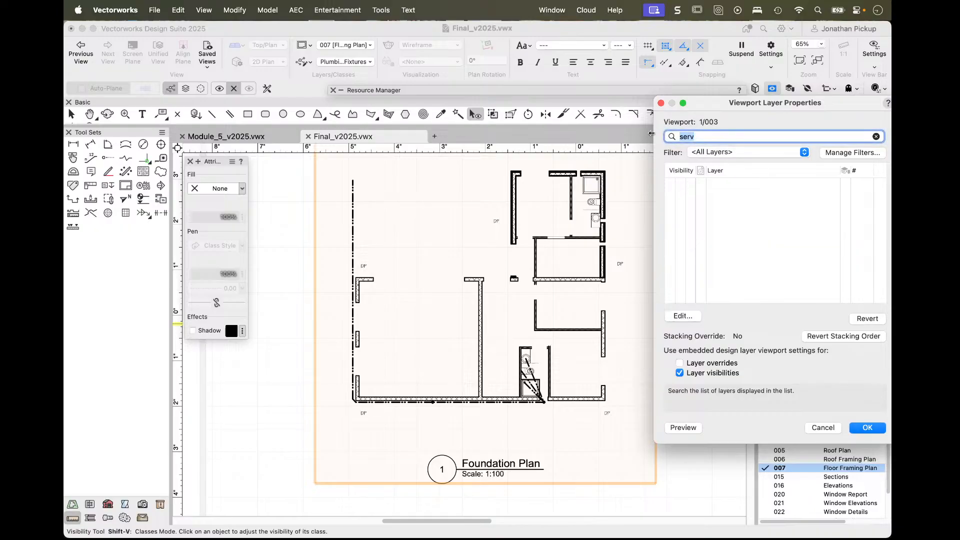
{"action": "type", "text": "plm"}
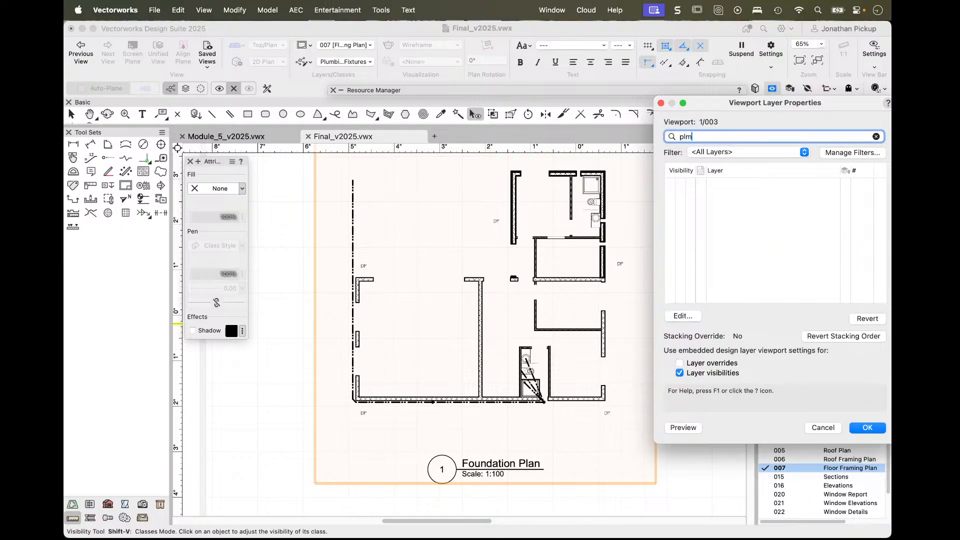
{"action": "key", "text": "BackSpace"}
{"action": "key", "text": "BackSpace"}
{"action": "key", "text": "BackSpace"}
{"action": "type", "text": "pl"}
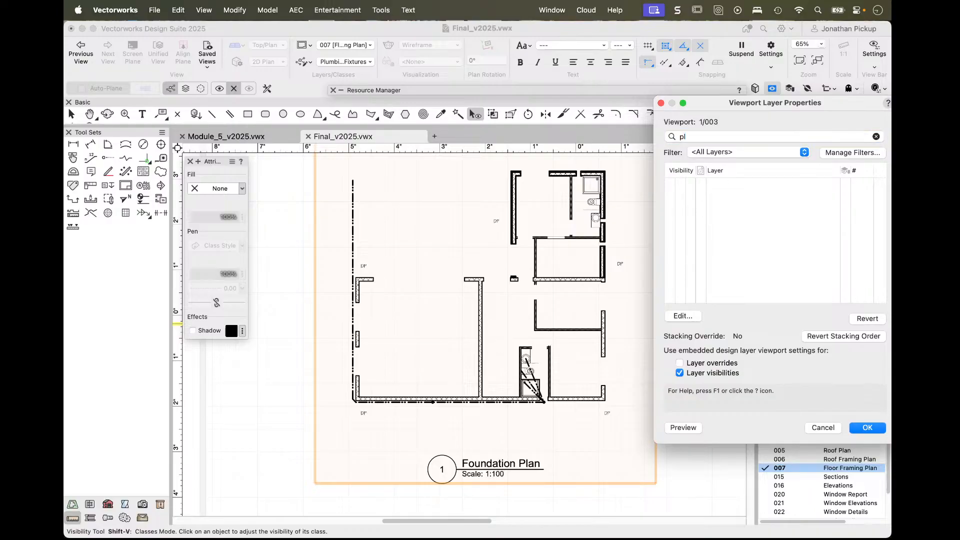
{"action": "key", "text": "Return"}
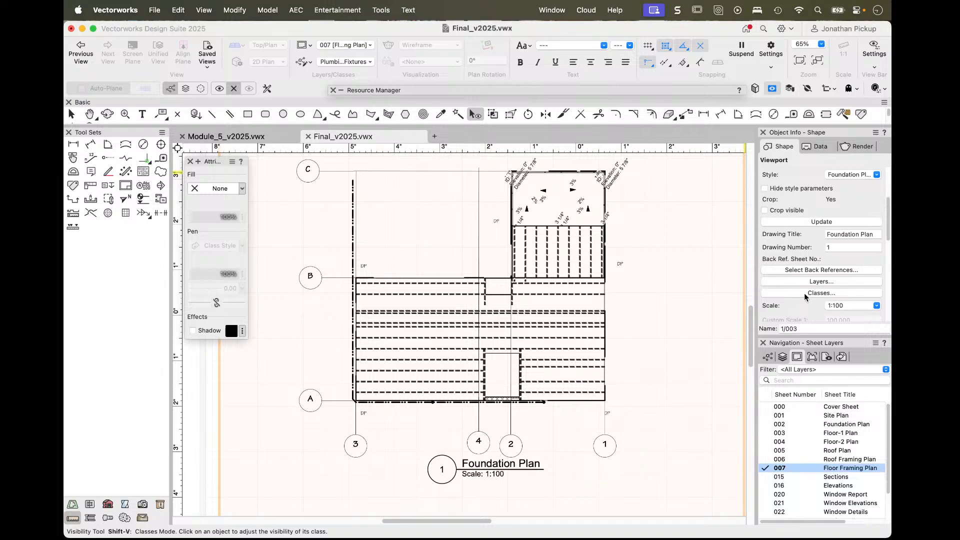
- Hide the Plumbing-Fixtures, Plumbing-Sanitary and Services-Plumbing-Fixtures classes in the framing viewport
{"action": "left_click", "coordinate": [820, 293]}
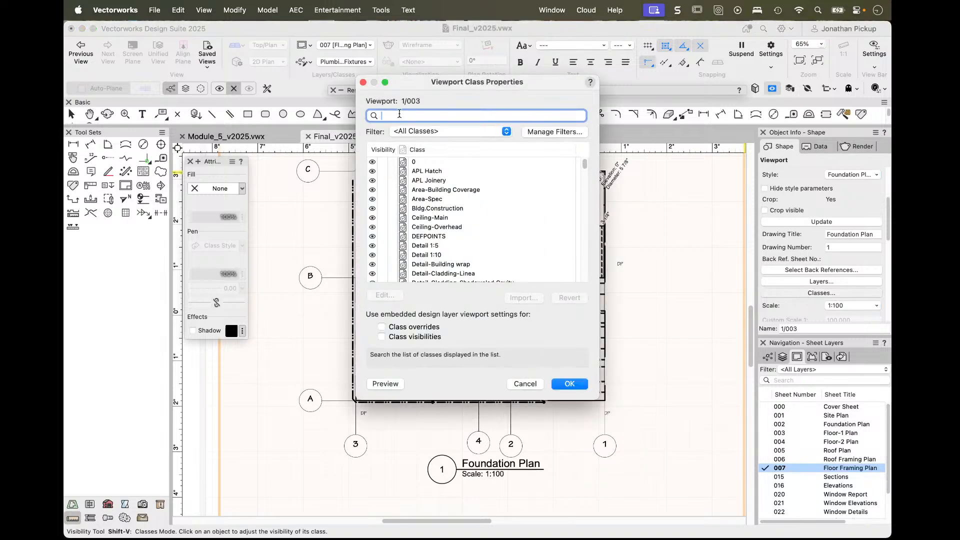
{"action": "type", "text": "plu"}
{"action": "left_click", "coordinate": [375, 162]}
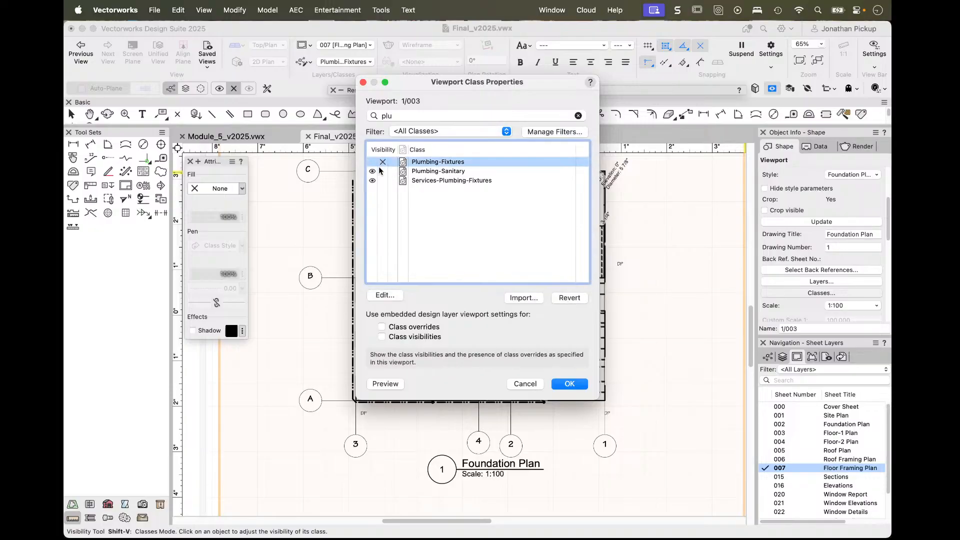
{"action": "left_click", "coordinate": [382, 180]}
{"action": "left_click", "coordinate": [383, 171]}
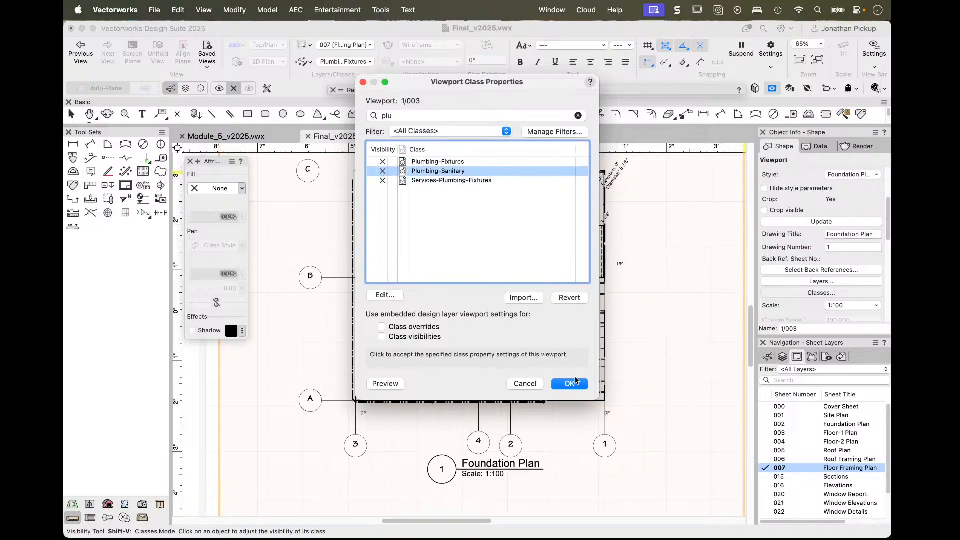
{"action": "left_click", "coordinate": [570, 384]}
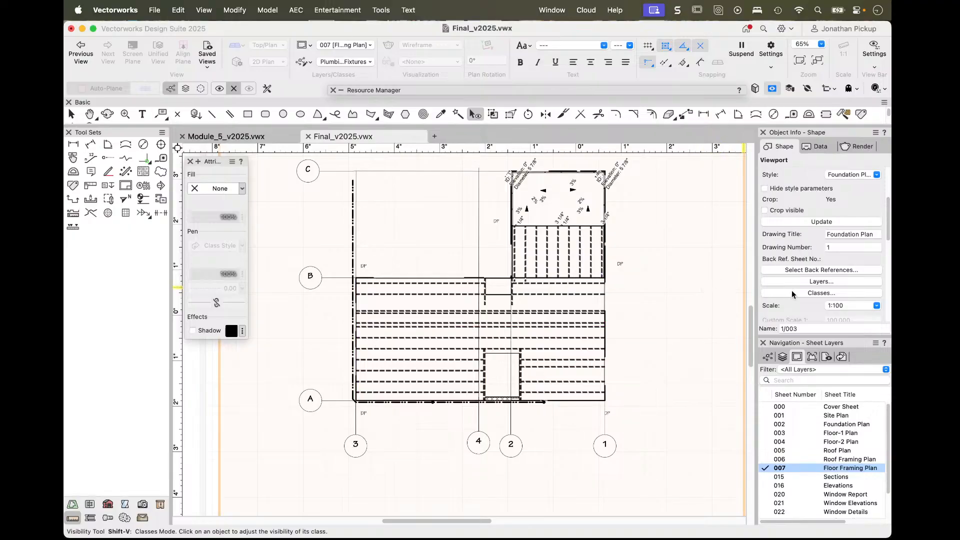
- Preview the framing viewport with the 2-Slab layer turned off to check what is drawn beneath the slab
{"action": "left_click", "coordinate": [795, 282]}
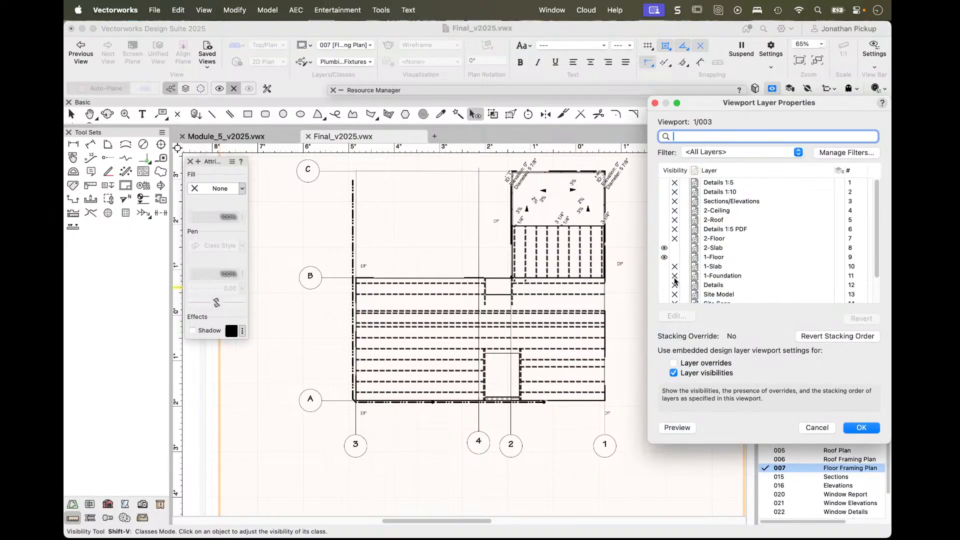
{"action": "left_click", "coordinate": [674, 248]}
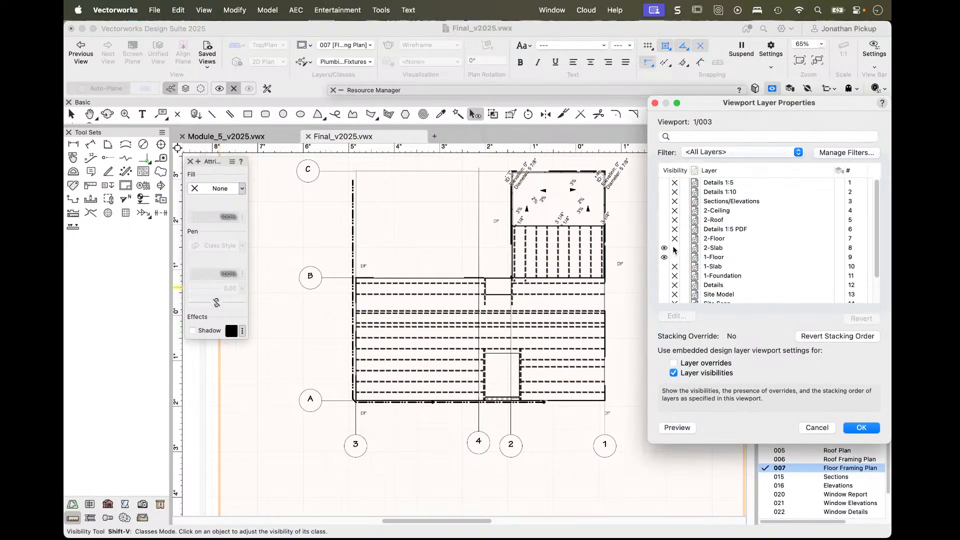
{"action": "left_click", "coordinate": [676, 428]}
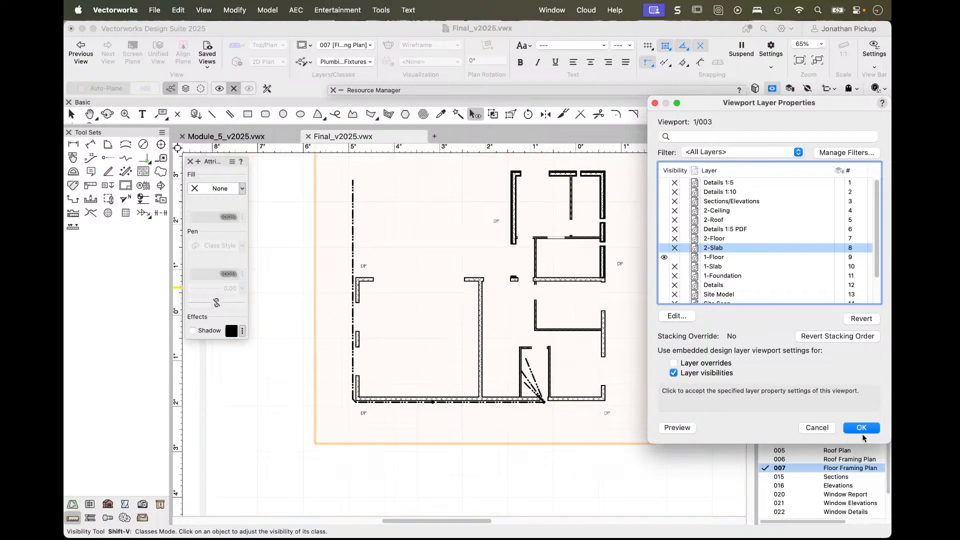
{"action": "left_click", "coordinate": [860, 428]}
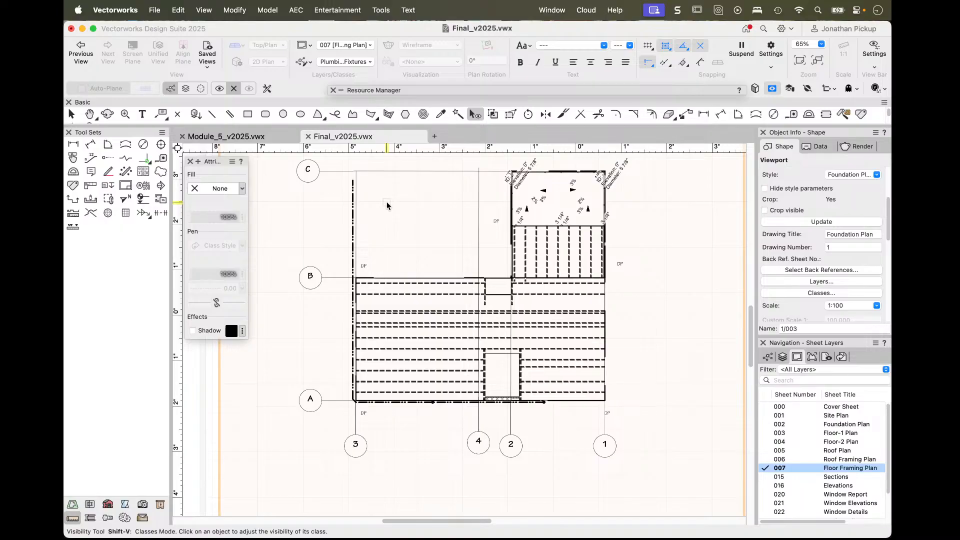
- Hide the Services-Soil class of the dash-dot drainage line in the viewport using the Visibility tool
{"action": "left_click", "coordinate": [352, 198]}
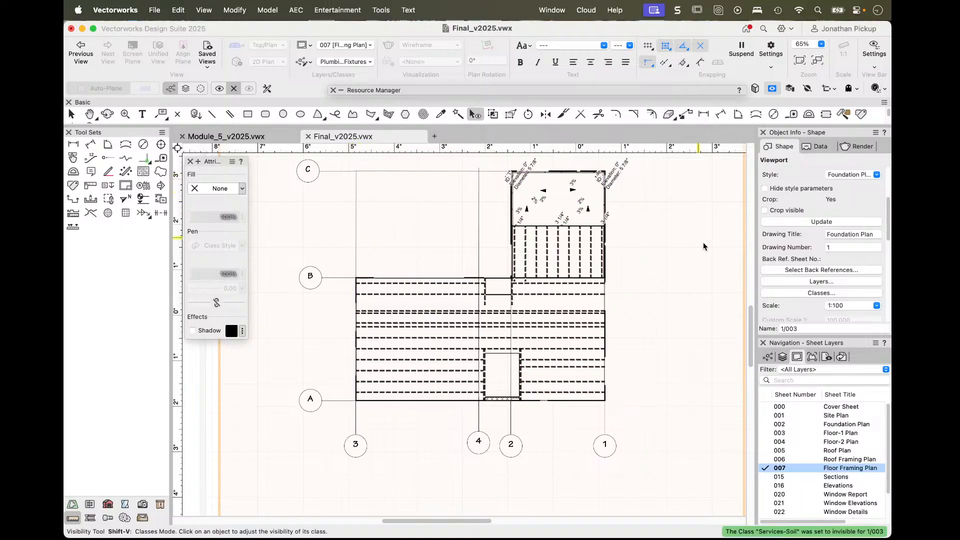
{"action": "key", "text": "x"}
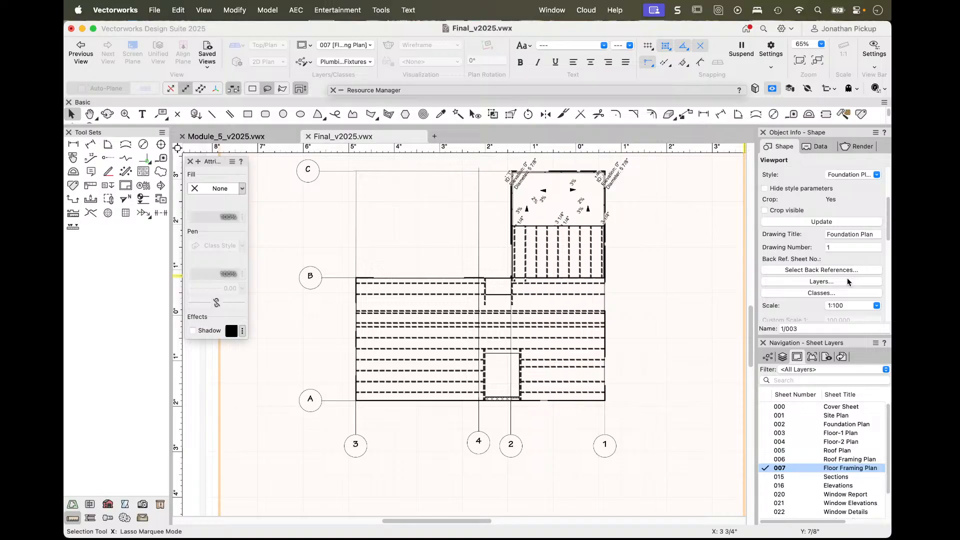
- Override the viewport's layer stacking order so 1-Floor sits above 2-Slab, preview it and accept
{"action": "left_click", "coordinate": [822, 281]}
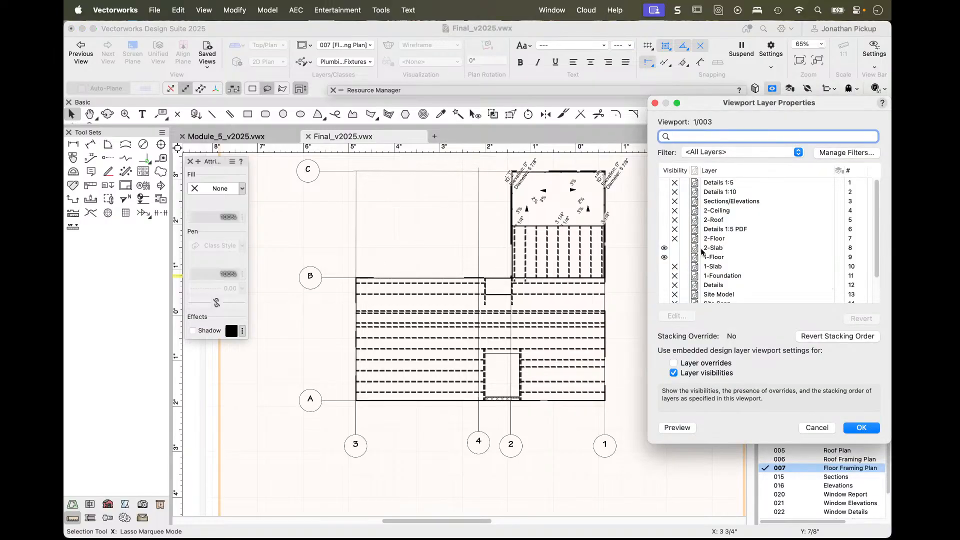
{"action": "left_click", "coordinate": [852, 258]}
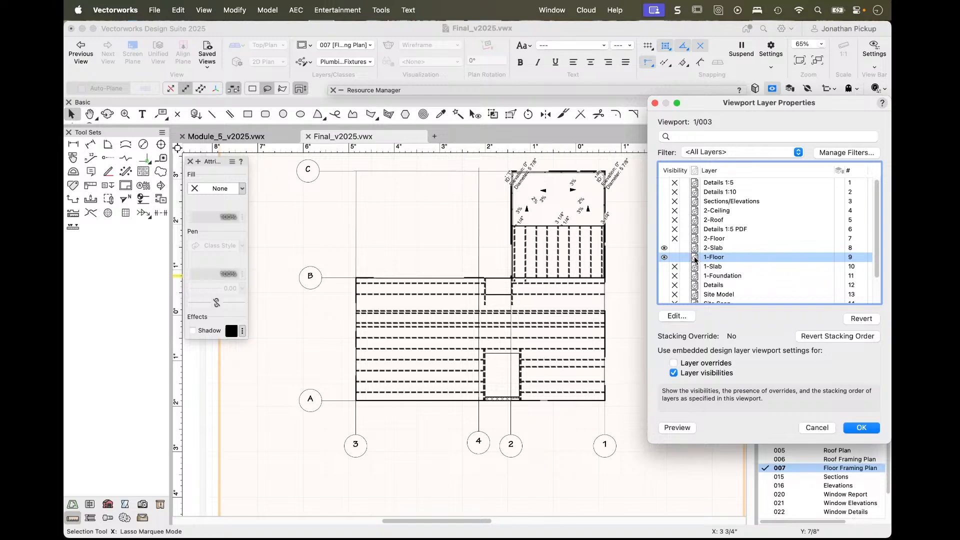
{"action": "mouse_move", "coordinate": [694, 258]}
{"action": "left_mouse_down"}
{"action": "mouse_move", "coordinate": [688, 247]}
{"action": "mouse_move", "coordinate": [700, 259]}
{"action": "left_mouse_up"}
{"action": "left_click", "coordinate": [853, 258]}
{"action": "left_click_drag", "start_coordinate": [853, 259], "coordinate": [861, 246]}
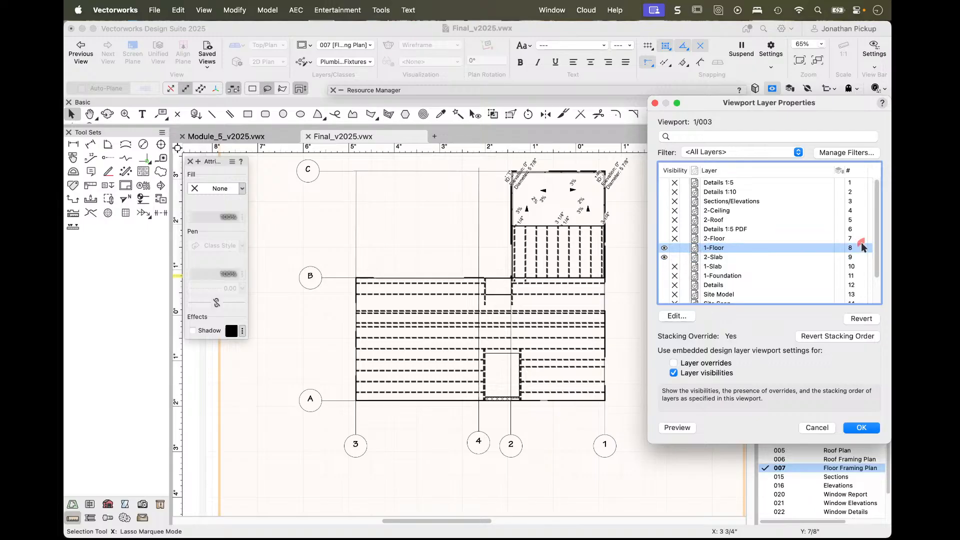
{"action": "left_click", "coordinate": [678, 428]}
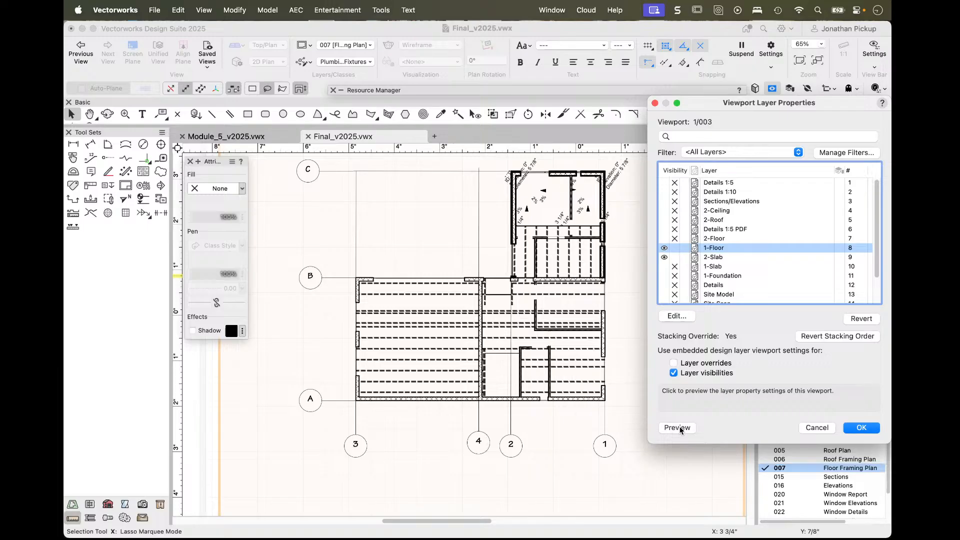
{"action": "left_click", "coordinate": [865, 429]}
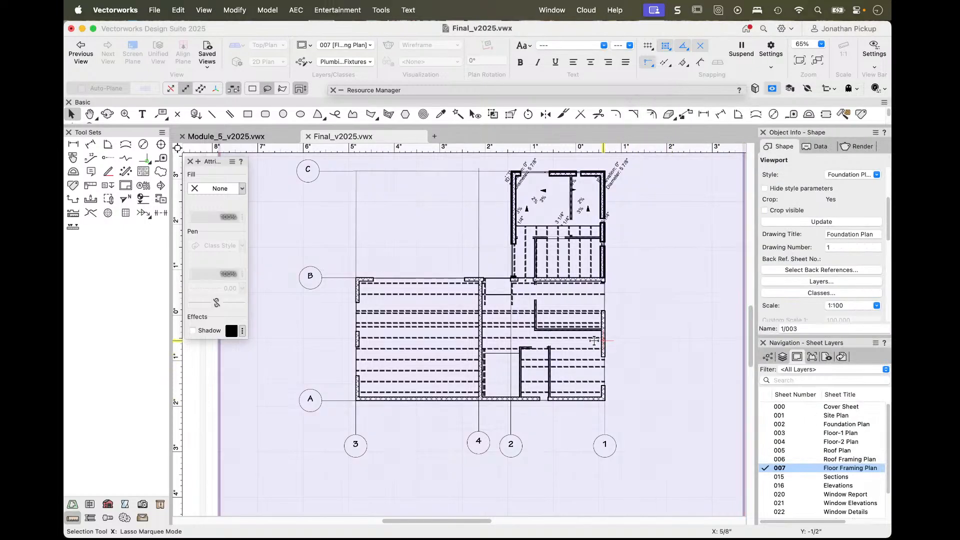
- Filter the viewport's classes by "wall" and hide Detail-Wall Lining, Site-Massing Model-Walls Existing and Site-Massing Model-Walls Proposed
{"action": "scroll", "coordinate": [569, 331], "scroll_direction": "up", "scroll_amount": 5}
{"action": "scroll", "coordinate": [575, 315], "scroll_direction": "down", "scroll_amount": 3}
{"action": "scroll", "coordinate": [525, 280], "scroll_direction": "right", "scroll_amount": 4}
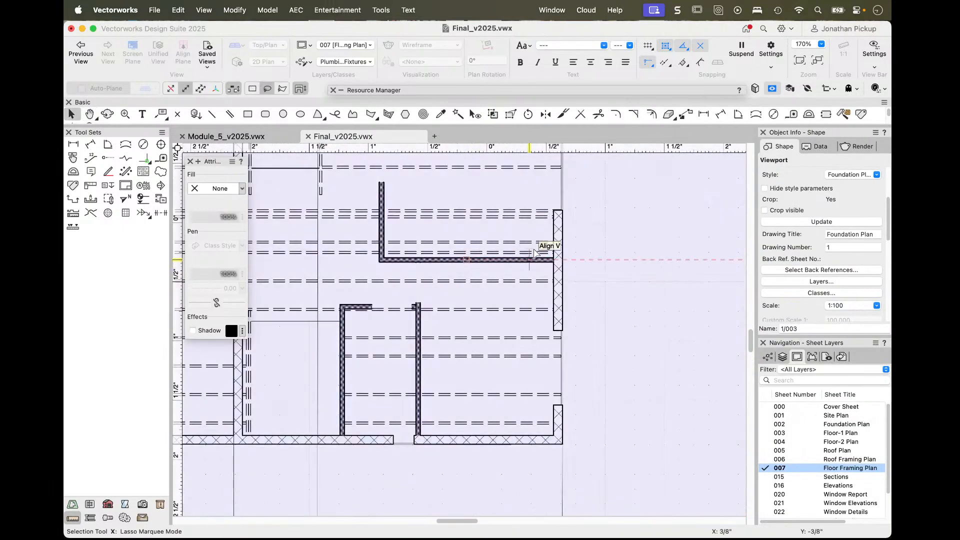
{"action": "left_click", "coordinate": [790, 293]}
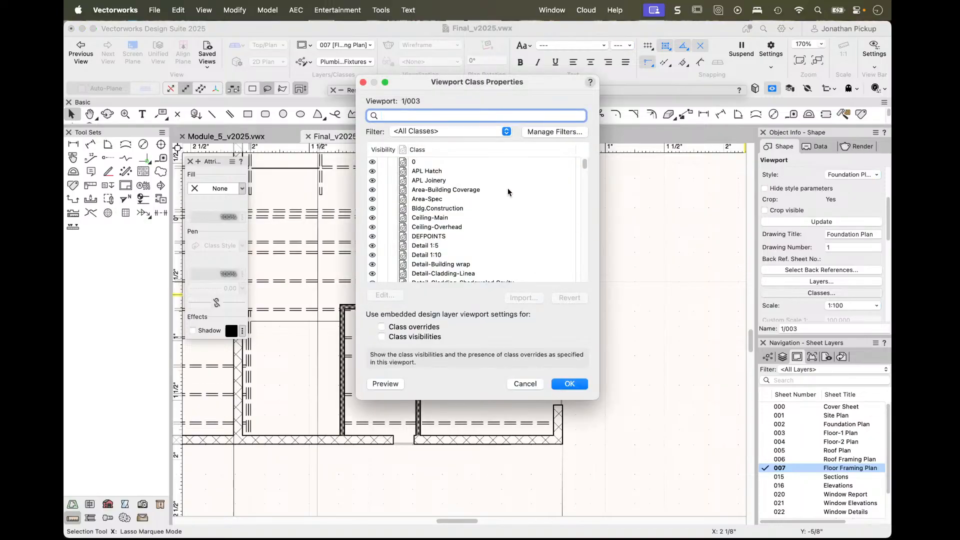
{"action": "type", "text": "wa"}
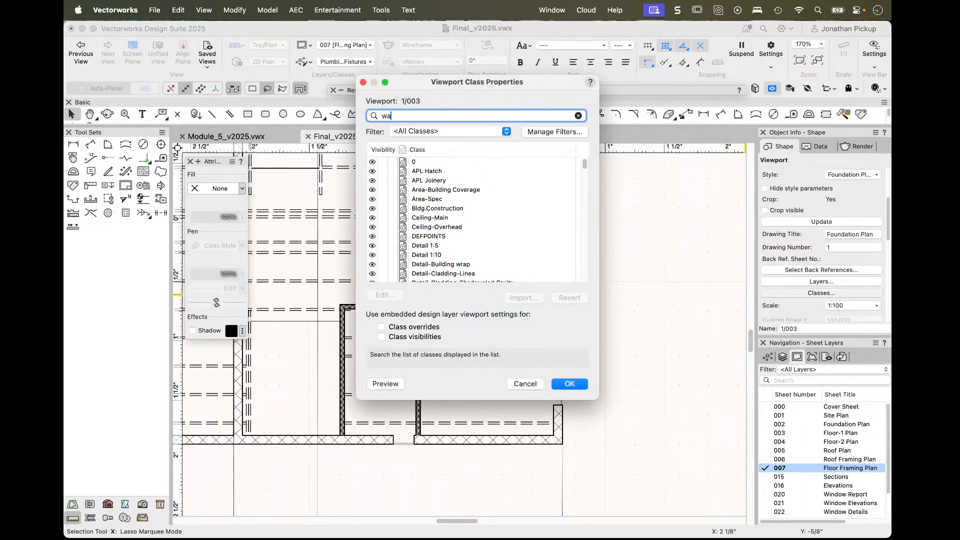
{"action": "type", "text": "ll"}
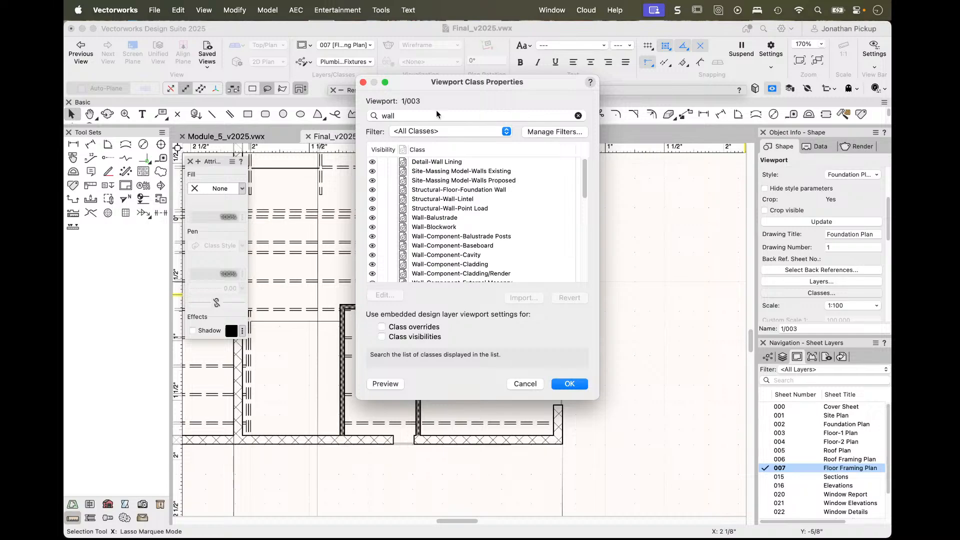
{"action": "left_click_drag", "start_coordinate": [440, 82], "coordinate": [685, 103]}
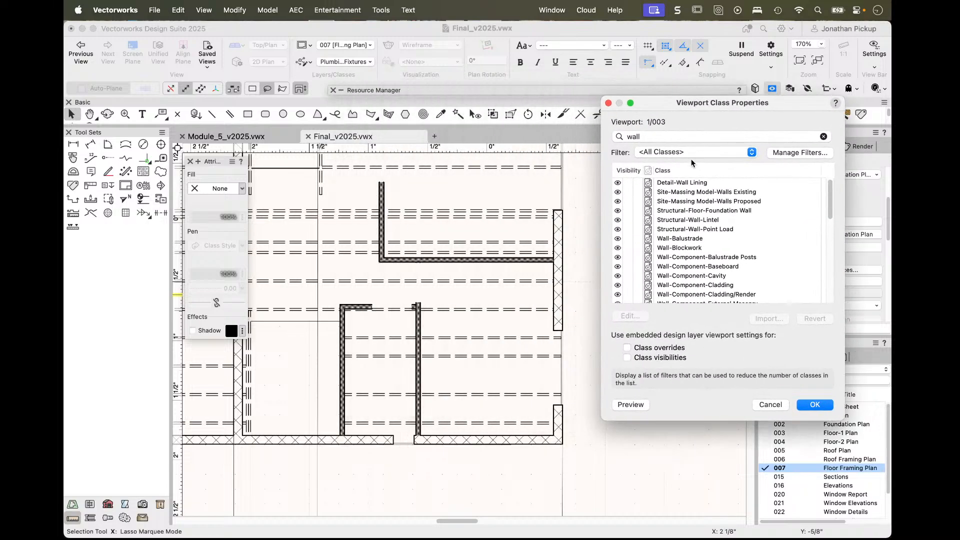
{"action": "left_click", "coordinate": [627, 182]}
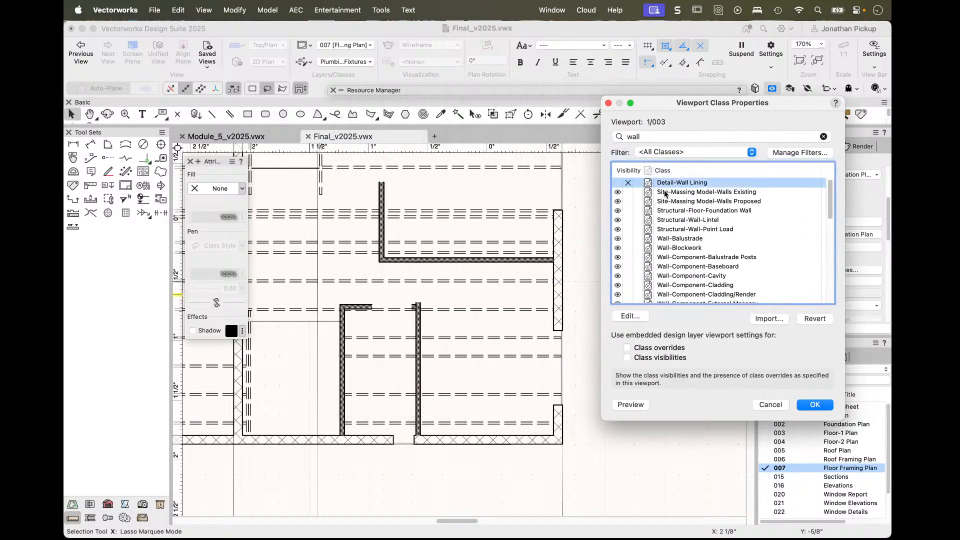
{"action": "left_click", "coordinate": [626, 192]}
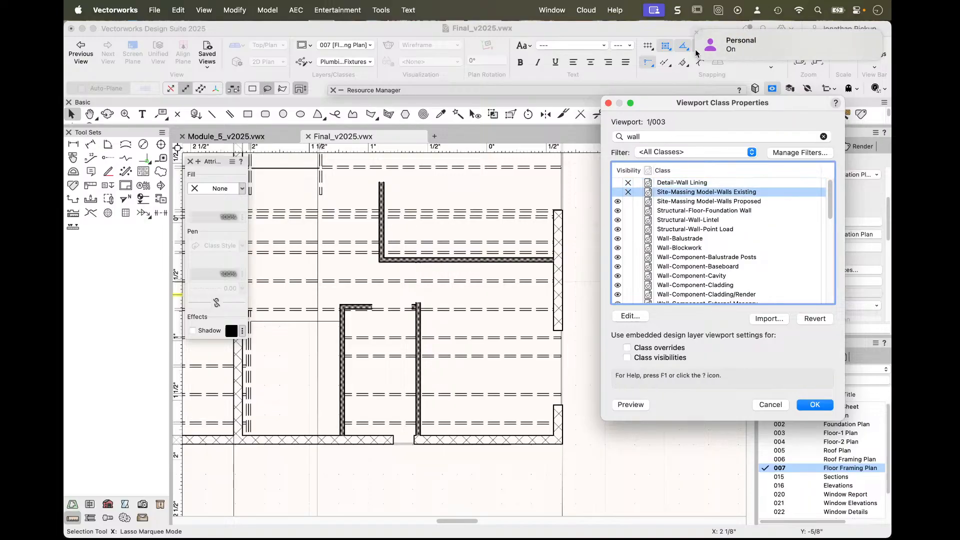
{"action": "left_click", "coordinate": [697, 32]}
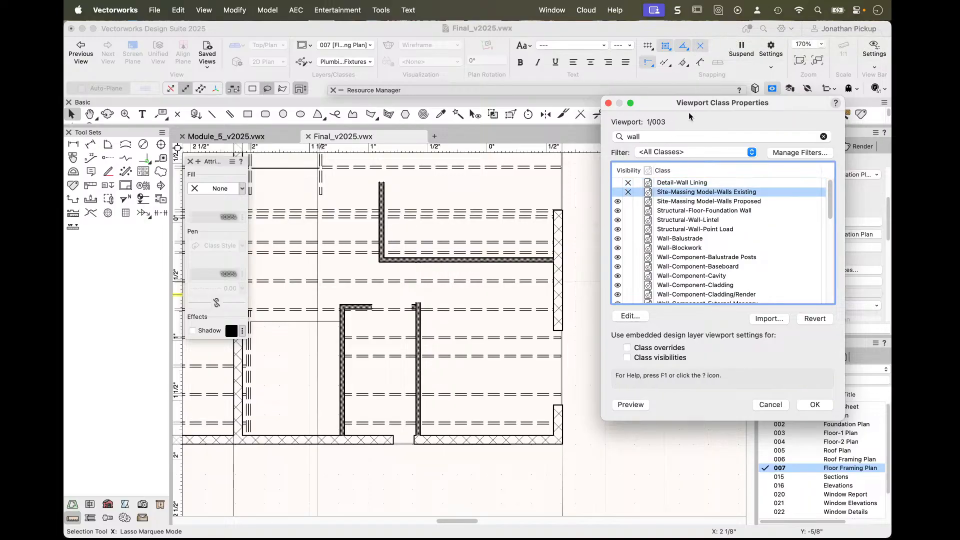
{"action": "left_click", "coordinate": [627, 201]}
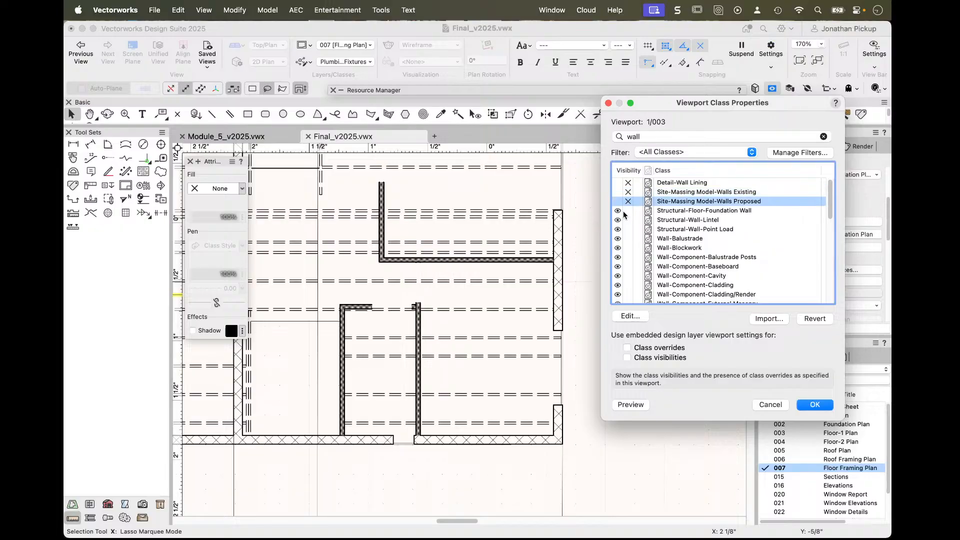
- Hide the Structural-Floor-Foundation Wall, Structural-Wall-Lintel and Structural-Wall-Point Load classes in the viewport
{"action": "left_click", "coordinate": [627, 211]}
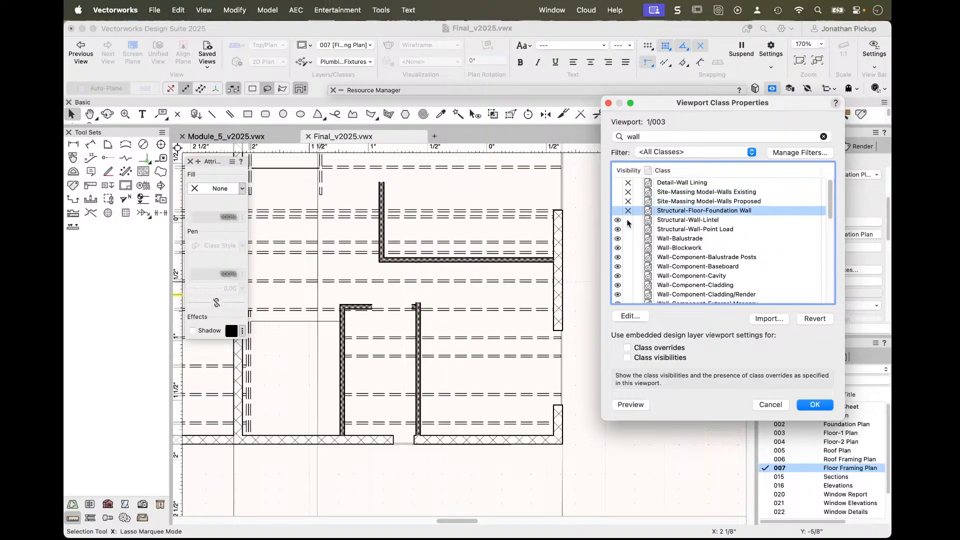
{"action": "left_click", "coordinate": [628, 220]}
{"action": "left_click", "coordinate": [627, 229]}
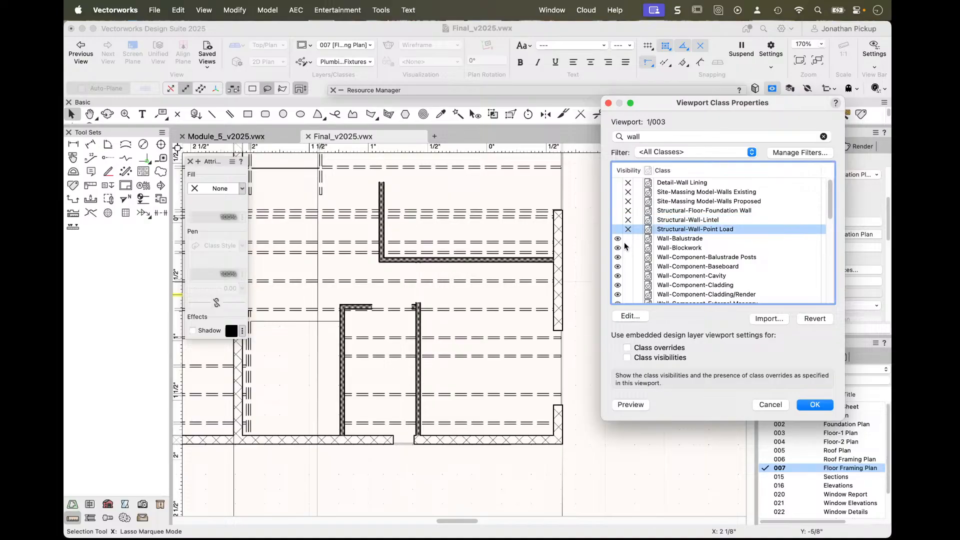
- Hide the Wall-Balustrade class and the Wall-Component classes Balustrade Posts, Baseboard, Cavity, Cladding and Cladding/Render in the viewport
{"action": "left_click", "coordinate": [625, 240]}
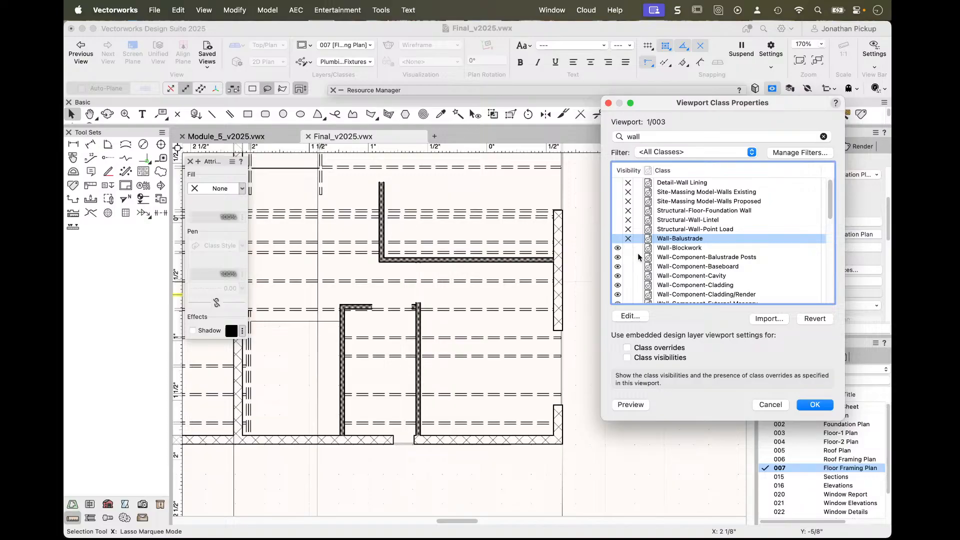
{"action": "left_click", "coordinate": [628, 258]}
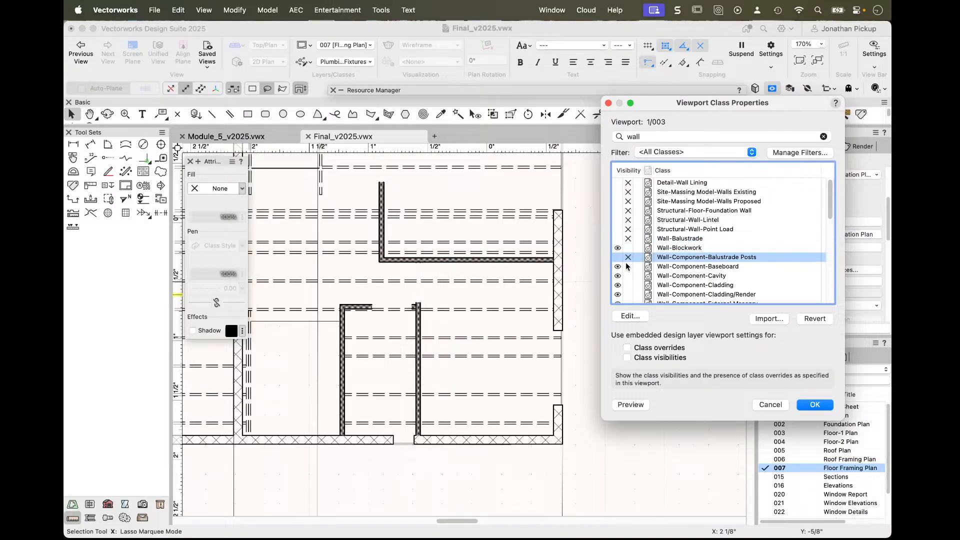
{"action": "left_click", "coordinate": [626, 266]}
{"action": "left_click", "coordinate": [626, 276]}
{"action": "left_click", "coordinate": [627, 285]}
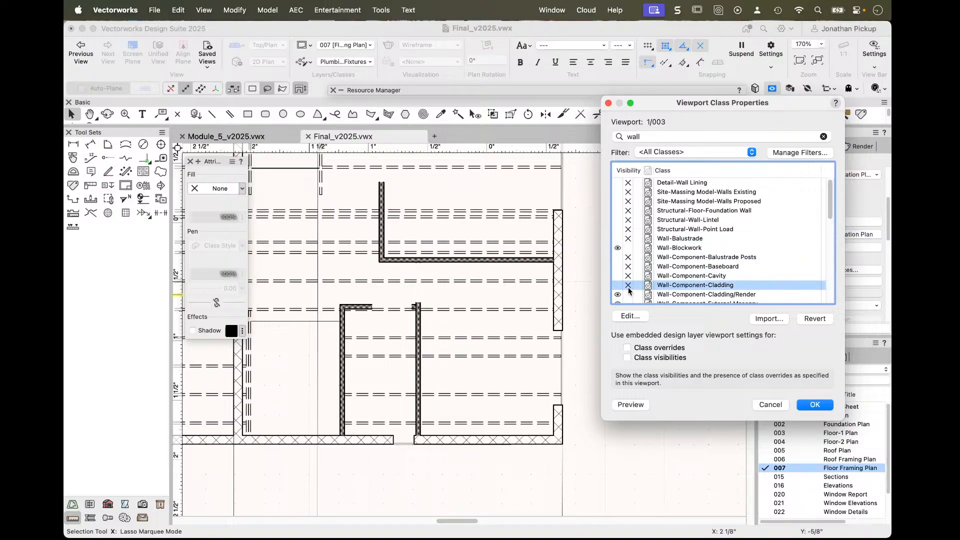
{"action": "left_click", "coordinate": [627, 295]}
- Hide the Wall-Component classes External Masonry, Frame, Insulation, Internal Masonry, Lining and Lining/Plaster in the viewport
{"action": "scroll", "coordinate": [629, 273], "scroll_direction": "down", "scroll_amount": 2}
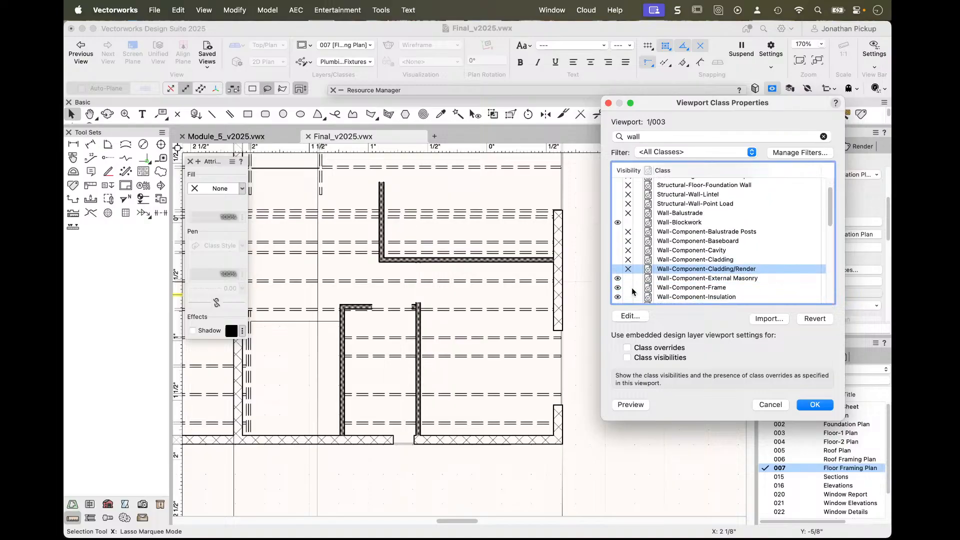
{"action": "left_click", "coordinate": [627, 278]}
{"action": "left_click", "coordinate": [626, 288]}
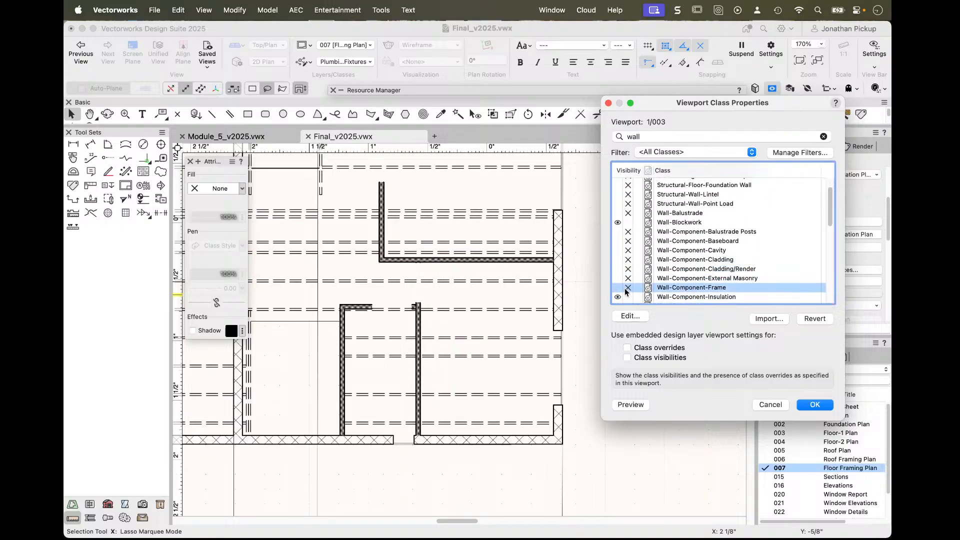
{"action": "left_click", "coordinate": [625, 297]}
{"action": "scroll", "coordinate": [628, 290], "scroll_direction": "down", "scroll_amount": 2}
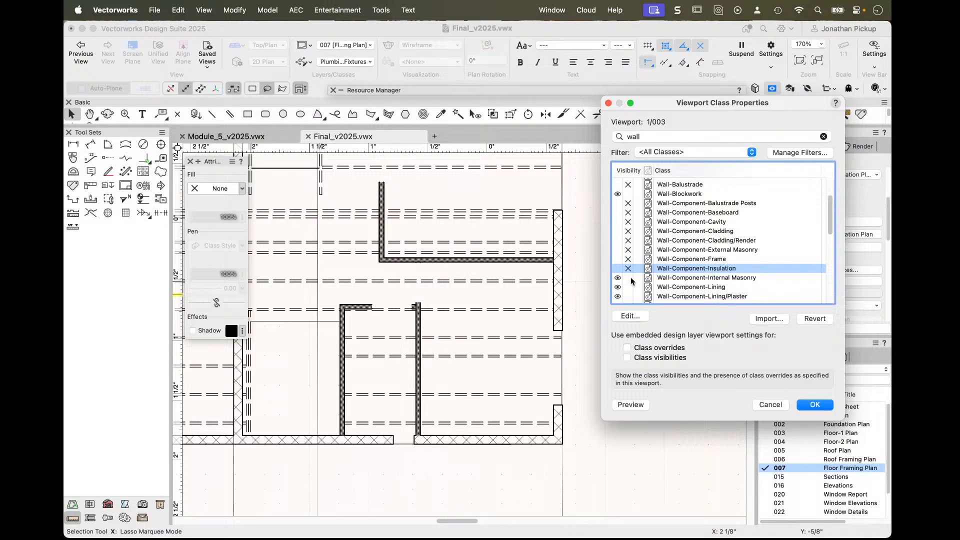
{"action": "left_click", "coordinate": [628, 278]}
{"action": "left_click", "coordinate": [627, 287]}
{"action": "left_click", "coordinate": [623, 298]}
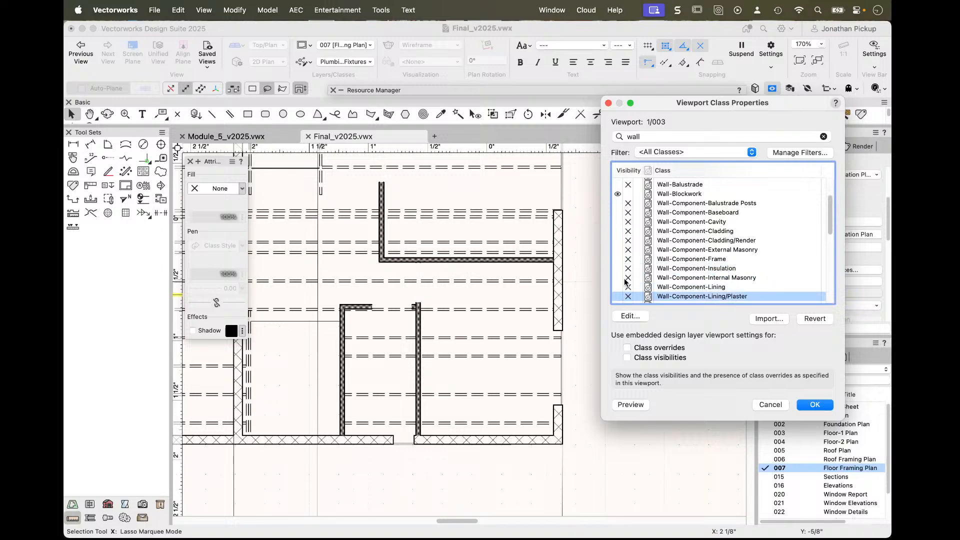
- Hide the Wall-Component classes Plaster, Skirting and Structure, plus the Wall-Demolished class, in the viewport
{"action": "scroll", "coordinate": [626, 285], "scroll_direction": "down", "scroll_amount": 3}
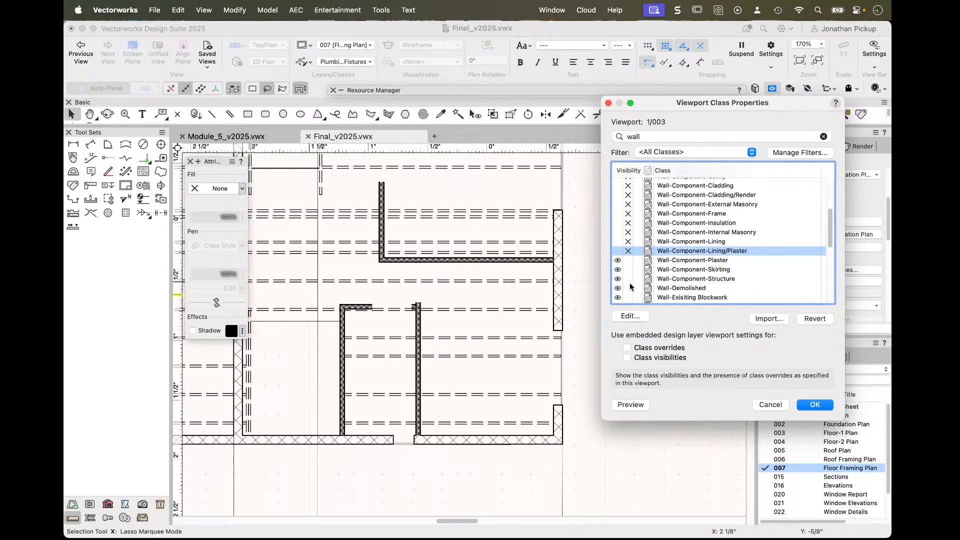
{"action": "left_click", "coordinate": [628, 279], "text": "shift"}
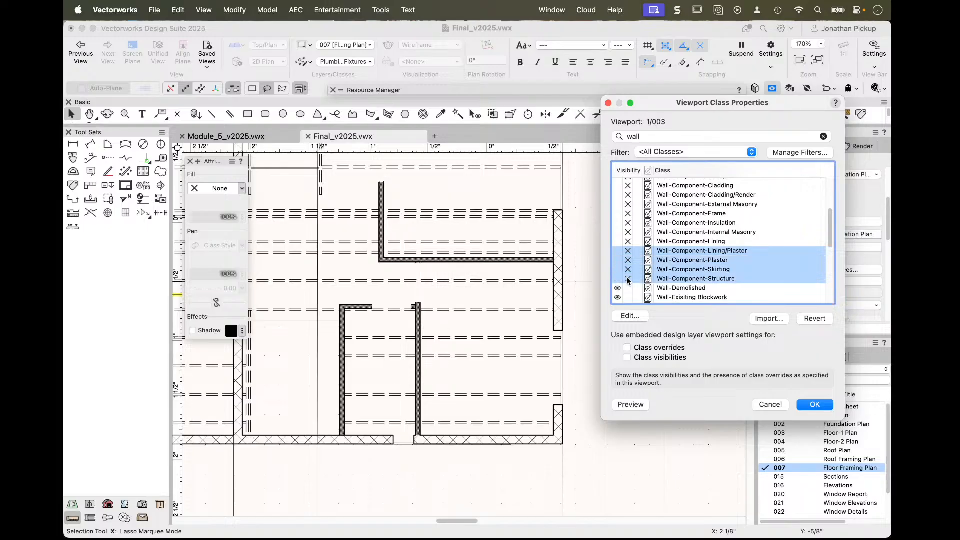
{"action": "scroll", "coordinate": [626, 279], "scroll_direction": "down", "scroll_amount": 3}
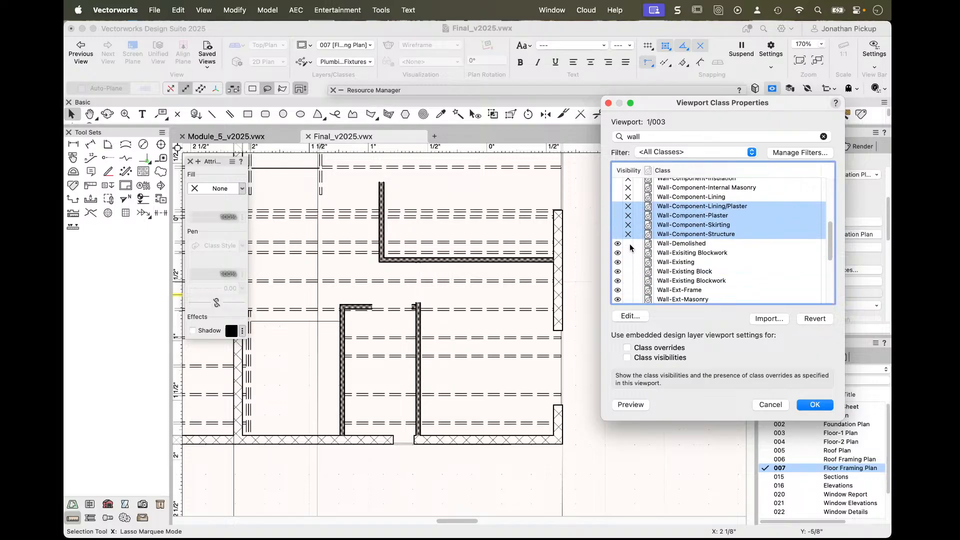
{"action": "left_click", "coordinate": [628, 244]}
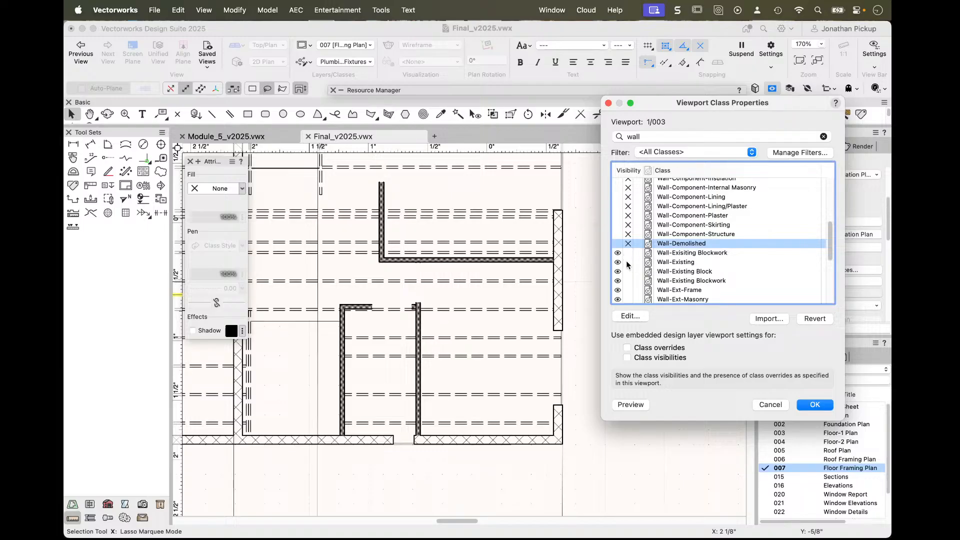
- Select the Wall-Existing class, check the remaining wall classes down to Wall-Scan and preview the viewport
{"action": "left_click", "coordinate": [649, 263]}
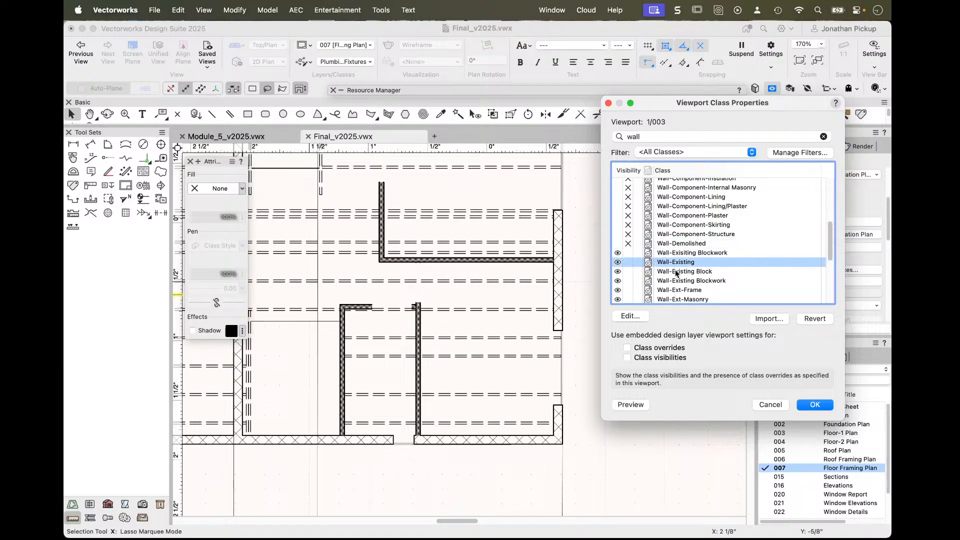
{"action": "scroll", "coordinate": [625, 284], "scroll_direction": "down", "scroll_amount": 5}
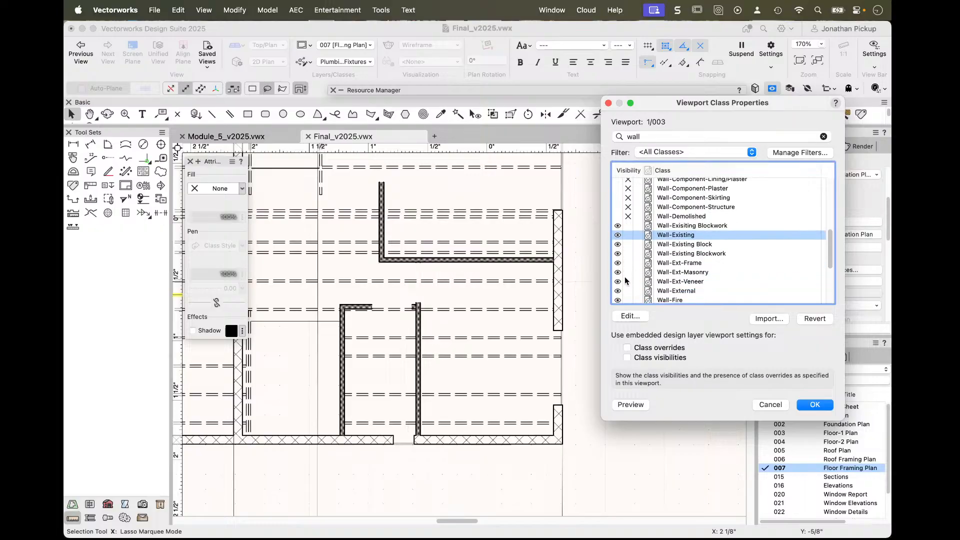
{"action": "scroll", "coordinate": [629, 290], "scroll_direction": "down", "scroll_amount": 5}
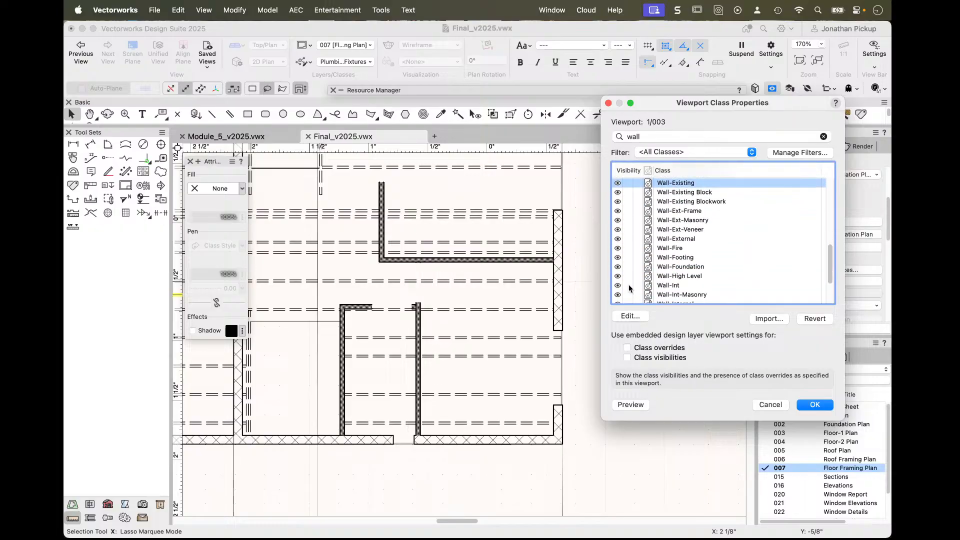
{"action": "scroll", "coordinate": [629, 288], "scroll_direction": "down", "scroll_amount": 1}
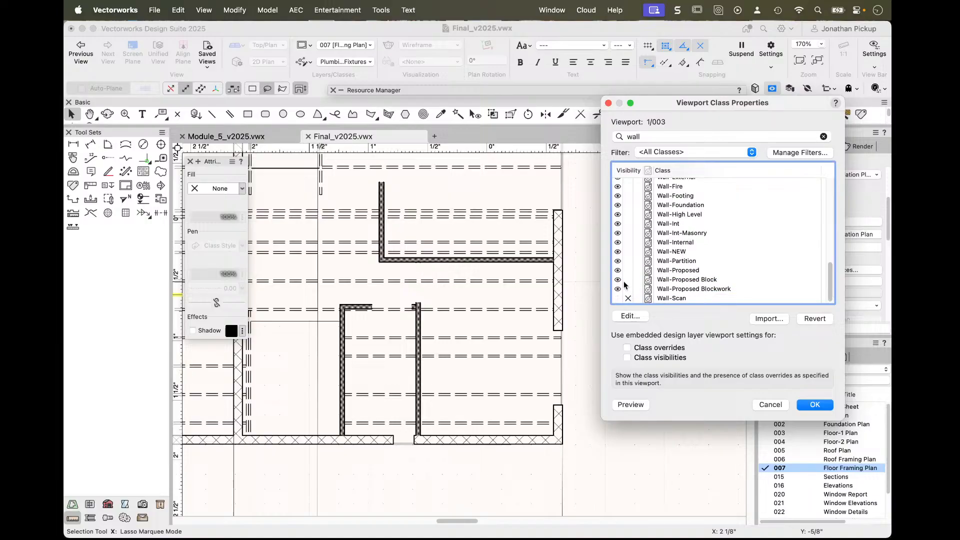
{"action": "scroll", "coordinate": [624, 285], "scroll_direction": "up", "scroll_amount": 12}
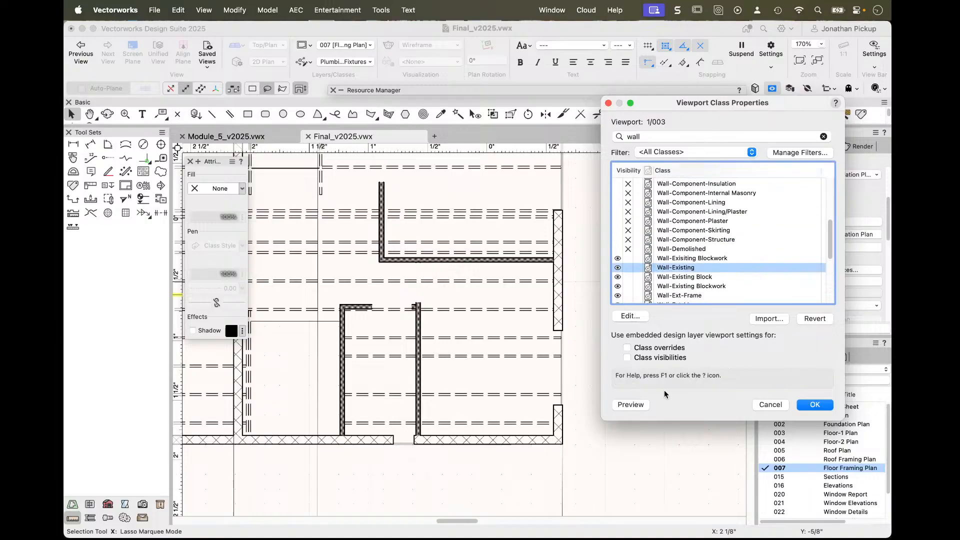
{"action": "left_click", "coordinate": [628, 403]}
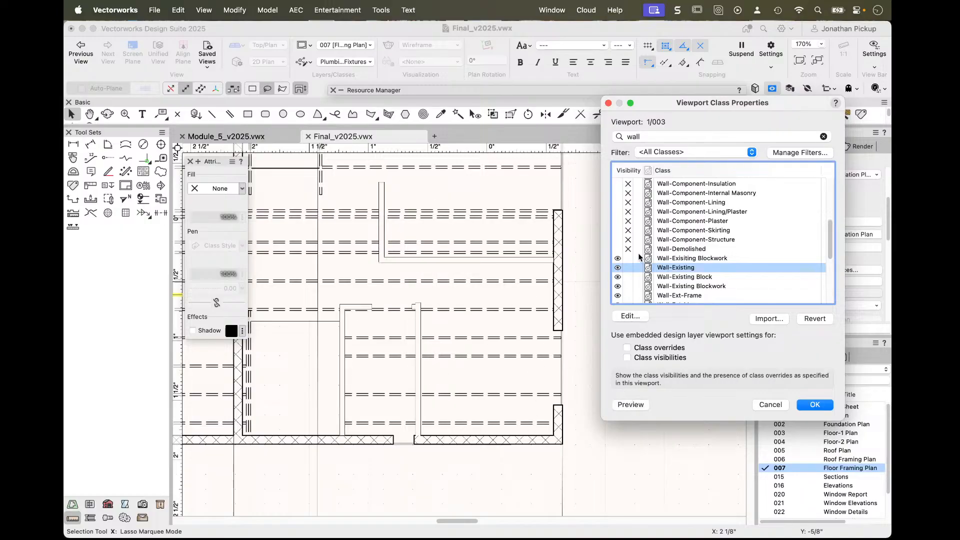
- Edit all wall classes from Wall-Existing through Wall-Proposed Blockwork together and override their fill style to None
{"action": "scroll", "coordinate": [663, 270], "scroll_direction": "down", "scroll_amount": 10}
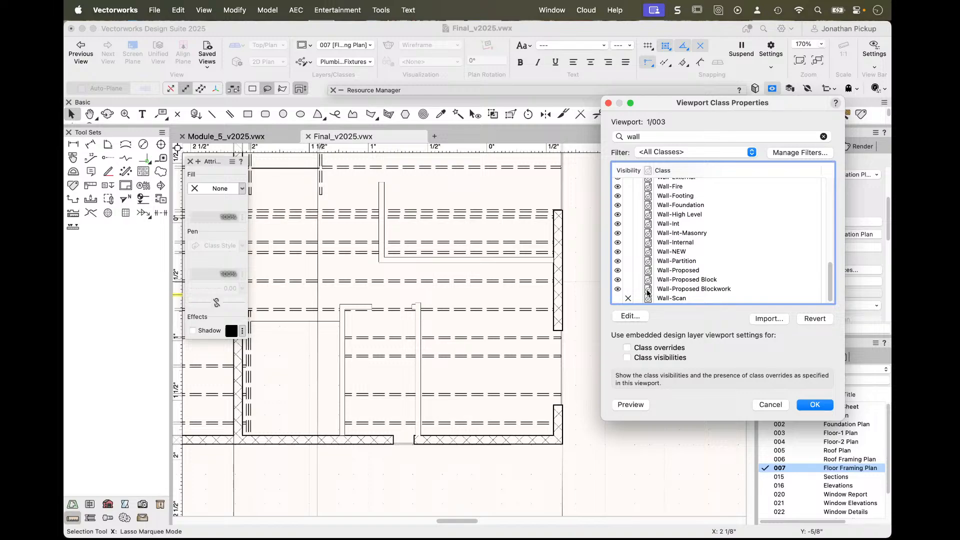
{"action": "left_click", "coordinate": [647, 292], "text": "shift"}
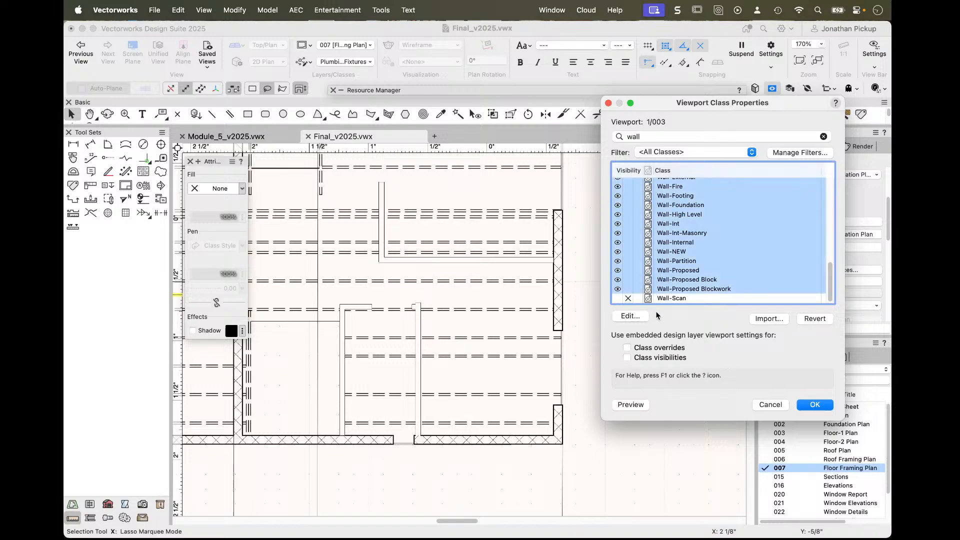
{"action": "left_click", "coordinate": [629, 315]}
{"action": "left_click", "coordinate": [306, 117]}
{"action": "left_click", "coordinate": [322, 107]}
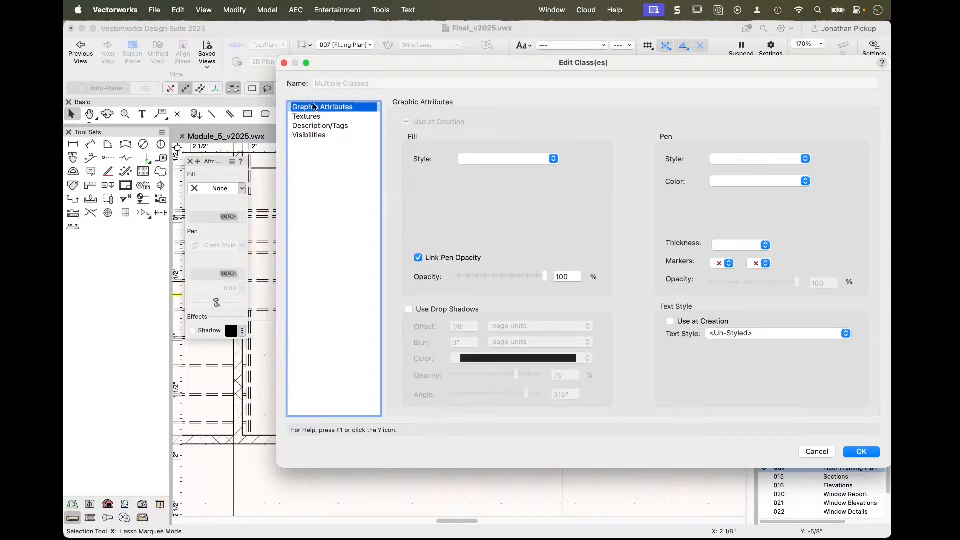
{"action": "left_click", "coordinate": [475, 160]}
{"action": "left_click", "coordinate": [473, 173]}
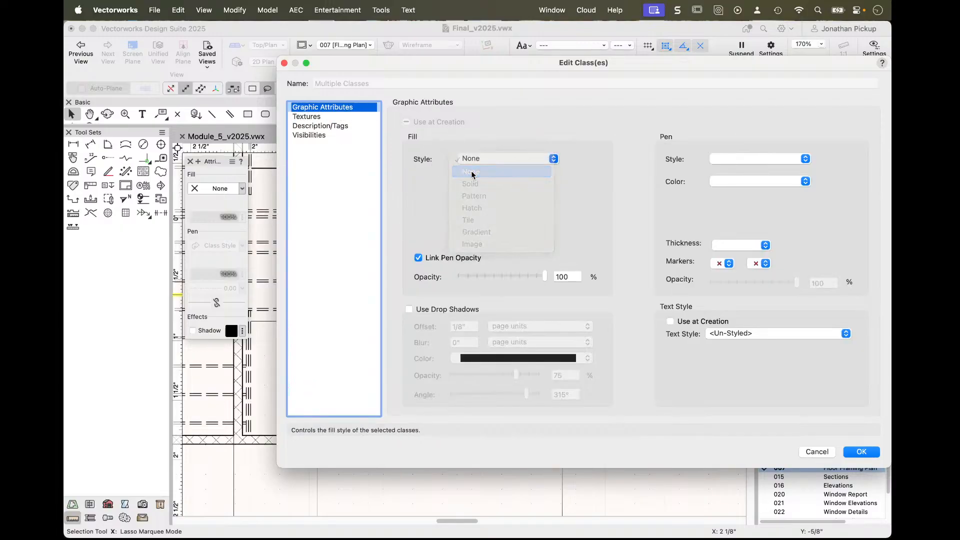
- Override the pen style of the selected wall classes to Line Type, using Dash Style-2
{"action": "left_click", "coordinate": [755, 160]}
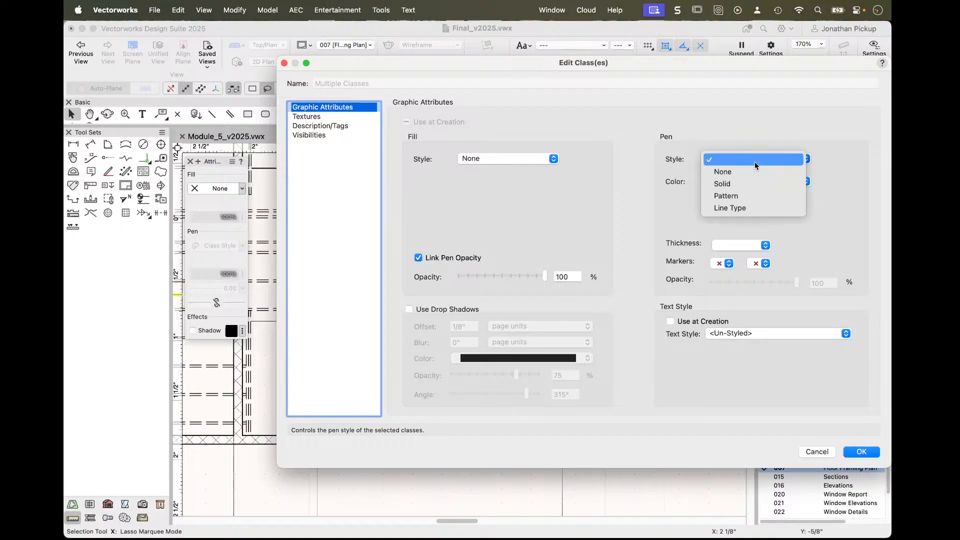
{"action": "left_click", "coordinate": [740, 207]}
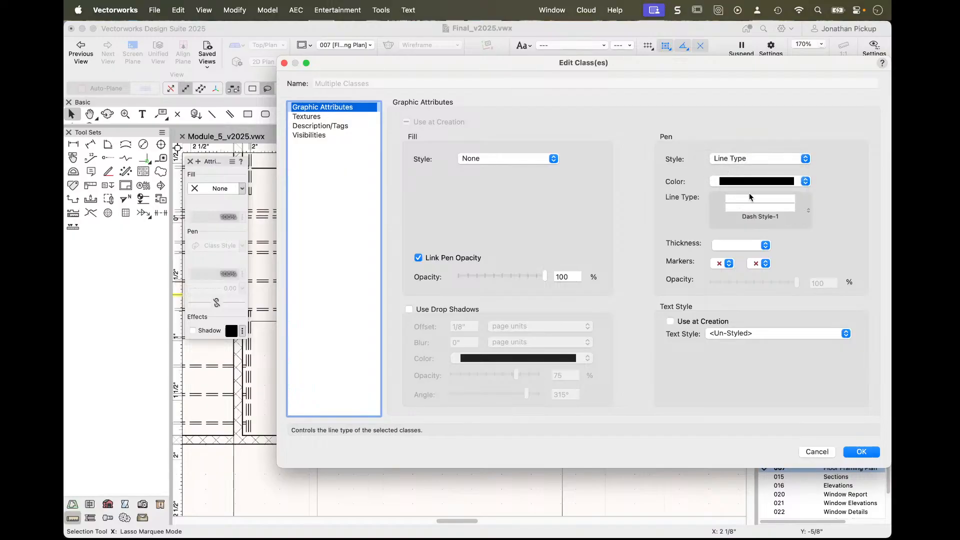
{"action": "left_click", "coordinate": [746, 211]}
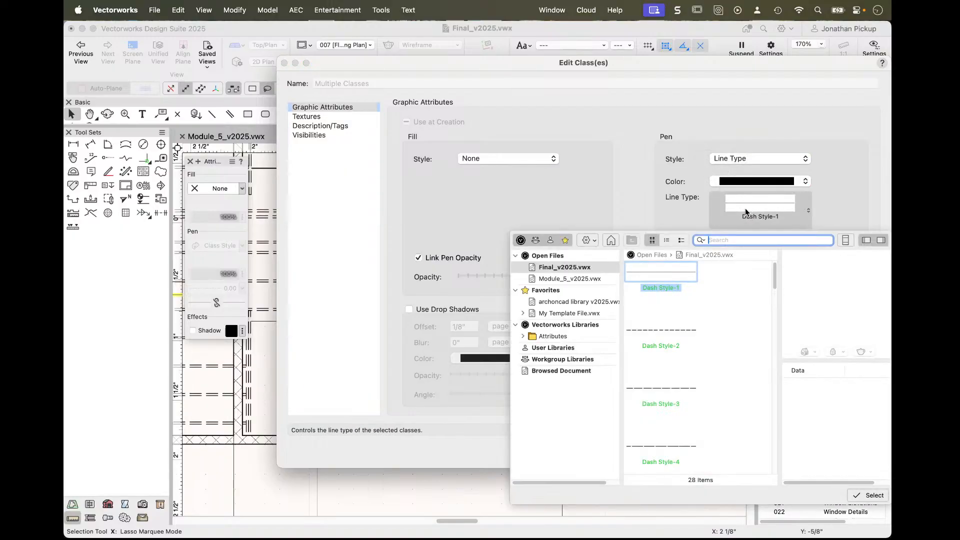
{"action": "left_click", "coordinate": [664, 330]}
{"action": "left_click", "coordinate": [869, 495]}
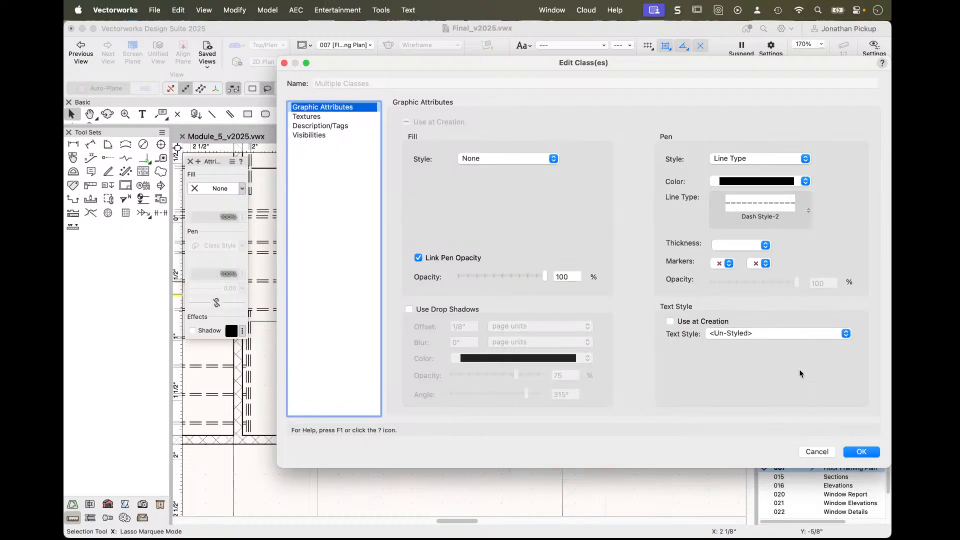
- Choose a pen thickness for the selected wall classes, preview the overrides in the viewport and accept the class properties
{"action": "left_click", "coordinate": [738, 245]}
{"action": "left_click", "coordinate": [734, 269]}
{"action": "left_click", "coordinate": [860, 453]}
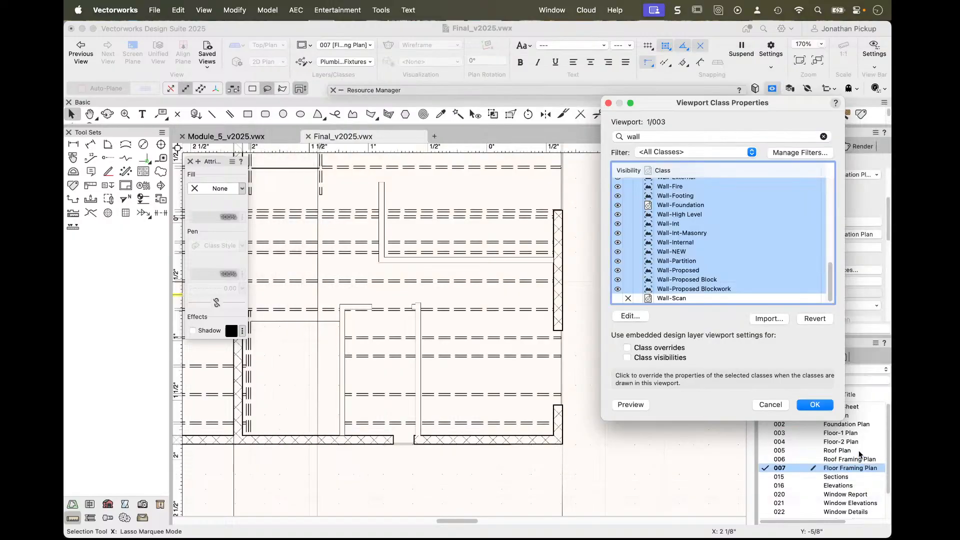
{"action": "left_click", "coordinate": [630, 405]}
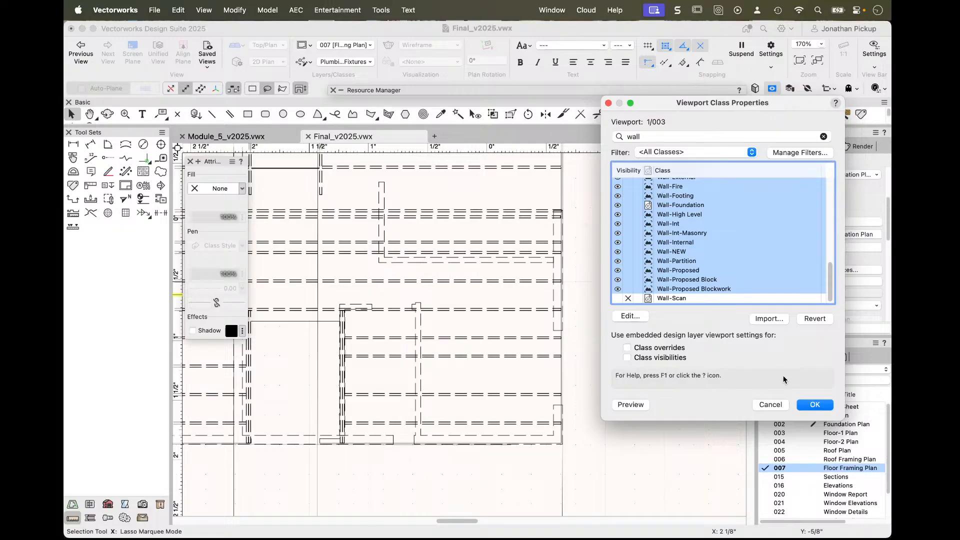
{"action": "left_click", "coordinate": [815, 405]}
- Examine the whole Floor Framing Plan viewport on its sheet with the dashed walls and grid lines
{"action": "scroll", "coordinate": [590, 351], "scroll_direction": "down", "scroll_amount": 5}
{"action": "middle_click_drag", "start_coordinate": [454, 323], "coordinate": [521, 385]}
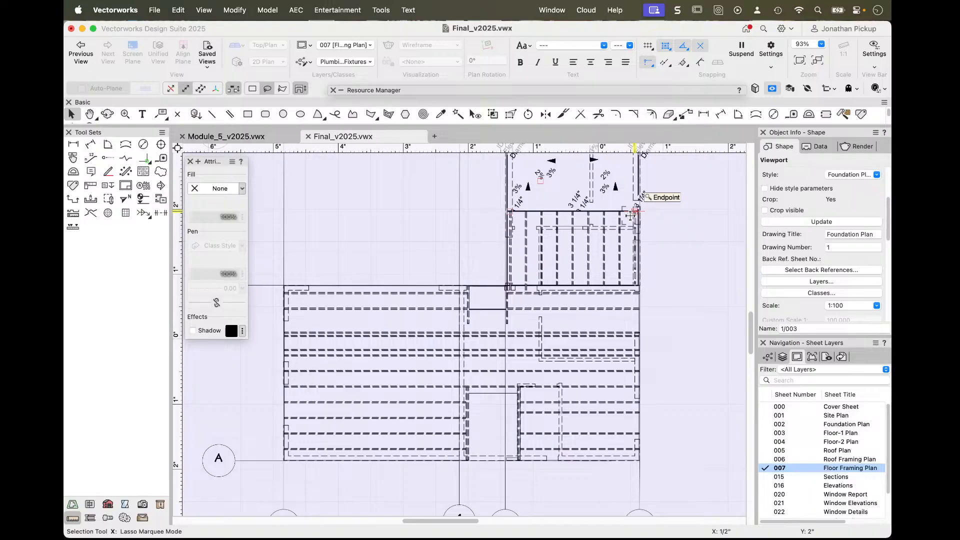
{"action": "scroll", "coordinate": [653, 253], "scroll_direction": "down", "scroll_amount": 4}
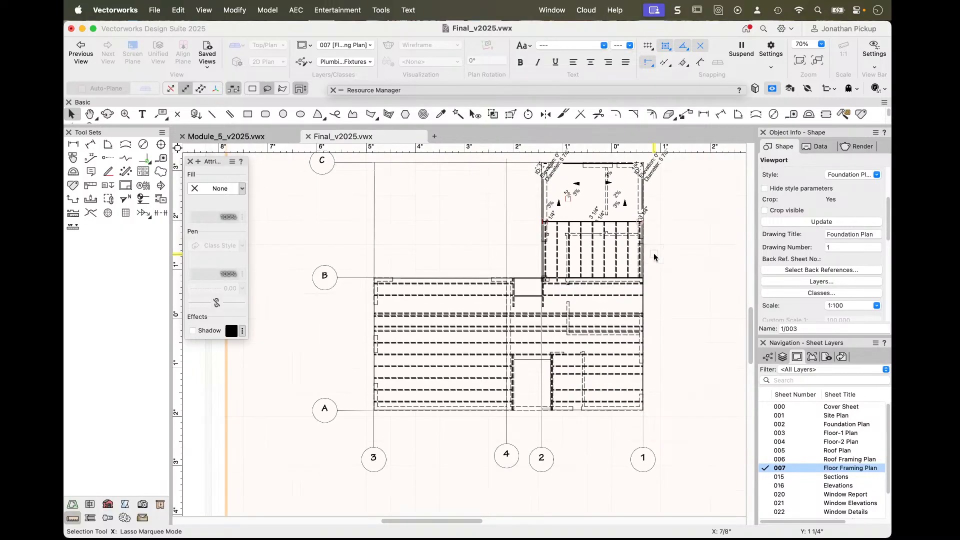
{"action": "scroll", "coordinate": [660, 258], "scroll_direction": "down", "scroll_amount": 3}
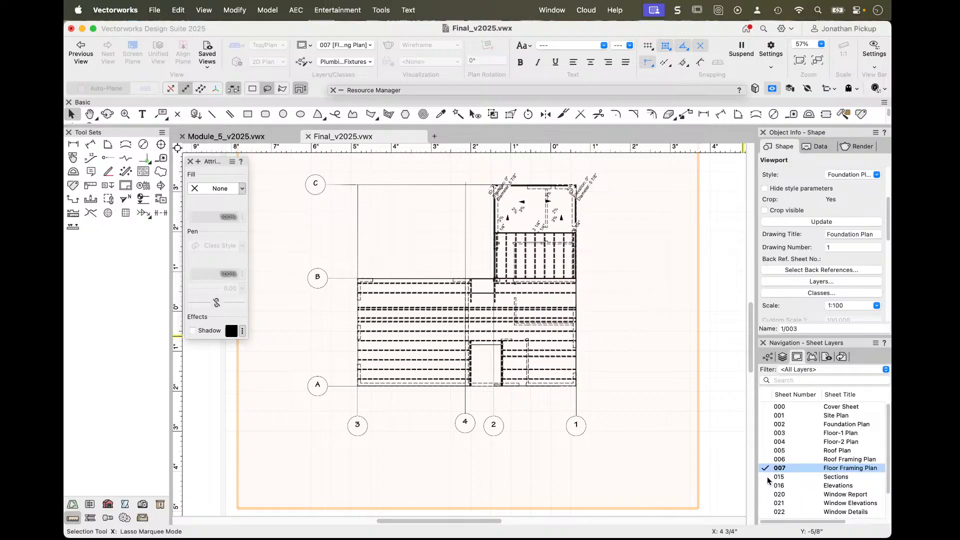
{"action": "scroll", "coordinate": [602, 329], "scroll_direction": "down", "scroll_amount": 2}
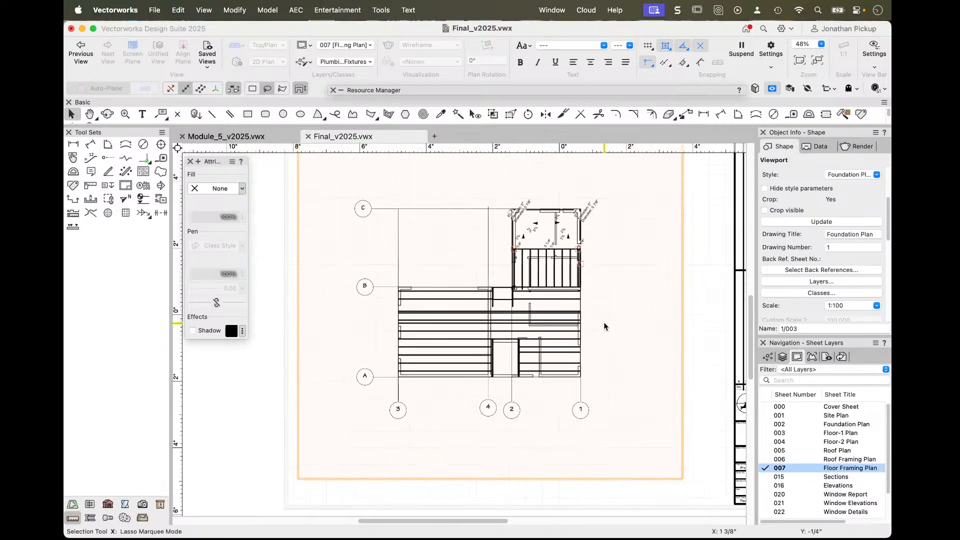
{"action": "key", "text": "h"}
{"action": "left_click_drag", "start_coordinate": [606, 325], "coordinate": [556, 336]}
{"action": "key", "text": "x"}
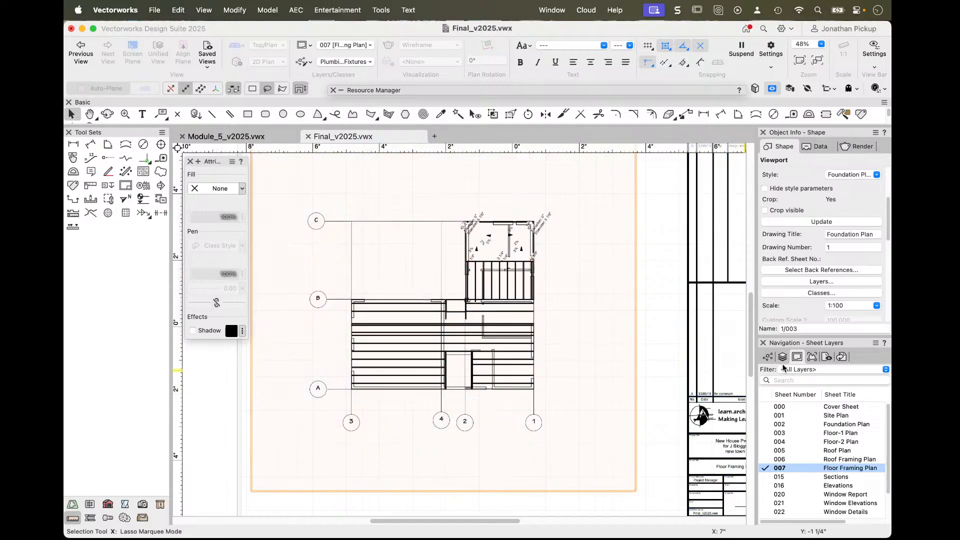
- Look through the Roof Framing Plan, Roof Plan and Floor-2 Plan sheets and the available viewport creation commands
{"action": "left_click", "coordinate": [767, 459]}
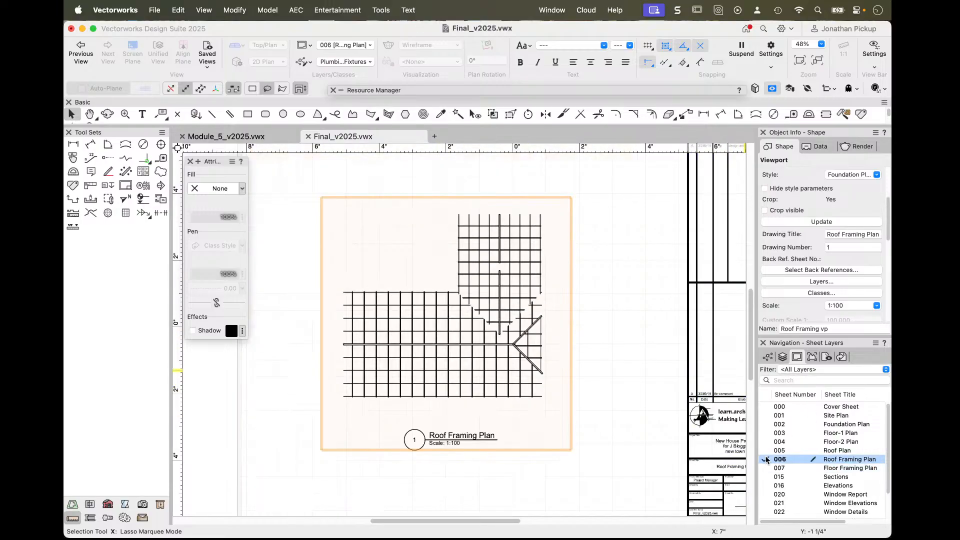
{"action": "left_click", "coordinate": [768, 450]}
{"action": "left_click", "coordinate": [764, 442]}
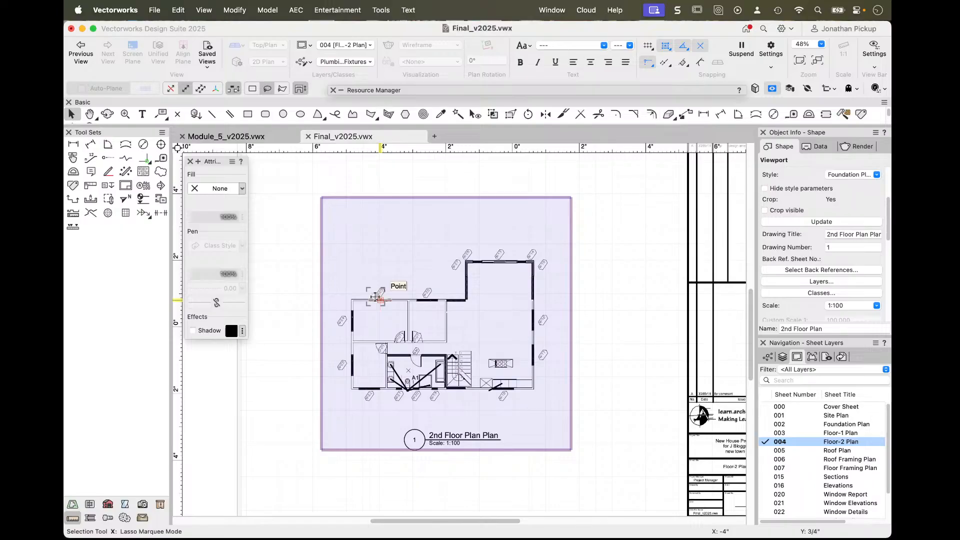
{"action": "left_click", "coordinate": [204, 10]}
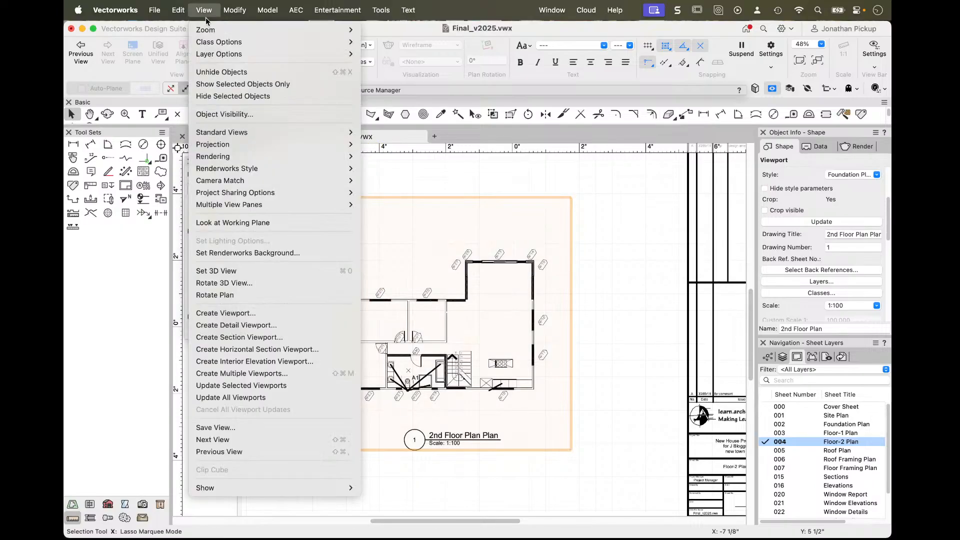
{"action": "left_click", "coordinate": [233, 338]}
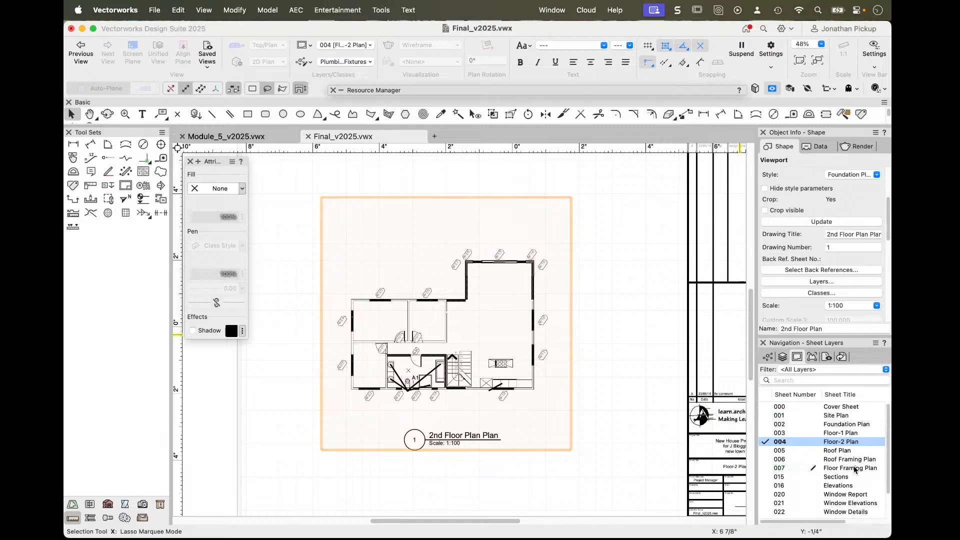
- Paste the copied plan viewport onto the empty area of sheet 016, Elevations
{"action": "left_click", "coordinate": [762, 485]}
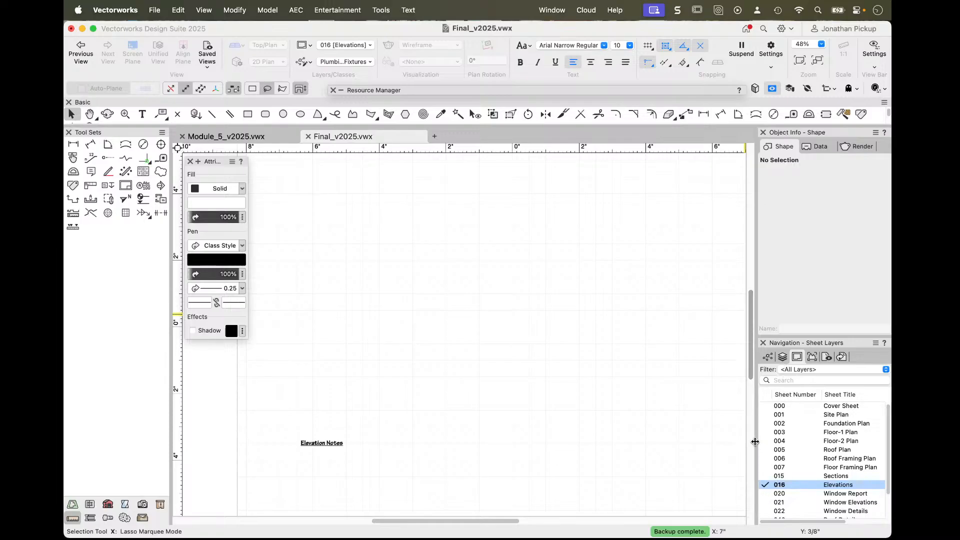
{"action": "scroll", "coordinate": [765, 487], "scroll_direction": "down", "scroll_amount": 2}
{"action": "scroll", "coordinate": [764, 483], "scroll_direction": "down", "scroll_amount": 1}
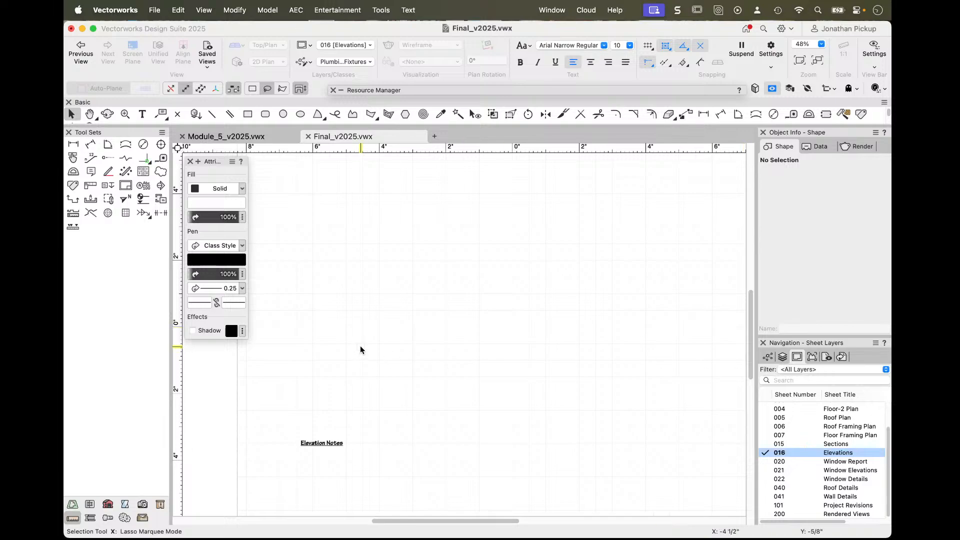
{"action": "middle_click_drag", "start_coordinate": [363, 283], "coordinate": [389, 346]}
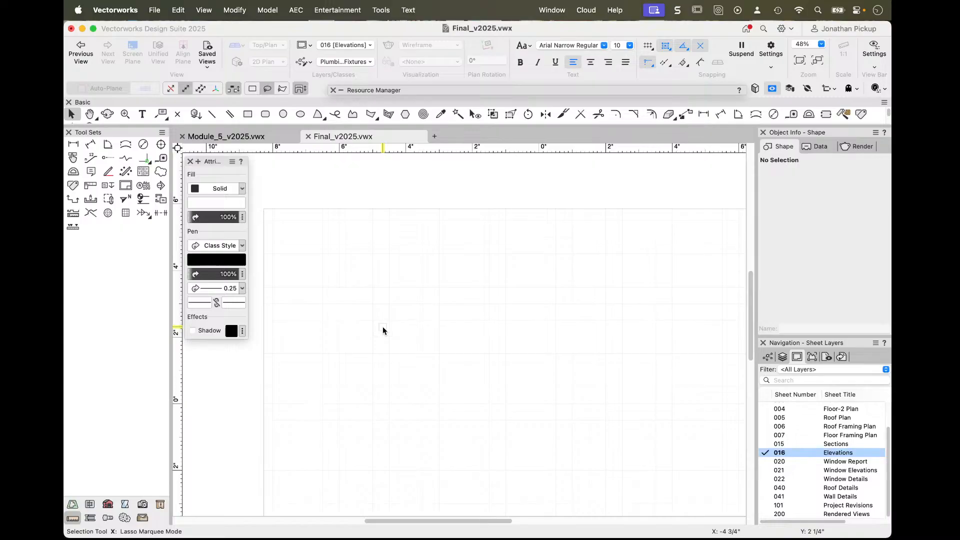
{"action": "left_click", "coordinate": [382, 330]}
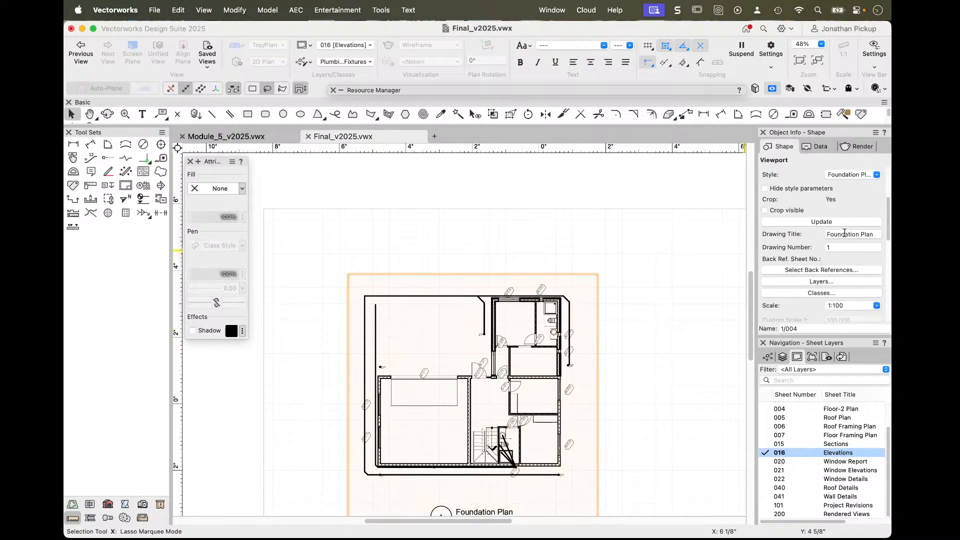
- Replace the pasted viewport's style with JP Elevation - North from the archoncad library v2025 file, using the existing line types for name conflicts
{"action": "left_click", "coordinate": [855, 175]}
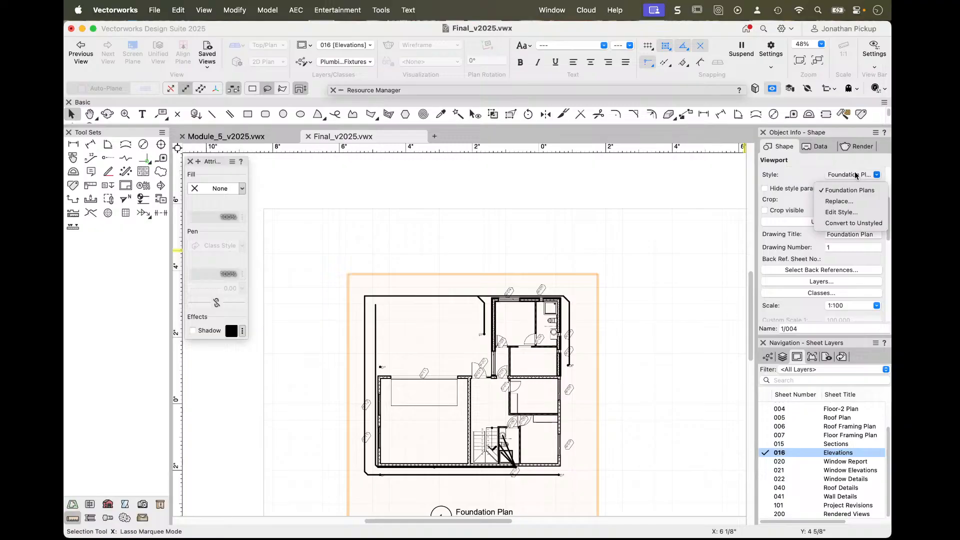
{"action": "left_click", "coordinate": [839, 201]}
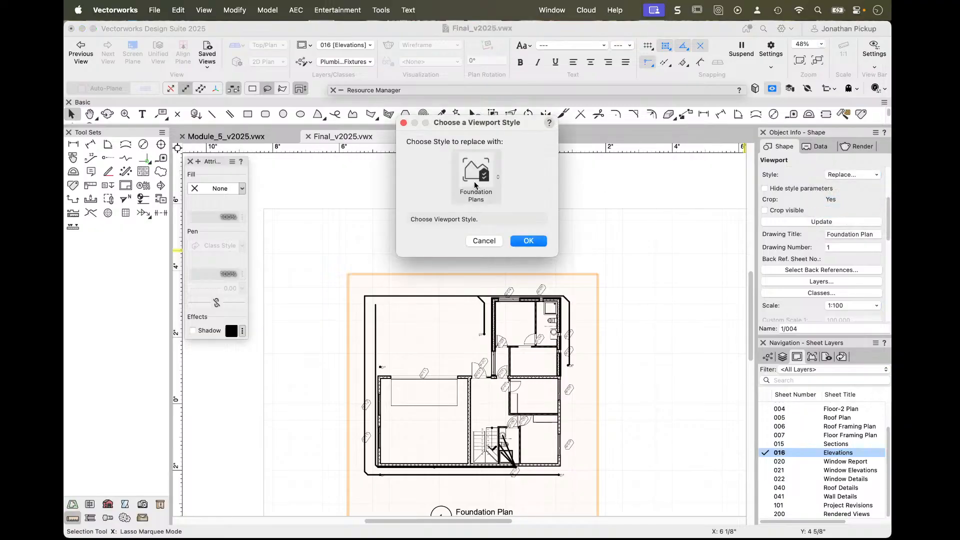
{"action": "left_click", "coordinate": [475, 185]}
{"action": "left_click", "coordinate": [494, 277]}
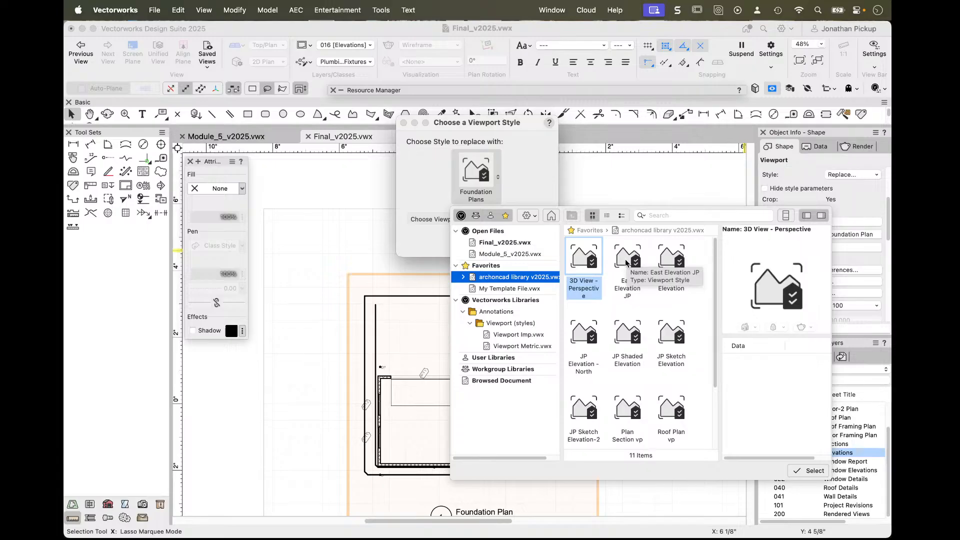
{"action": "left_click", "coordinate": [578, 340]}
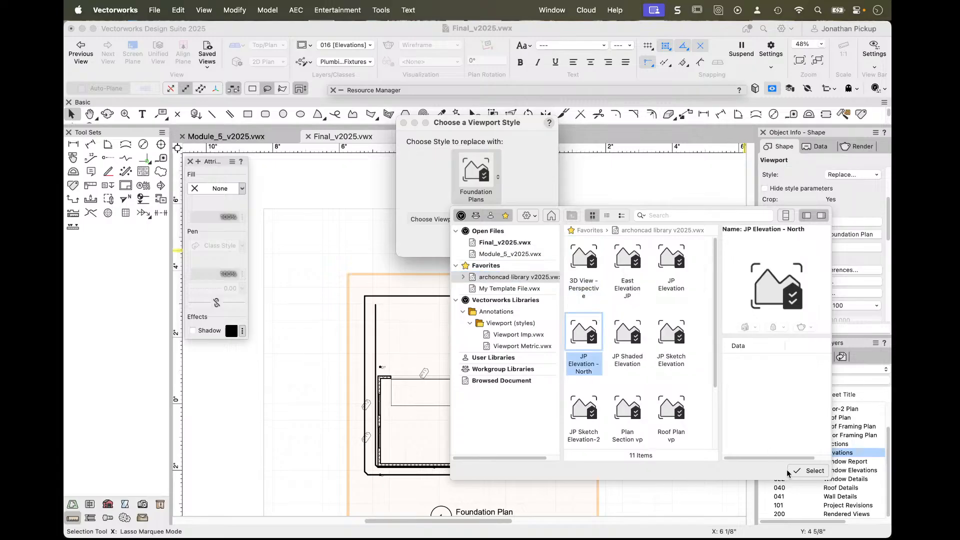
{"action": "left_click", "coordinate": [808, 471]}
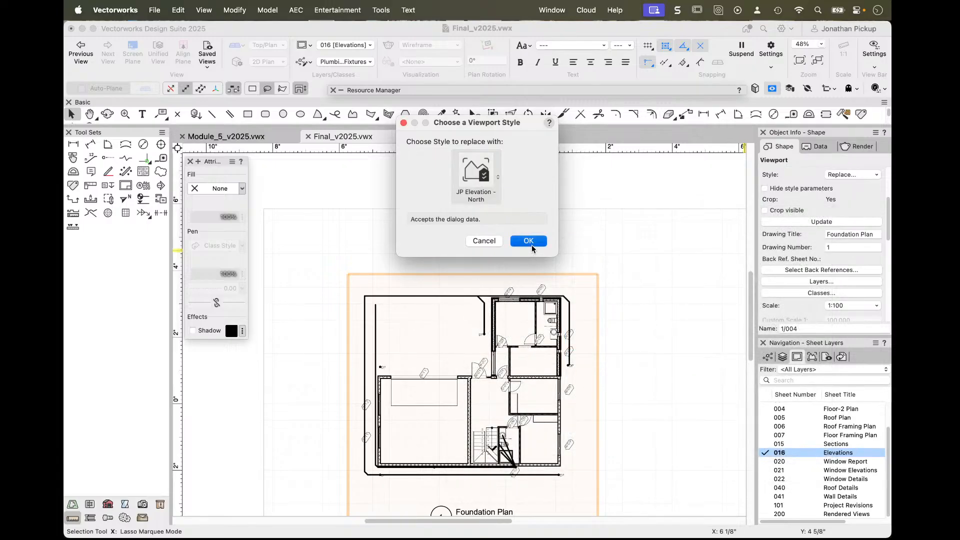
{"action": "left_click", "coordinate": [529, 242]}
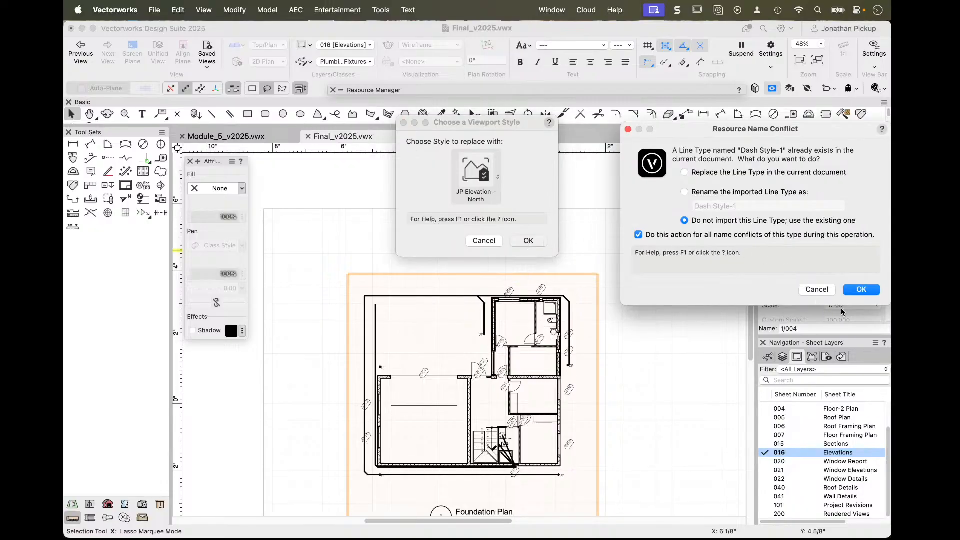
{"action": "left_click", "coordinate": [861, 290]}
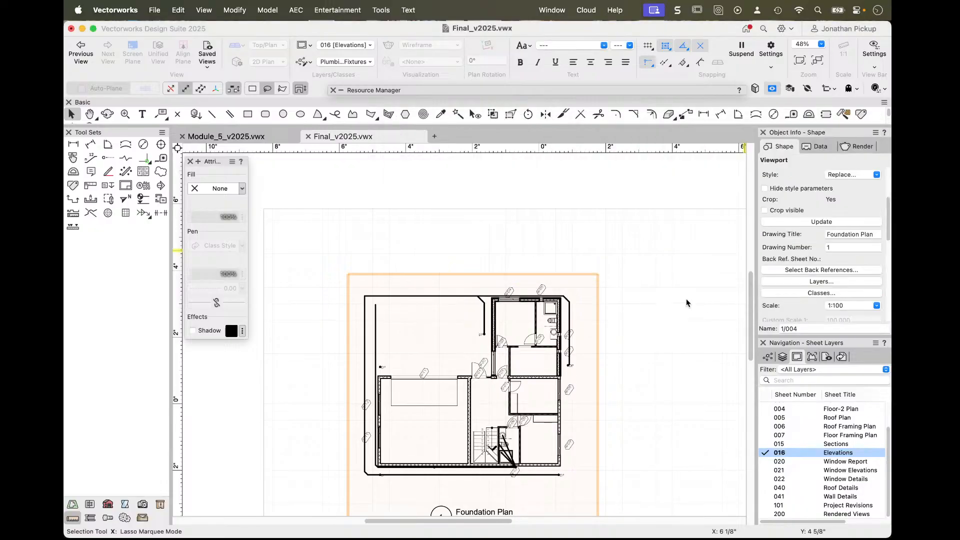
- Delete the crop rectangle of the elevation viewport and return to the sheet
{"action": "scroll", "coordinate": [630, 303], "scroll_direction": "down", "scroll_amount": 2}
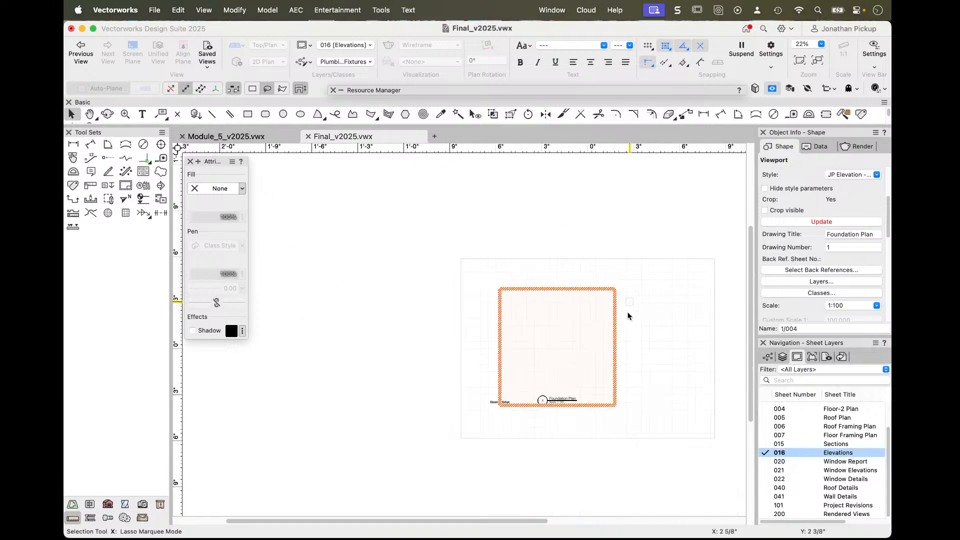
{"action": "right_click", "coordinate": [612, 295]}
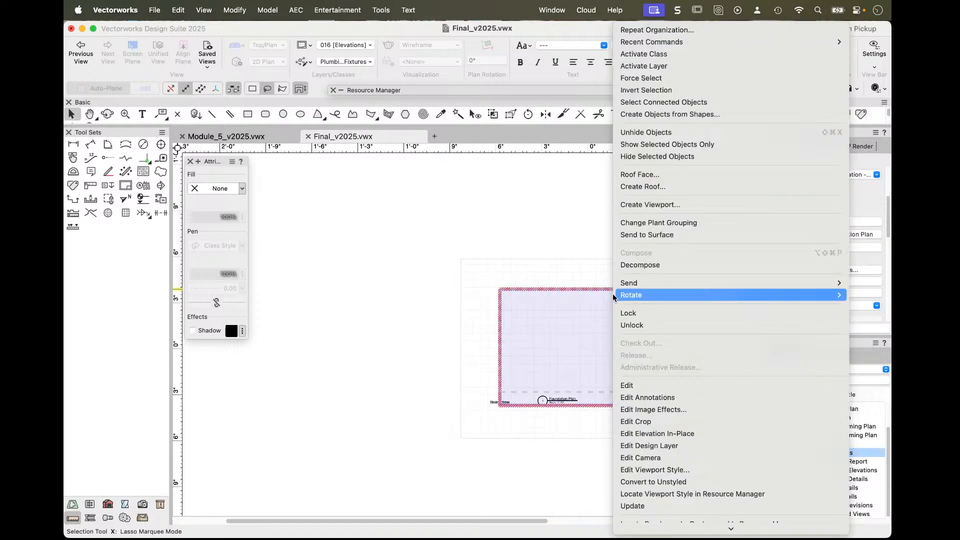
{"action": "left_click", "coordinate": [635, 421]}
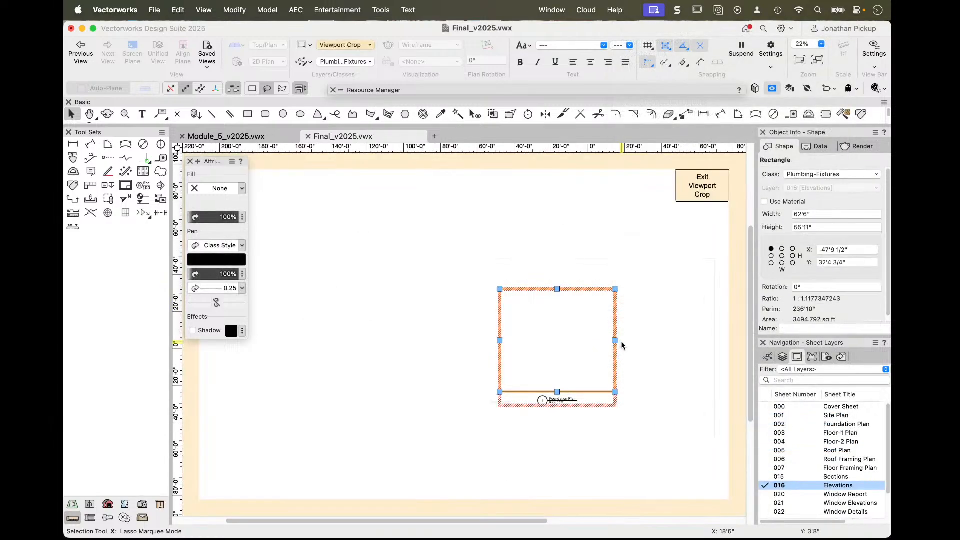
{"action": "key", "text": "Delete"}
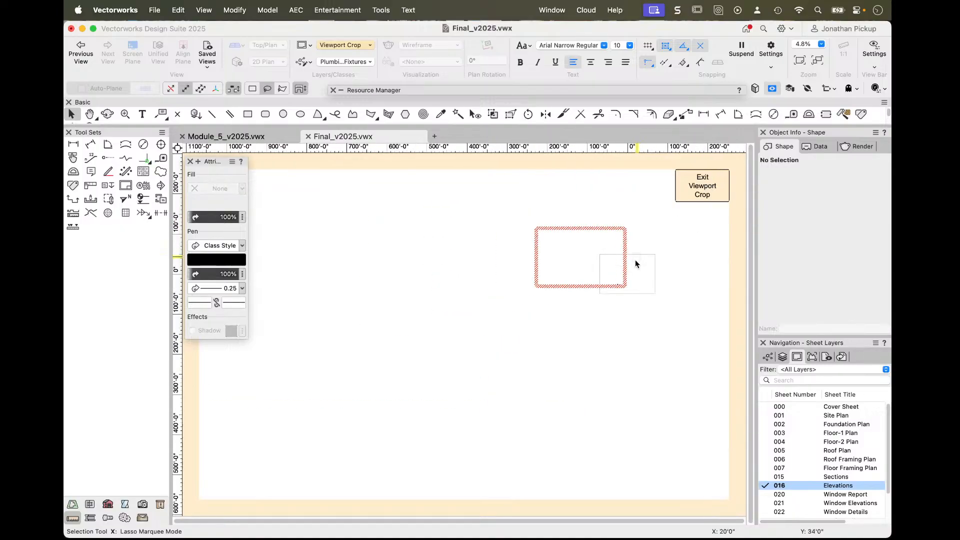
{"action": "left_click", "coordinate": [683, 189]}
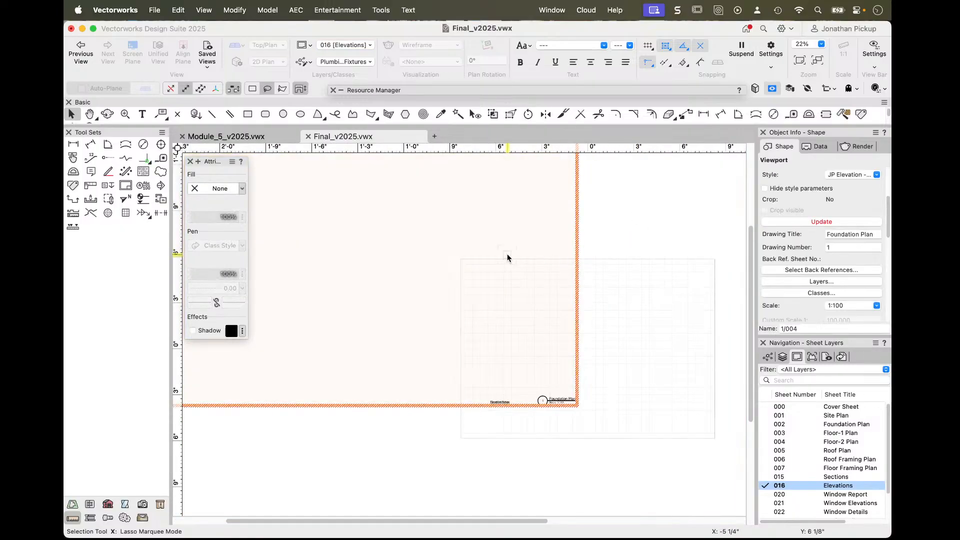
{"action": "scroll", "coordinate": [507, 255], "scroll_direction": "down", "scroll_amount": 3}
{"action": "scroll", "coordinate": [421, 242], "scroll_direction": "up", "scroll_amount": 3}
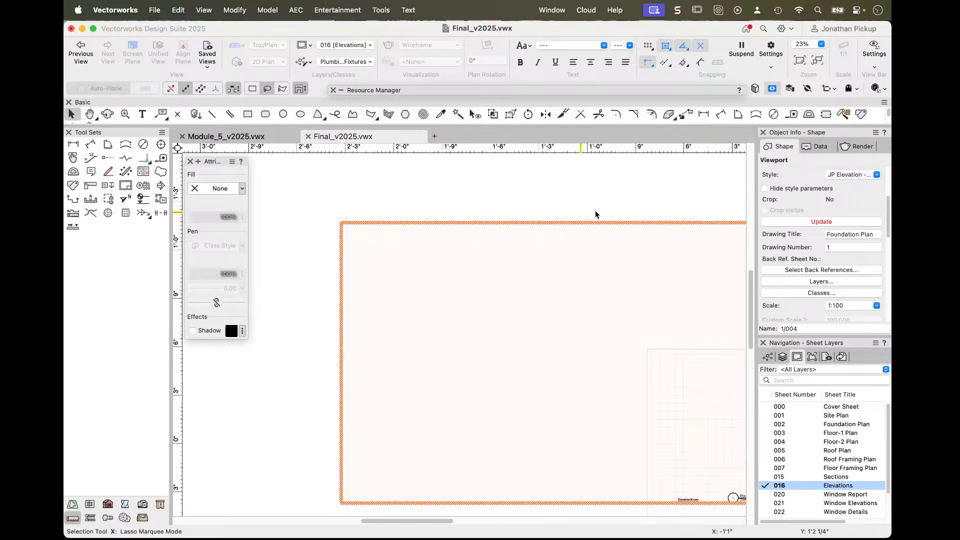
- Make the 2-Floor, 2-Roof and Site Model layers visible in the elevation viewport
{"action": "left_click", "coordinate": [822, 282]}
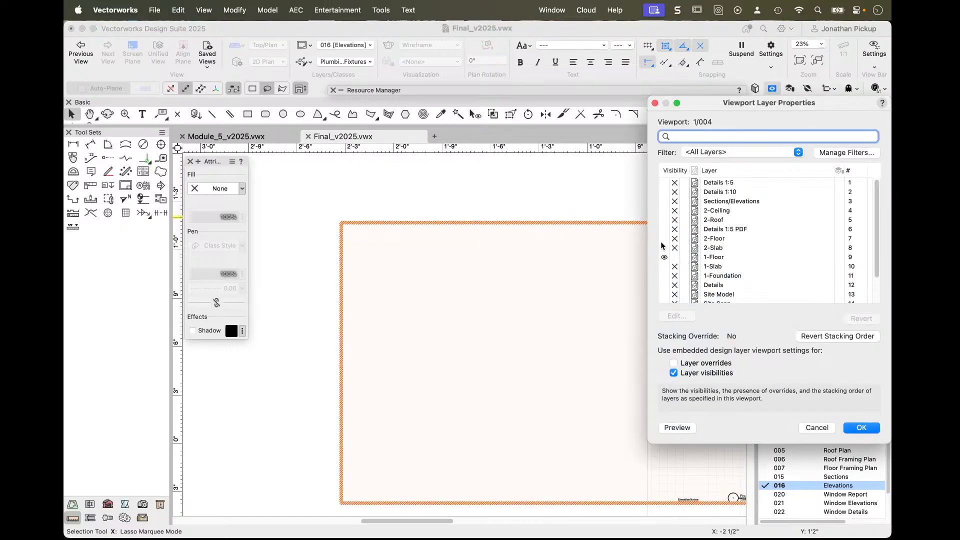
{"action": "left_click", "coordinate": [662, 238]}
{"action": "left_click", "coordinate": [662, 220]}
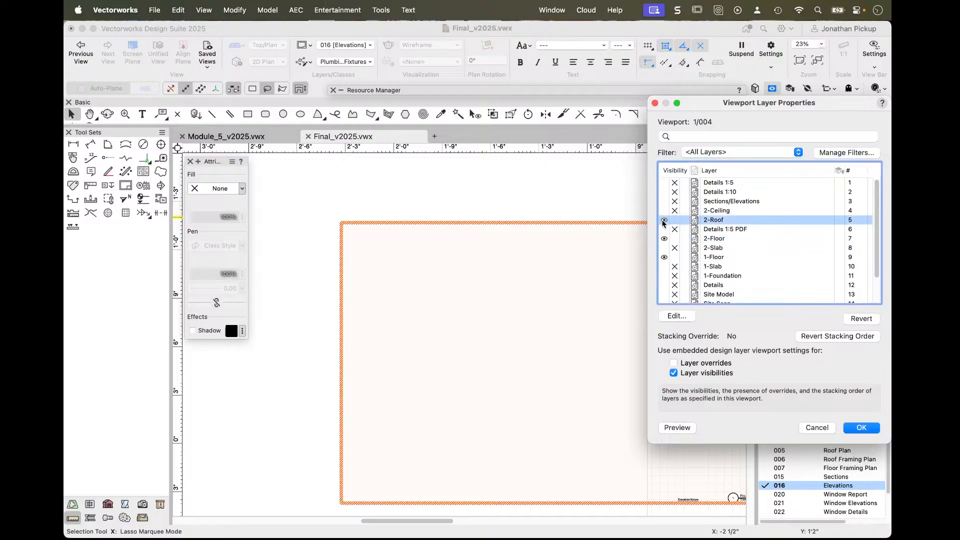
{"action": "scroll", "coordinate": [668, 277], "scroll_direction": "down", "scroll_amount": 2}
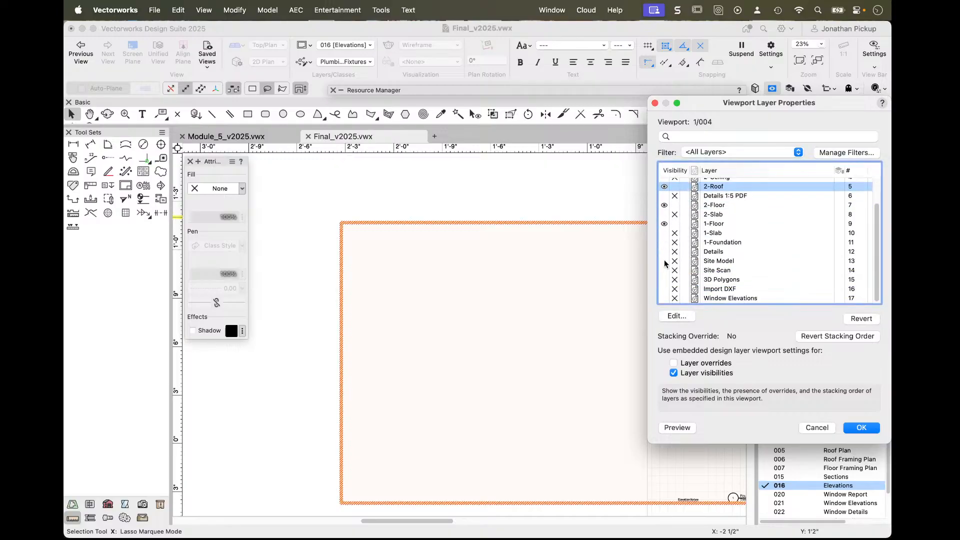
{"action": "left_click", "coordinate": [664, 261]}
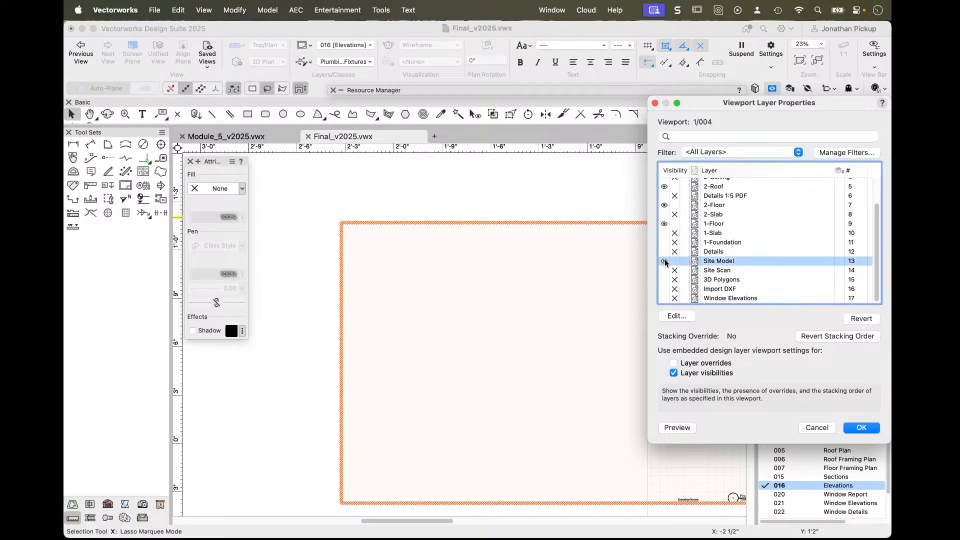
{"action": "left_click", "coordinate": [861, 427]}
{"action": "scroll", "coordinate": [588, 334], "scroll_direction": "down", "scroll_amount": 2}
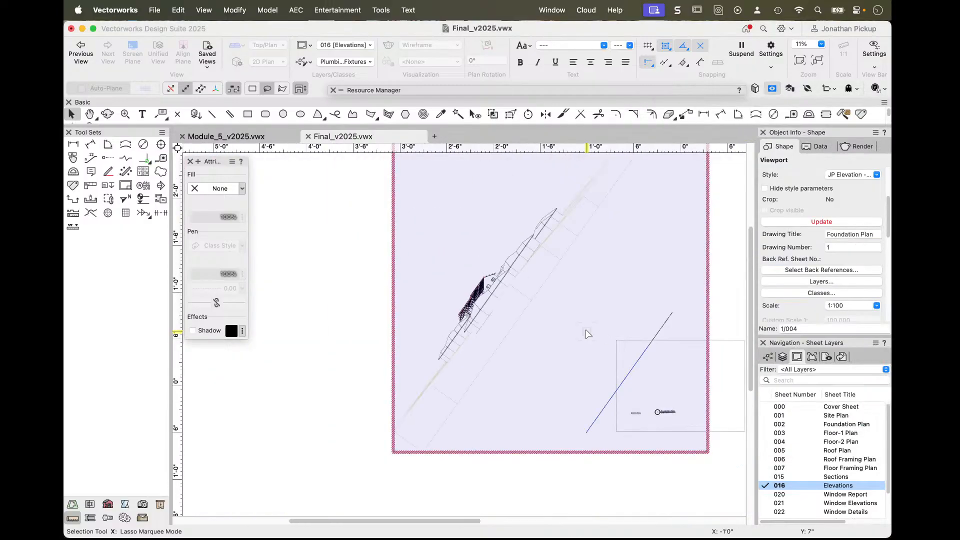
- Set the elevation viewport's rotation to 0°
{"action": "scroll", "coordinate": [829, 271], "scroll_direction": "down", "scroll_amount": 3}
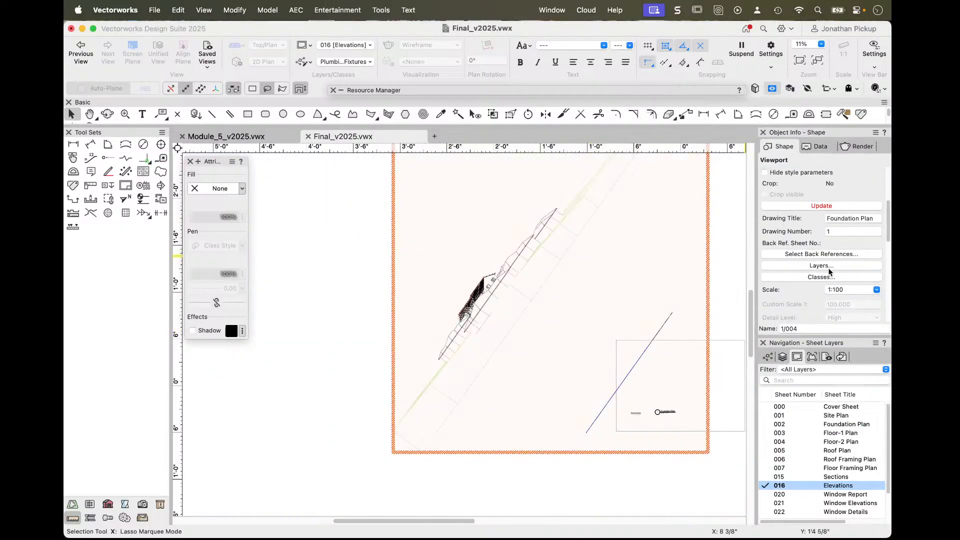
{"action": "scroll", "coordinate": [833, 280], "scroll_direction": "up", "scroll_amount": 5}
{"action": "double_click", "coordinate": [851, 225]}
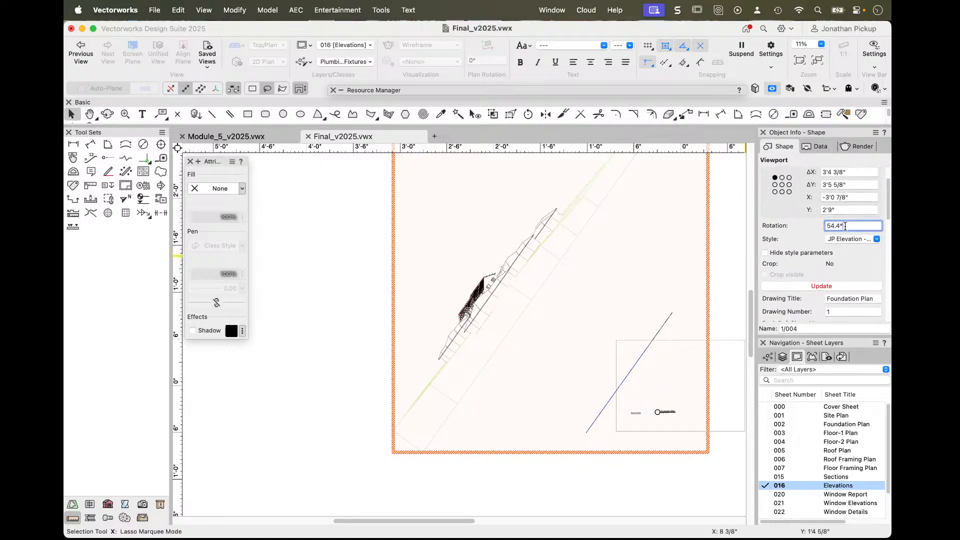
{"action": "type", "text": "0"}
{"action": "key", "text": "Return"}
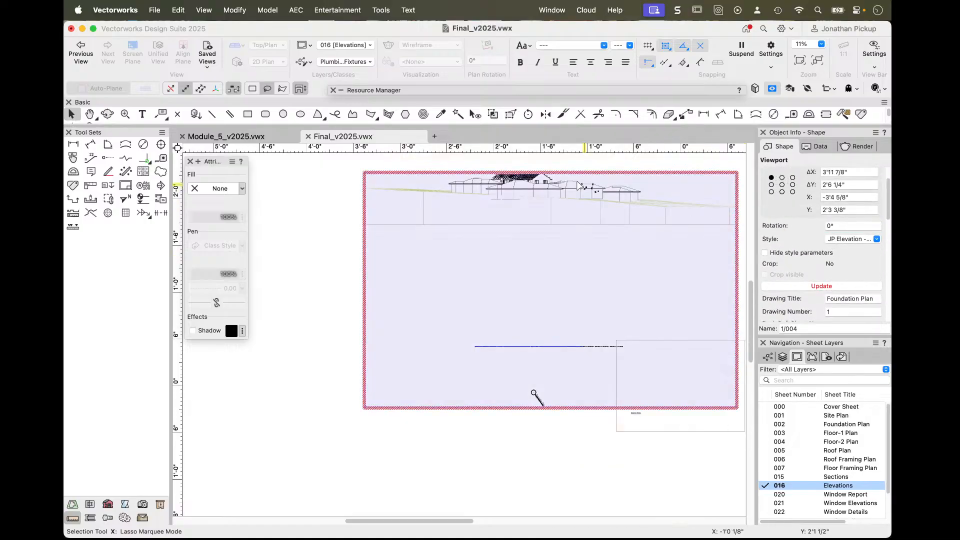
- Delete the elevation viewport from the Elevations sheet and fit the sheet in the view
{"action": "scroll", "coordinate": [520, 162], "scroll_direction": "up", "scroll_amount": 4}
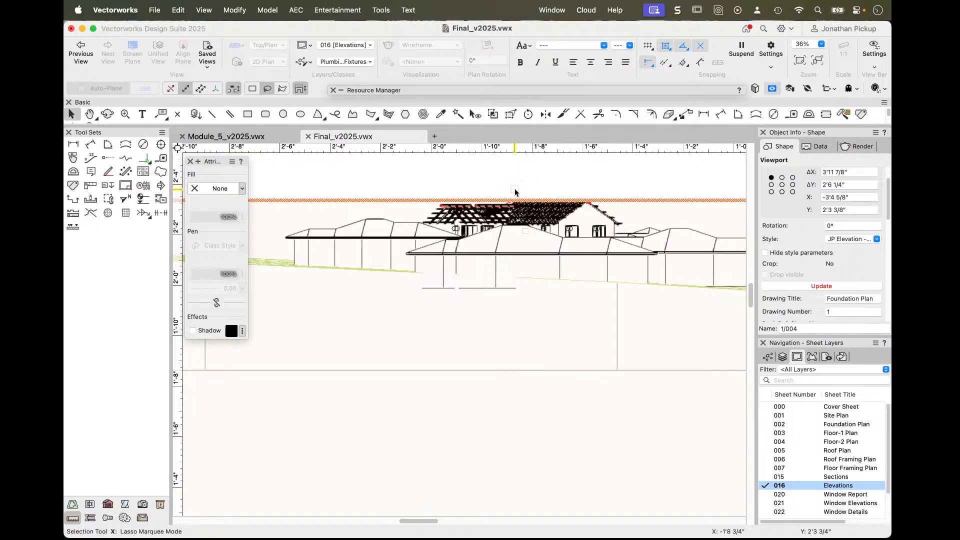
{"action": "key", "text": "Delete"}
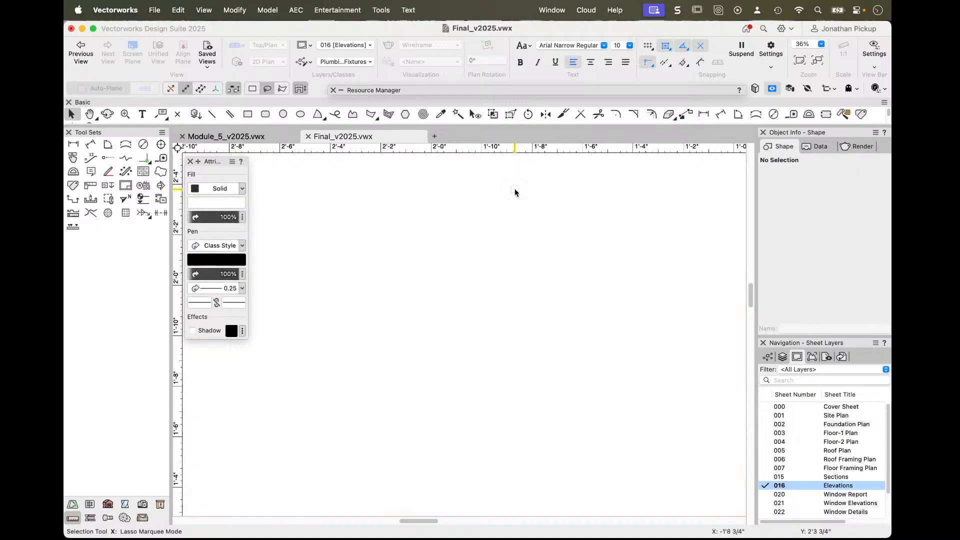
{"action": "key", "text": "super+4"}
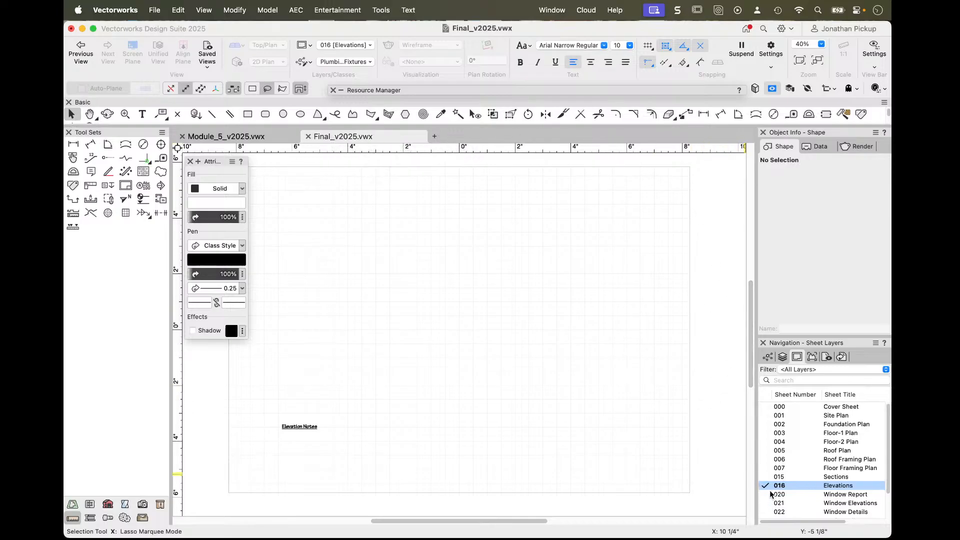
- Switch through the Floor-1 Plan sheet to the design layers and make 1-Floor visible and active
{"action": "left_click", "coordinate": [765, 433]}
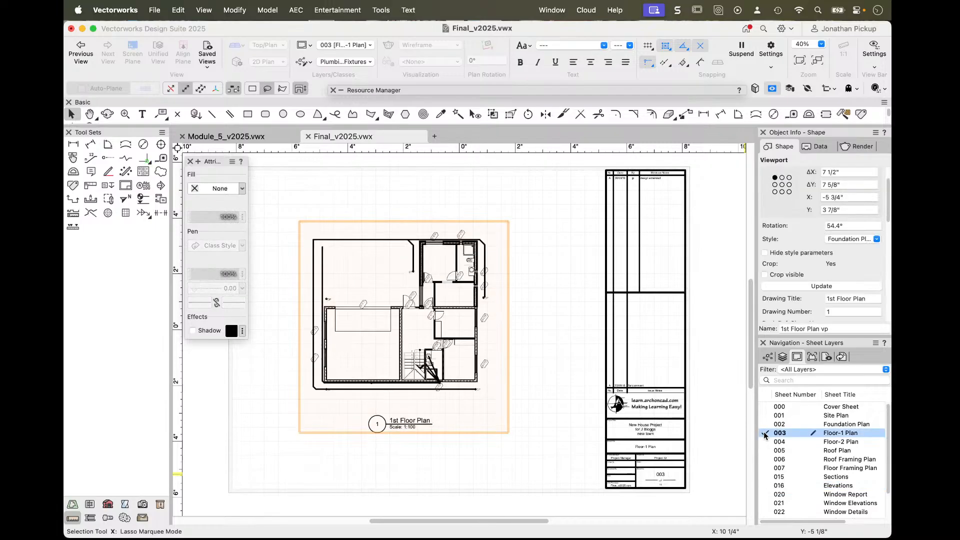
{"action": "left_click", "coordinate": [782, 358]}
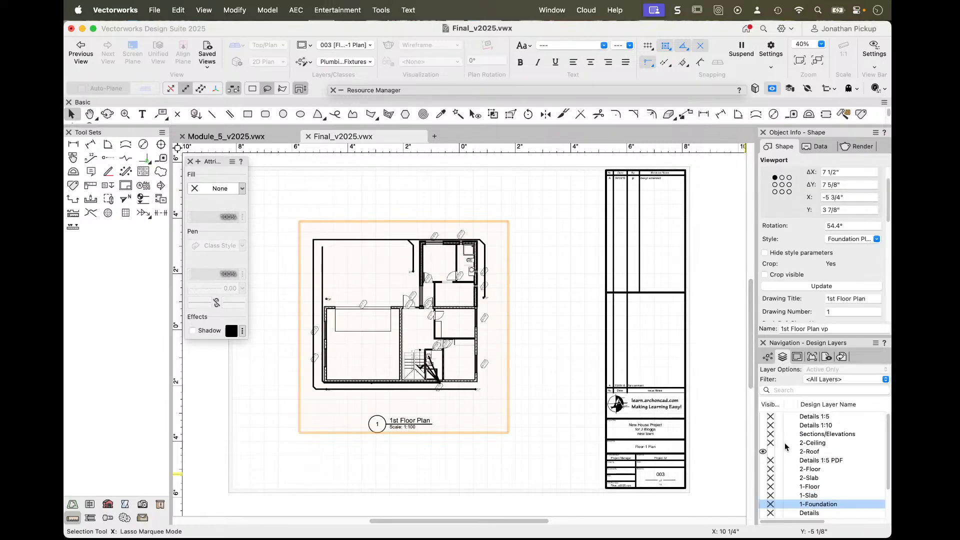
{"action": "left_click", "coordinate": [762, 487]}
{"action": "left_click", "coordinate": [791, 487]}
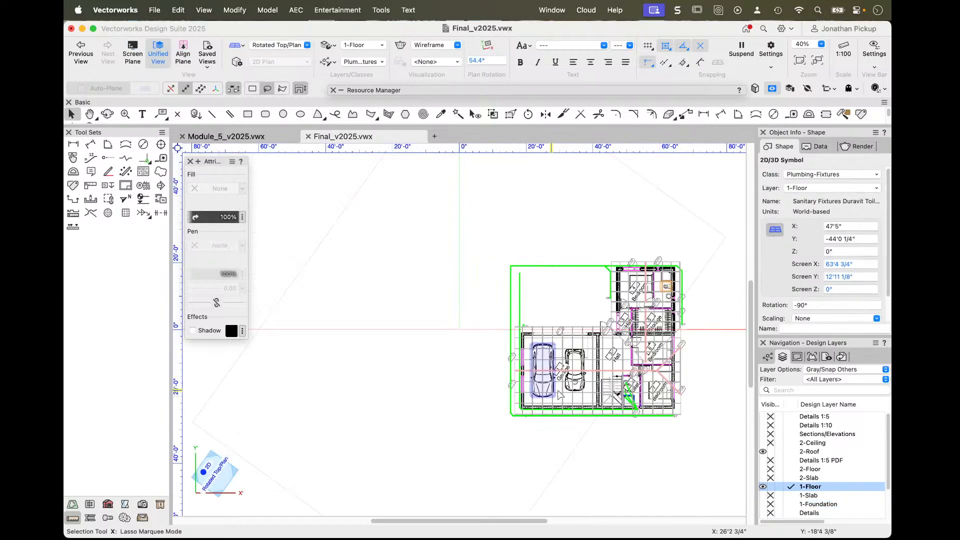
- Start a section viewport with a horizontal section line about 69' long just above the house, facing down toward the plan
{"action": "scroll", "coordinate": [490, 400], "scroll_direction": "up", "scroll_amount": 5}
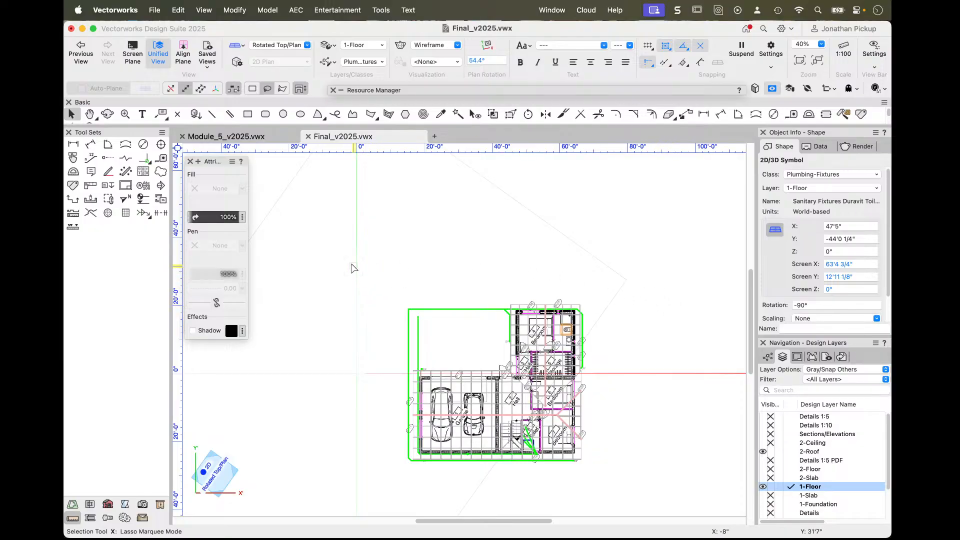
{"action": "left_click", "coordinate": [202, 10]}
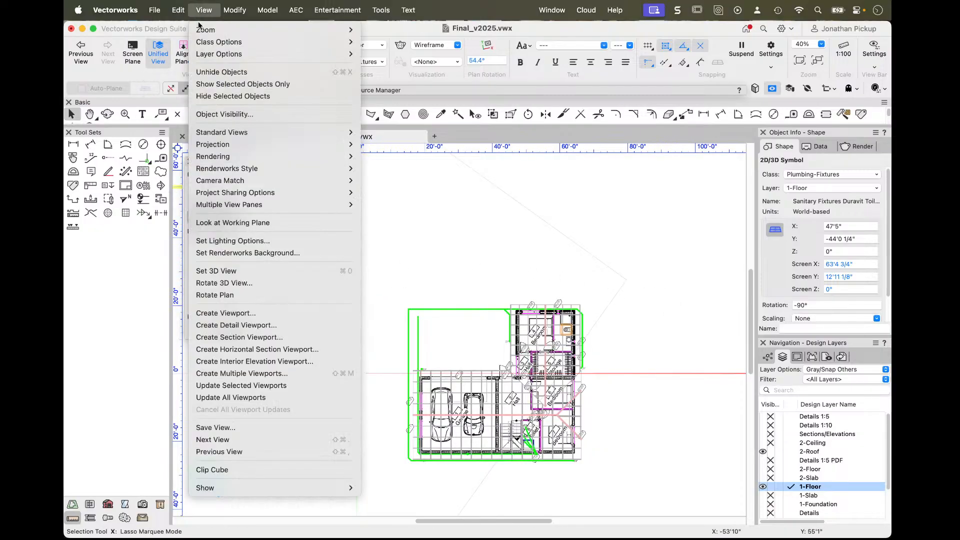
{"action": "left_click", "coordinate": [255, 341]}
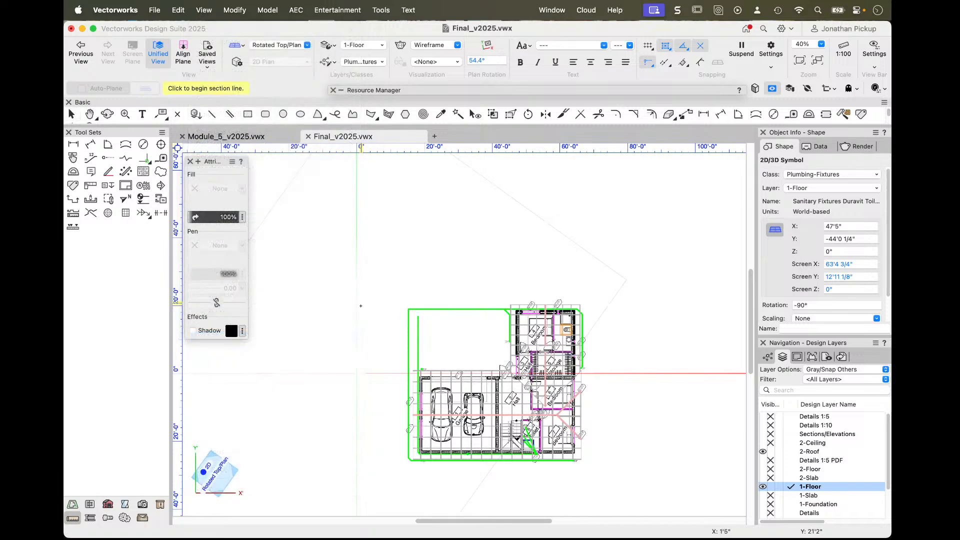
{"action": "left_click", "coordinate": [381, 298]}
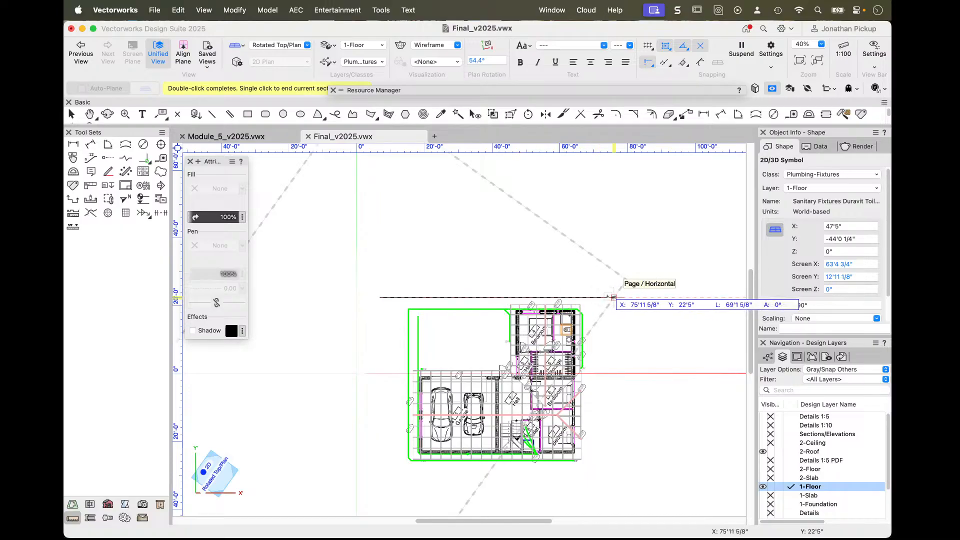
{"action": "double_click", "coordinate": [613, 297]}
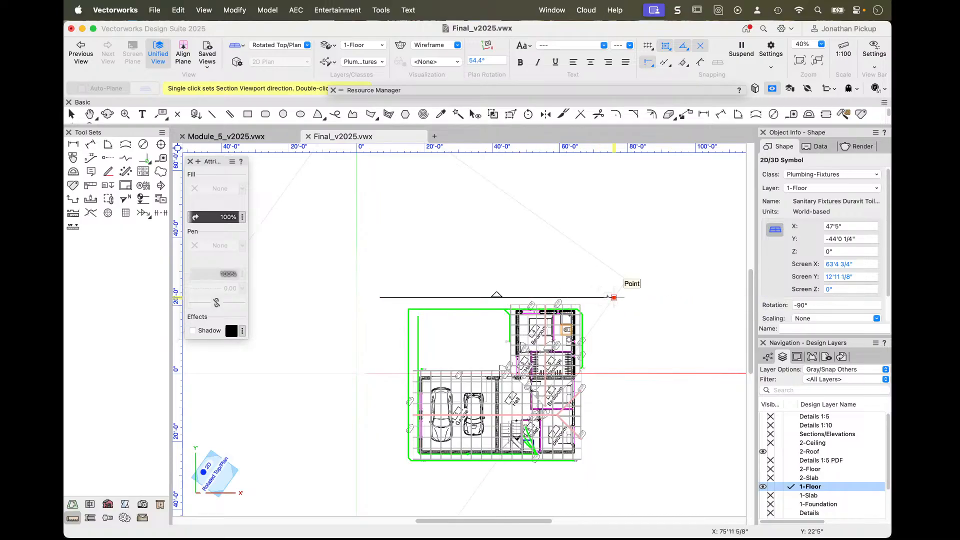
{"action": "left_click", "coordinate": [614, 326]}
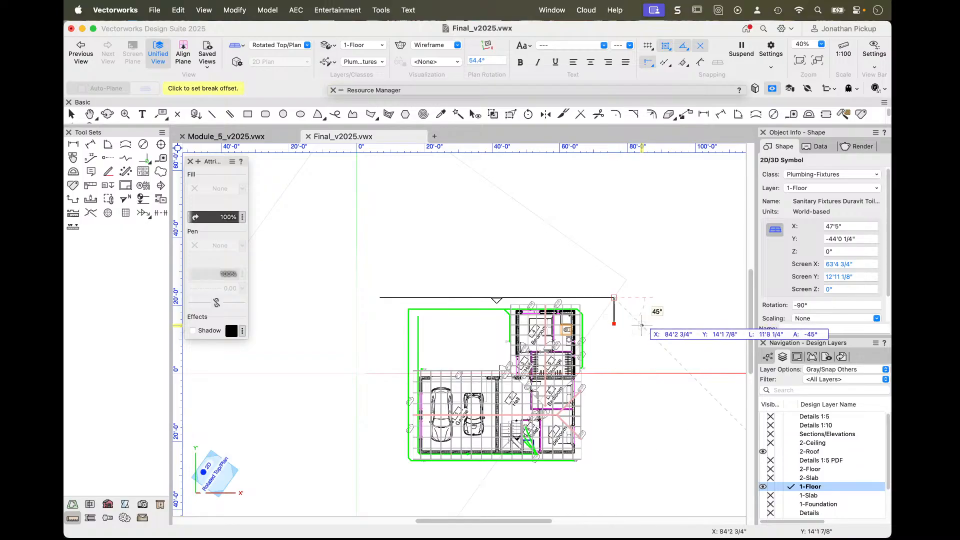
- Try stepping the section line down beyond its right end with several break offsets, and remove those breaks
{"action": "left_click", "coordinate": [685, 328]}
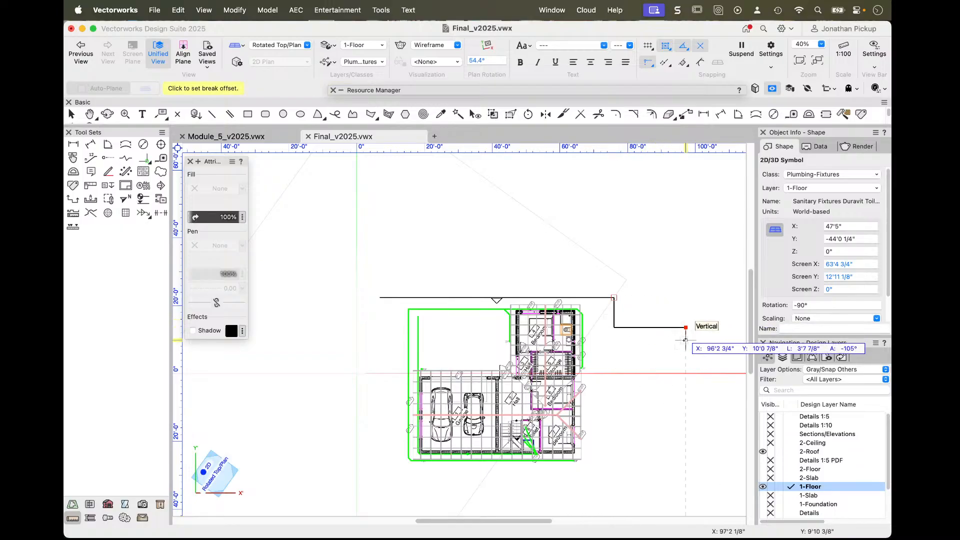
{"action": "left_click", "coordinate": [685, 350]}
{"action": "left_click", "coordinate": [732, 350]}
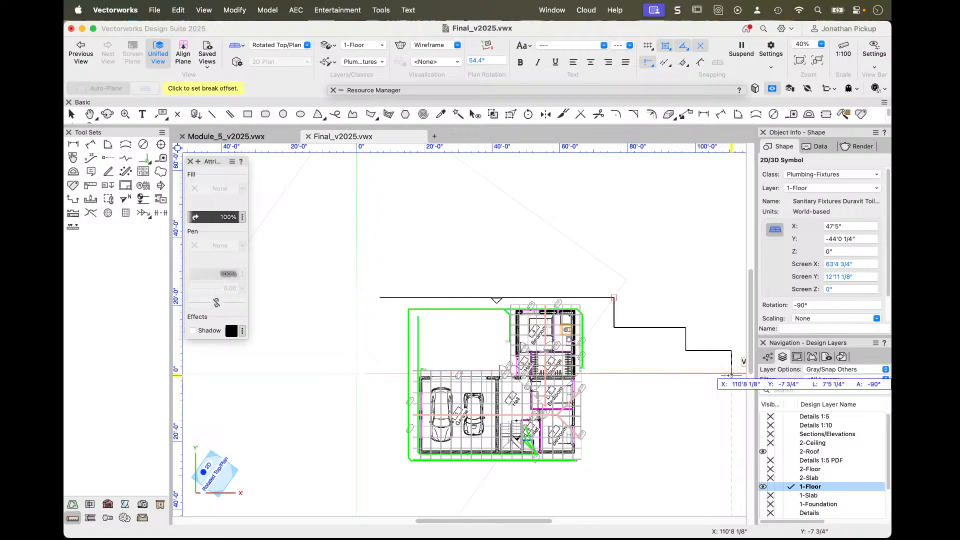
{"action": "key", "text": "BackSpace"}
{"action": "key", "text": "BackSpace"}
{"action": "key", "text": "BackSpace"}
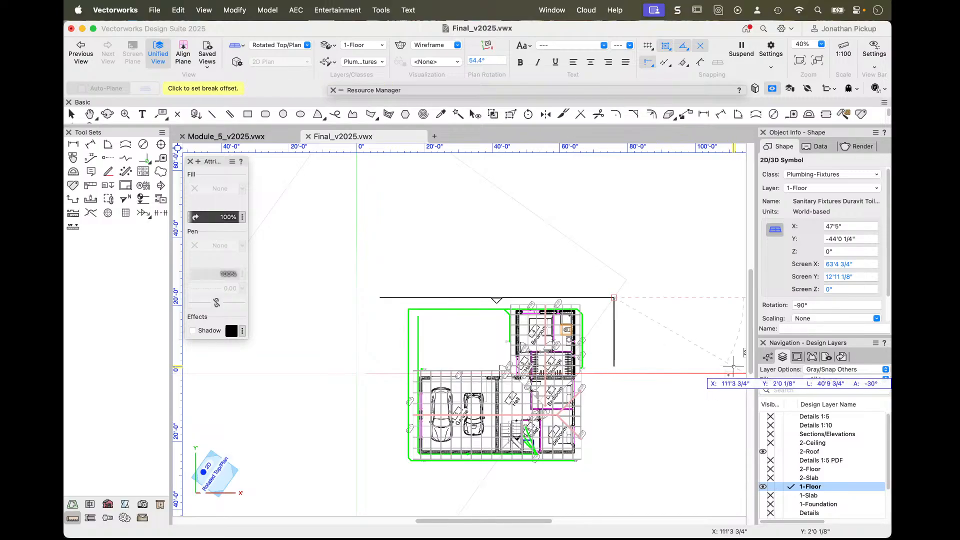
{"action": "key", "text": "BackSpace"}
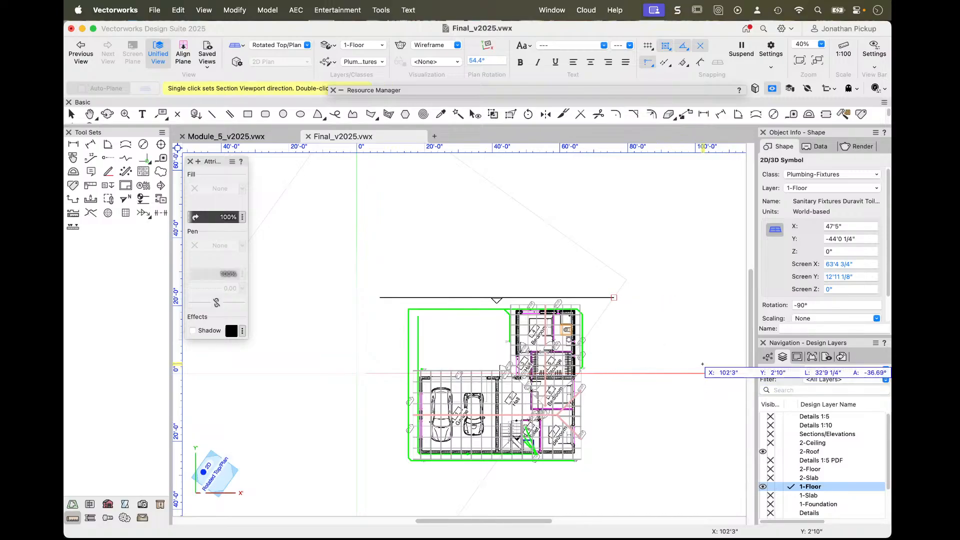
- Complete the section line toward the house and browse the viewport styles, keeping the section viewport Unstyled
{"action": "left_click", "coordinate": [614, 298]}
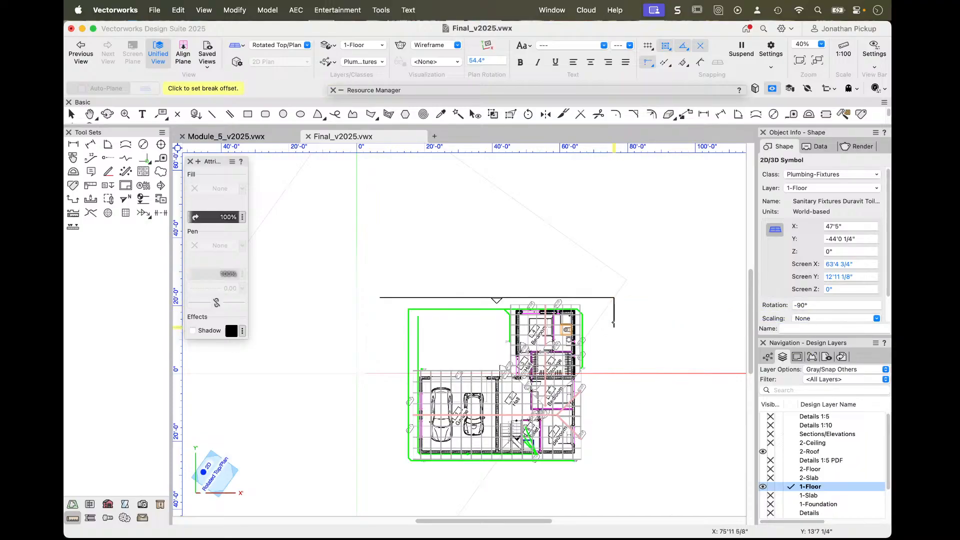
{"action": "left_click", "coordinate": [614, 324]}
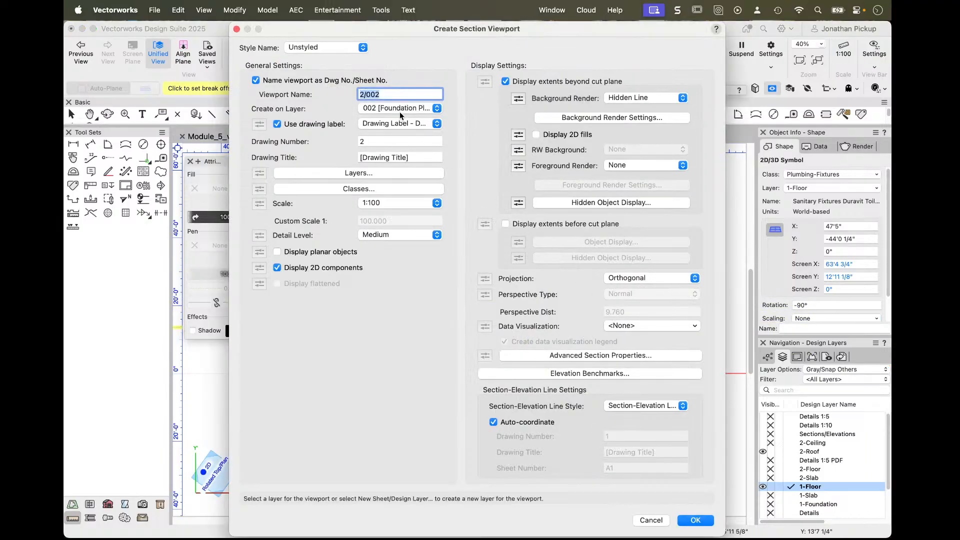
{"action": "left_click", "coordinate": [325, 46]}
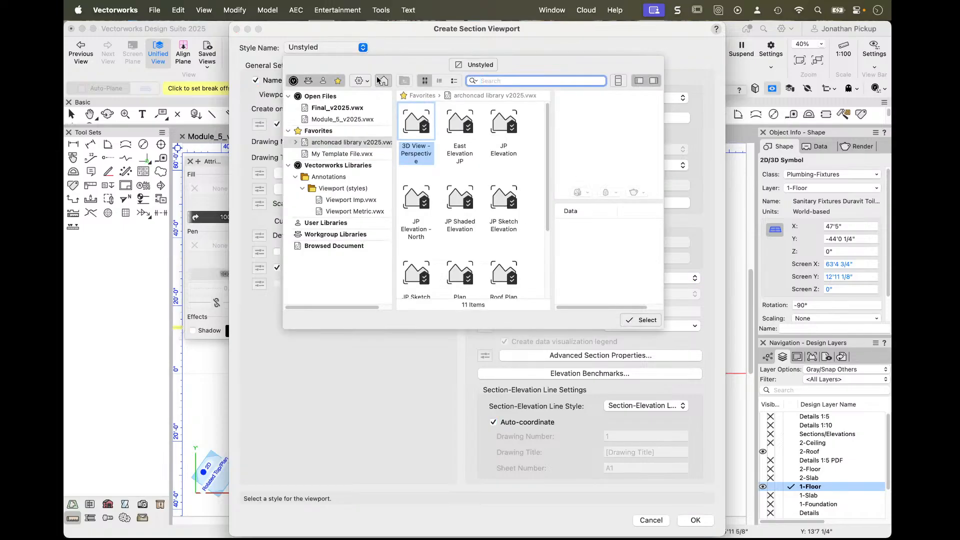
{"action": "left_click", "coordinate": [382, 46]}
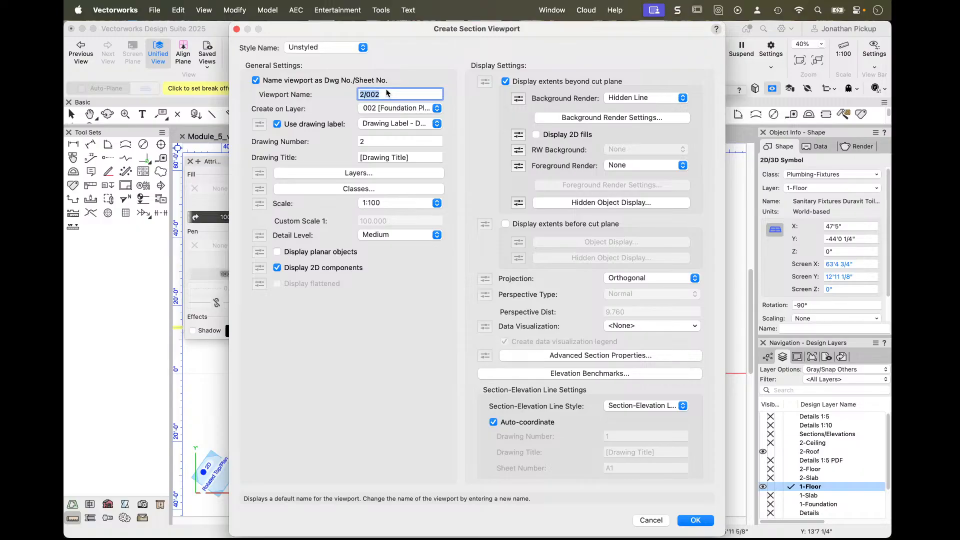
- Enter North Elevation as the viewport name and choose the Sections/Elevations design layer as its destination
{"action": "type", "text": "North Elevation"}
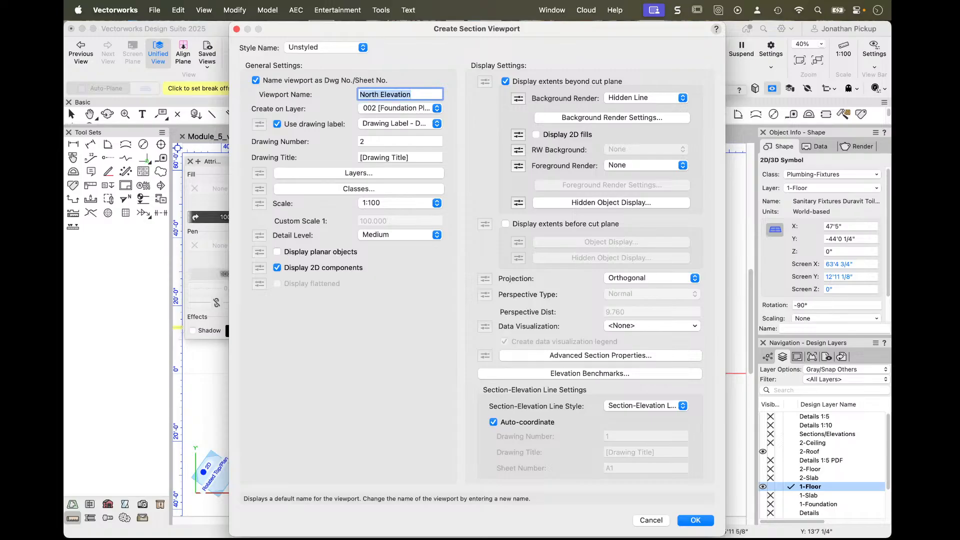
{"action": "key", "text": "Tab"}
{"action": "left_click", "coordinate": [398, 111]}
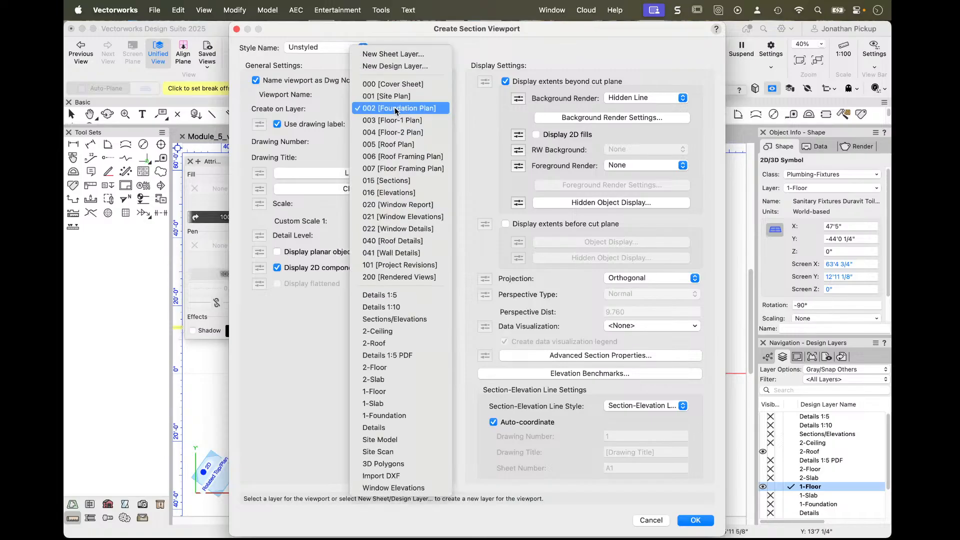
{"action": "left_click", "coordinate": [398, 319]}
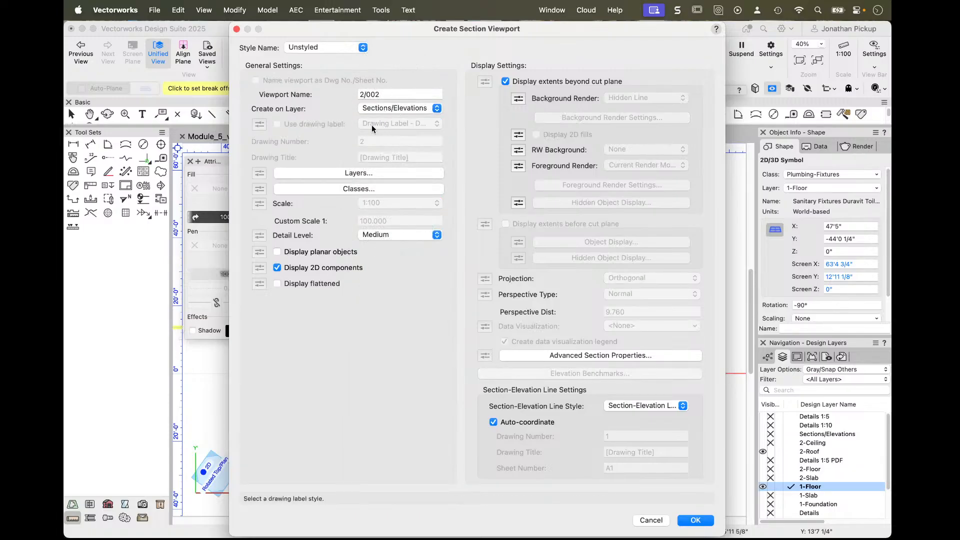
- Make the 1-Floor, 2-Floor, 2-Roof and Site Model layers visible in the section viewport
{"action": "left_click", "coordinate": [358, 173]}
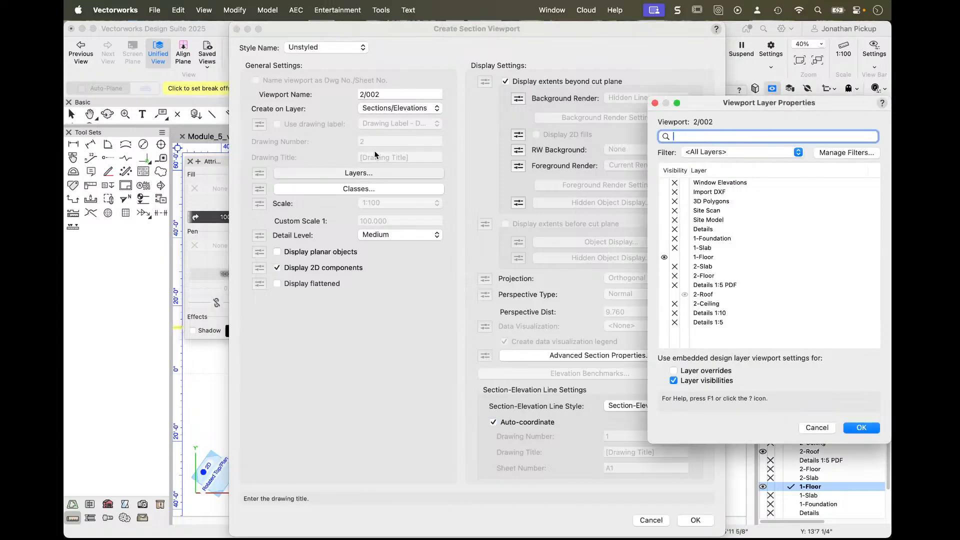
{"action": "left_click", "coordinate": [675, 257]}
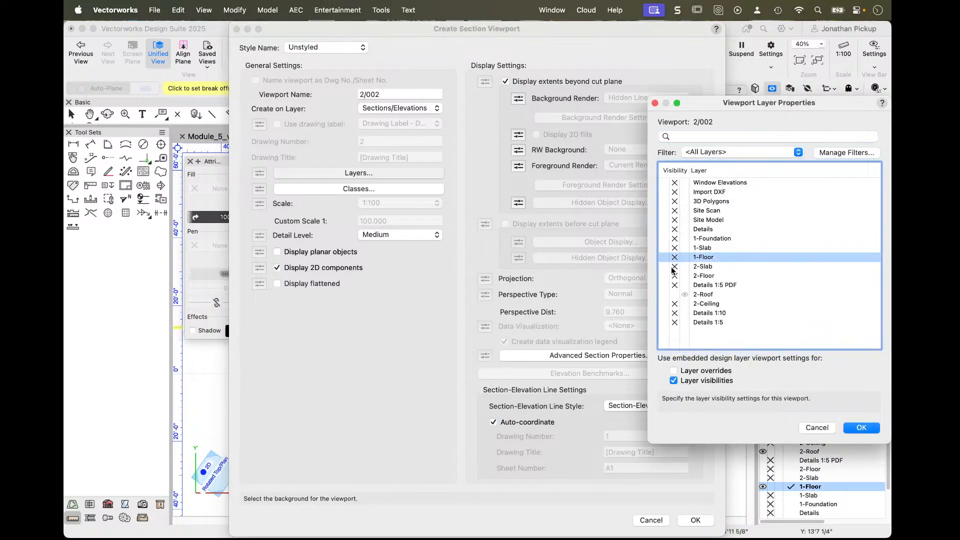
{"action": "left_click", "coordinate": [674, 295]}
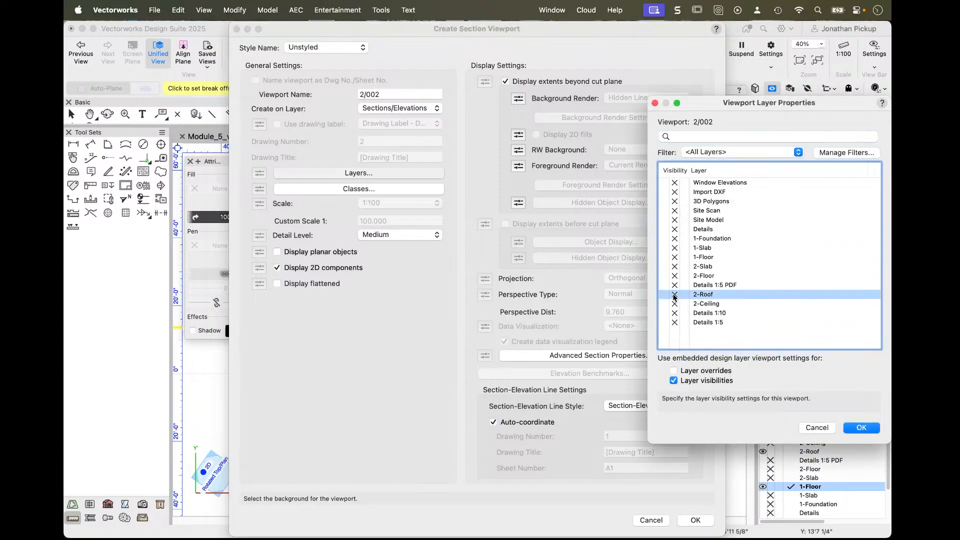
{"action": "left_click", "coordinate": [664, 295]}
{"action": "left_click", "coordinate": [664, 258]}
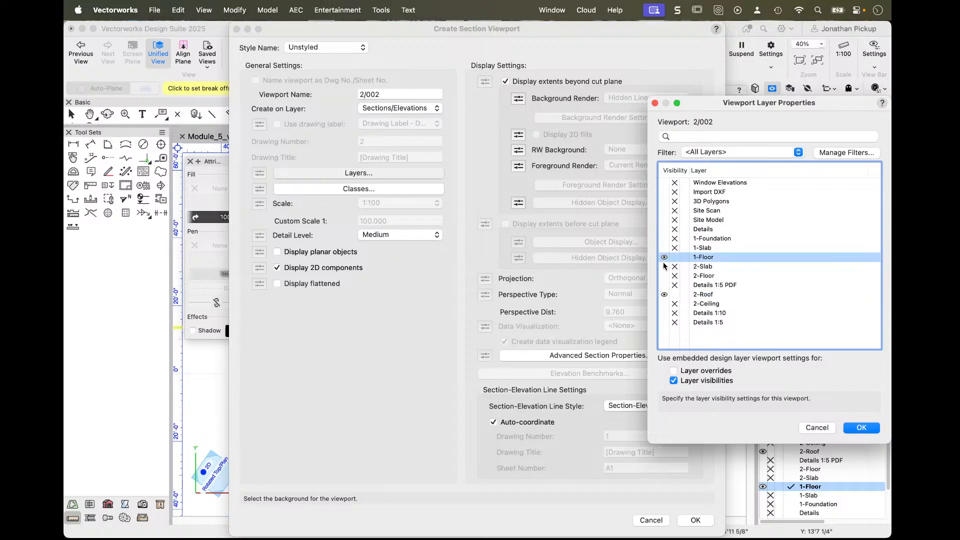
{"action": "left_click", "coordinate": [664, 276]}
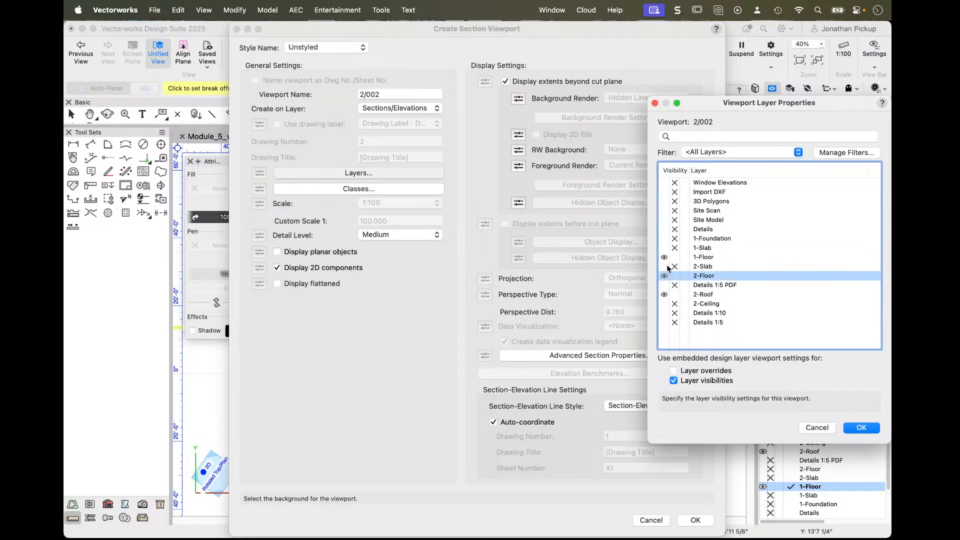
{"action": "left_click", "coordinate": [665, 221]}
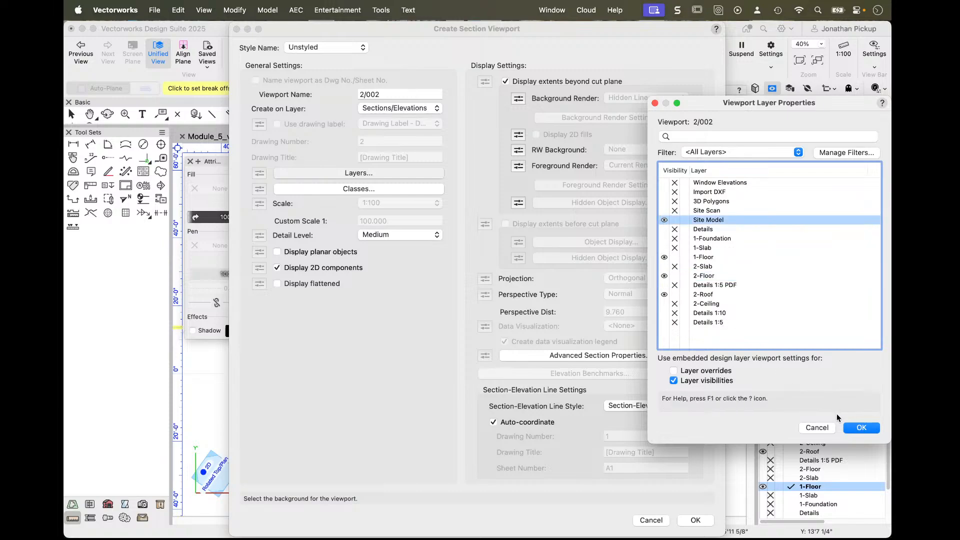
{"action": "left_click", "coordinate": [861, 427]}
- Review the class visibilities for the section viewport
{"action": "left_click", "coordinate": [407, 190]}
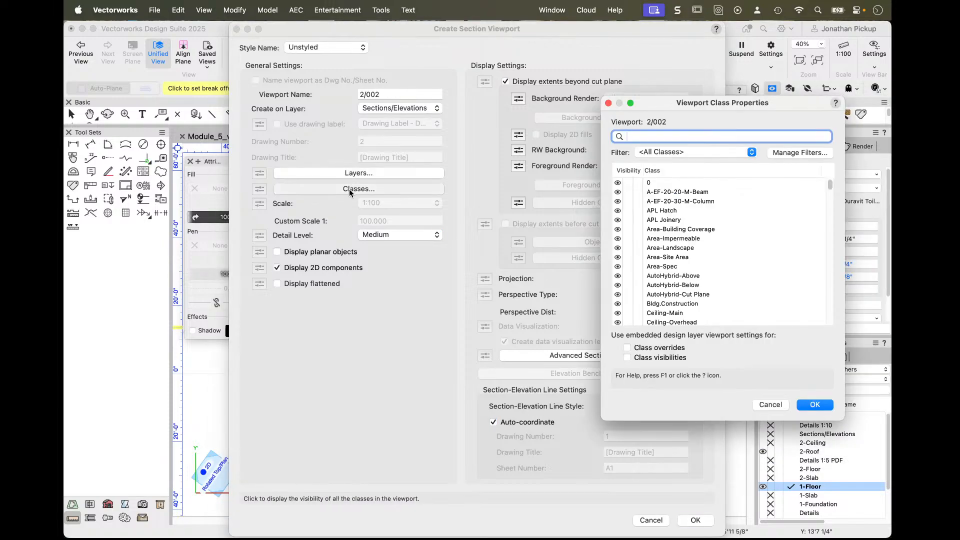
{"action": "scroll", "coordinate": [684, 209], "scroll_direction": "down", "scroll_amount": 15}
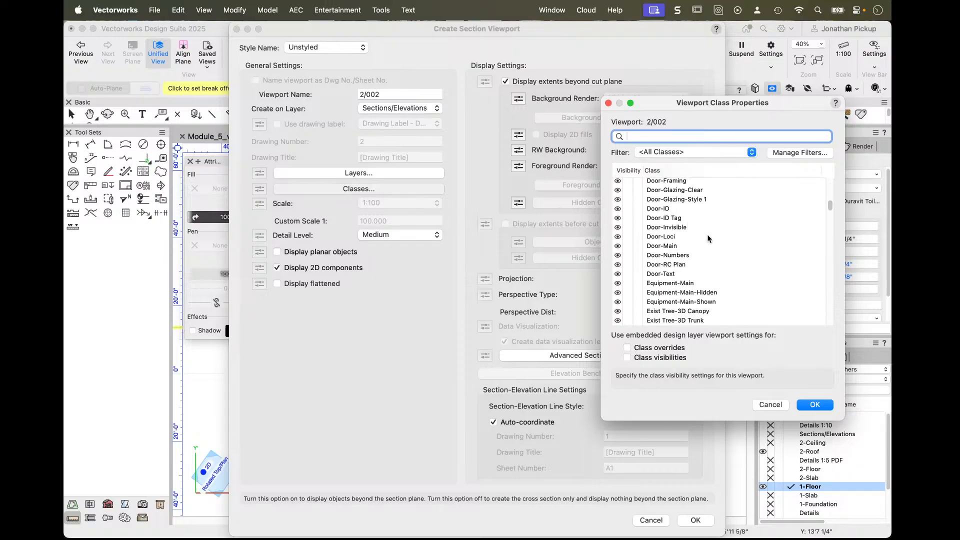
{"action": "left_click", "coordinate": [810, 405]}
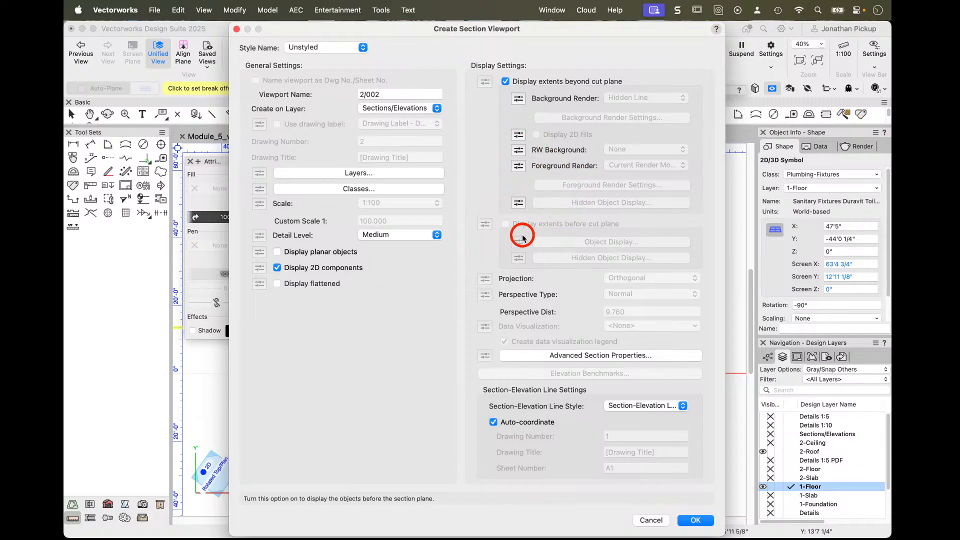
- Set the extents beyond the cut plane to a finite depth of 10'0" and create the section viewport
{"action": "left_click", "coordinate": [580, 356]}
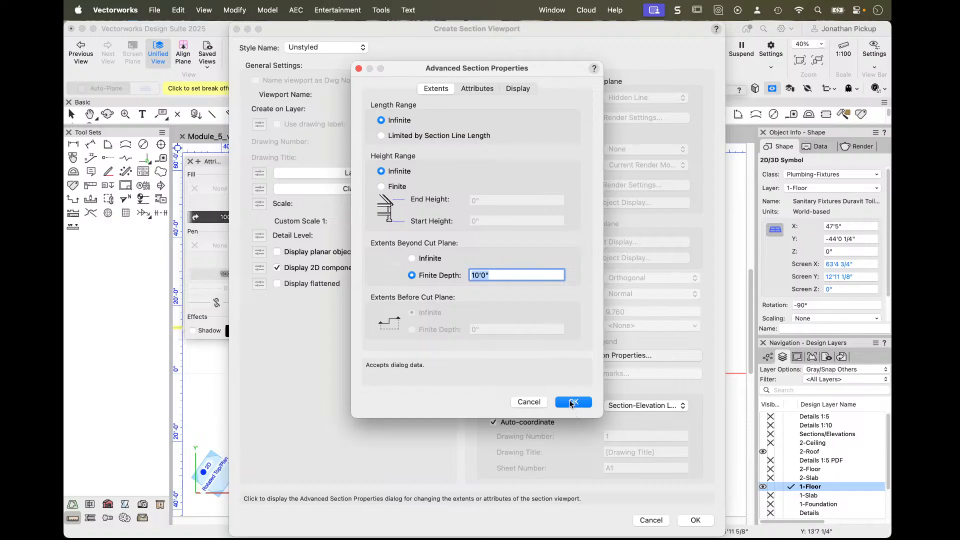
{"action": "left_click", "coordinate": [412, 259]}
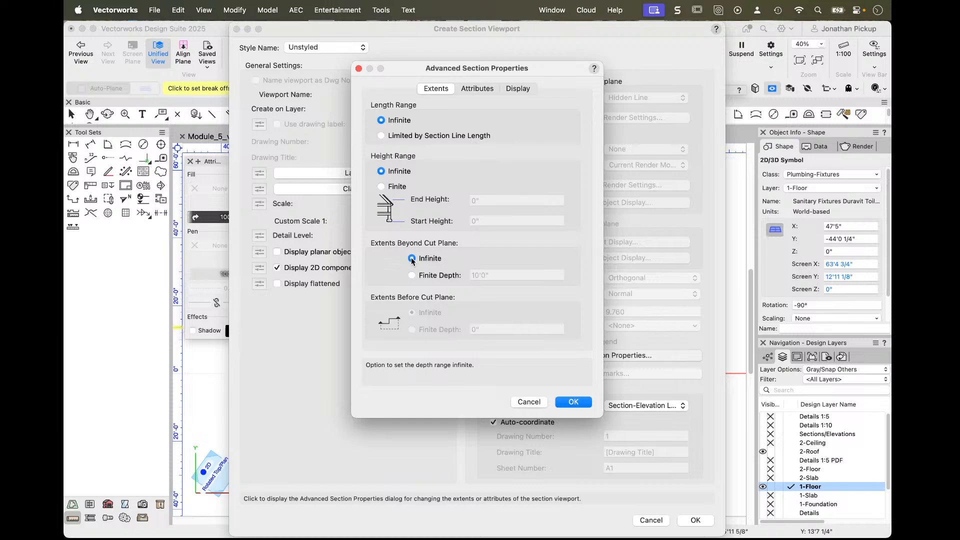
{"action": "left_click", "coordinate": [412, 275]}
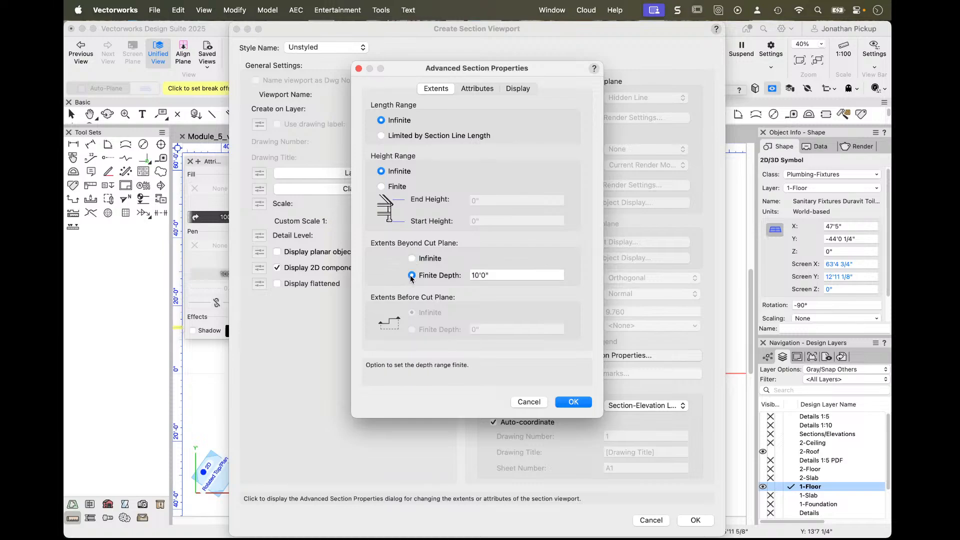
{"action": "key", "text": "Tab"}
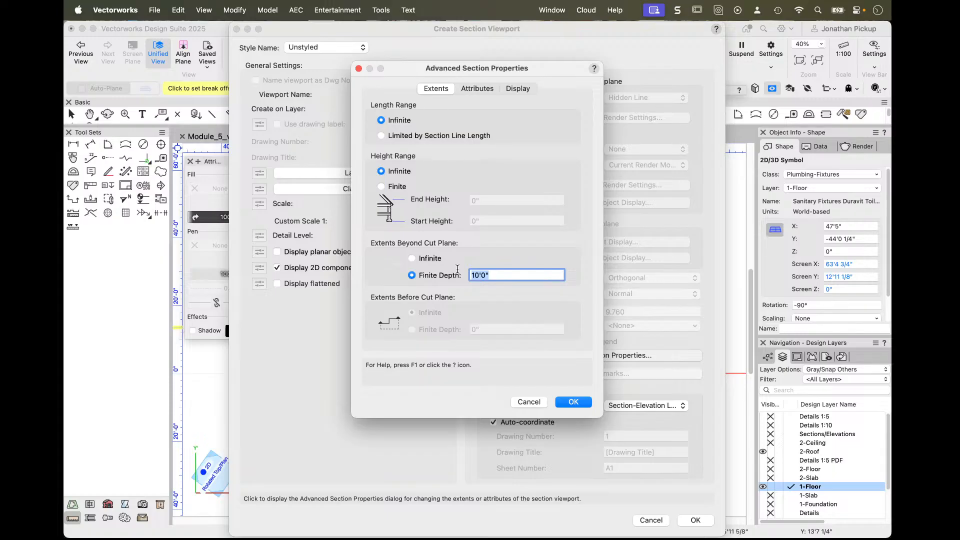
{"action": "left_click", "coordinate": [573, 403]}
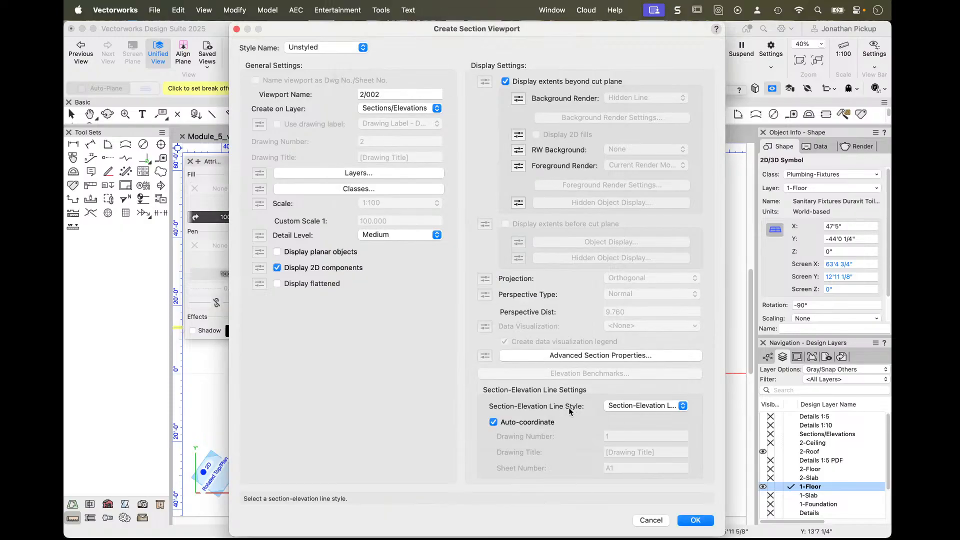
{"action": "left_click", "coordinate": [690, 521]}
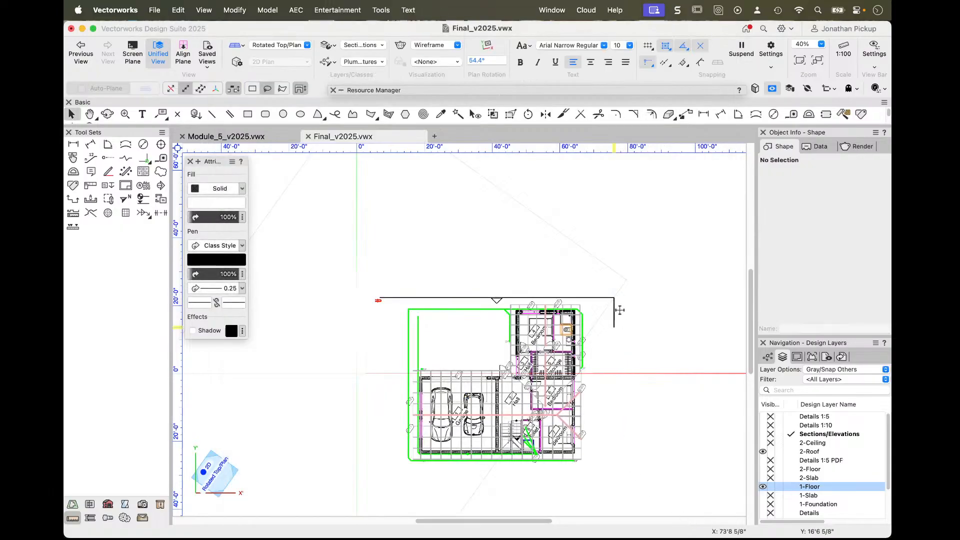
- Select the new section viewport lying across the house plan
{"action": "scroll", "coordinate": [643, 331], "scroll_direction": "down", "scroll_amount": 5}
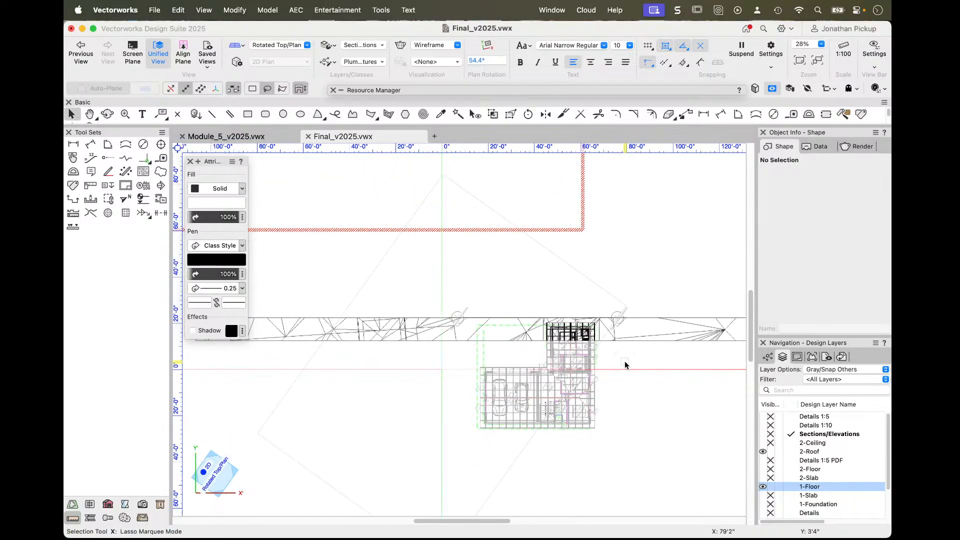
{"action": "left_click", "coordinate": [634, 351]}
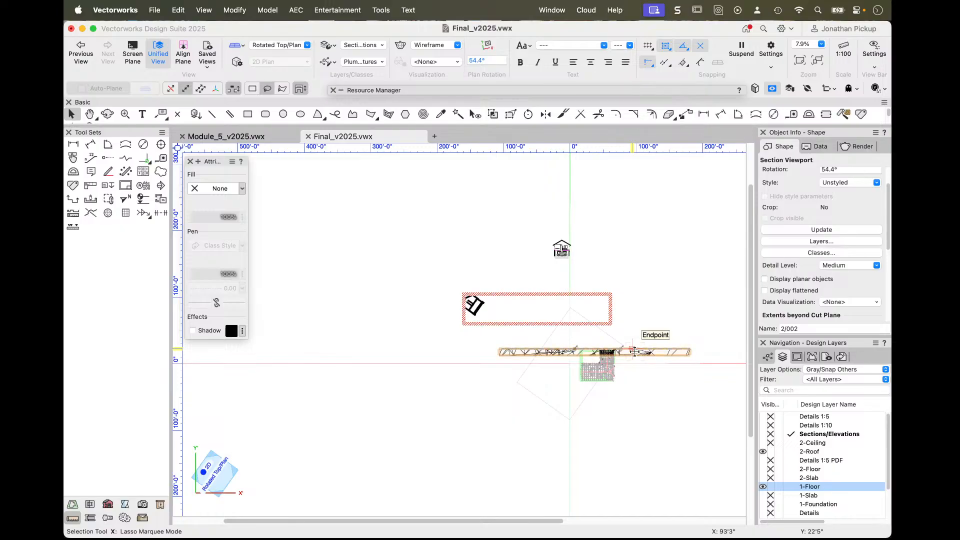
{"action": "scroll", "coordinate": [634, 352], "scroll_direction": "up", "scroll_amount": 5}
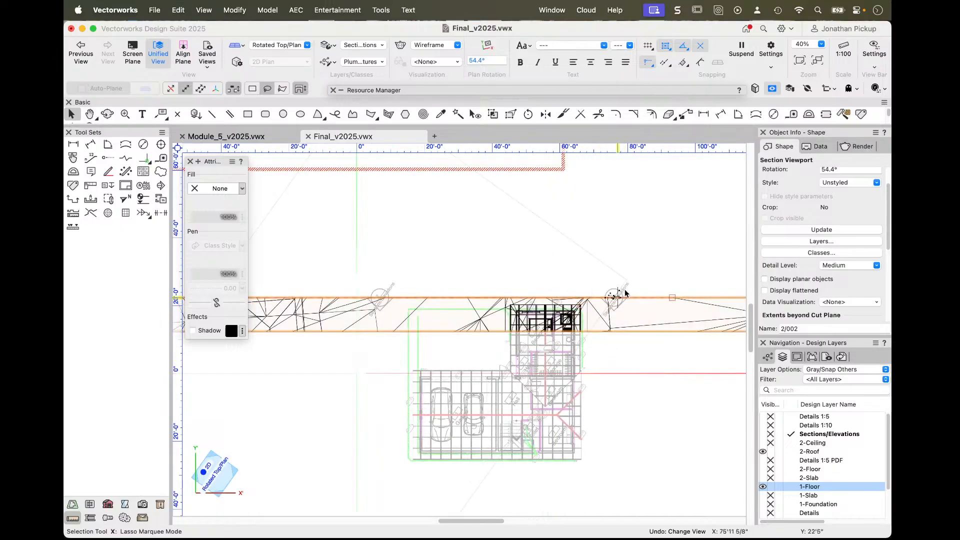
- Delete the section viewport while keeping its section-elevation line, and make 1-Floor the active design layer
{"action": "key", "text": "Delete"}
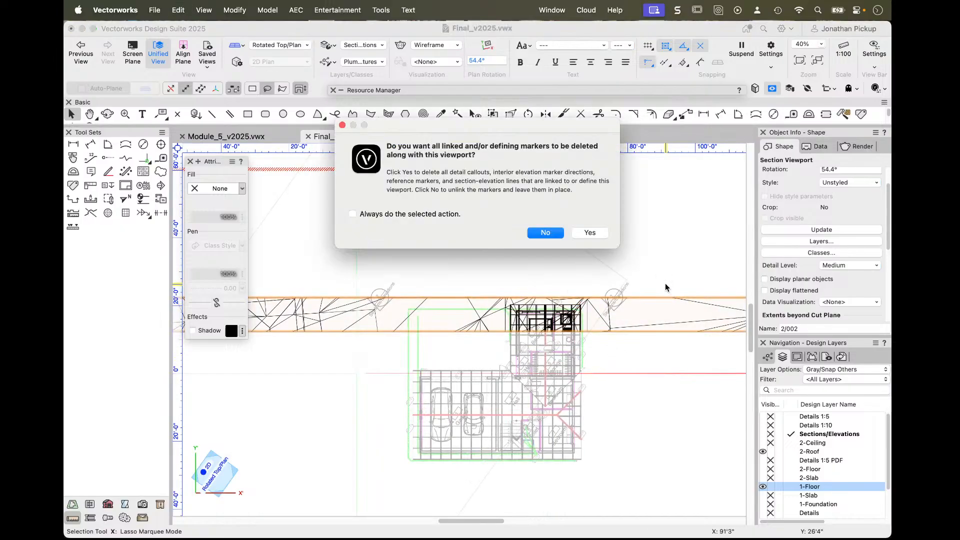
{"action": "left_click", "coordinate": [591, 233]}
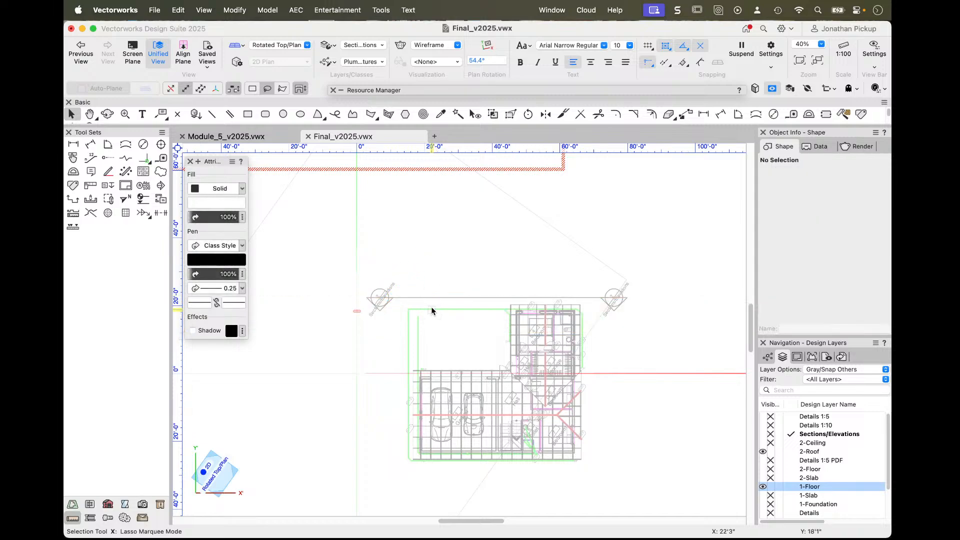
{"action": "left_click", "coordinate": [768, 357]}
{"action": "left_click", "coordinate": [783, 357]}
{"action": "left_click", "coordinate": [788, 489]}
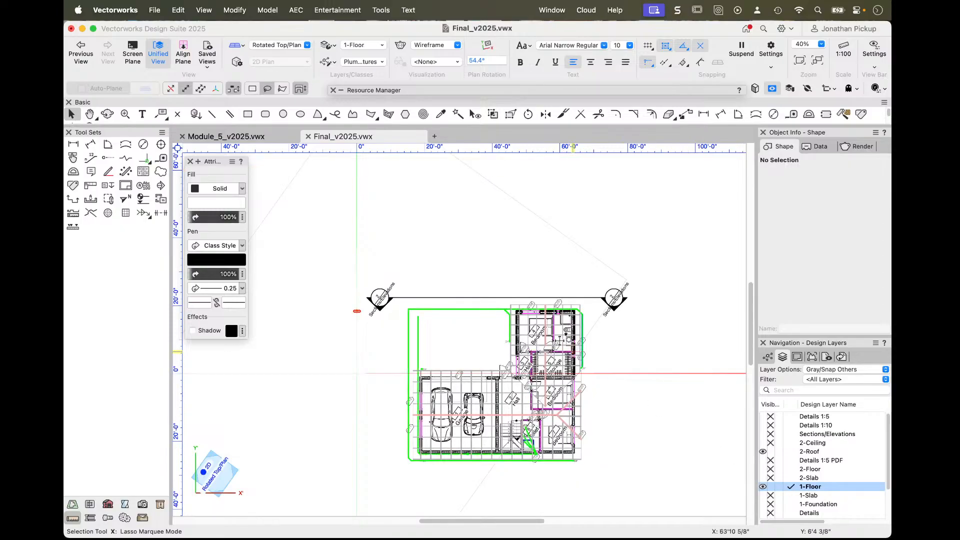
- Start a new section viewport from the section-elevation line above the house, with the 2-Roof, 2-Floor and Site Model layers visible
{"action": "left_click", "coordinate": [421, 298]}
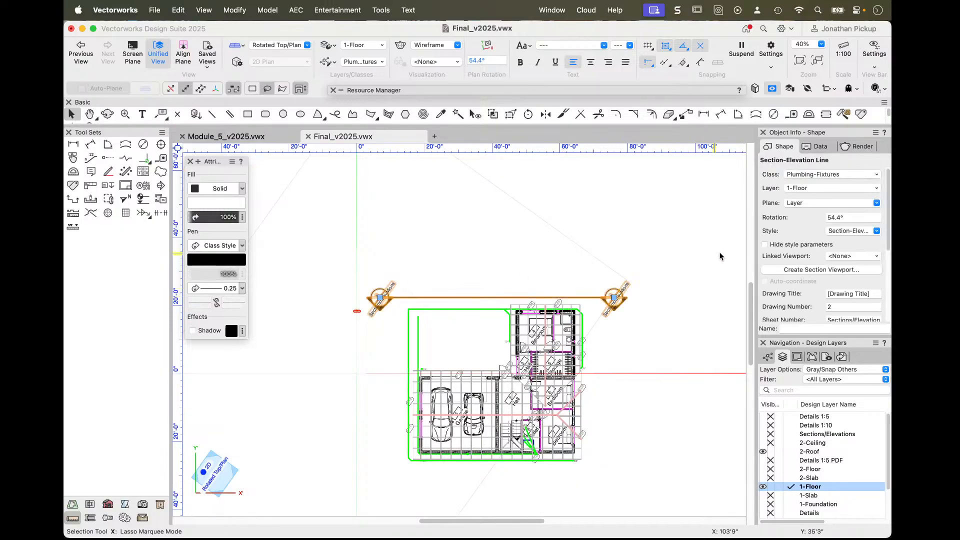
{"action": "scroll", "coordinate": [800, 268], "scroll_direction": "down", "scroll_amount": 2}
{"action": "scroll", "coordinate": [800, 268], "scroll_direction": "down", "scroll_amount": 2}
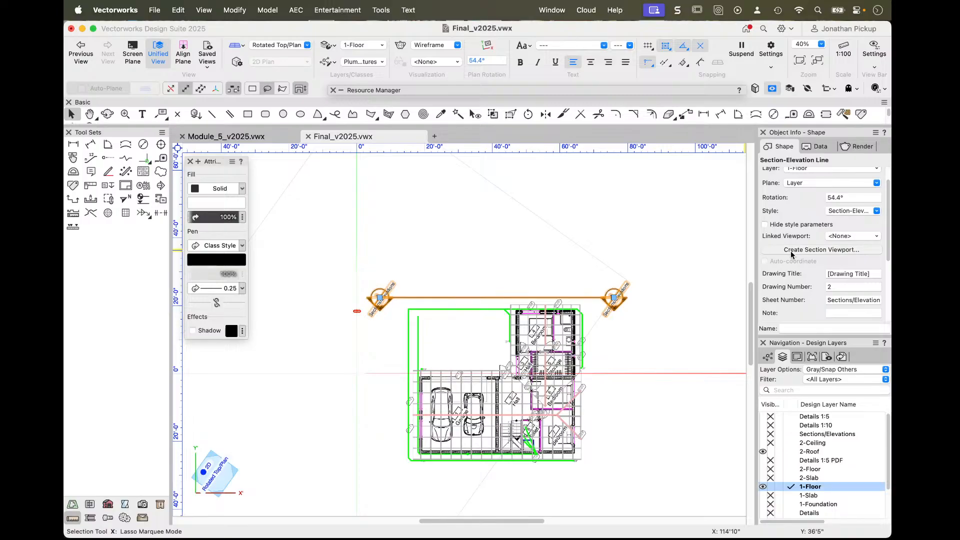
{"action": "left_click", "coordinate": [790, 250]}
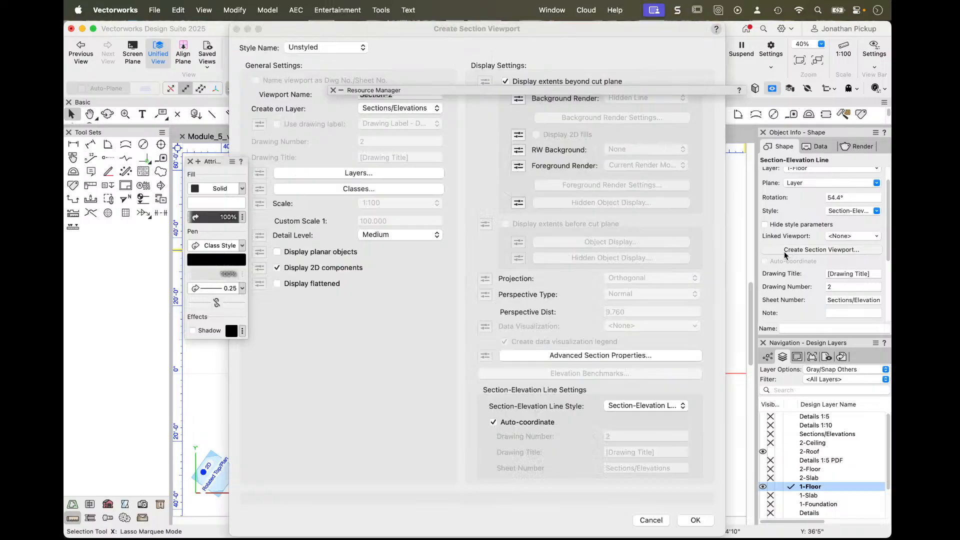
{"action": "left_click", "coordinate": [365, 174]}
{"action": "left_click", "coordinate": [664, 294]}
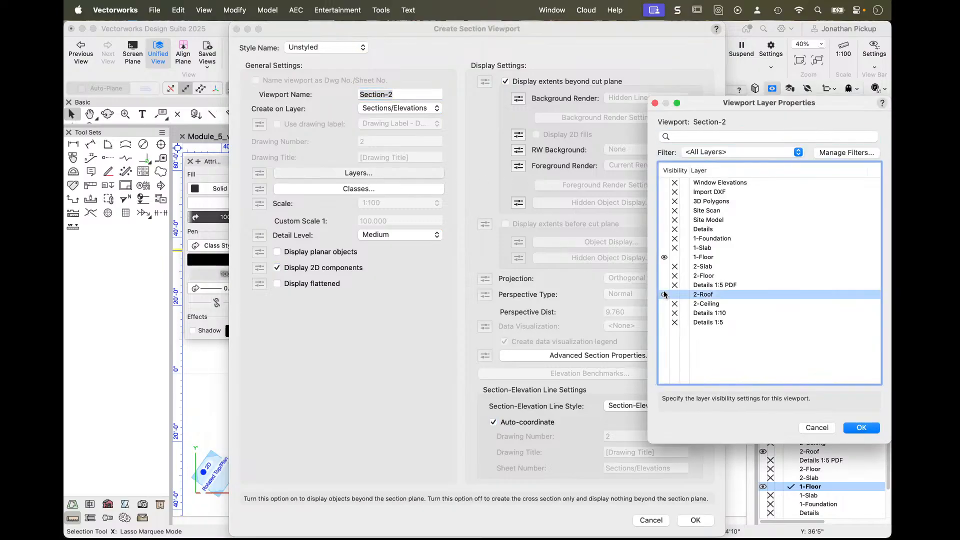
{"action": "left_click", "coordinate": [664, 276]}
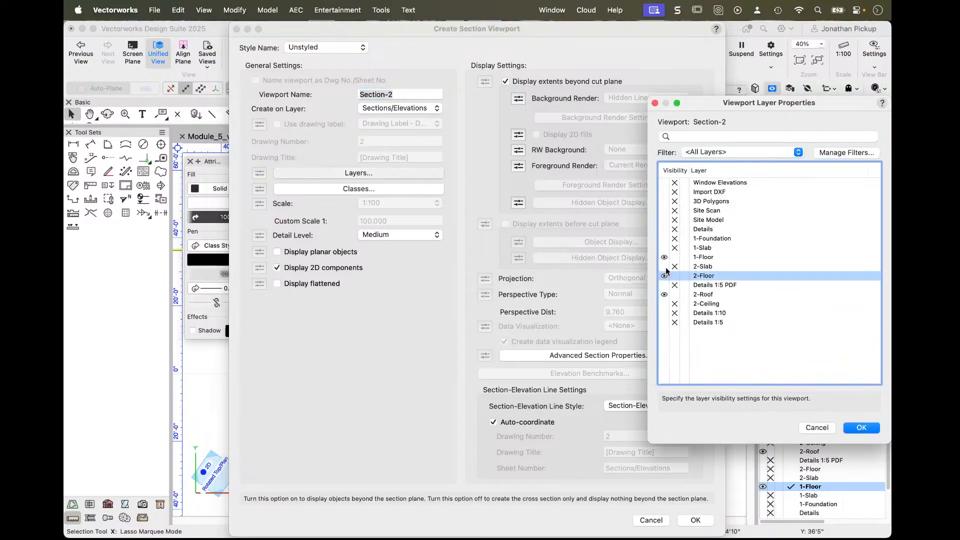
{"action": "left_click", "coordinate": [664, 220]}
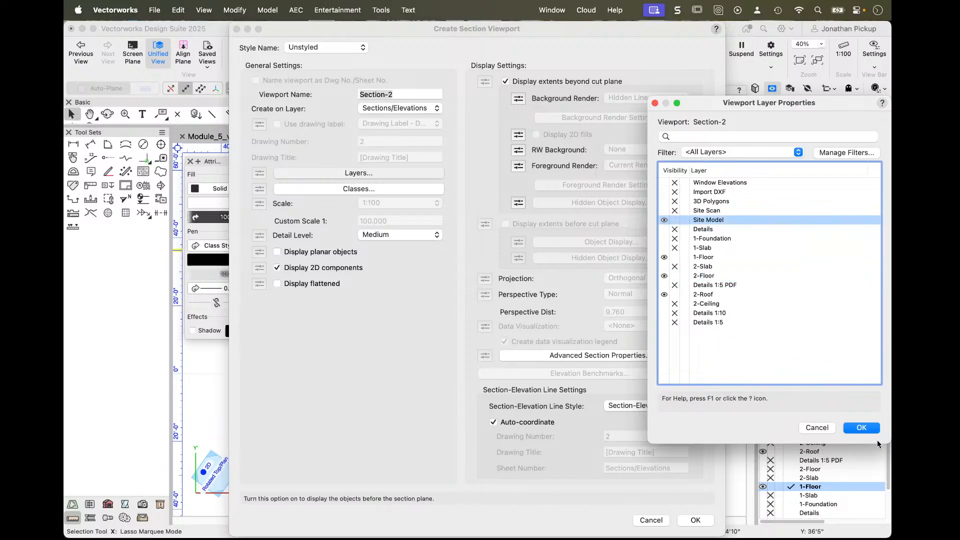
{"action": "left_click", "coordinate": [861, 429]}
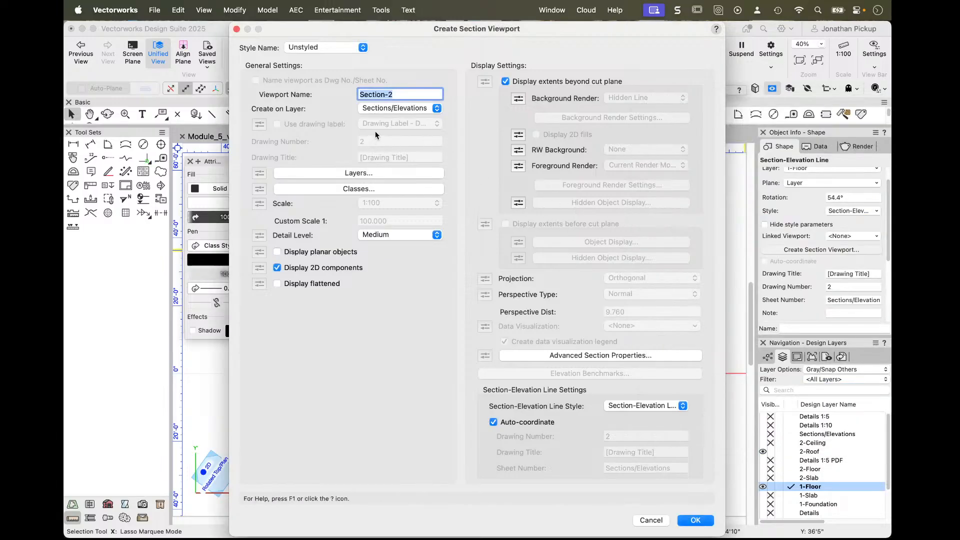
- Set the section viewport to be created on sheet layer 016 [Elevations] and create it
{"action": "left_click", "coordinate": [390, 109]}
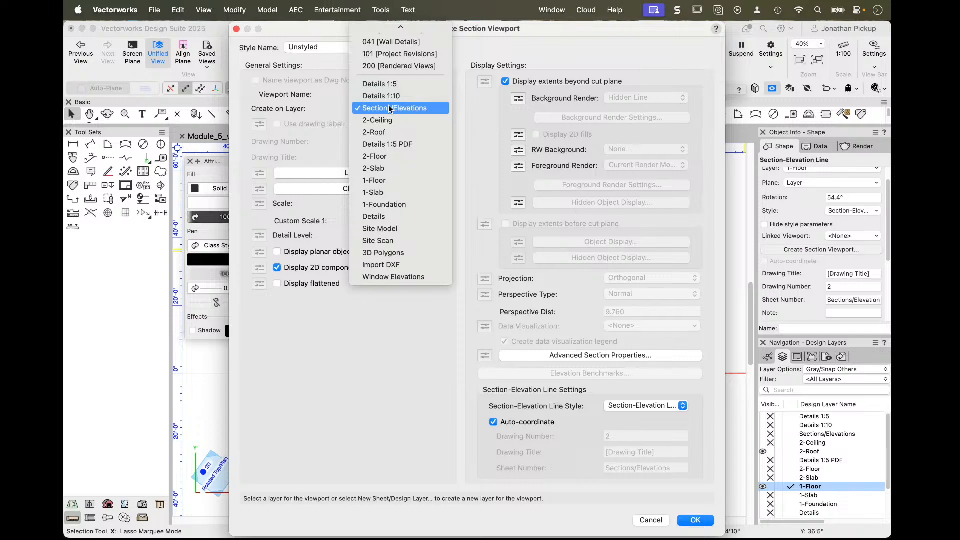
{"action": "scroll", "coordinate": [390, 109], "scroll_direction": "up", "scroll_amount": 8}
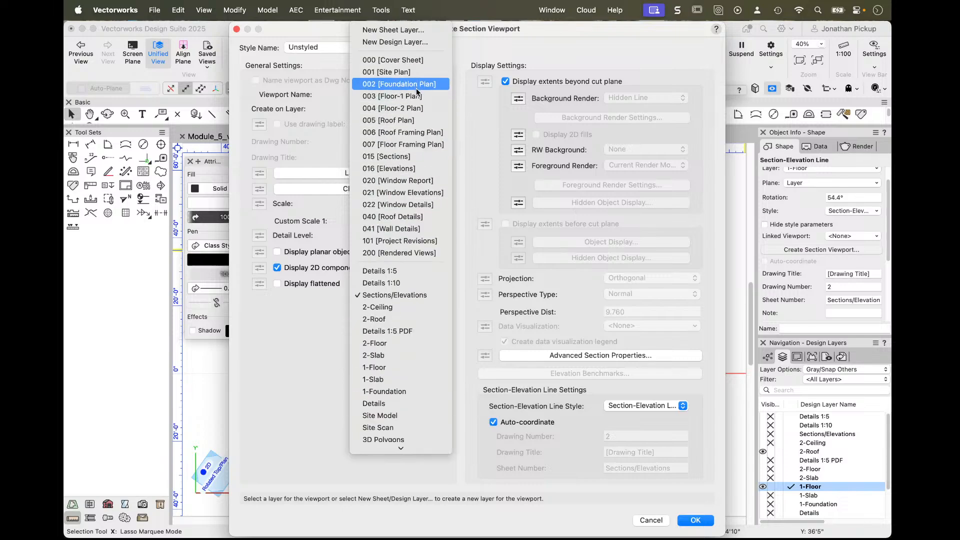
{"action": "left_click", "coordinate": [408, 168]}
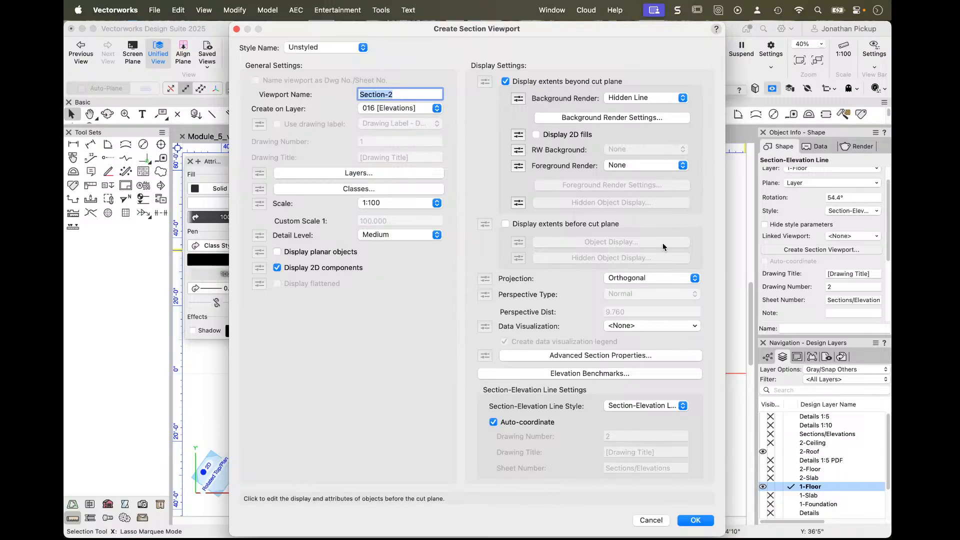
{"action": "left_click", "coordinate": [694, 521]}
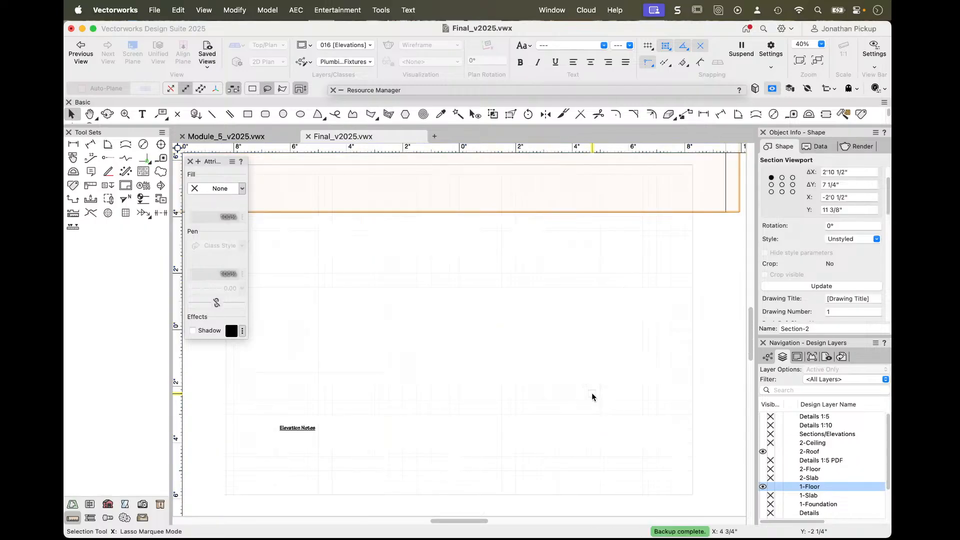
{"action": "scroll", "coordinate": [400, 307], "scroll_direction": "up", "scroll_amount": 5}
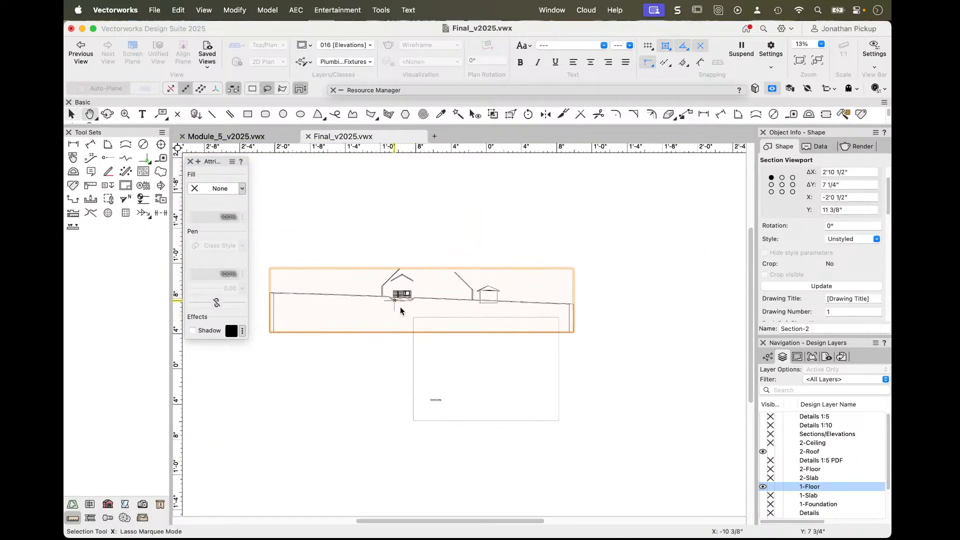
{"action": "scroll", "coordinate": [394, 329], "scroll_direction": "down", "scroll_amount": 3}
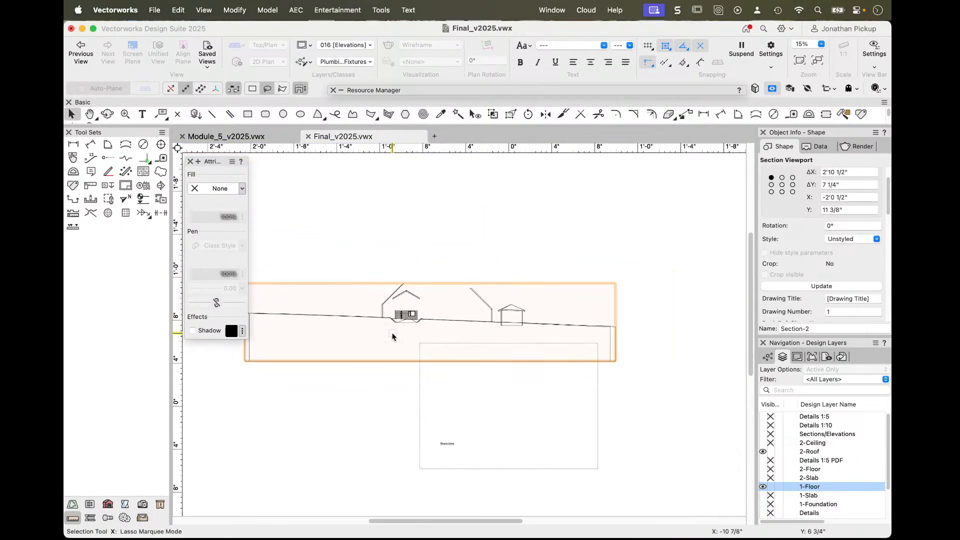
{"action": "scroll", "coordinate": [397, 311], "scroll_direction": "up", "scroll_amount": 6}
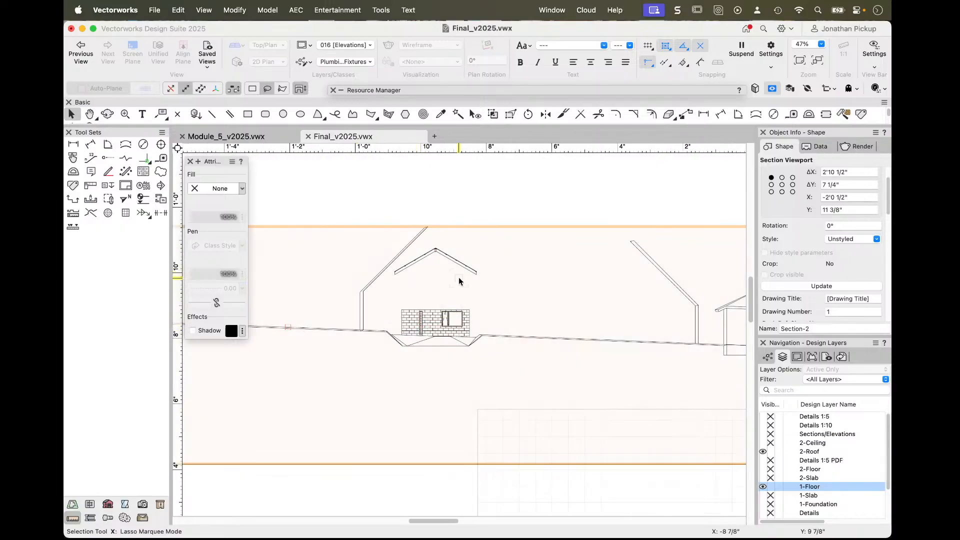
- On the 1-Floor layer, extend the section-elevation line's depth past the recessed garage wall to the middle of the garage
{"action": "left_click", "coordinate": [790, 485]}
{"action": "left_click", "coordinate": [369, 291]}
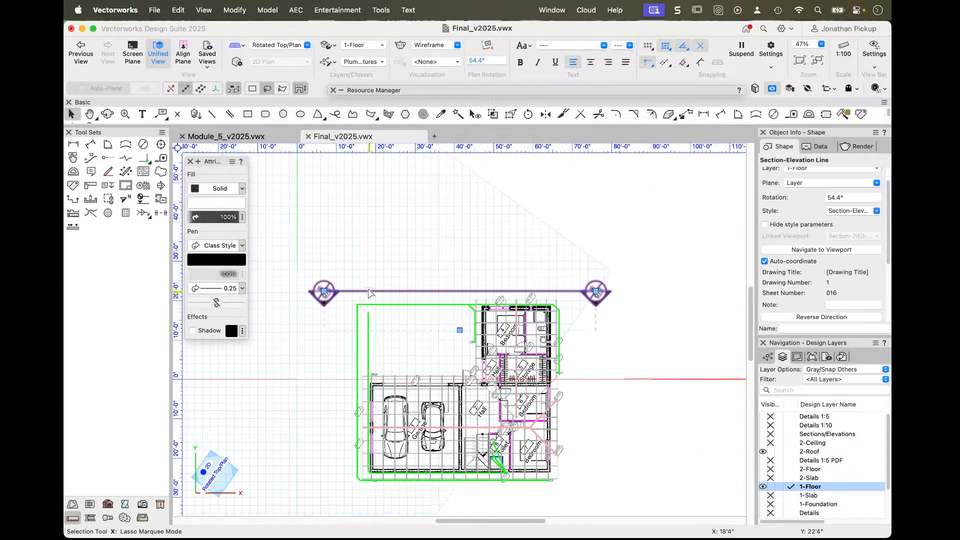
{"action": "scroll", "coordinate": [396, 328], "scroll_direction": "up", "scroll_amount": 5}
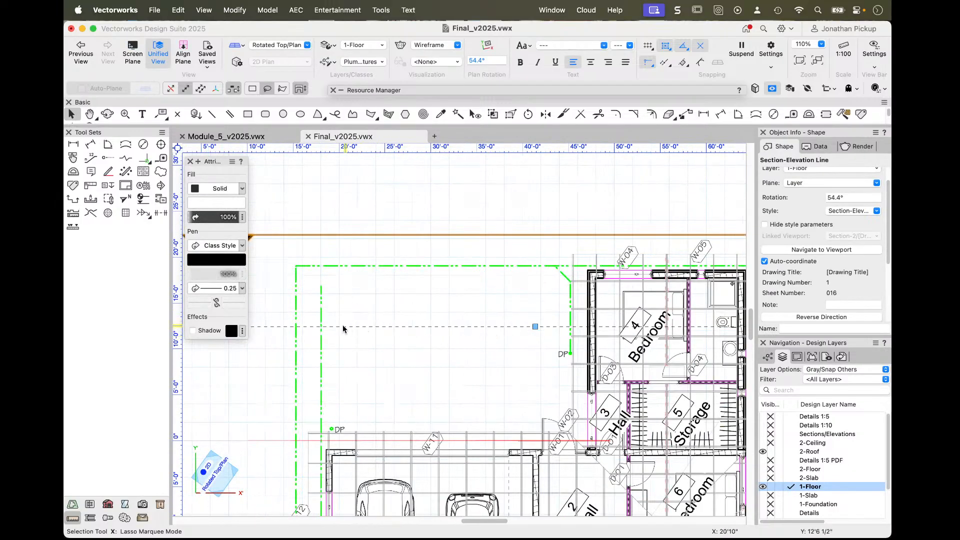
{"action": "scroll", "coordinate": [410, 292], "scroll_direction": "down", "scroll_amount": 5}
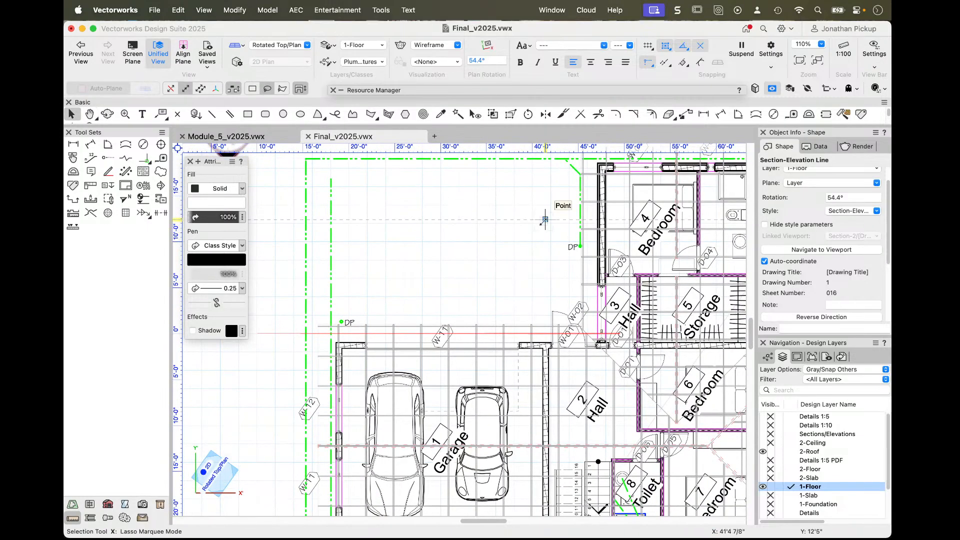
{"action": "left_click_drag", "start_coordinate": [545, 220], "coordinate": [545, 458]}
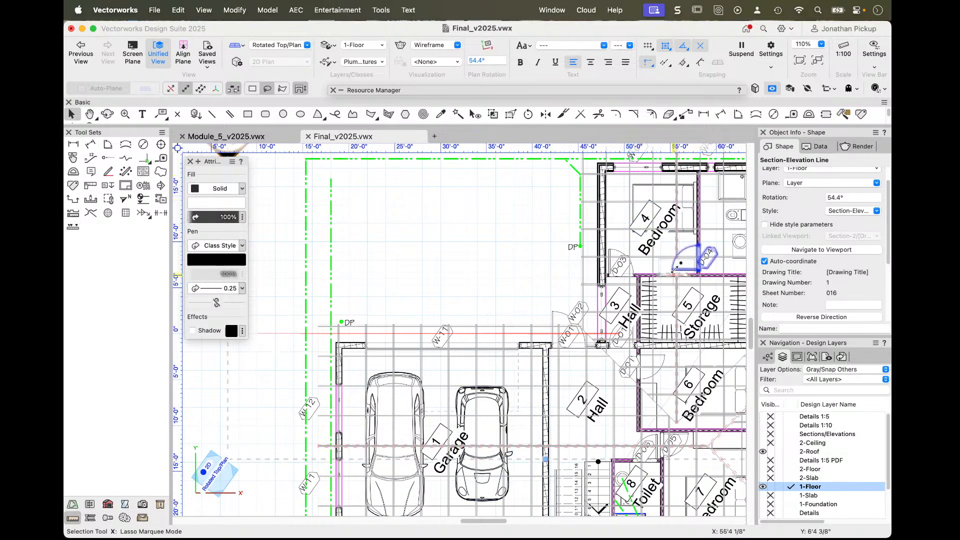
- Show the drawing in multiple view panes and close the pane displaying sheet 007
{"action": "scroll", "coordinate": [427, 248], "scroll_direction": "down", "scroll_amount": 3}
{"action": "middle_click_drag", "start_coordinate": [427, 249], "coordinate": [478, 303]}
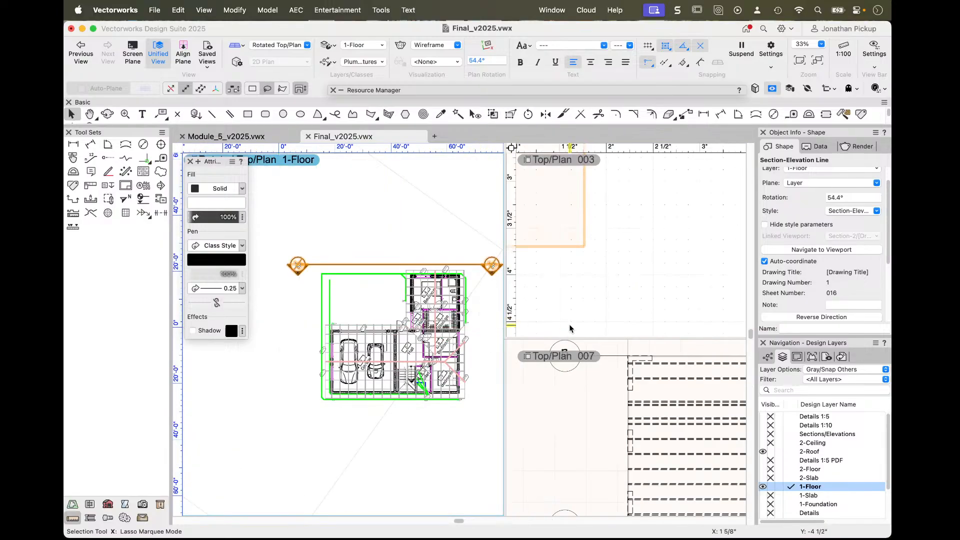
{"action": "left_click", "coordinate": [573, 358]}
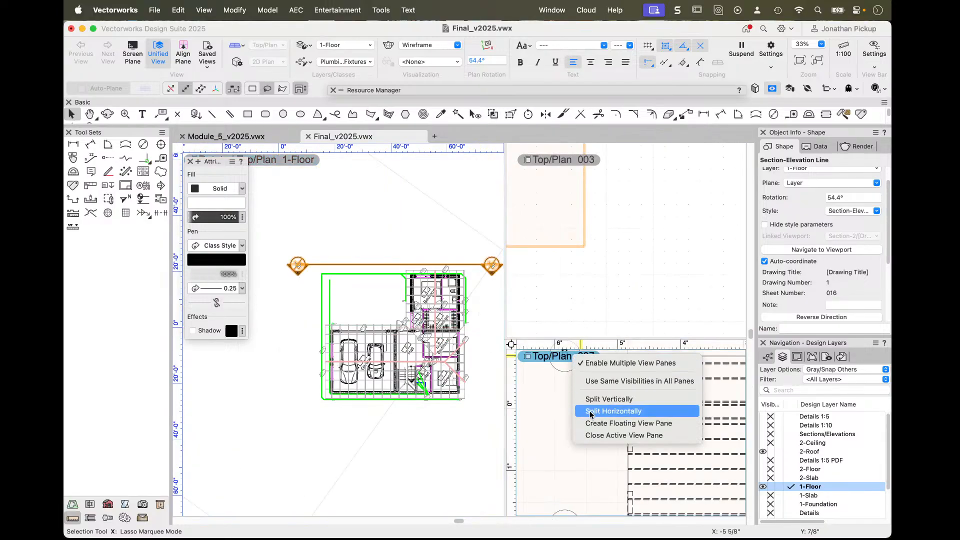
{"action": "left_click", "coordinate": [591, 433]}
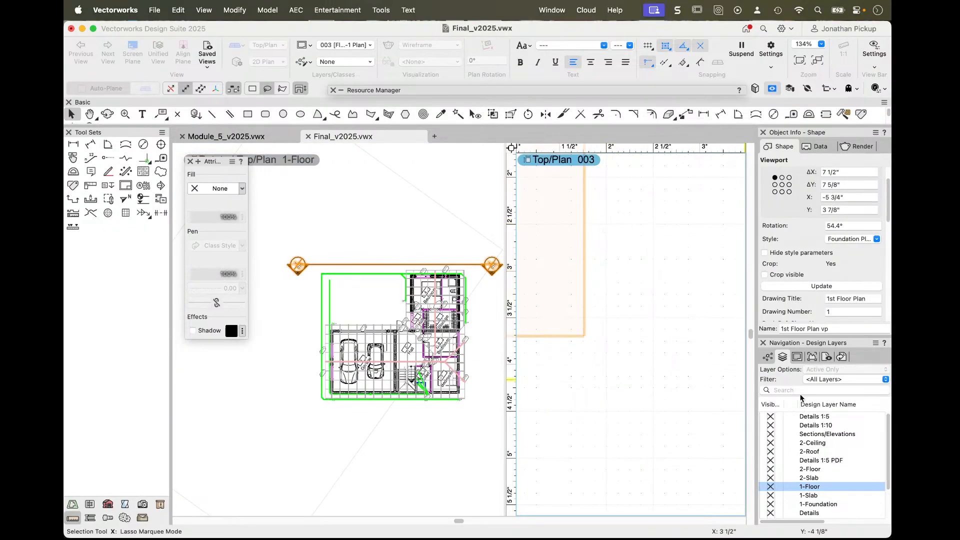
- Display sheet layer 016 Elevations in the second view pane and update its section viewport
{"action": "left_click", "coordinate": [798, 358]}
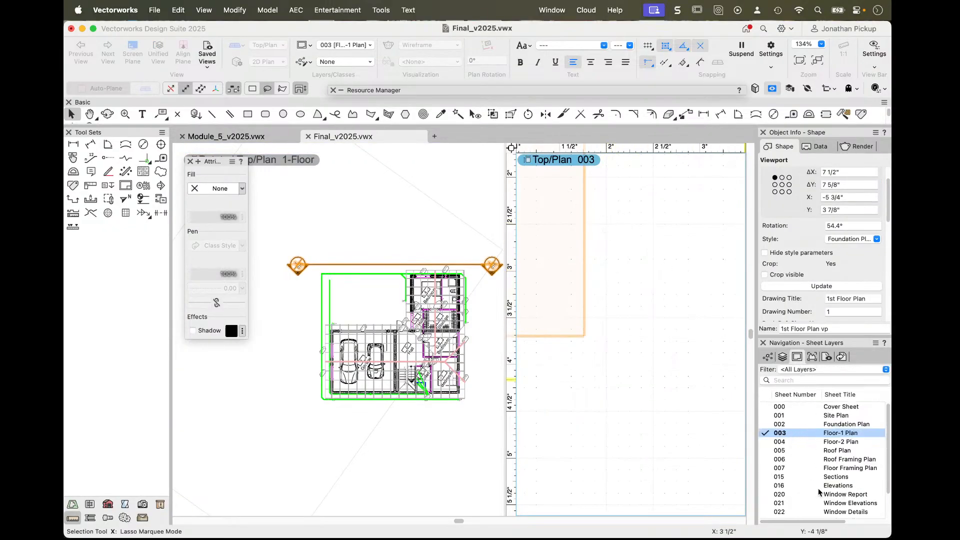
{"action": "left_click", "coordinate": [763, 476]}
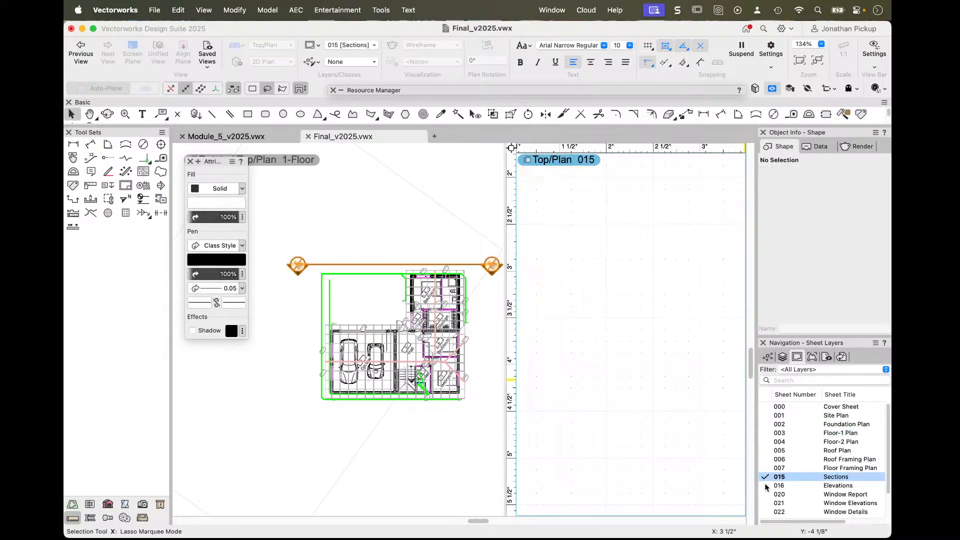
{"action": "left_click", "coordinate": [765, 485]}
{"action": "left_click", "coordinate": [626, 335]}
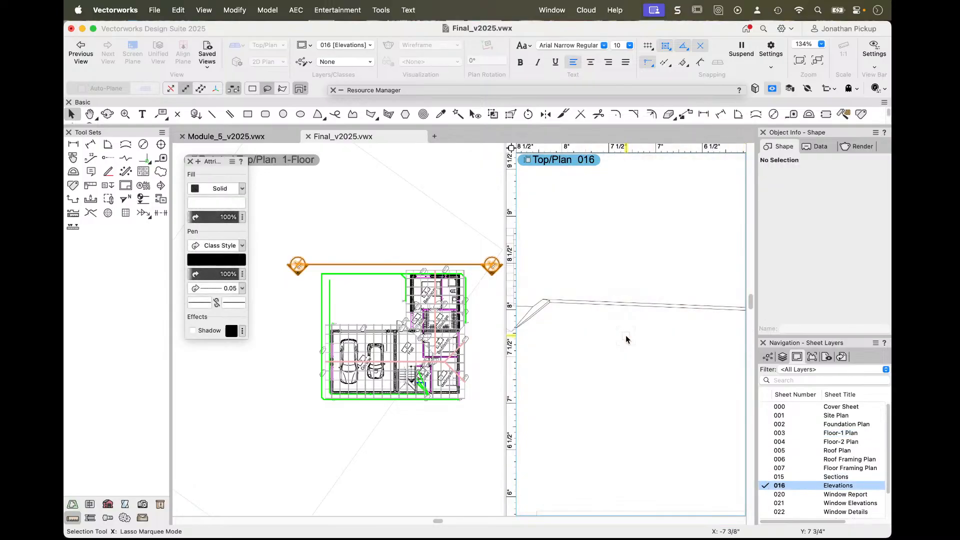
{"action": "key", "text": "super+4"}
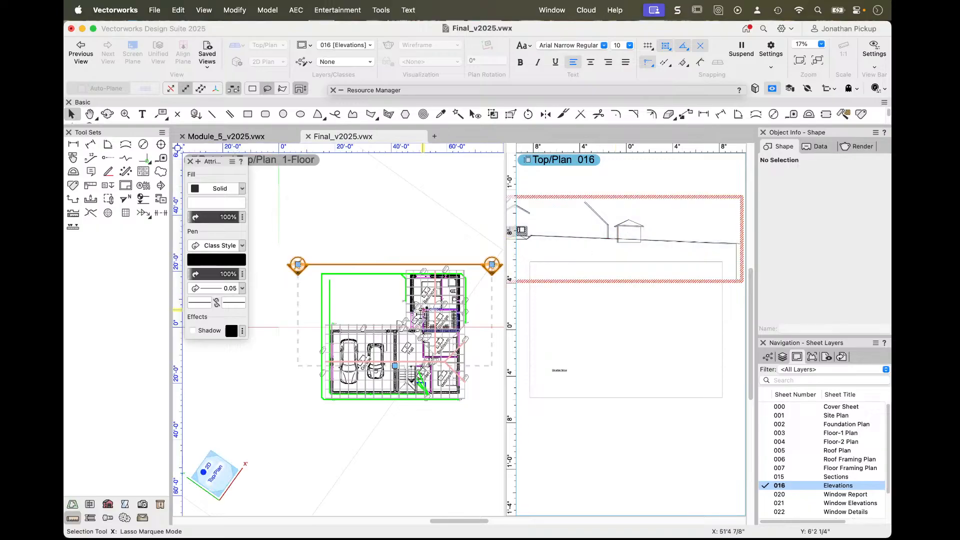
{"action": "left_click", "coordinate": [620, 236]}
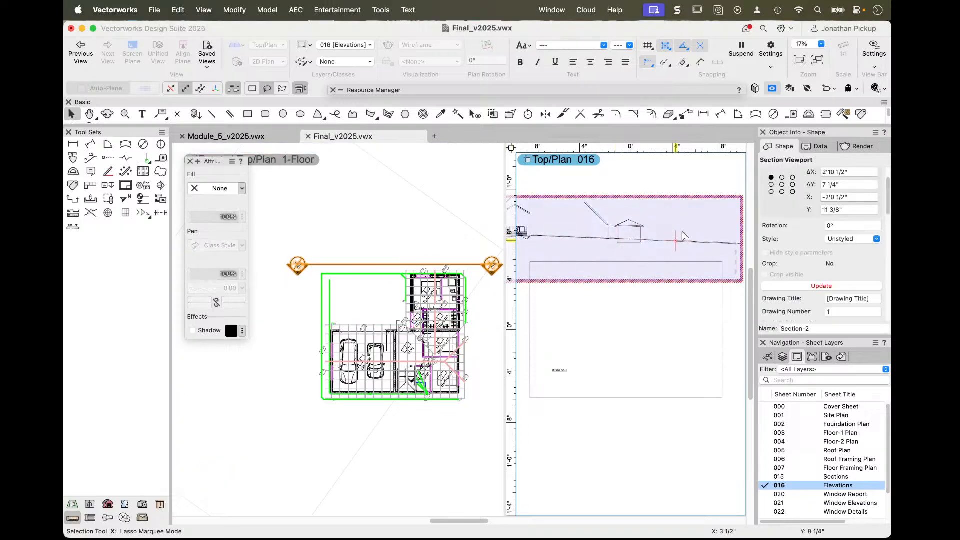
{"action": "left_click", "coordinate": [784, 287]}
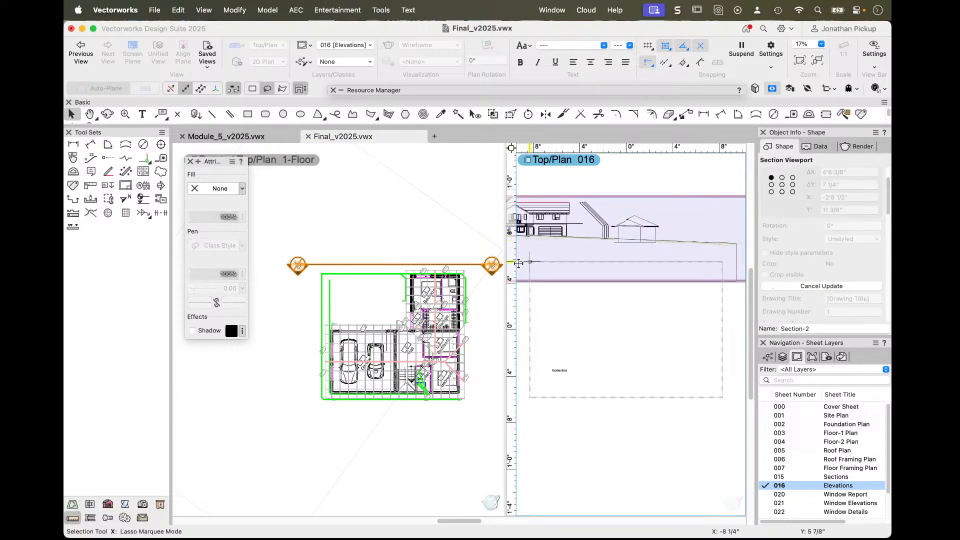
- Shorten the section-elevation line by moving its garage-side end marker inward to about X 10'8"
{"action": "left_click", "coordinate": [298, 265]}
{"action": "scroll", "coordinate": [302, 262], "scroll_direction": "up", "scroll_amount": 5}
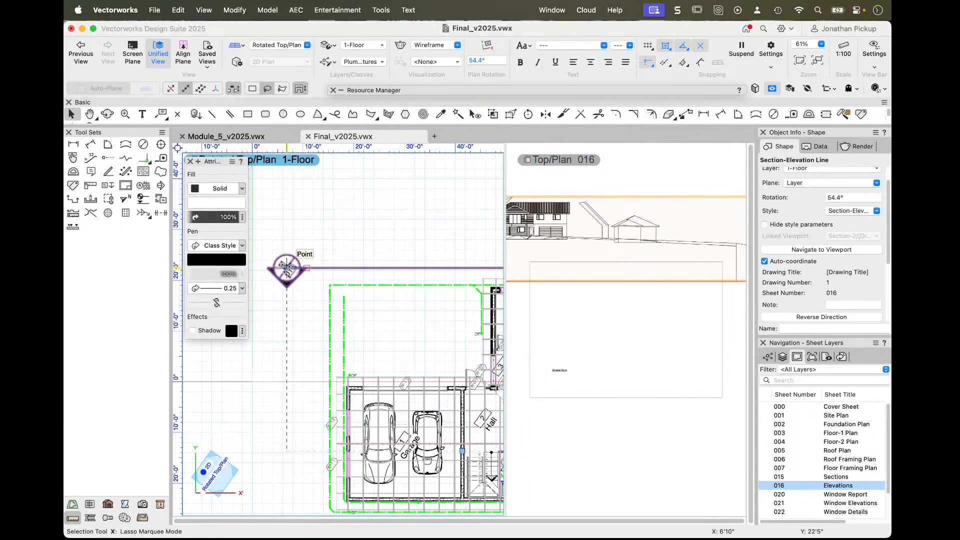
{"action": "left_click_drag", "start_coordinate": [286, 270], "coordinate": [308, 270]}
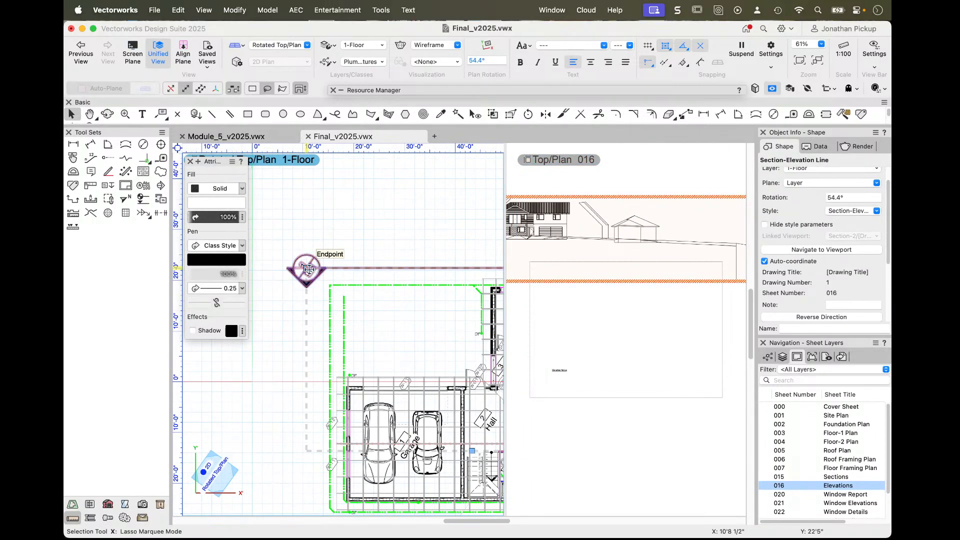
- Go from the section-elevation line to its viewport on sheet 016 Elevations and update that section viewport
{"action": "key", "text": "h"}
{"action": "left_click_drag", "start_coordinate": [400, 227], "coordinate": [307, 186]}
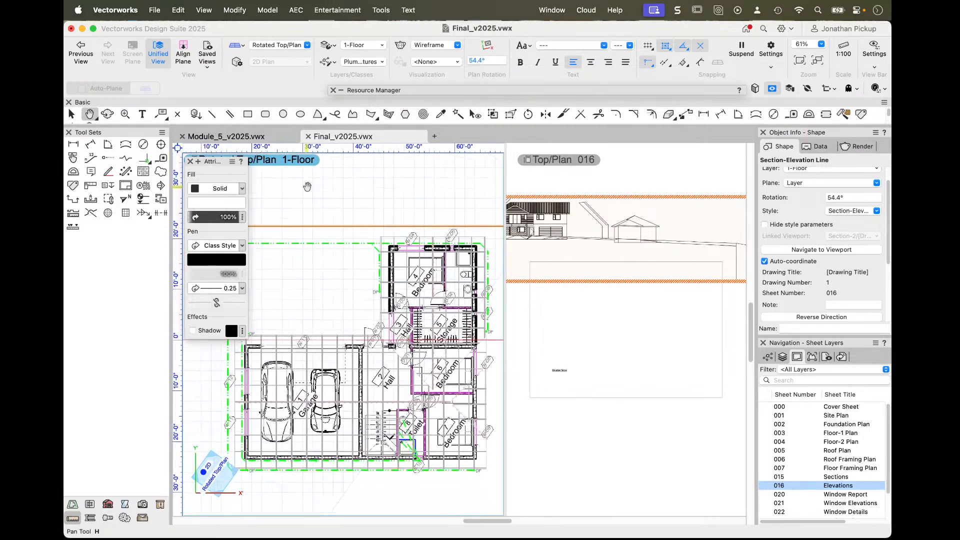
{"action": "key", "text": "x"}
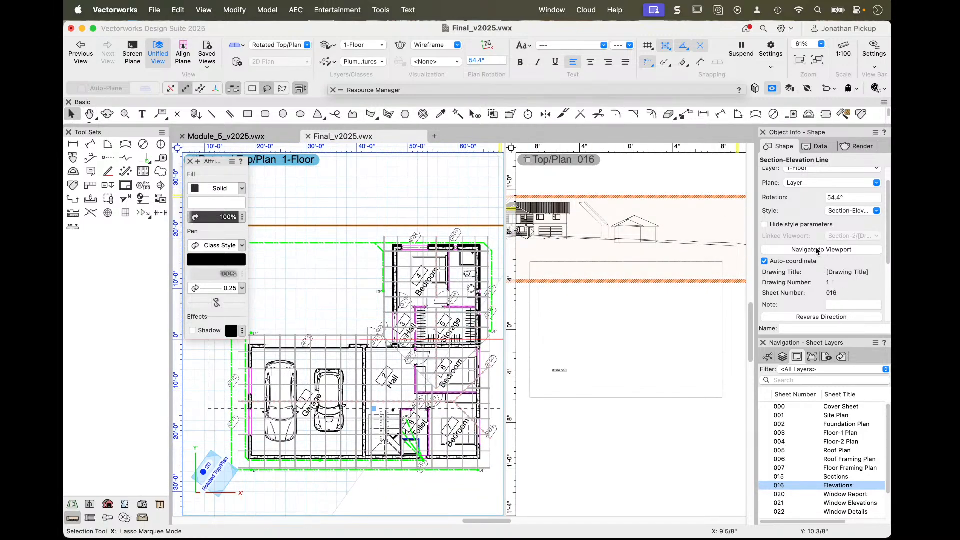
{"action": "left_click", "coordinate": [816, 249]}
{"action": "left_click", "coordinate": [635, 237]}
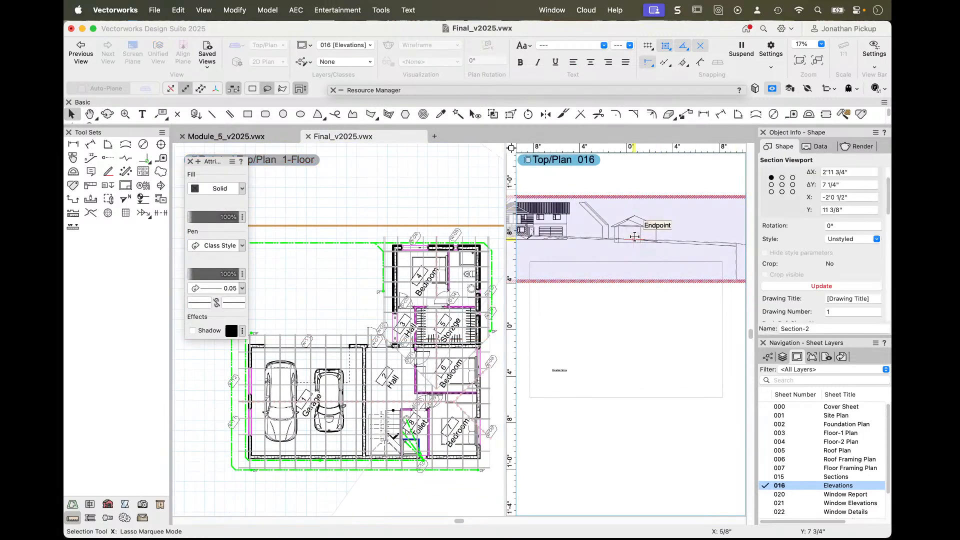
{"action": "left_click", "coordinate": [811, 286]}
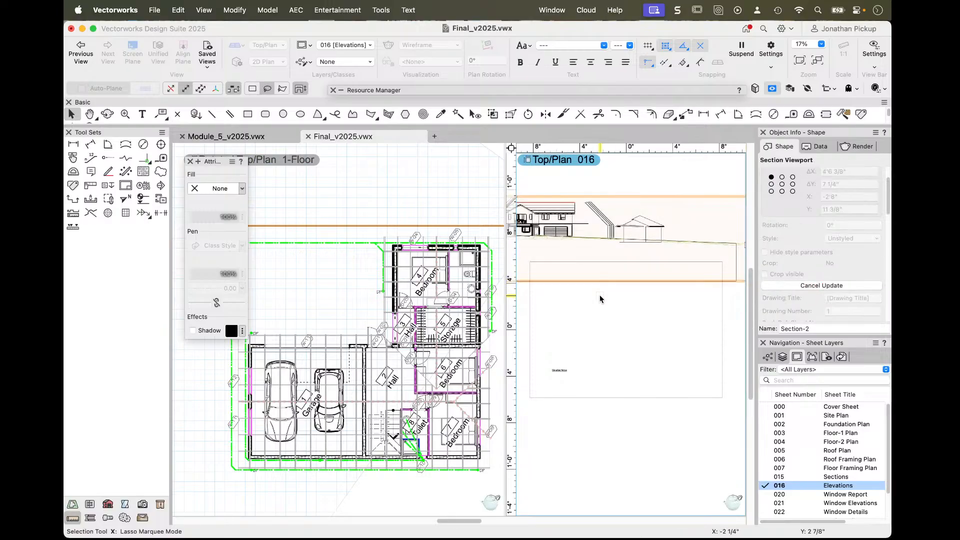
- Examine the updated elevation's house and surrounding boundary lines, and compare them with the section-elevation line's extents on the 1-Floor plan
{"action": "middle_click_drag", "start_coordinate": [600, 295], "coordinate": [702, 312]}
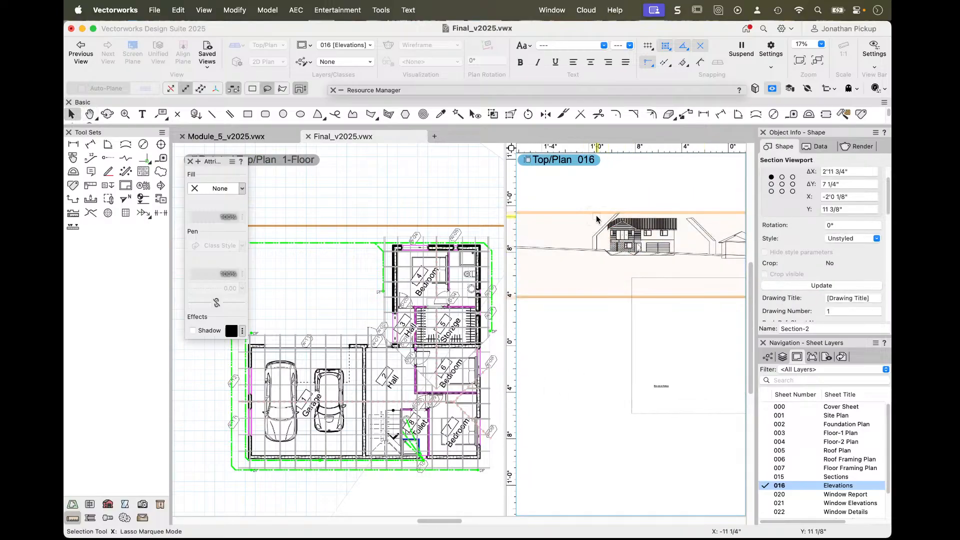
{"action": "scroll", "coordinate": [597, 219], "scroll_direction": "up", "scroll_amount": 10}
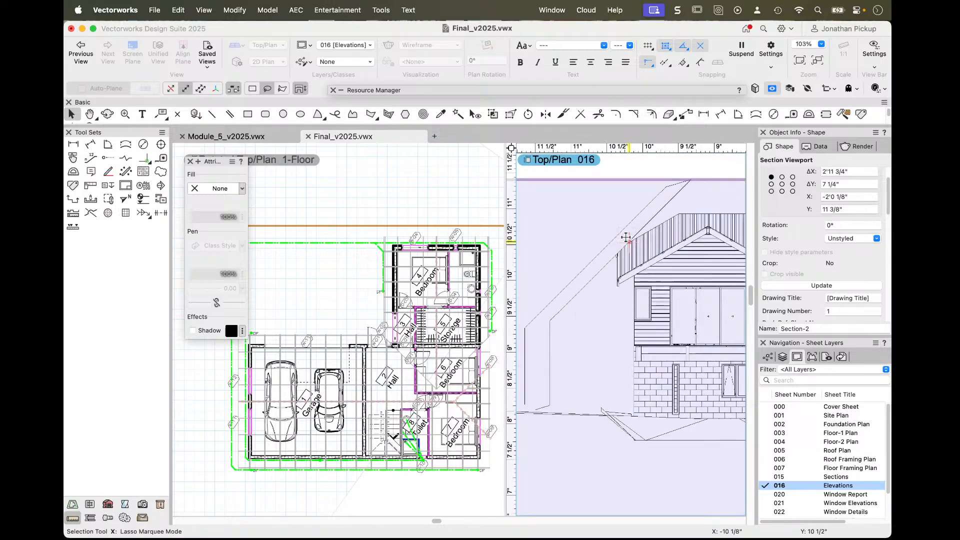
{"action": "middle_click_drag", "start_coordinate": [640, 253], "coordinate": [653, 225]}
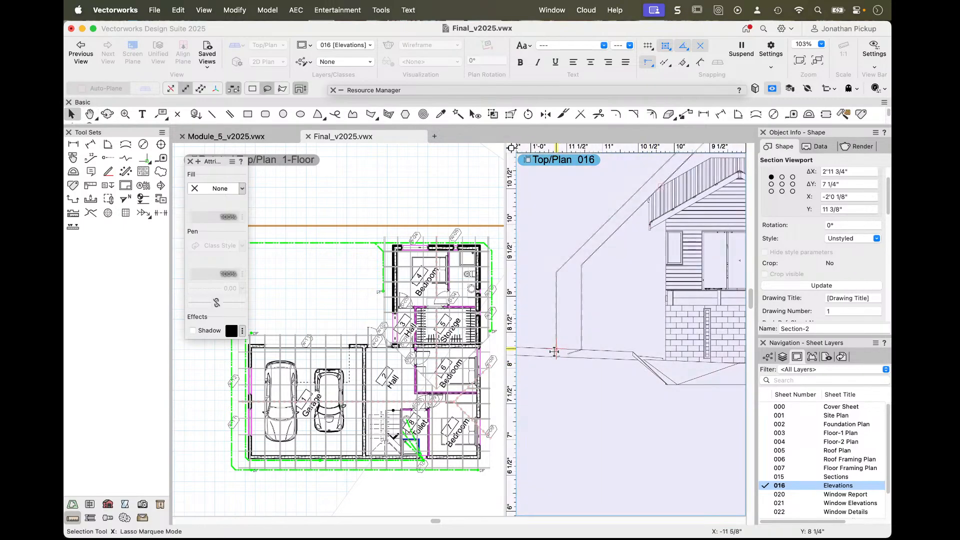
{"action": "scroll", "coordinate": [559, 345], "scroll_direction": "down", "scroll_amount": 4}
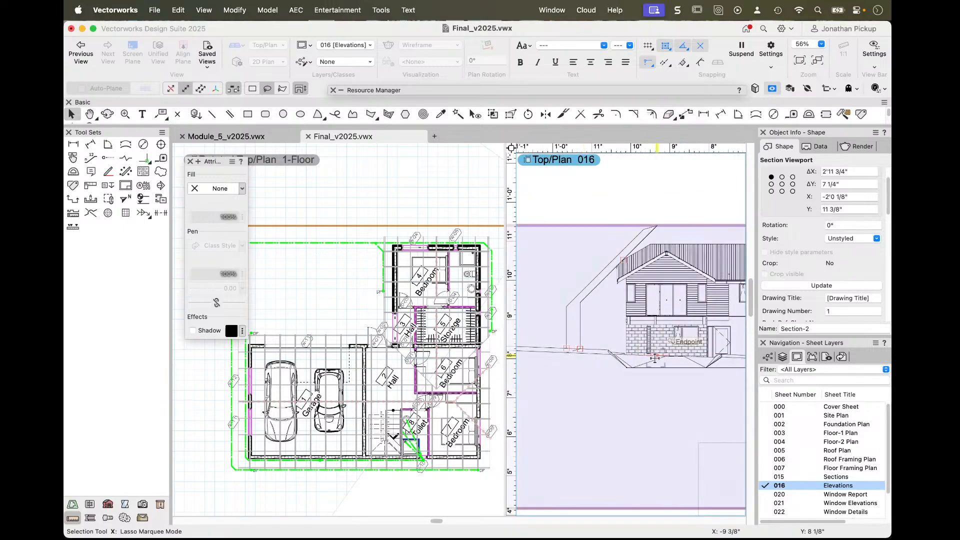
{"action": "middle_click_drag", "start_coordinate": [558, 344], "coordinate": [545, 342]}
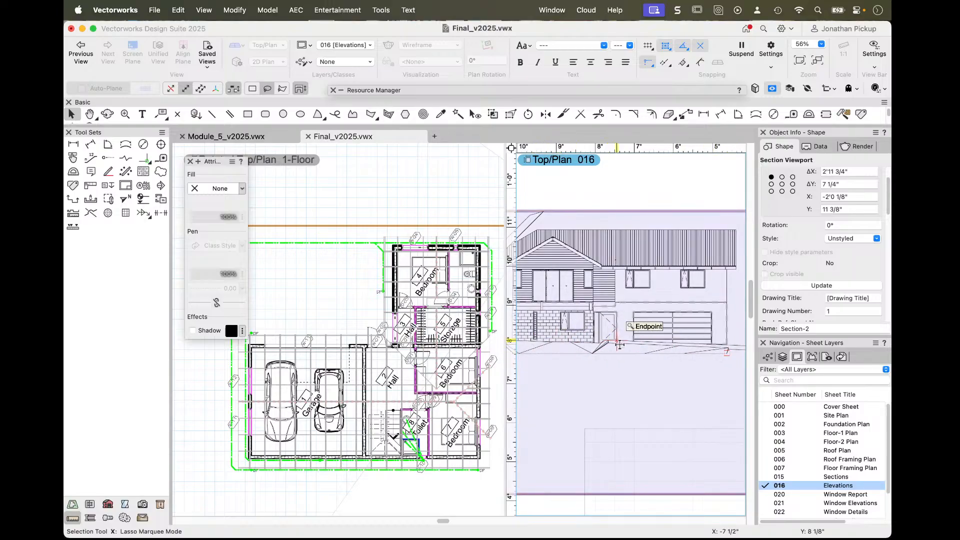
{"action": "scroll", "coordinate": [618, 297], "scroll_direction": "down", "scroll_amount": 3}
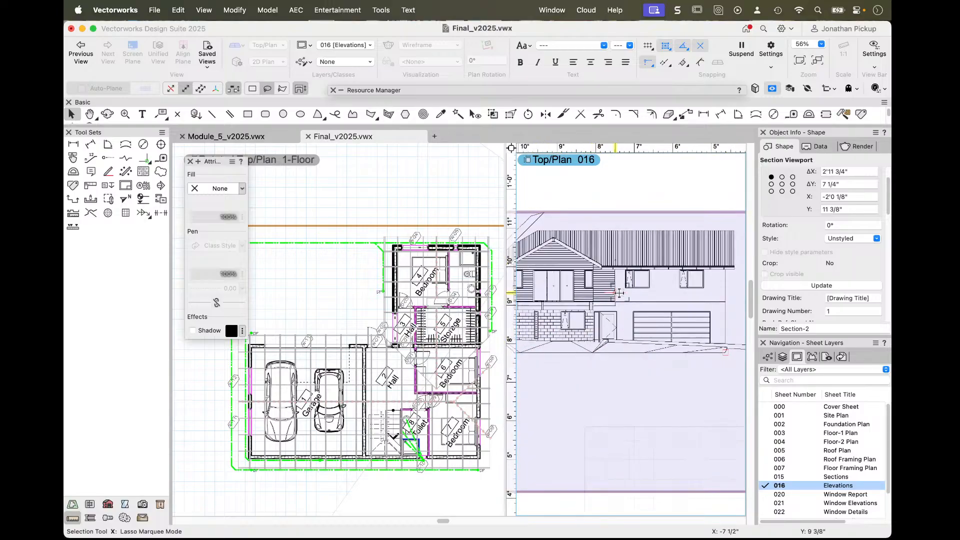
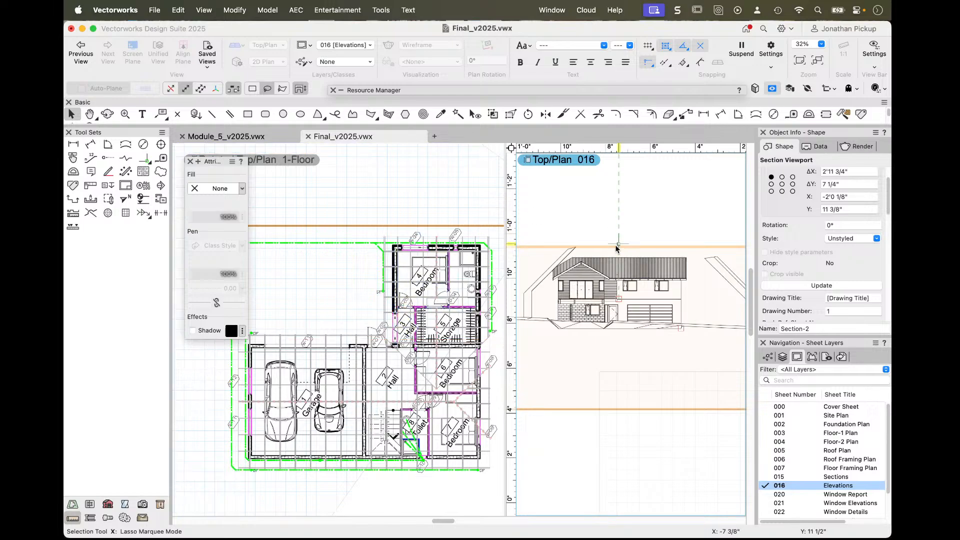
{"action": "left_click", "coordinate": [669, 253]}
{"action": "left_click", "coordinate": [779, 286]}
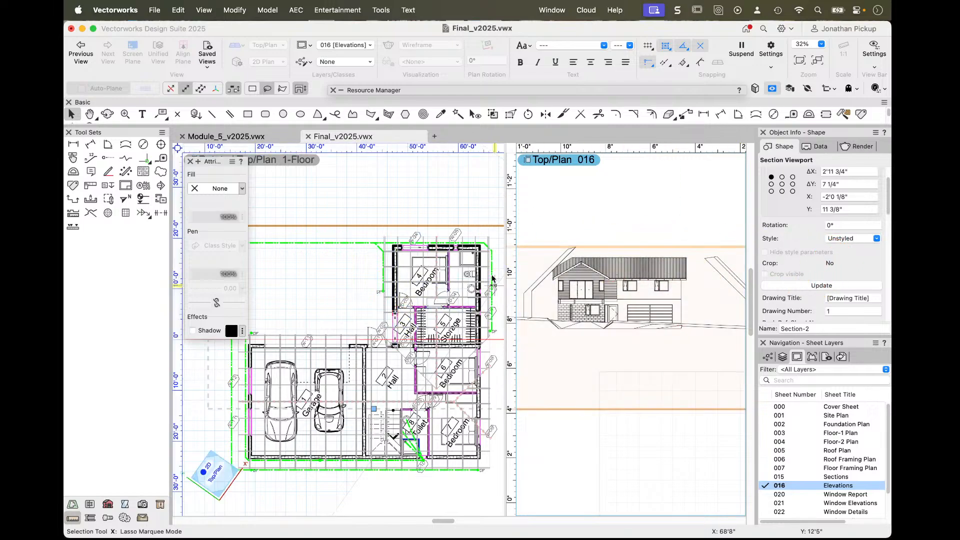
{"action": "scroll", "coordinate": [412, 262], "scroll_direction": "down", "scroll_amount": 3}
{"action": "left_click", "coordinate": [399, 243]}
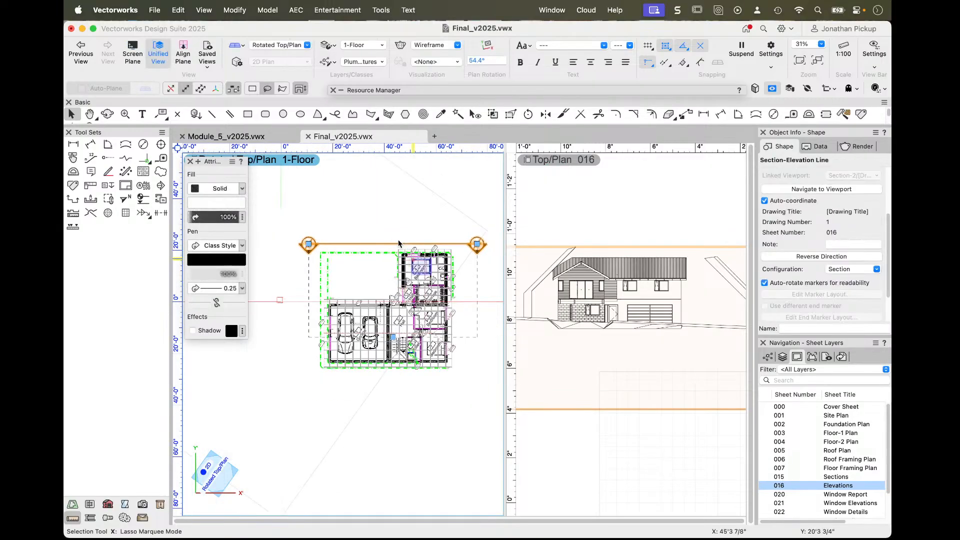
- Select the section viewport on sheet 016 and return the drawing to a single view pane
{"action": "left_click", "coordinate": [620, 300]}
{"action": "scroll", "coordinate": [811, 288], "scroll_direction": "down", "scroll_amount": 6}
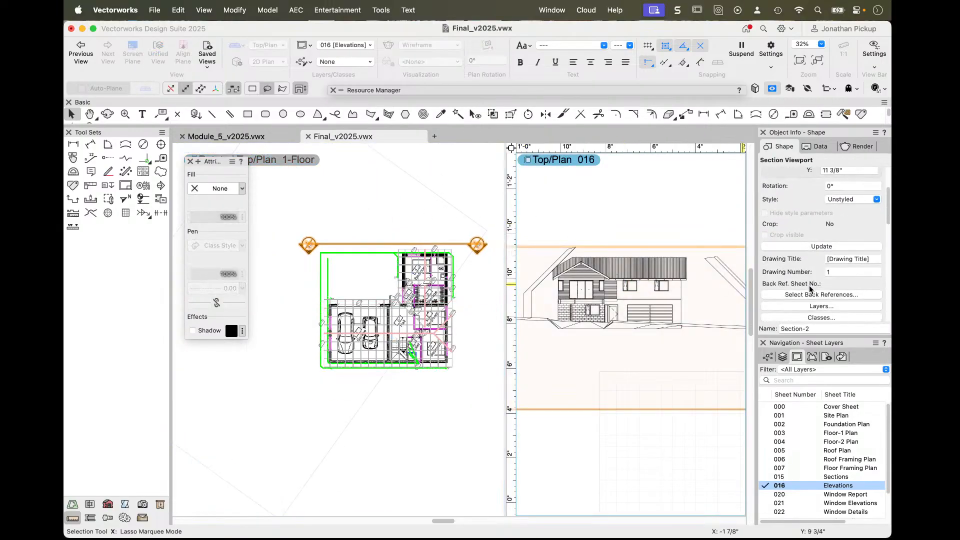
{"action": "scroll", "coordinate": [807, 296], "scroll_direction": "down", "scroll_amount": 3}
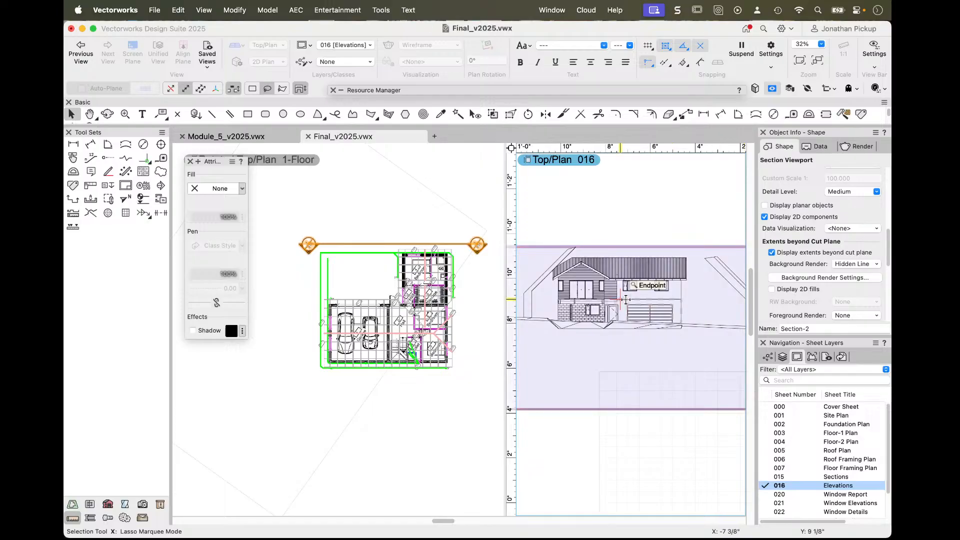
{"action": "key", "text": "m"}
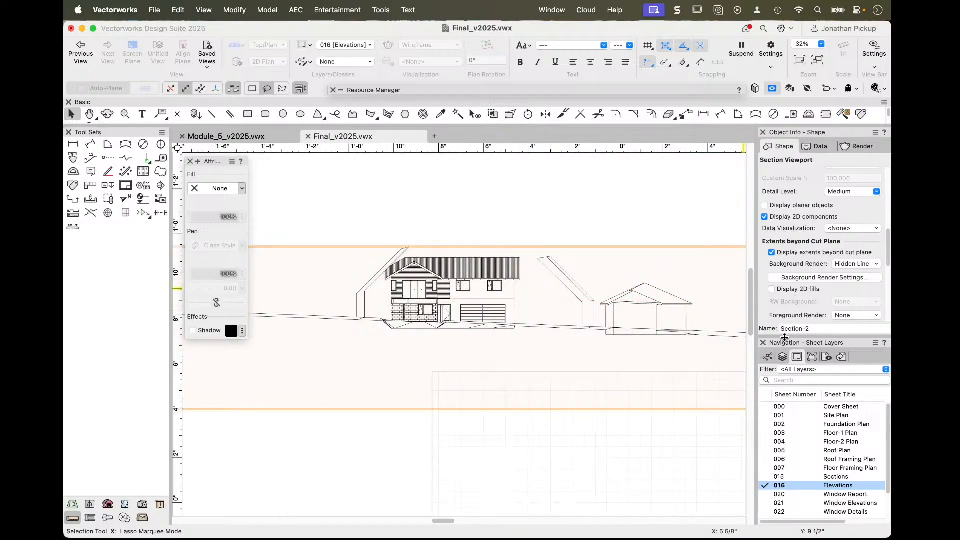
- In the viewport's advanced section properties, set the length range to Limited by Section Line Length and update the viewport
{"action": "scroll", "coordinate": [805, 296], "scroll_direction": "down", "scroll_amount": 5}
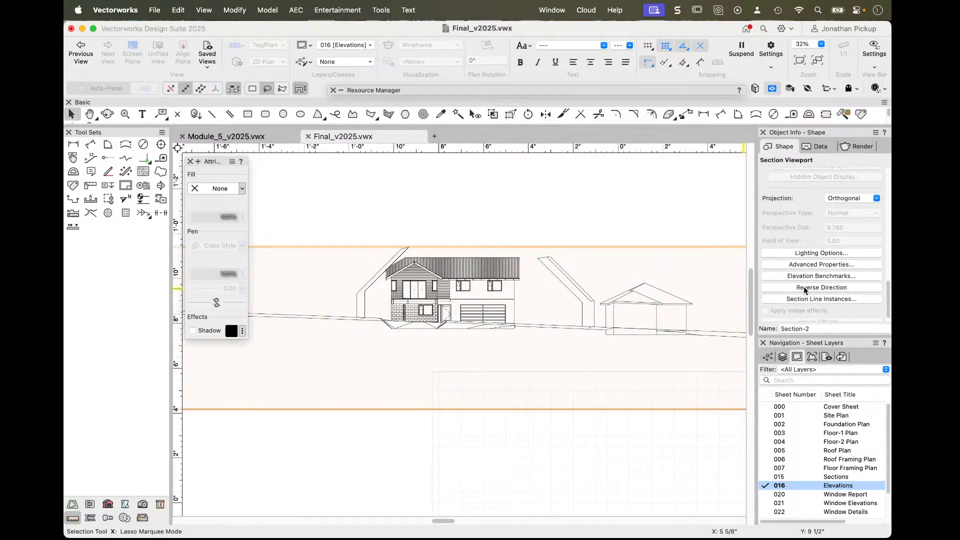
{"action": "left_click", "coordinate": [796, 257]}
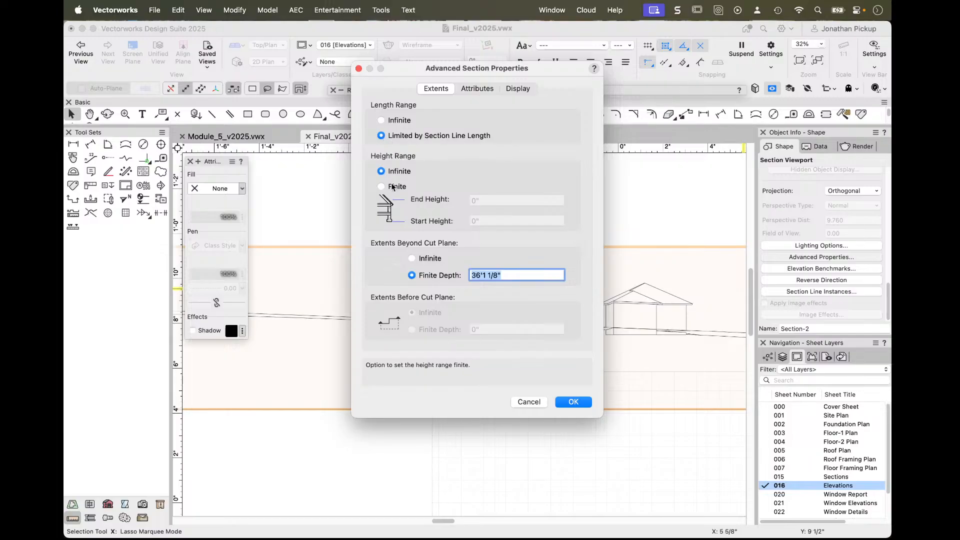
{"action": "left_click", "coordinate": [574, 401]}
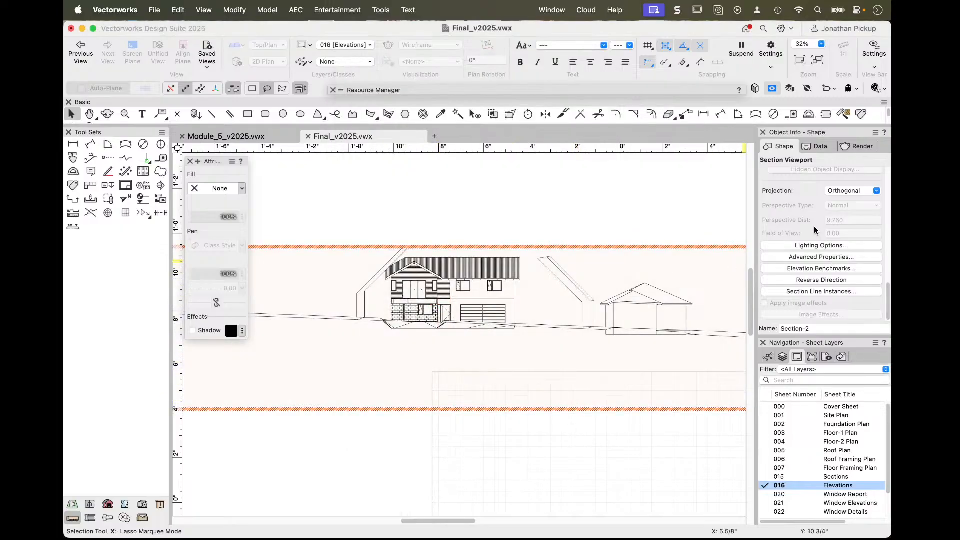
{"action": "scroll", "coordinate": [814, 226], "scroll_direction": "up", "scroll_amount": 10}
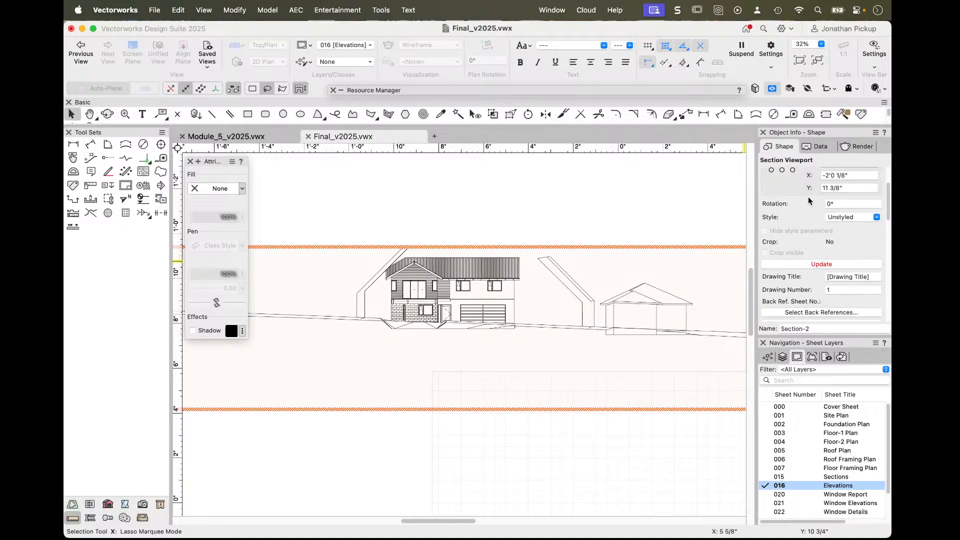
{"action": "left_click", "coordinate": [797, 262]}
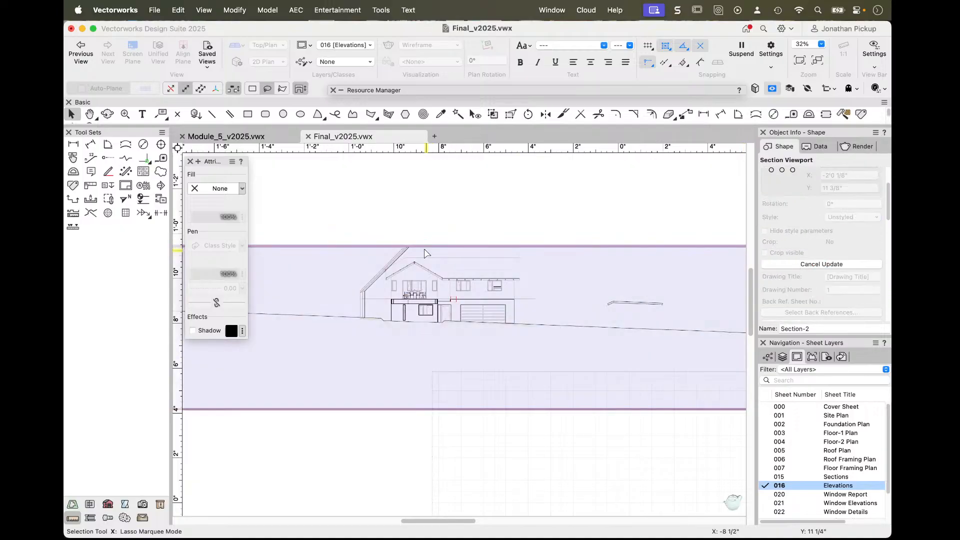
- Open the section viewport's annotations for editing, with the sloping line beside the house in view
{"action": "scroll", "coordinate": [459, 294], "scroll_direction": "down", "scroll_amount": 3}
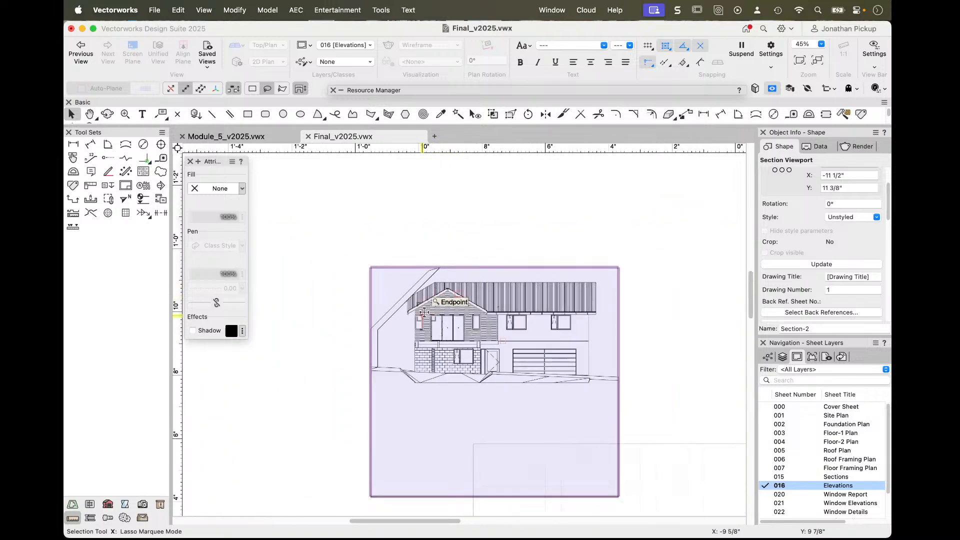
{"action": "scroll", "coordinate": [368, 356], "scroll_direction": "up", "scroll_amount": 4}
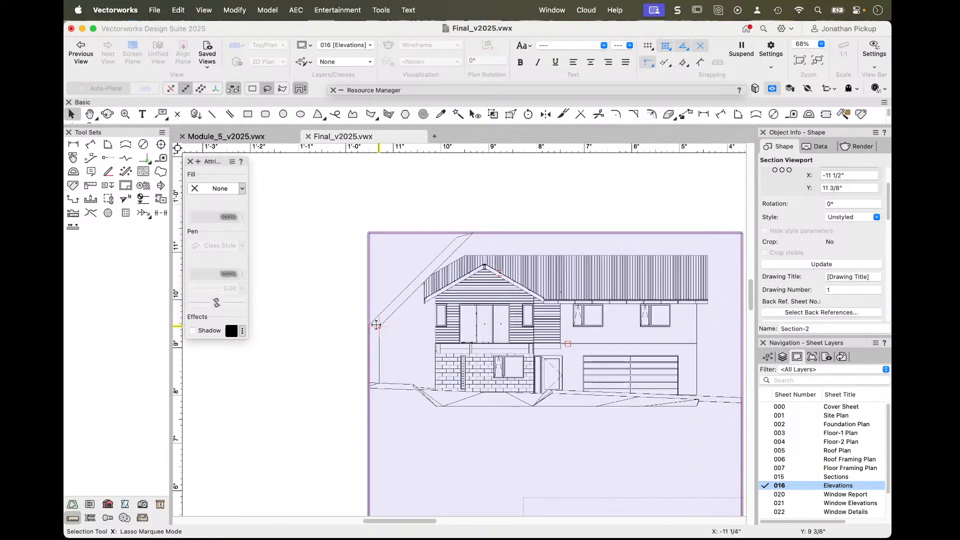
{"action": "left_click", "coordinate": [364, 285]}
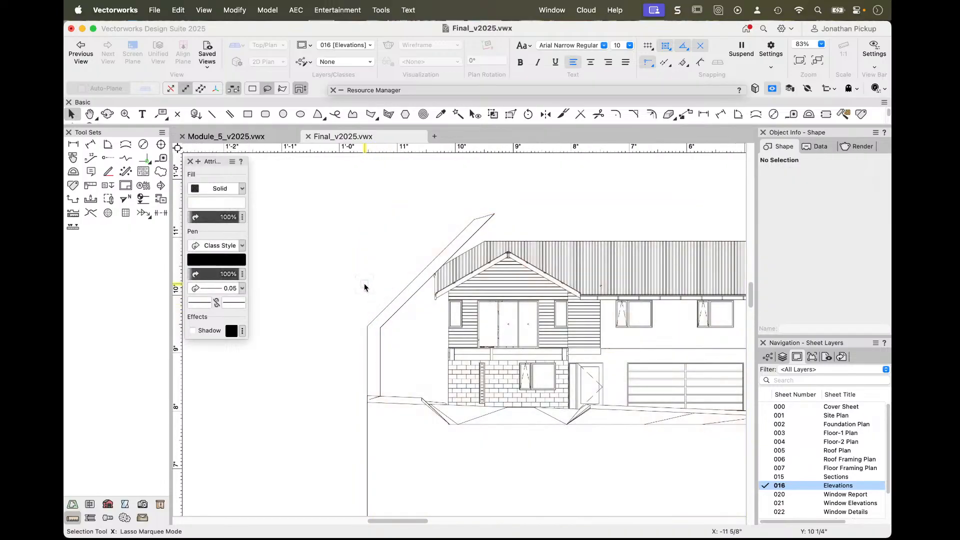
{"action": "double_click", "coordinate": [526, 315]}
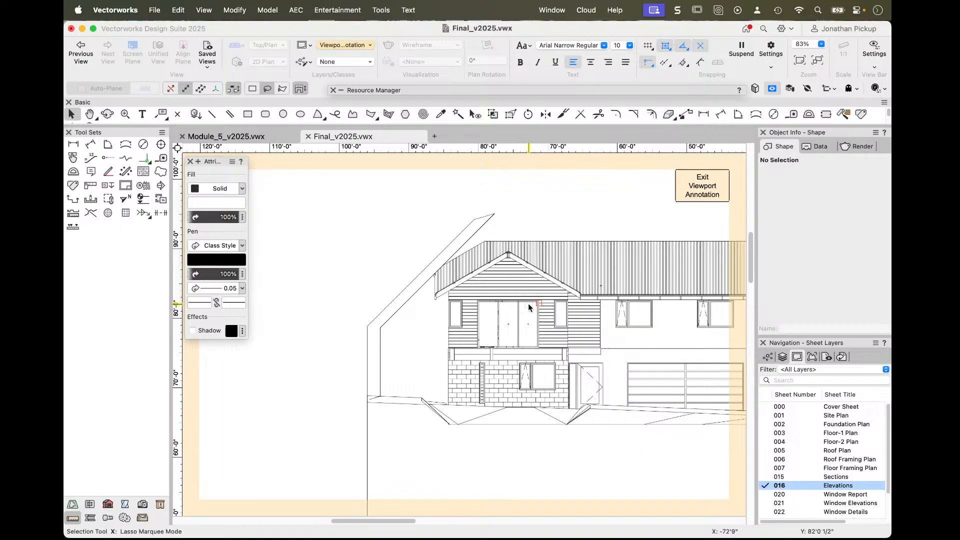
- Trace the boundary line beside the house with an open polygon, 10'0" vertical then 45° up toward the roof, and exit the annotations
{"action": "left_click", "coordinate": [370, 114]}
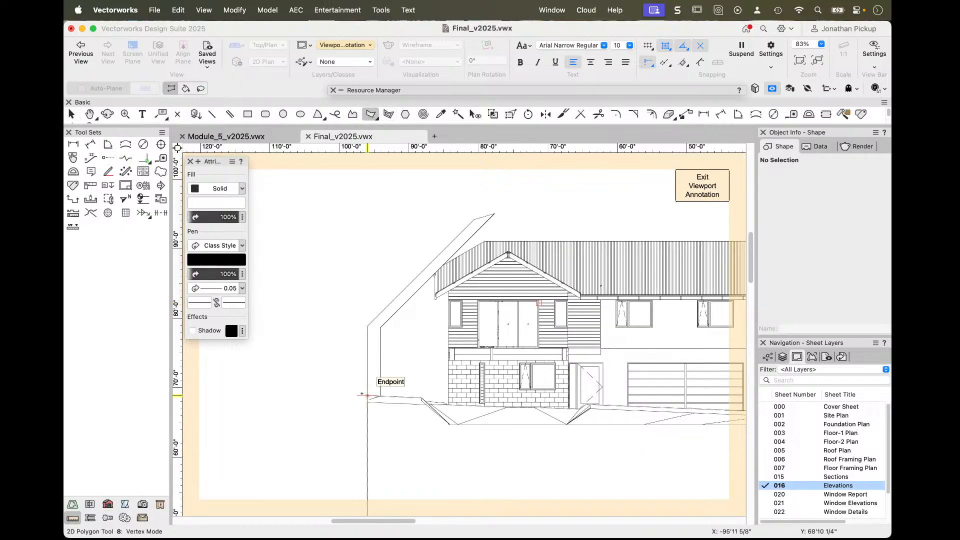
{"action": "left_click", "coordinate": [368, 395]}
{"action": "left_click", "coordinate": [367, 324]}
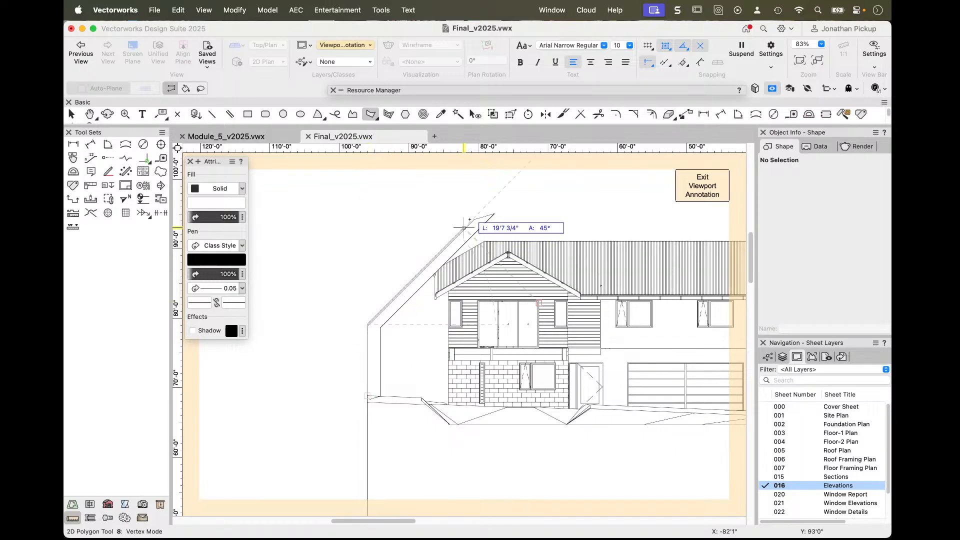
{"action": "key", "text": "BackSpace"}
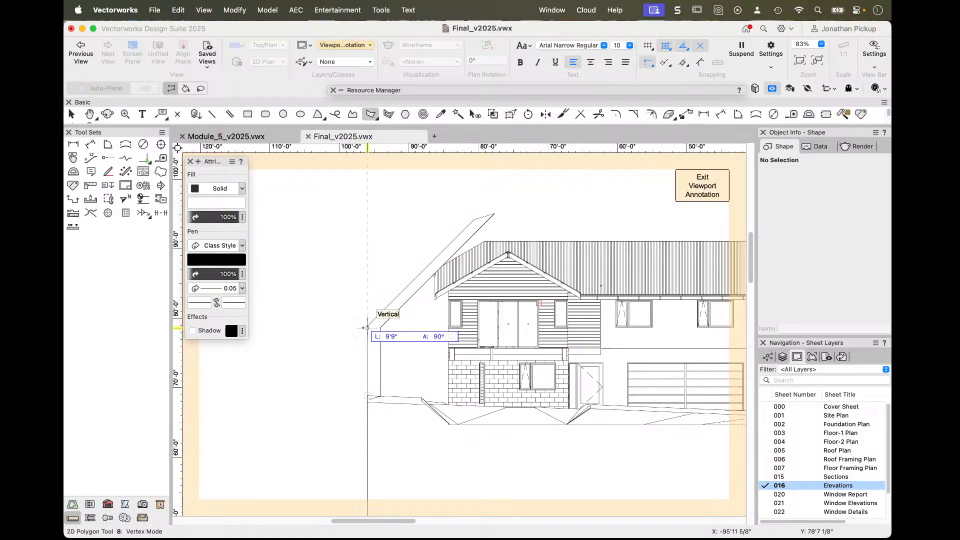
{"action": "scroll", "coordinate": [368, 328], "scroll_direction": "up", "scroll_amount": 5}
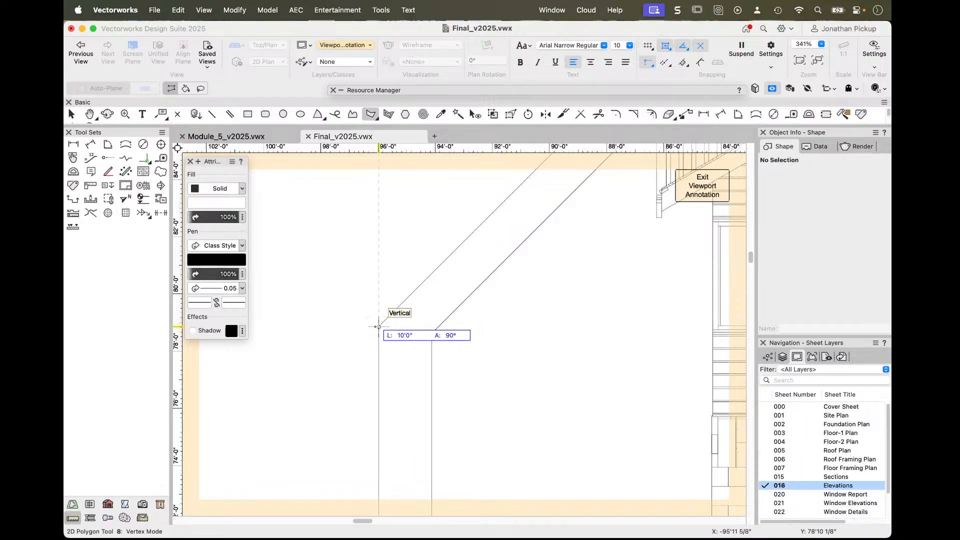
{"action": "left_click", "coordinate": [378, 326]}
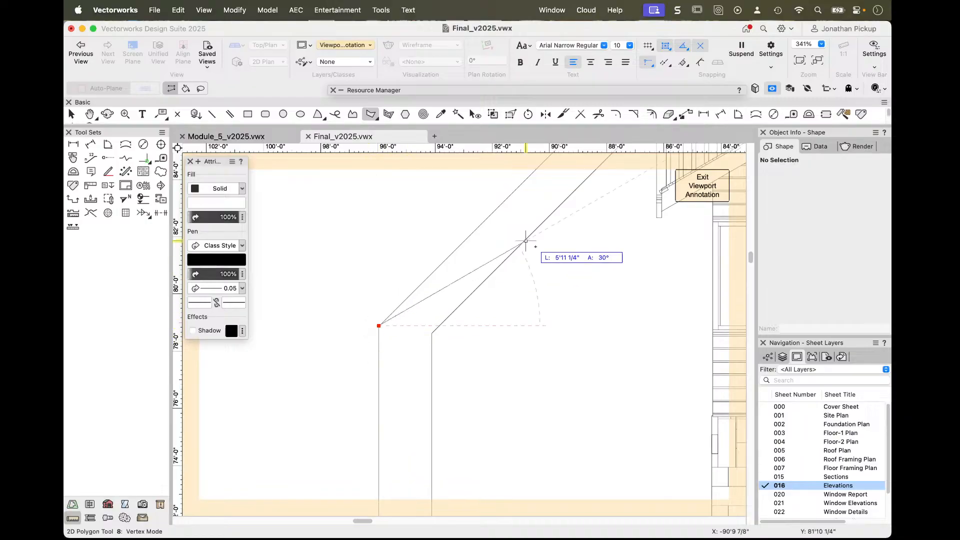
{"action": "scroll", "coordinate": [565, 245], "scroll_direction": "down", "scroll_amount": 5}
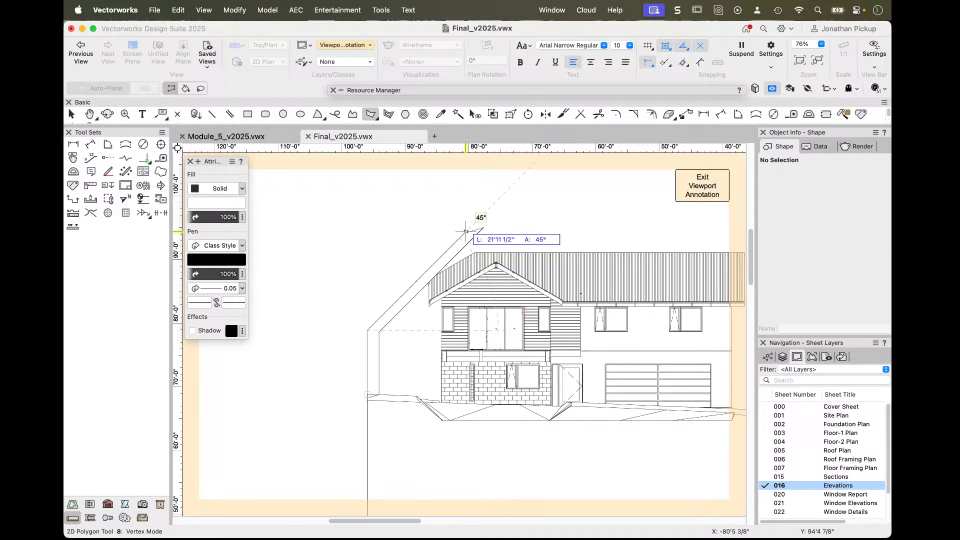
{"action": "double_click", "coordinate": [456, 241]}
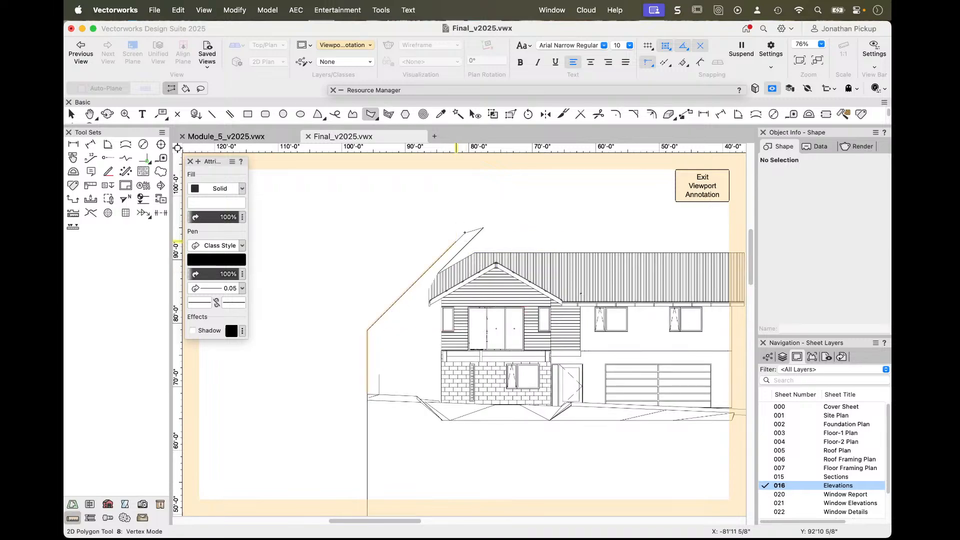
{"action": "key", "text": "x"}
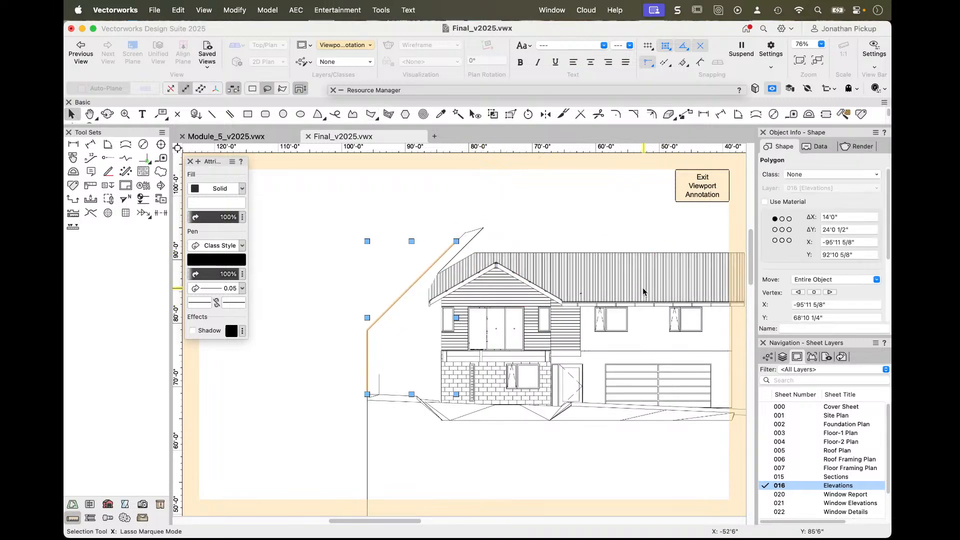
{"action": "left_click", "coordinate": [705, 195]}
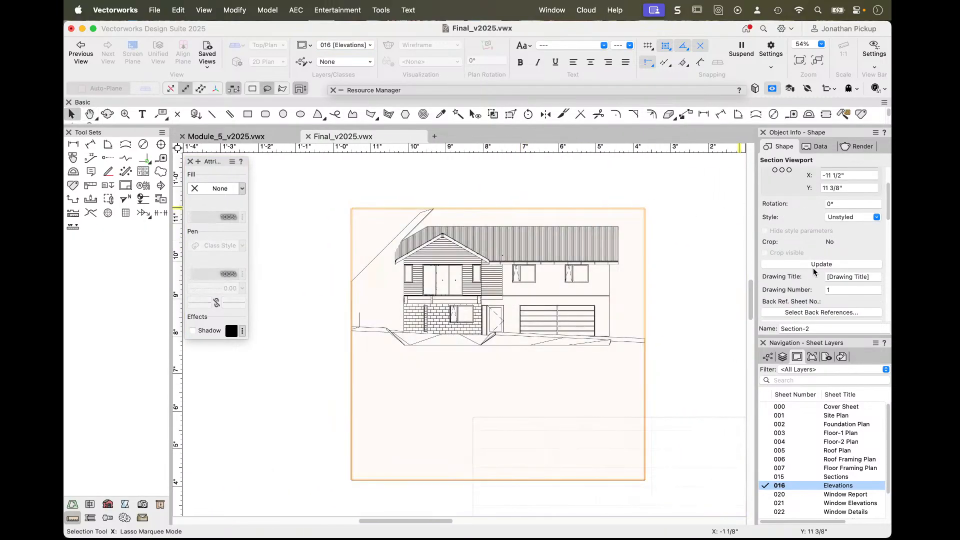
- Turn off the Site-Recession Planes class in the section viewport's class settings and apply the change
{"action": "scroll", "coordinate": [815, 264], "scroll_direction": "down", "scroll_amount": 3}
{"action": "left_click", "coordinate": [814, 274]}
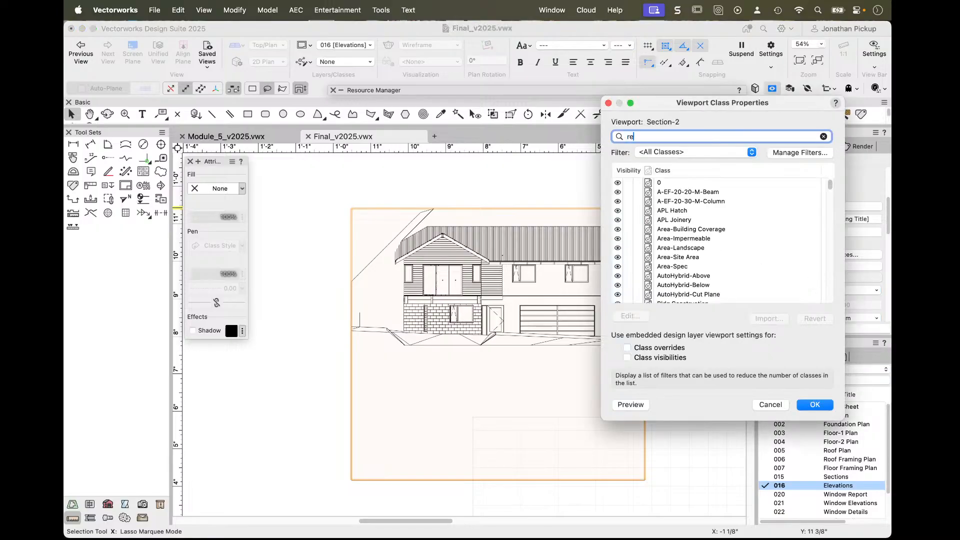
{"action": "type", "text": "recess"}
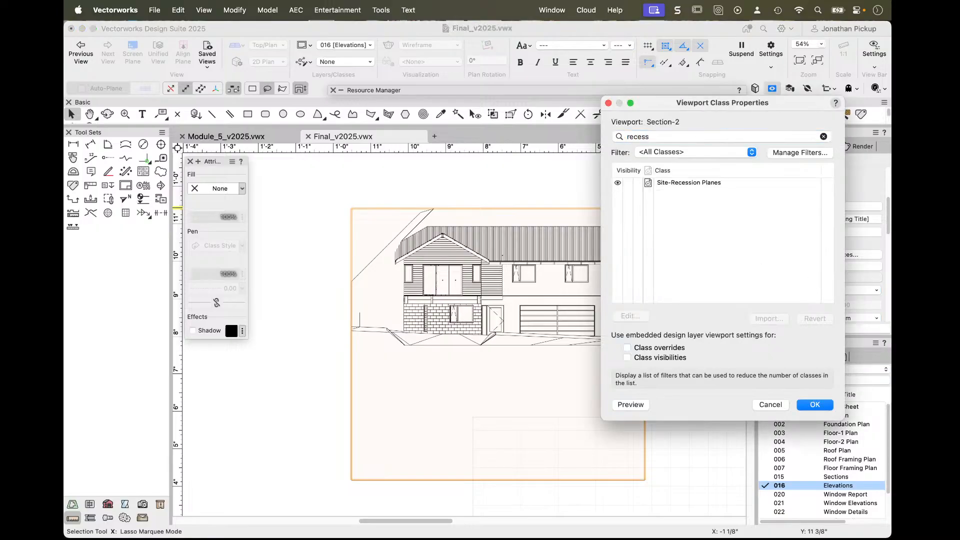
{"action": "left_click", "coordinate": [628, 183]}
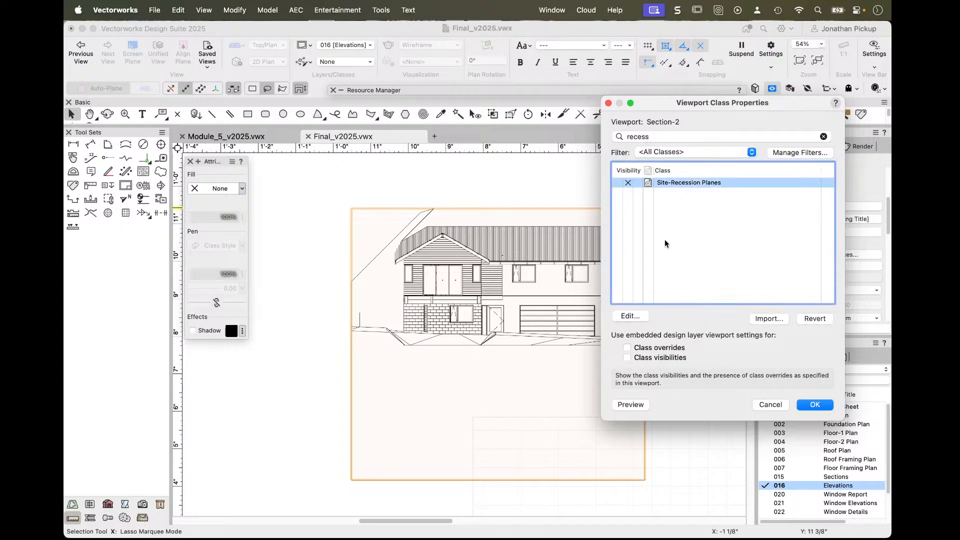
{"action": "left_click", "coordinate": [814, 404]}
{"action": "left_click", "coordinate": [835, 207]}
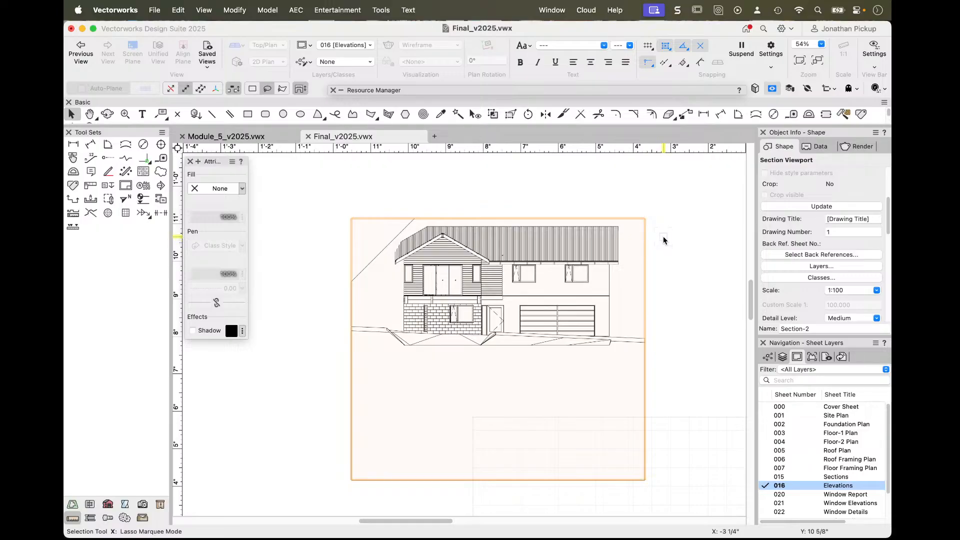
- Open the viewport's annotations and give the boundary polygon a Line Type pen with Dash Style-2
{"action": "double_click", "coordinate": [378, 258]}
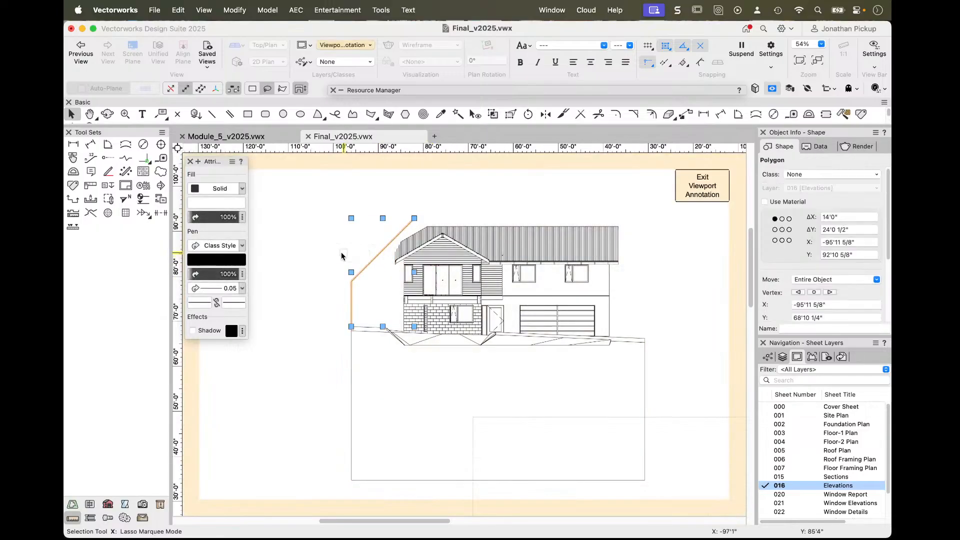
{"action": "left_click", "coordinate": [216, 245]}
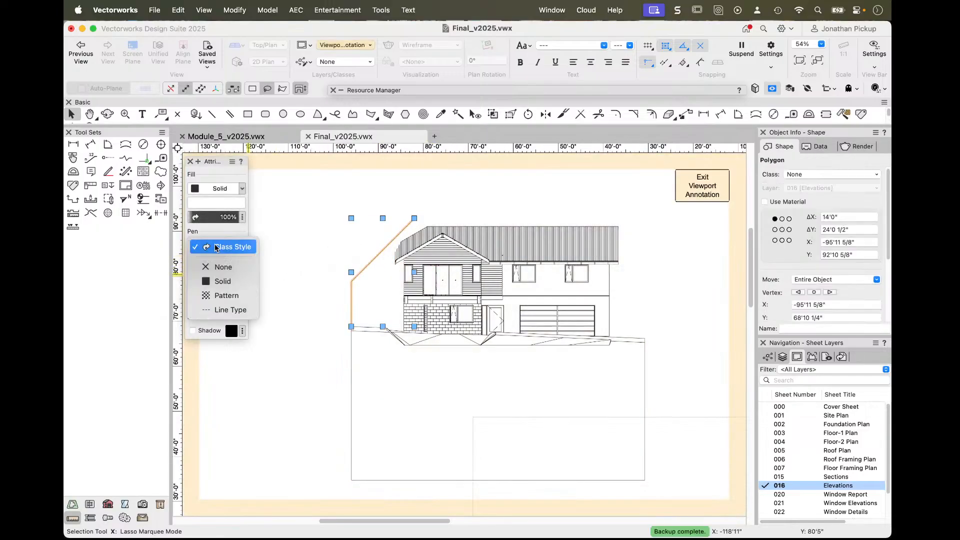
{"action": "left_click", "coordinate": [222, 308]}
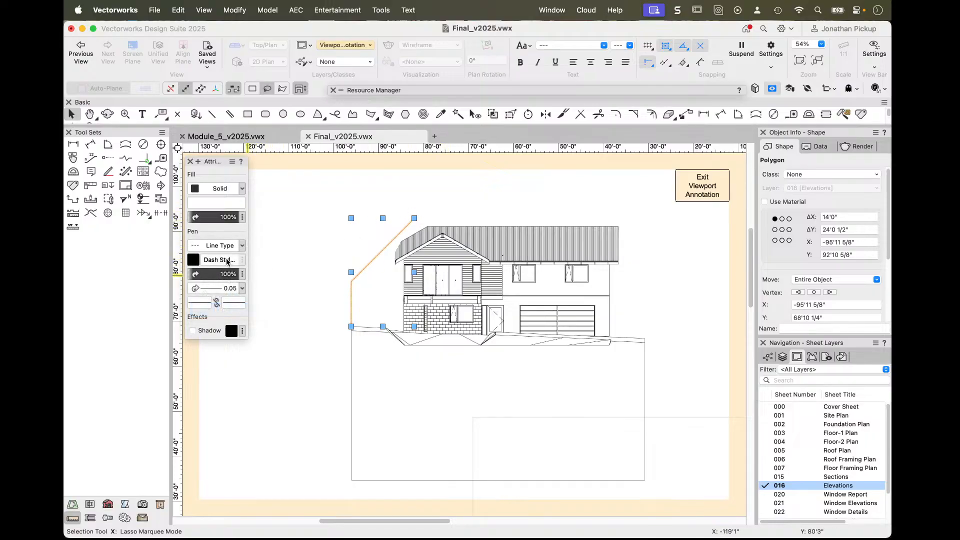
{"action": "left_click", "coordinate": [222, 261]}
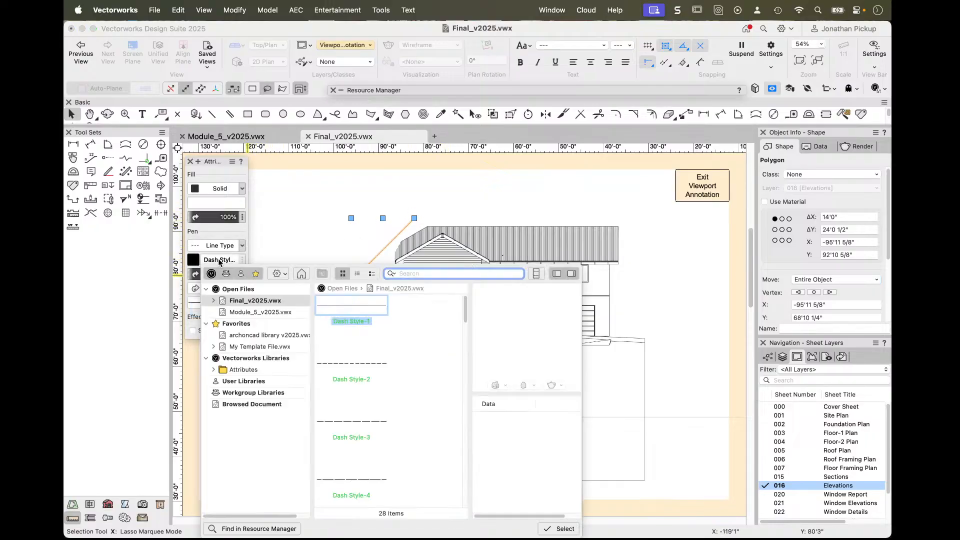
{"action": "double_click", "coordinate": [347, 367]}
{"action": "left_click", "coordinate": [608, 204]}
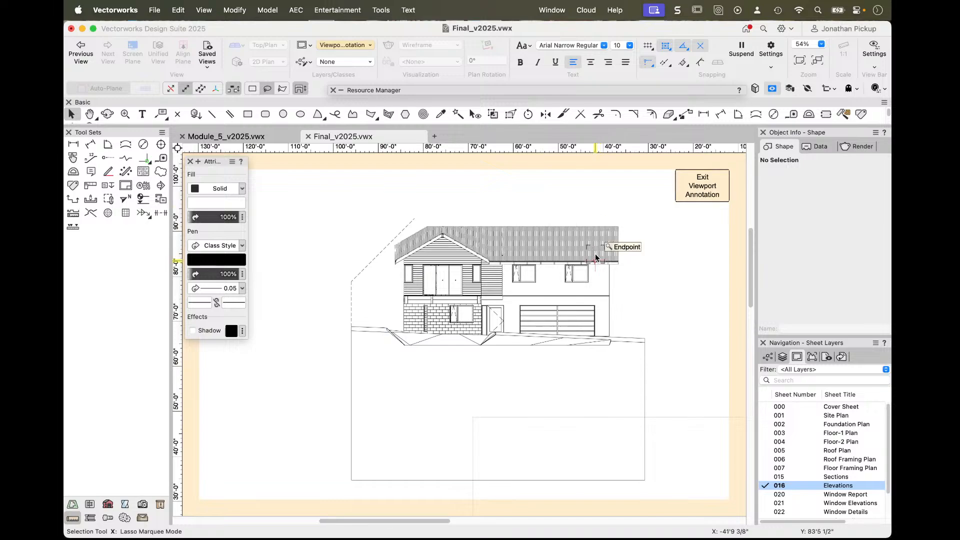
- Inspect the house elevation's roof, walls and ground line up close, and exit the viewport annotations
{"action": "scroll", "coordinate": [409, 267], "scroll_direction": "up", "scroll_amount": 3}
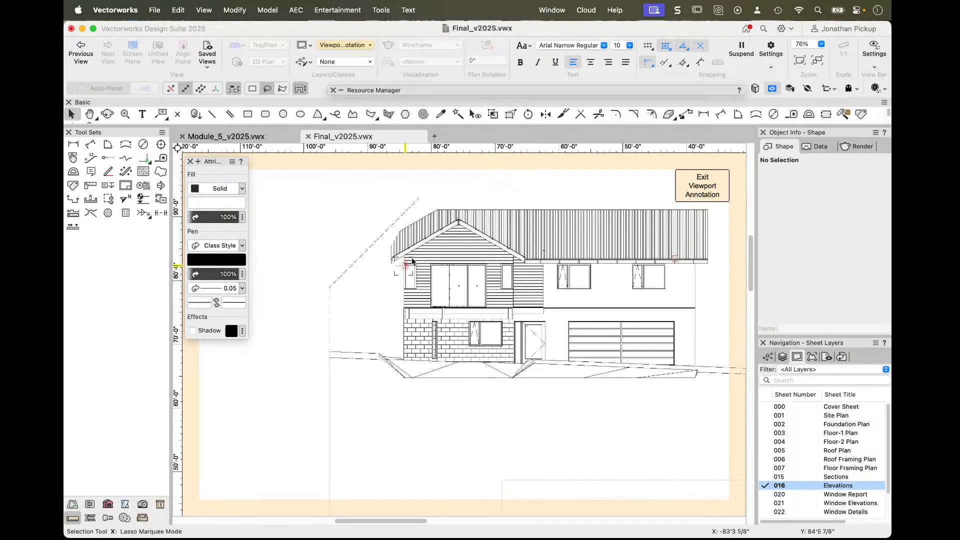
{"action": "scroll", "coordinate": [474, 206], "scroll_direction": "up", "scroll_amount": 4}
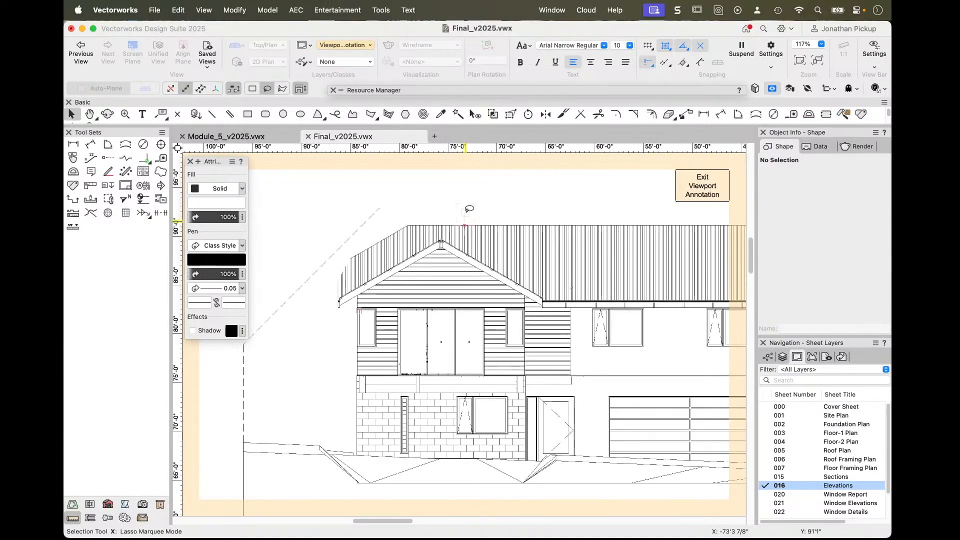
{"action": "middle_click_drag", "start_coordinate": [478, 254], "coordinate": [479, 208]}
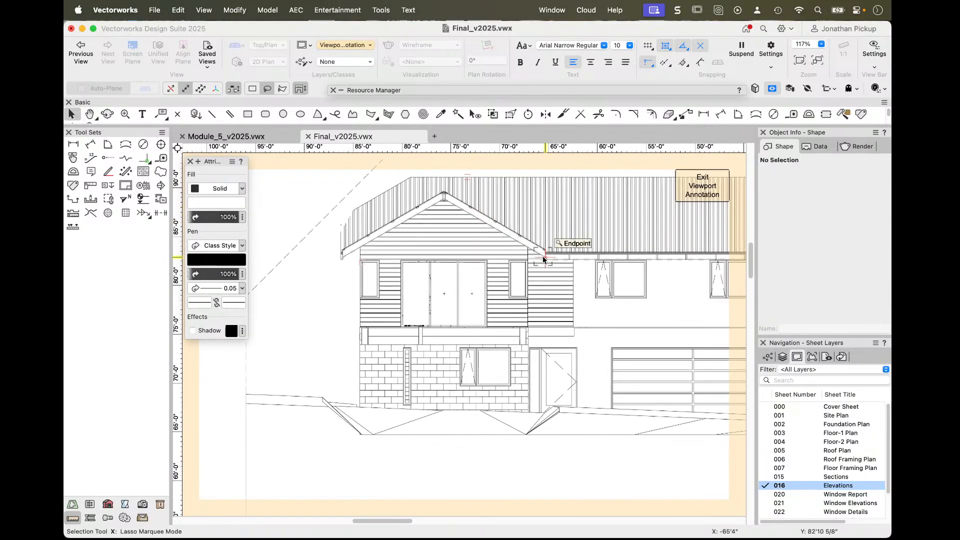
{"action": "middle_click_drag", "start_coordinate": [537, 251], "coordinate": [510, 207]}
{"action": "scroll", "coordinate": [318, 366], "scroll_direction": "down", "scroll_amount": 2}
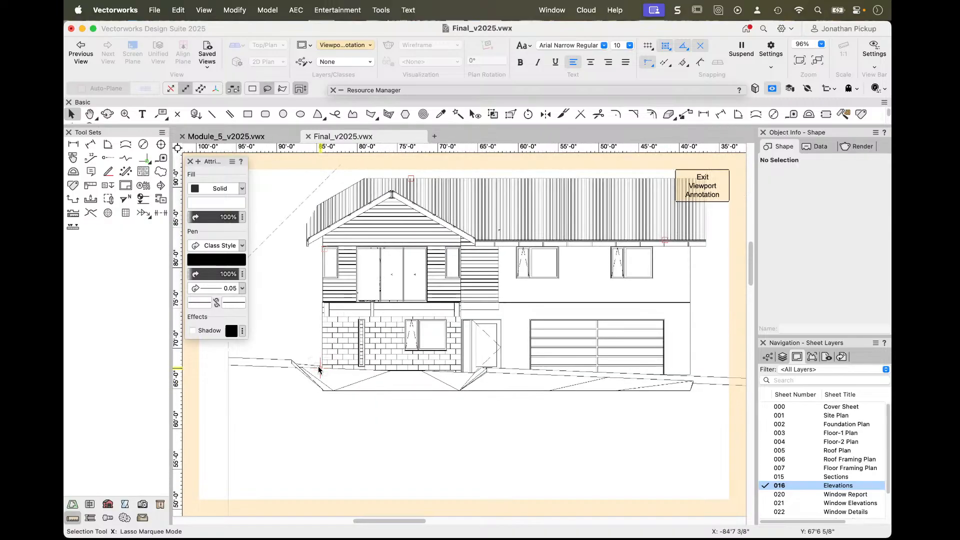
{"action": "middle_click_drag", "start_coordinate": [316, 360], "coordinate": [347, 349]}
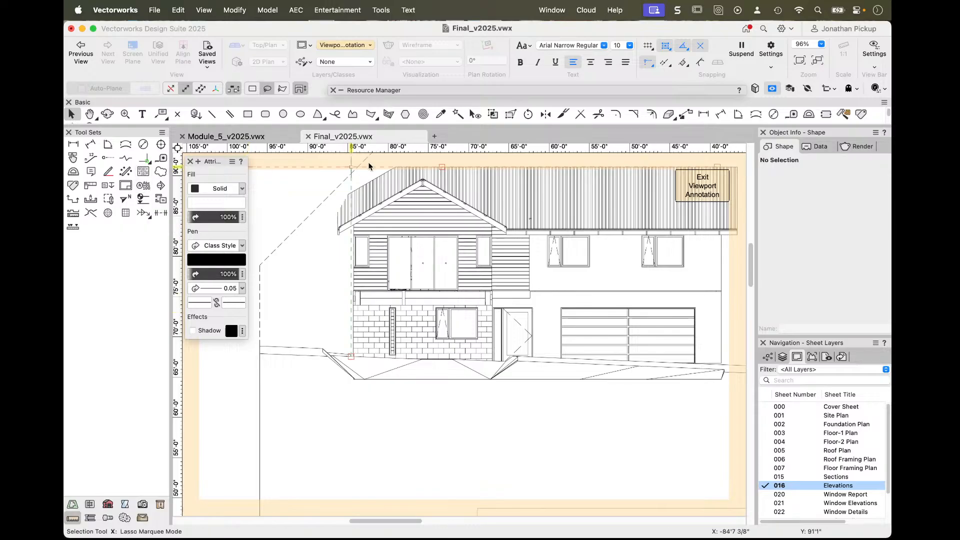
{"action": "left_click", "coordinate": [701, 185]}
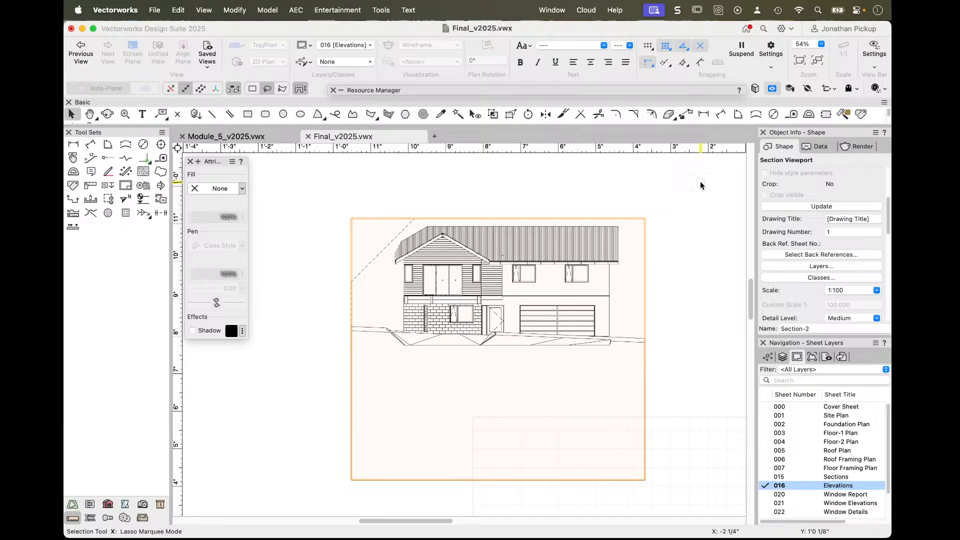
- Remove the Elevation Notes keynote legend from sheet 016 and move the section viewport inside the page border, toward its upper left
{"action": "scroll", "coordinate": [550, 285], "scroll_direction": "down", "scroll_amount": 5}
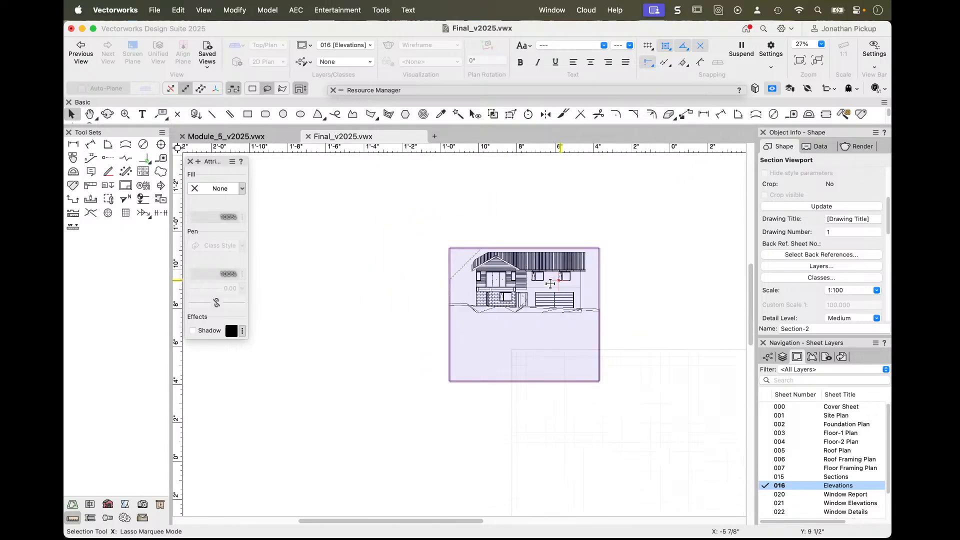
{"action": "left_click", "coordinate": [560, 420]}
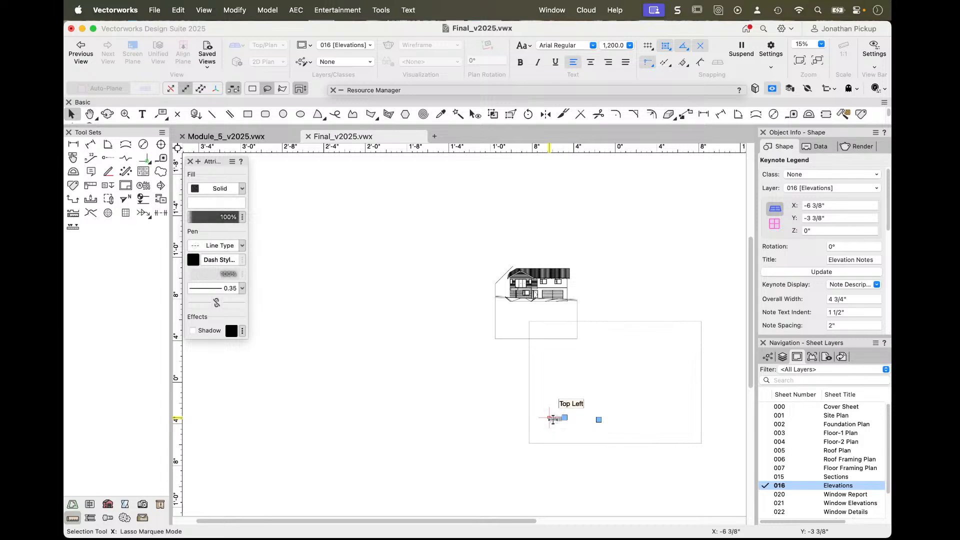
{"action": "left_click", "coordinate": [545, 416]}
{"action": "left_click_drag", "start_coordinate": [526, 287], "coordinate": [574, 368]}
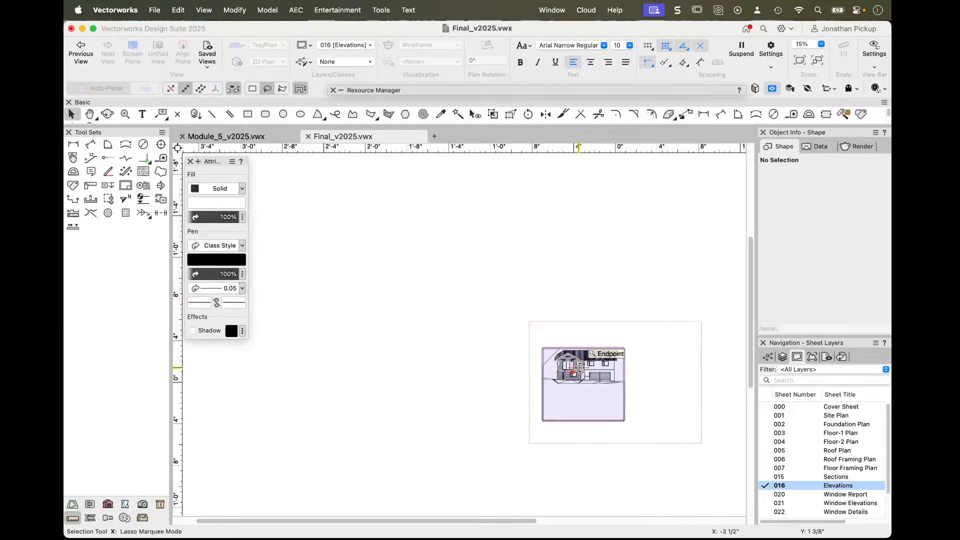
{"action": "scroll", "coordinate": [589, 368], "scroll_direction": "up", "scroll_amount": 3}
{"action": "middle_click_drag", "start_coordinate": [583, 382], "coordinate": [451, 320]}
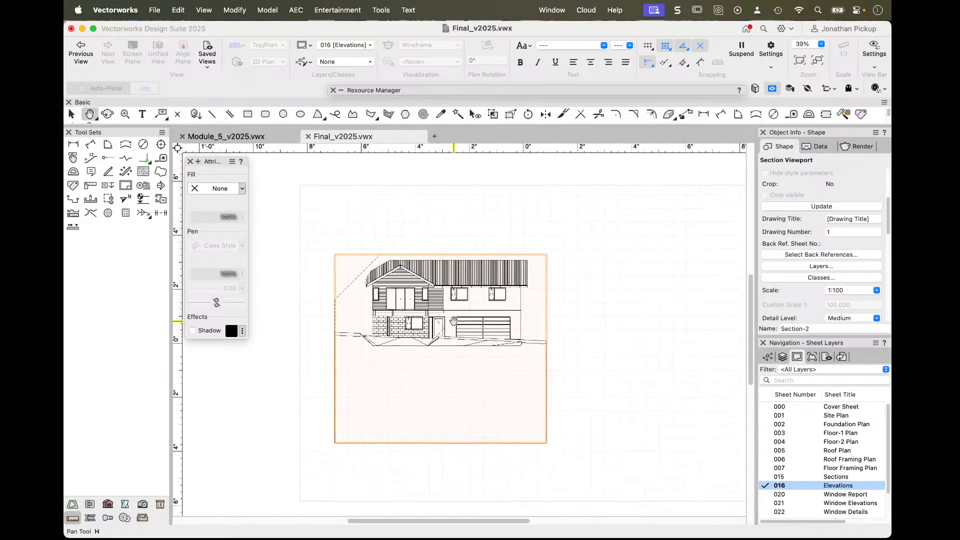
{"action": "left_click_drag", "start_coordinate": [422, 314], "coordinate": [443, 301]}
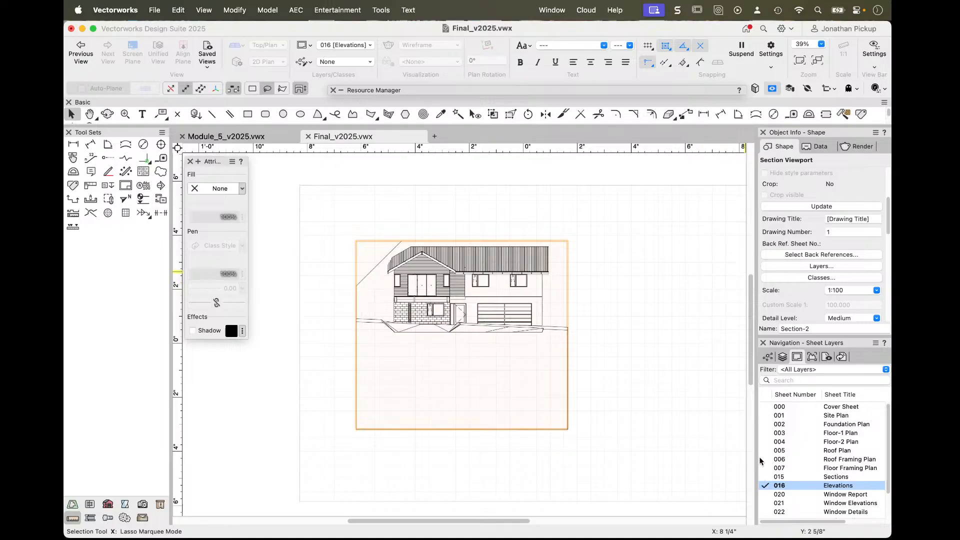
- Review the layouts and title blocks of sheets 001 Site Plan, 002 Foundation Plan and 003 Floor-1 Plan
{"action": "left_click", "coordinate": [763, 416]}
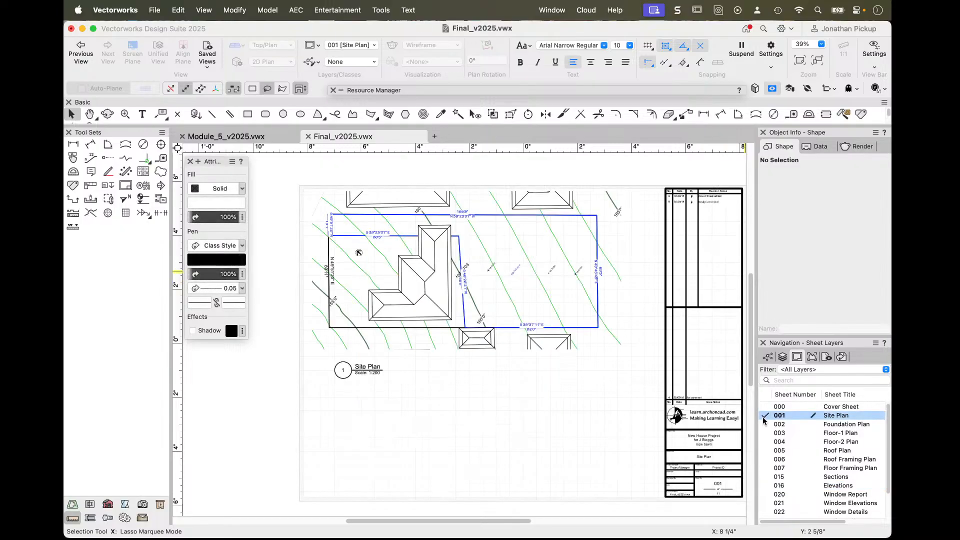
{"action": "left_click", "coordinate": [510, 253]}
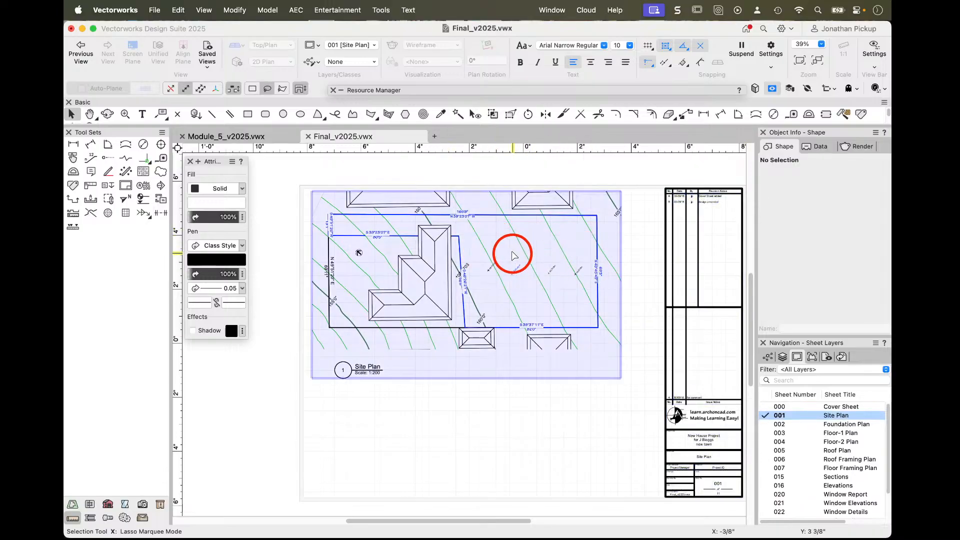
{"action": "left_click", "coordinate": [733, 423]}
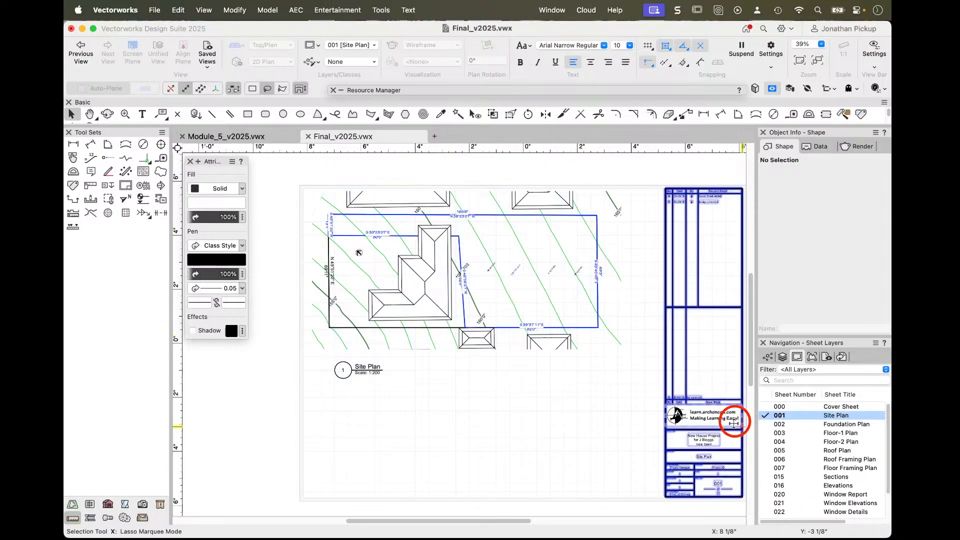
{"action": "left_click", "coordinate": [766, 425]}
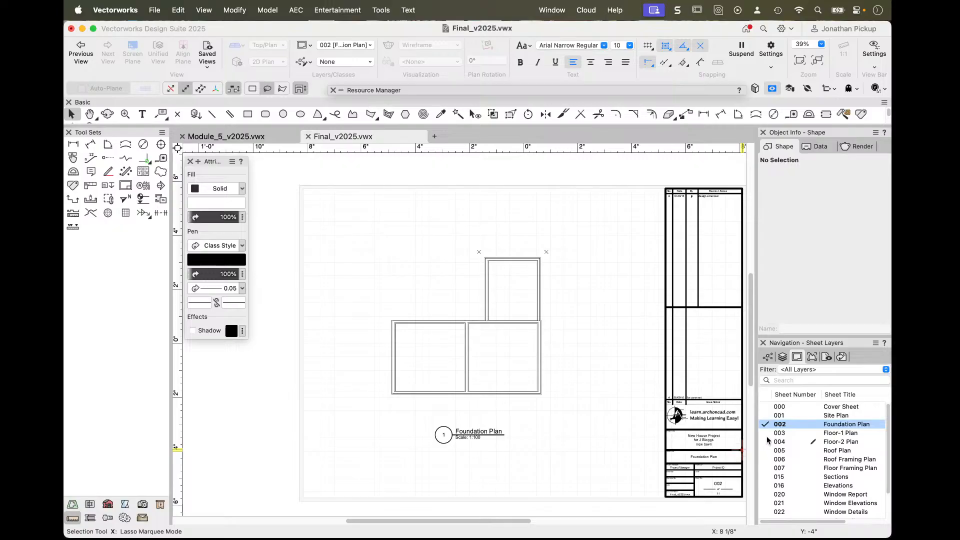
{"action": "left_click", "coordinate": [767, 434]}
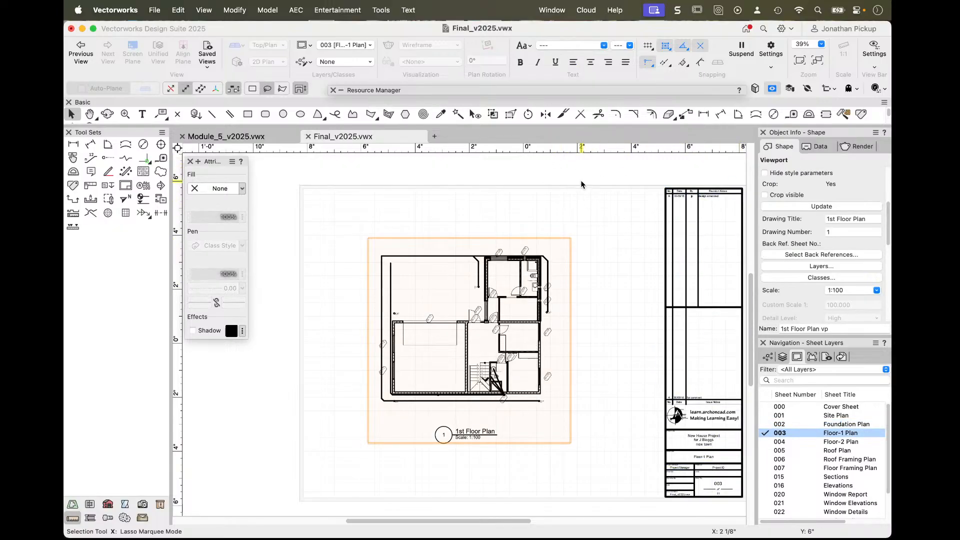
{"action": "scroll", "coordinate": [580, 180], "scroll_direction": "down", "scroll_amount": 3}
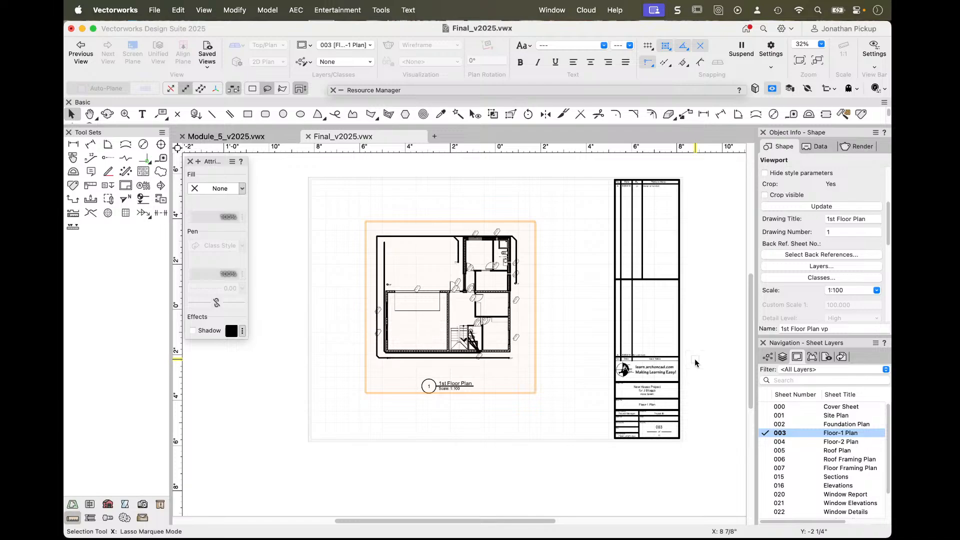
{"action": "left_click", "coordinate": [509, 261]}
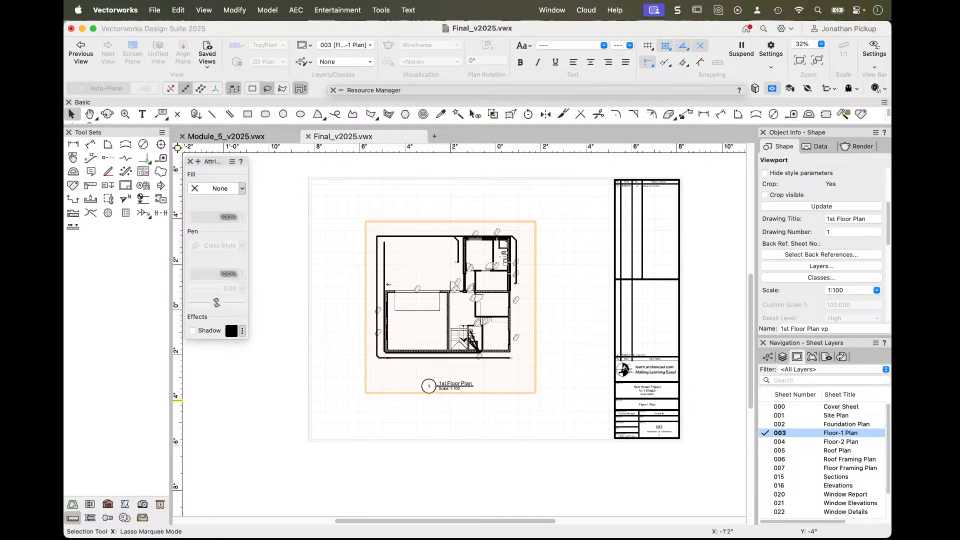
- Switch to the Vectorworks Training Skool classroom in Safari and open the Vectorworks Architect for Domestic Design course
{"action": "key", "text": "super+Tab"}
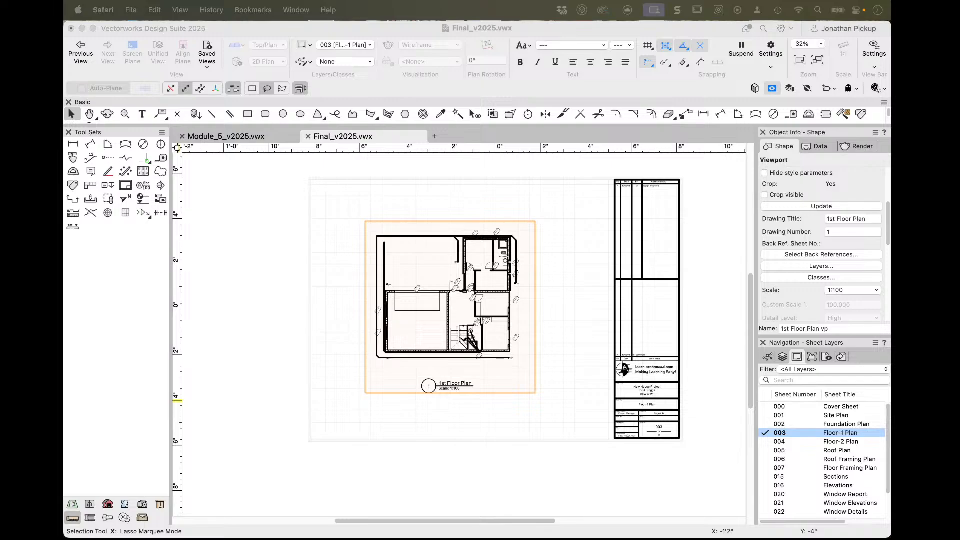
{"action": "left_click_drag", "start_coordinate": [64, 89], "coordinate": [232, 47]}
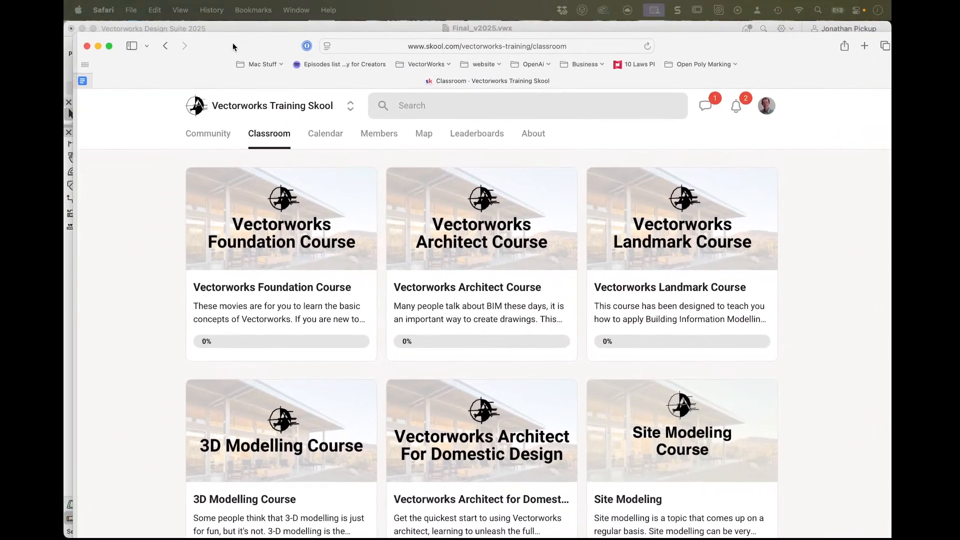
{"action": "scroll", "coordinate": [632, 288], "scroll_direction": "down", "scroll_amount": 3}
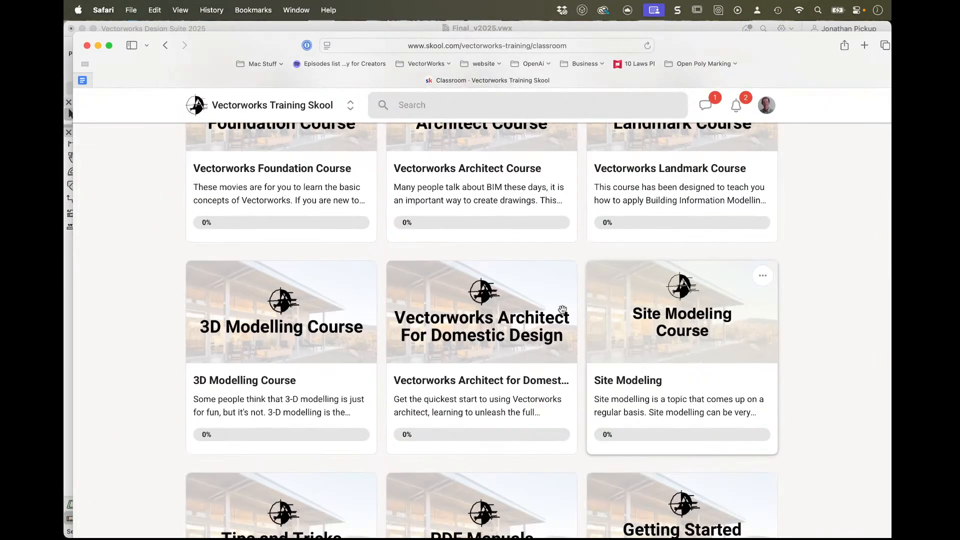
{"action": "left_click", "coordinate": [472, 315]}
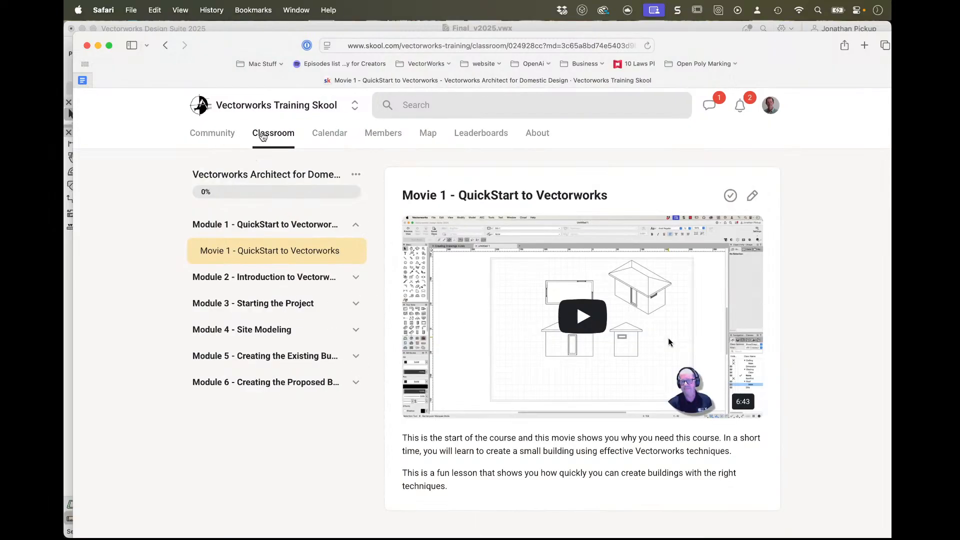
- Browse the classroom's course list, open the PDF Manuals section, and return to the list
{"action": "left_click", "coordinate": [264, 136]}
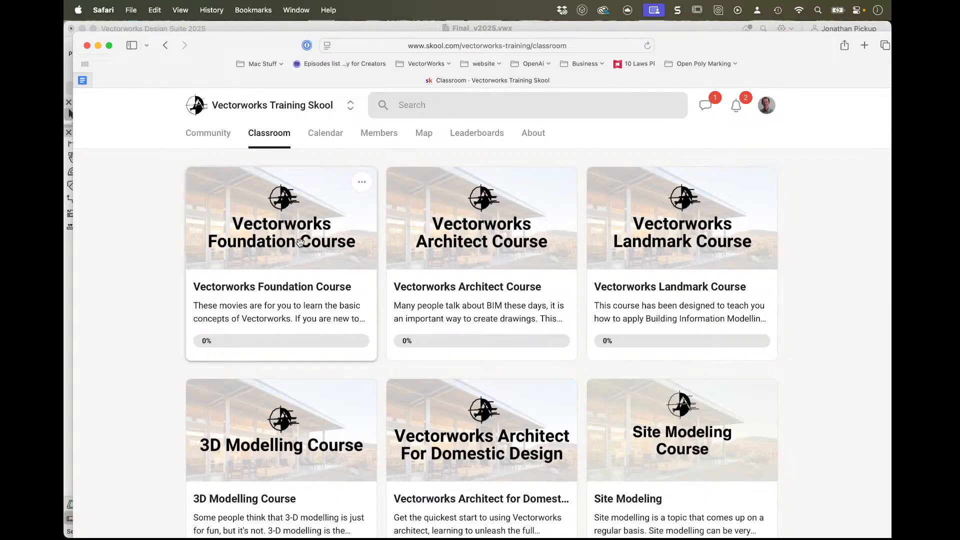
{"action": "scroll", "coordinate": [506, 248], "scroll_direction": "down", "scroll_amount": 1}
{"action": "scroll", "coordinate": [507, 247], "scroll_direction": "down", "scroll_amount": 2}
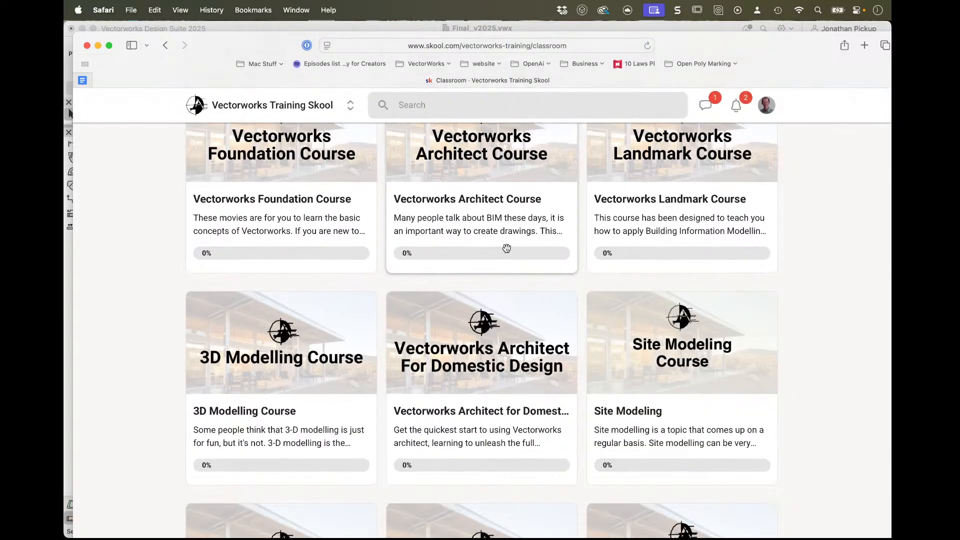
{"action": "scroll", "coordinate": [506, 248], "scroll_direction": "down", "scroll_amount": 10}
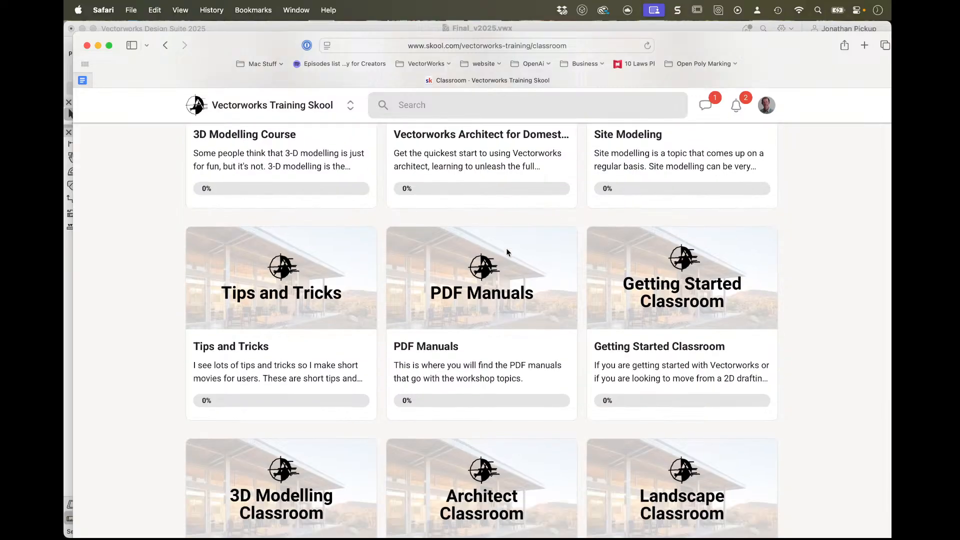
{"action": "scroll", "coordinate": [507, 248], "scroll_direction": "down", "scroll_amount": 2}
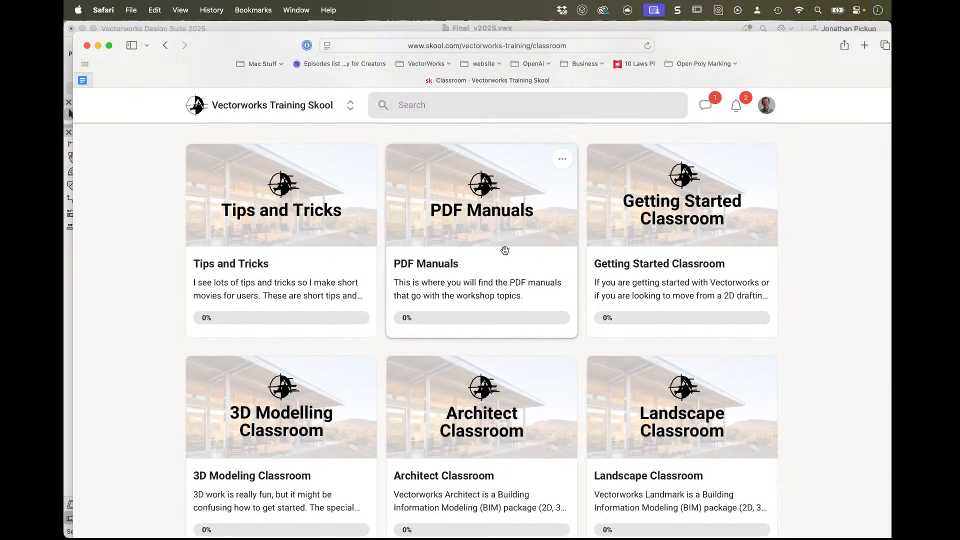
{"action": "left_click", "coordinate": [509, 222]}
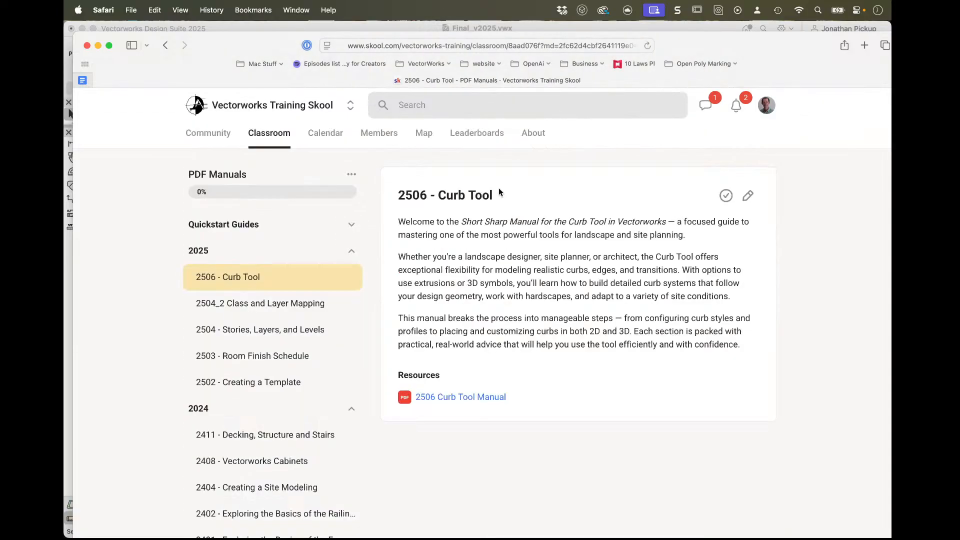
{"action": "left_click", "coordinate": [261, 135]}
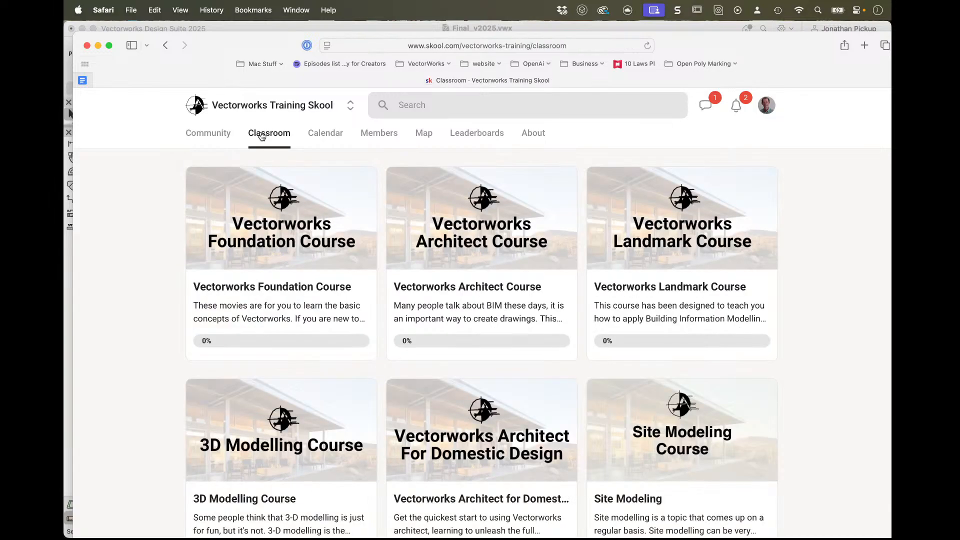